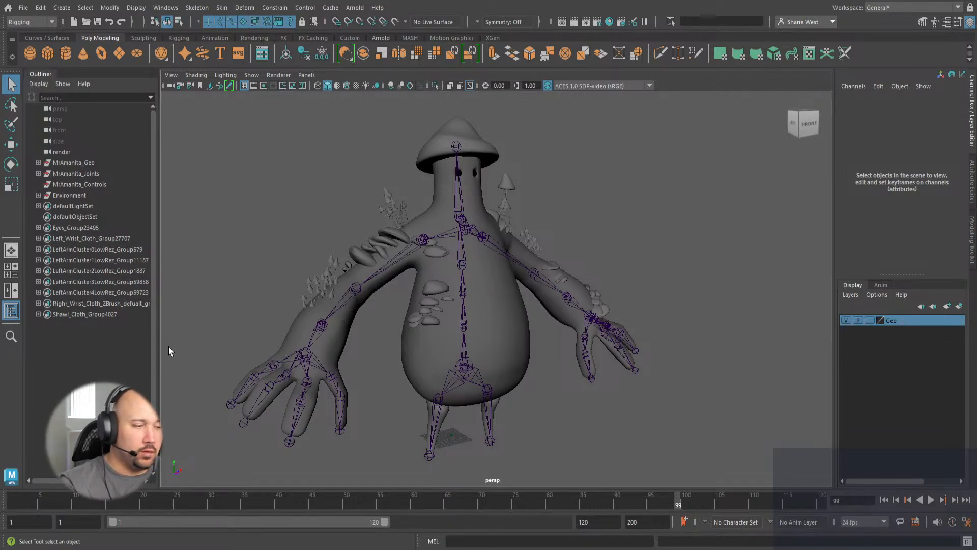
Select the character's body mesh and delete the steep diagonal edge on the lower side of the torso, above the leg.
left_click(512, 349)
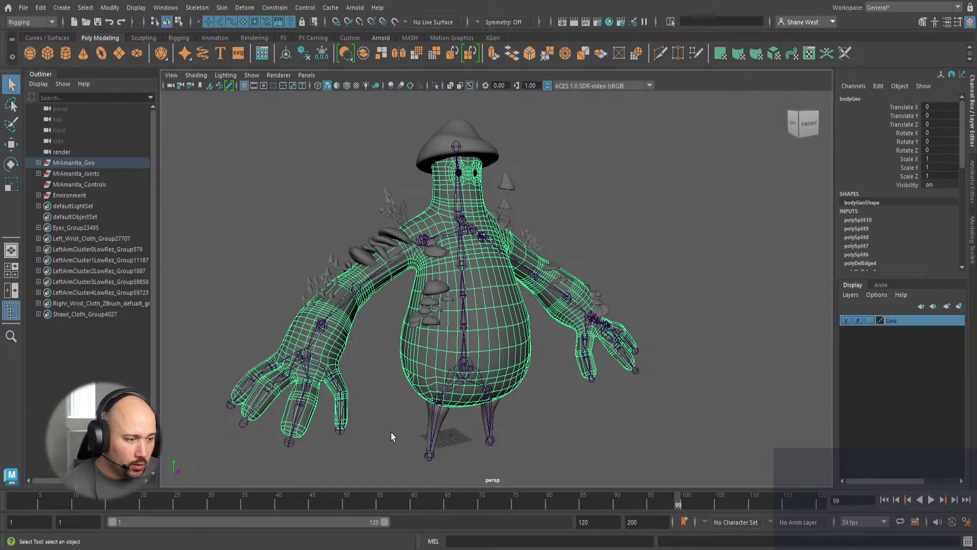
left_click_drag(391, 433, 381, 426, "alt")
middle_click_drag(380, 427, 411, 328, "alt")
right_click_drag(411, 329, 698, 359, "alt")
left_click_drag(342, 372, 380, 341, "alt")
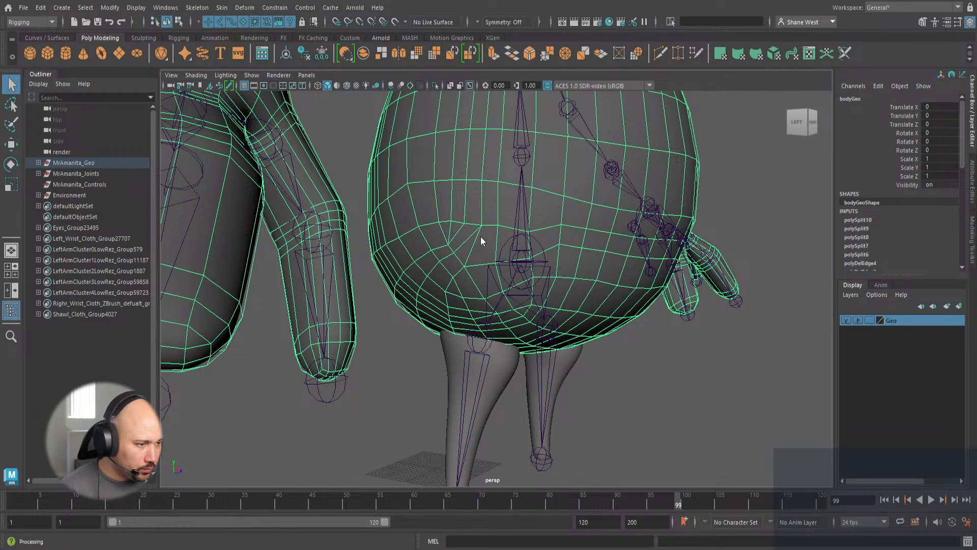
right_click_drag(478, 231, 475, 227)
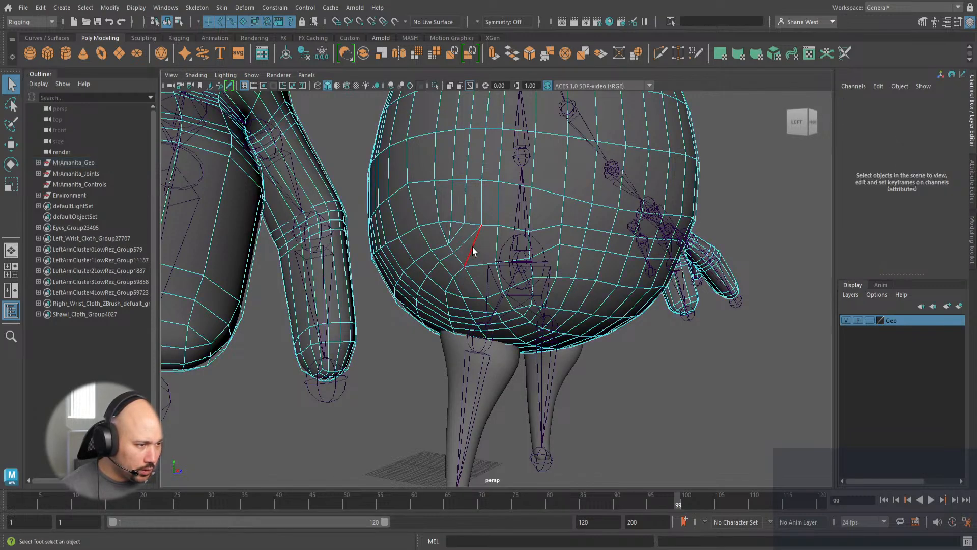
left_click(472, 249)
left_click(471, 248, "ctrl")
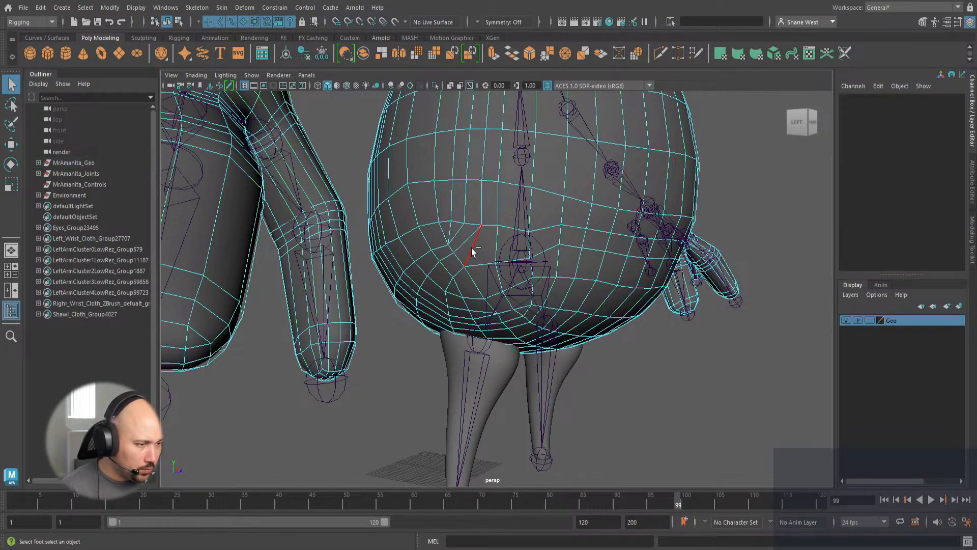
left_click(471, 248)
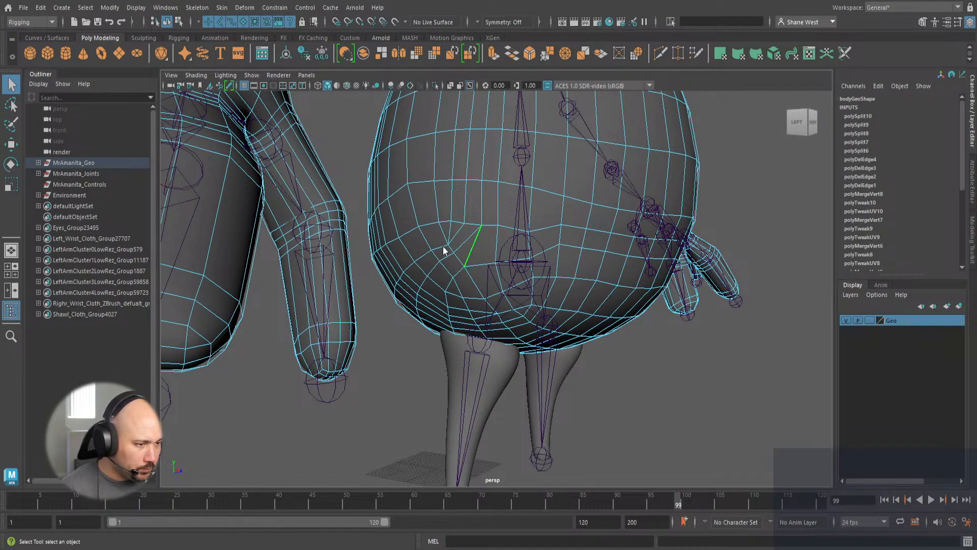
key("Delete")
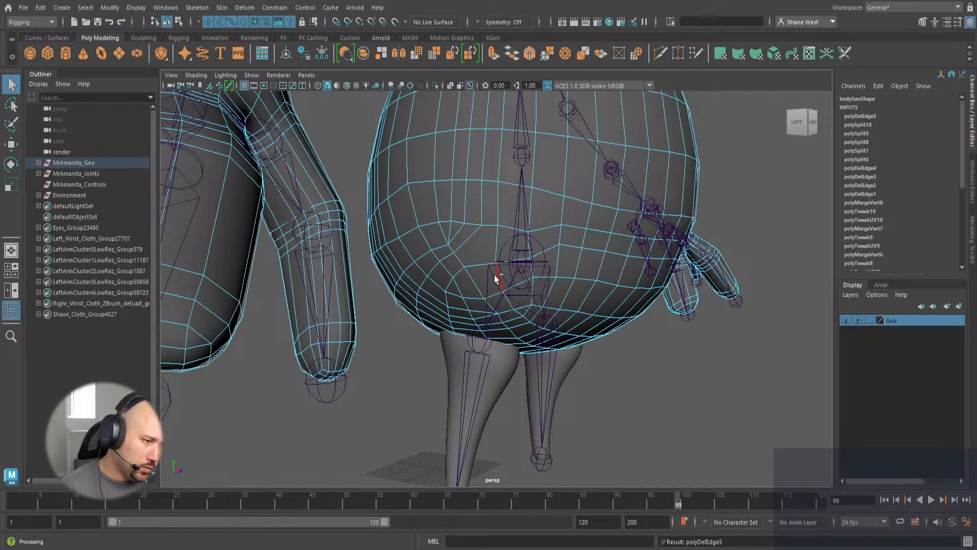
Delete the two remaining slanted edge segments beside the removed edge to open up one large face above the hip.
left_click(467, 240)
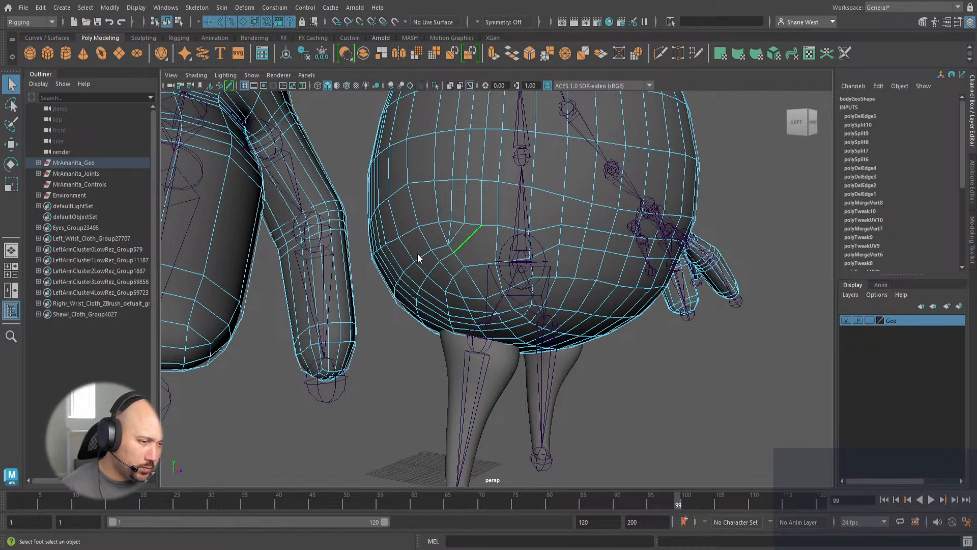
key("Delete")
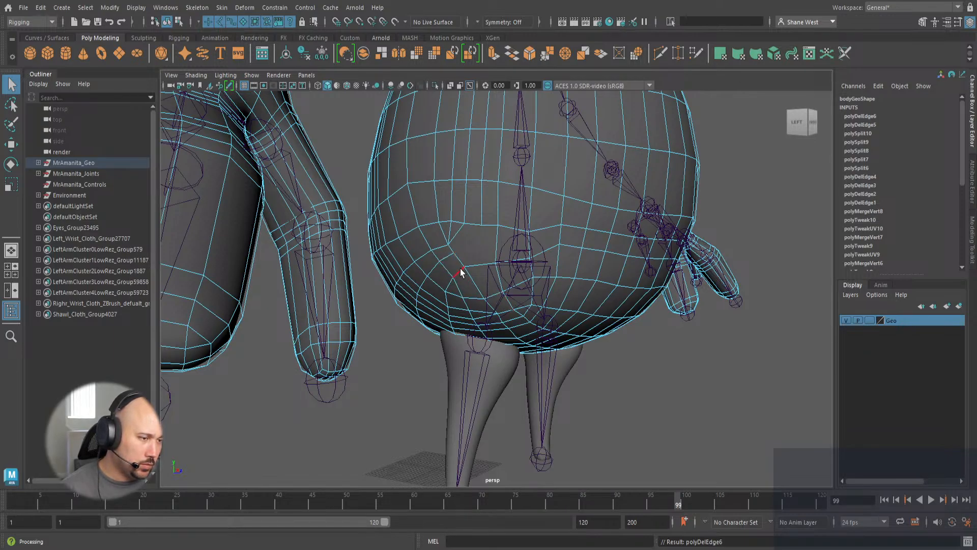
left_click(456, 237)
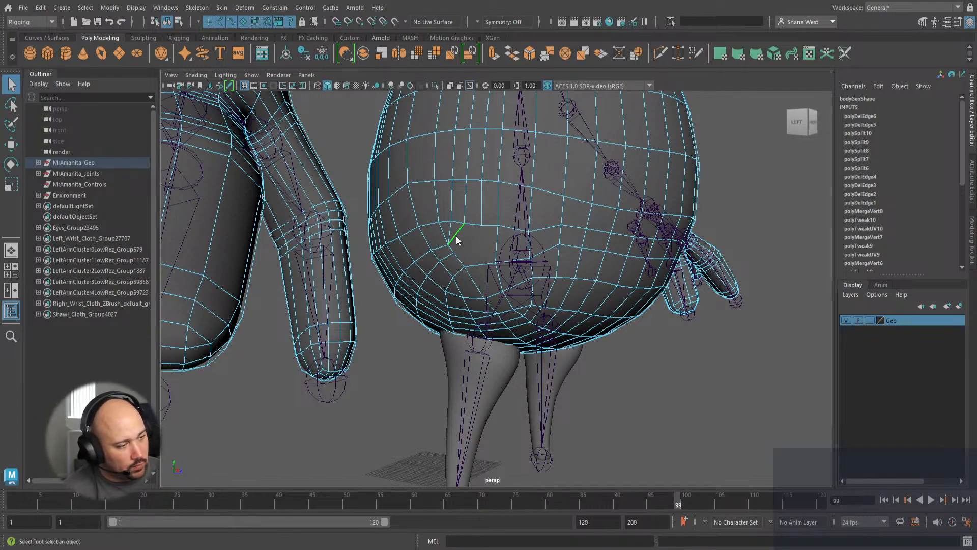
key("Delete")
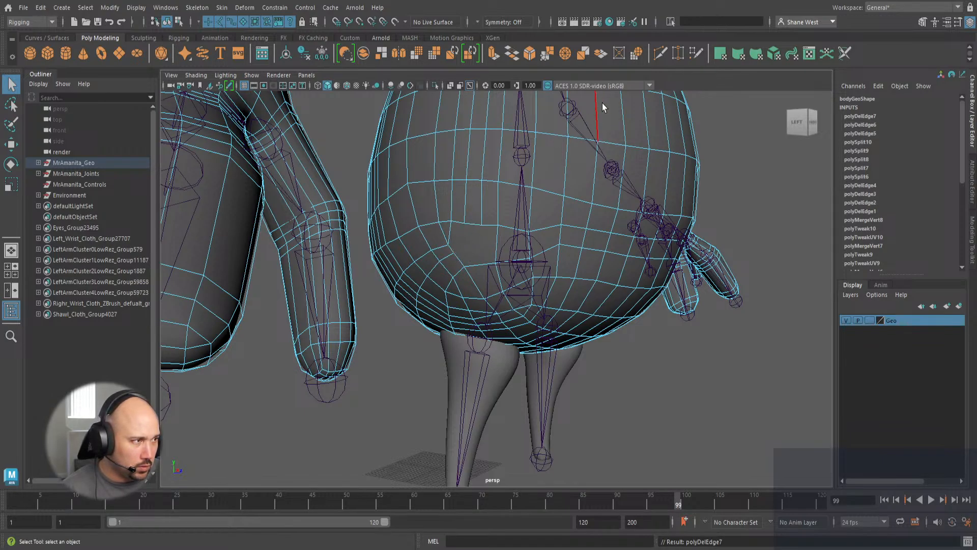
With Multi-Cut, cut an edge from the open face's slanted lower border up to the end of the nearest vertical edge.
left_click(660, 53)
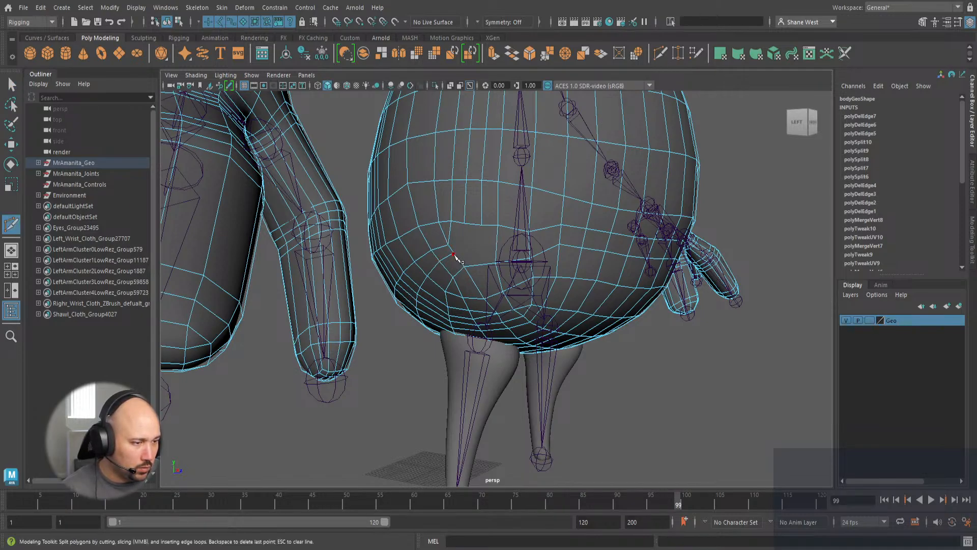
left_click(454, 253)
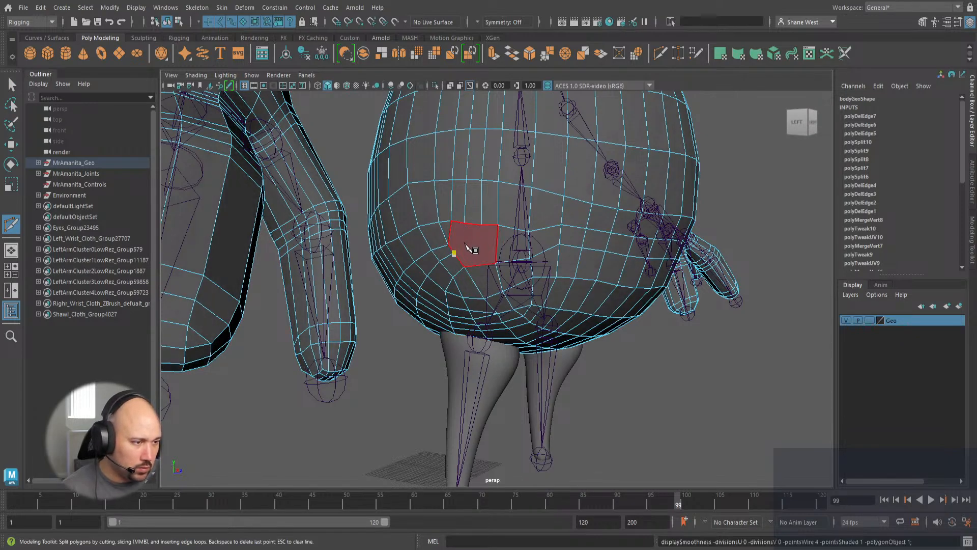
left_click(464, 223)
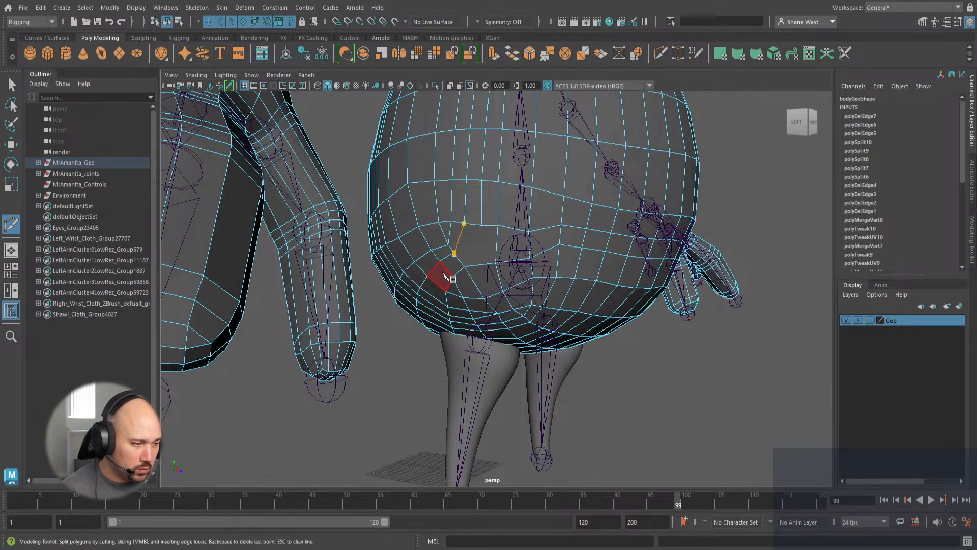
key("ctrl+z")
key("ctrl+z")
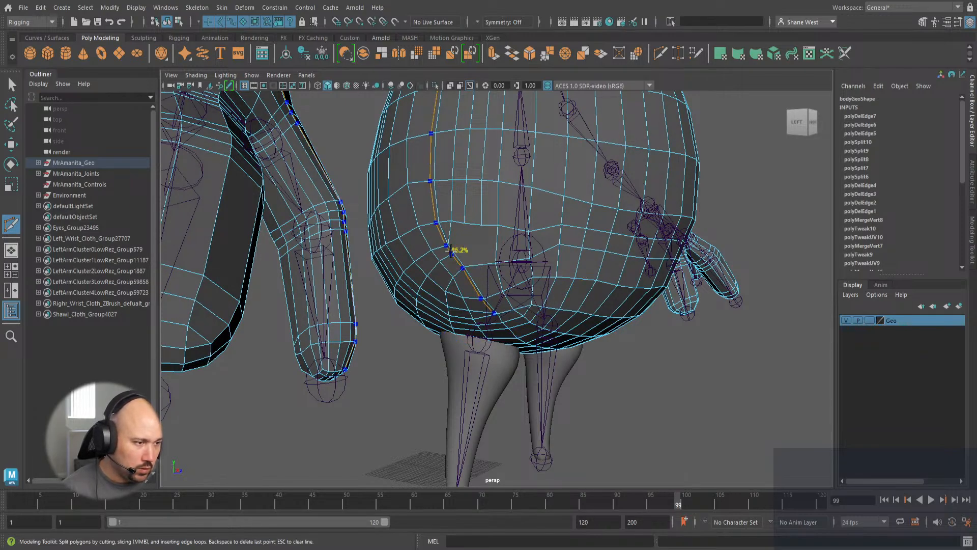
left_click(454, 253)
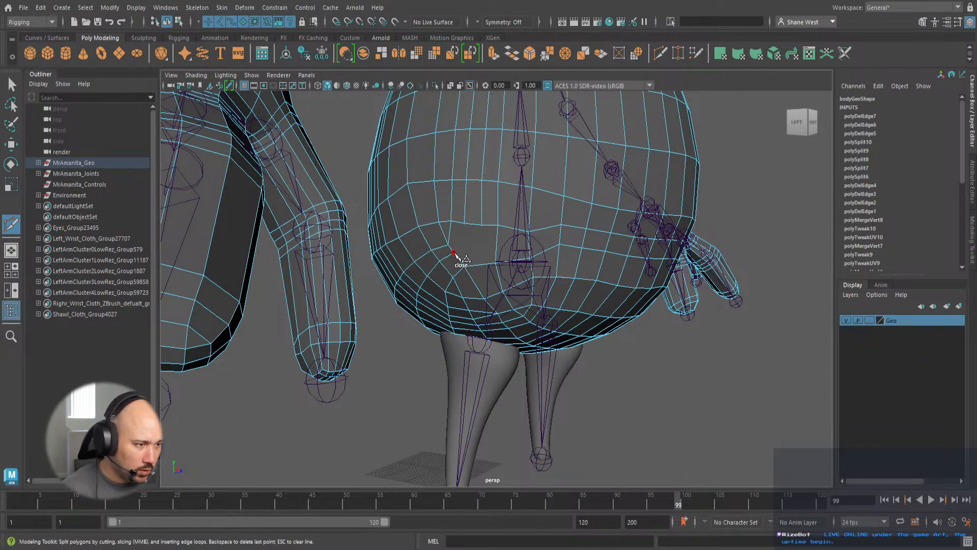
left_click(464, 222)
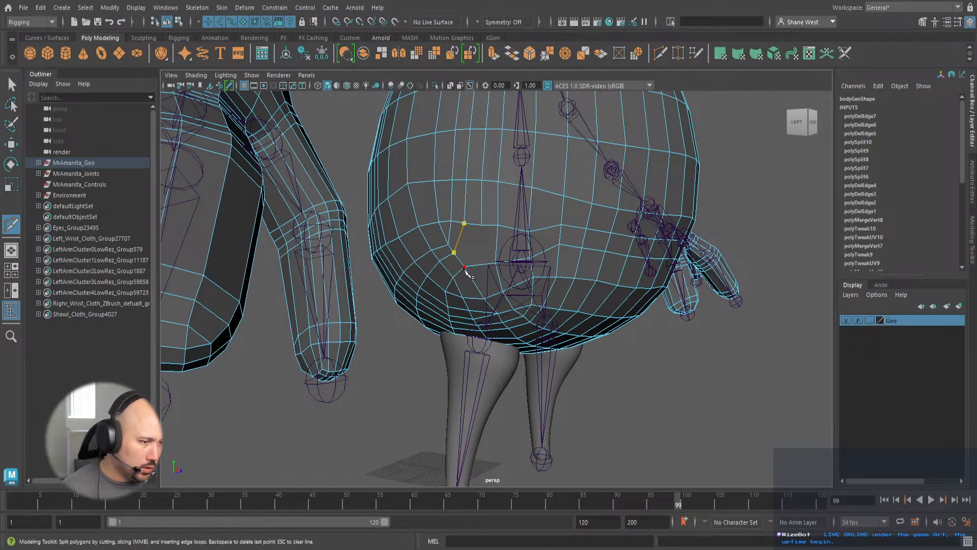
left_click(463, 267)
left_click(482, 224)
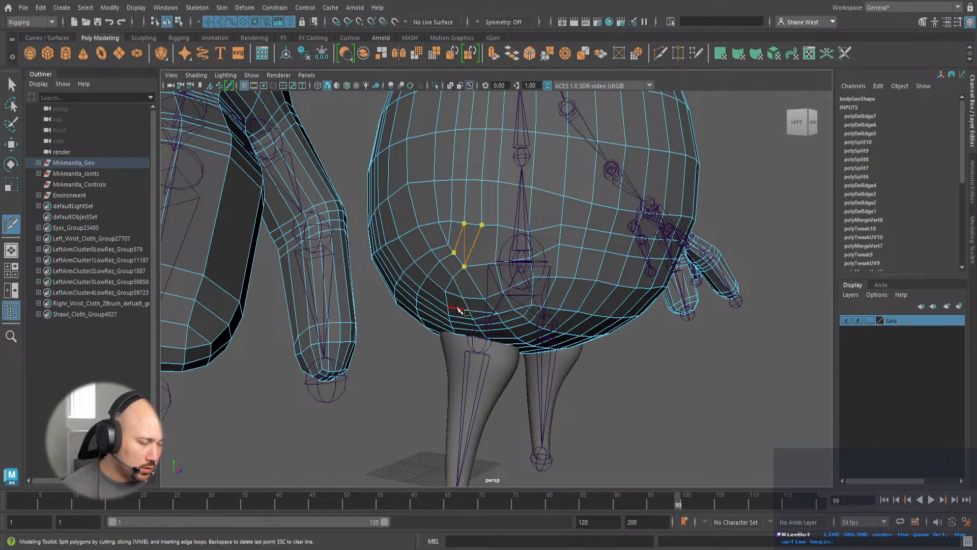
key("BackSpace")
key("BackSpace")
key("Return")
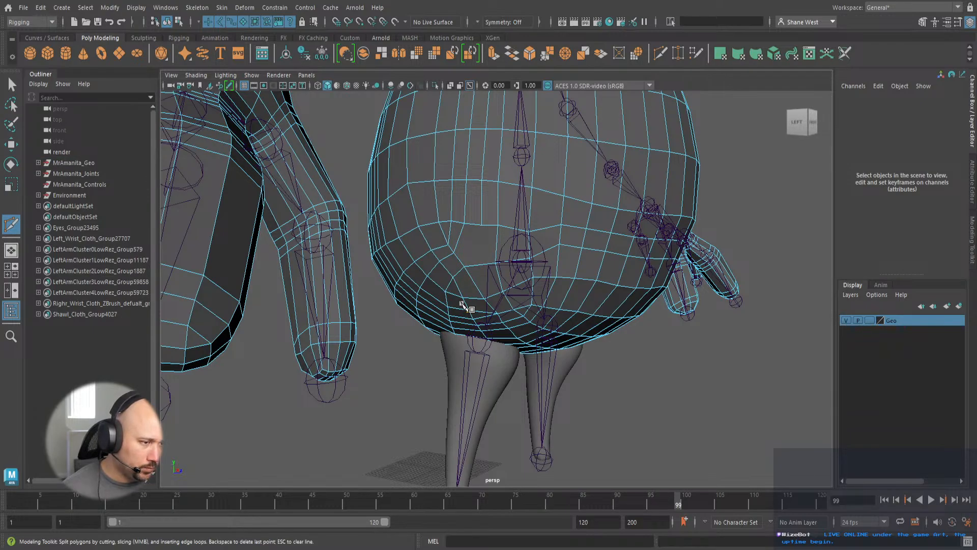
Cut a second edge from the open face's bottom corner vertex up to the end of the neighbouring vertical edge.
left_click(482, 225)
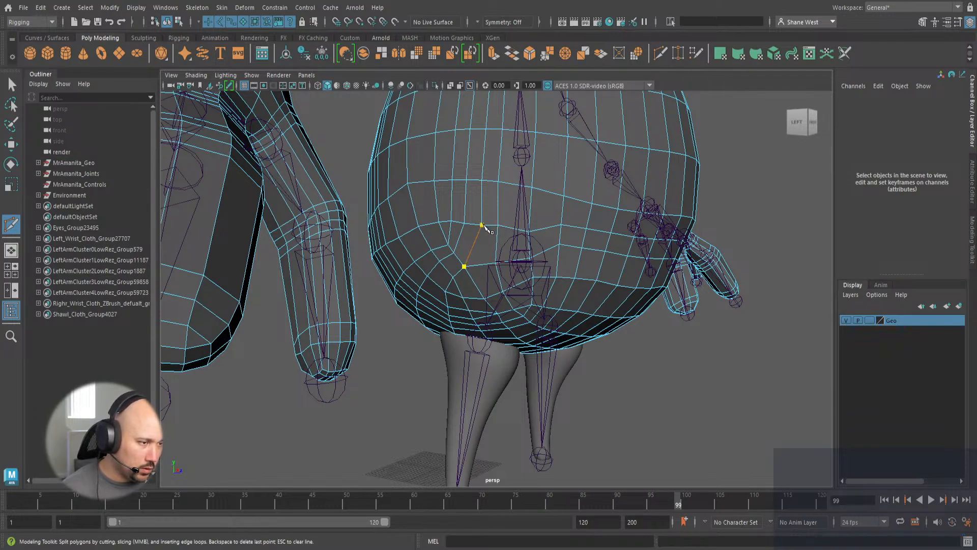
key("BackSpace")
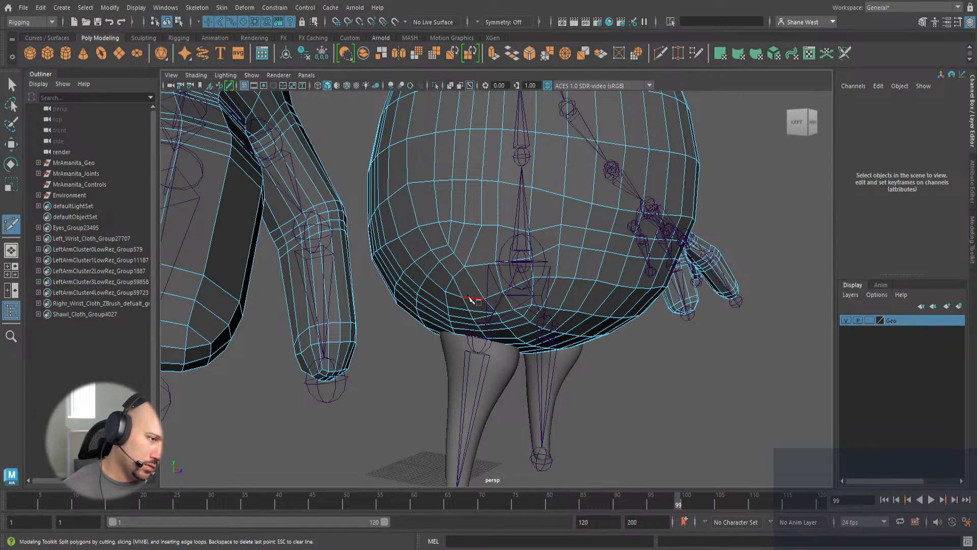
left_click(431, 249)
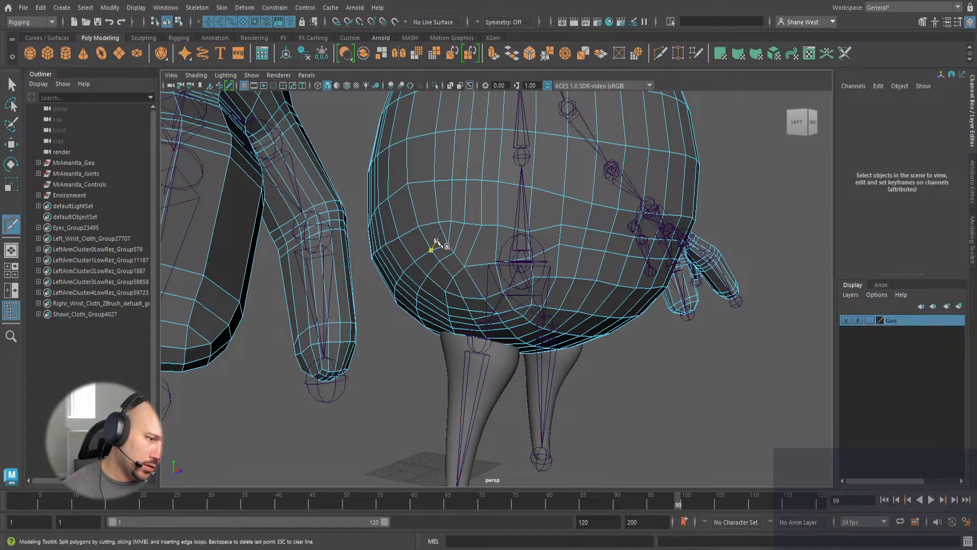
key("BackSpace")
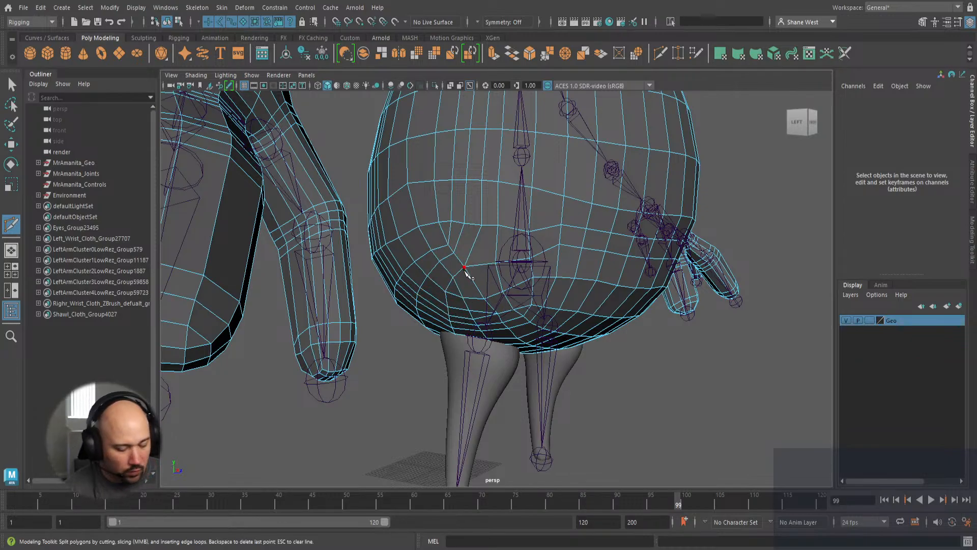
key("w")
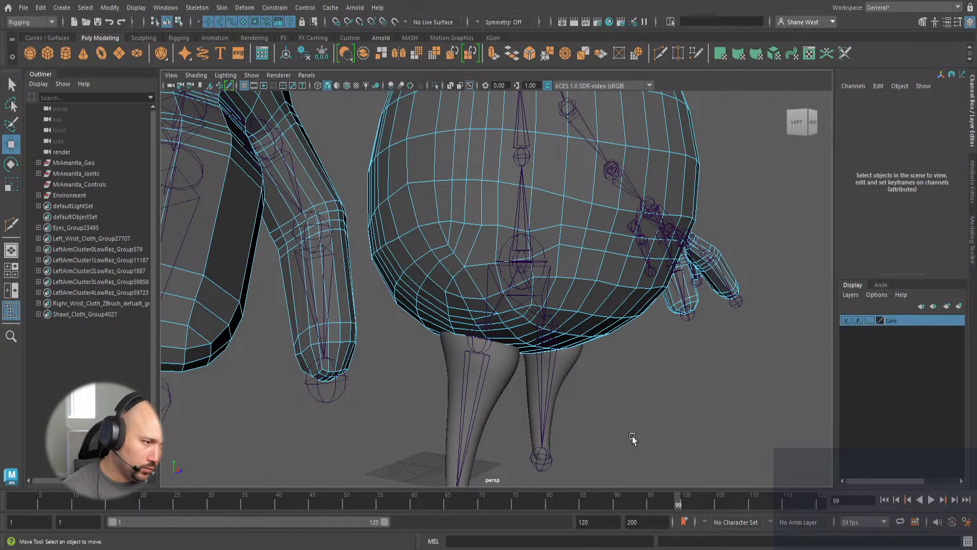
Relax the vertices around the hip and lower side of the body mesh with the Quad Draw tool.
left_click_drag(632, 439, 600, 426, "alt")
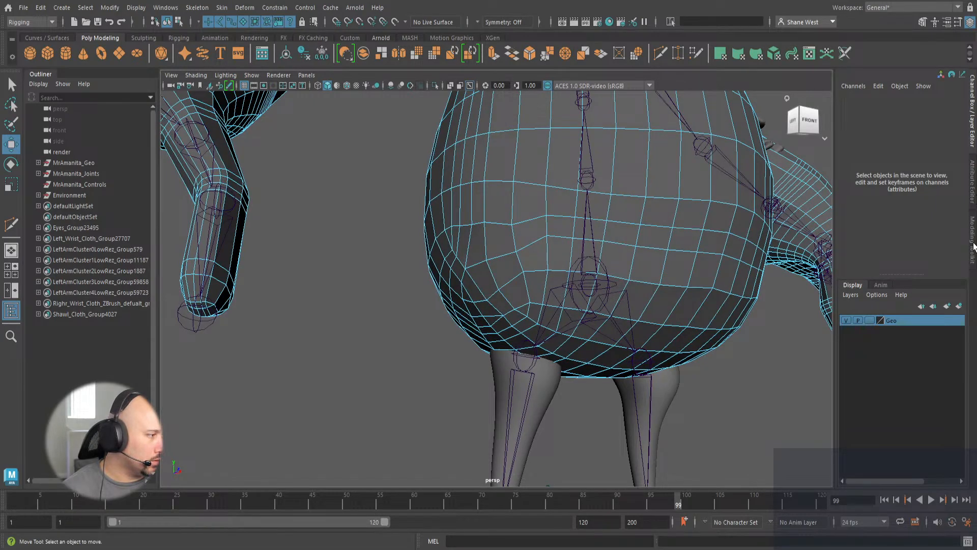
left_click(973, 244)
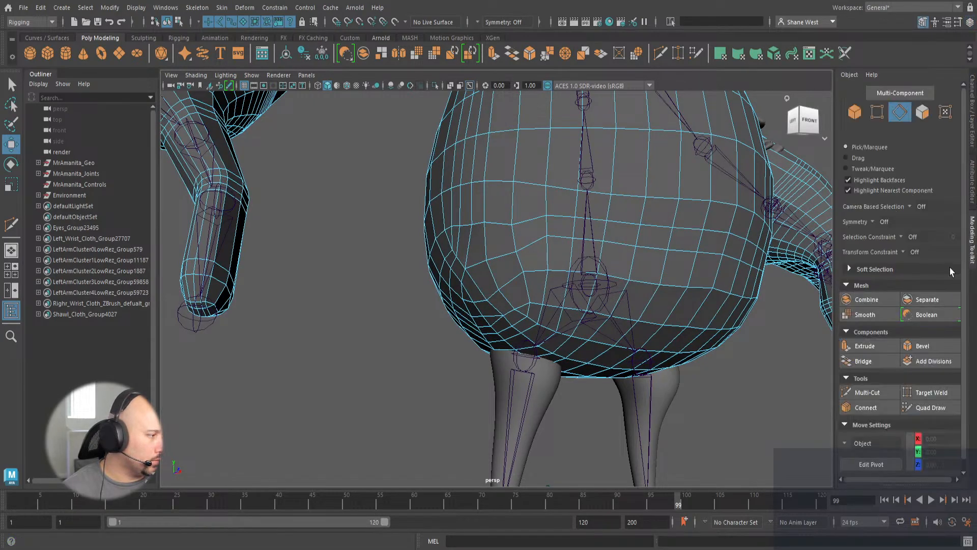
left_click(931, 407)
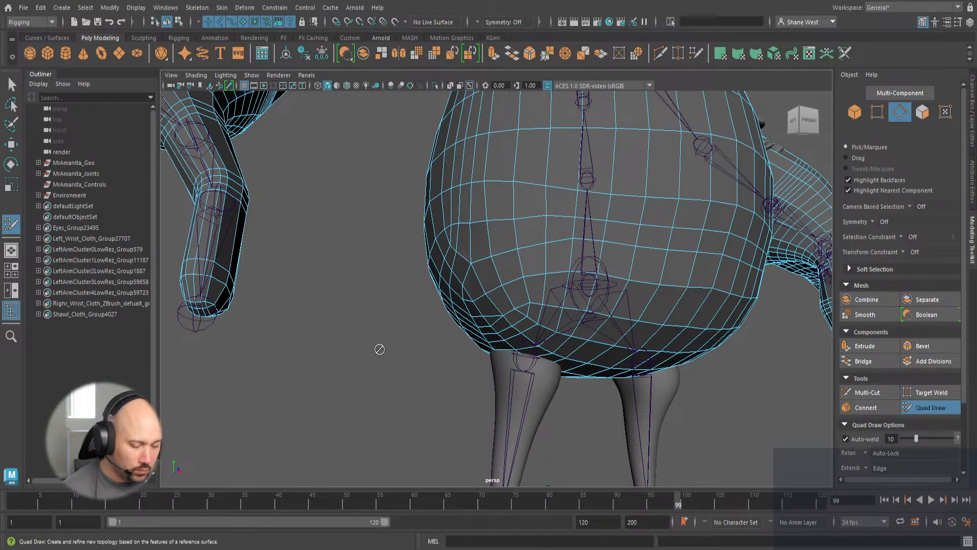
left_click_drag(379, 349, 497, 219, "alt")
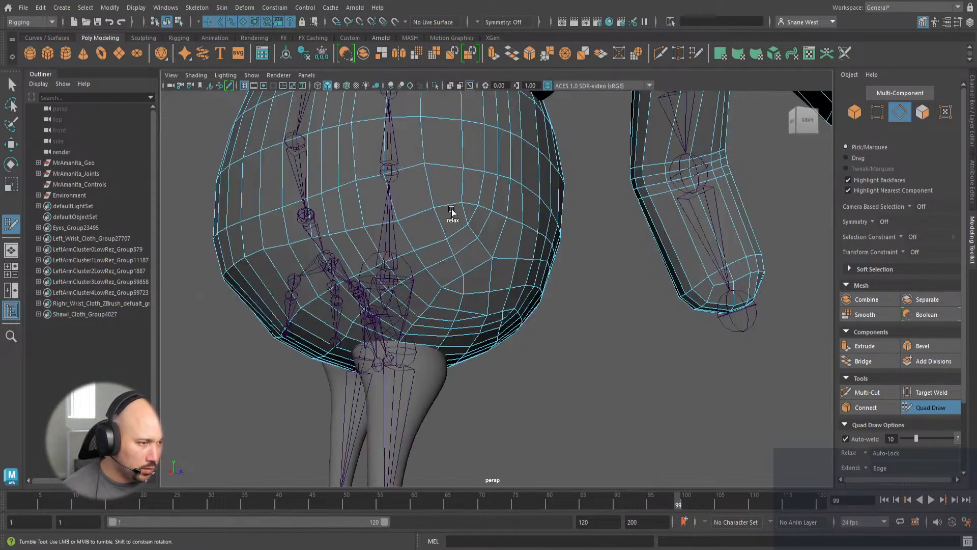
left_click_drag(451, 209, 452, 306, "shift")
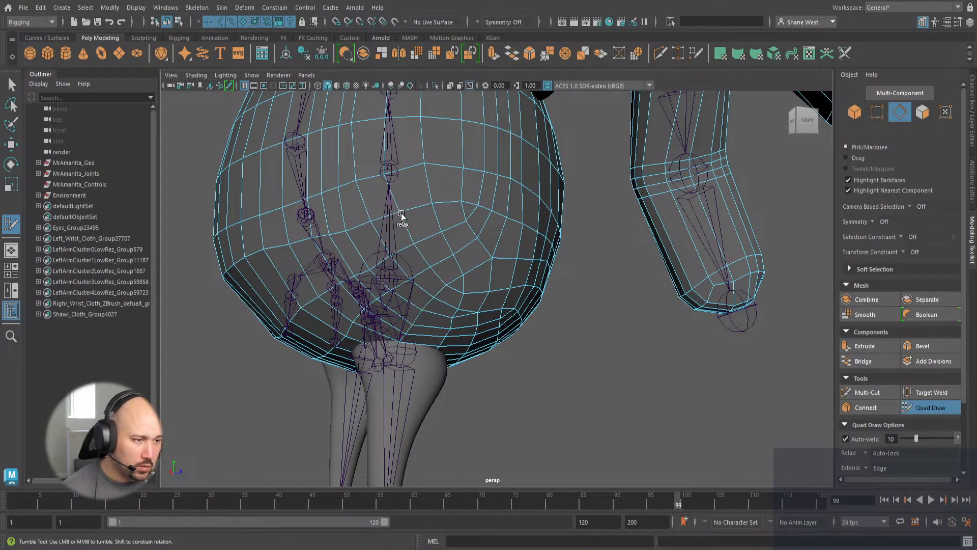
left_click_drag(458, 203, 545, 244, "shift")
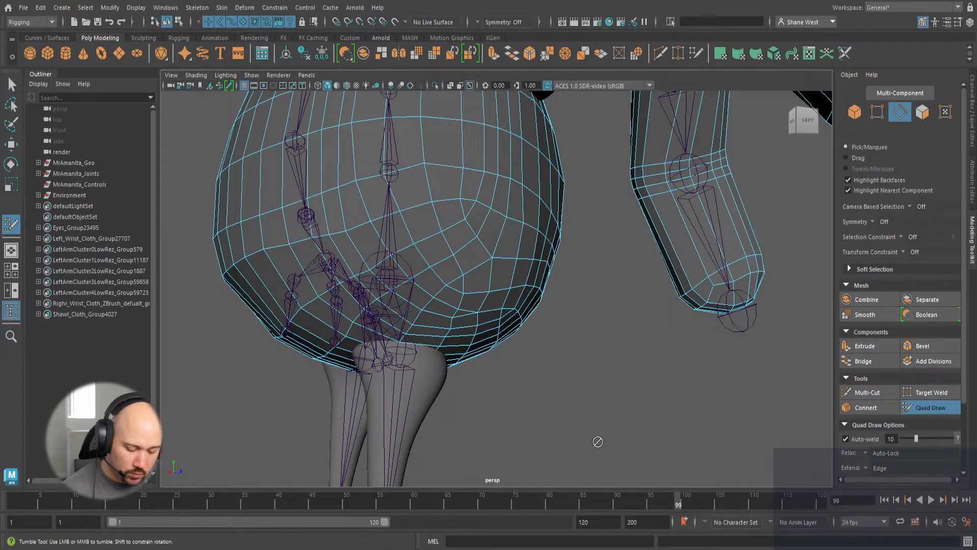
Examine the edge flow around the hips and lower body from the front and both sides.
left_click_drag(595, 442, 469, 346, "alt")
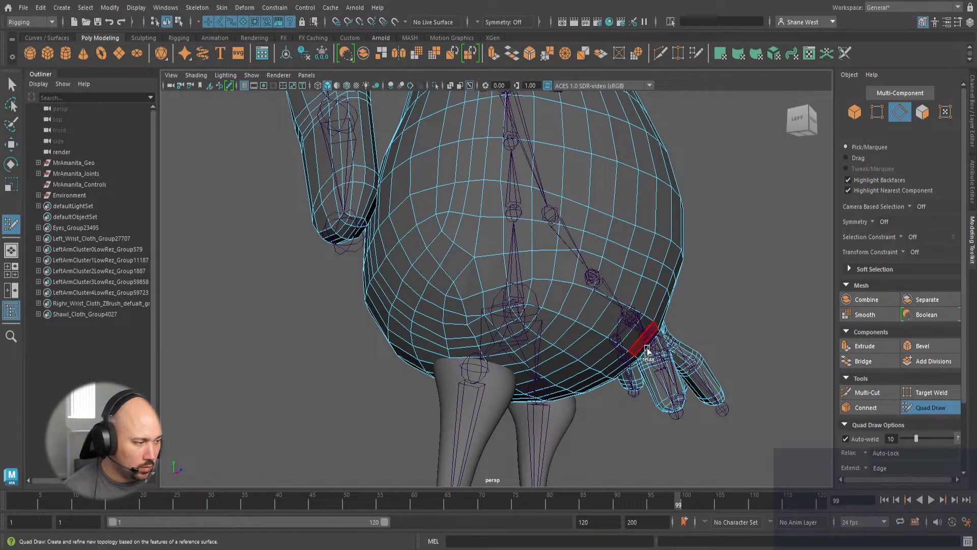
mouse_move(601, 469)
left_mouse_down("alt")
mouse_move(553, 464)
mouse_move(557, 448)
left_mouse_up("alt")
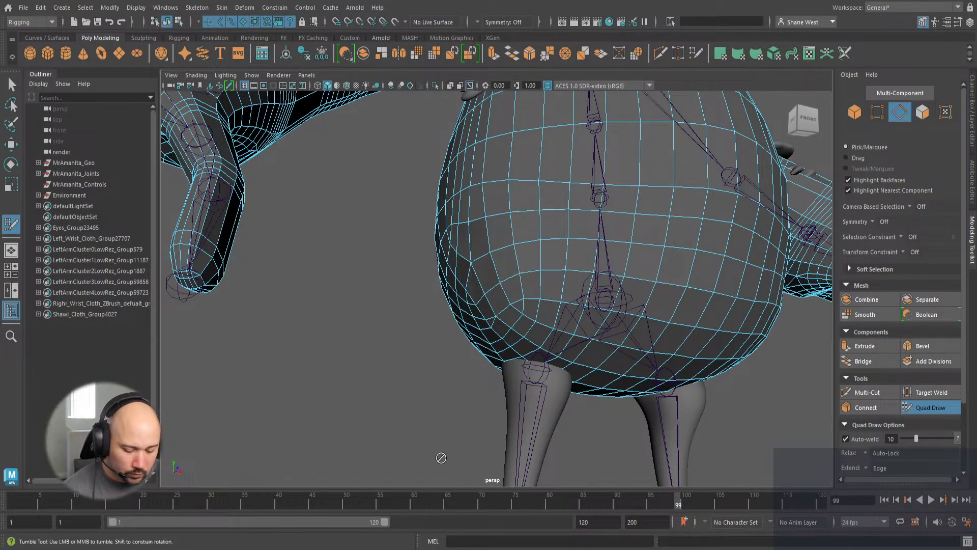
left_click_drag(455, 395, 380, 369, "alt")
middle_click_drag(381, 369, 350, 414, "alt")
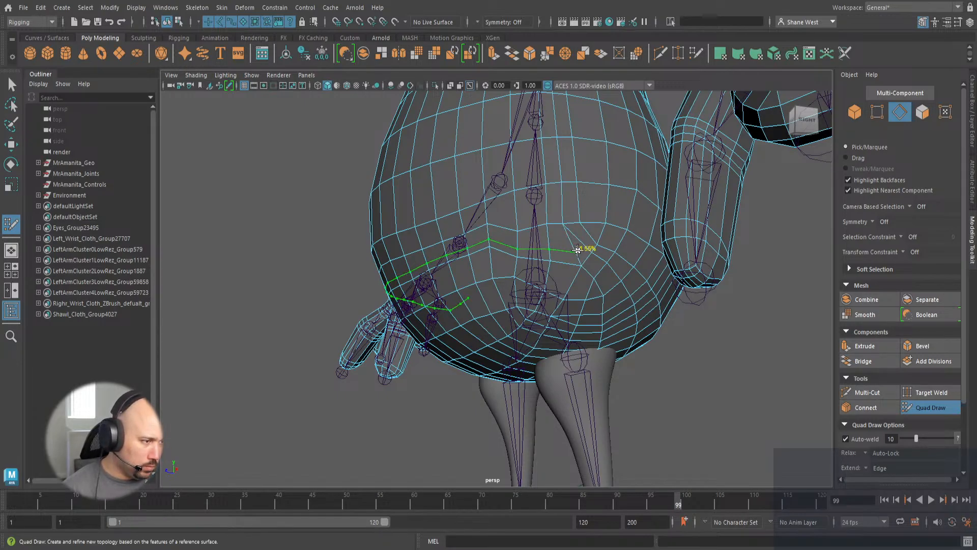
key("Caps_Lock")
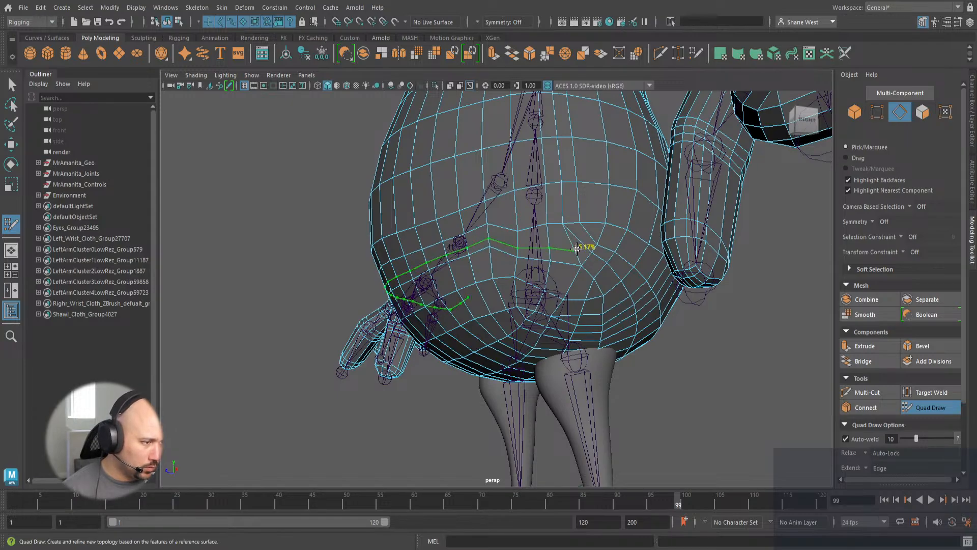
key("space")
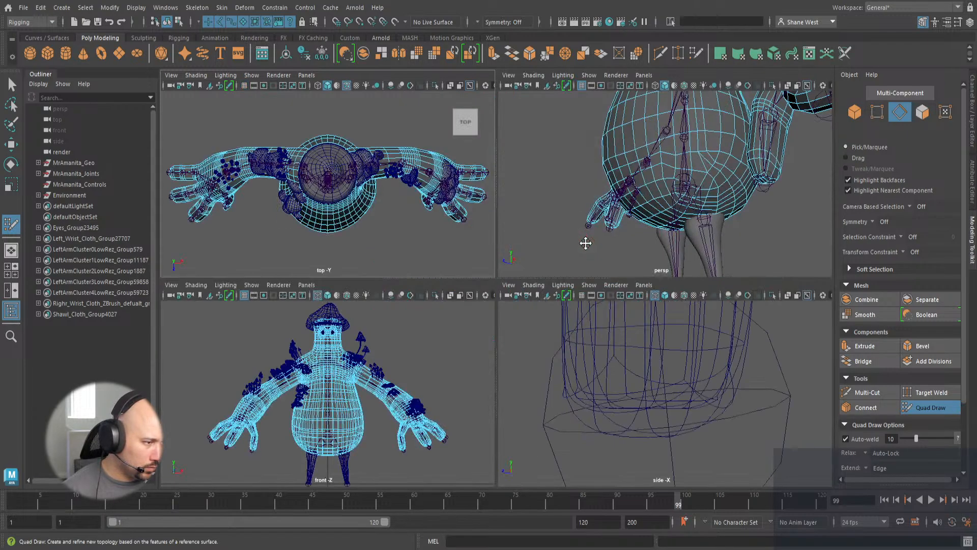
key("space")
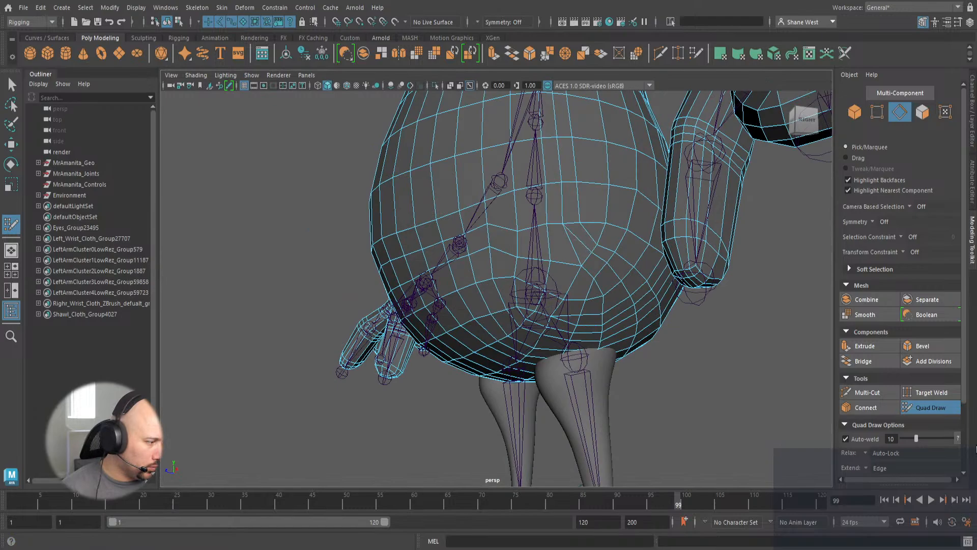
Leave Quad Draw and delete the slanted edge running from the horizontal loop down to the corner vertex on the body's lower side.
left_click(932, 408)
left_click(554, 286)
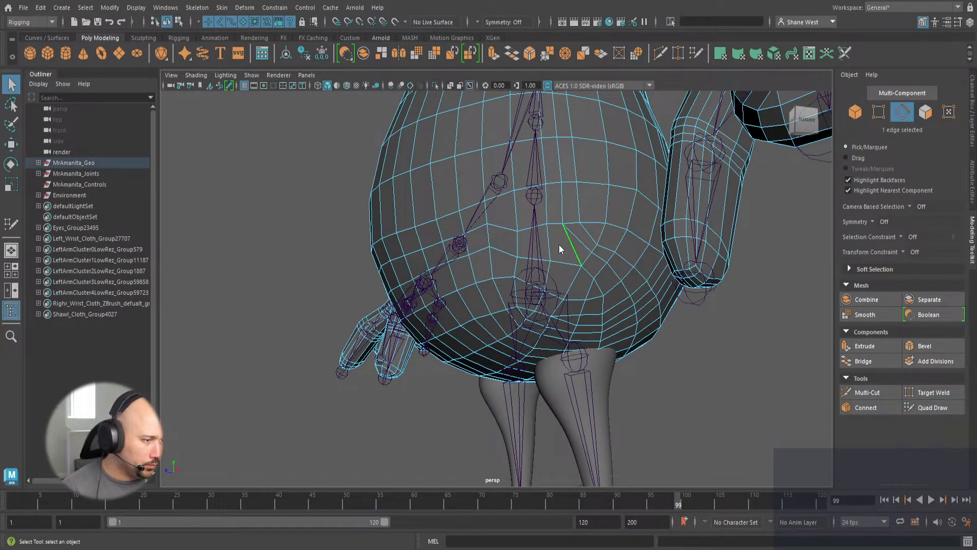
key("Delete")
key("ctrl+z")
key("Delete")
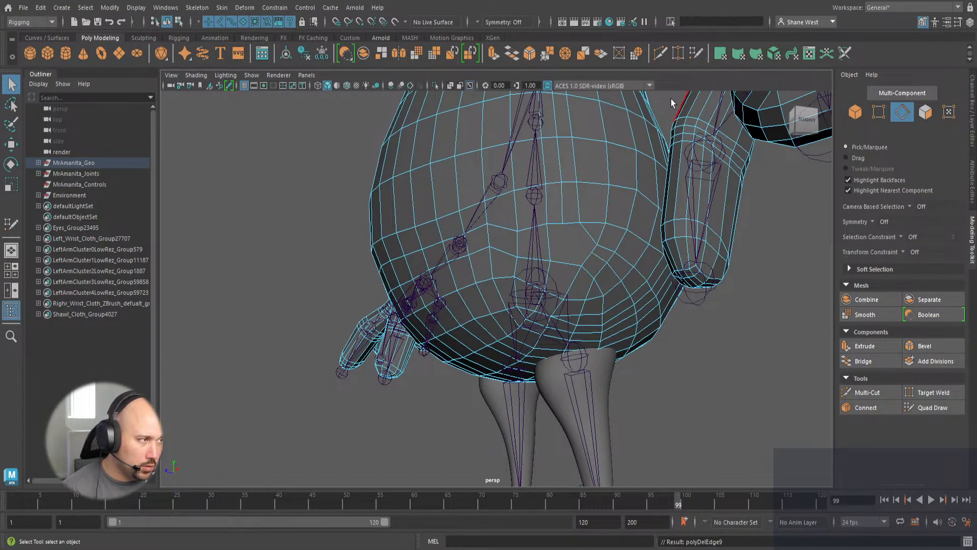
With Multi-Cut, cut an edge from the lower end of the adjacent vertical edge down to the open face's bottom corner vertex.
left_click(661, 53)
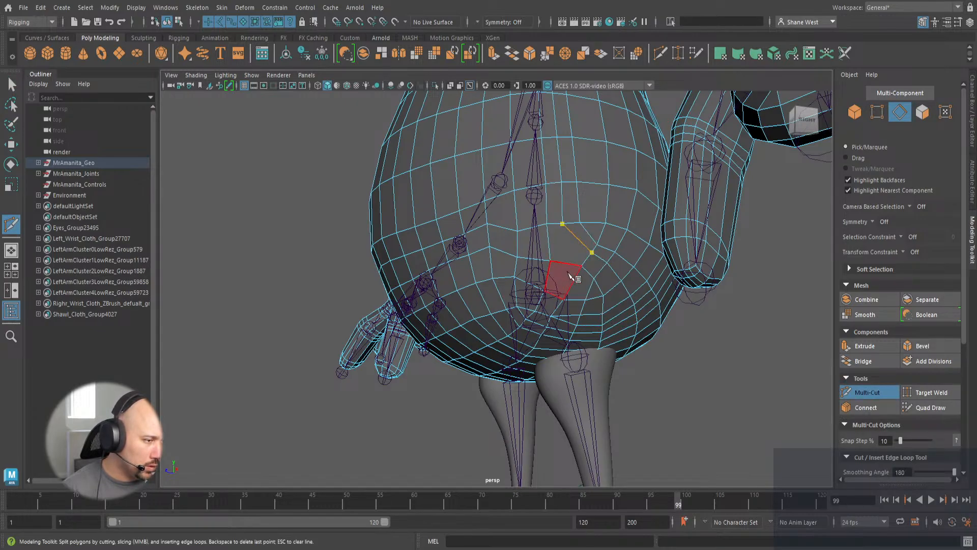
key("ctrl+z")
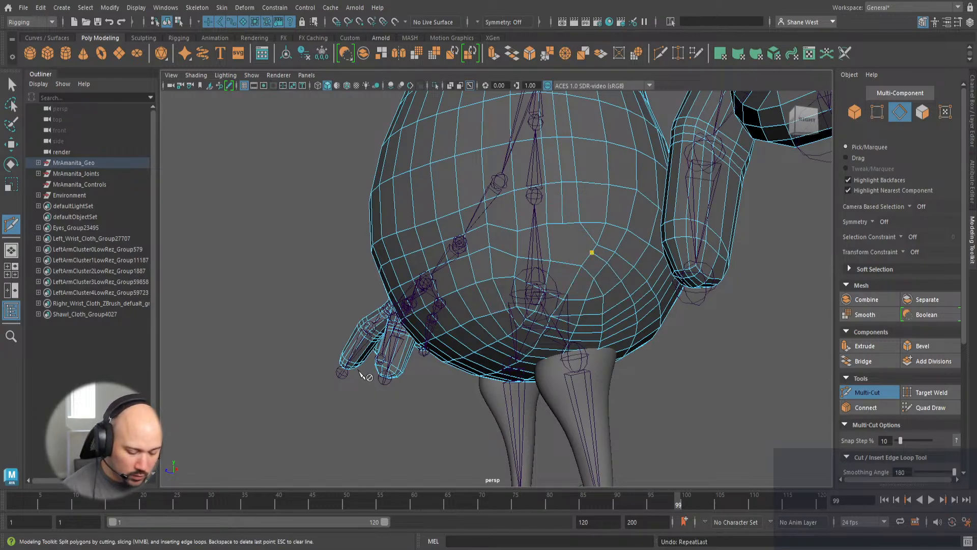
left_click_drag(374, 428, 402, 419, "alt")
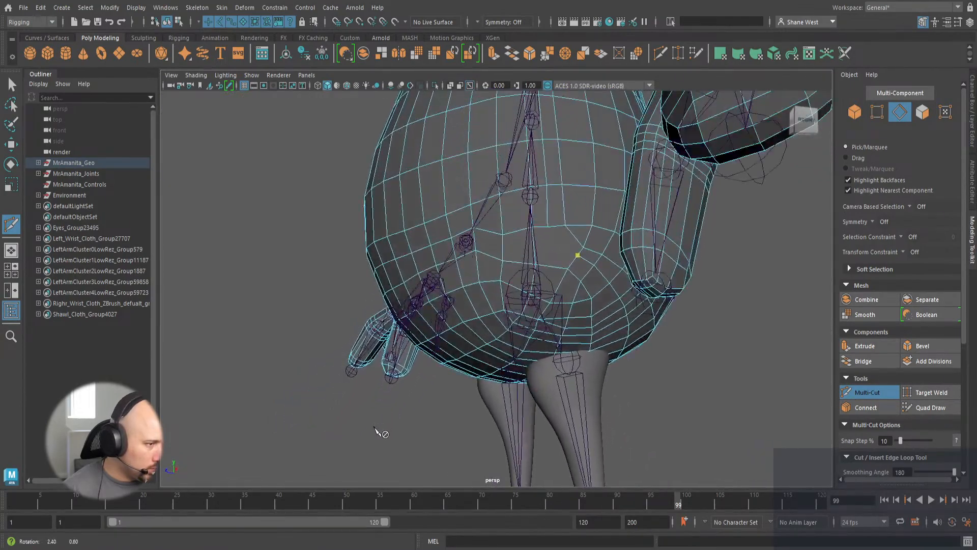
left_click(548, 228)
left_click(568, 269)
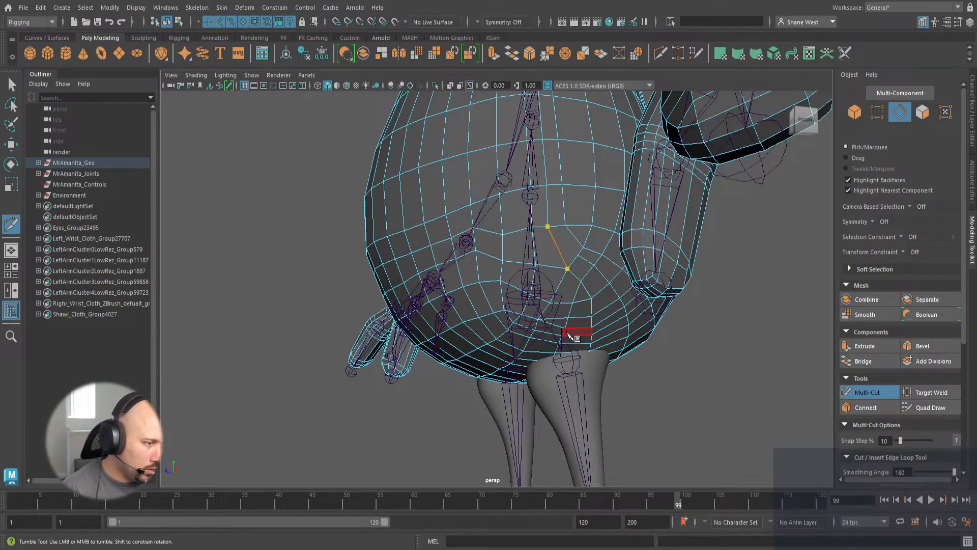
key("Return")
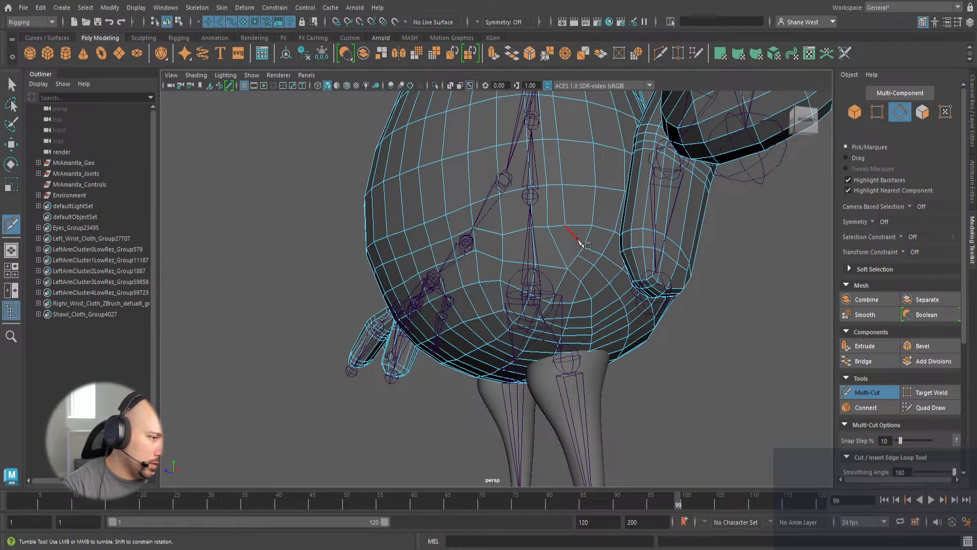
Select and delete the short diagonal edge beside the new cut on the body's lower side.
key("q")
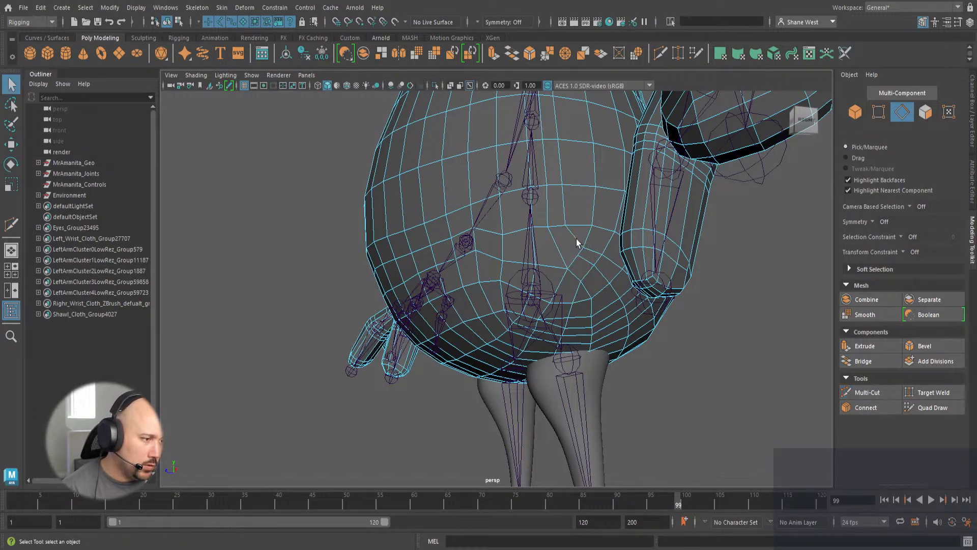
left_click(573, 239)
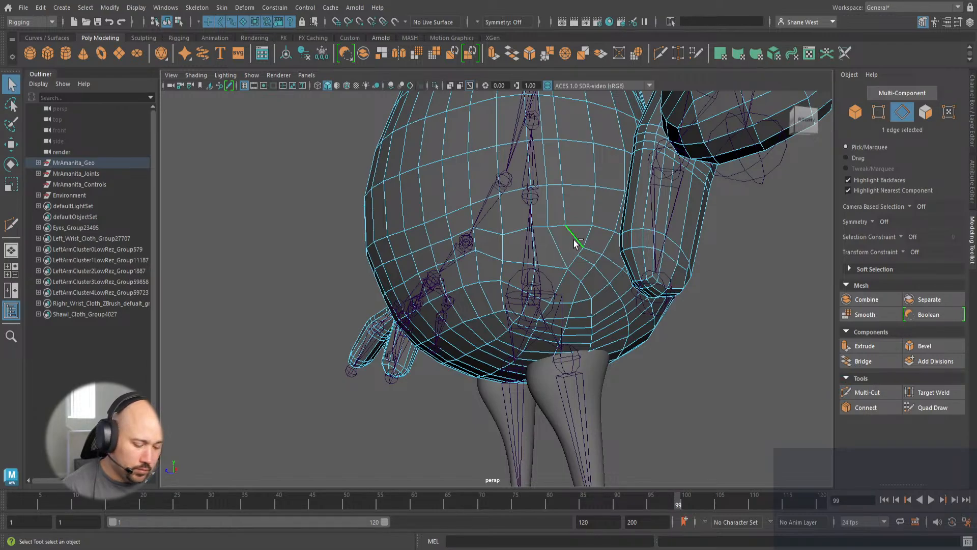
key("ctrl+shift+x")
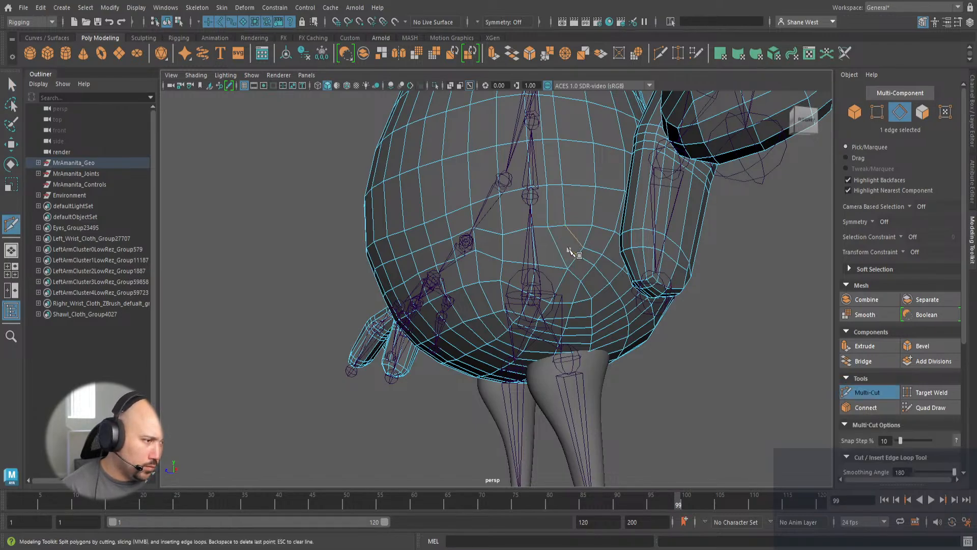
key("ctrl+z")
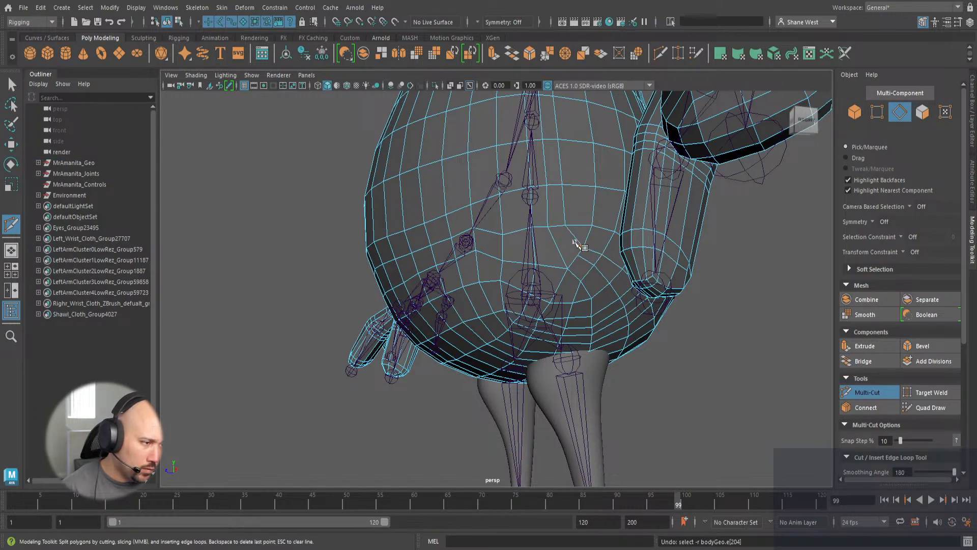
key("q")
left_click(580, 249)
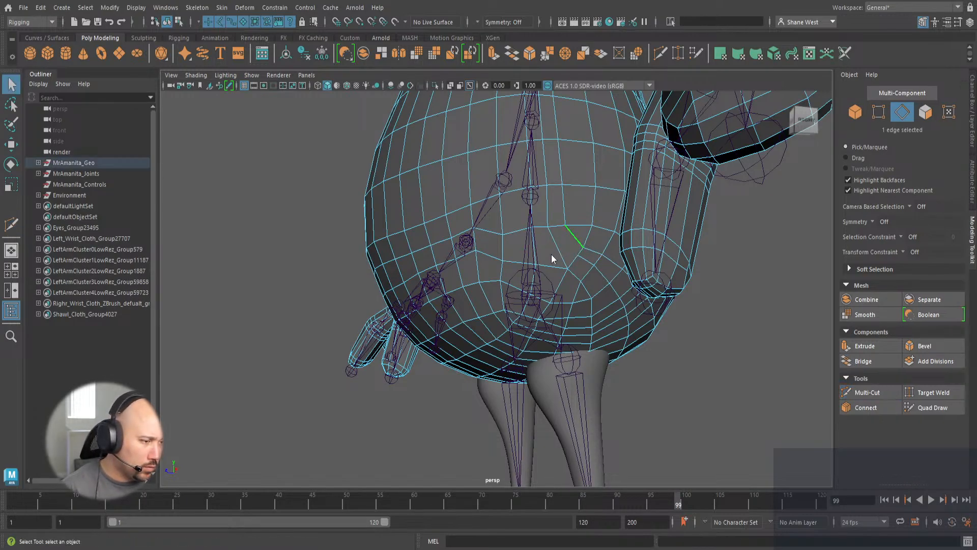
key("Delete")
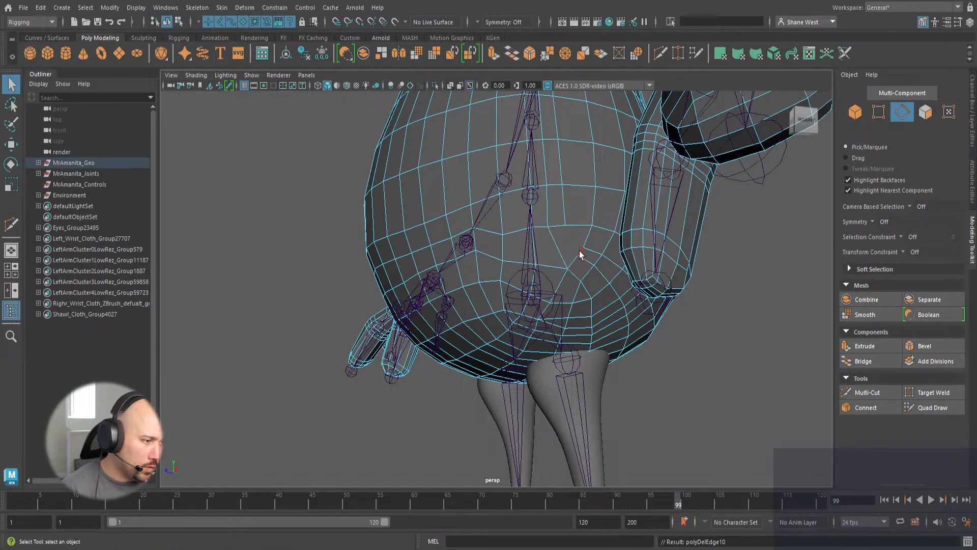
With Multi-Cut, connect the vertex on the slanted border to the lower end of the vertical edge above it.
left_click(661, 53)
left_click(578, 256)
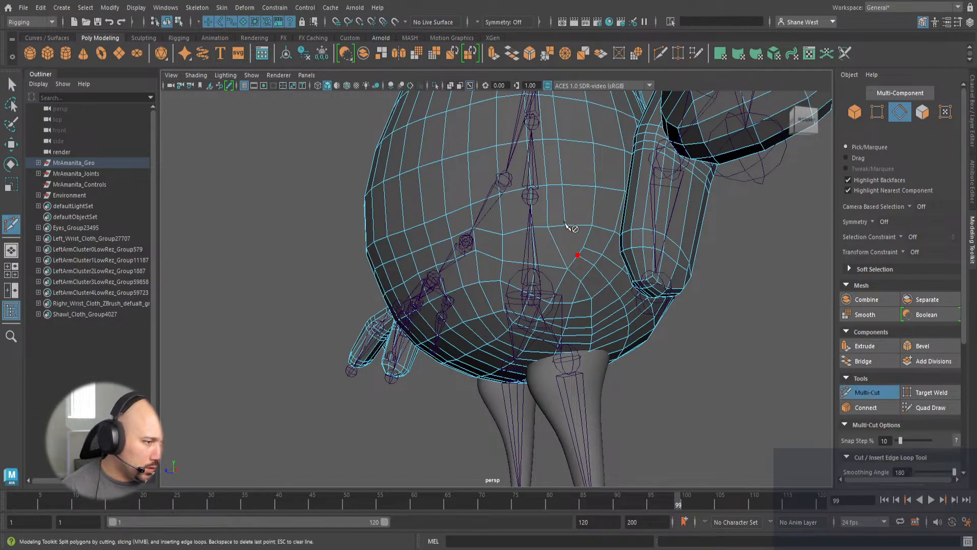
key("Return")
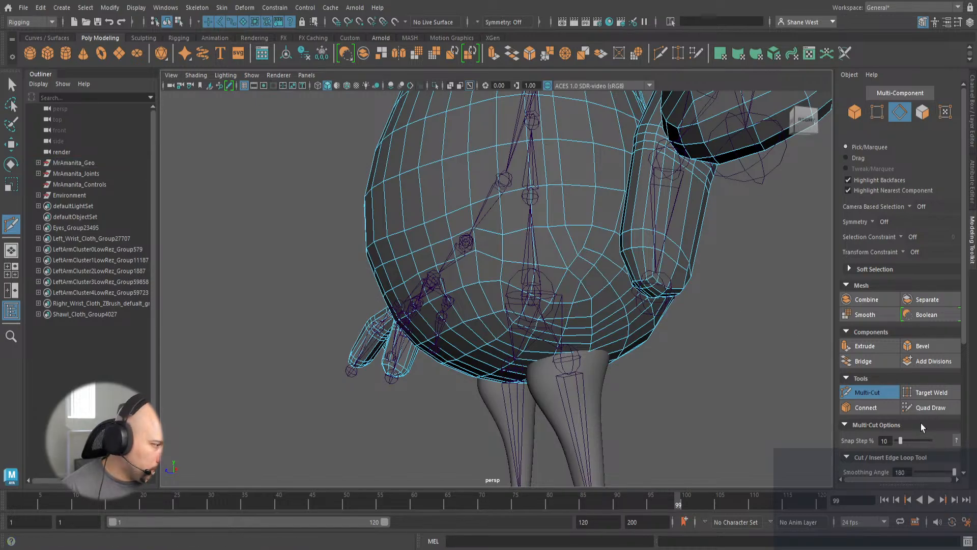
Relax the vertices around the recut edges on the hip and lower body with Quad Draw.
left_click(928, 407)
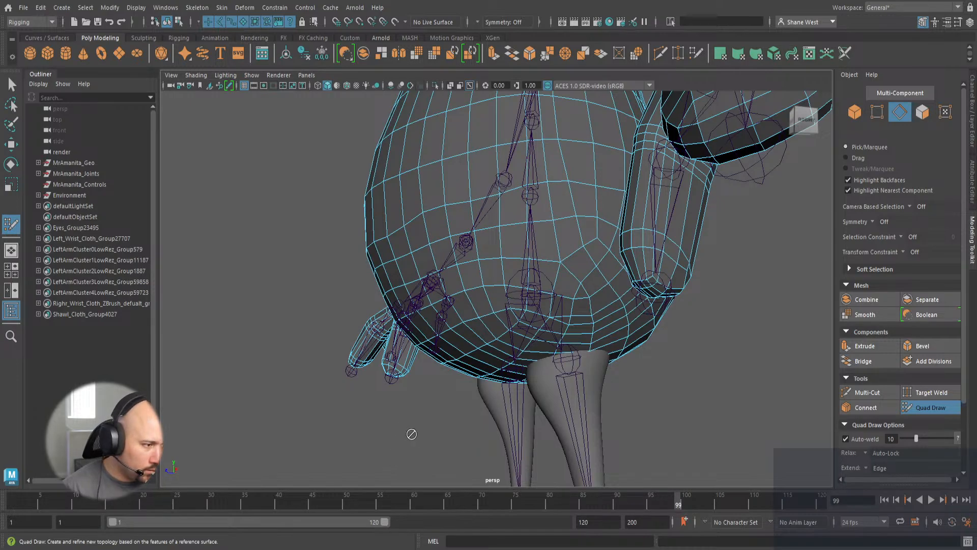
left_click_drag(410, 432, 387, 399, "alt")
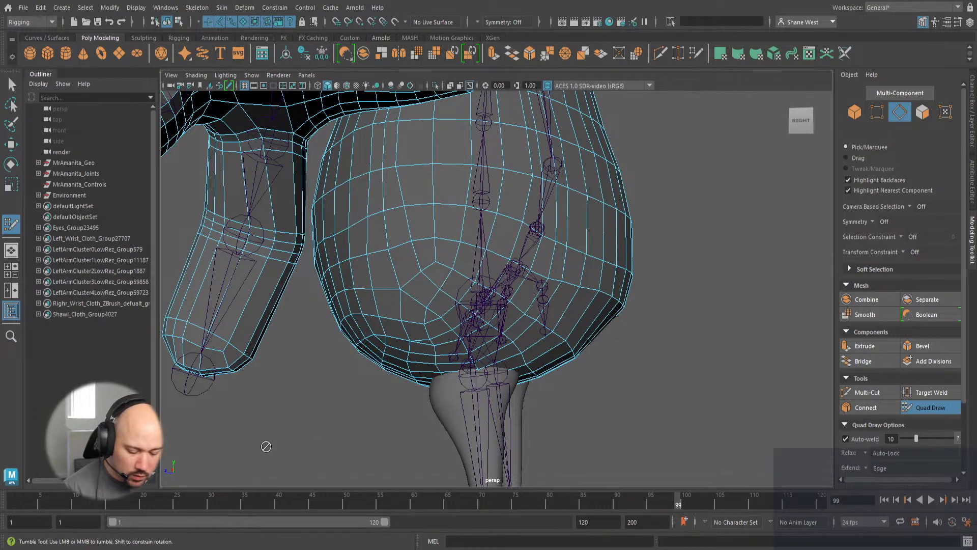
left_click_drag(266, 447, 366, 437, "alt")
right_click_drag(367, 437, 326, 421, "alt")
mouse_move(422, 364)
left_mouse_down("alt")
mouse_move(452, 388)
mouse_move(465, 377)
left_mouse_up("alt")
Return the body mesh to object mode and show it with smooth preview, deselected.
key("q")
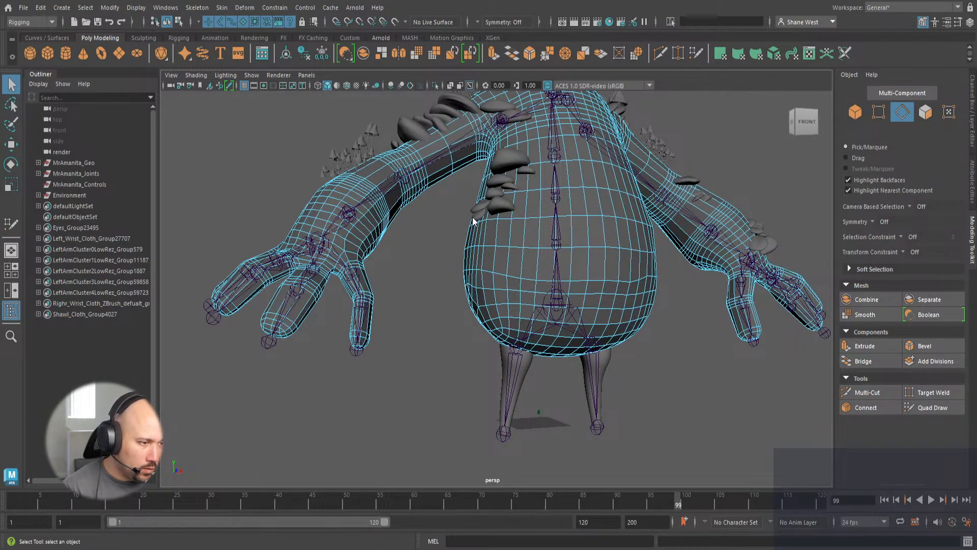
key("F8")
left_click(481, 364)
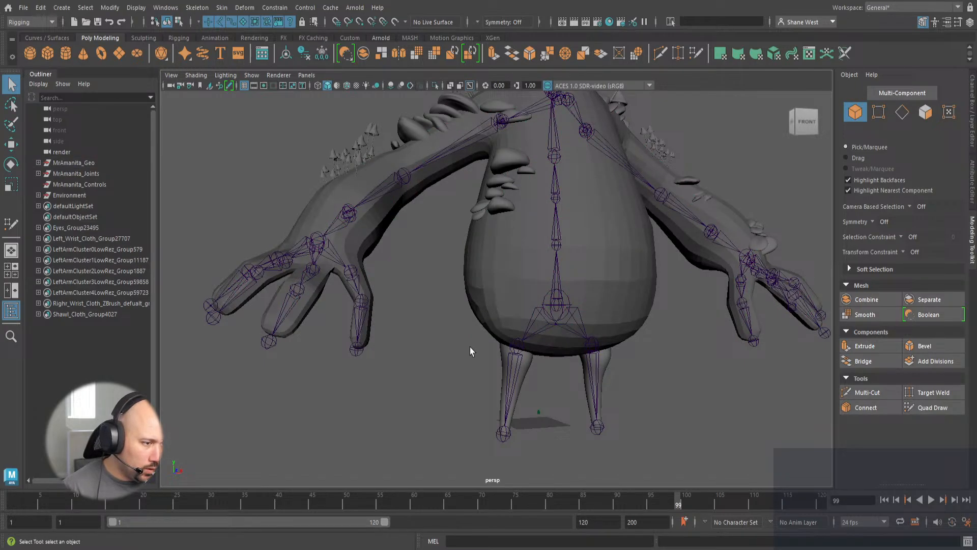
left_click(509, 286)
left_click(432, 407)
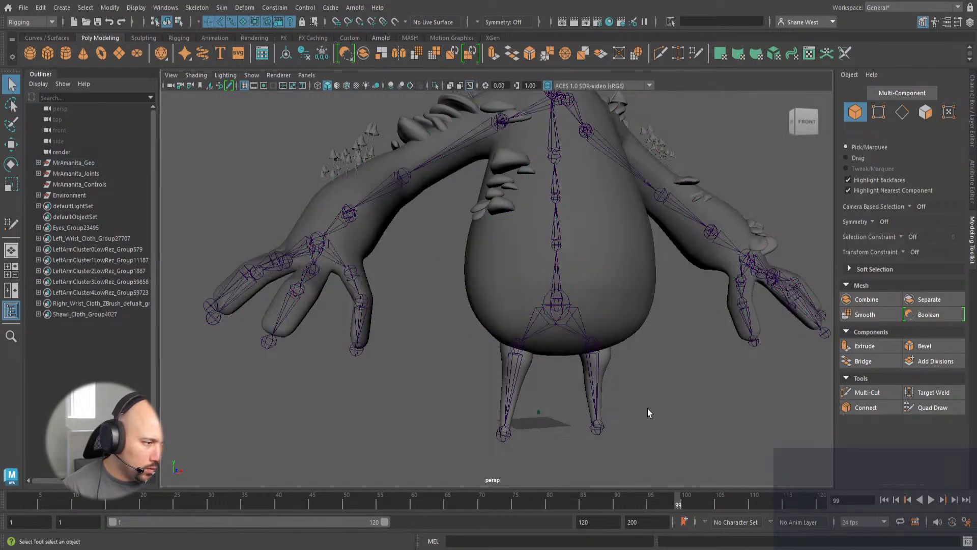
Turn on textured display and examine the whole character from the front and sides.
left_click(359, 85)
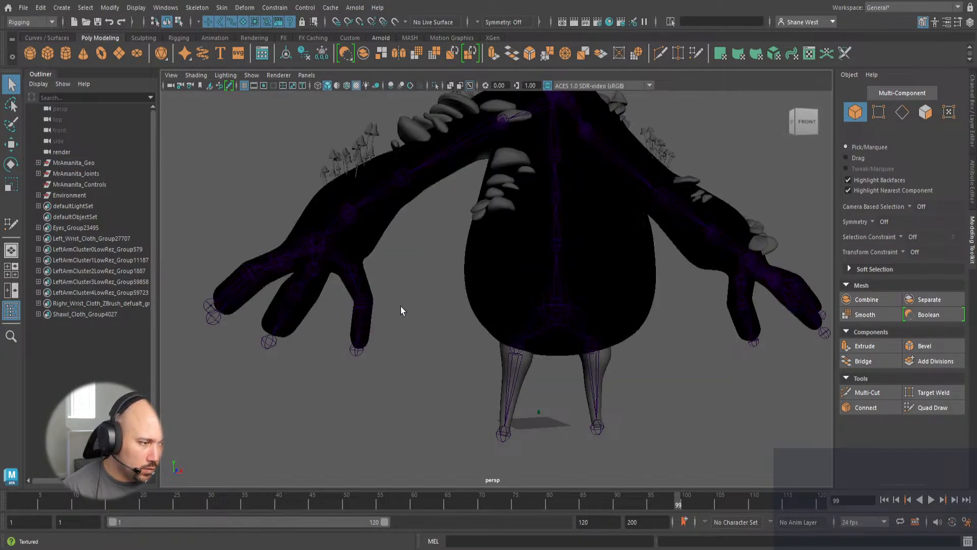
left_click_drag(425, 392, 520, 383, "alt")
left_click_drag(559, 397, 412, 404, "alt")
right_click_drag(413, 403, 317, 361, "alt")
left_click_drag(317, 361, 438, 343, "alt")
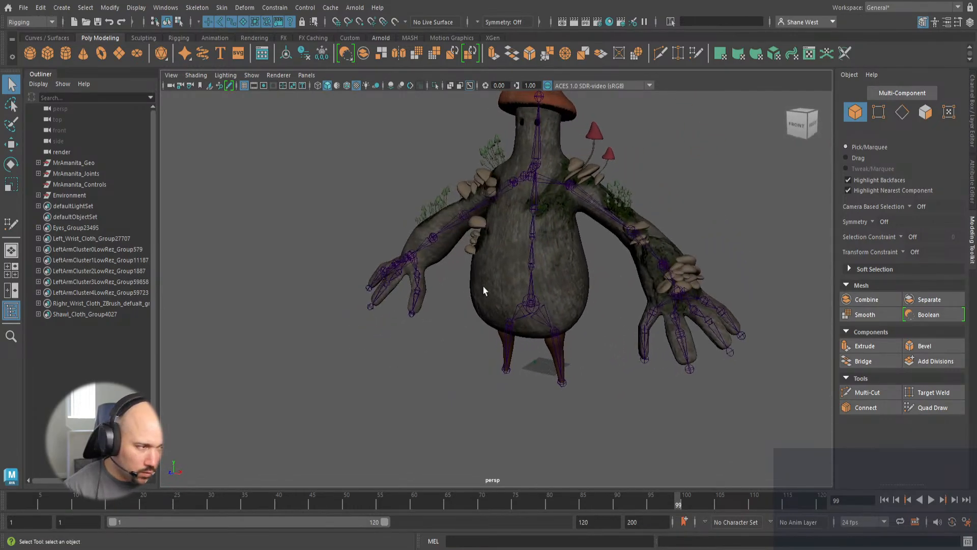
Turn off the textures, overlay the wireframe on the shaded model, and examine the edge flow around the hips and lower body.
left_click(356, 85)
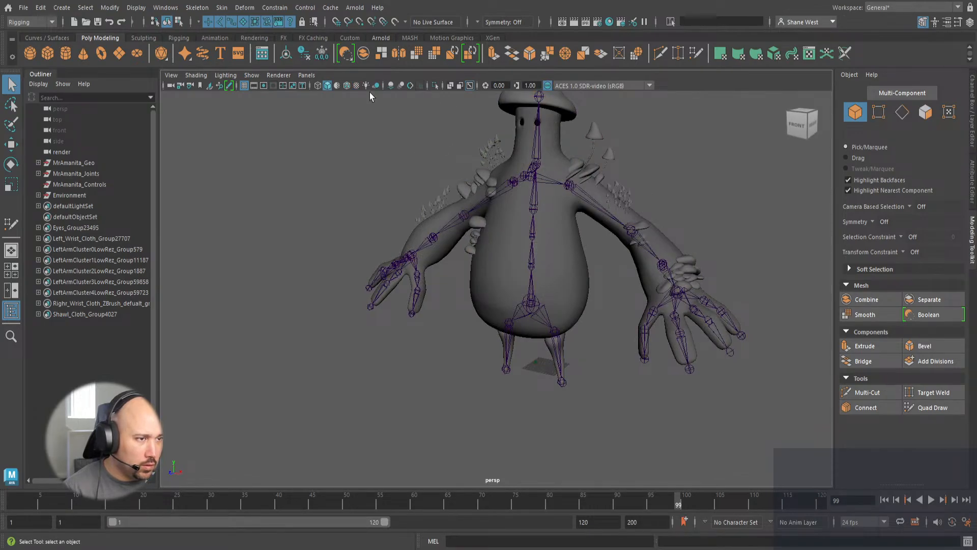
left_click(345, 88)
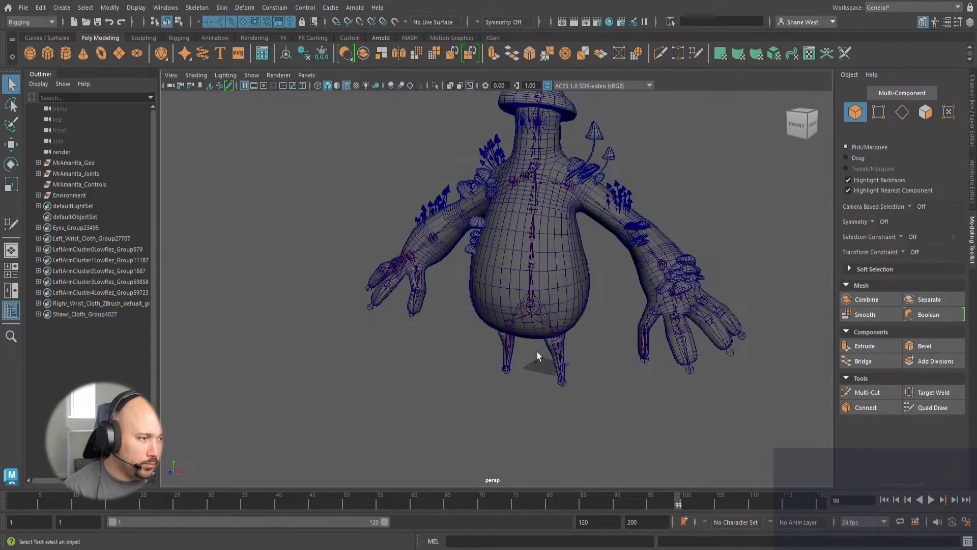
left_click_drag(448, 386, 351, 305, "alt")
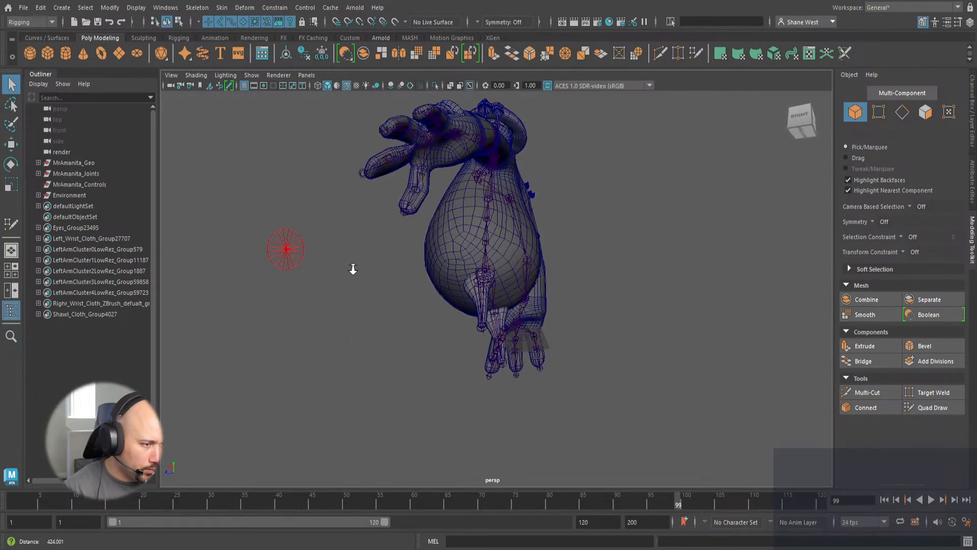
right_click_drag(355, 269, 468, 284, "alt")
left_click_drag(468, 284, 444, 243, "alt")
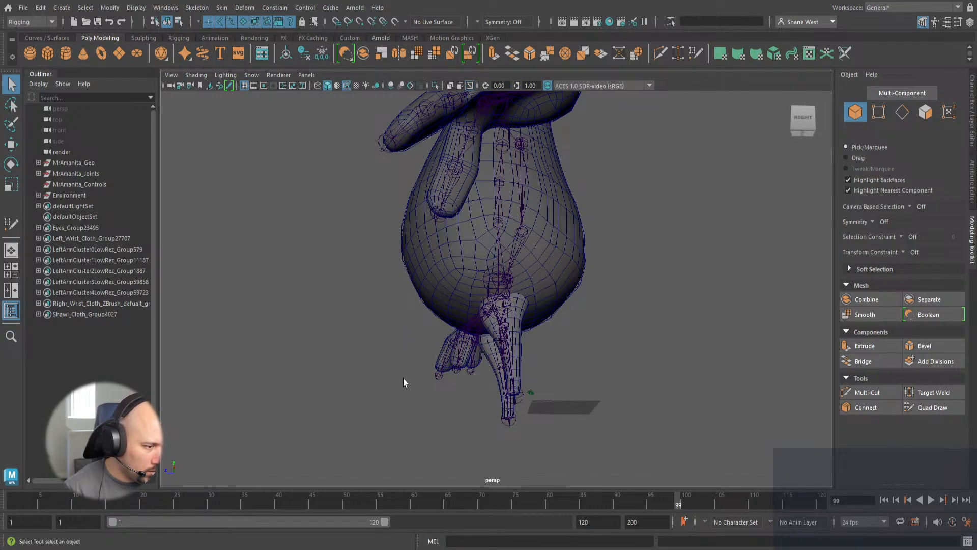
left_click_drag(405, 383, 421, 406, "alt")
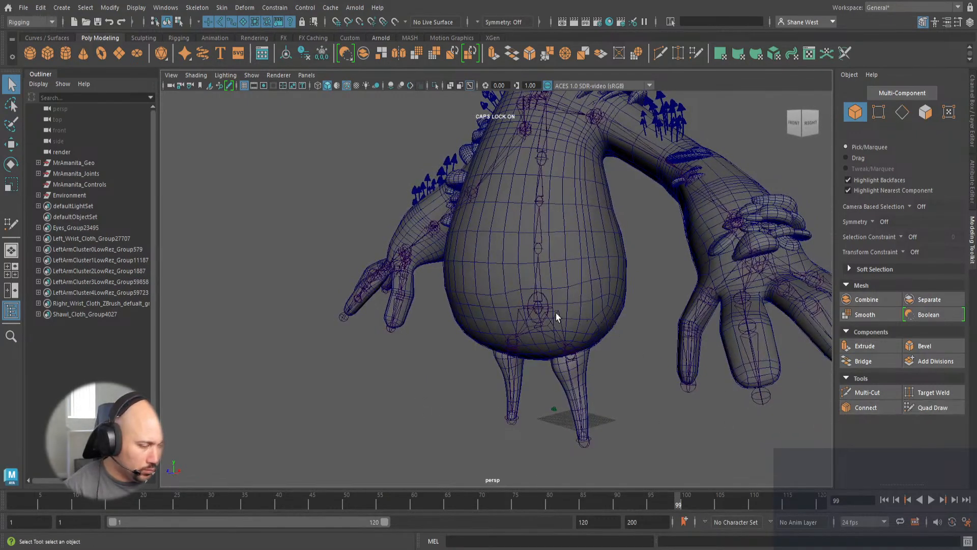
Select the body mesh and turn off the wireframe overlay on the shaded model.
left_click(517, 293)
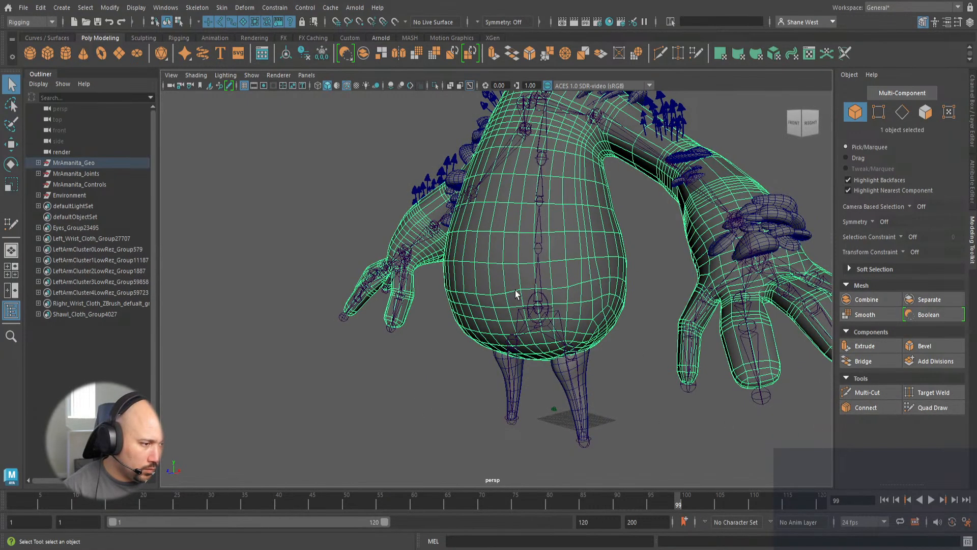
left_click_drag(505, 307, 509, 295)
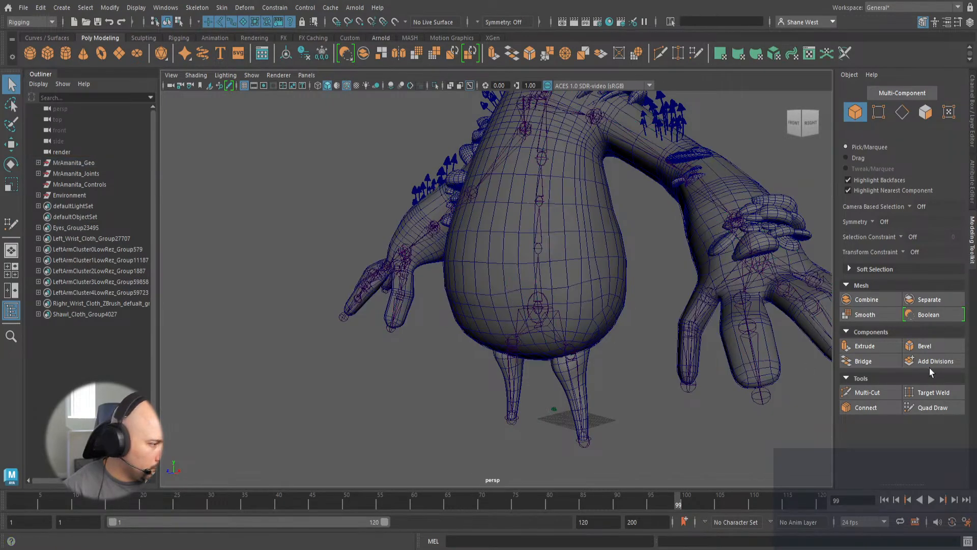
left_click(518, 299)
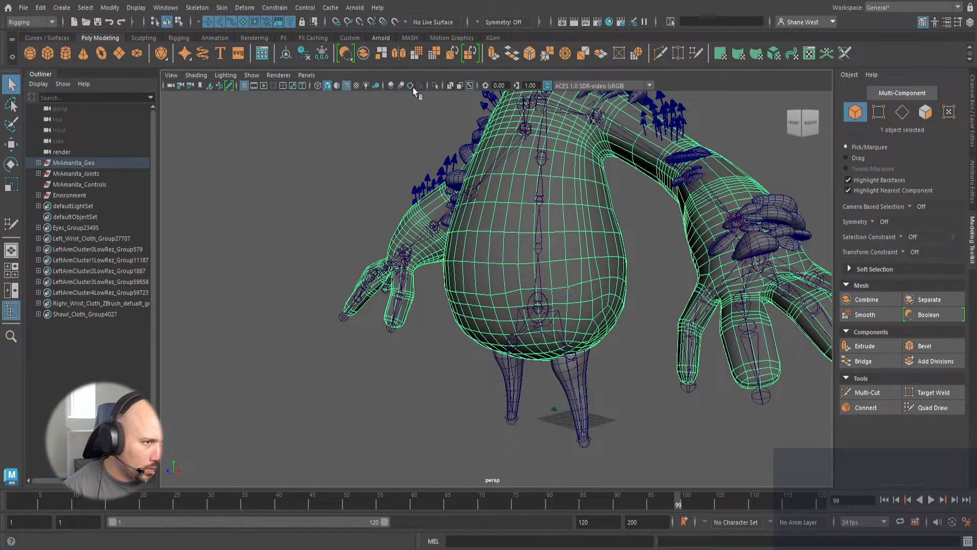
left_click(347, 85)
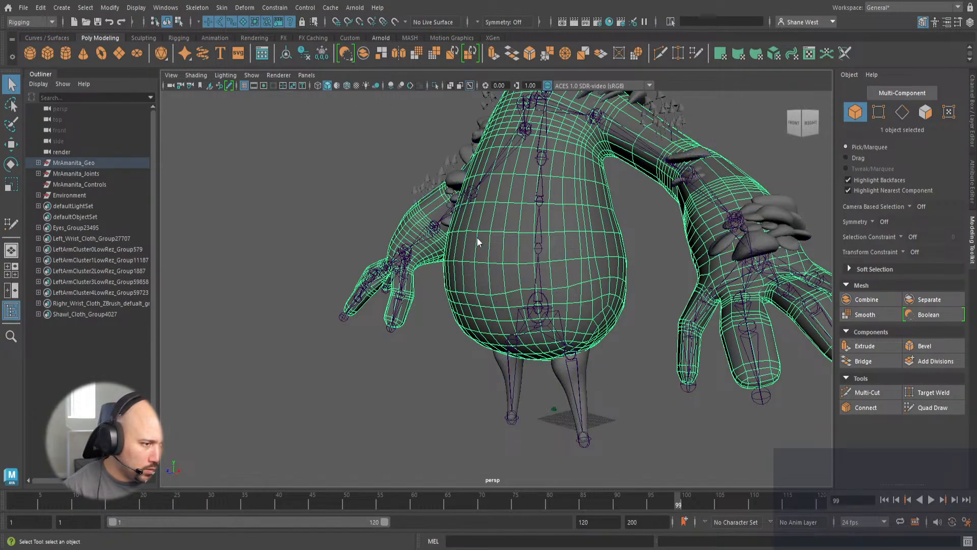
Switch the body mesh to edge mode, activate Quad Draw, and turn off the smooth preview.
key("F10")
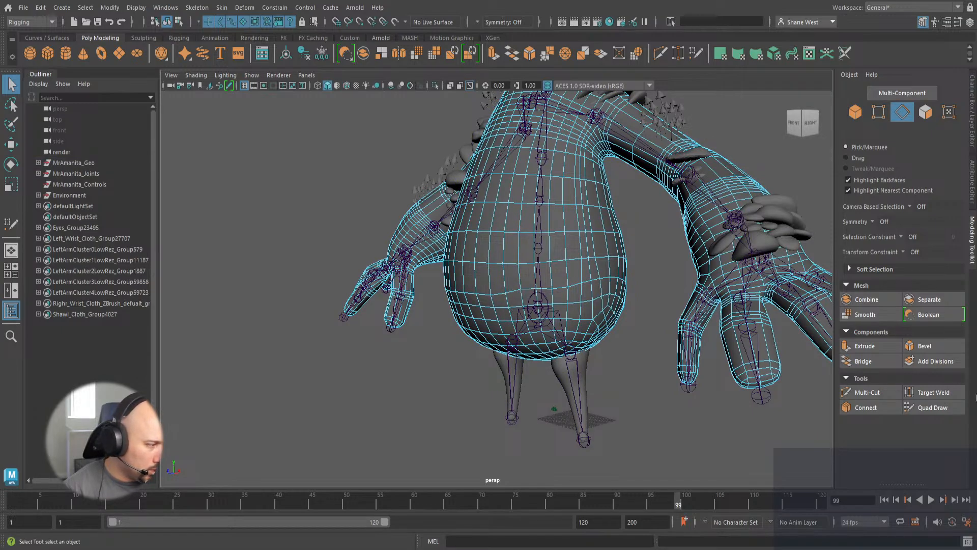
left_click(932, 407)
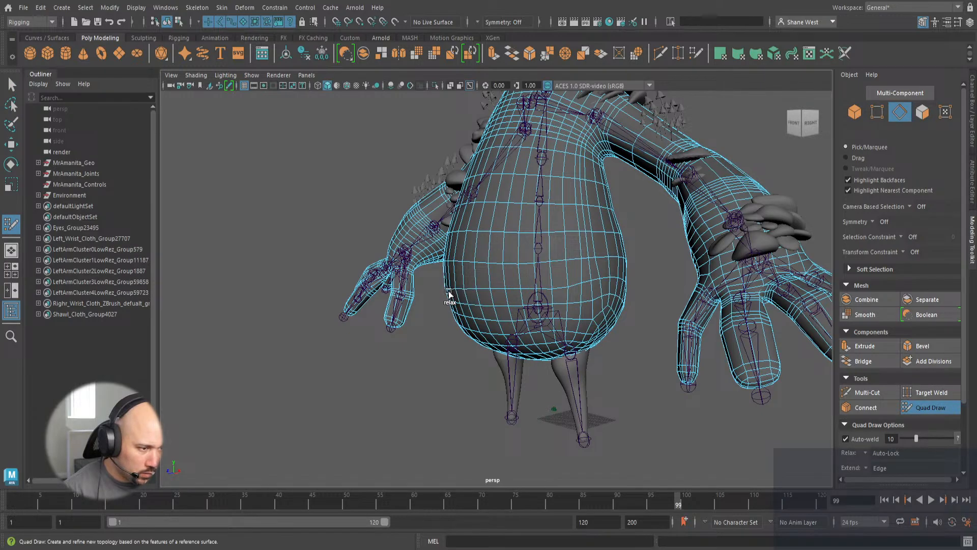
key("1")
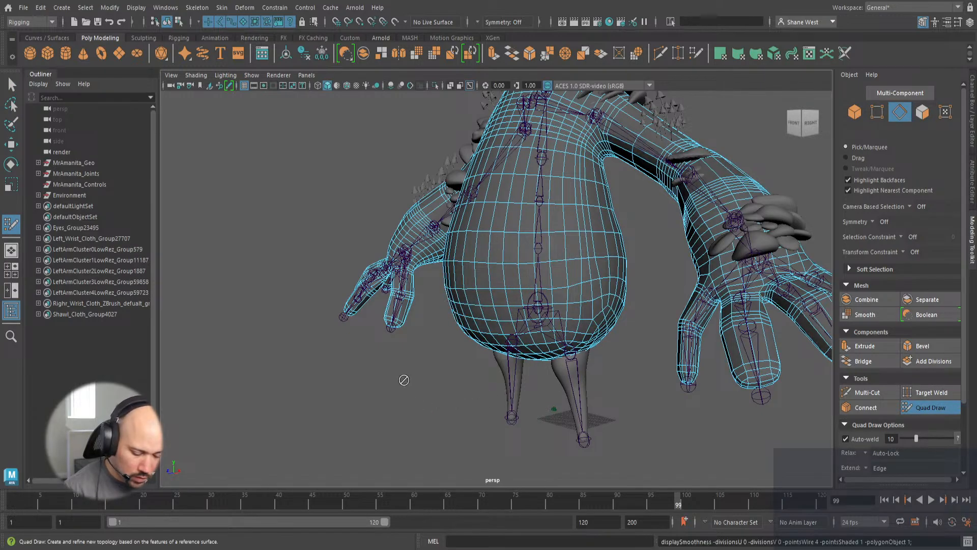
left_click_drag(404, 379, 515, 281, "alt")
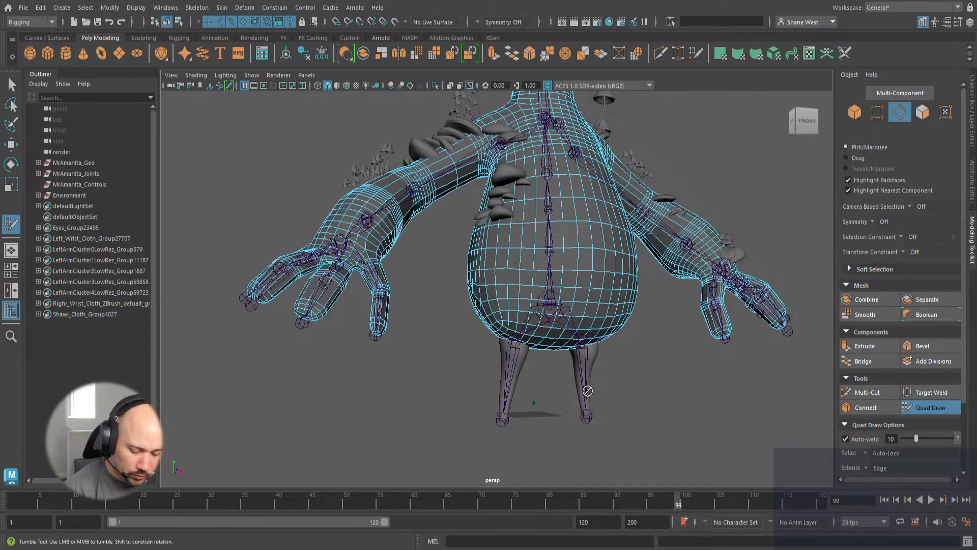
Save the scene with the current body mesh changes.
left_click_drag(588, 390, 552, 280, "alt")
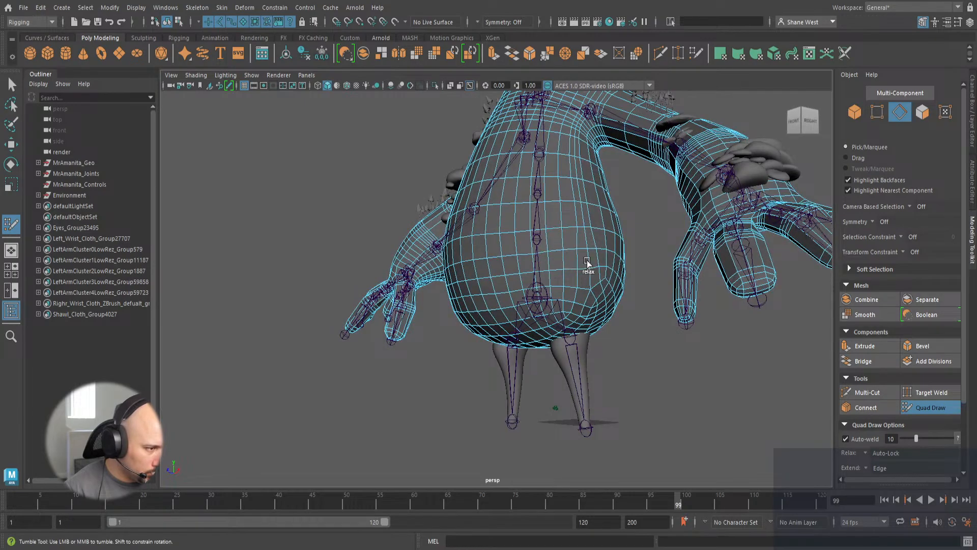
key("ctrl+s")
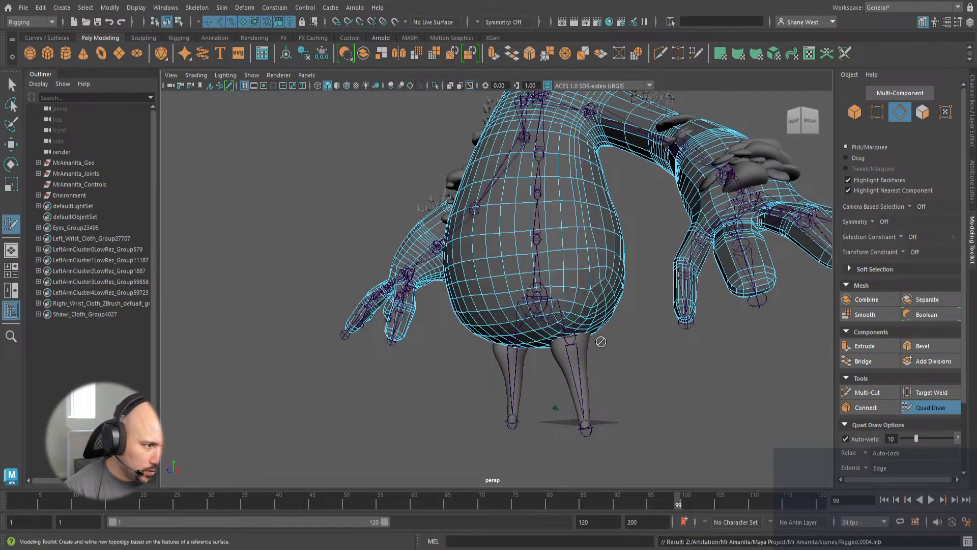
Examine the body mesh's edge flow around the hips from the sides, back and front.
left_click_drag(687, 438, 574, 410, "alt")
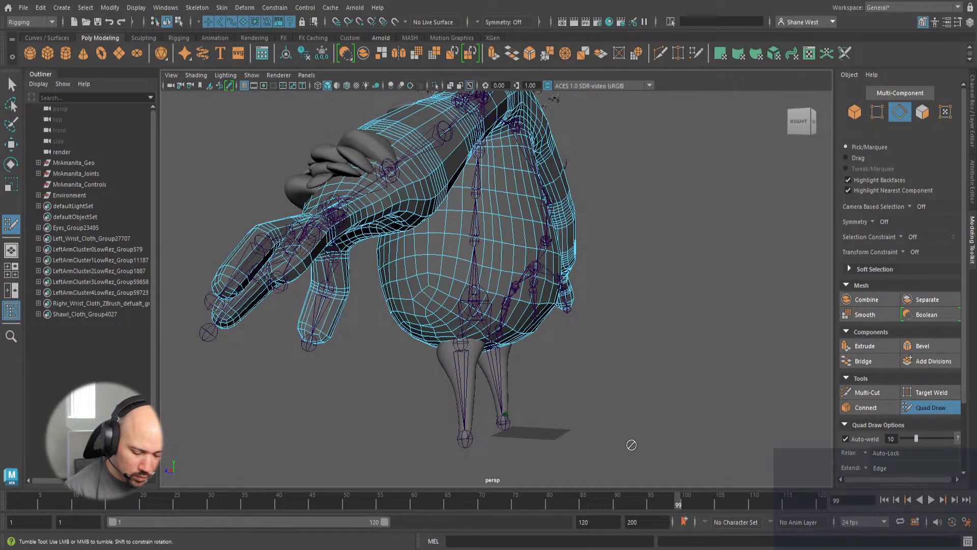
left_click_drag(632, 445, 435, 264, "alt")
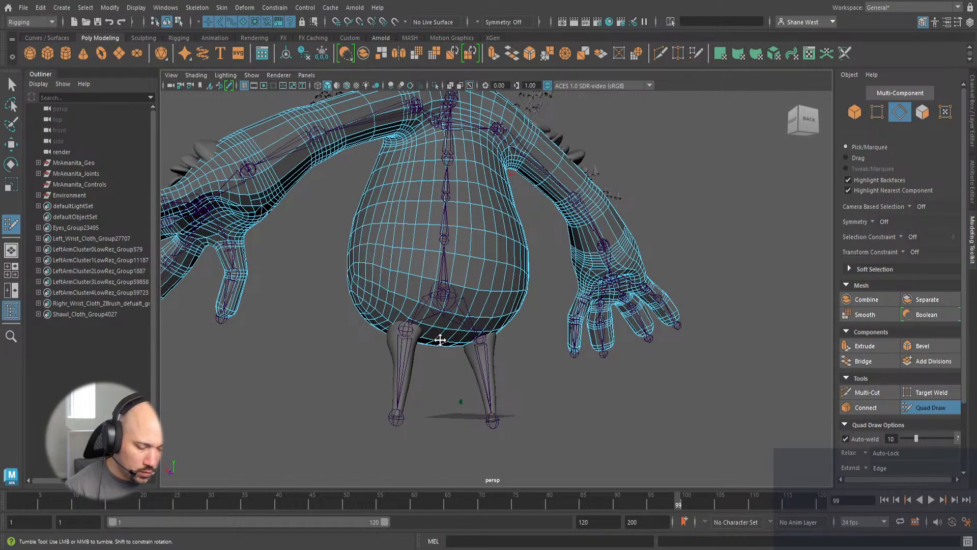
left_click_drag(514, 400, 465, 258, "alt")
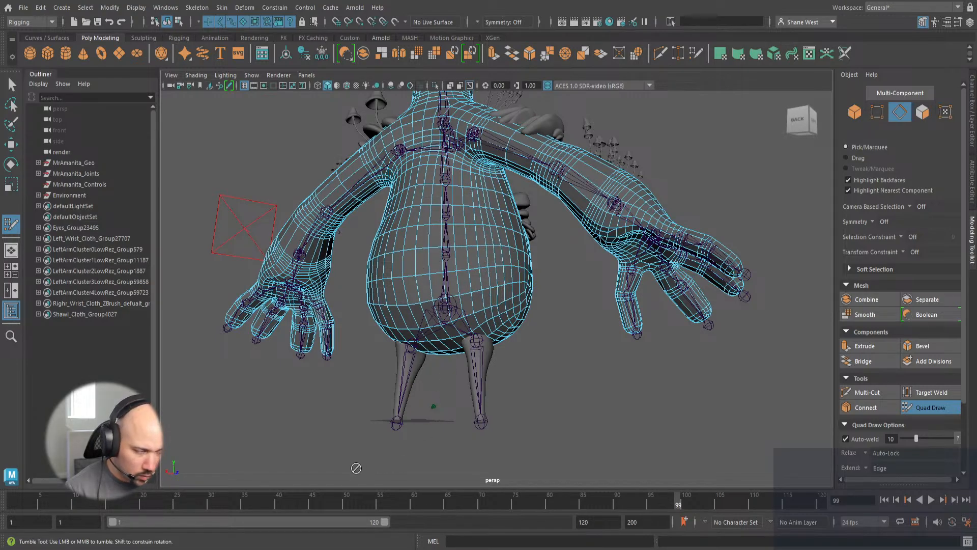
left_click_drag(355, 468, 235, 418, "alt")
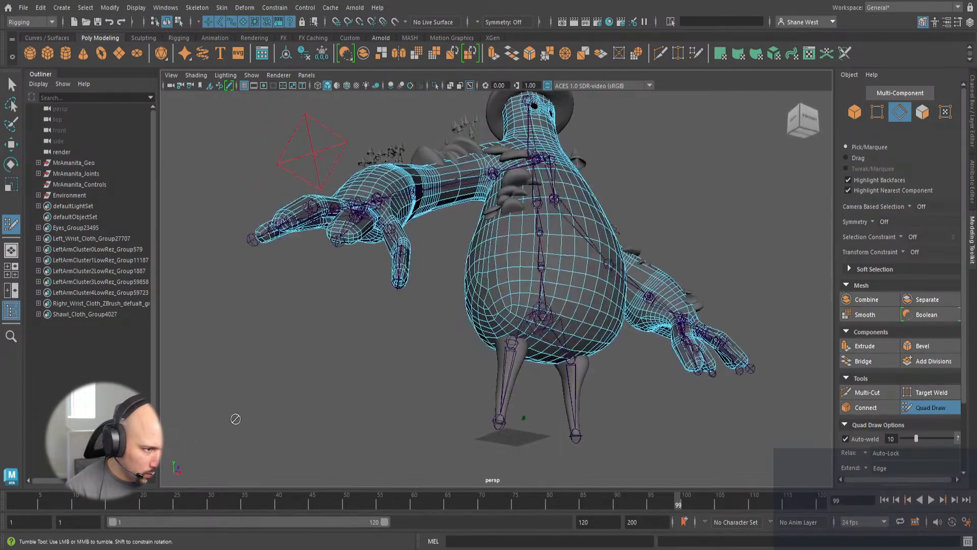
left_click_drag(446, 363, 435, 445, "alt")
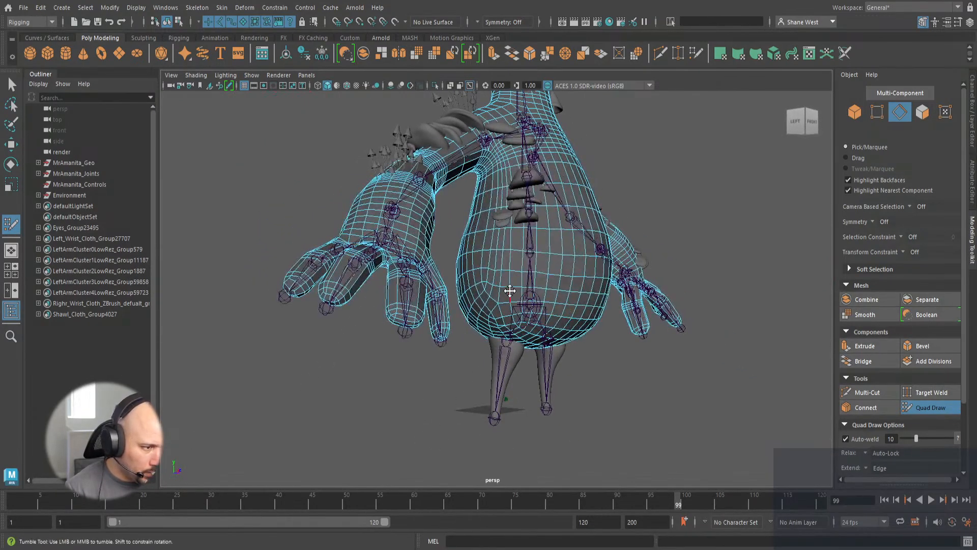
Select horizontal edge loops across the lower belly on both sides and trace how they run around the hips.
key("q")
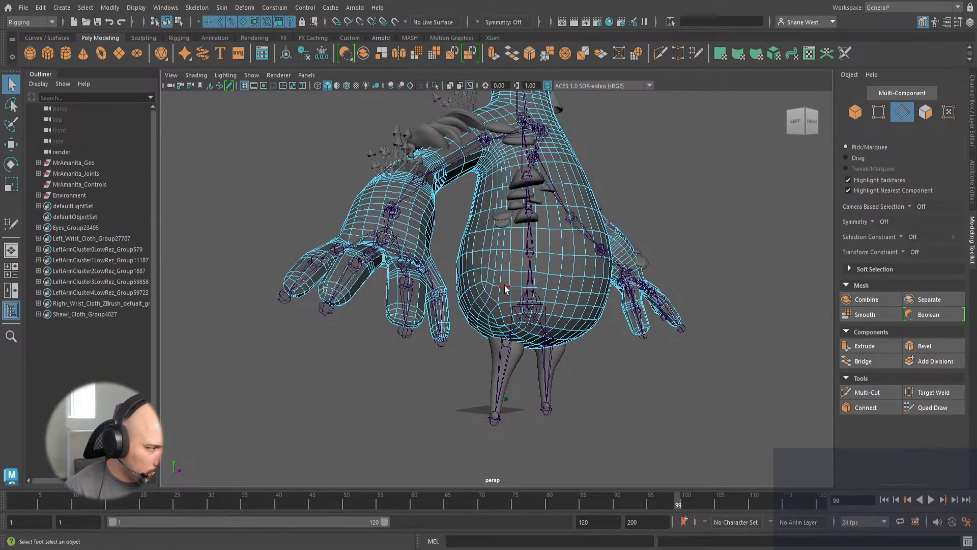
left_click(504, 291)
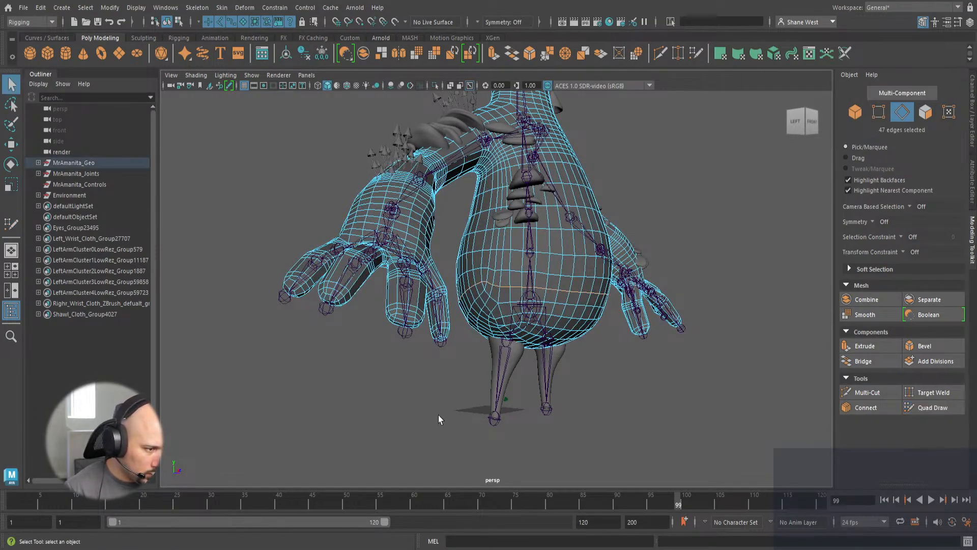
left_click_drag(439, 414, 661, 415, "alt")
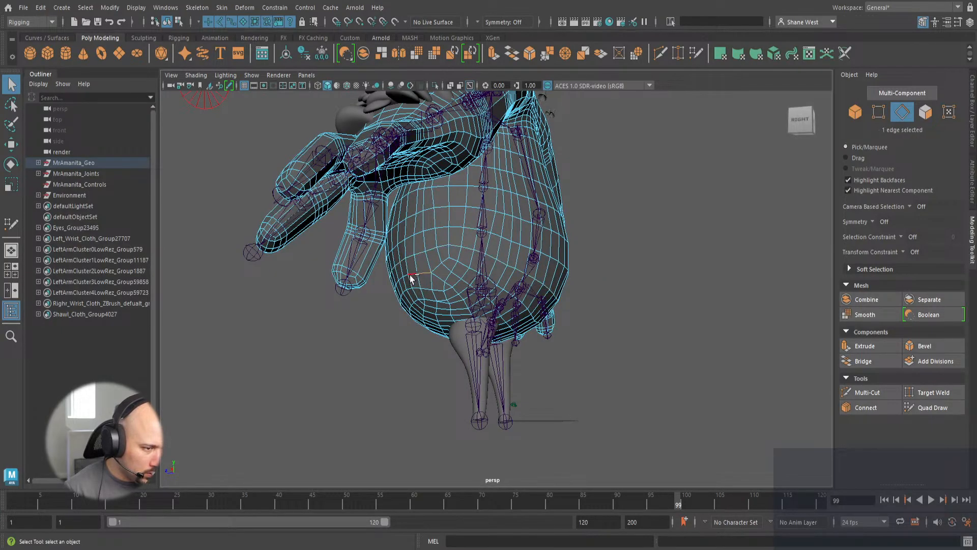
double_click(412, 274)
left_click_drag(447, 356, 640, 366, "alt")
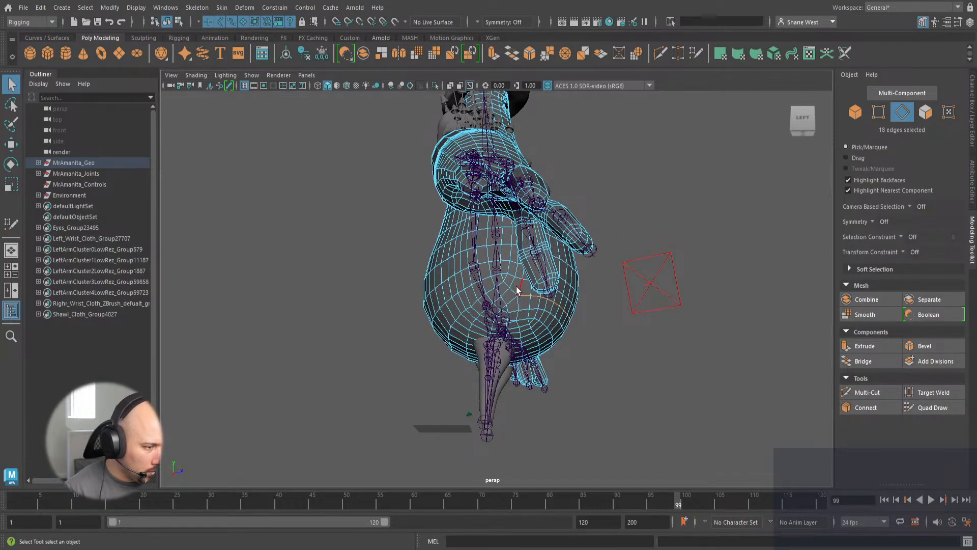
left_click_drag(419, 363, 418, 343, "alt")
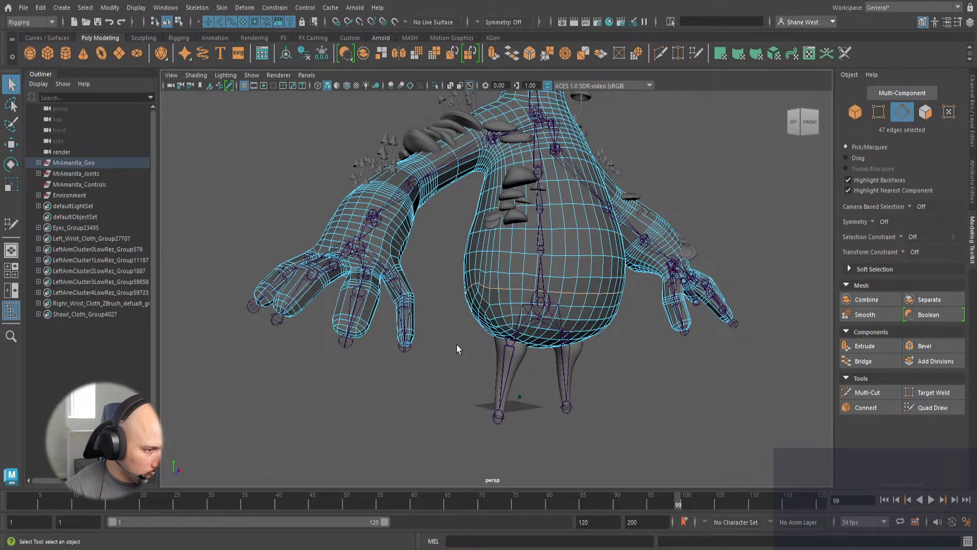
left_click_drag(455, 355, 513, 350, "alt")
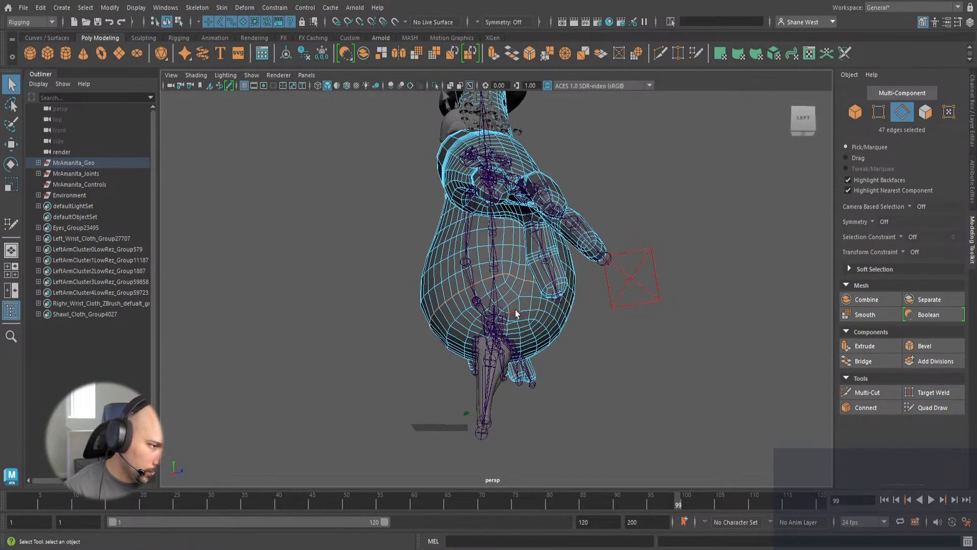
Cut a new line of edges across the left hip with Multi-Cut, joining the vertices below the star-shaped pole.
right_click_drag(319, 364, 592, 386, "alt")
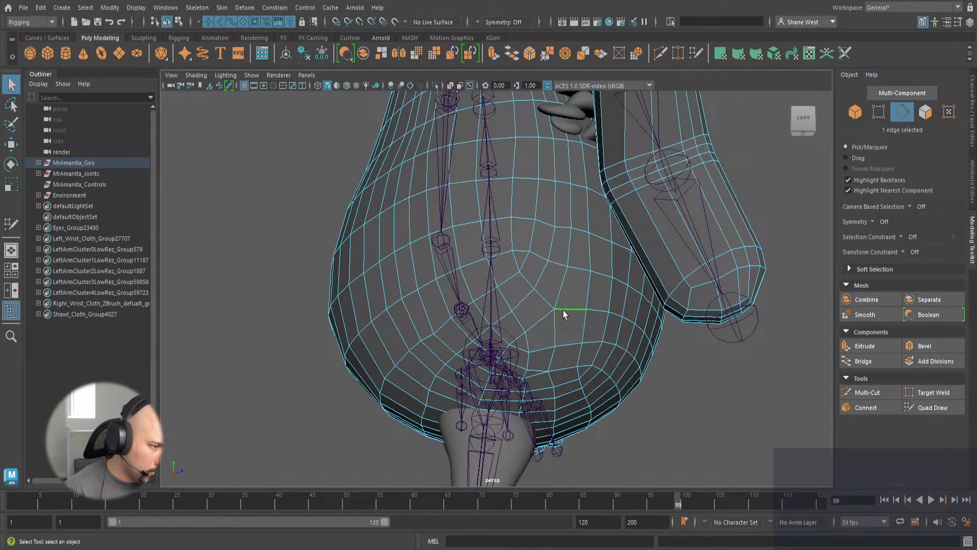
left_click(925, 407)
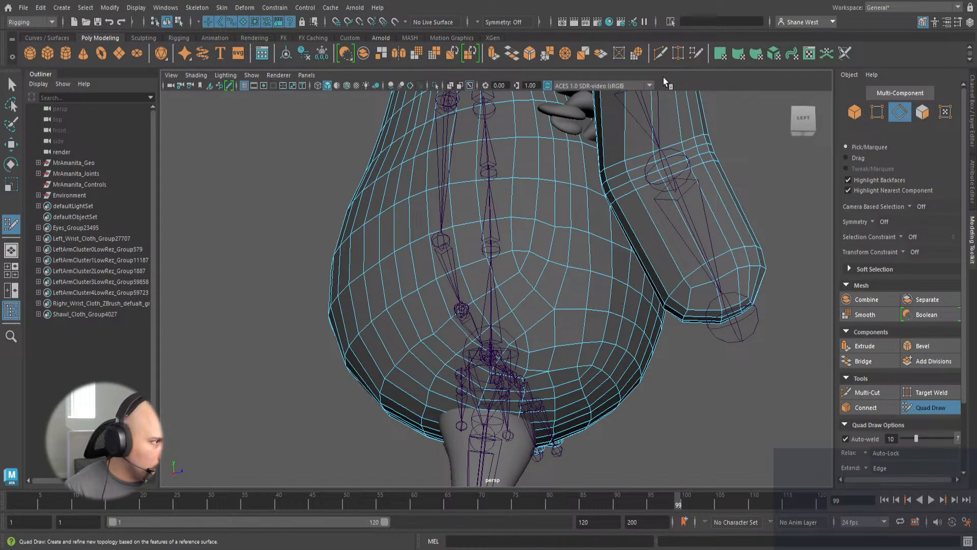
key("ctrl+shift+x")
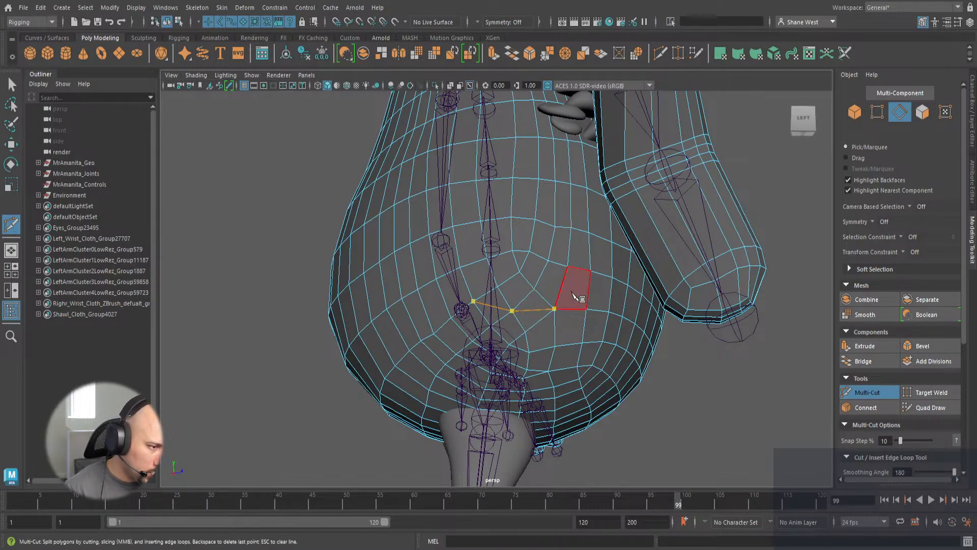
right_click(511, 317)
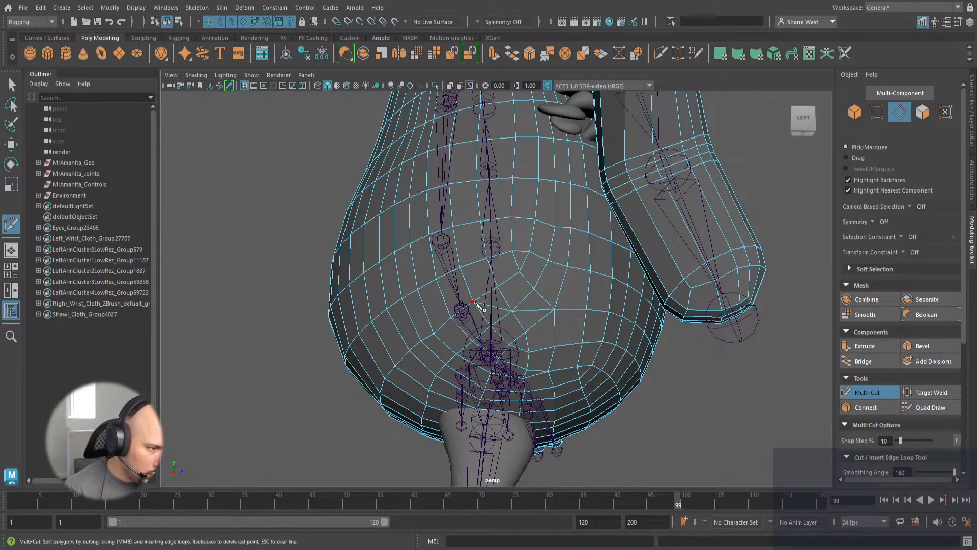
Select the star-shaped cluster of edges directly above the new cut on the left hip and delete them.
key("q")
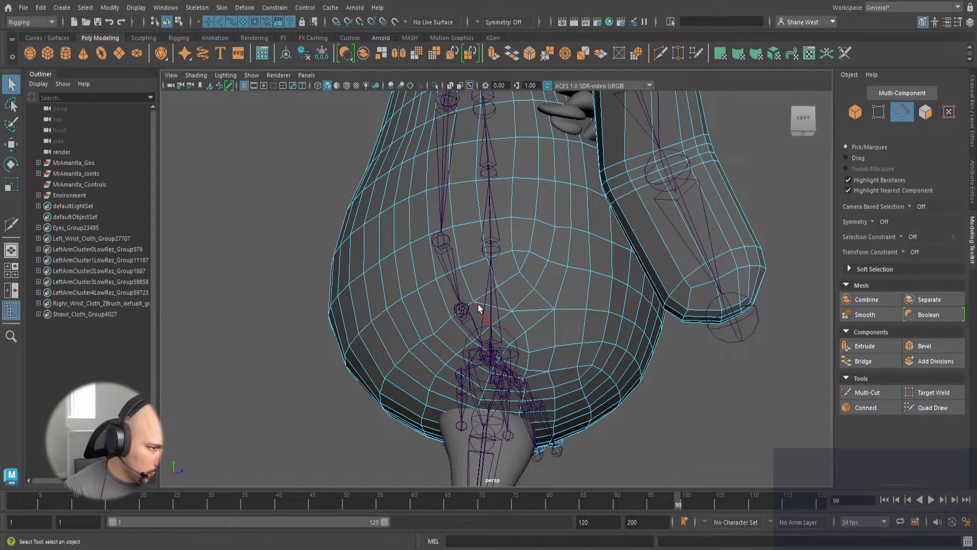
double_click(487, 297)
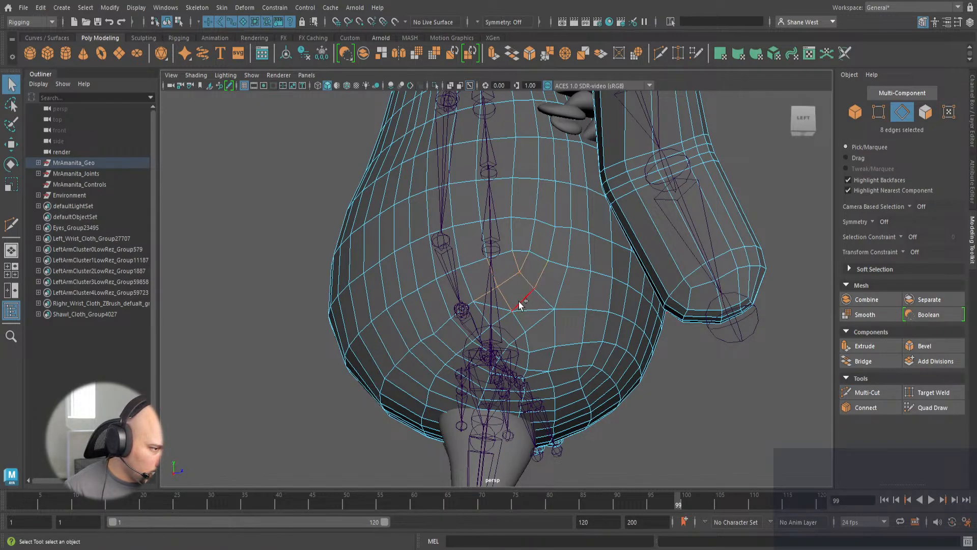
left_click(535, 304, "shift")
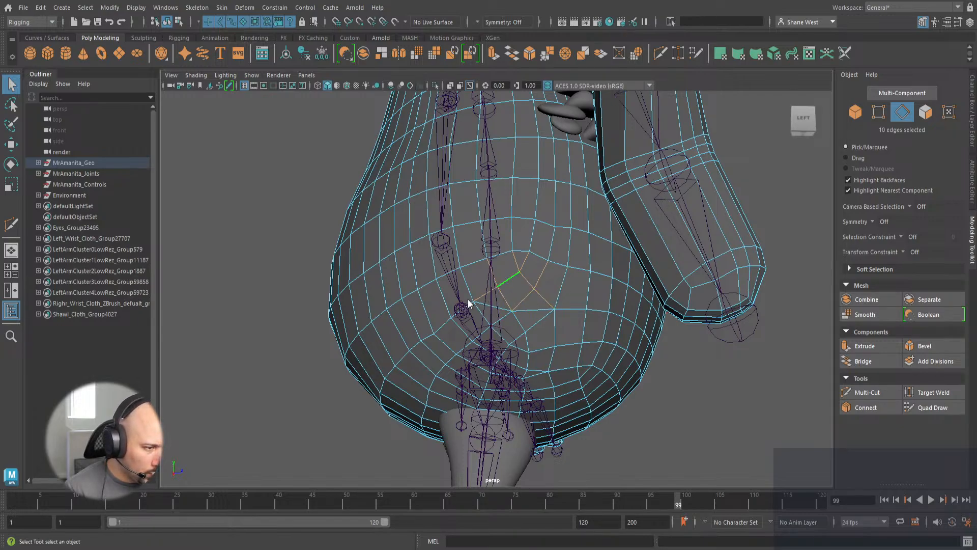
key("Delete")
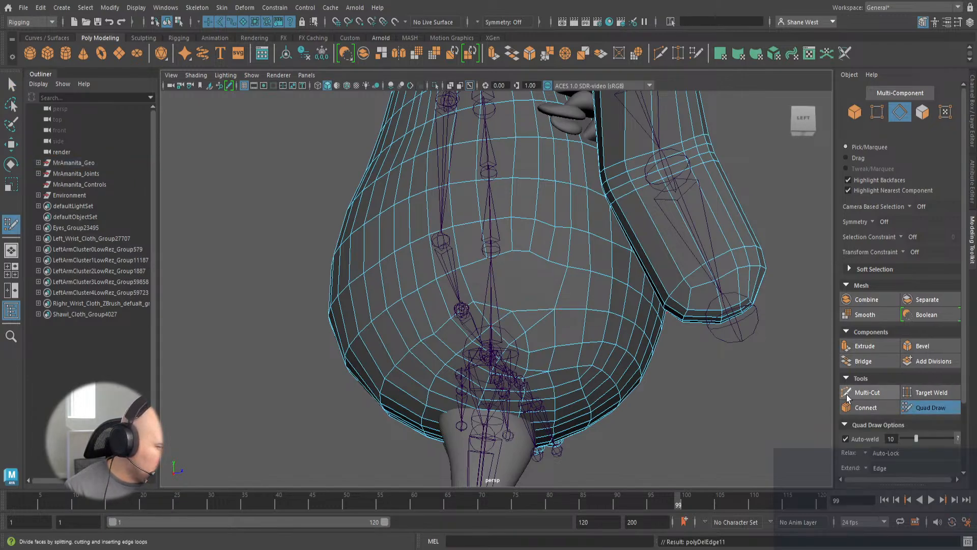
Undo the last Quad Draw change and relax the edges along the lower border of the cleared left hip area.
left_click(935, 407)
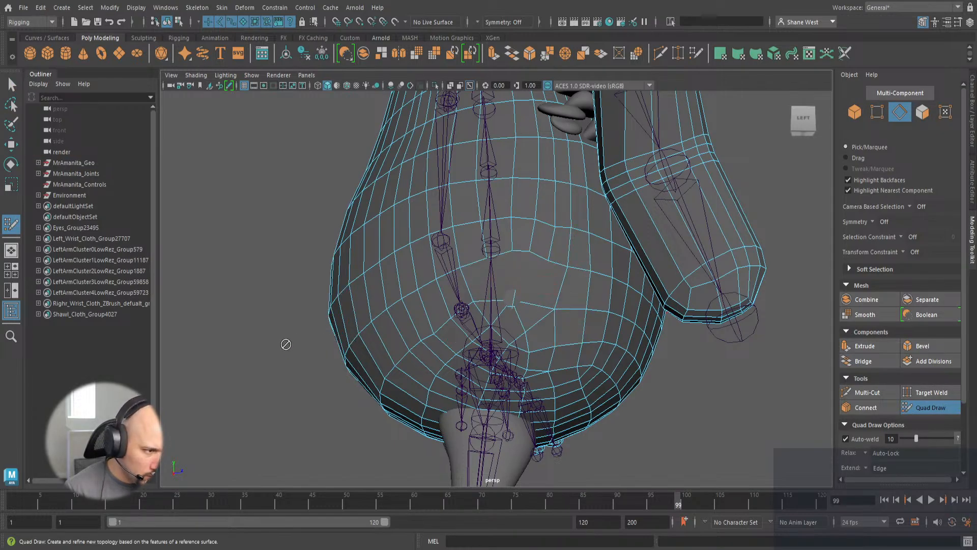
left_click_drag(285, 344, 307, 332, "alt")
key("ctrl+z")
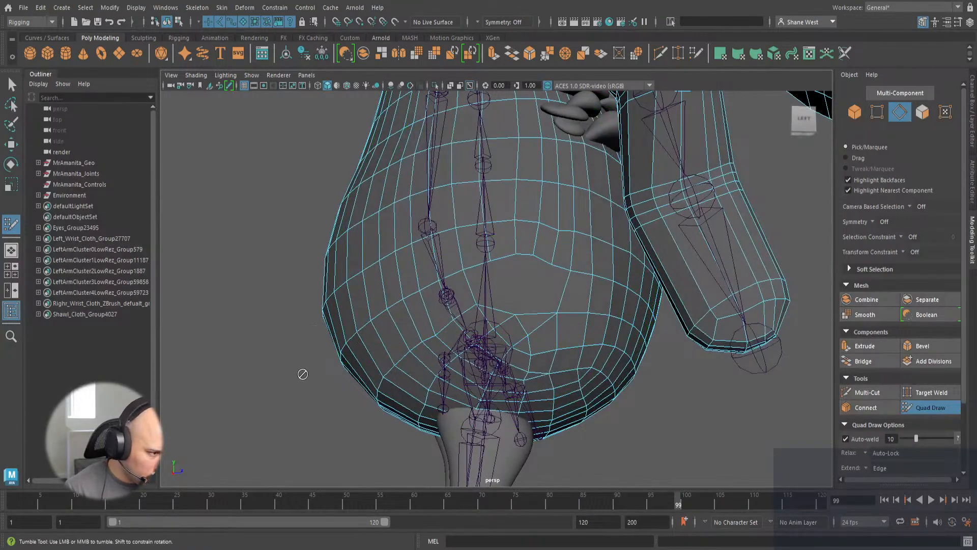
left_click_drag(338, 379, 565, 331, "alt")
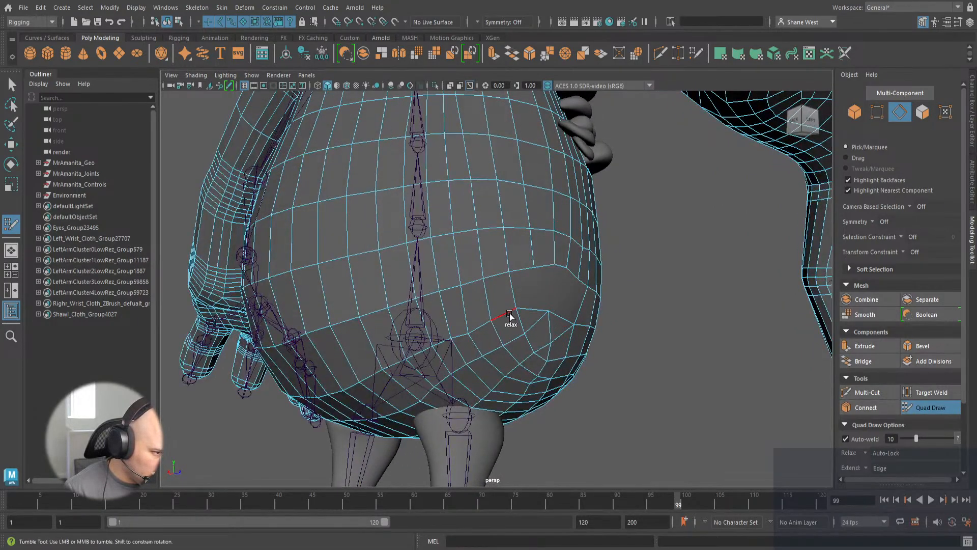
left_click_drag(503, 319, 470, 327, "shift")
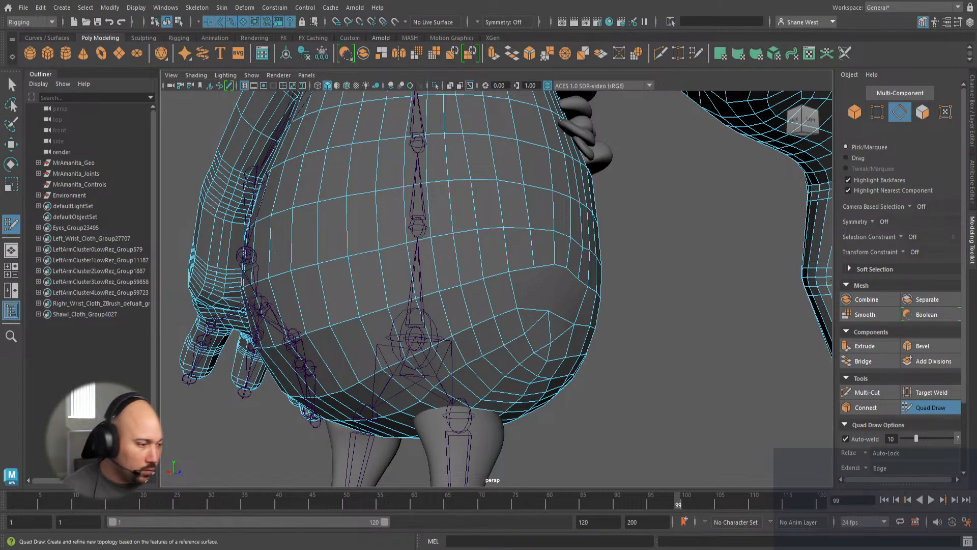
Select the four edges meeting at the vertex below the cleared area on the left hip and delete them.
left_click_drag(644, 356, 579, 338, "alt")
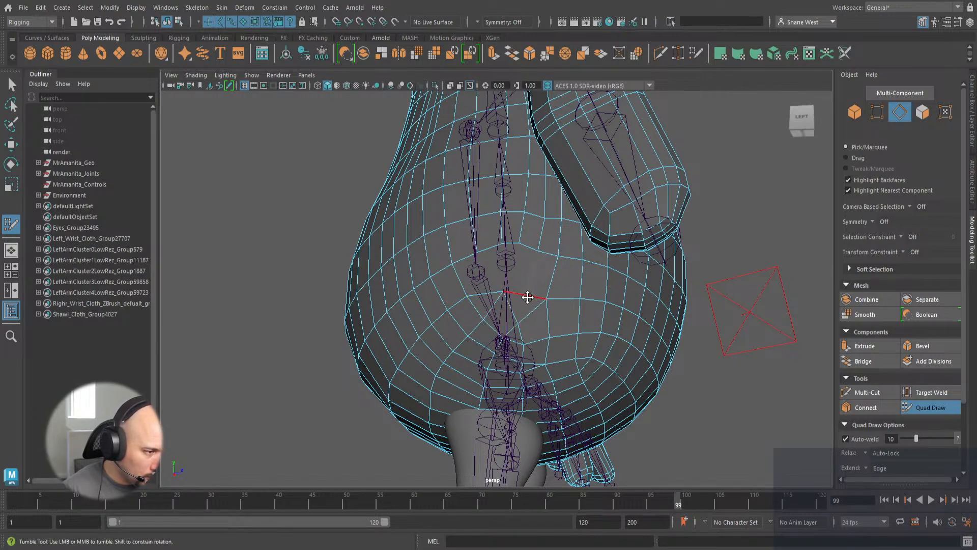
key("q")
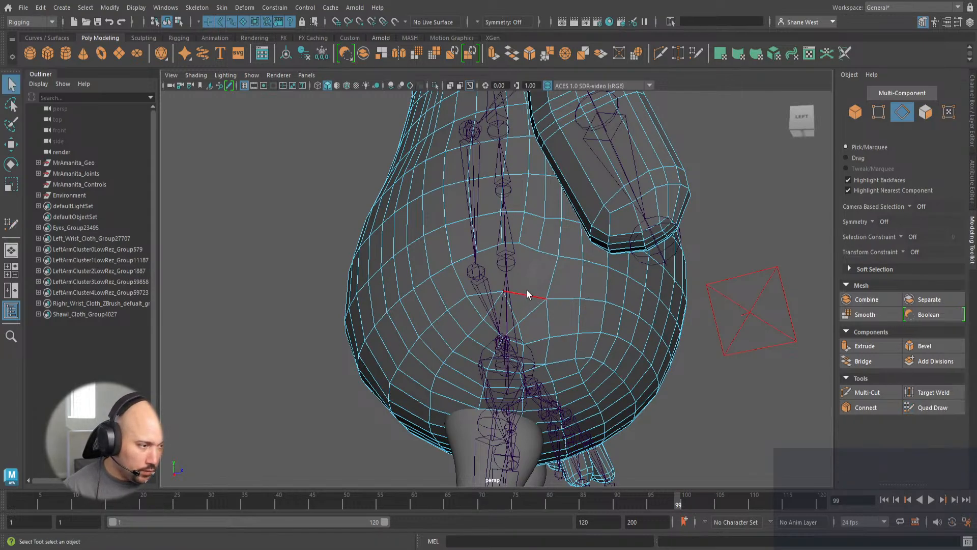
left_click(527, 293)
left_click(479, 294, "shift")
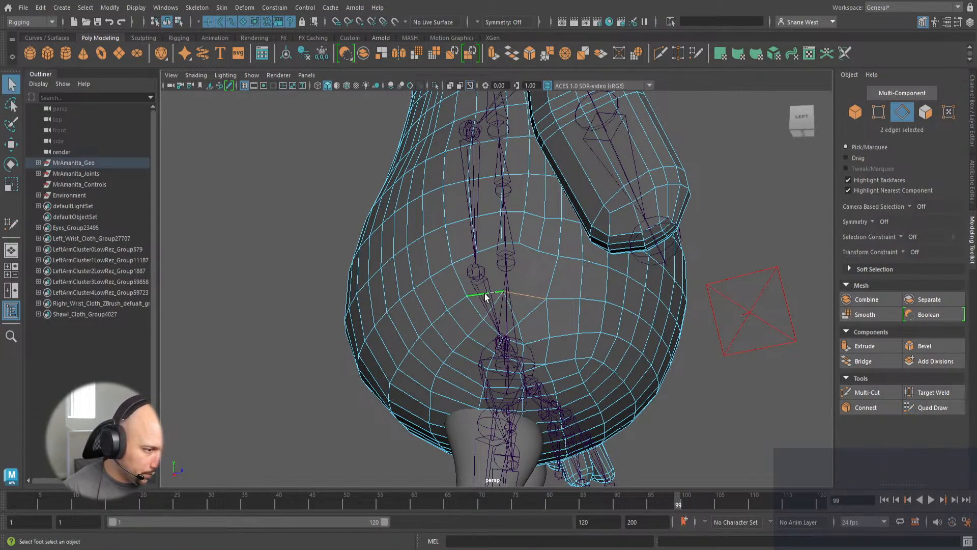
left_click(496, 306, "shift")
left_click(509, 308, "shift")
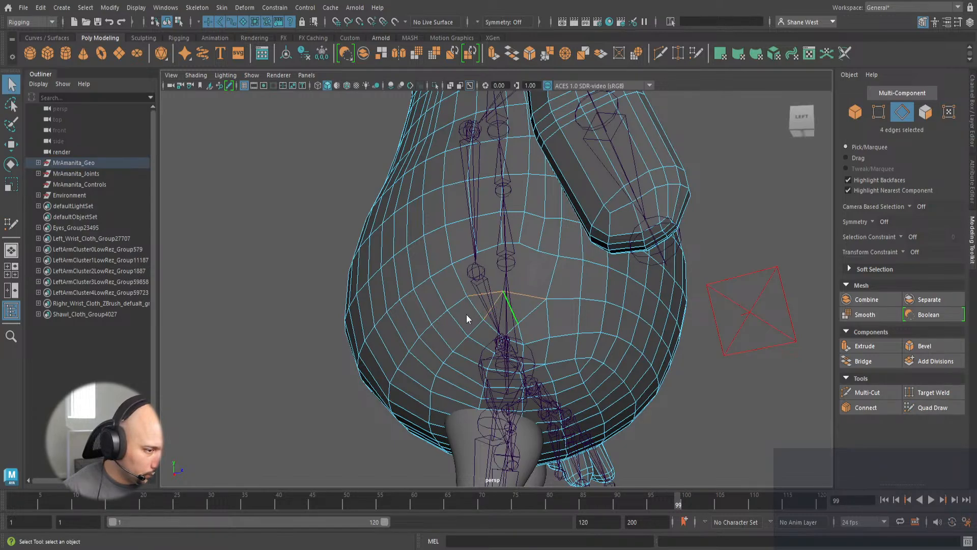
key("Delete")
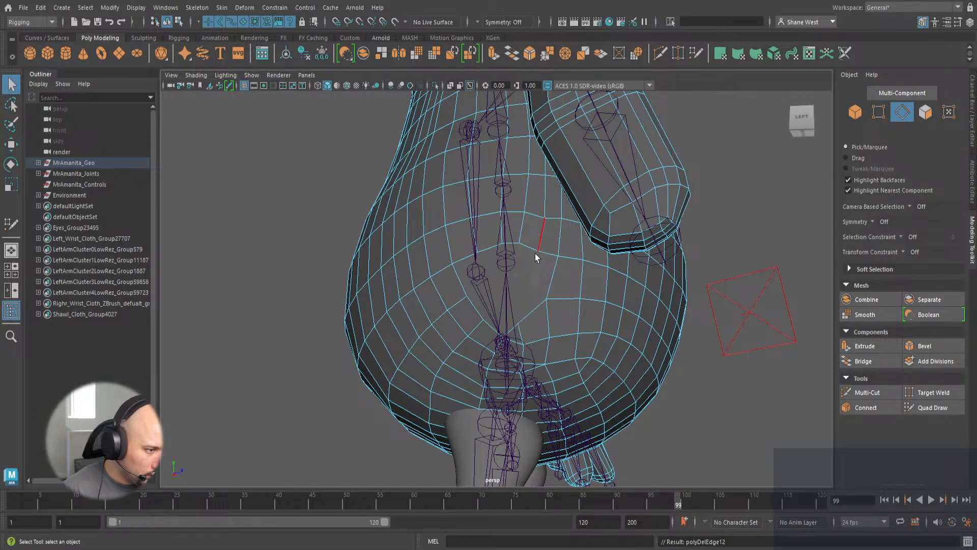
Cut an edge across the open left hip area with Multi-Cut, joining its upper border vertex to the lower vertex.
left_click(658, 54)
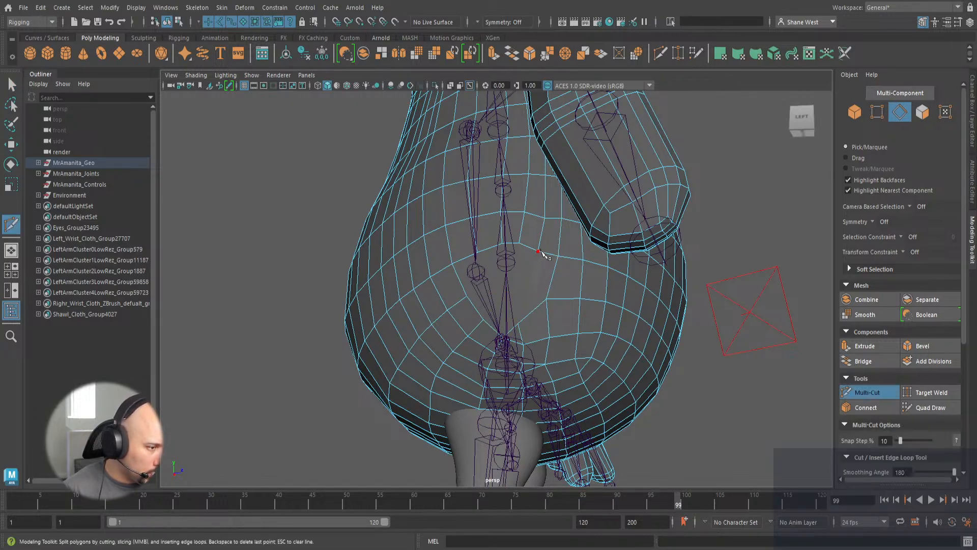
left_click(538, 251)
left_click(518, 324)
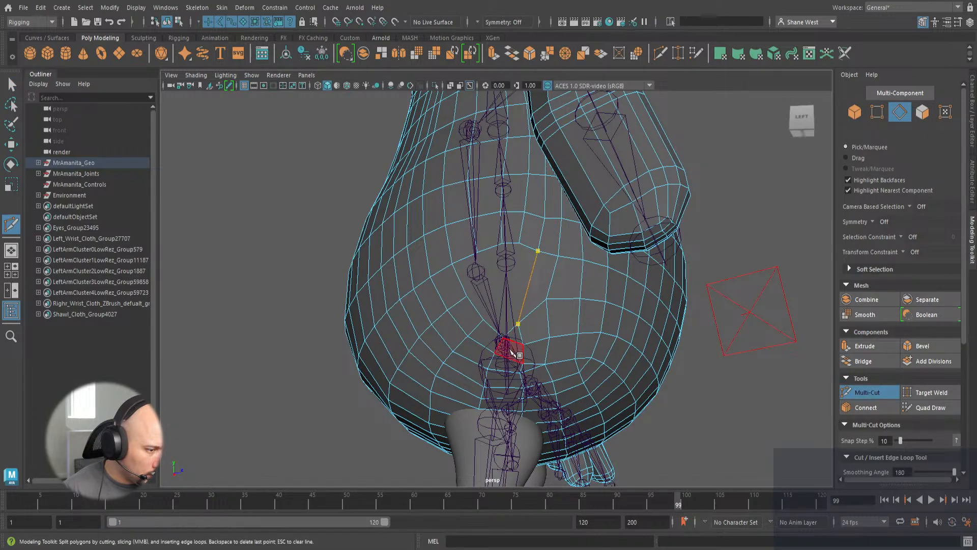
key("Return")
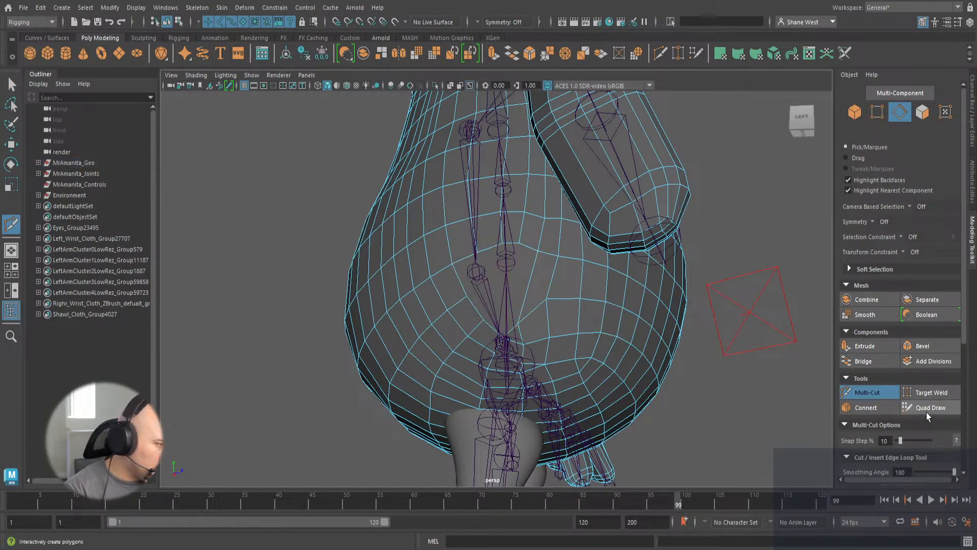
Select the diagonal edge rising from the lower vertex of the open left hip area and delete it.
left_click(927, 408)
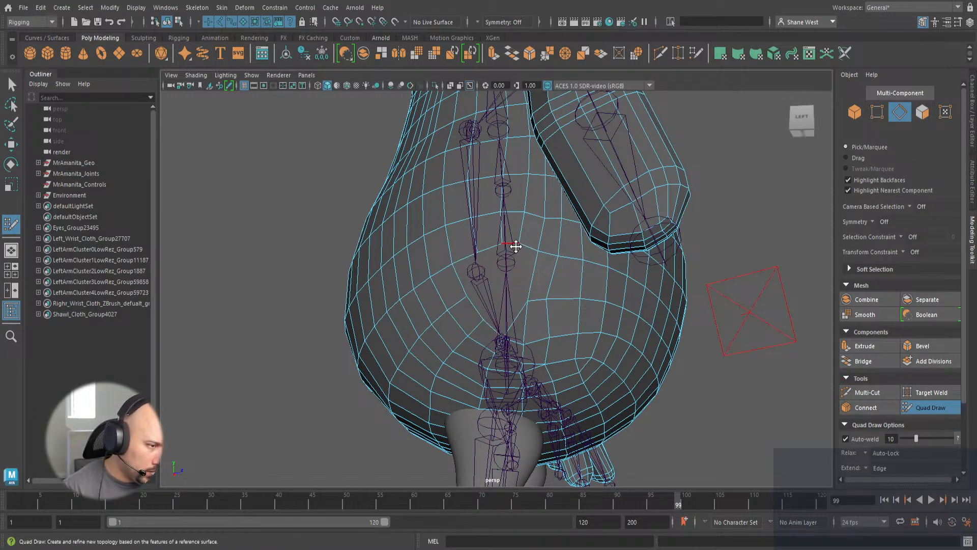
key("q")
left_click(518, 319)
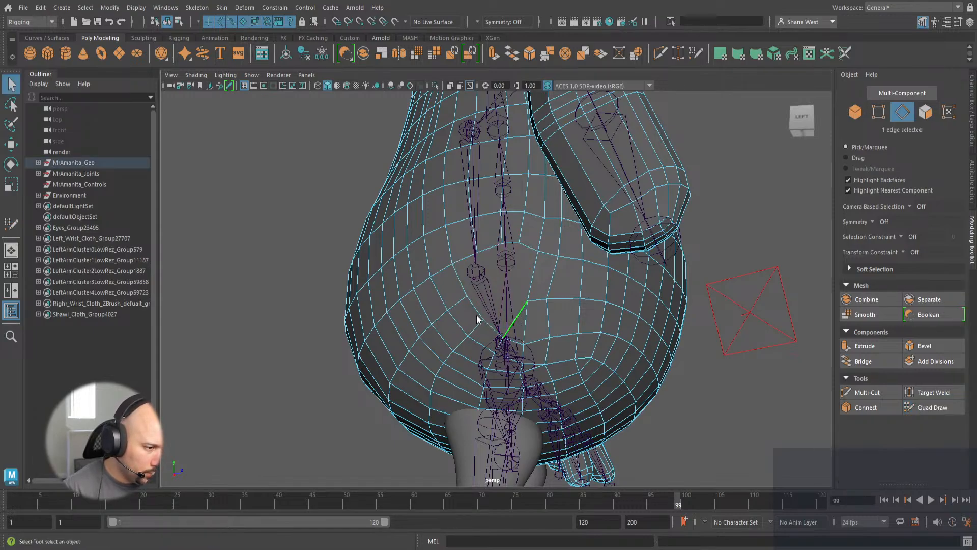
key("Delete")
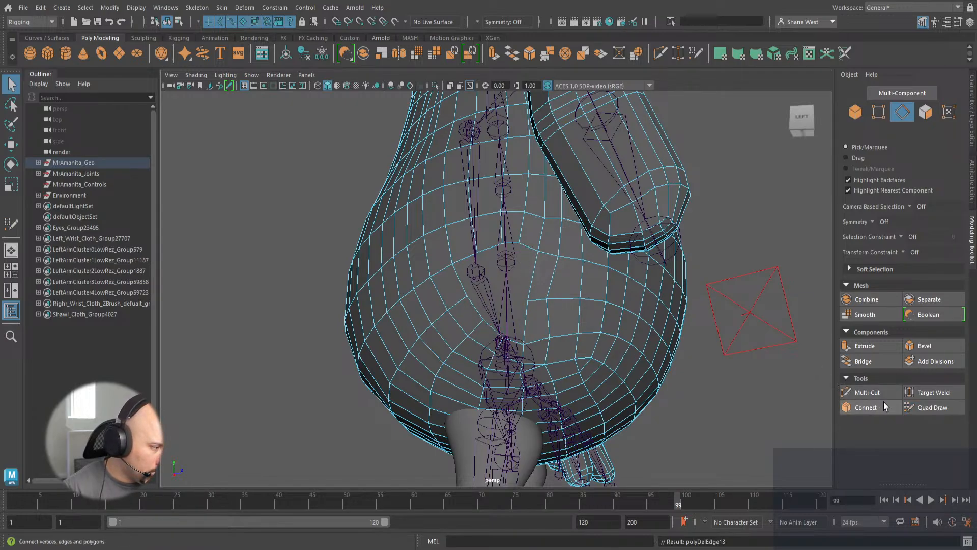
Cut a new edge across the open left hip area with Multi-Cut, from its upper border vertex to the lower vertex.
left_click(865, 393)
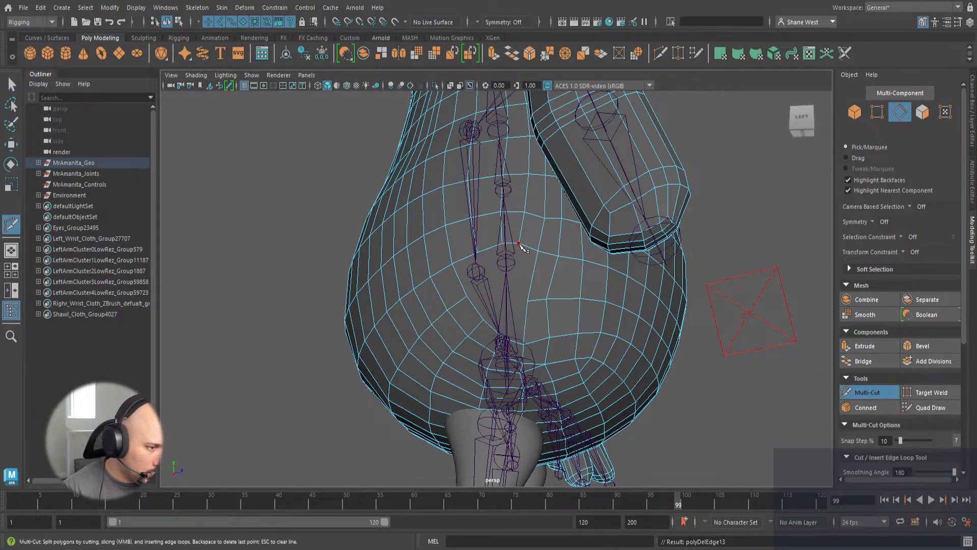
left_click(519, 243)
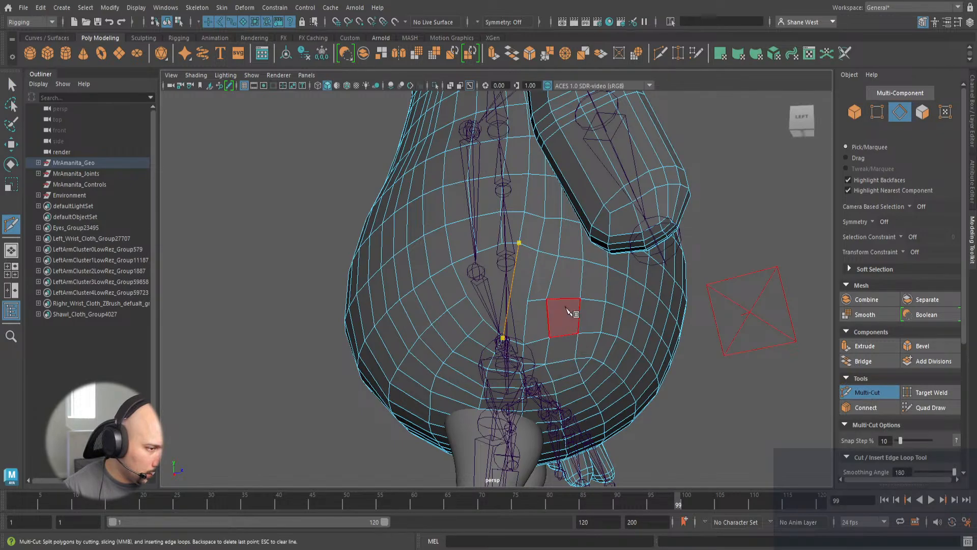
left_click(503, 338)
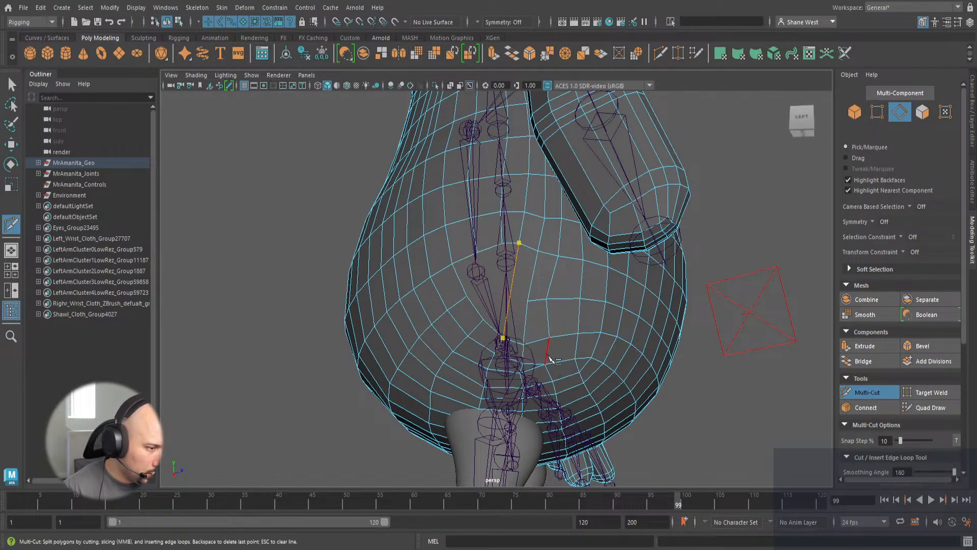
key("Return")
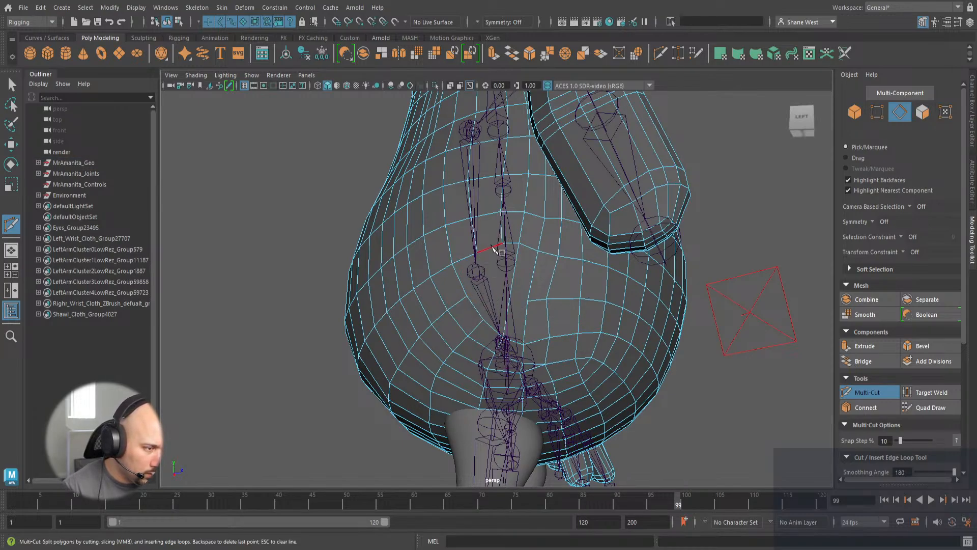
left_click(480, 334)
key("Escape")
left_click(528, 301)
key("Escape")
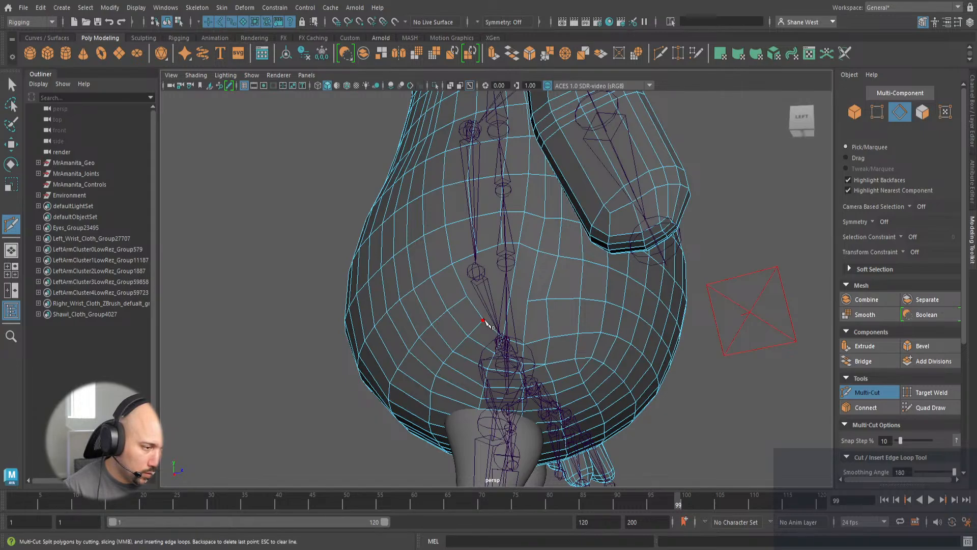
Cut a short edge from the end of the horizontal loop on the arm side to the middle of the new vertical edge.
left_click(528, 301)
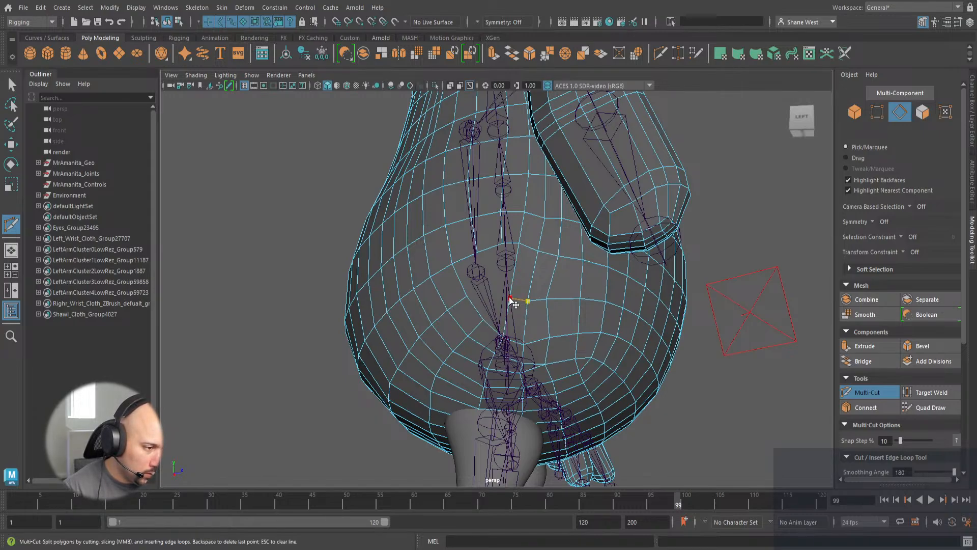
left_click(510, 299)
key("Return")
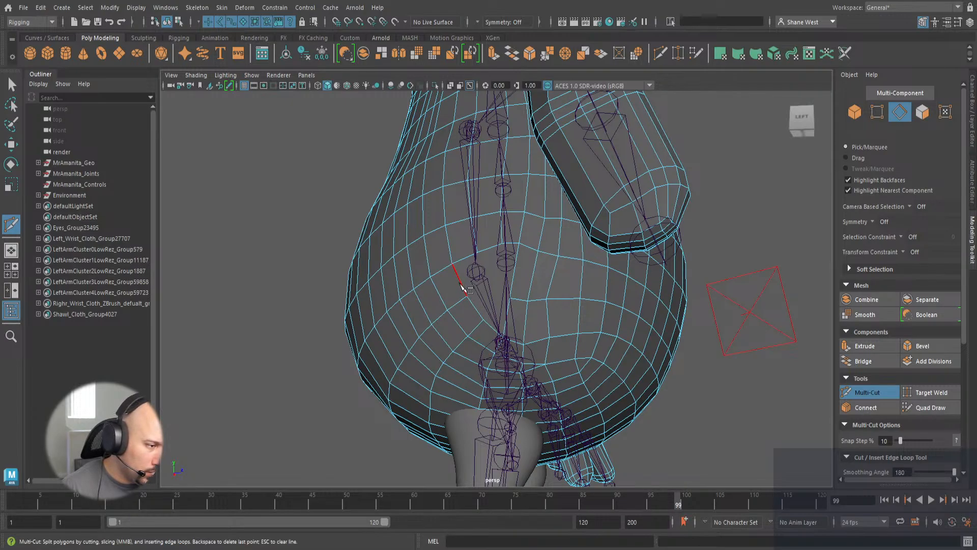
key("ctrl")
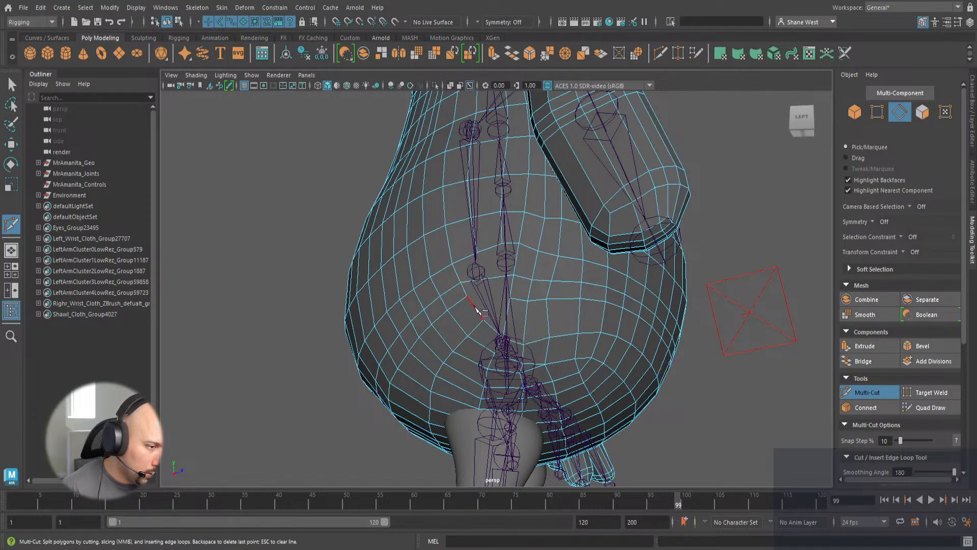
left_click(467, 296)
left_click(468, 336)
left_click(503, 338)
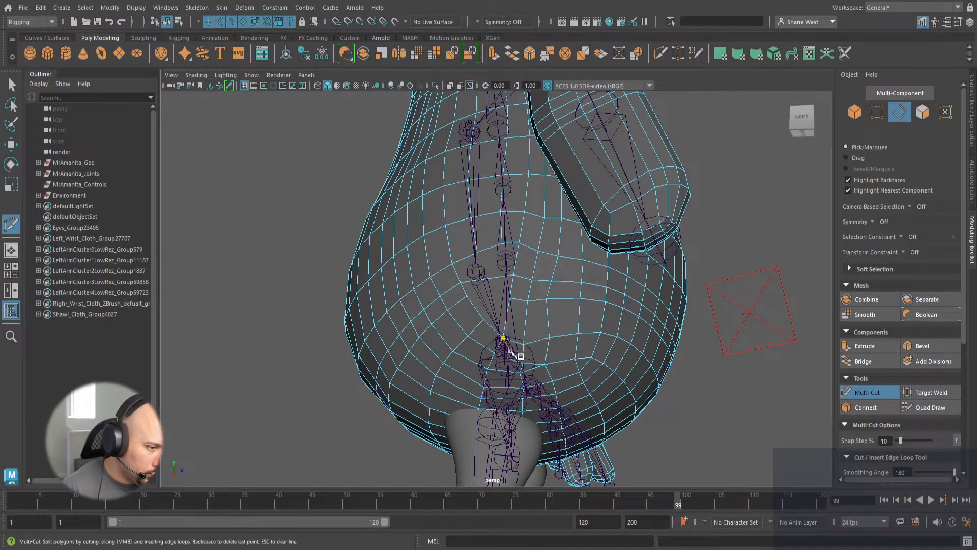
key("Escape")
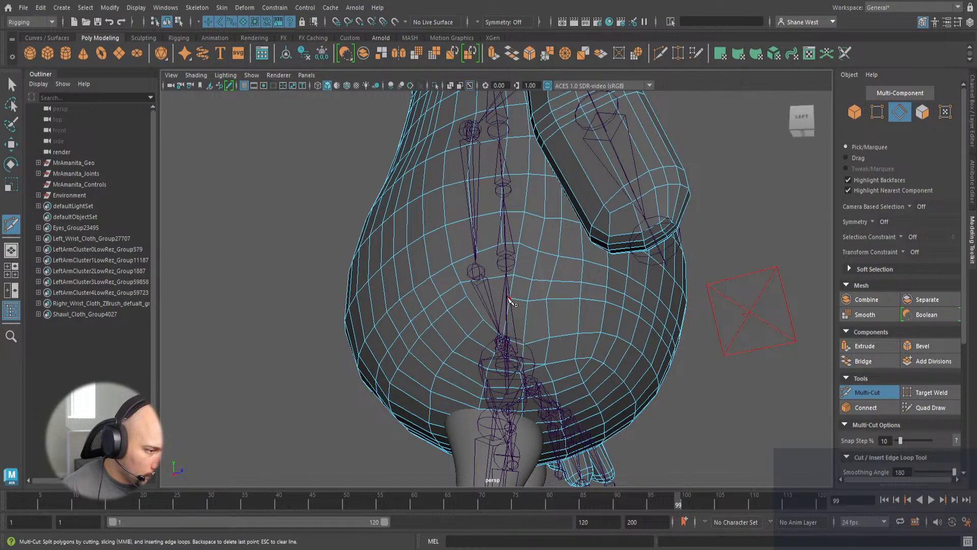
Try to join the middle vertex of the vertical cut to the opposite lower border vertex of the open hip area with Multi-Cut.
left_click(510, 298)
left_click(483, 319)
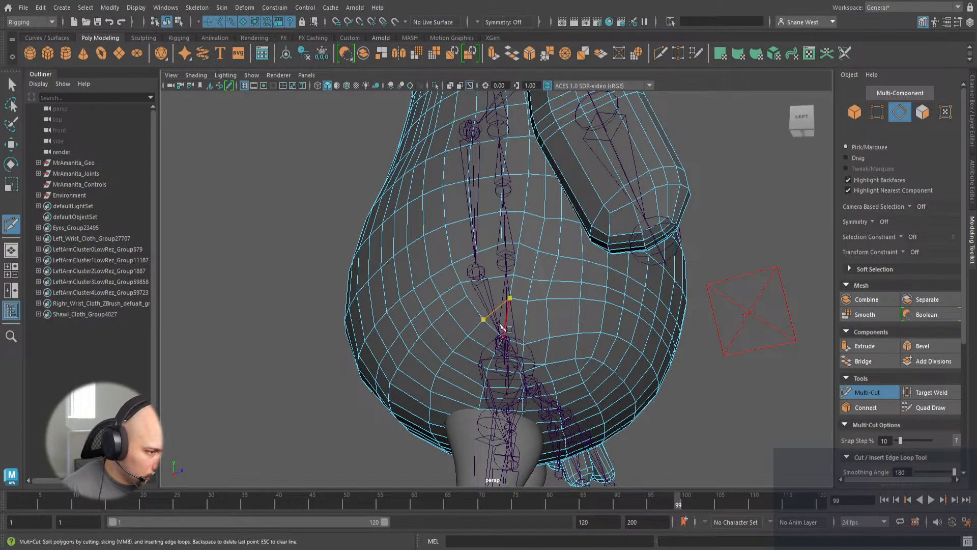
key("Return")
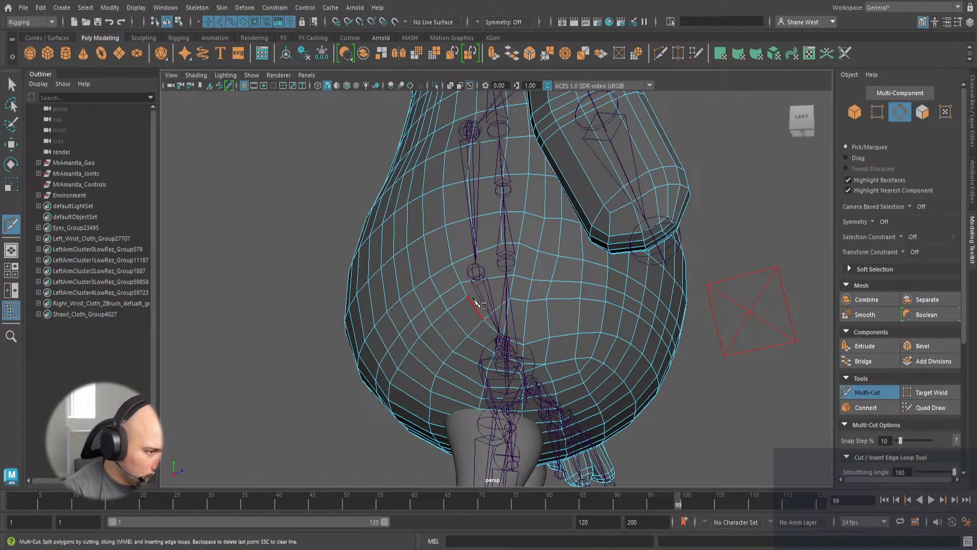
left_click(473, 331, "ctrl")
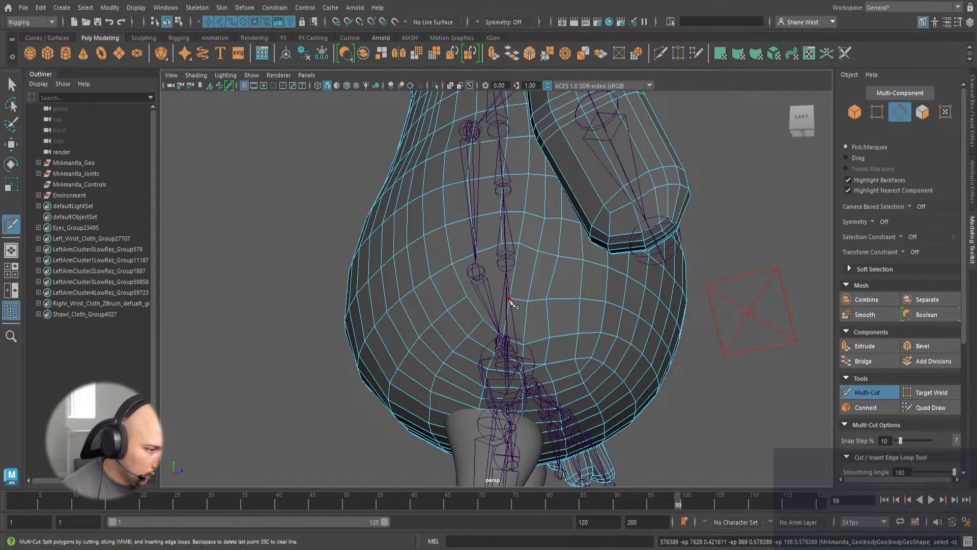
left_click(510, 298)
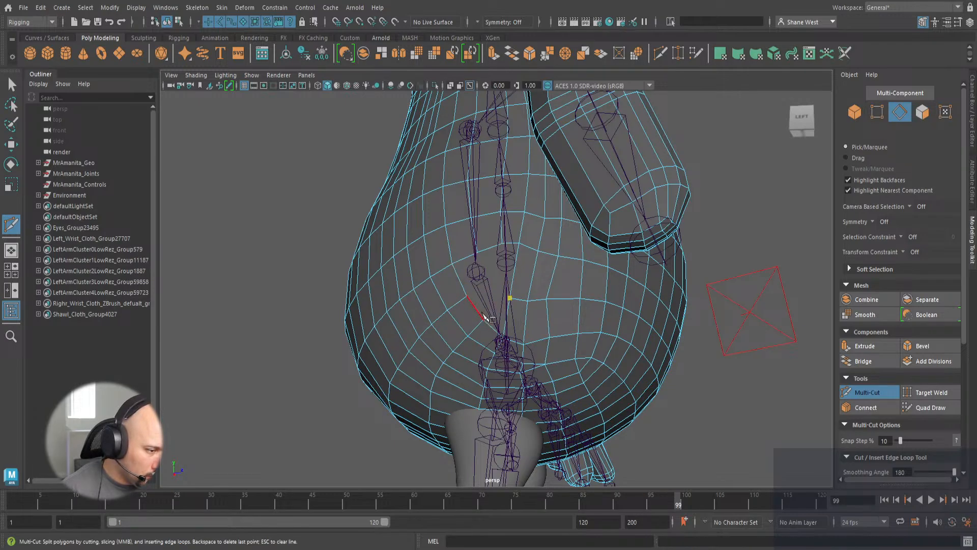
left_click(485, 319)
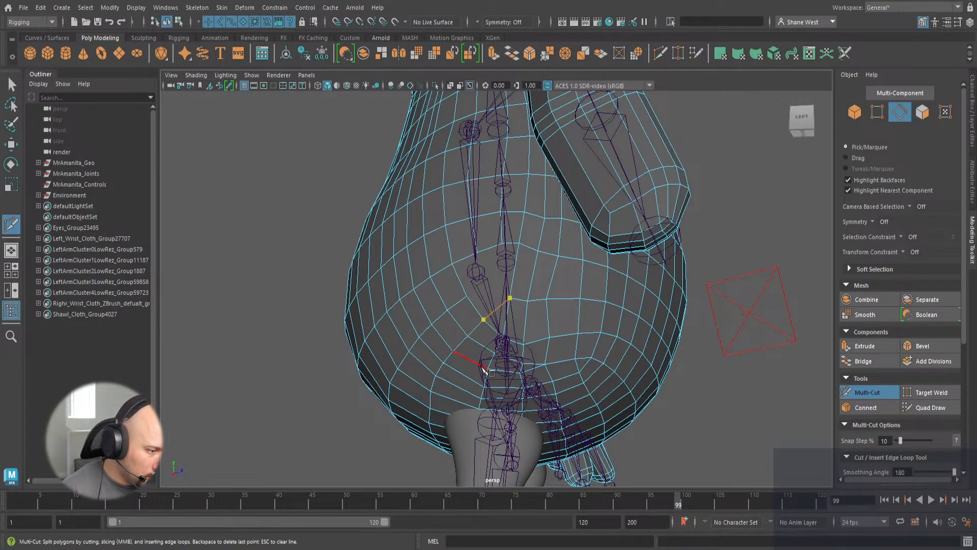
key("Escape")
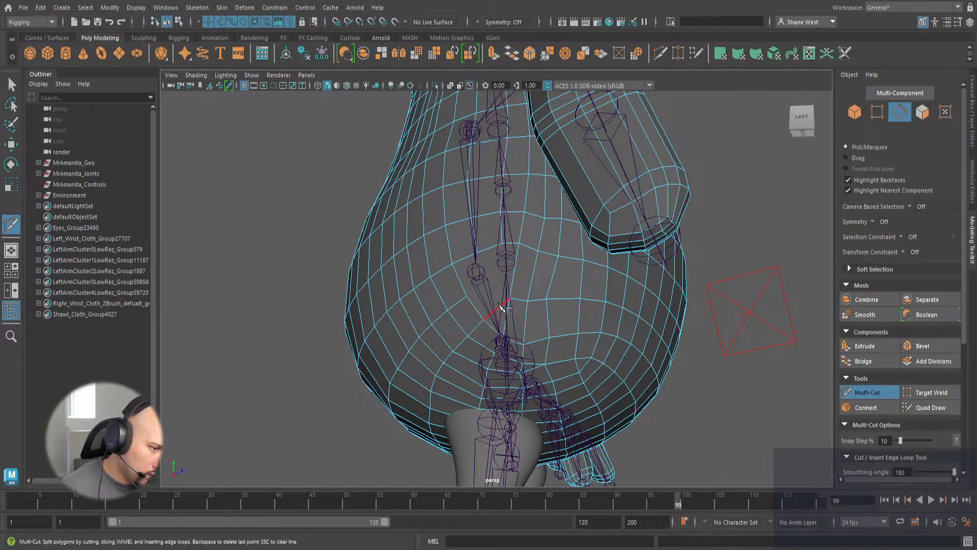
Delete the short diagonal edge that joins the vertical cut to the lower border of the open hip area.
left_click(467, 296)
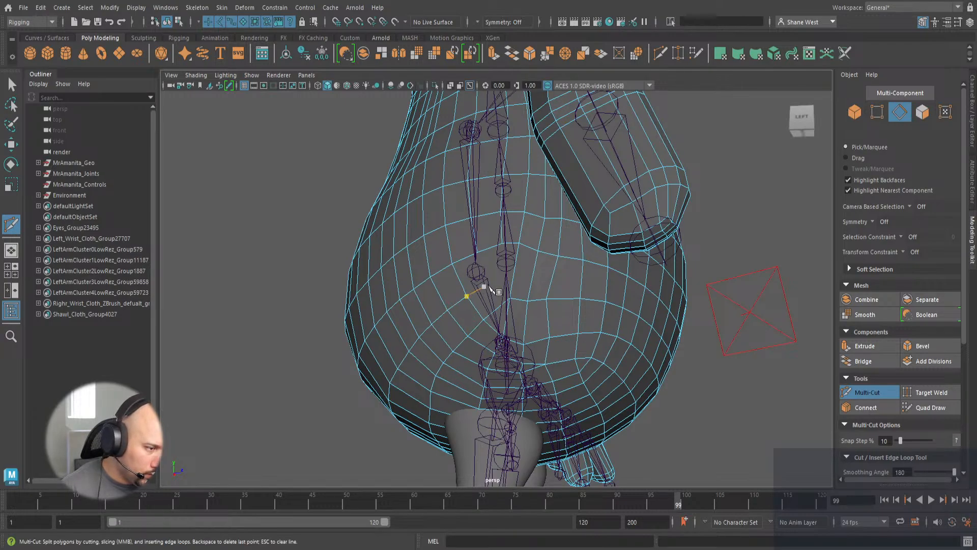
key("Escape")
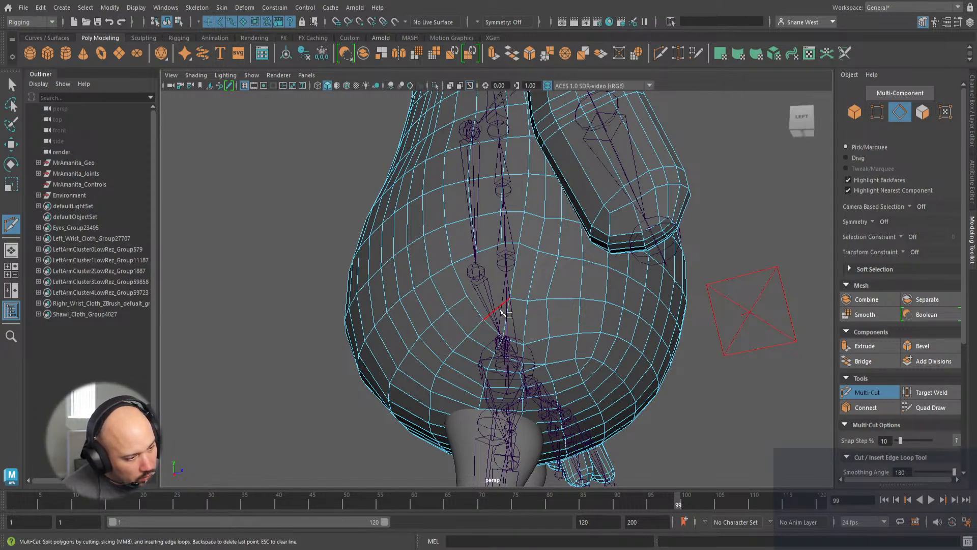
key("q")
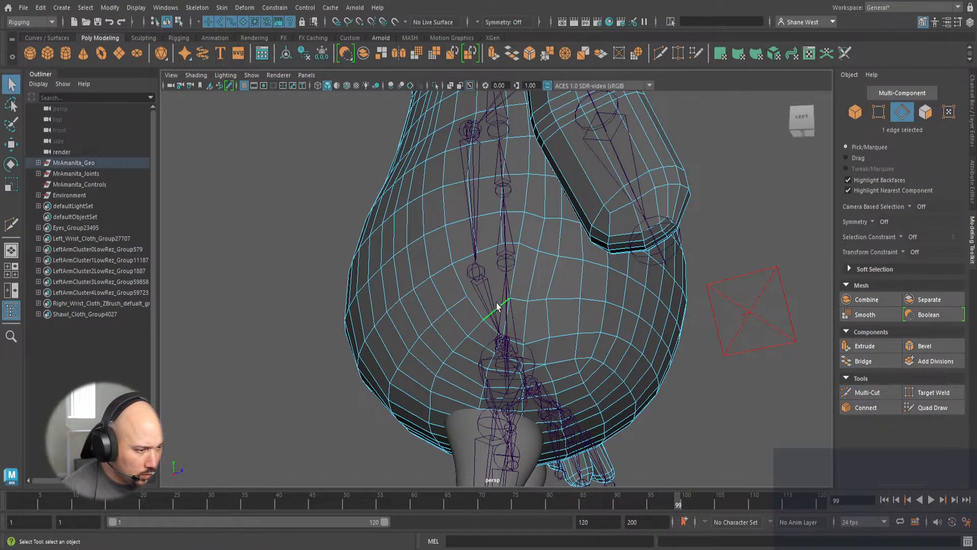
key("Delete")
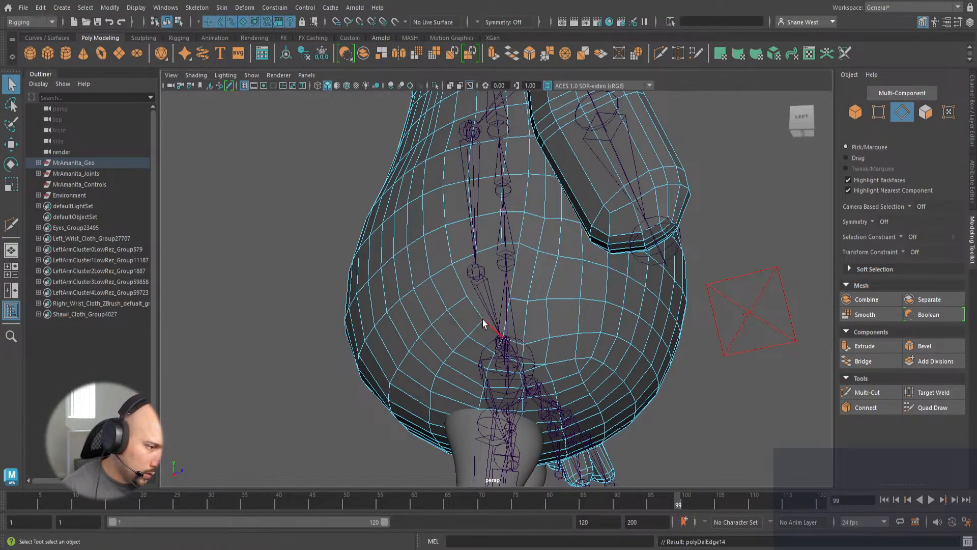
Cut an edge from the lower border vertex up to the upper border vertex of the open hip area, and relax it with Quad Draw.
key("ctrl+shift+x")
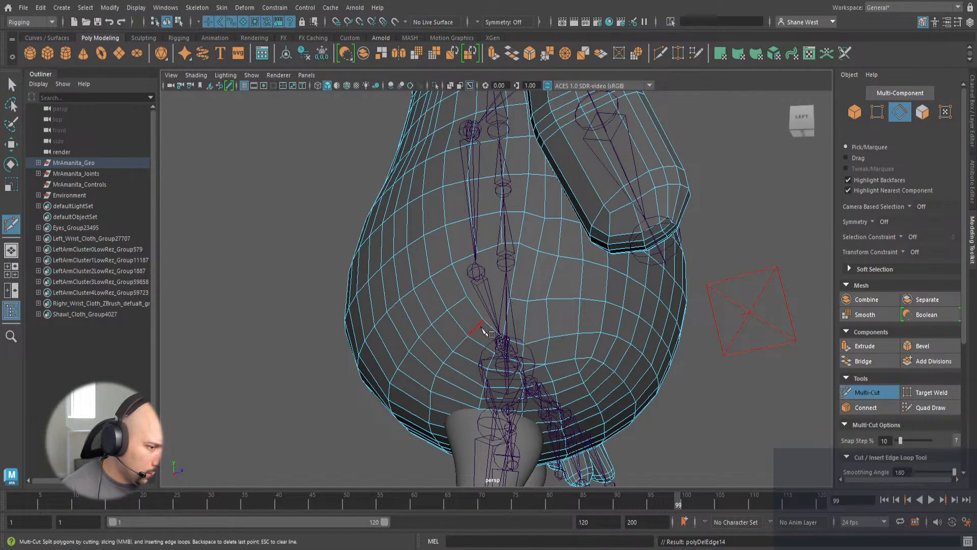
left_click(484, 320)
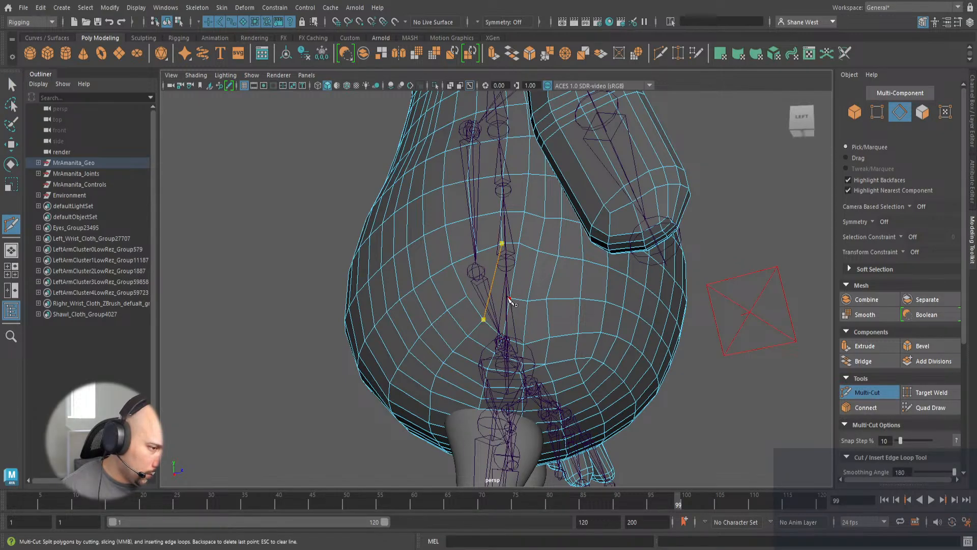
key("Return")
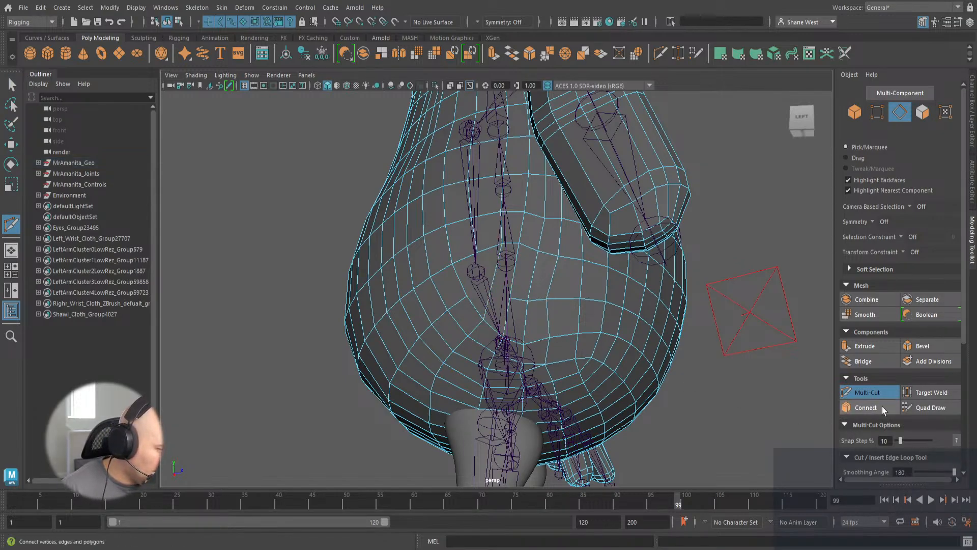
left_click(929, 408)
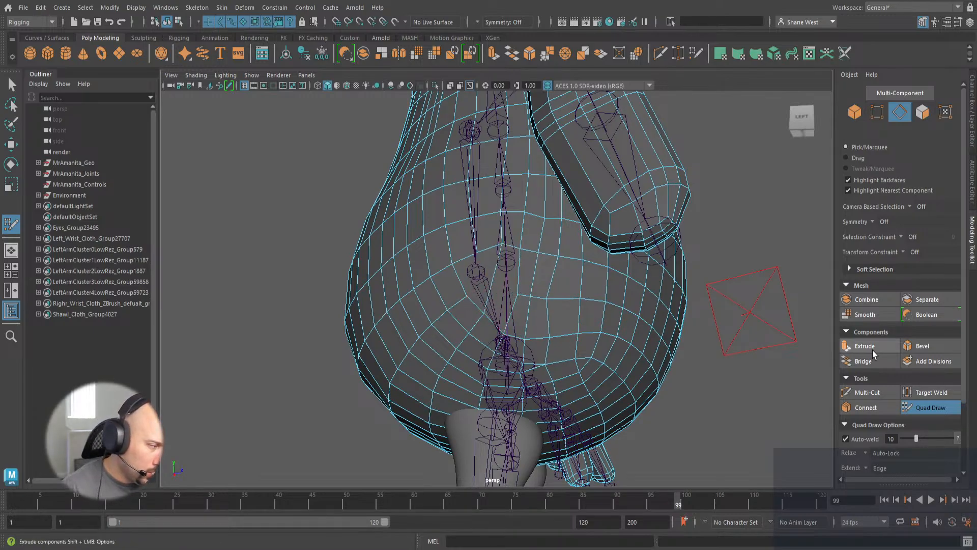
Cut across the remaining open hip face through the middle of the new edge to continue the horizontal loop, and relax it with Quad Draw.
left_click(867, 392)
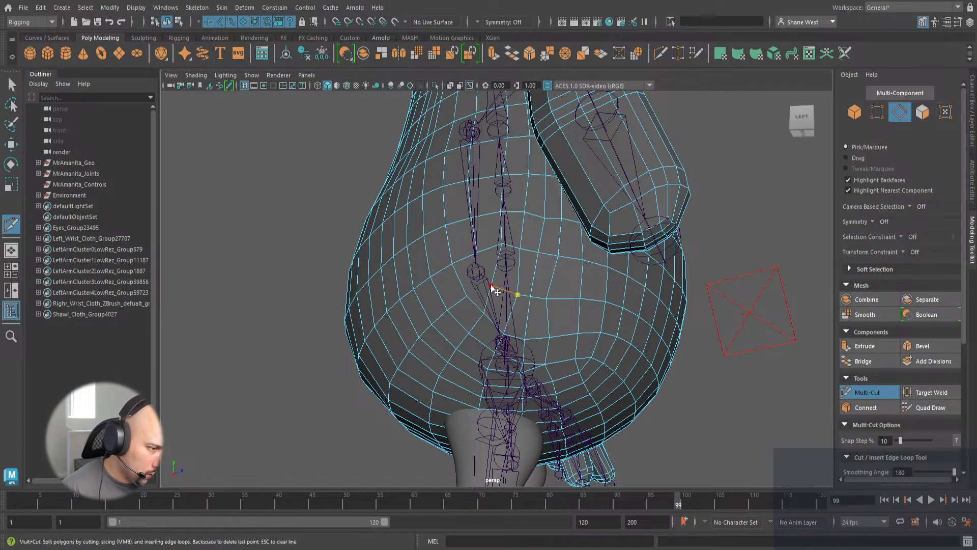
left_click(491, 286)
left_click(467, 297)
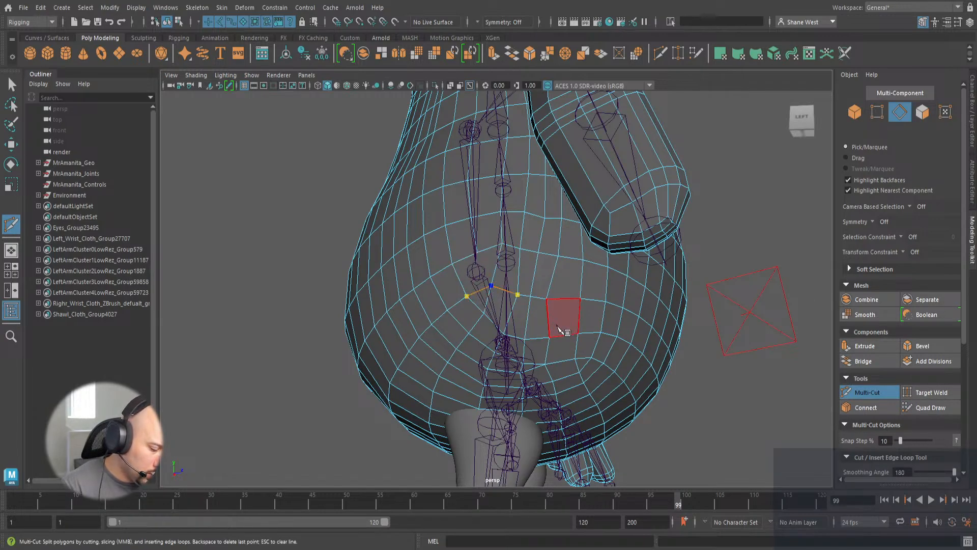
key("Return")
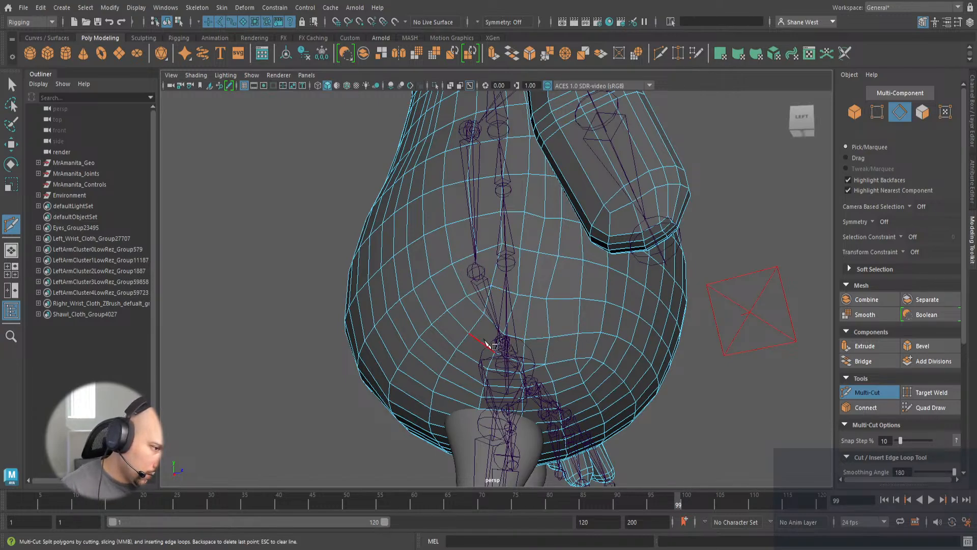
left_click(931, 407)
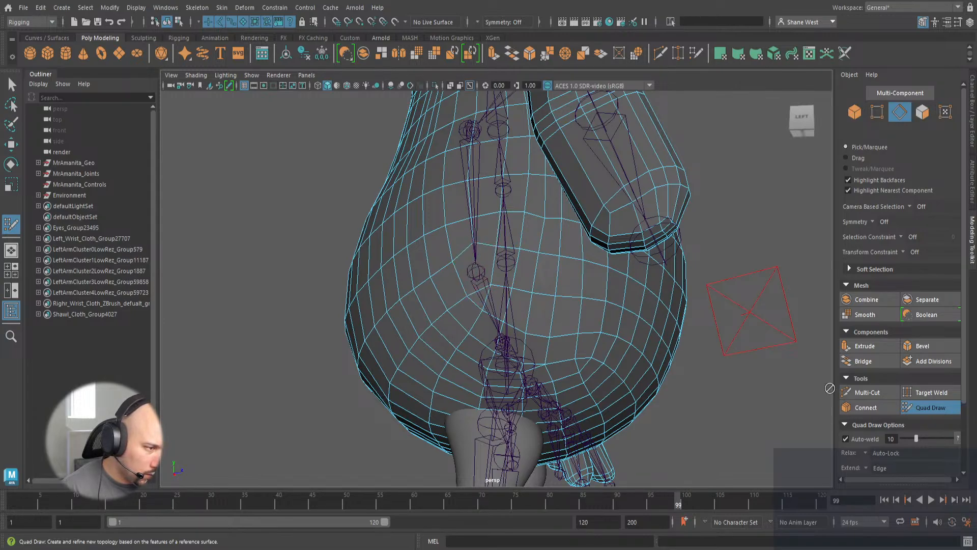
Cut another edge from the upper border vertex of the remaining open face, and relax the surrounding left hip mesh with Quad Draw.
left_click(867, 393)
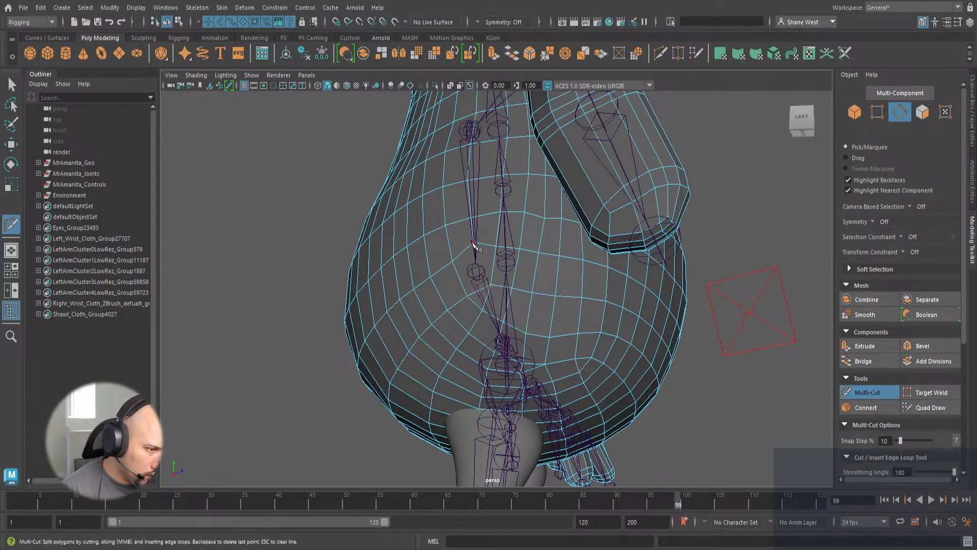
left_click(473, 243)
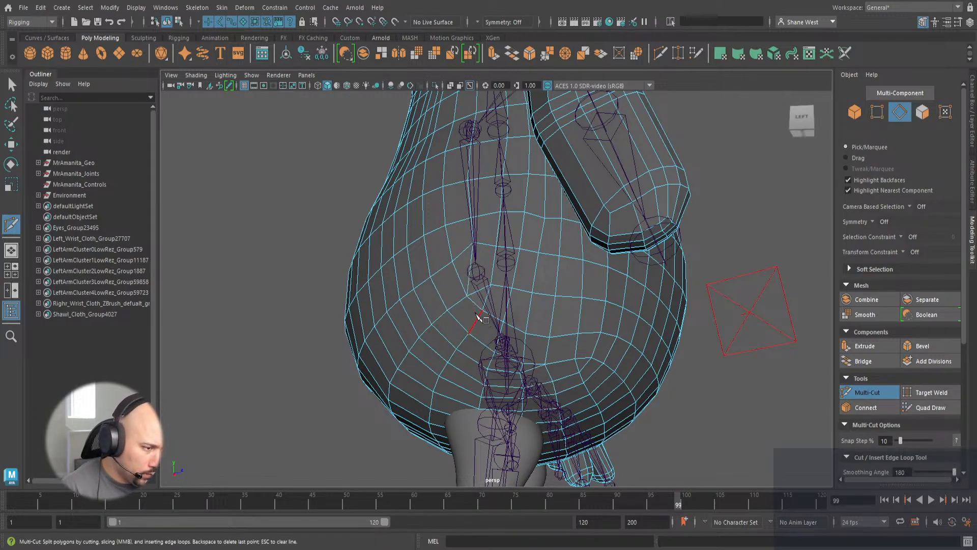
left_click(447, 310)
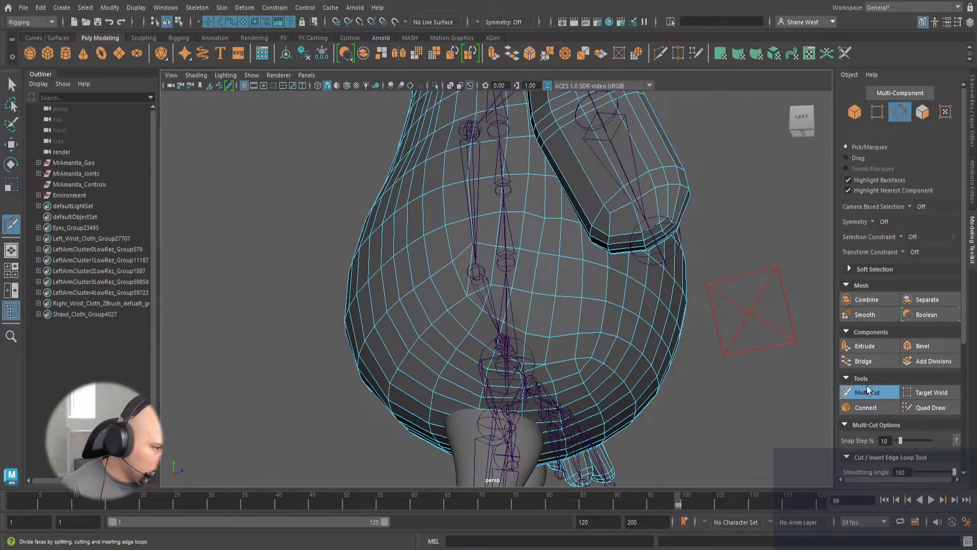
left_click(915, 409)
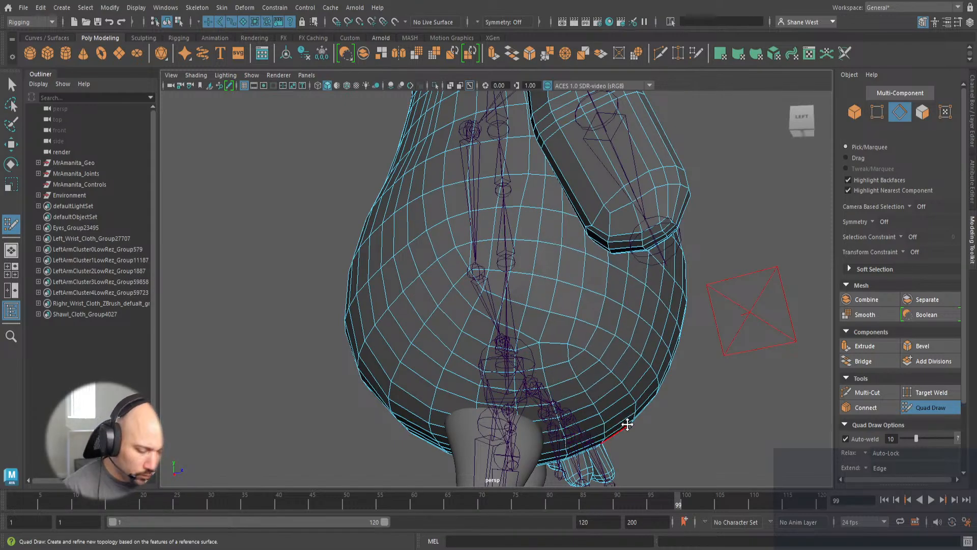
Examine the relaxed left hip mesh from several angles, and compare it with the topology of the right hip.
mouse_move(644, 447)
left_mouse_down("alt")
mouse_move(634, 438)
mouse_move(665, 431)
mouse_move(632, 415)
left_mouse_up("alt")
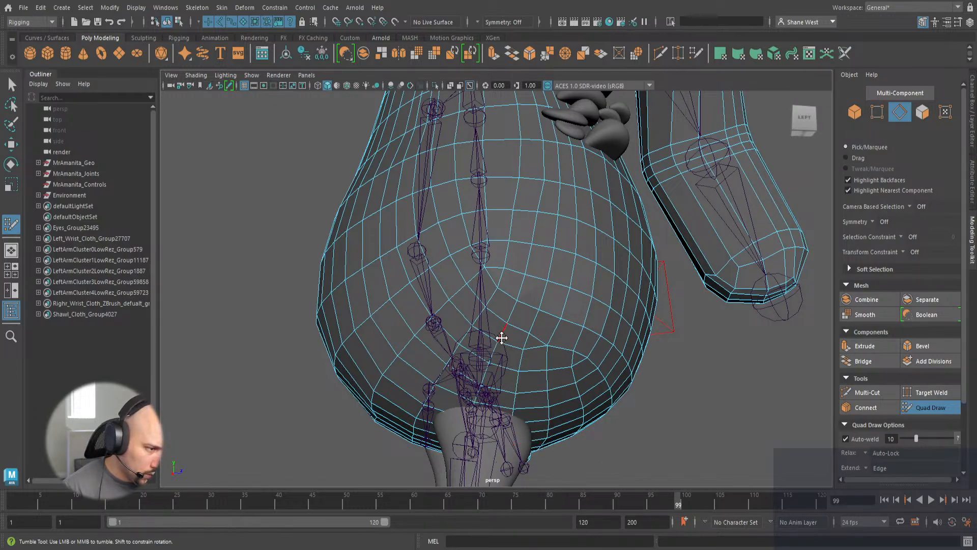
left_click_drag(681, 444, 662, 429, "alt")
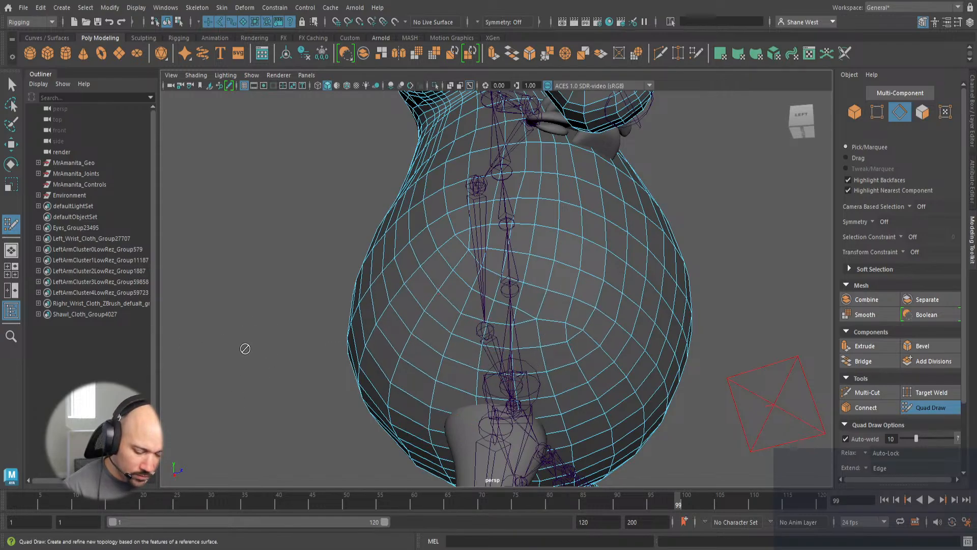
left_click_drag(245, 349, 514, 322, "alt")
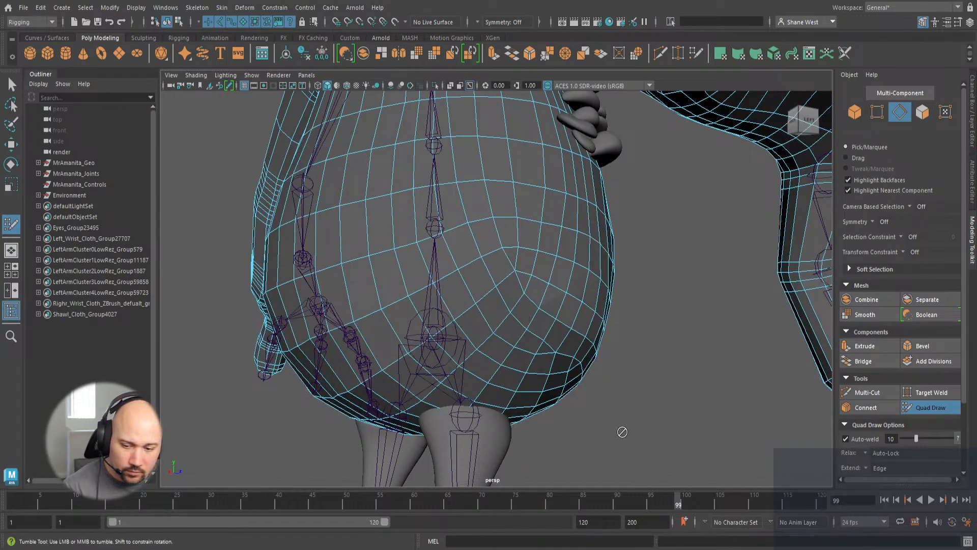
key("q")
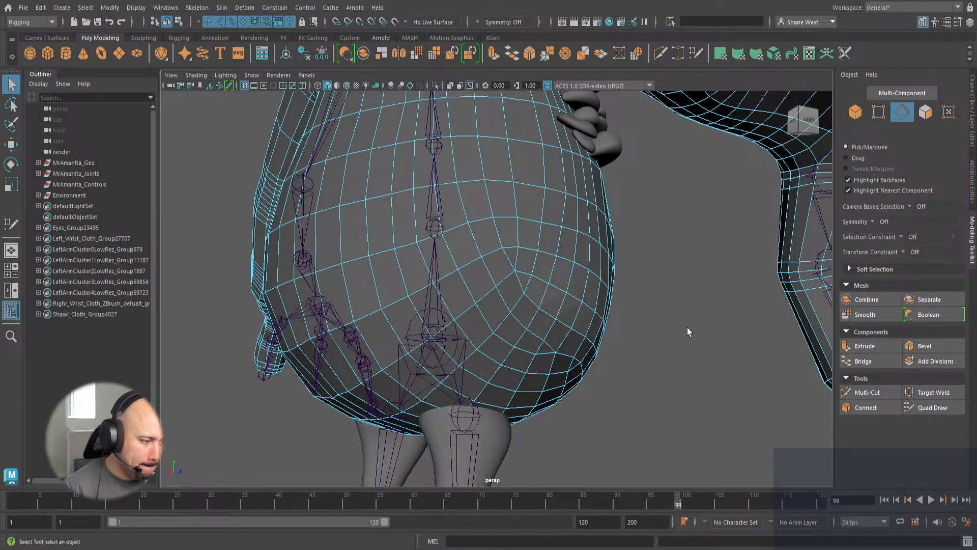
left_click_drag(707, 343, 609, 334, "alt")
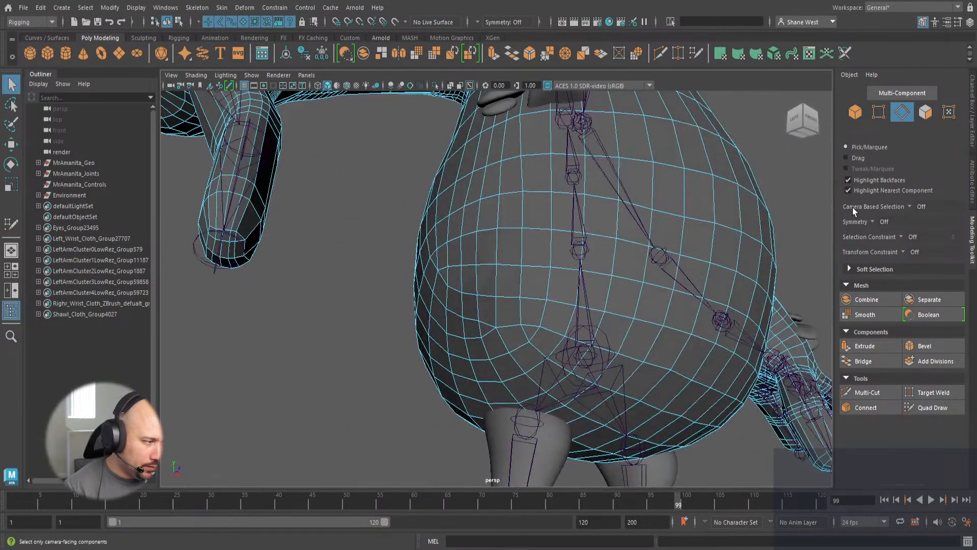
right_click_drag(823, 211, 534, 228, "alt")
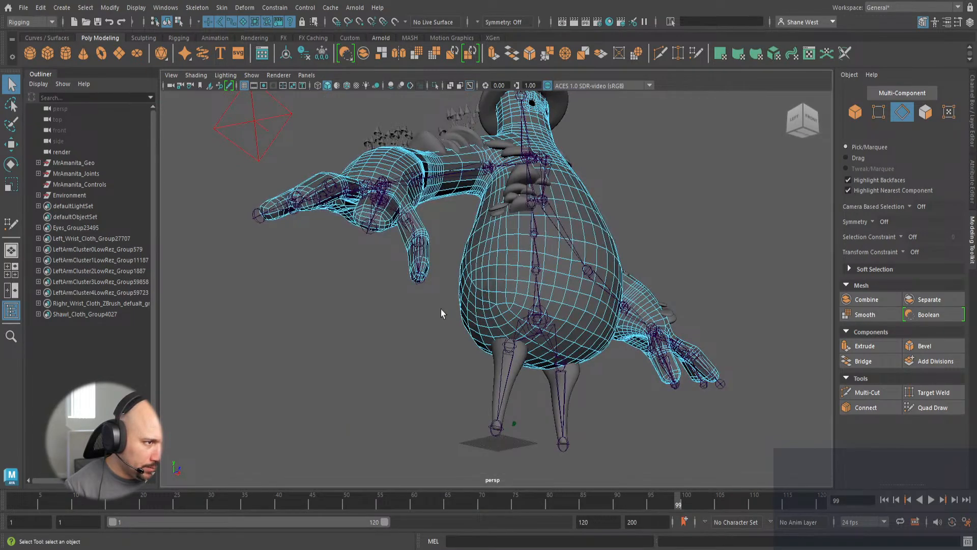
left_click_drag(440, 310, 320, 277, "alt")
right_click_drag(321, 277, 465, 290, "alt")
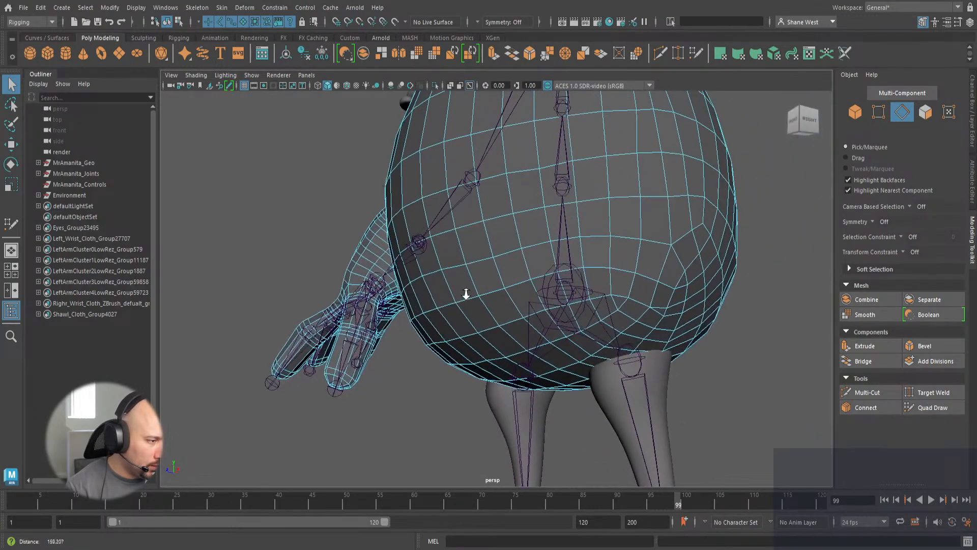
left_click_drag(764, 407, 709, 378, "alt")
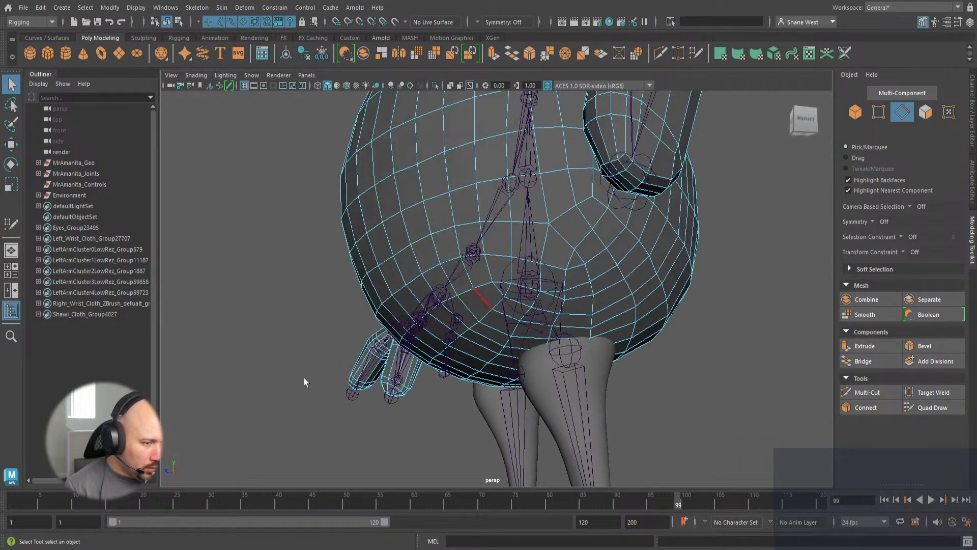
left_click_drag(304, 382, 331, 381, "alt")
Select the edge loop that runs around the body through the right hip to trace its flow.
left_click(636, 253)
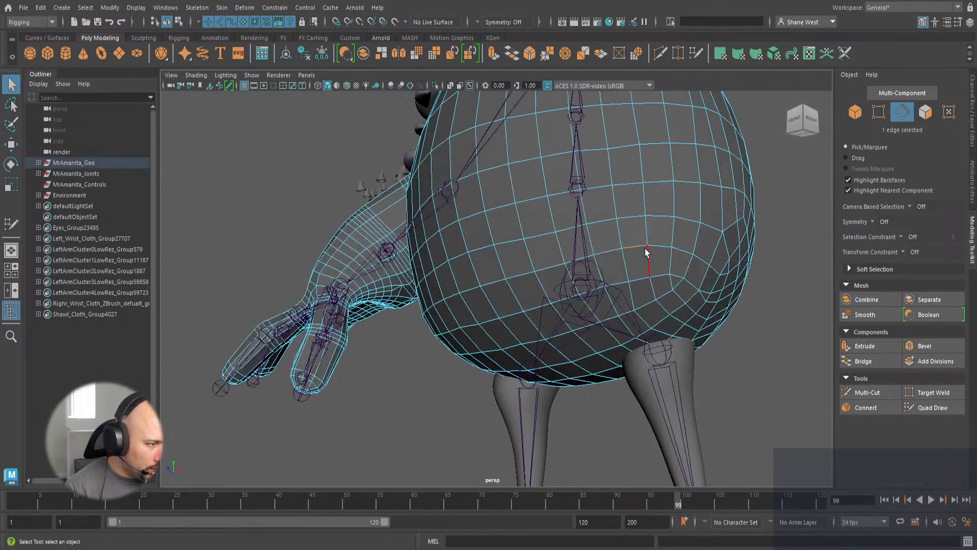
double_click(702, 262)
left_click_drag(773, 389, 845, 367, "alt")
left_click_drag(912, 374, 567, 252, "alt")
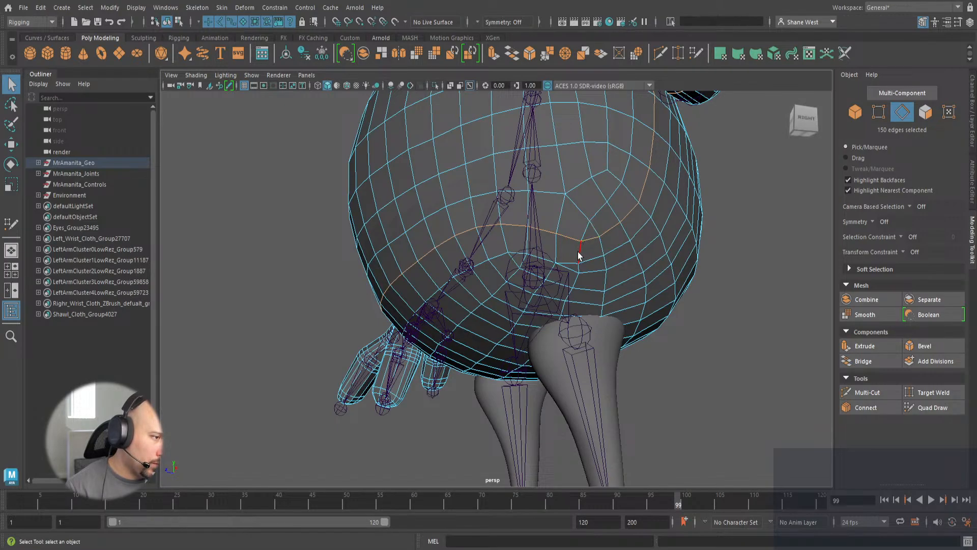
Delete the short horizontal edge below the right hip's pole, and cut a new diagonal edge from its inner vertex to the vertex above.
left_click(571, 238)
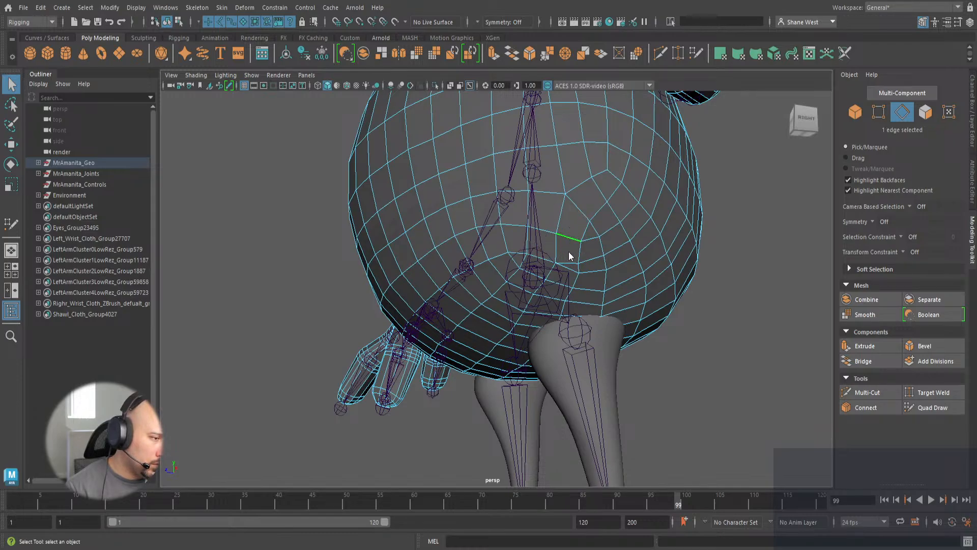
key("Delete")
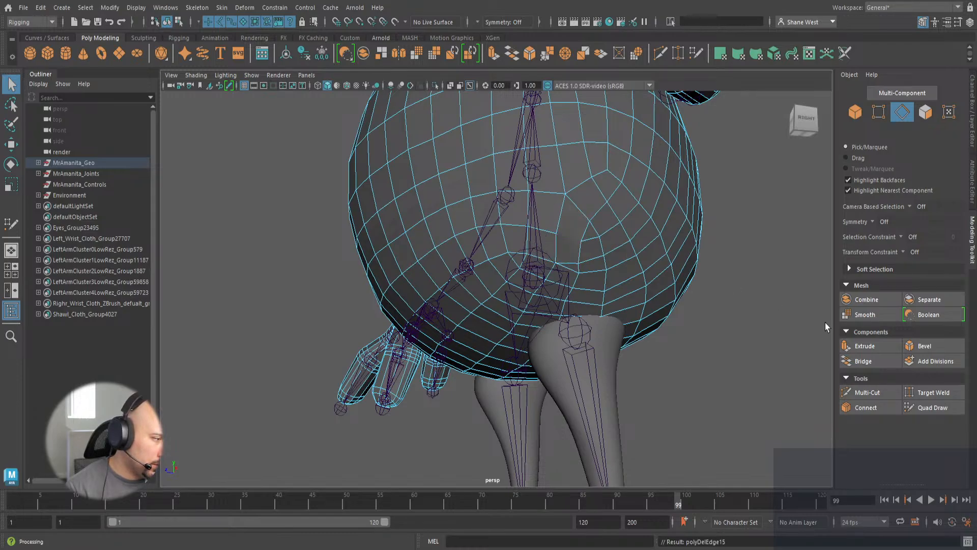
left_click(867, 392)
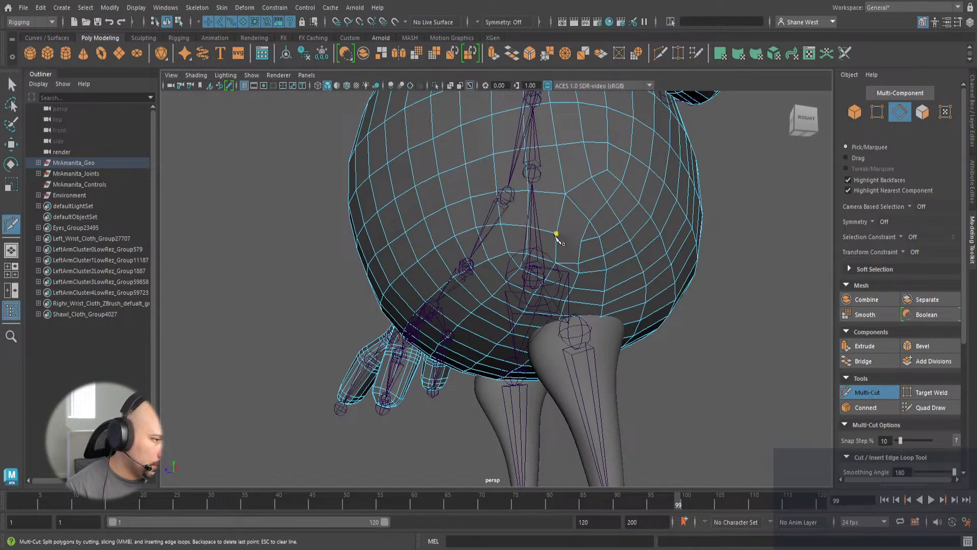
left_click(556, 234)
left_click(590, 220)
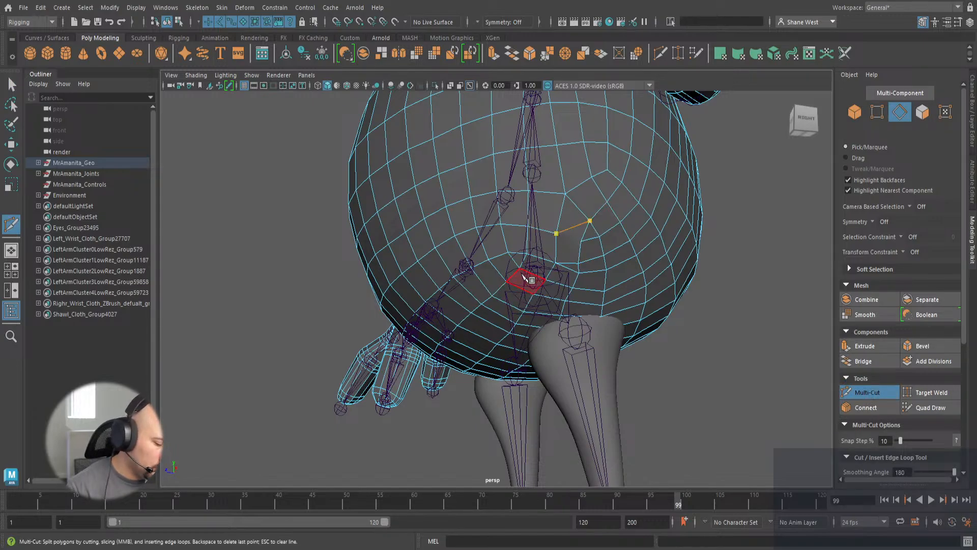
key("Return")
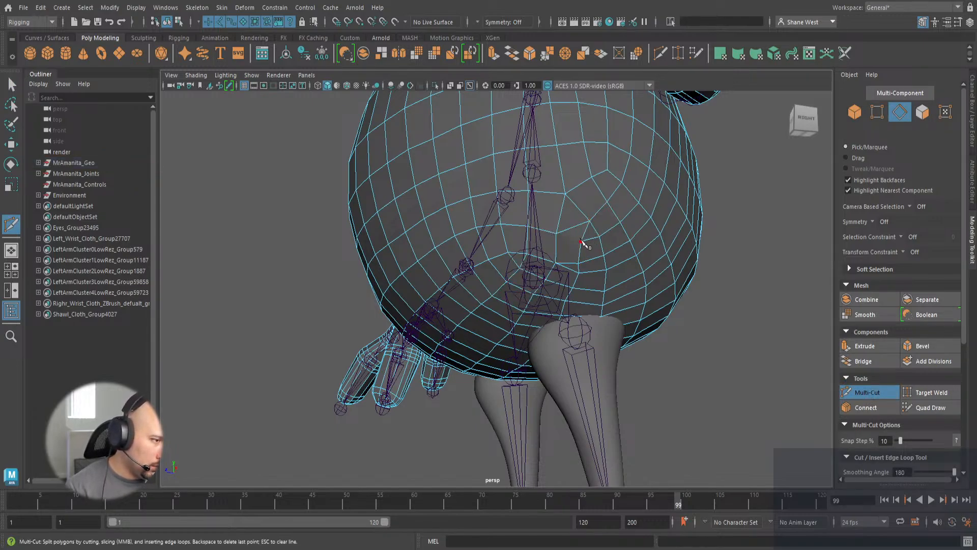
Delete the short edge along the lower border of the open face below the new diagonal cut on the right hip.
key("q")
left_click(585, 234)
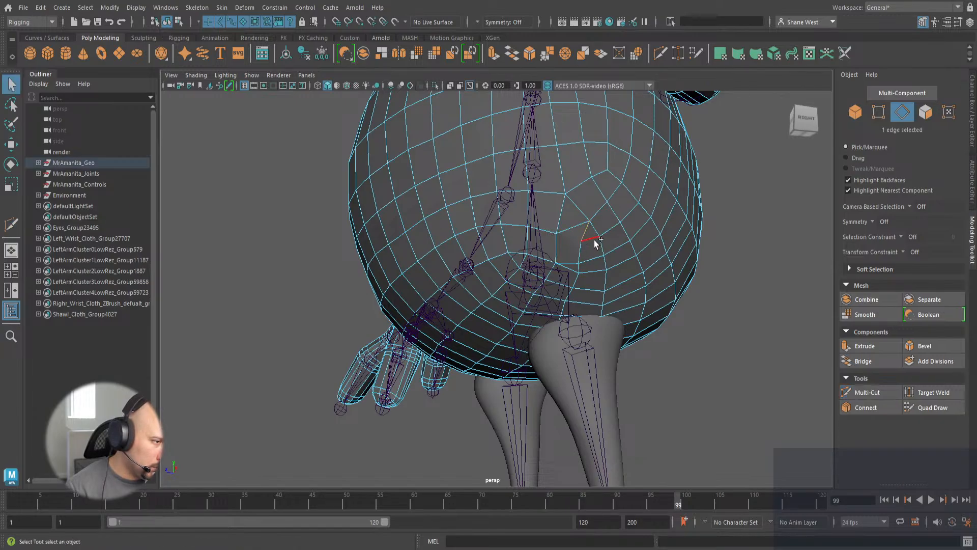
left_click(593, 239, "shift")
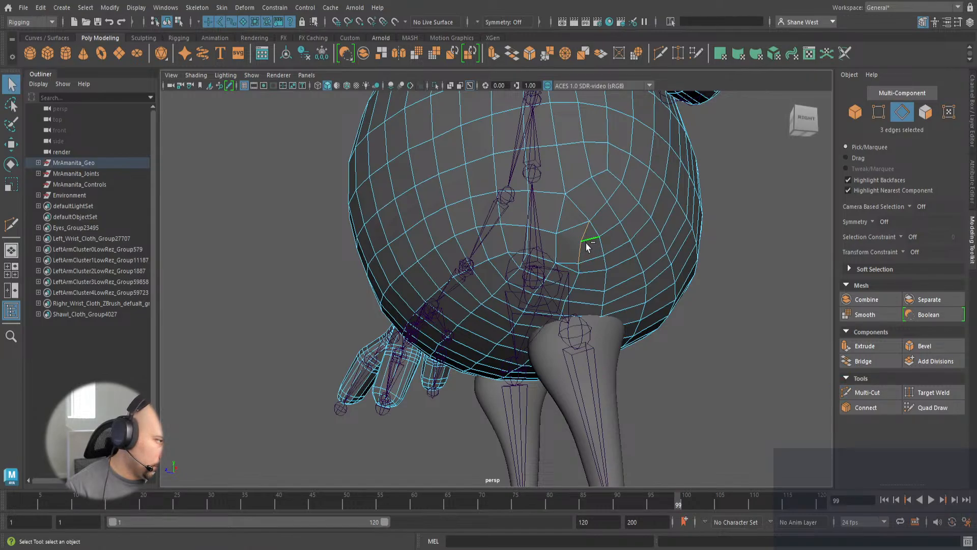
left_click(590, 249, "shift")
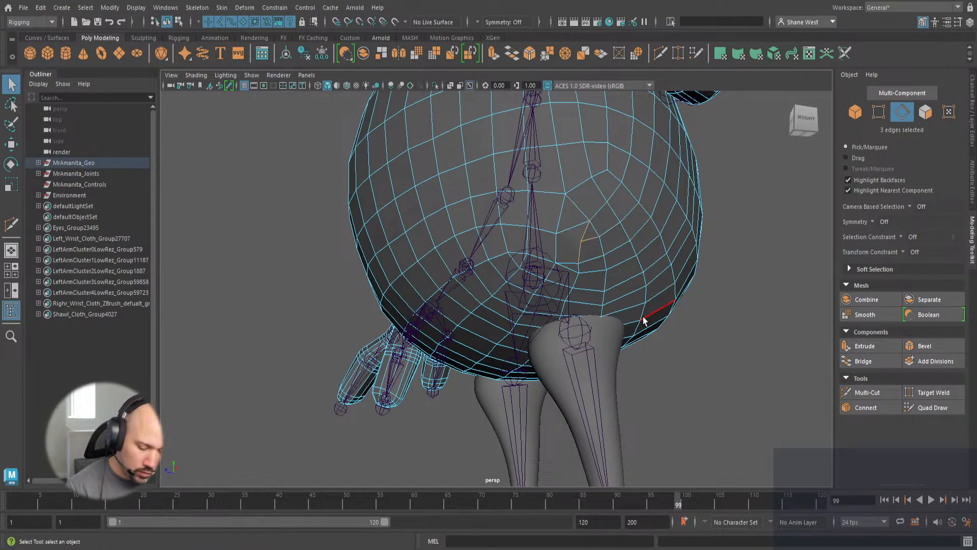
mouse_move(654, 351)
left_mouse_down("alt")
mouse_move(873, 352)
mouse_move(672, 344)
mouse_move(654, 358)
left_mouse_up("alt")
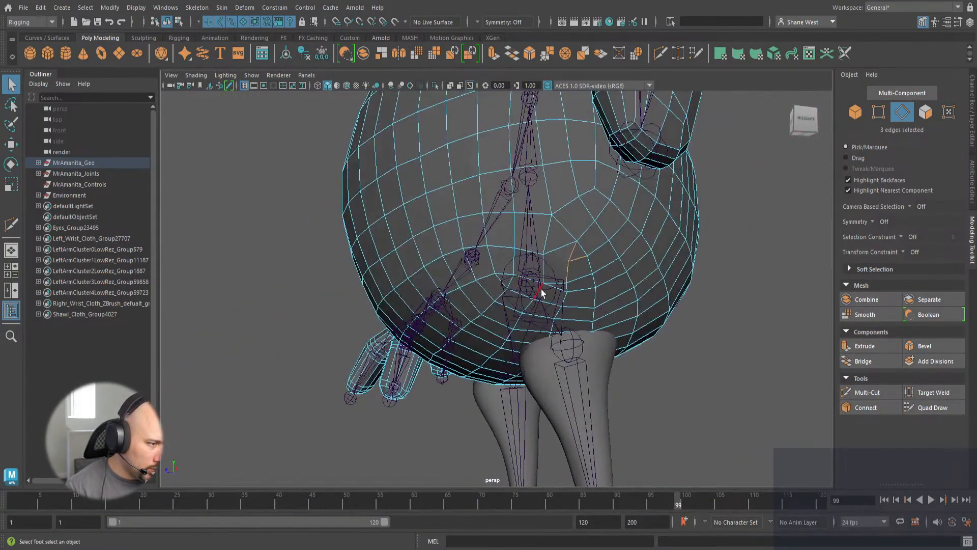
left_click(563, 285)
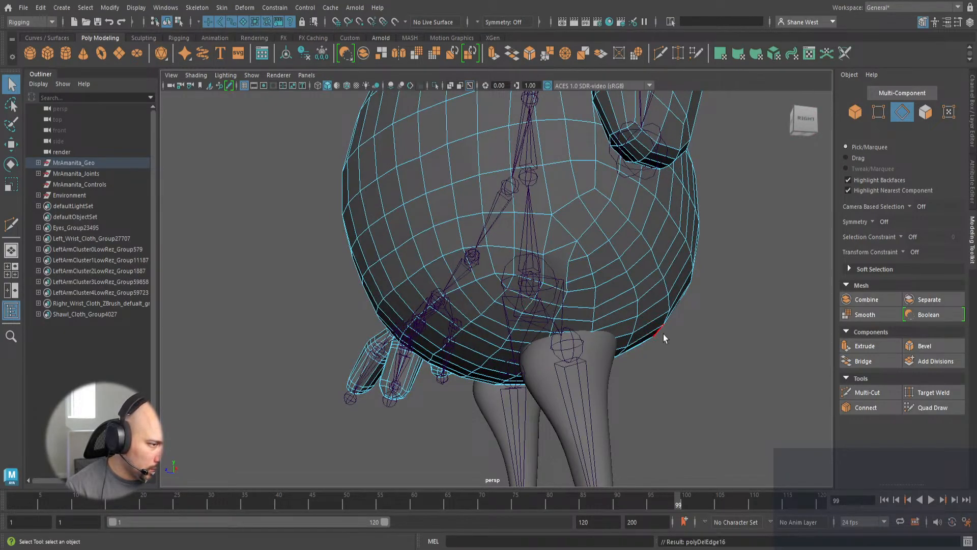
mouse_move(714, 369)
left_mouse_down("alt")
mouse_move(762, 356)
mouse_move(871, 355)
mouse_move(759, 351)
mouse_move(715, 368)
left_mouse_up("alt")
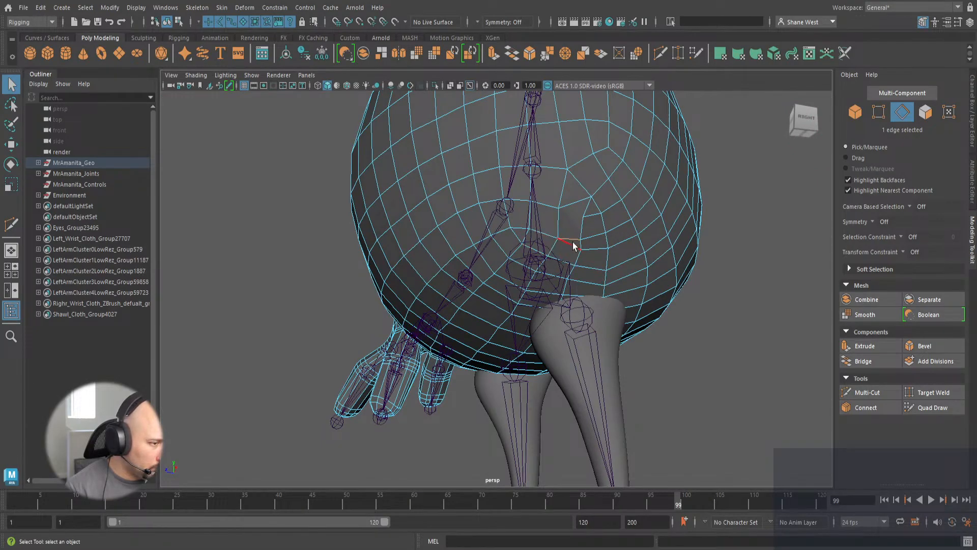
key("Delete")
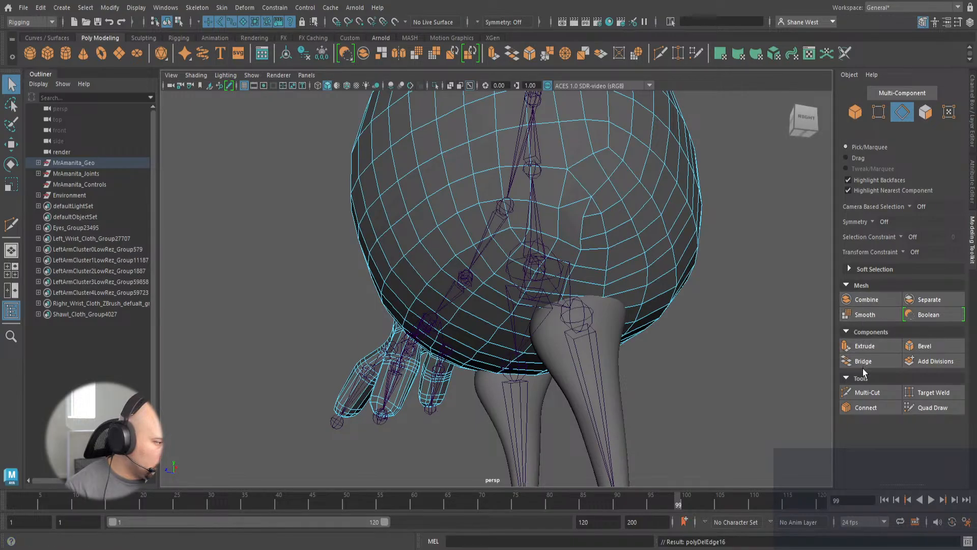
Cut a diagonal edge across the opened right hip face to the corner vertex opposite, and relax the surrounding mesh with Quad Draw.
left_click(867, 393)
left_click(559, 239)
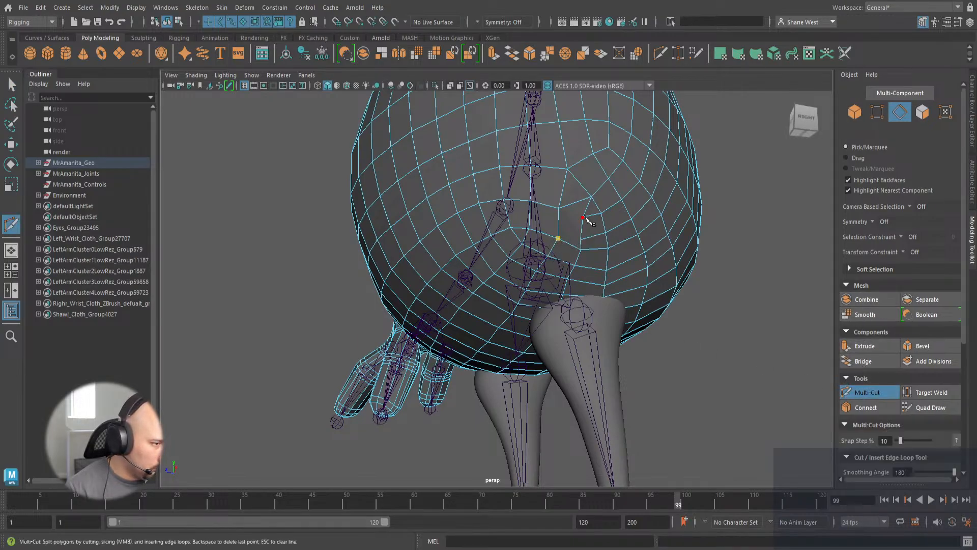
left_click(583, 218)
left_click(930, 407)
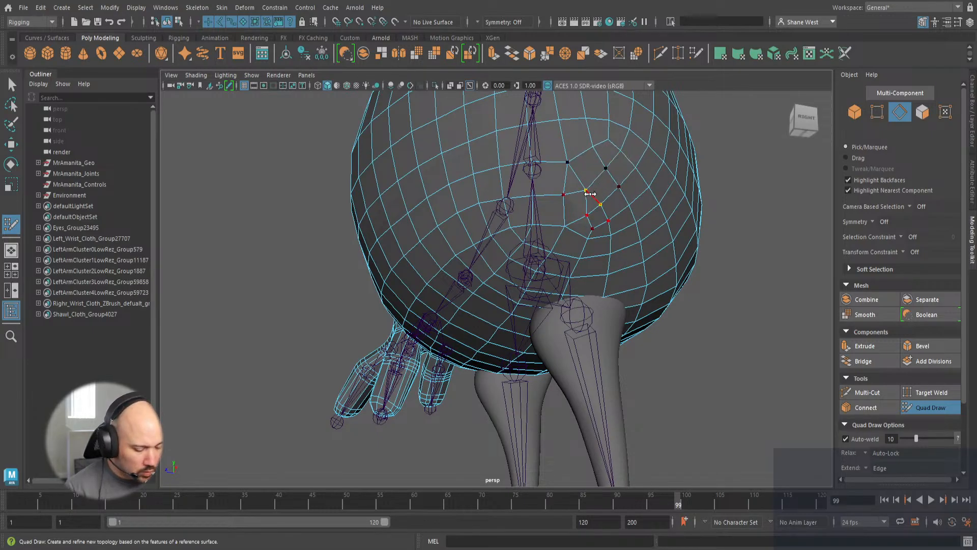
mouse_move(590, 186)
left_mouse_down("shift")
mouse_move(578, 163)
mouse_move(635, 167)
mouse_move(654, 185)
mouse_move(659, 236)
mouse_move(613, 268)
mouse_move(517, 153)
mouse_move(648, 258)
left_mouse_up("shift")
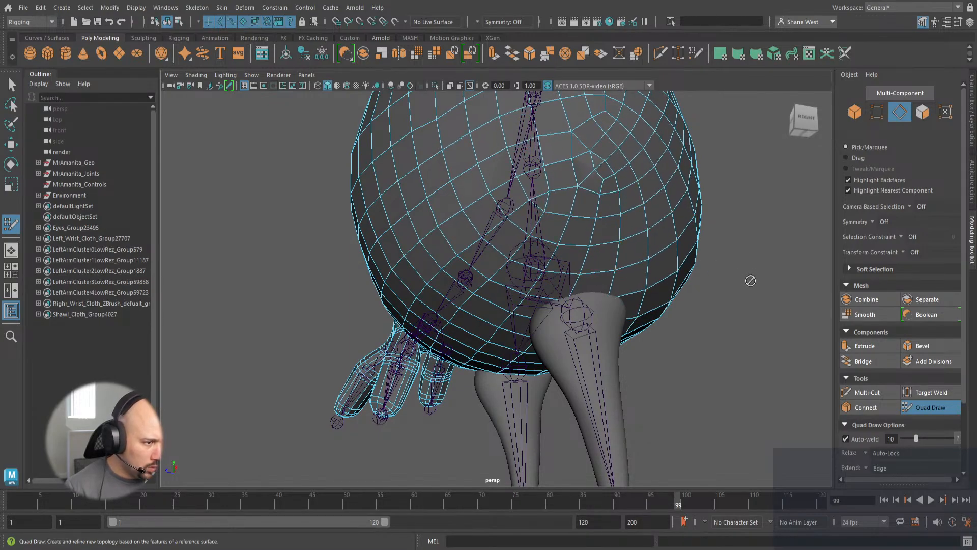
left_click_drag(751, 280, 723, 280, "alt")
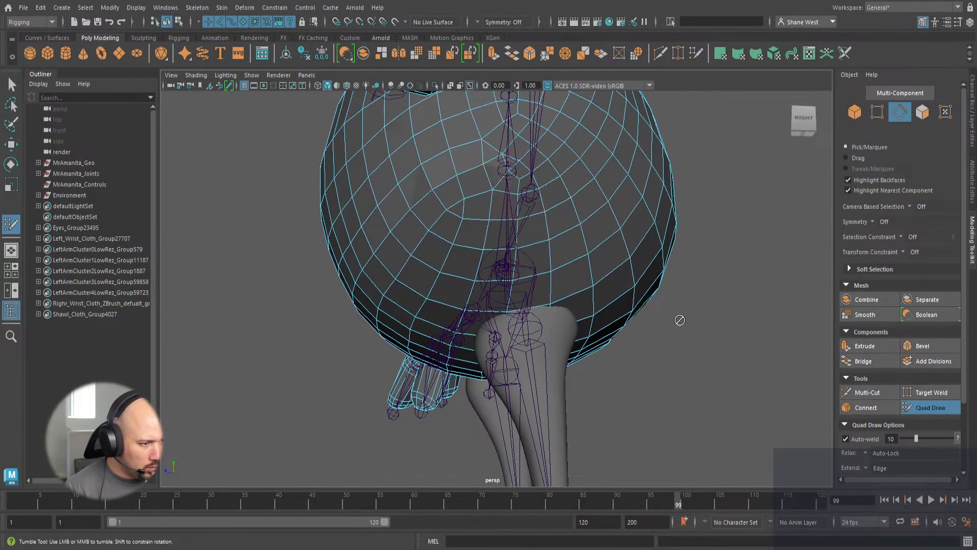
mouse_move(705, 368)
left_mouse_down("alt")
mouse_move(751, 373)
mouse_move(722, 372)
left_mouse_up("alt")
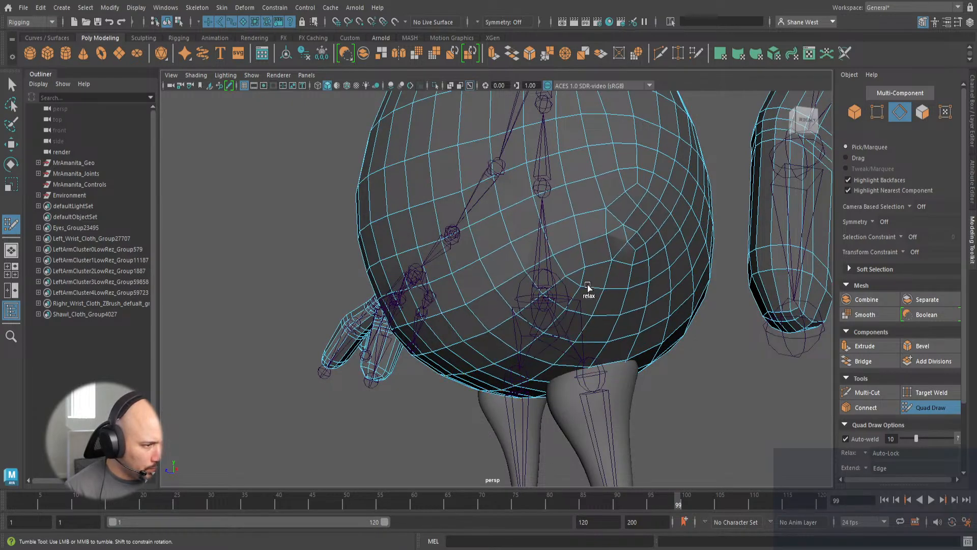
Select the edge loop running from the right hip pole toward the underside of the body to check its flow.
key("q")
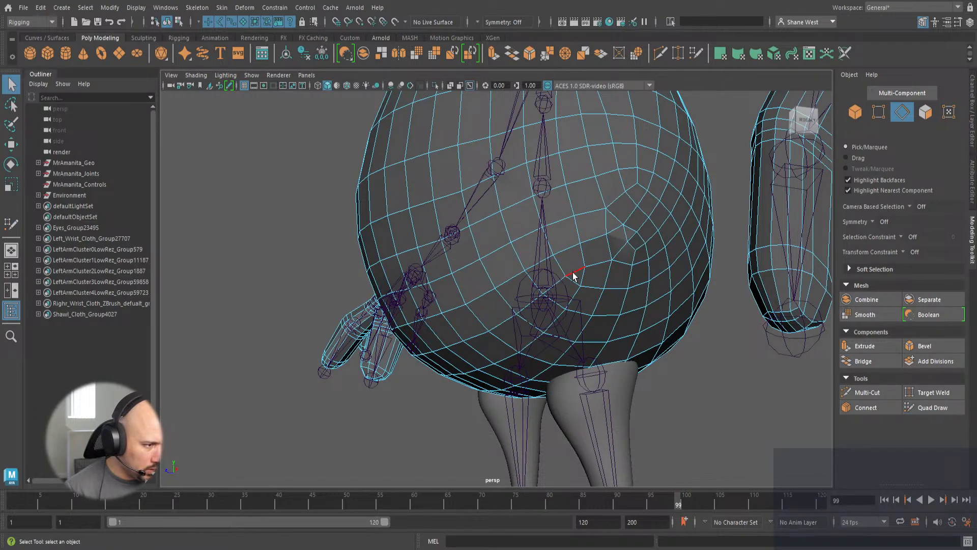
double_click(573, 275)
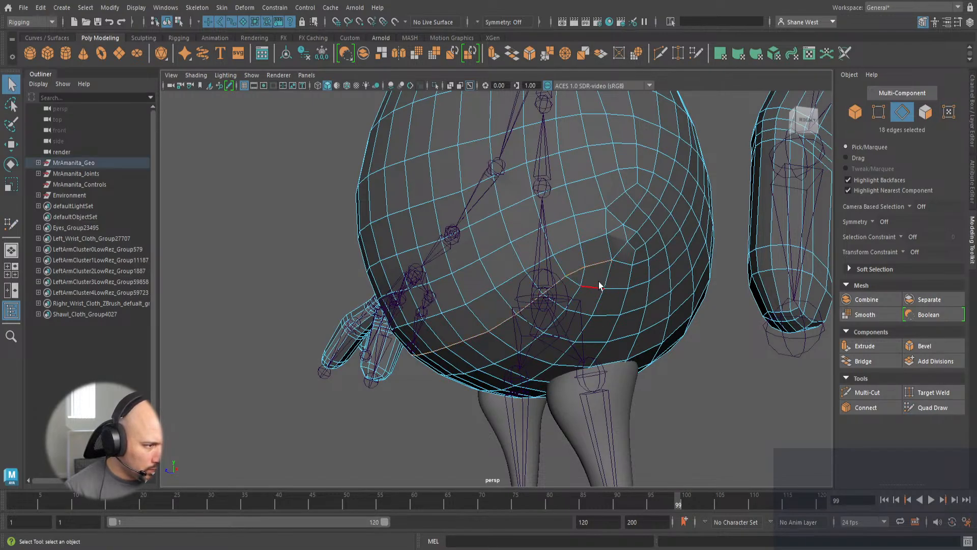
mouse_move(720, 413)
left_mouse_down("alt")
mouse_move(735, 401)
mouse_move(857, 394)
mouse_move(705, 404)
left_mouse_up("alt")
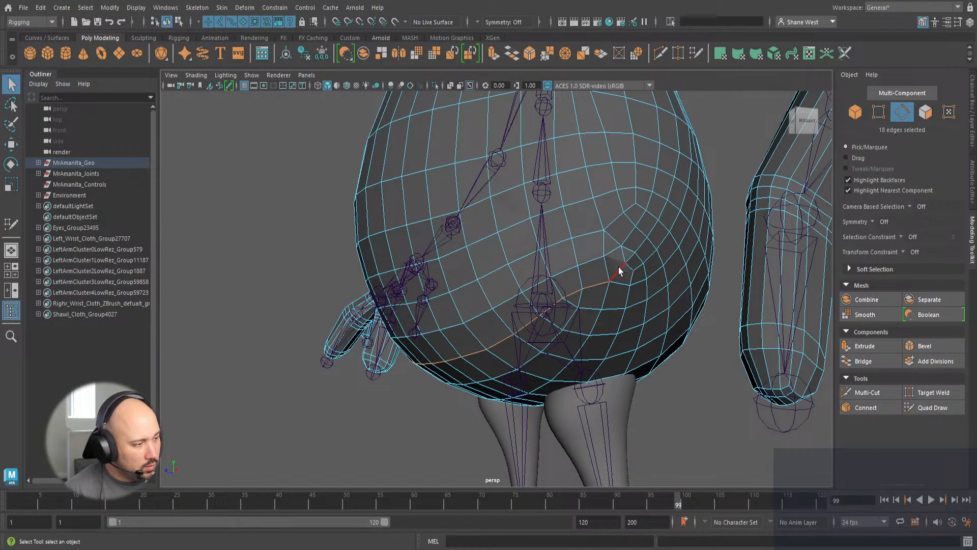
Delete the cluster of edges meeting beside the right hip pole and the short diagonal edge below it, leaving one open face.
left_click(625, 239)
left_click(608, 244, "shift")
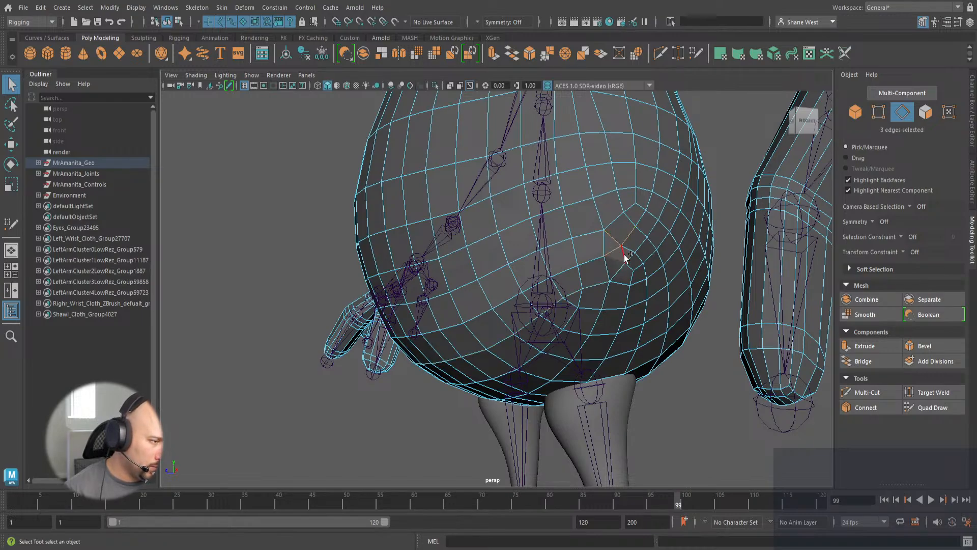
left_click(625, 257, "shift")
left_click(630, 261, "shift")
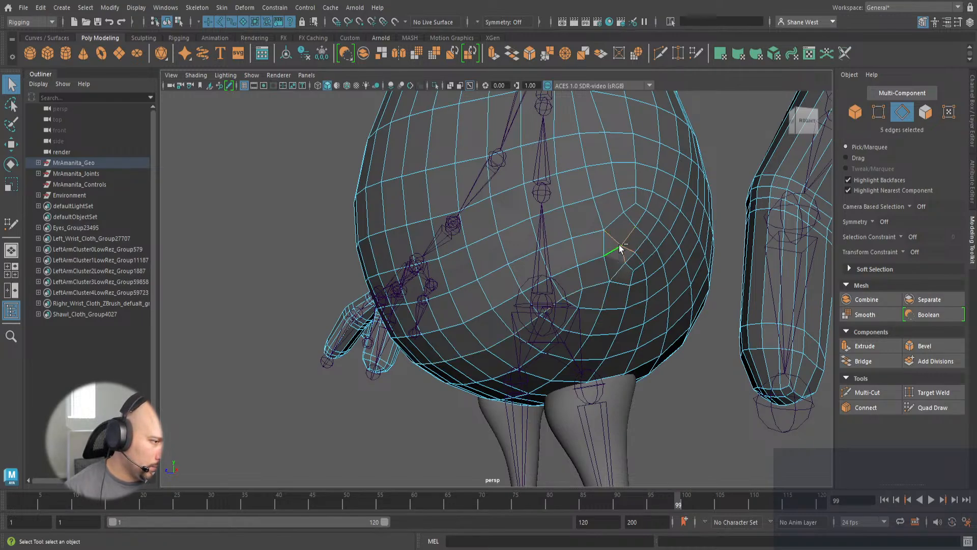
key("Delete")
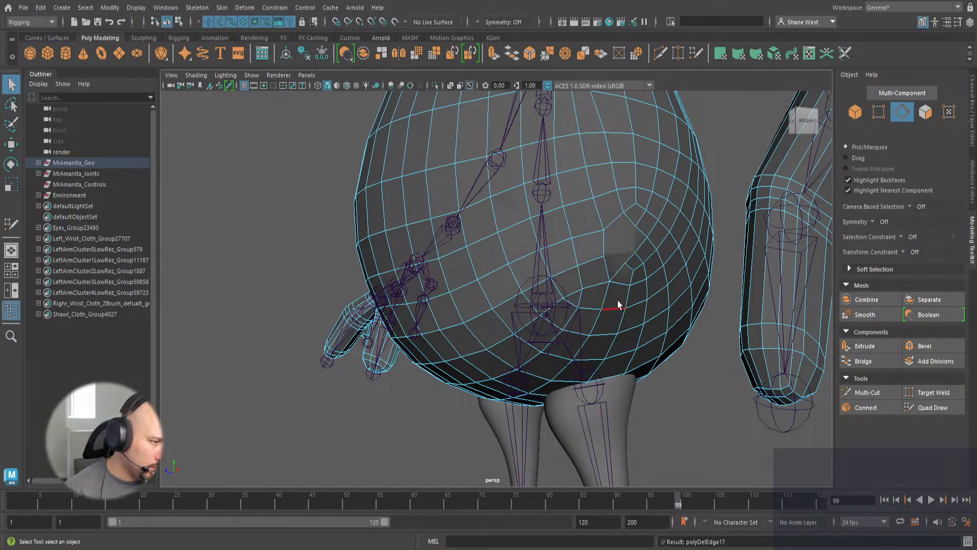
left_click(617, 274)
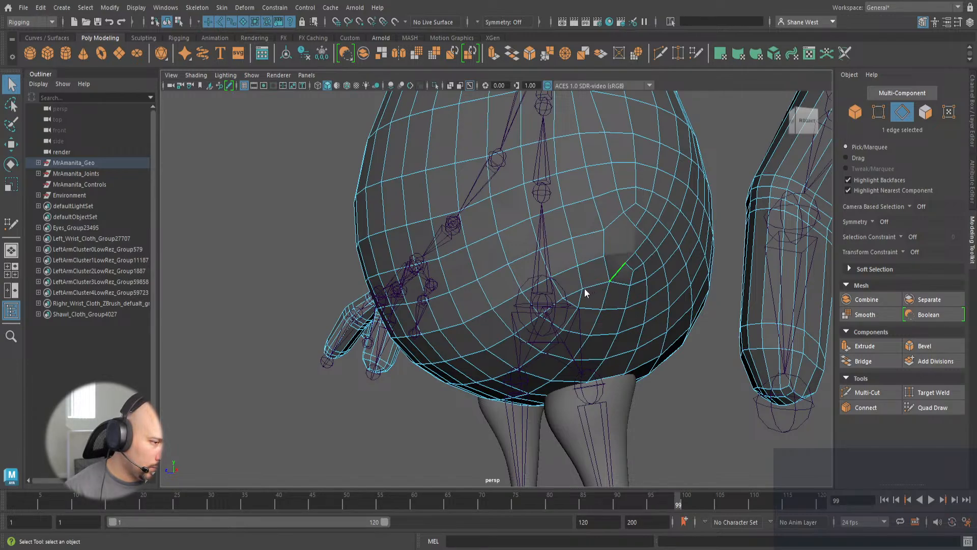
key("Delete")
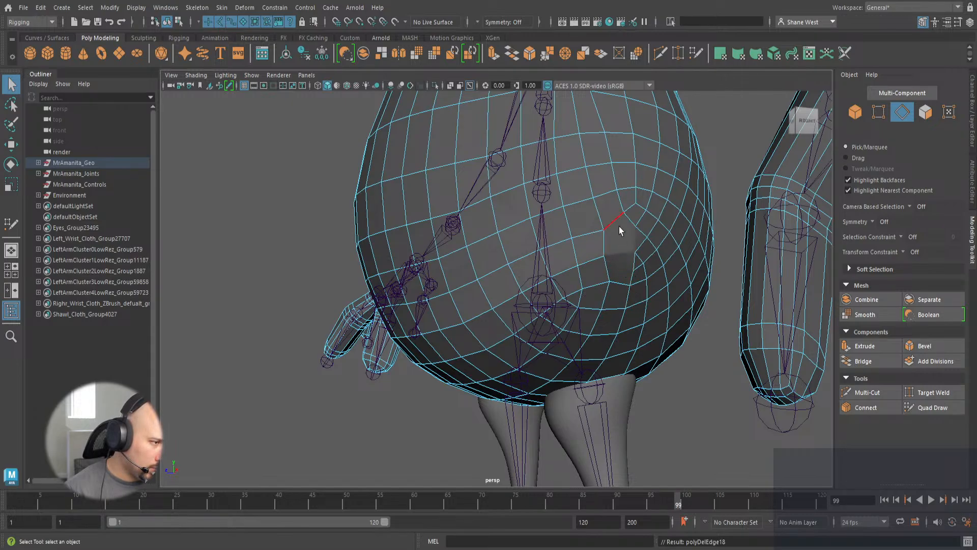
Cut two connected edges across the open face beside the right hip pole with Multi-Cut, and relax the surrounding mesh with Quad Draw.
key("ctrl+shift+x")
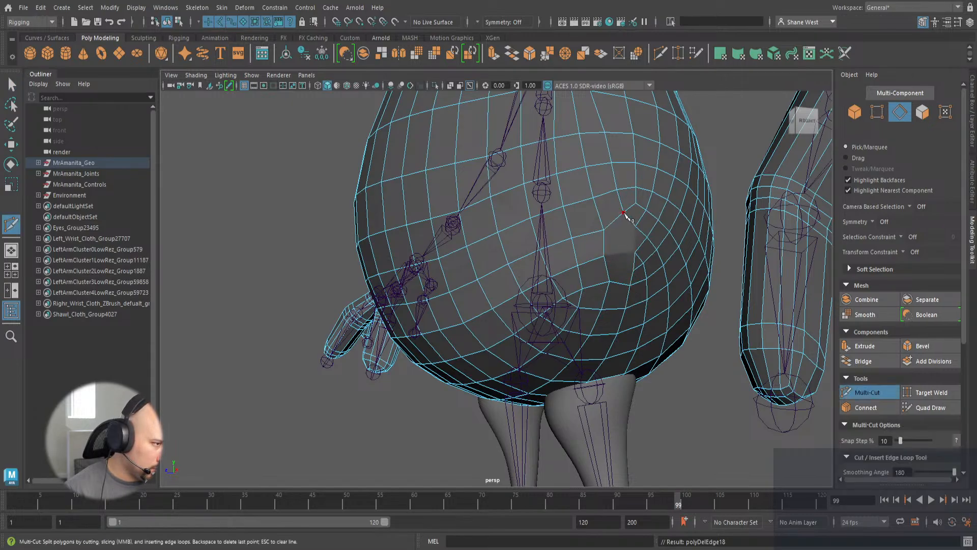
left_click(625, 212)
left_click(635, 253)
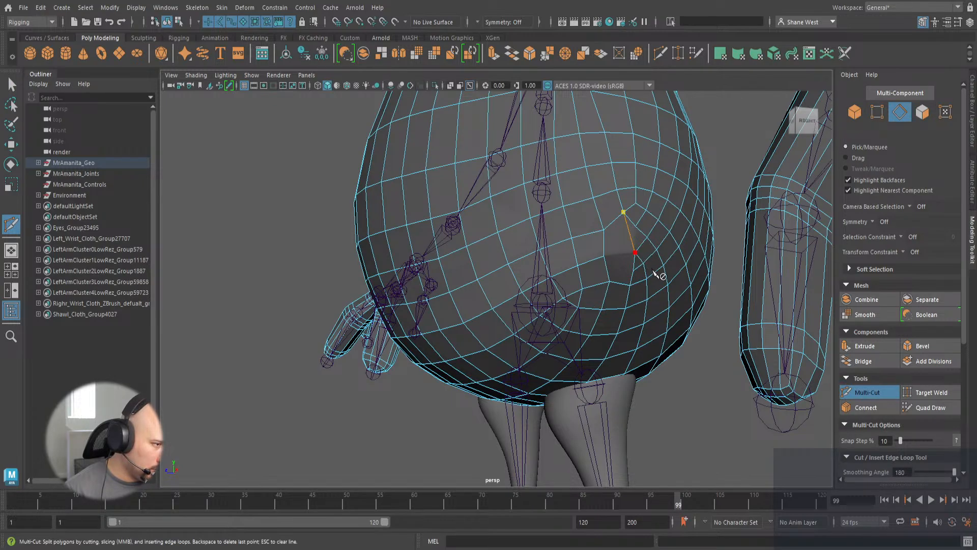
key("Return")
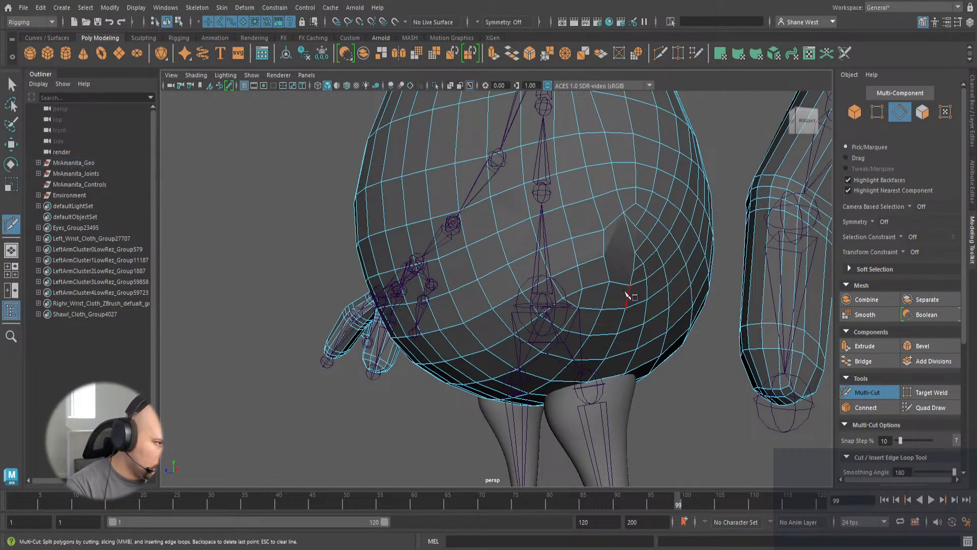
left_click(635, 253)
left_click(605, 256)
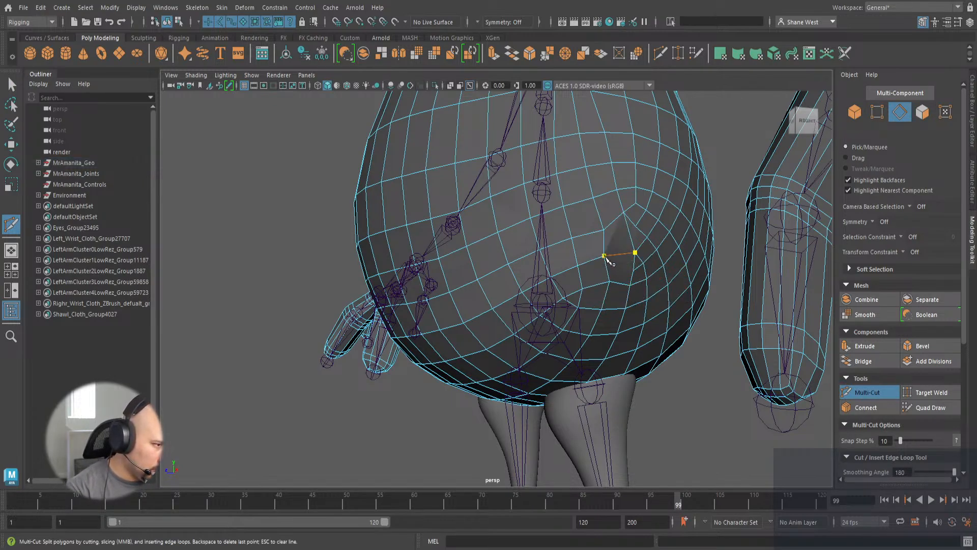
key("Return")
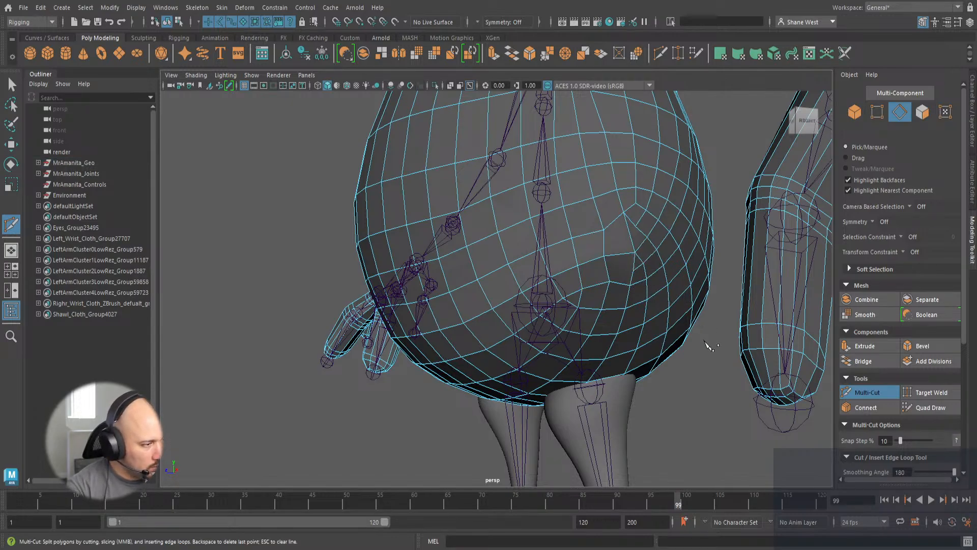
left_click(930, 408)
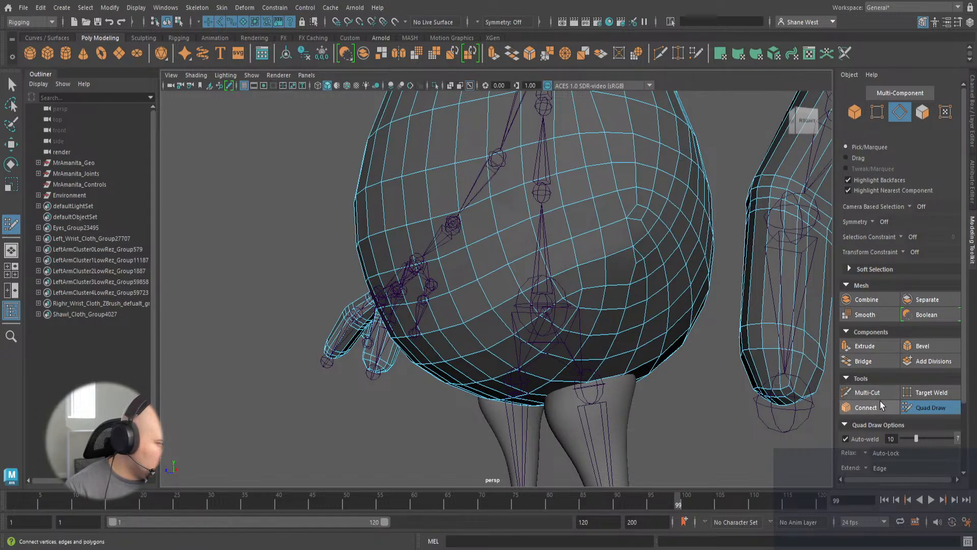
Cut a diagonal edge across the face below the right hip pole, and delete the redundant edges below and beside the cut.
left_click(867, 392)
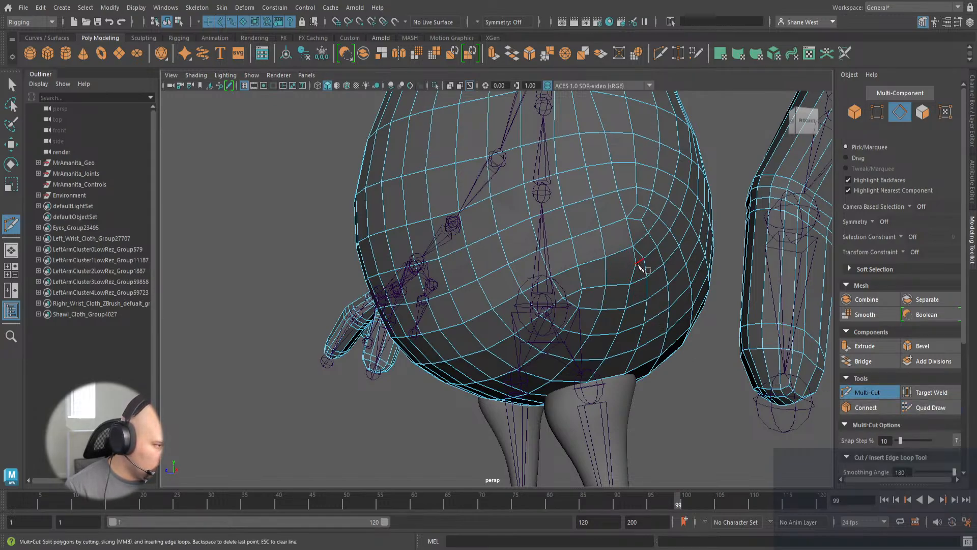
left_click(636, 263)
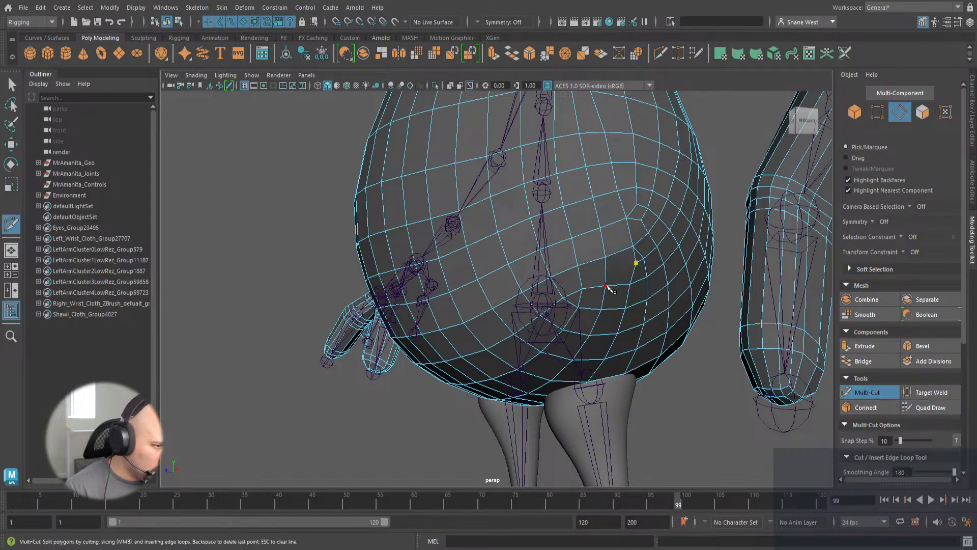
left_click(606, 285)
right_click(606, 285)
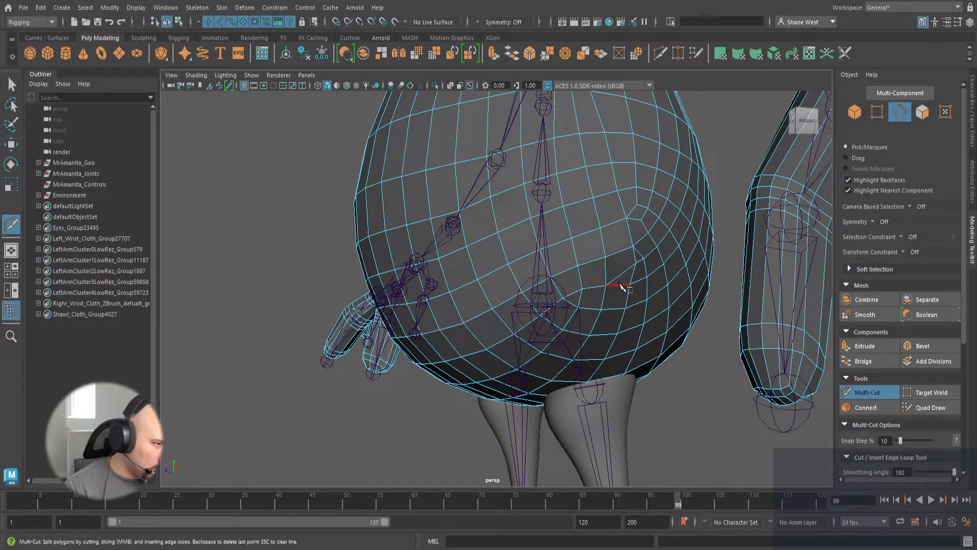
key("q")
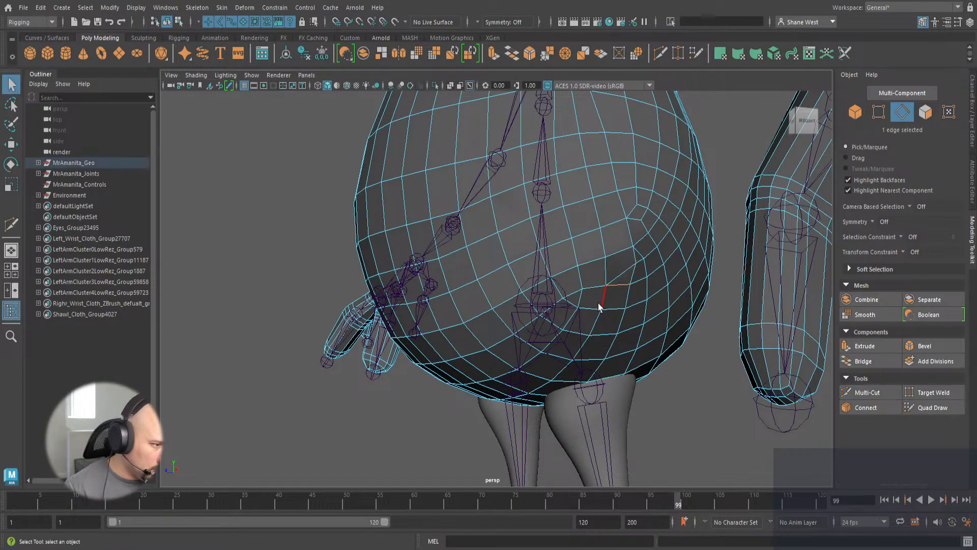
key("Delete")
key("Delete")
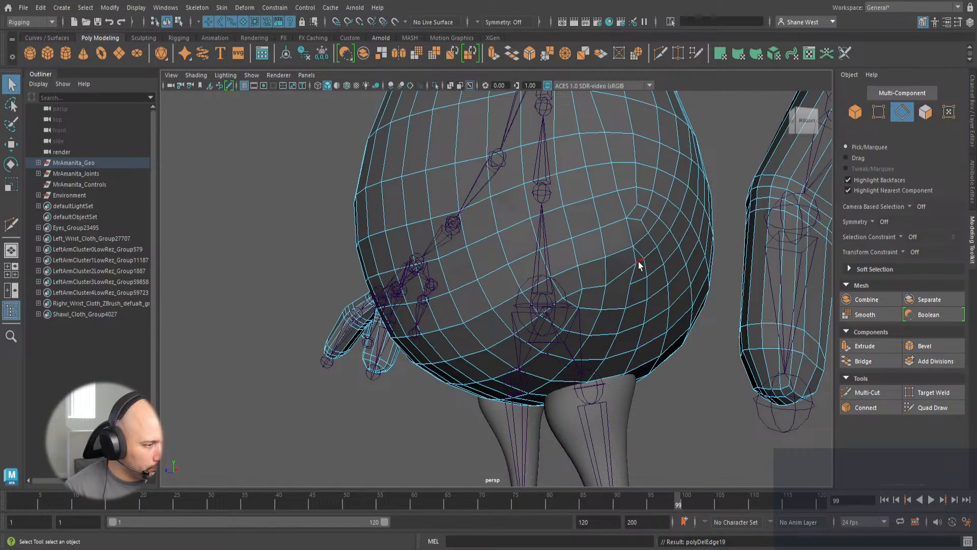
left_click(643, 289)
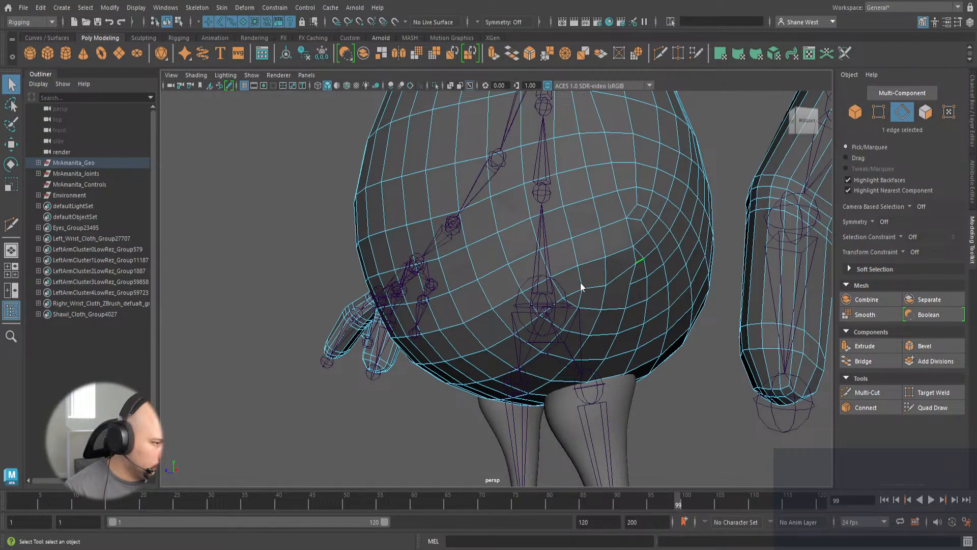
key("ctrl+Delete")
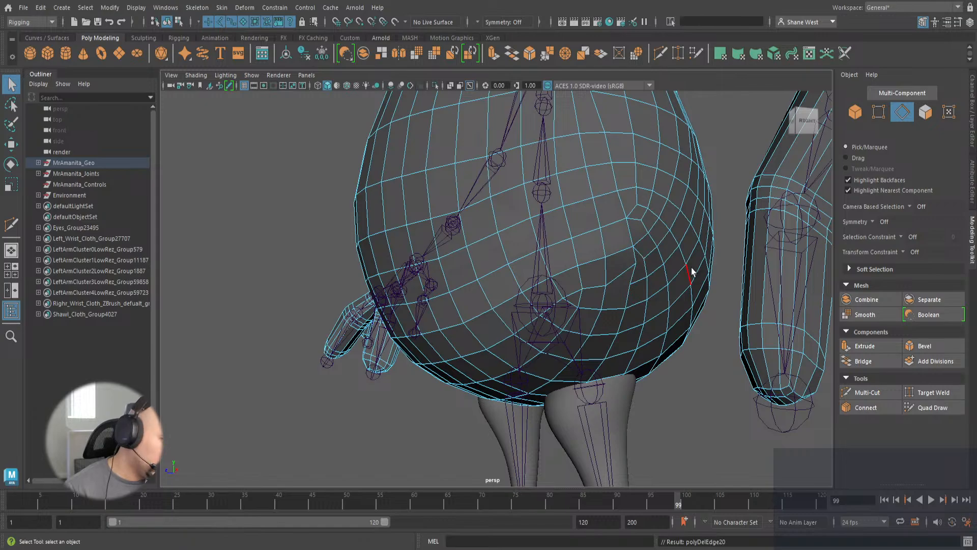
Merge the stray vertices below the right hip pole with Target Weld, and relax the area with Quad Draw.
right_click_drag(691, 272, 658, 264, "shift")
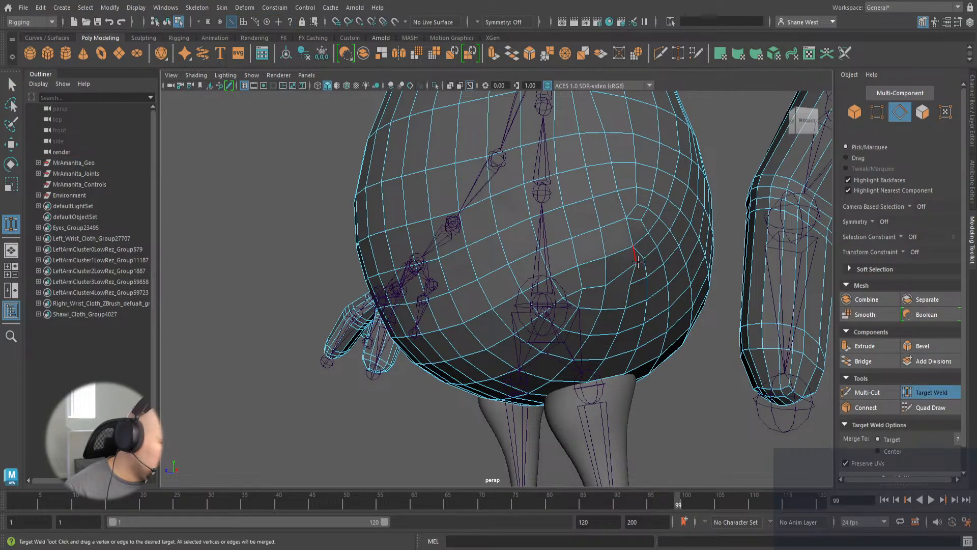
key("F9")
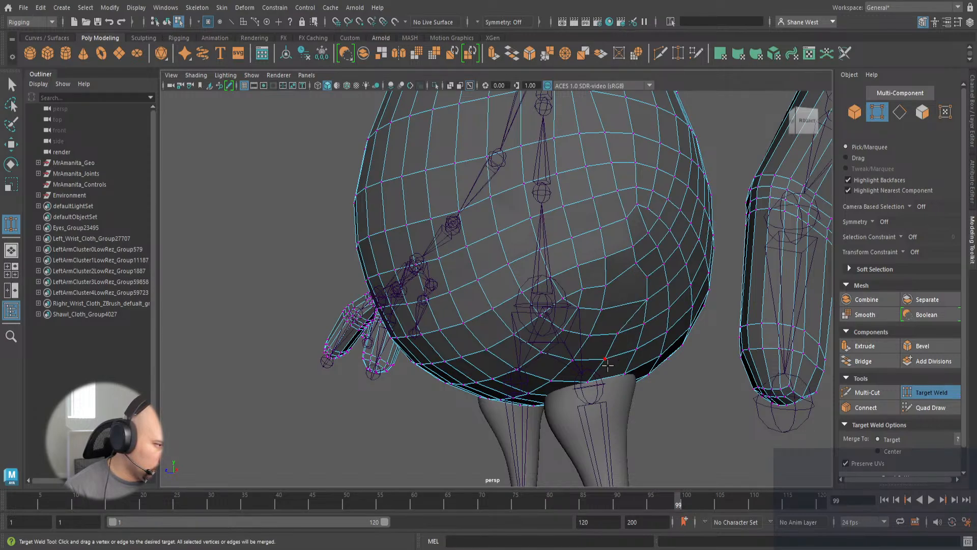
left_click(930, 408)
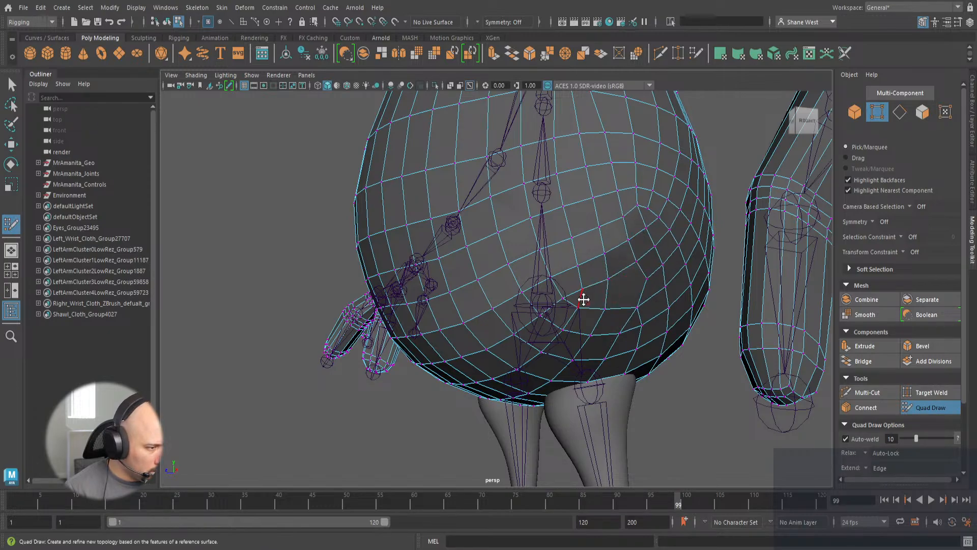
Cut a diagonal edge below the right hip pole across the two neighbouring faces toward the underside of the body.
left_click(862, 393)
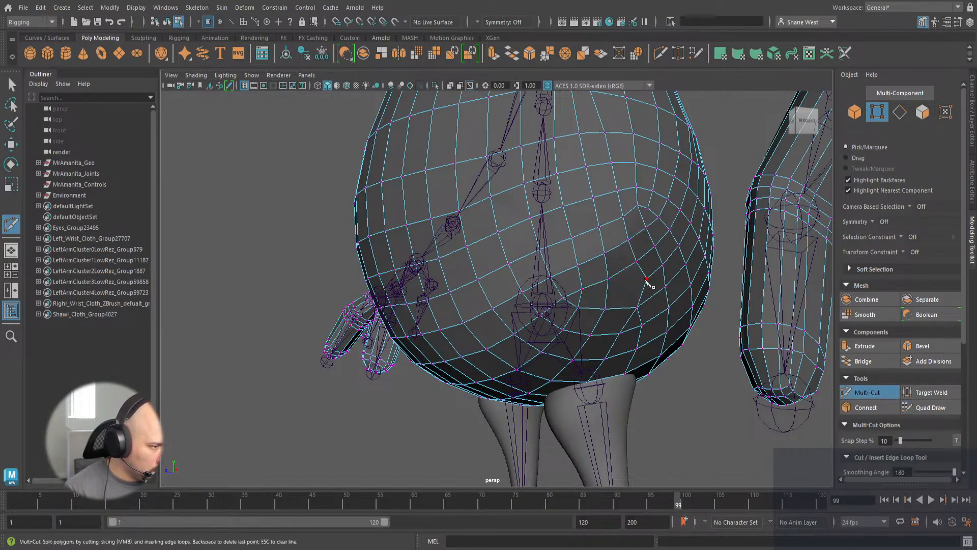
left_click(646, 278)
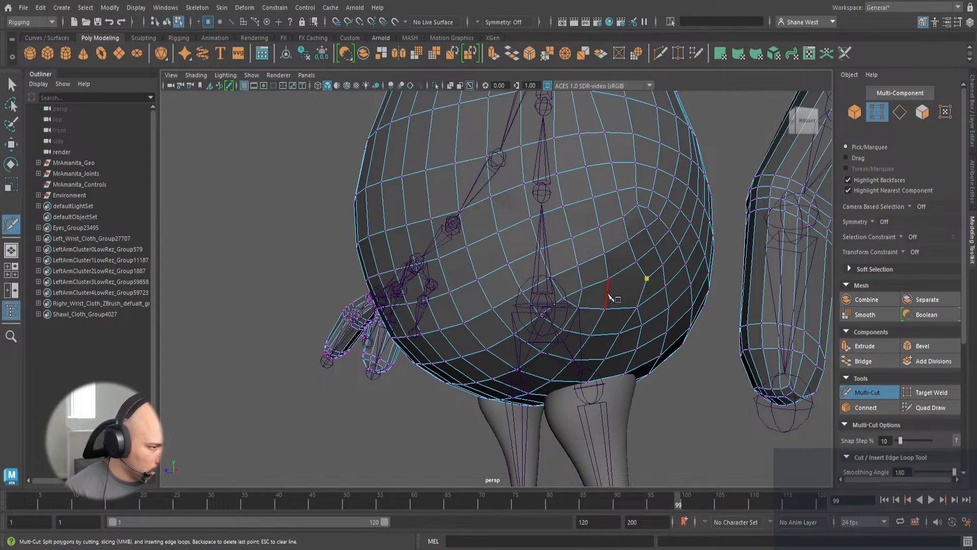
left_click(579, 307)
right_click(624, 308)
left_click(642, 324)
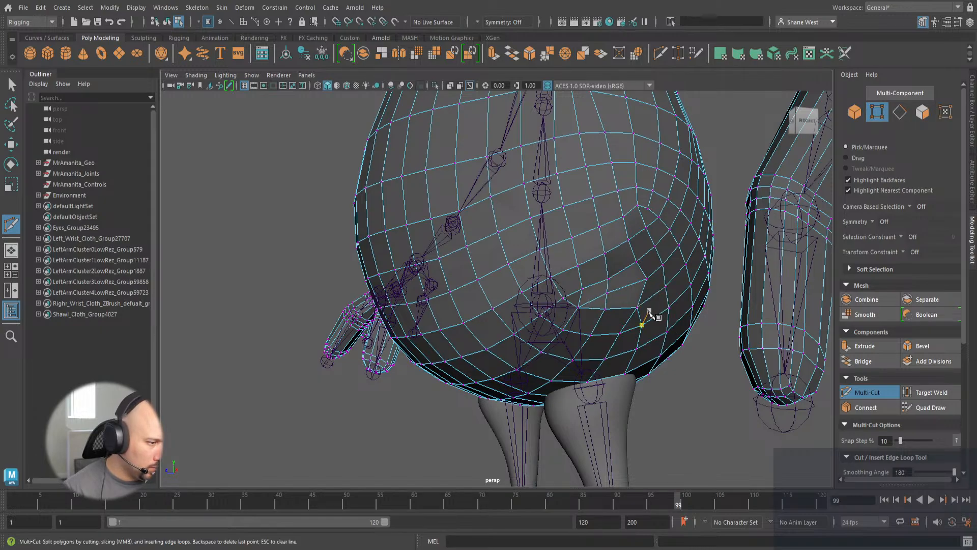
Relax the mesh with Quad Draw around the right hip pole, down the recut area and across the side of the belly.
key("ctrl+shift+q")
mouse_move(632, 285)
left_mouse_down("shift")
mouse_move(640, 276)
mouse_move(635, 306)
mouse_move(652, 218)
mouse_move(663, 227)
mouse_move(670, 190)
mouse_move(688, 208)
mouse_move(659, 181)
mouse_move(682, 284)
mouse_move(640, 285)
mouse_move(612, 351)
left_mouse_up("shift")
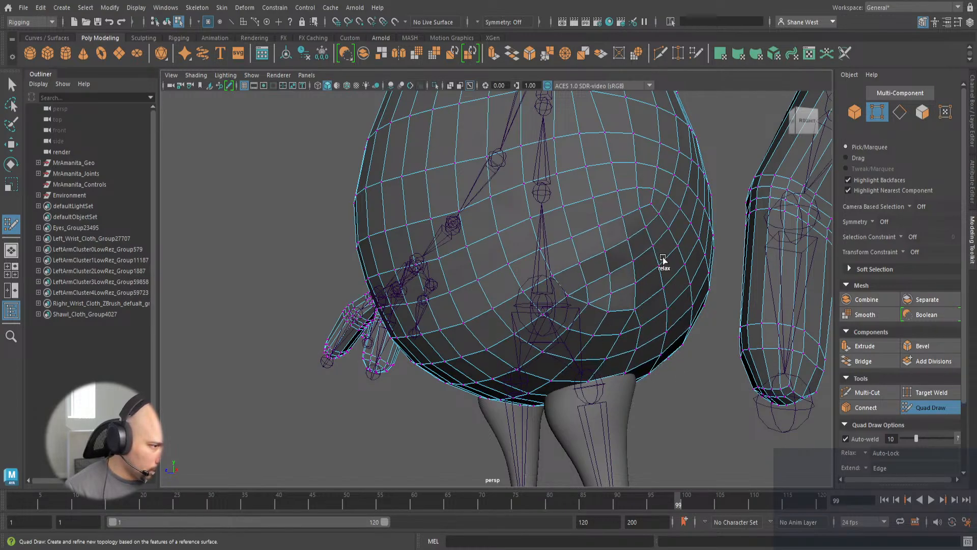
left_click_drag(663, 259, 648, 148, "shift")
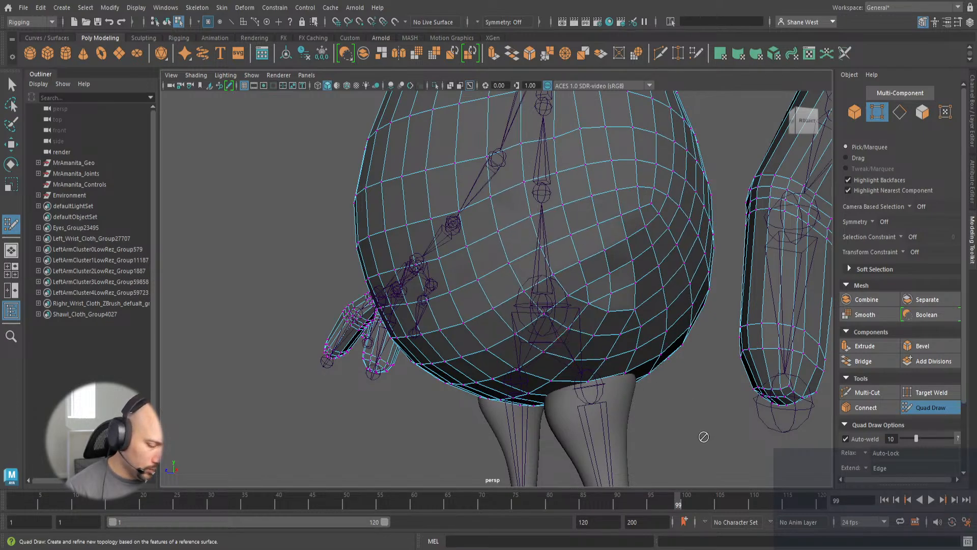
mouse_move(704, 437)
left_mouse_down("alt")
mouse_move(670, 432)
mouse_move(704, 436)
left_mouse_up("alt")
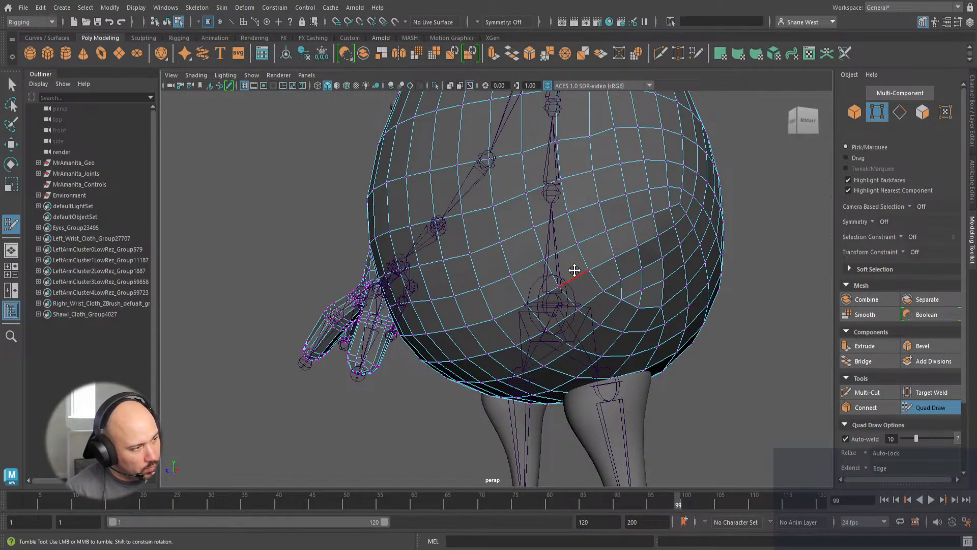
mouse_move(598, 153)
left_mouse_down("shift")
mouse_move(583, 157)
mouse_move(659, 197)
mouse_move(502, 153)
mouse_move(369, 198)
left_mouse_up("shift")
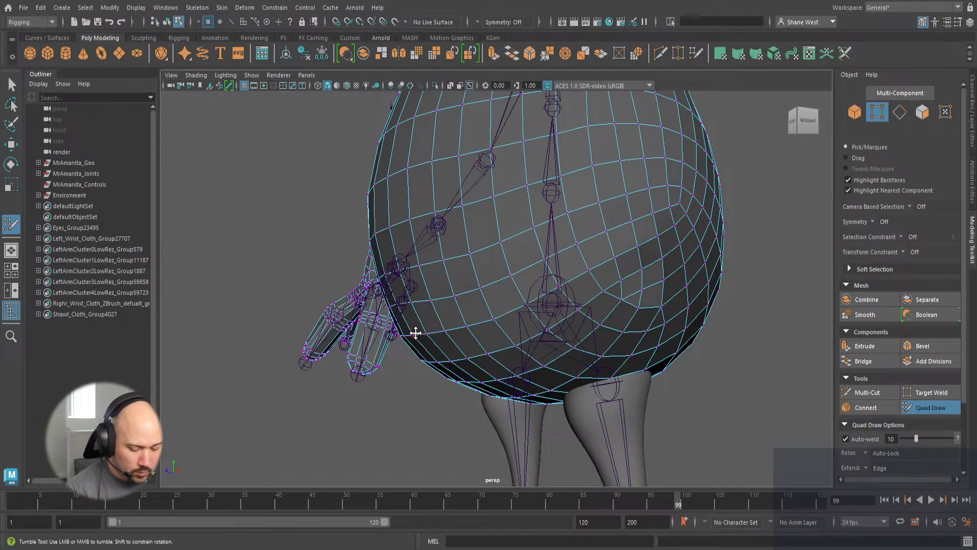
Turn on the smooth mesh preview for the body, return to object selection mode and clear the selection.
key("3")
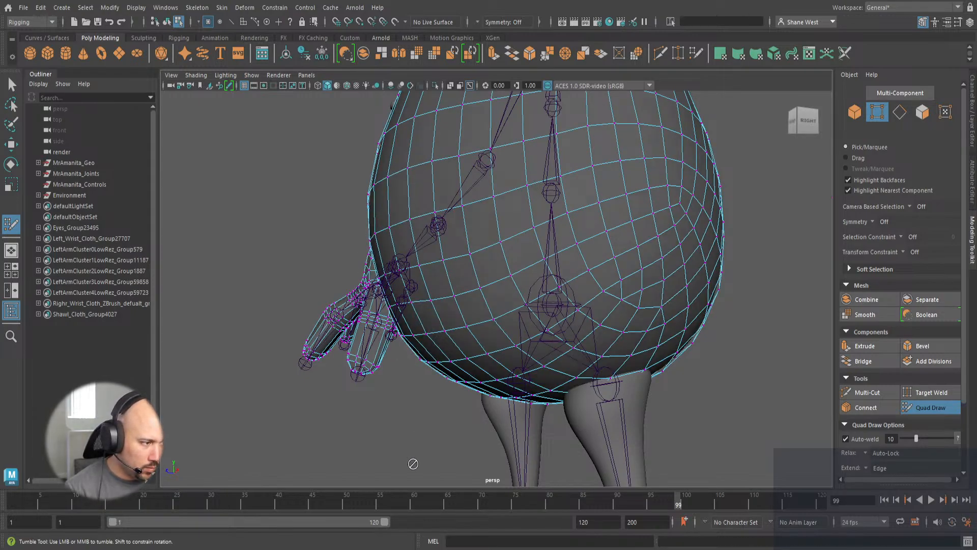
key("q")
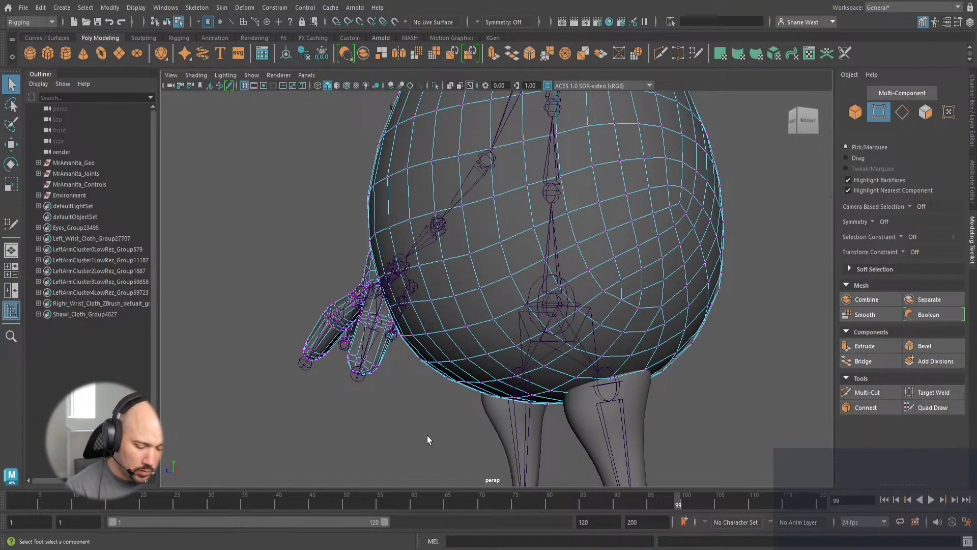
mouse_move(428, 437)
left_mouse_down("alt")
mouse_move(562, 423)
mouse_move(642, 432)
mouse_move(563, 426)
mouse_move(437, 437)
mouse_move(459, 426)
mouse_move(343, 417)
mouse_move(365, 412)
mouse_move(345, 394)
mouse_move(279, 408)
mouse_move(51, 409)
mouse_move(452, 441)
left_mouse_up("alt")
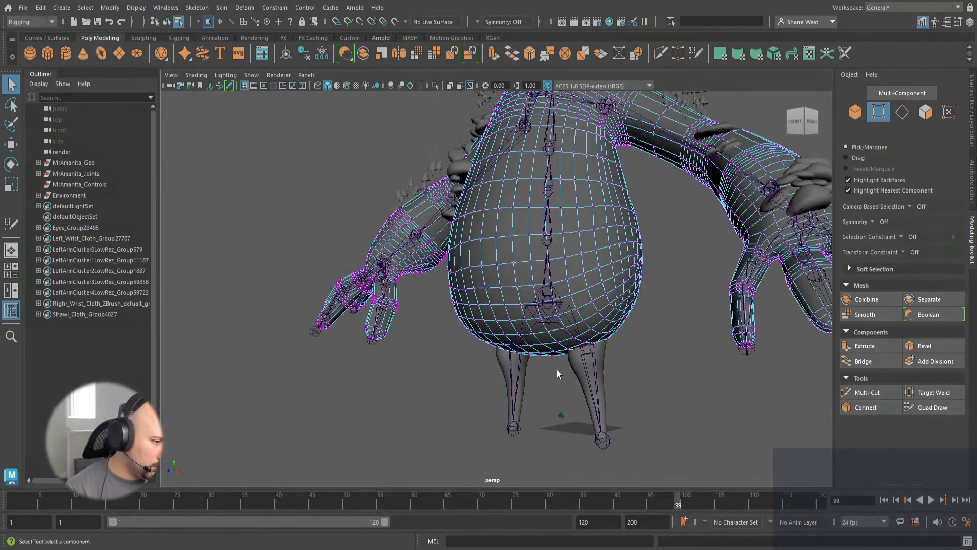
key("F8")
left_click(444, 415)
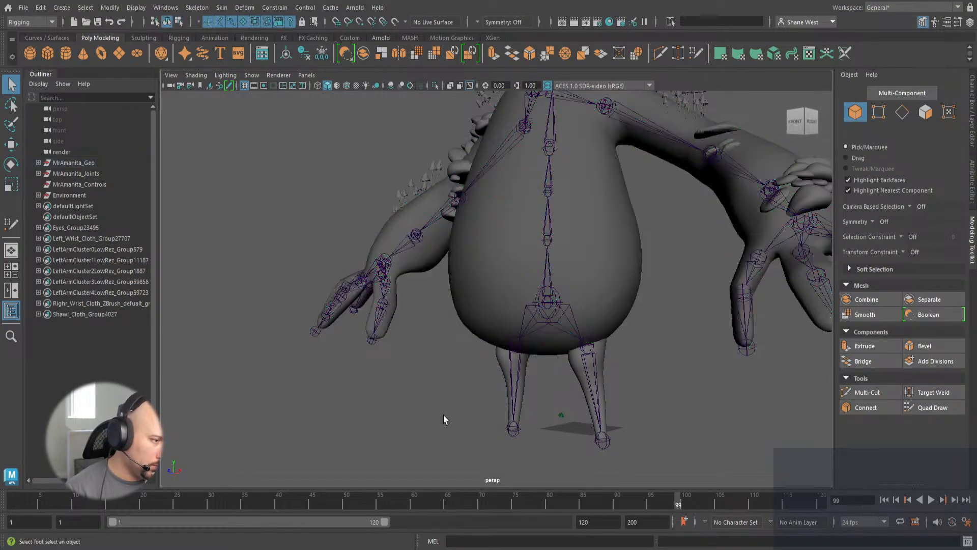
Examine the smoothed body's shape and edge flow from the front, side and below, with the mesh both selected and deselected.
left_click_drag(474, 409, 517, 405, "alt")
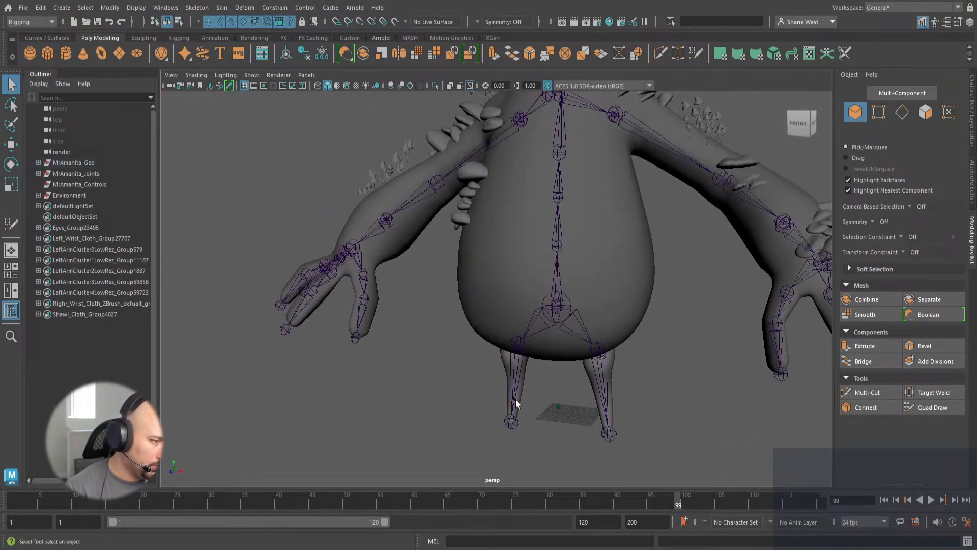
left_click(580, 362)
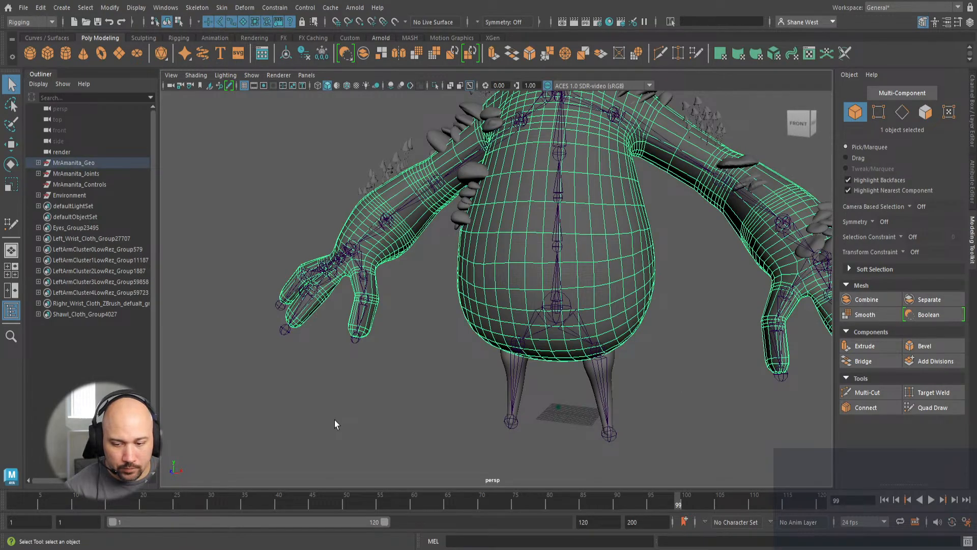
right_click_drag(442, 391, 285, 389, "alt")
left_click(414, 413)
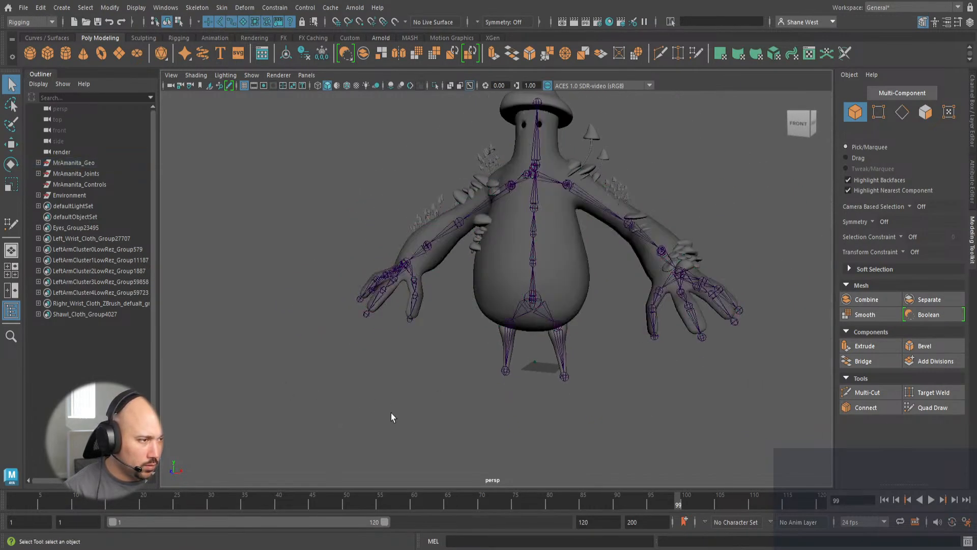
left_click_drag(391, 414, 524, 282, "alt")
left_click(523, 280)
left_click_drag(467, 374, 356, 351, "alt")
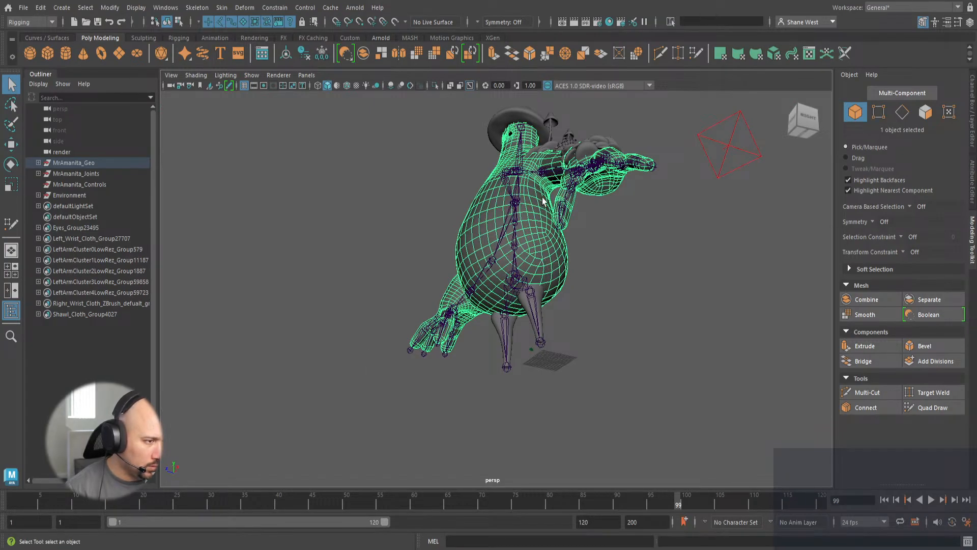
left_click_drag(435, 361, 494, 434, "alt")
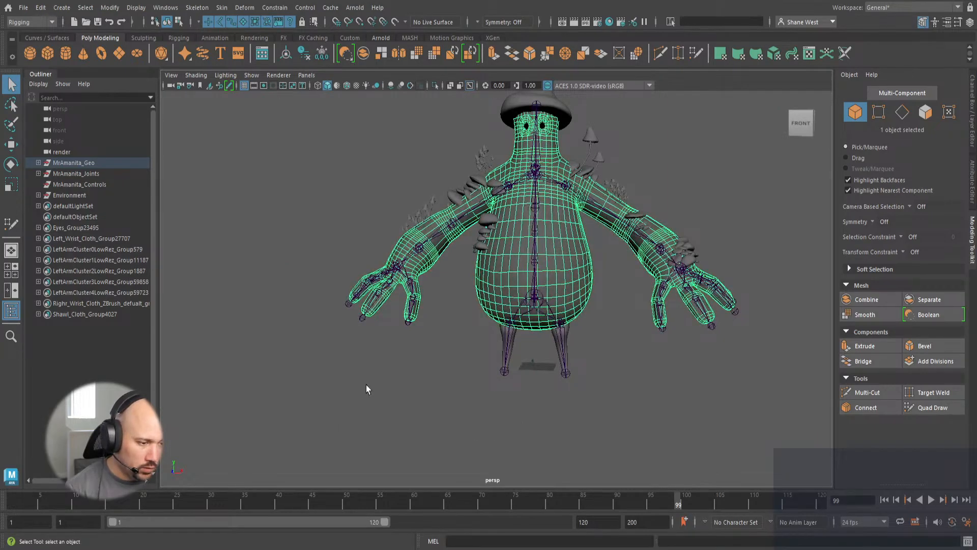
left_click(372, 399)
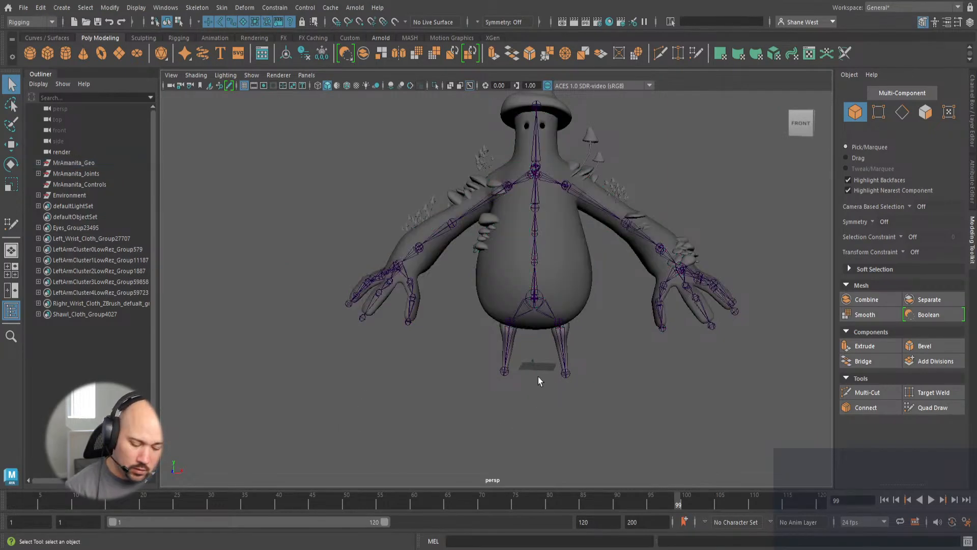
left_click_drag(539, 377, 613, 366, "alt")
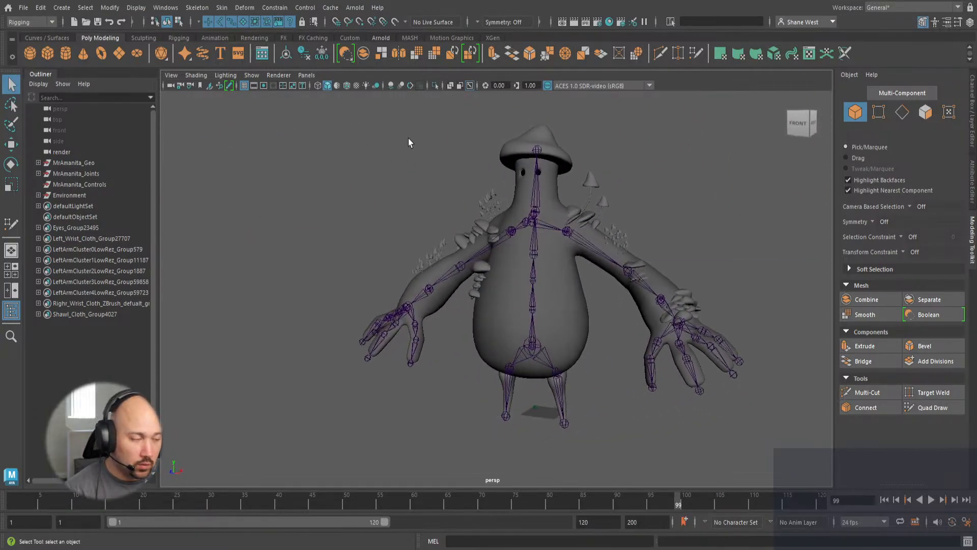
left_click(558, 310)
left_click_drag(558, 309, 479, 372, "alt")
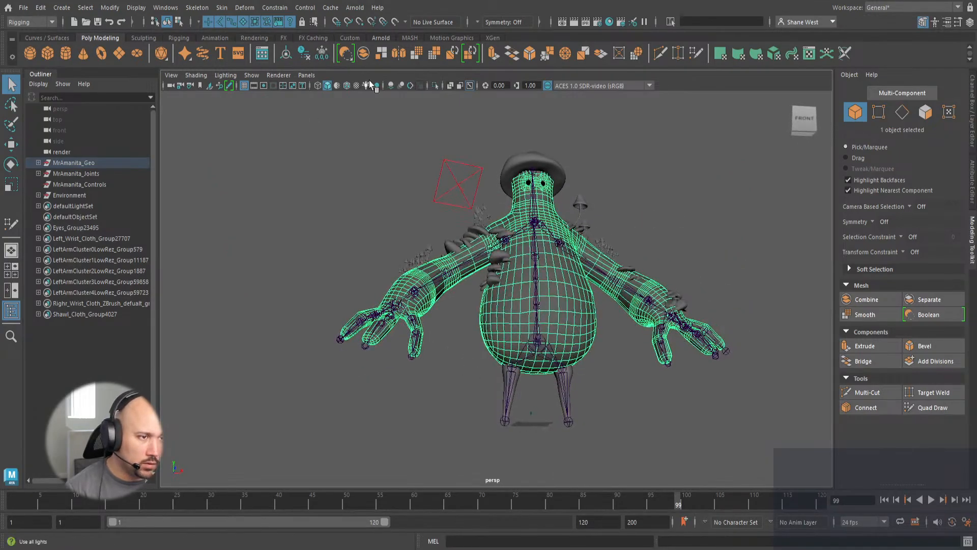
Deselect the body and briefly show the textured display to examine the character, returning to plain shading.
left_click(356, 93)
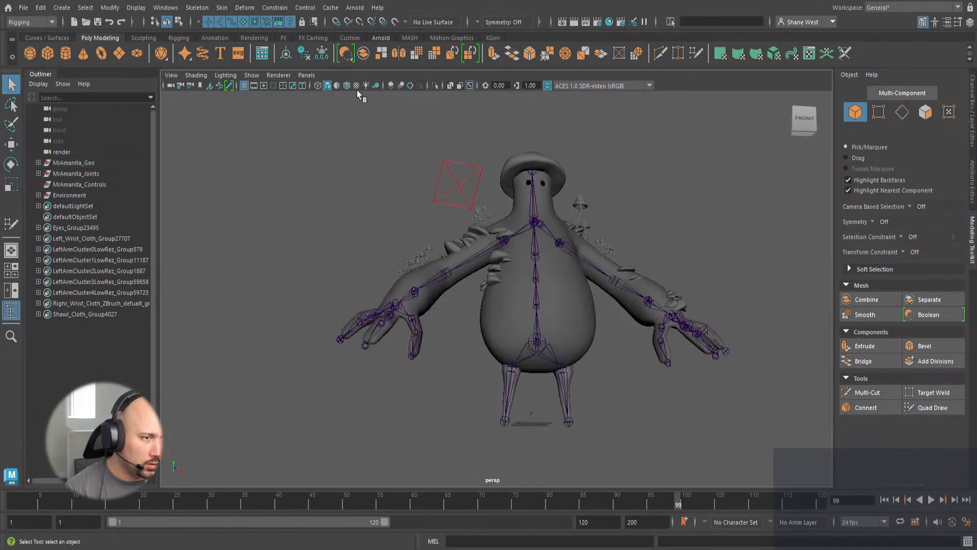
left_click(356, 90)
left_click_drag(361, 167, 0, 204, "alt")
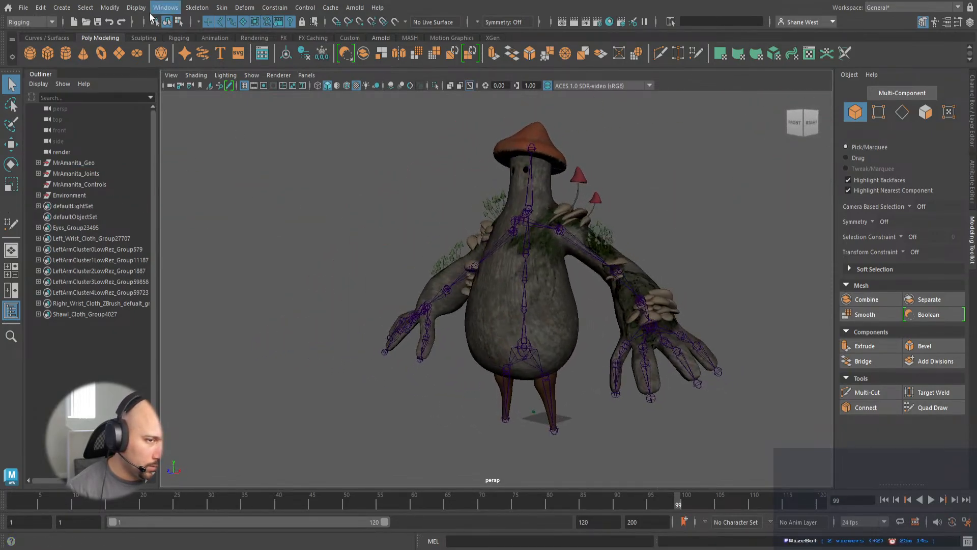
left_click(357, 85)
left_click_drag(433, 272, 382, 224, "alt")
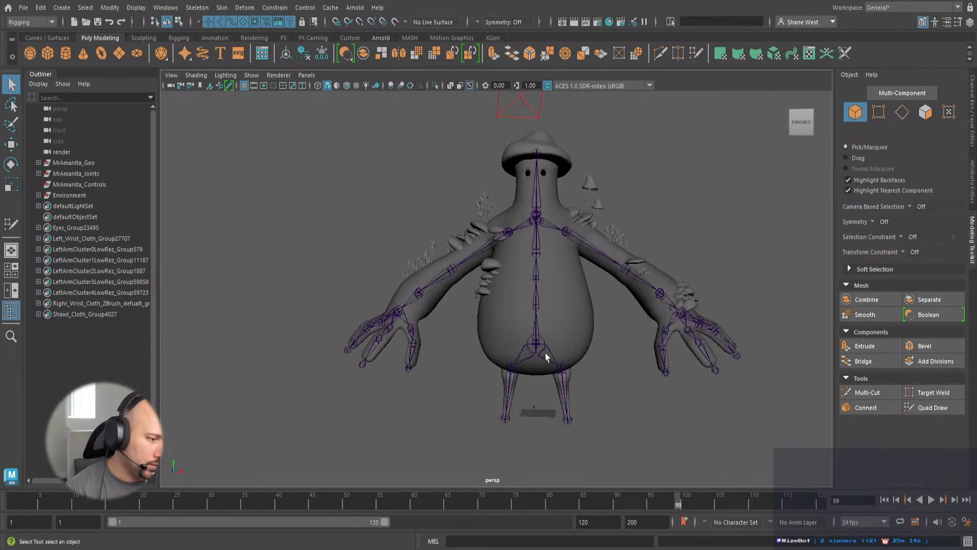
right_click_drag(478, 346, 514, 342, "alt")
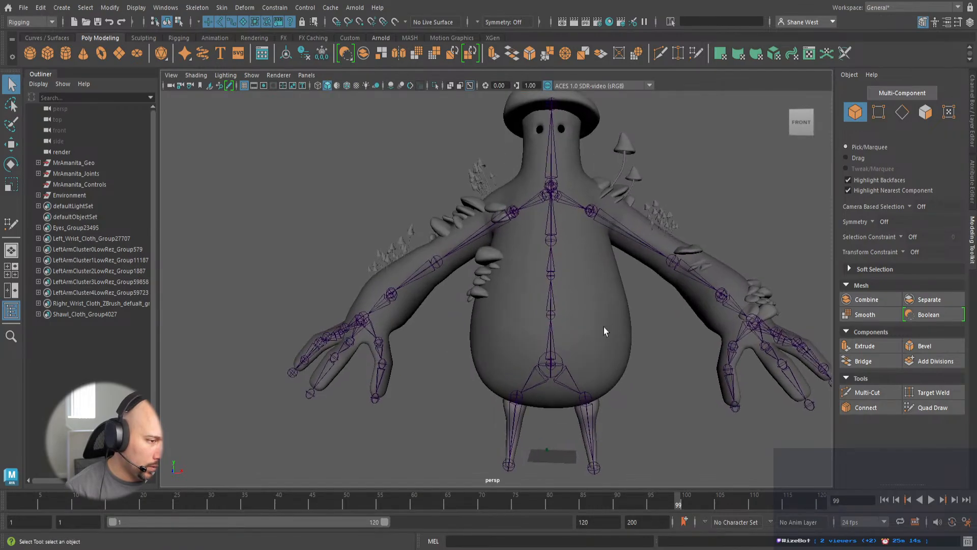
Select all joints matching *bind, add the body mesh to the selection, bind the skin and clear the selection.
left_click(605, 330)
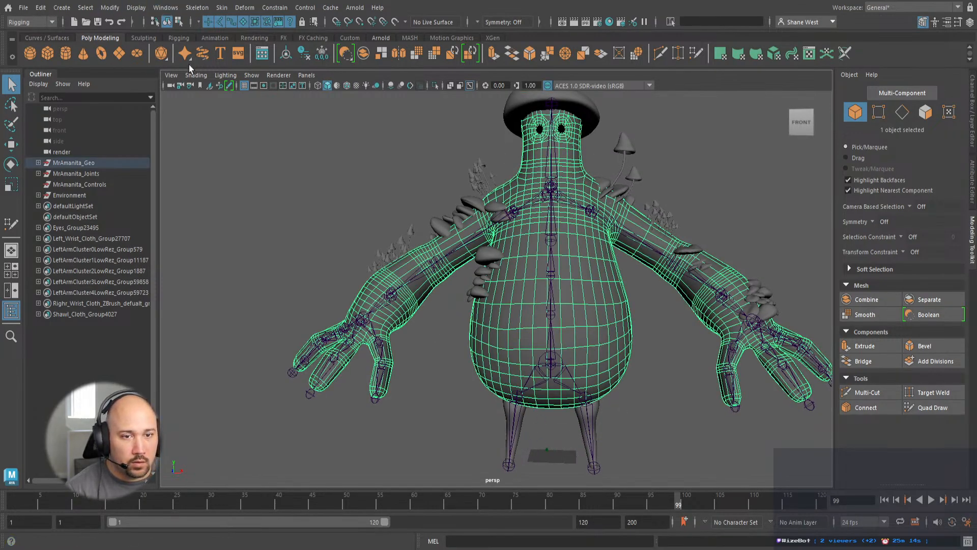
left_click(687, 21)
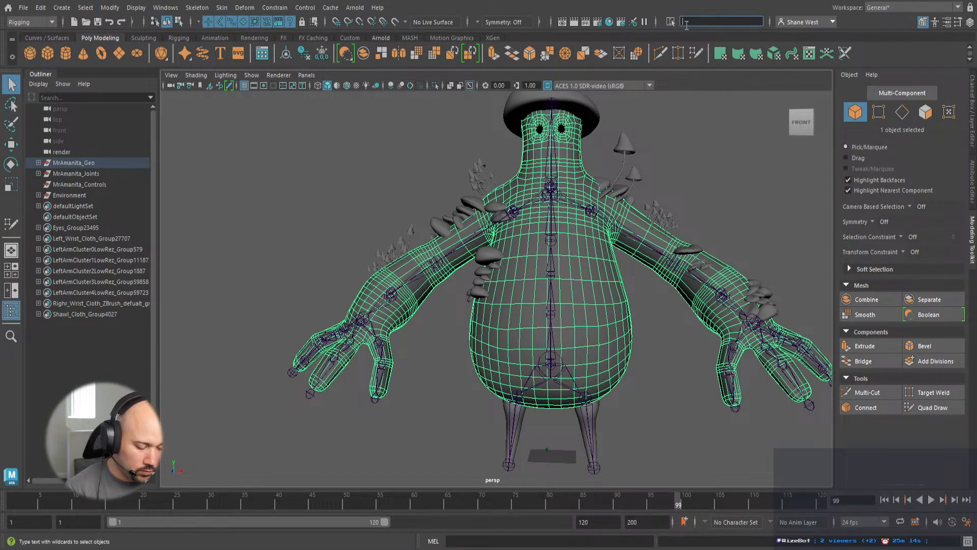
type("*bind")
key("Return")
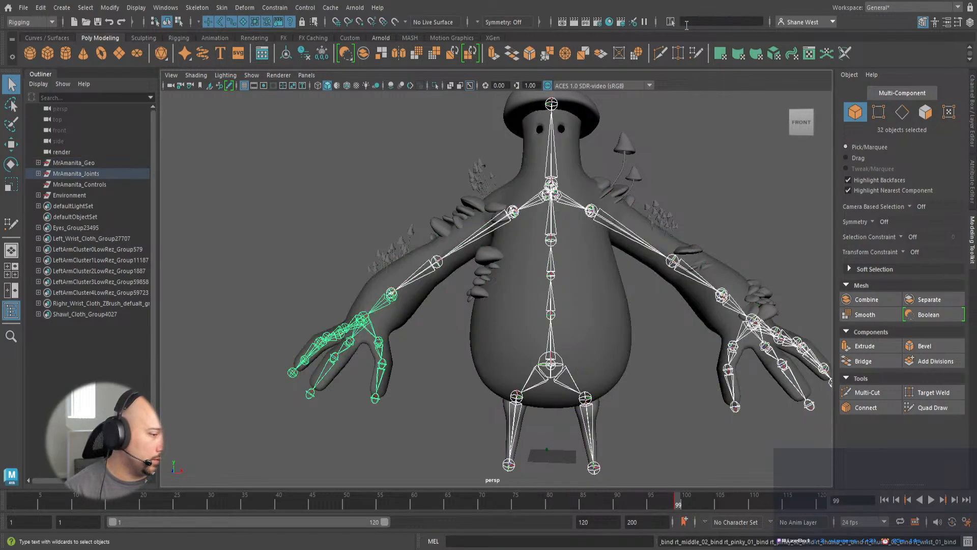
left_click(593, 306, "shift")
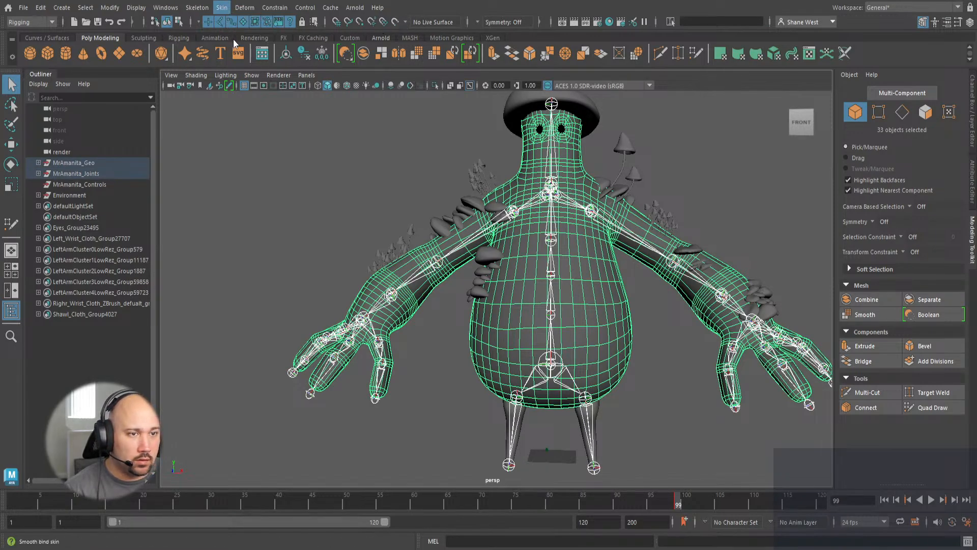
left_click(451, 447)
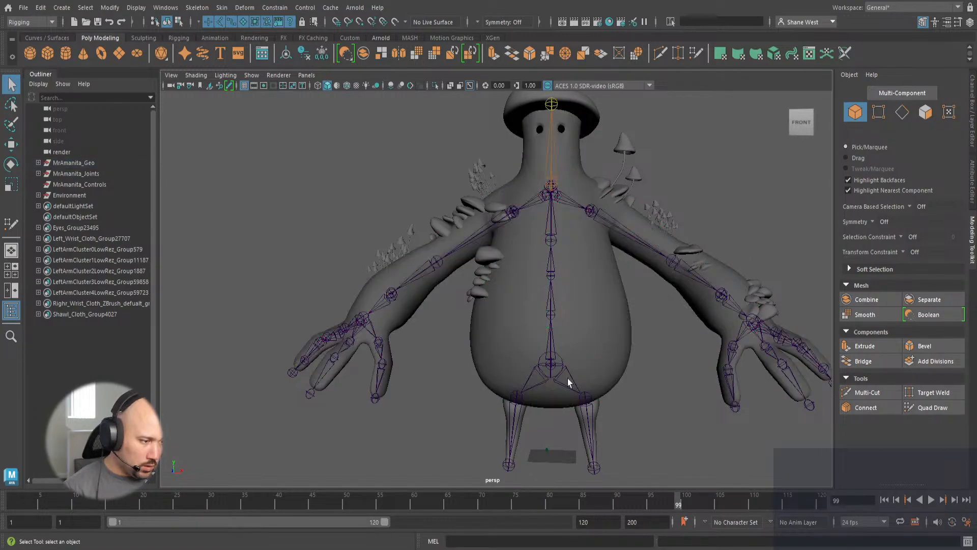
Test the body's deformation by rotating the lowest spine joint about 40 degrees around Z, undo the rotation and deselect the joint.
left_click(560, 344)
key("e")
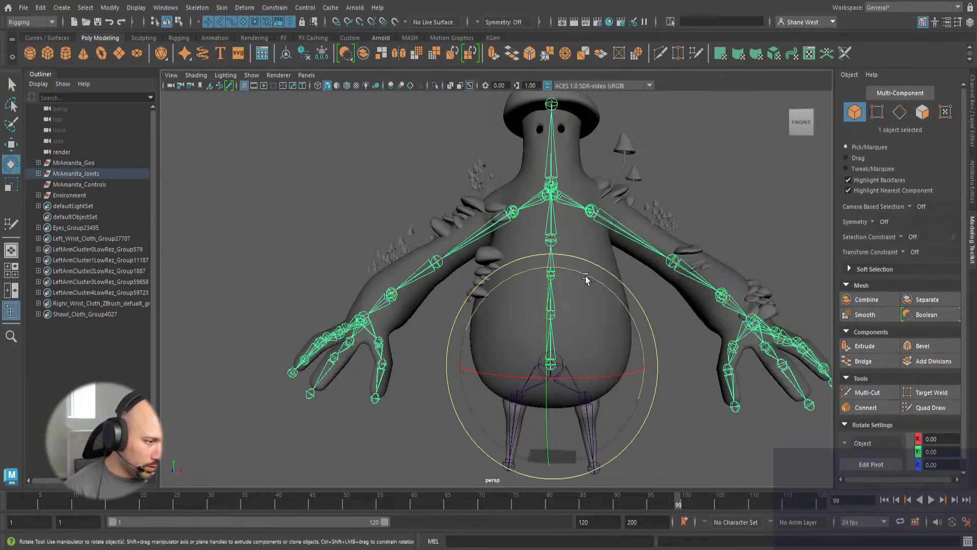
left_click_drag(584, 279, 555, 236)
left_click_drag(606, 298, 518, 248)
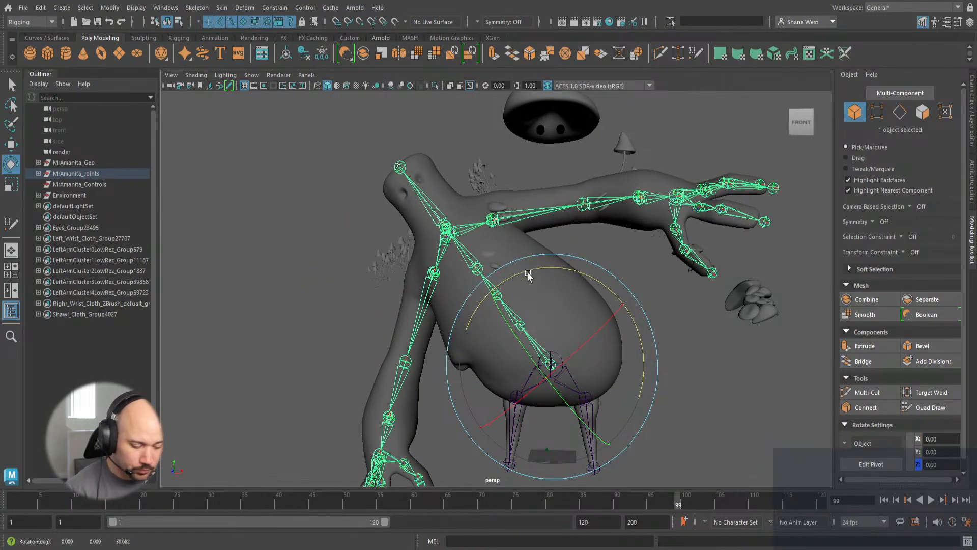
key("ctrl+z")
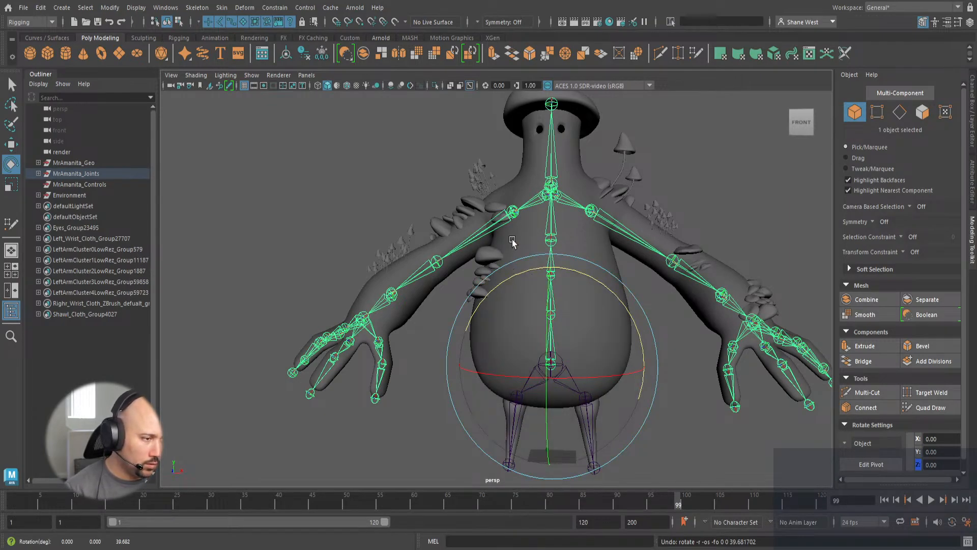
left_click(428, 356)
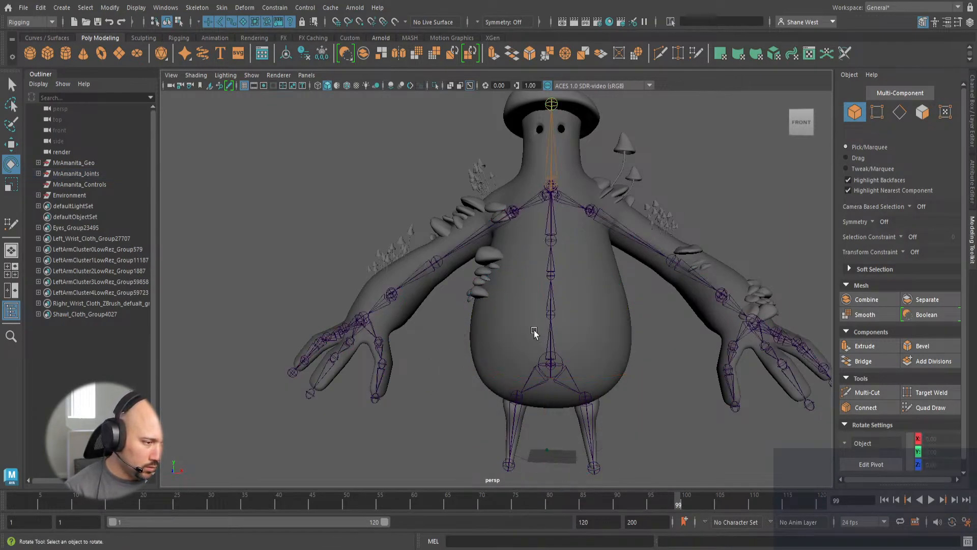
Test a sideways bend of the torso by rotating the four lowest spine joints together, and undo the rotation.
left_click(551, 339)
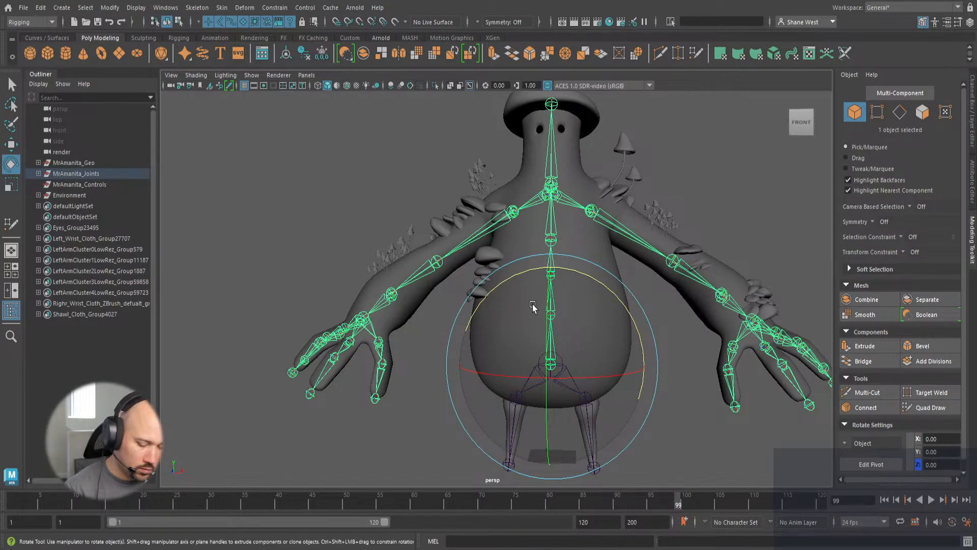
key("q")
left_click(556, 310, "shift")
left_click(554, 270, "shift")
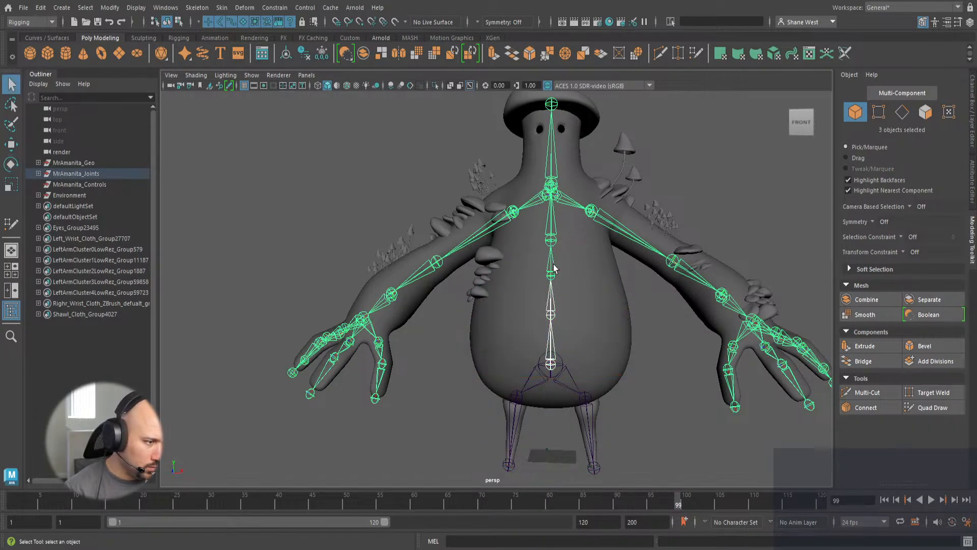
left_click(553, 236, "shift")
key("e")
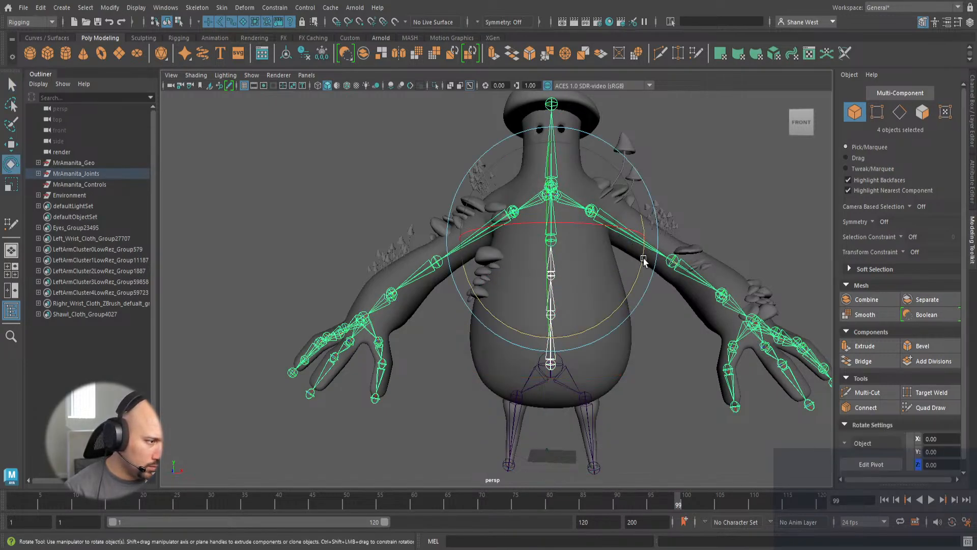
mouse_move(644, 259)
left_mouse_down()
mouse_move(635, 282)
mouse_move(633, 228)
mouse_move(631, 265)
left_mouse_up()
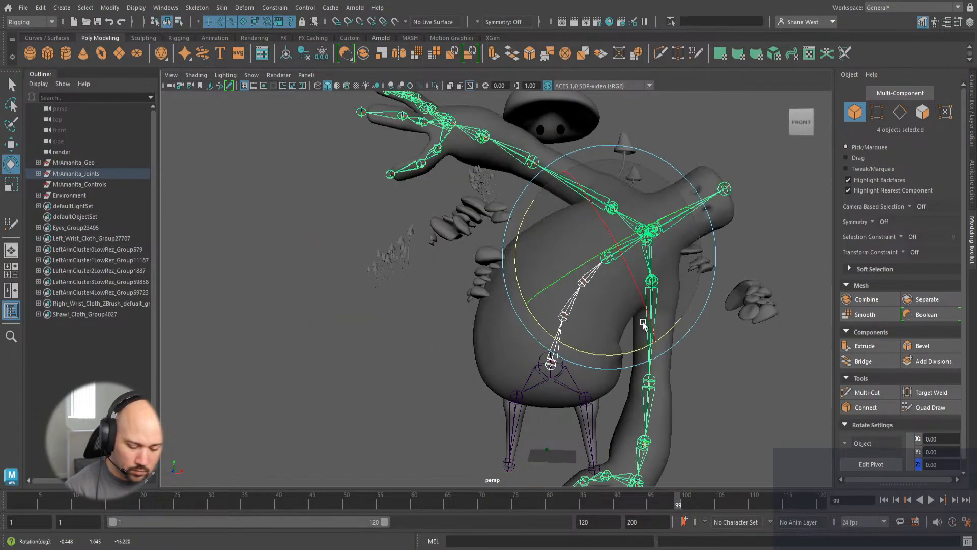
key("ctrl+z")
Clear the joint selection and save the scene.
left_click(588, 471)
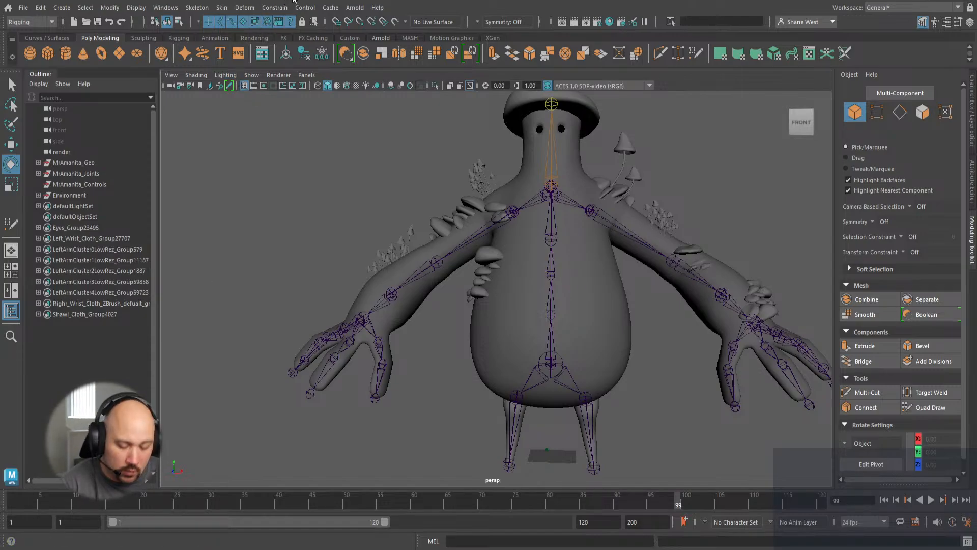
key("ctrl+s")
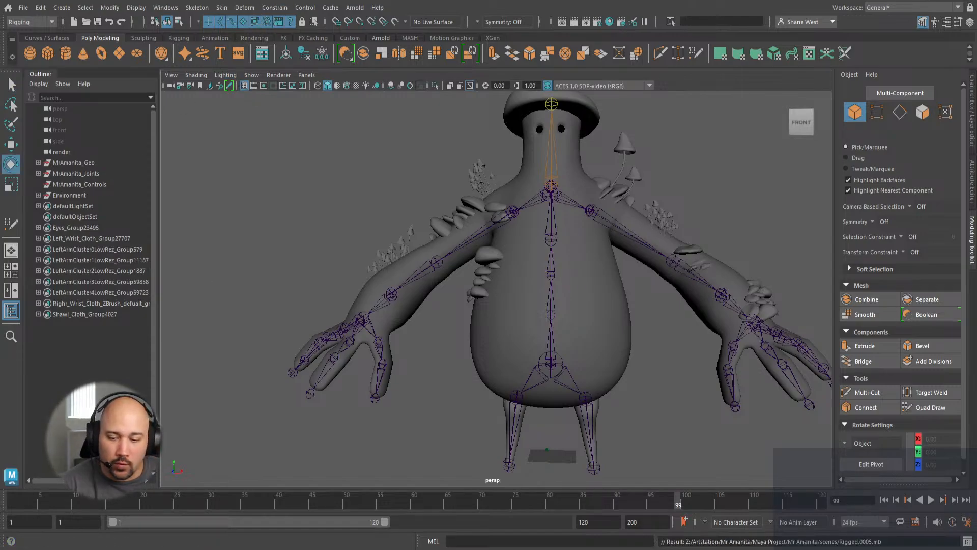
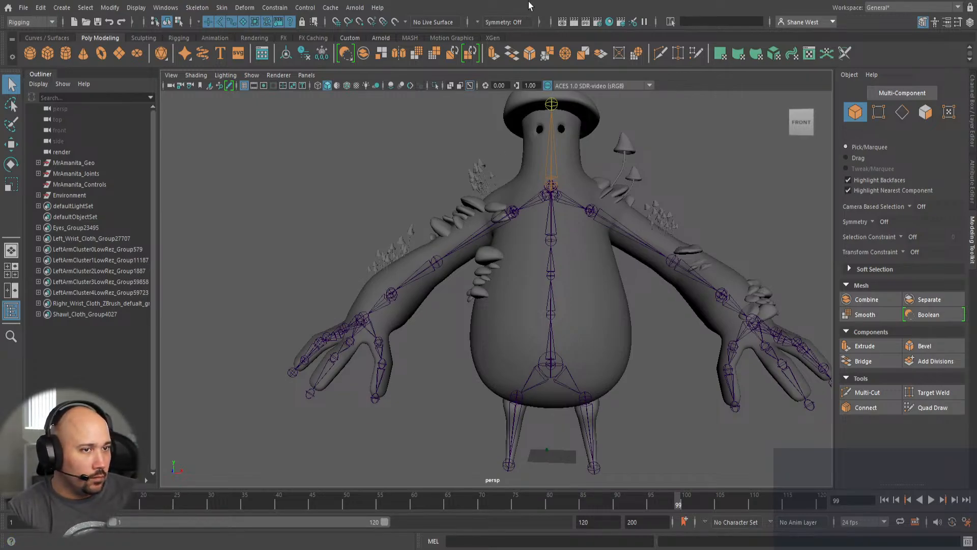
Examine the bound body, arms and joint placement from front and angled views, with the mesh both selected and deselected.
left_click_drag(228, 220, 390, 213, "alt")
middle_click_drag(398, 197, 324, 169, "alt")
right_click_drag(410, 190, 377, 187, "alt")
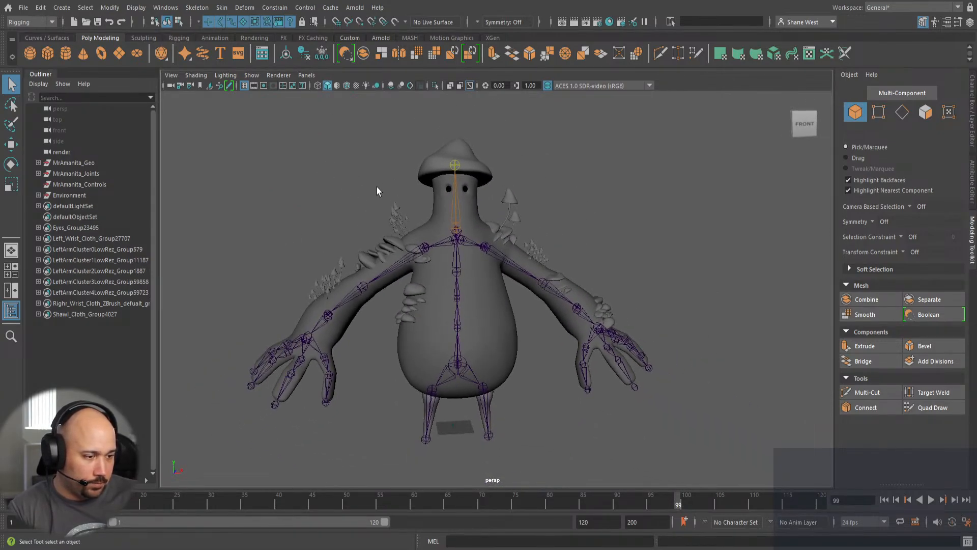
left_click_drag(376, 187, 407, 194, "alt")
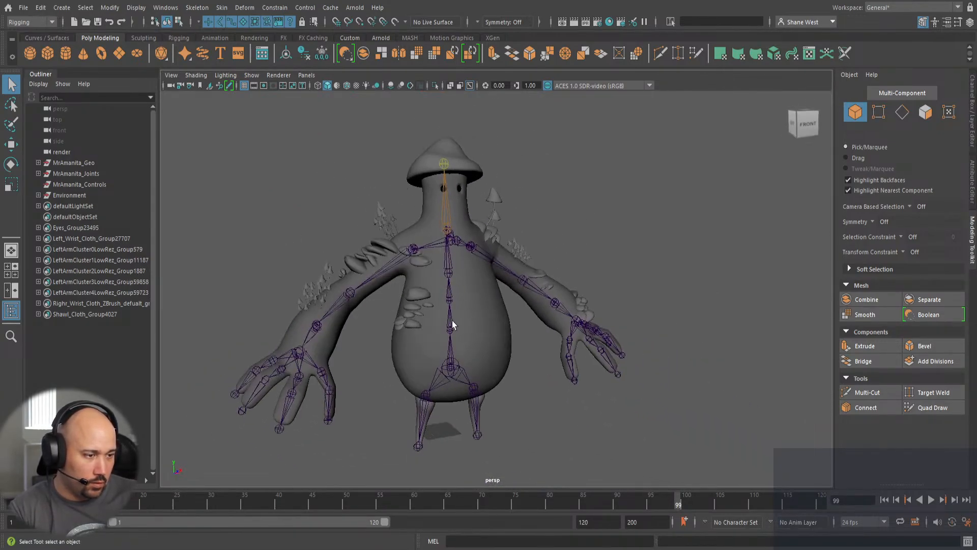
right_click_drag(347, 254, 531, 273, "alt")
left_click(481, 313)
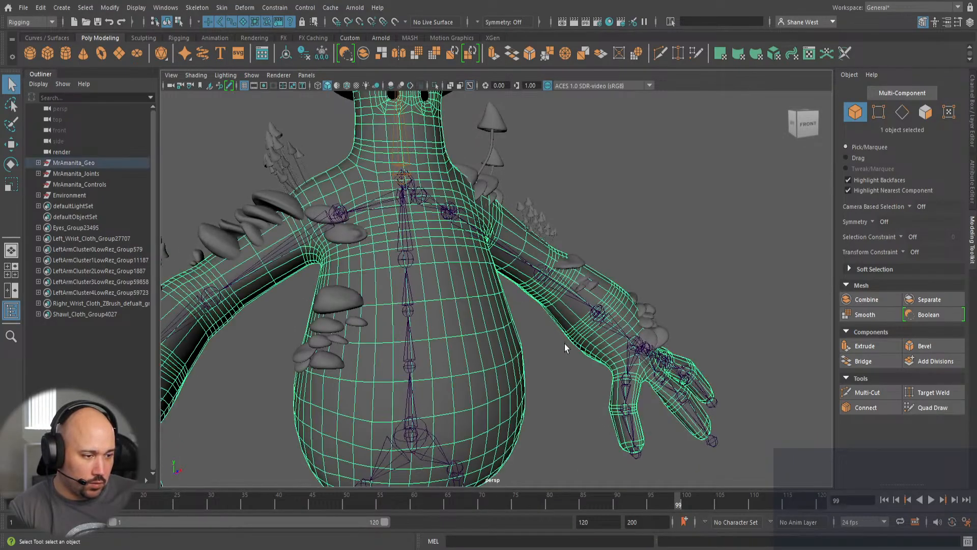
left_click_drag(566, 346, 531, 345, "alt")
left_click(568, 374)
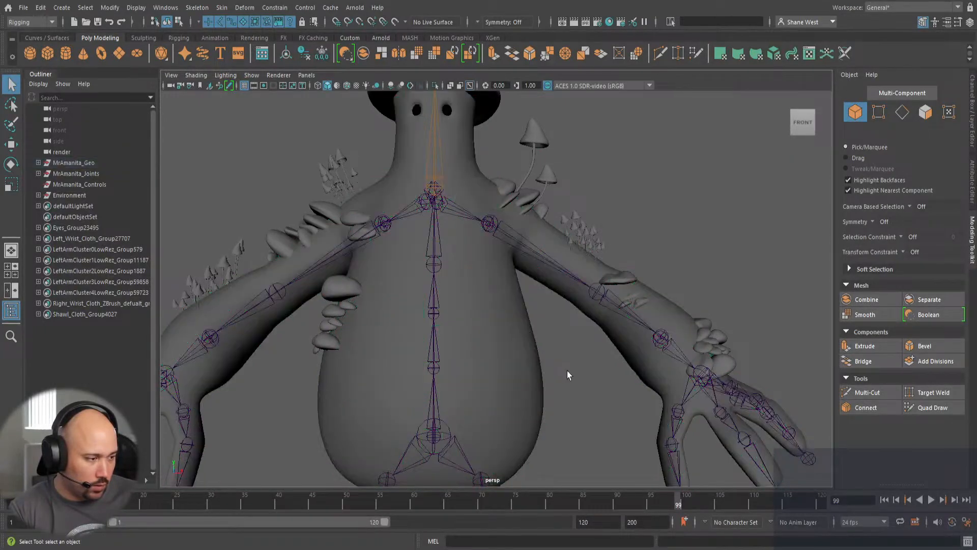
Open the Paint Skin Weights tool settings for the body mesh, move the settings window below the Outliner's node list and leave the tool.
left_click(653, 354)
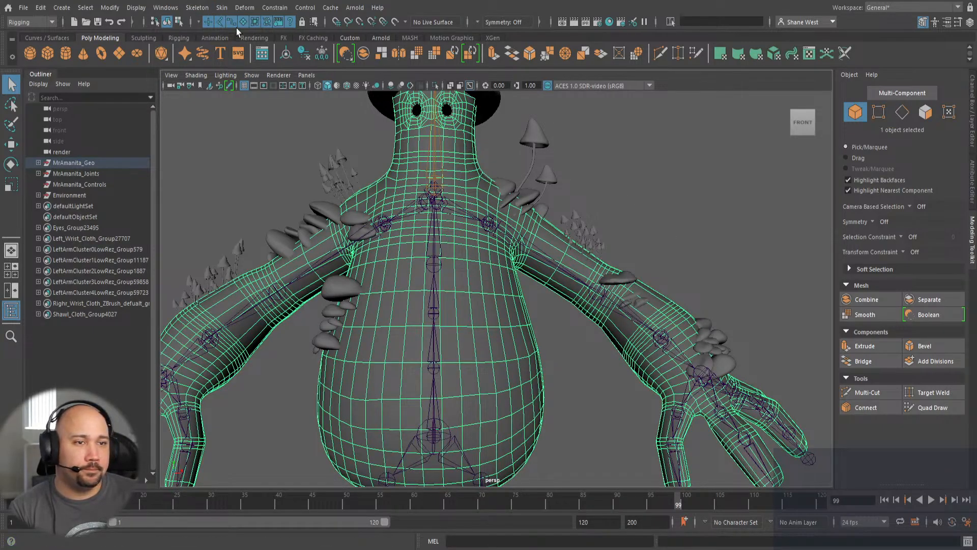
left_click(222, 7)
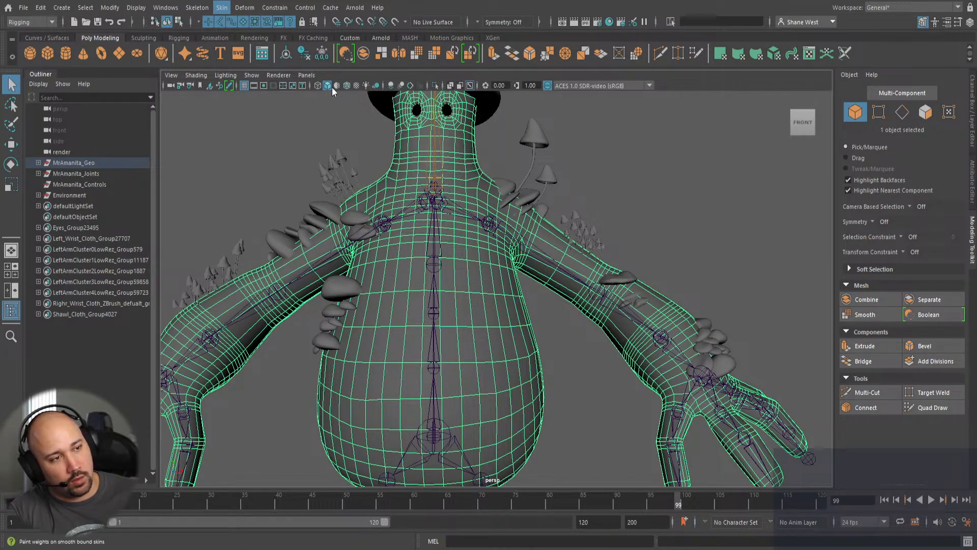
left_click(350, 85)
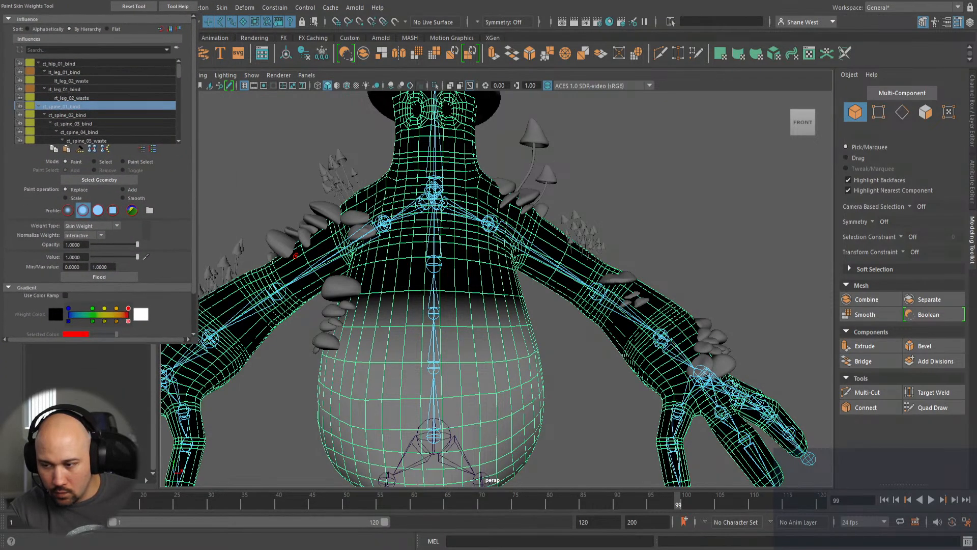
mouse_move(54, 298)
left_mouse_down()
mouse_move(72, 436)
mouse_move(96, 484)
mouse_move(54, 504)
left_mouse_up()
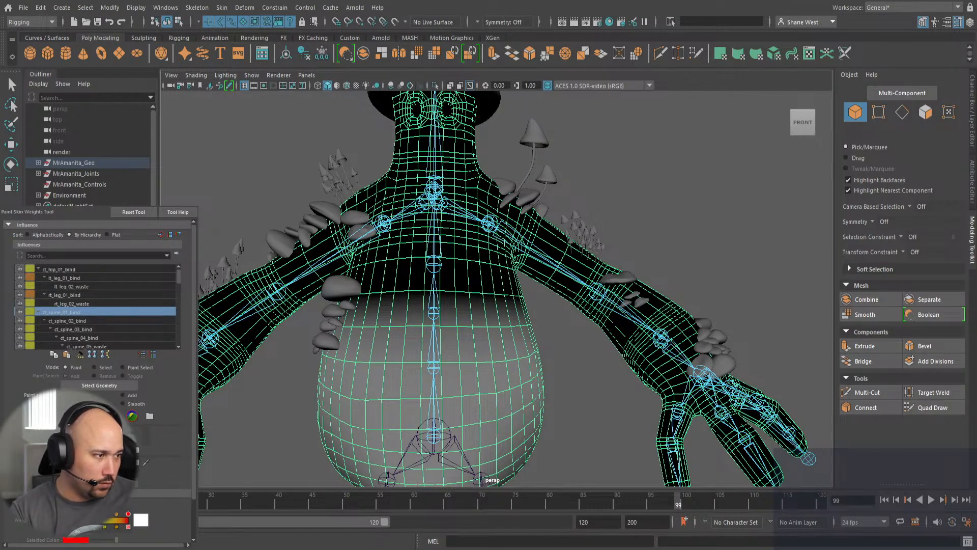
key("q")
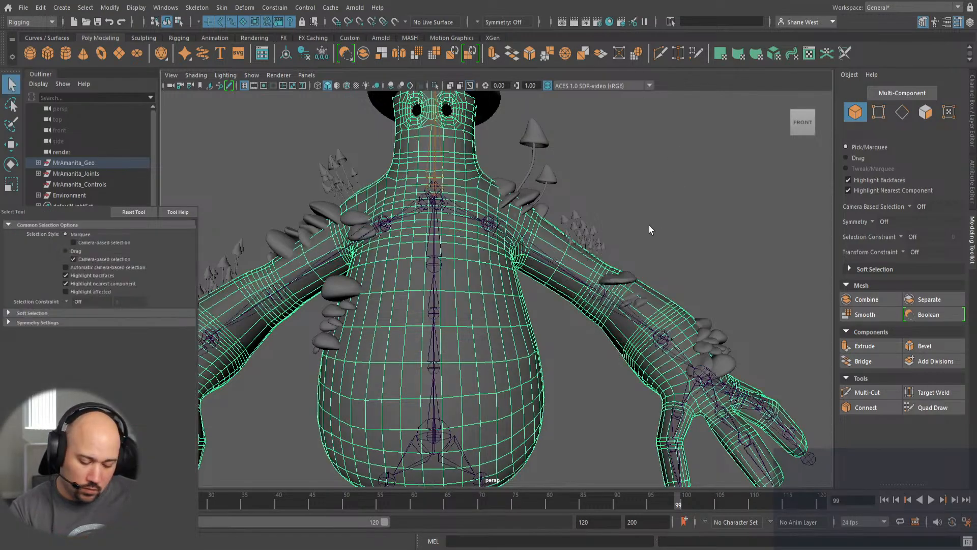
Reactivate the Paint Skin Weights tool on the body mesh, ready for work on the torso weights.
left_click_drag(631, 226, 719, 243, "alt")
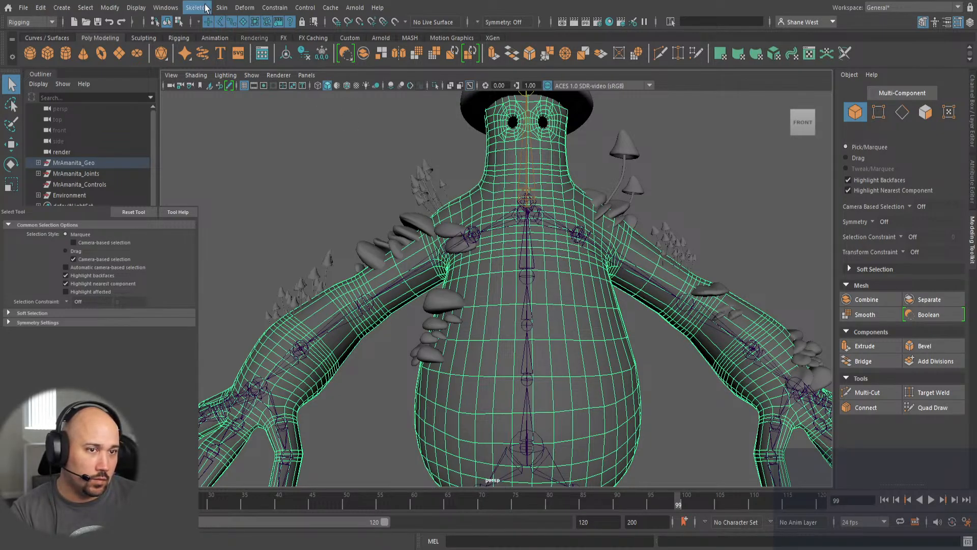
left_click(226, 9)
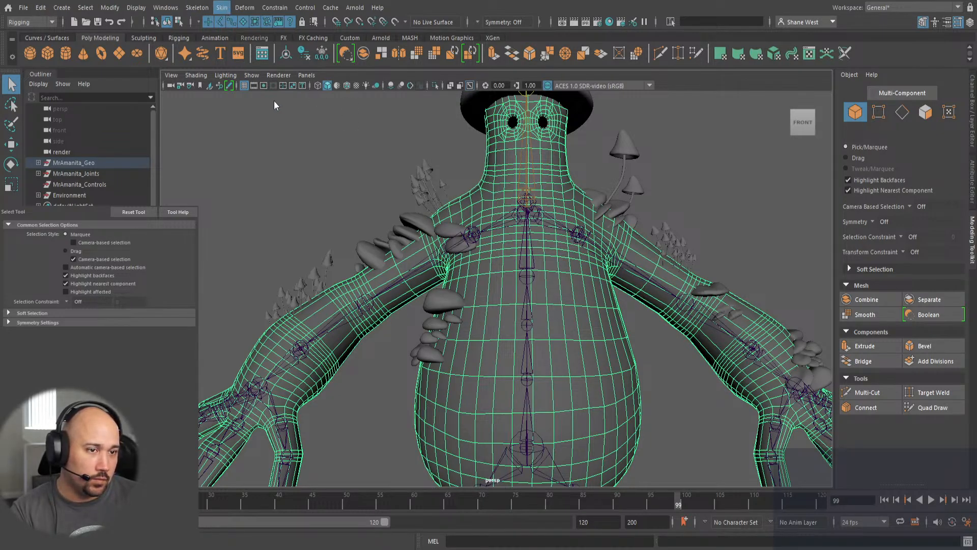
left_click(357, 90)
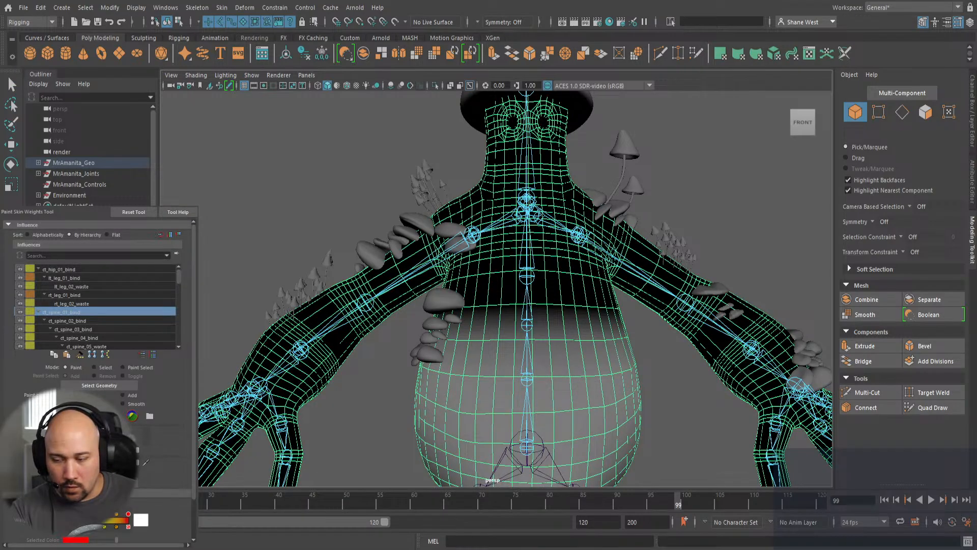
key("f")
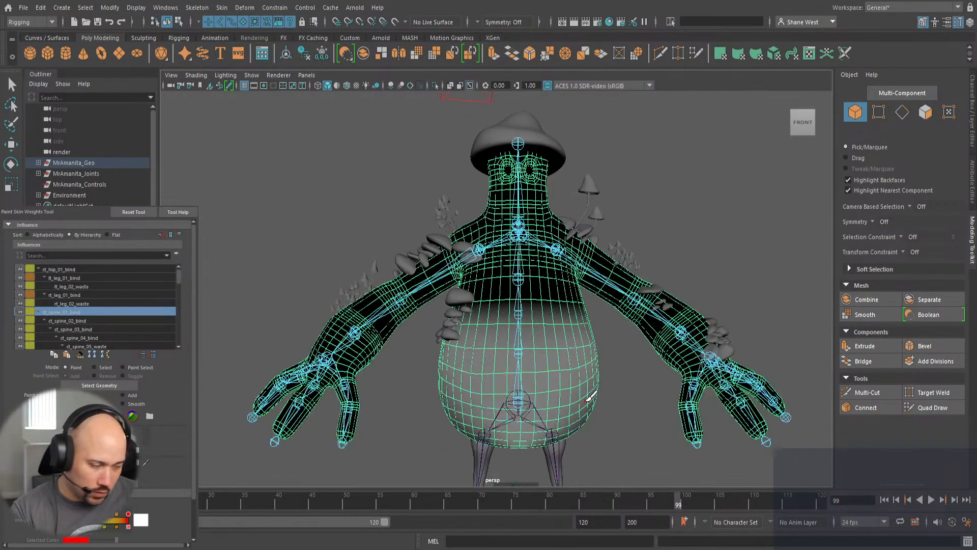
middle_click_drag(613, 413, 510, 381, "alt")
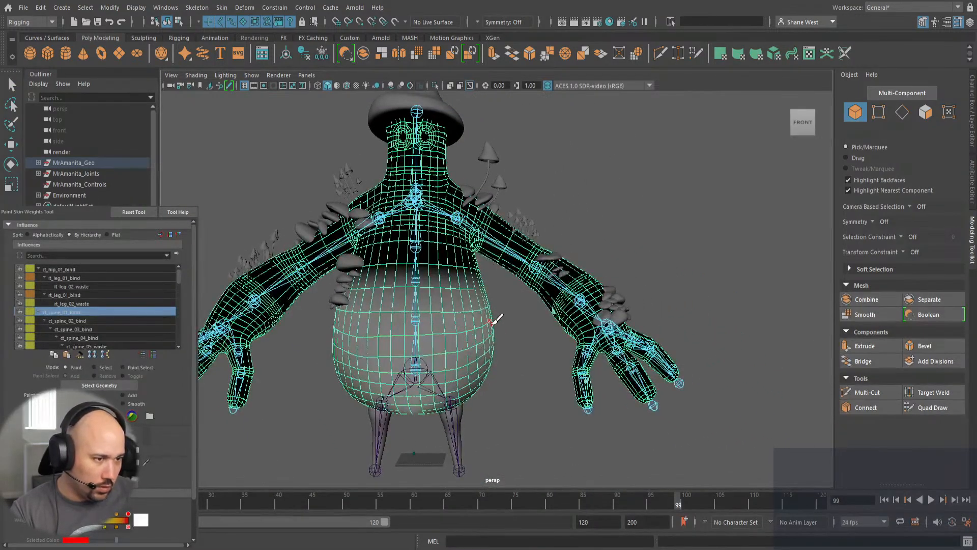
middle_click_drag(492, 323, 539, 285, "alt")
mouse_move(327, 354)
left_mouse_down("alt")
mouse_move(335, 356)
mouse_move(328, 344)
left_mouse_up("alt")
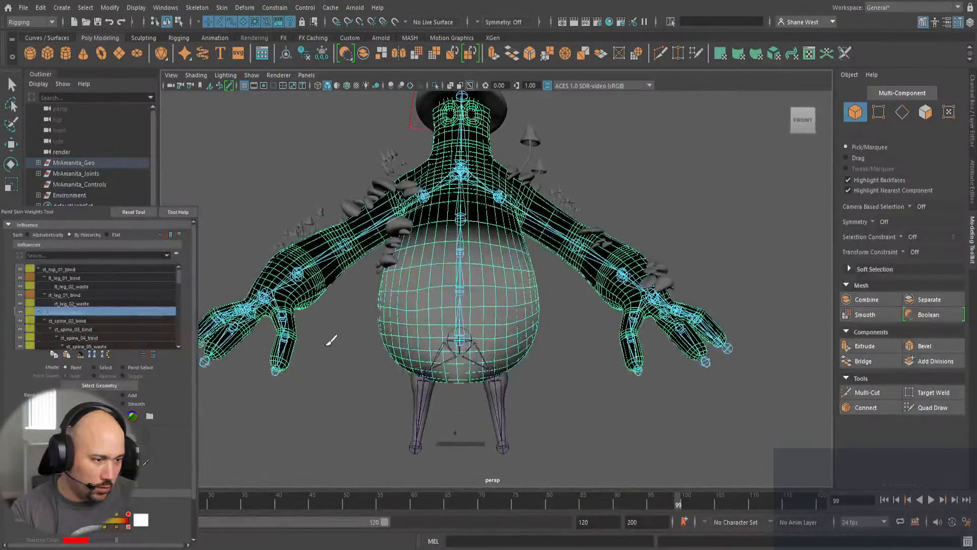
right_click_drag(332, 341, 431, 370, "alt")
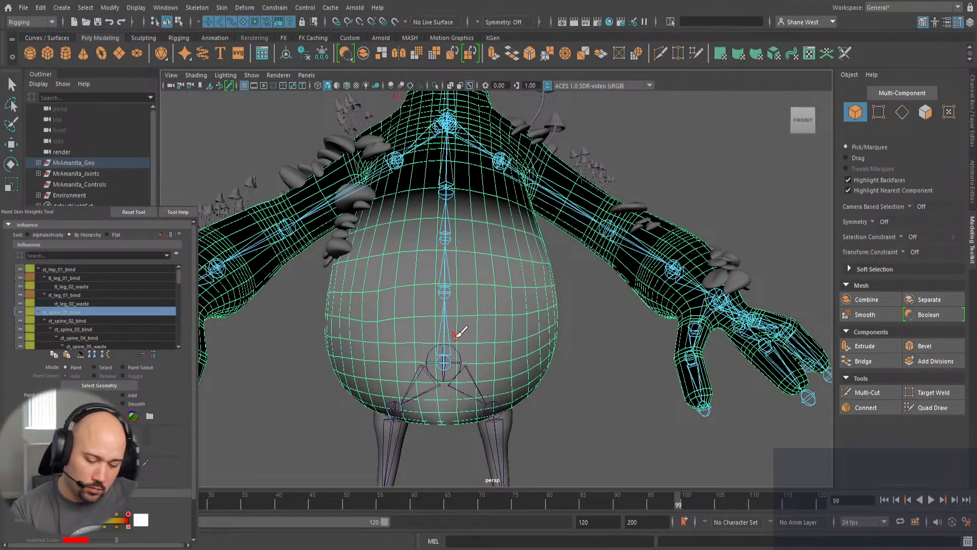
key("q")
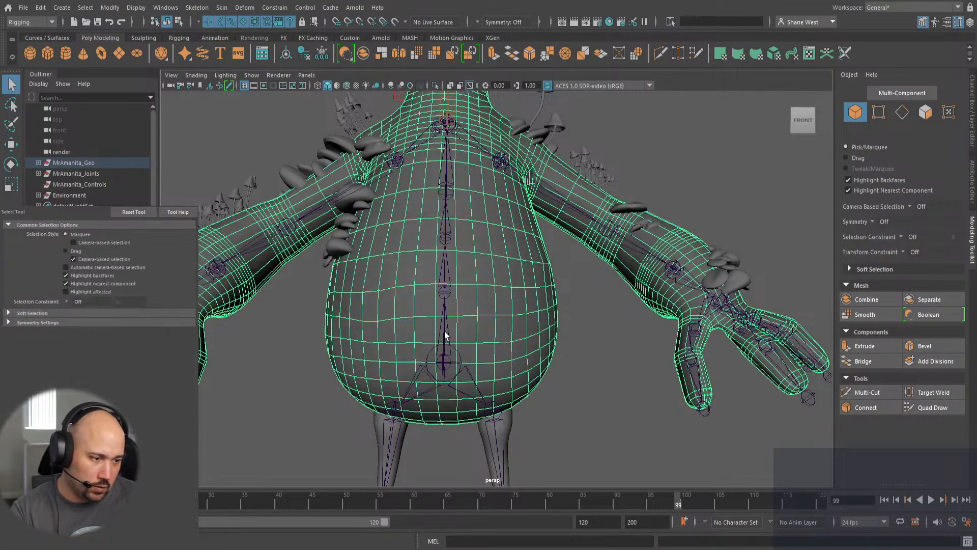
key("ctrl+z")
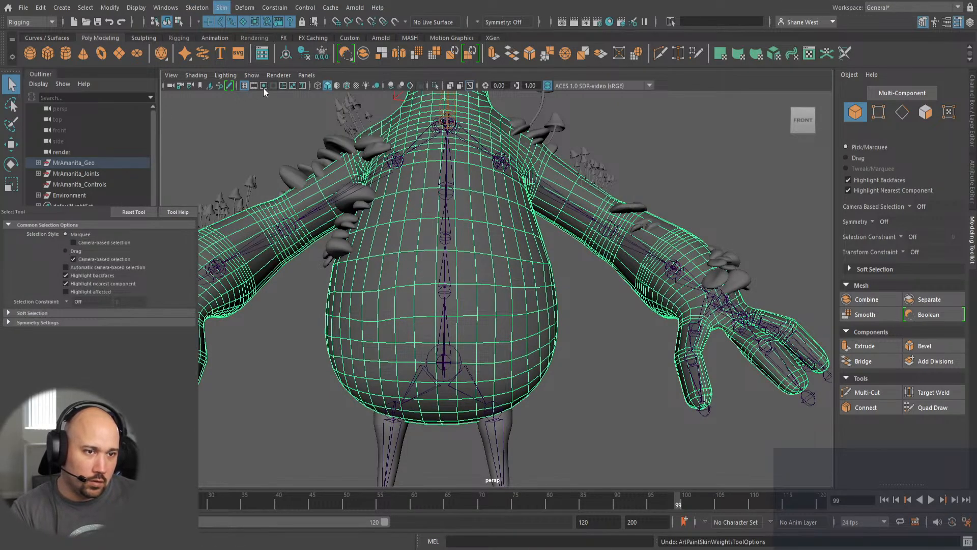
key("y")
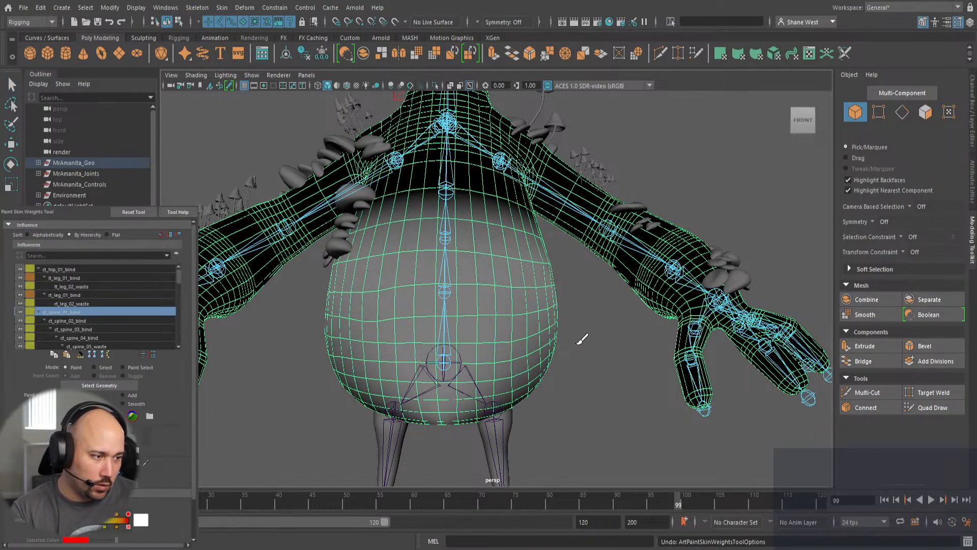
Examine the ct_spine_02_bind and ct_spine_03_bind skin weights across the torso from the front, sides and back.
mouse_move(580, 338)
left_mouse_down("alt")
mouse_move(574, 349)
mouse_move(492, 371)
mouse_move(567, 361)
mouse_move(522, 353)
left_mouse_up("alt")
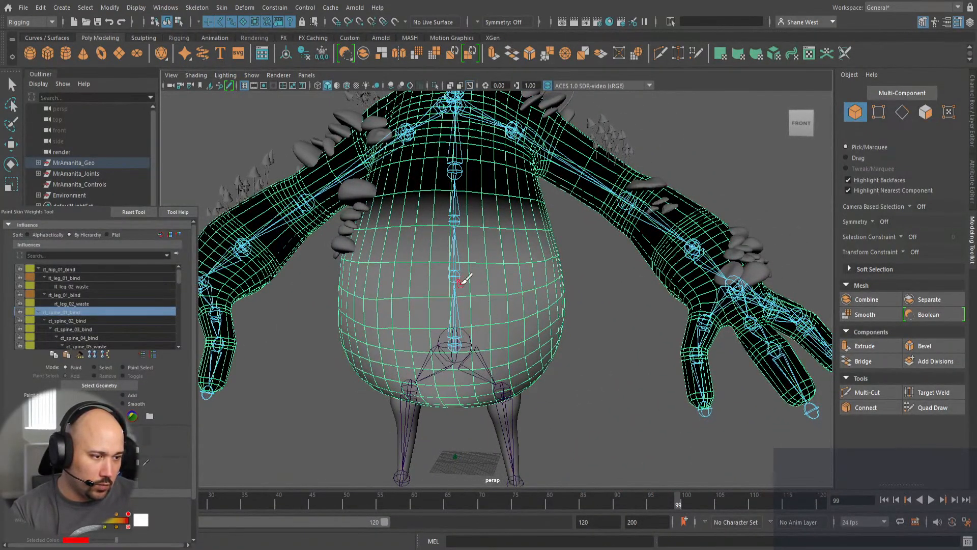
right_click_drag(455, 269, 446, 238)
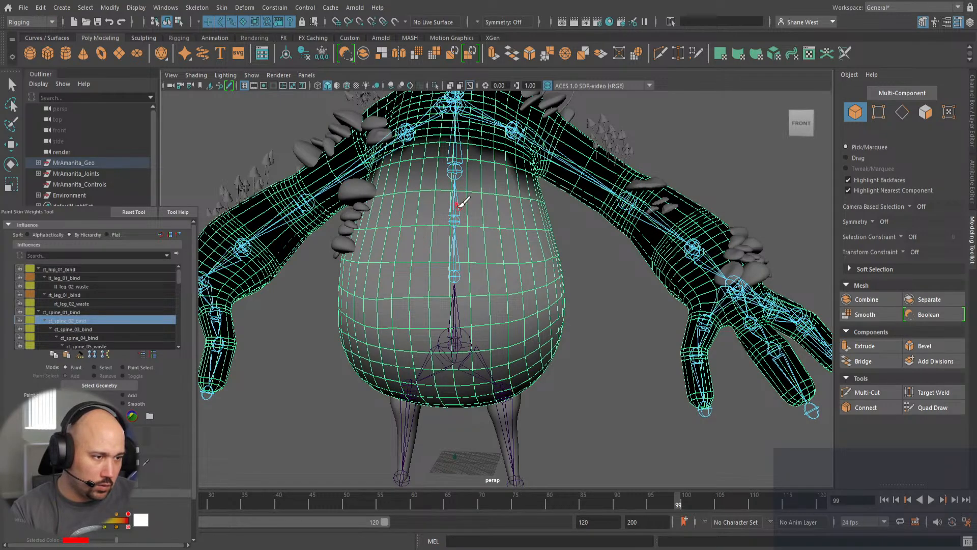
key("Down")
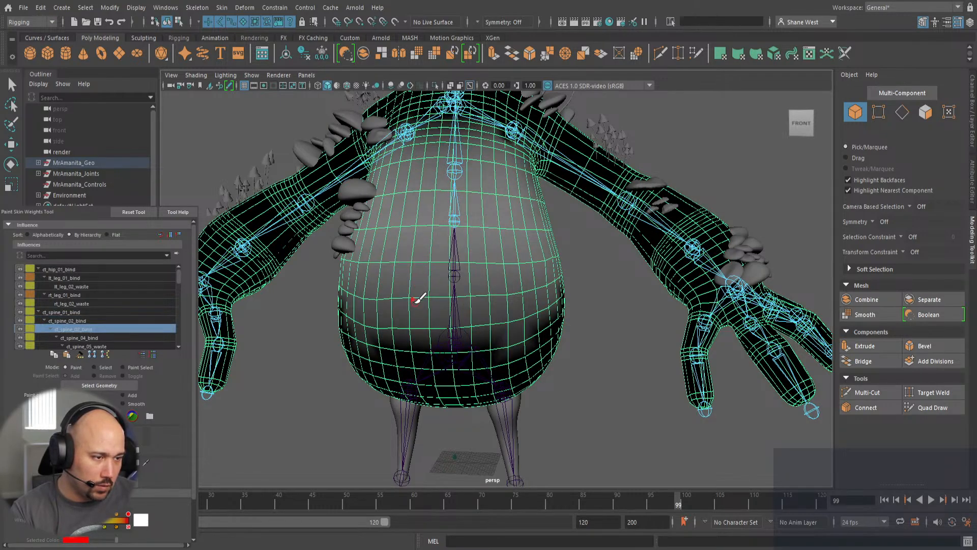
left_click_drag(574, 388, 580, 391, "alt")
left_click_drag(521, 391, 445, 371, "alt")
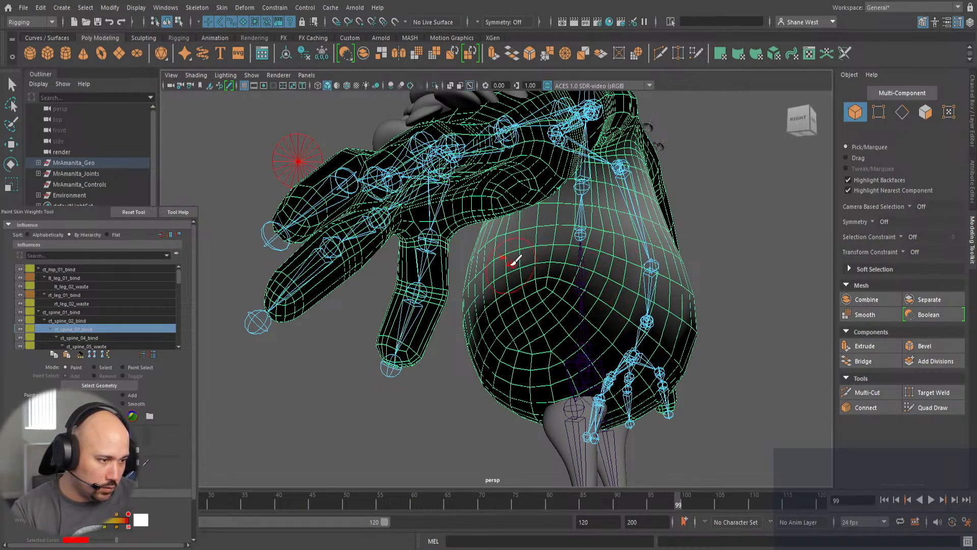
left_click_drag(411, 389, 464, 348, "alt")
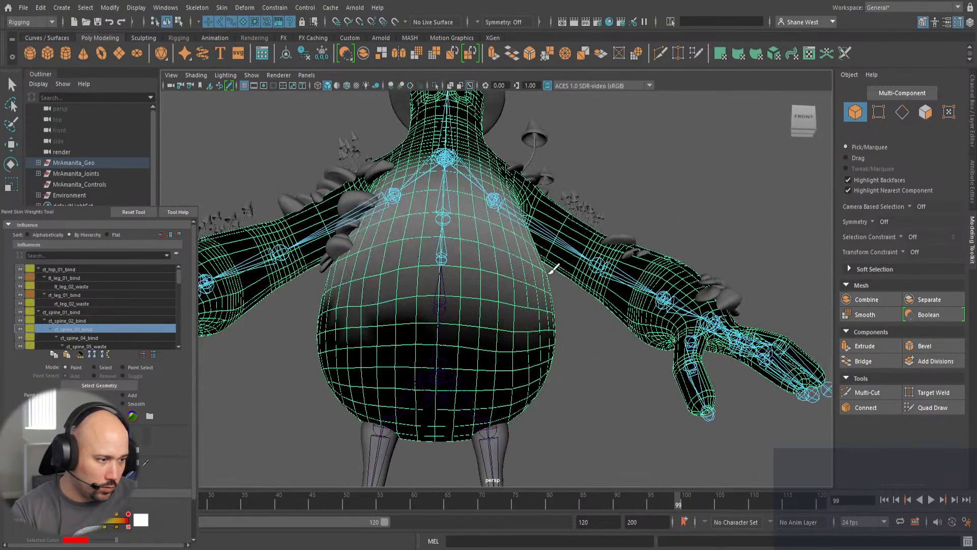
left_click_drag(549, 407, 399, 406, "alt")
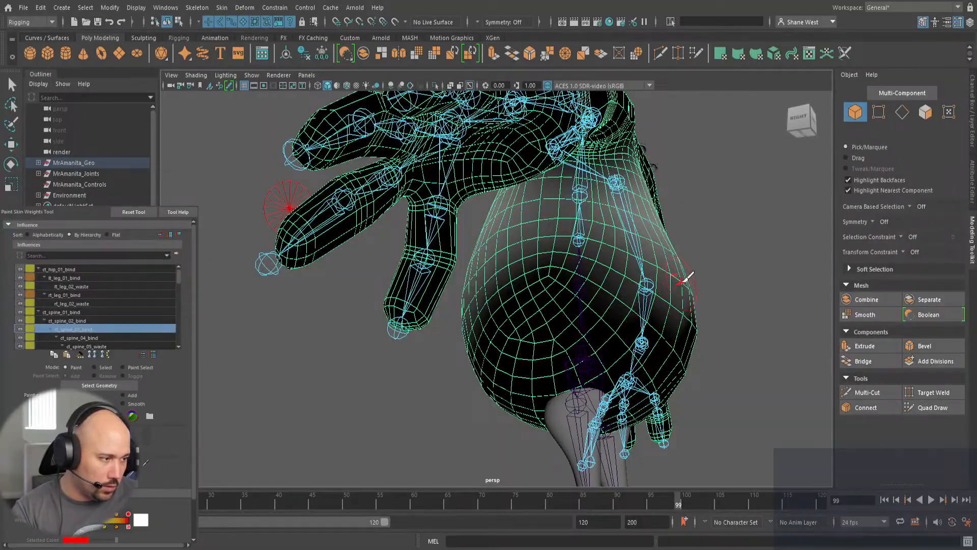
mouse_move(534, 326)
left_mouse_down("alt")
mouse_move(767, 339)
mouse_move(631, 341)
mouse_move(702, 346)
left_mouse_up("alt")
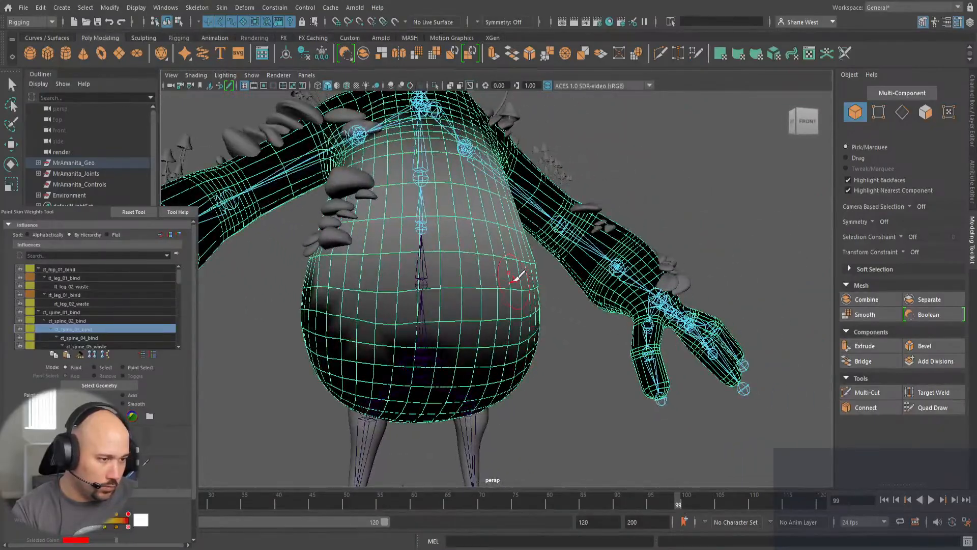
left_click_drag(517, 277, 428, 285, "alt")
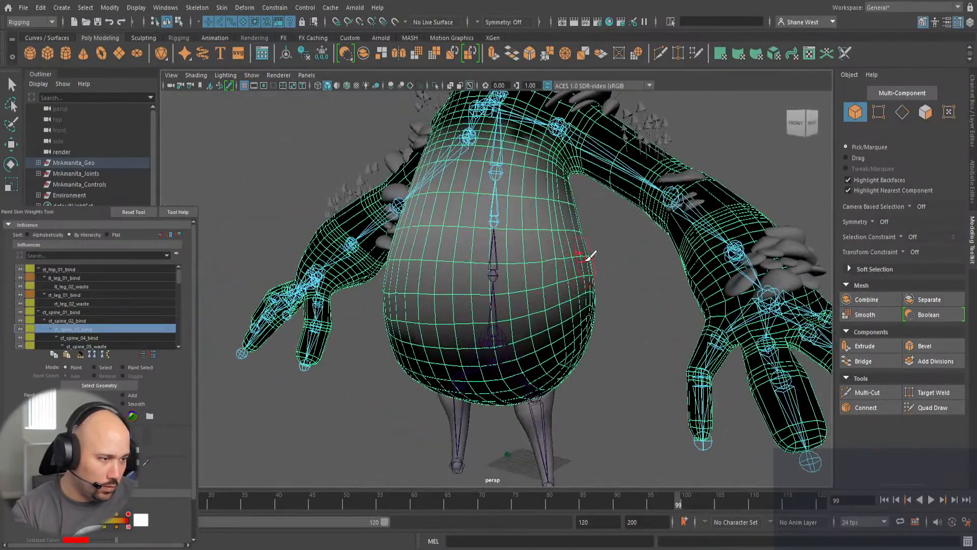
left_click_drag(460, 248, 500, 252, "alt")
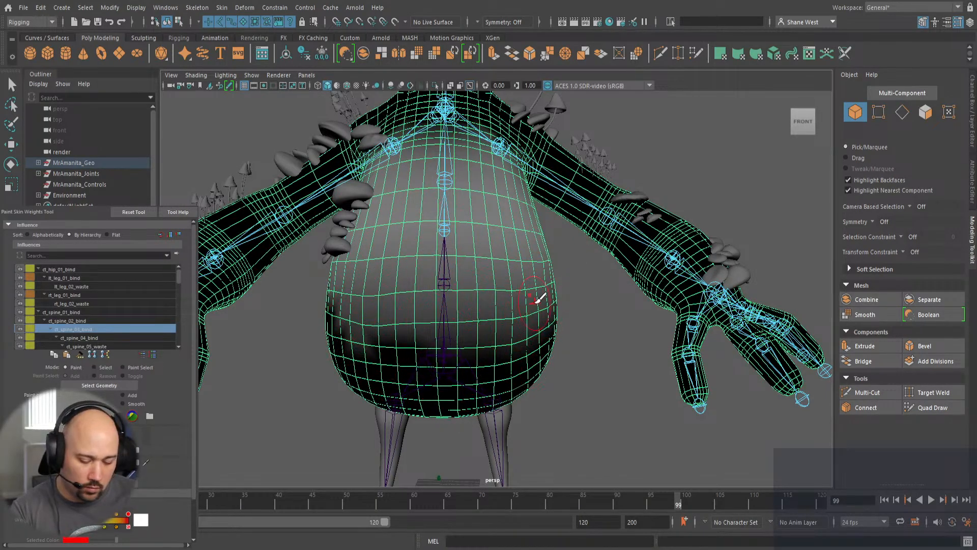
mouse_move(542, 289)
left_mouse_down("alt")
mouse_move(557, 290)
mouse_move(532, 399)
mouse_move(563, 400)
mouse_move(514, 408)
mouse_move(550, 402)
mouse_move(523, 399)
mouse_move(540, 408)
left_mouse_up("alt")
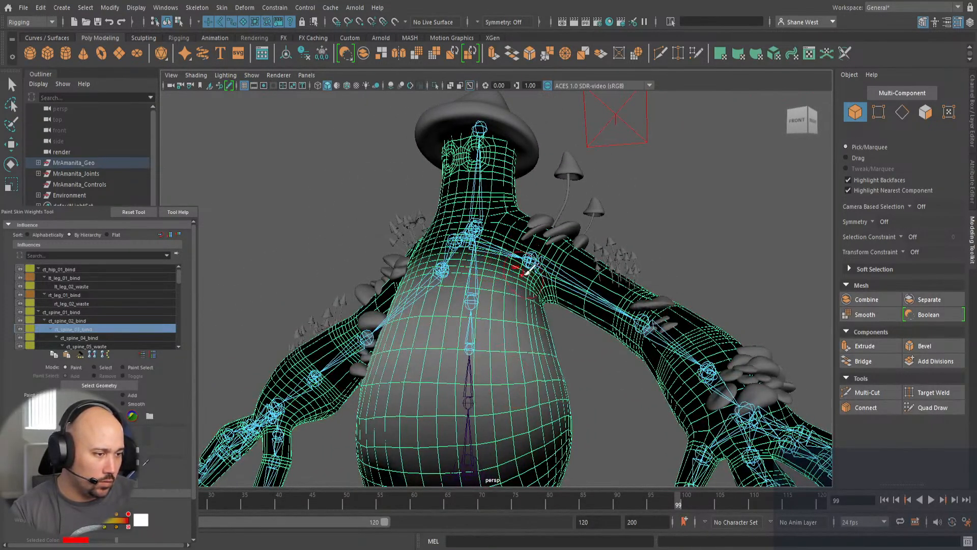
left_click_drag(605, 379, 438, 385, "alt")
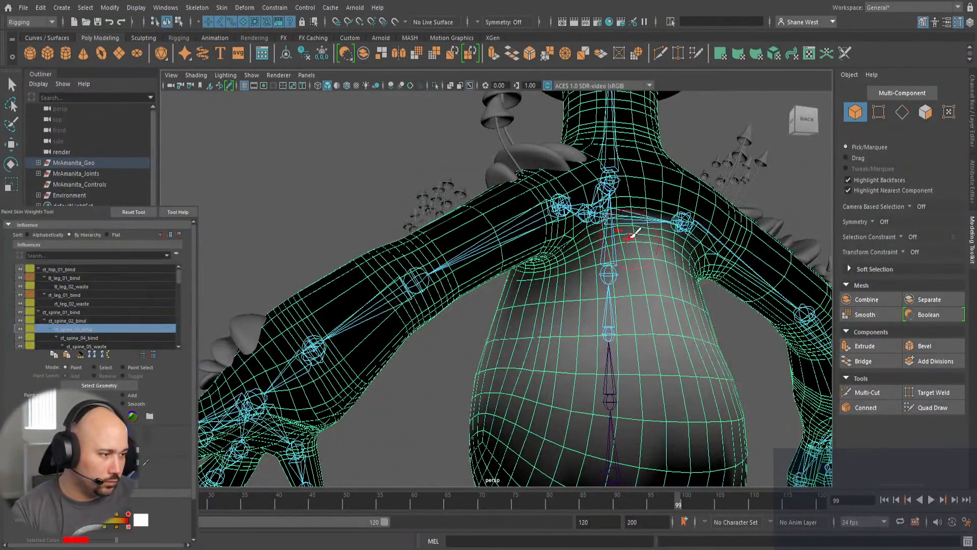
left_click_drag(452, 318, 609, 348, "alt")
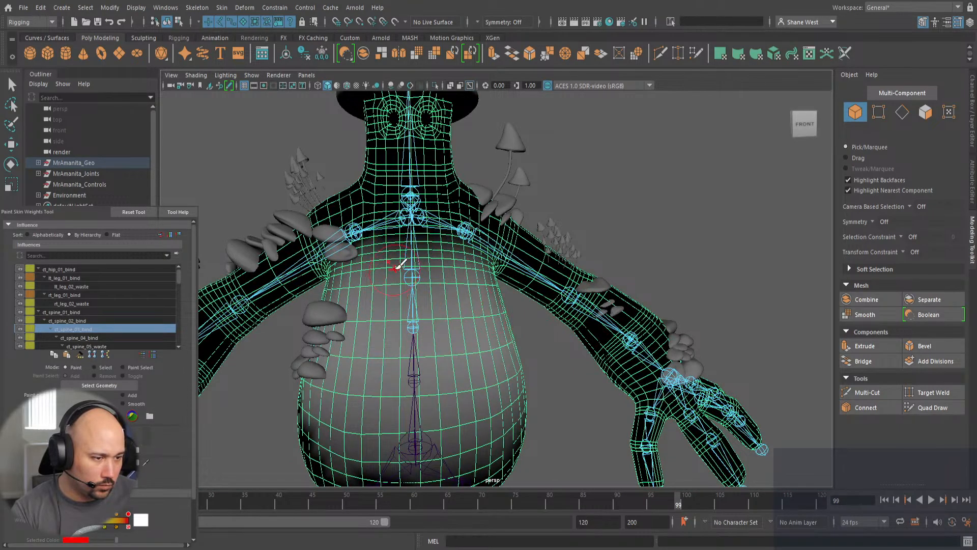
Examine the ct_spine_04_bind skin weights on the chest and neck from front and angled views.
right_click_drag(413, 248, 414, 220)
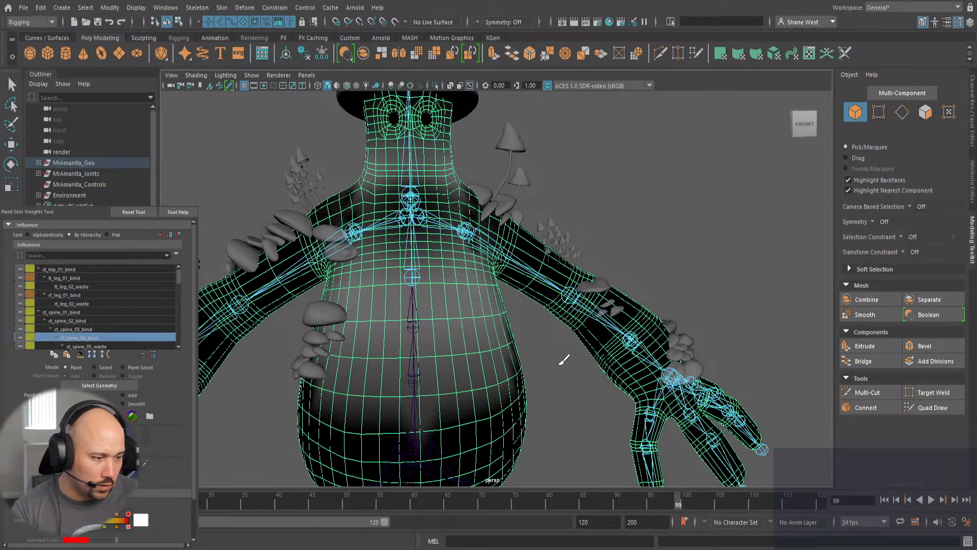
mouse_move(563, 356)
left_mouse_down("alt")
mouse_move(543, 369)
mouse_move(477, 354)
left_mouse_up("alt")
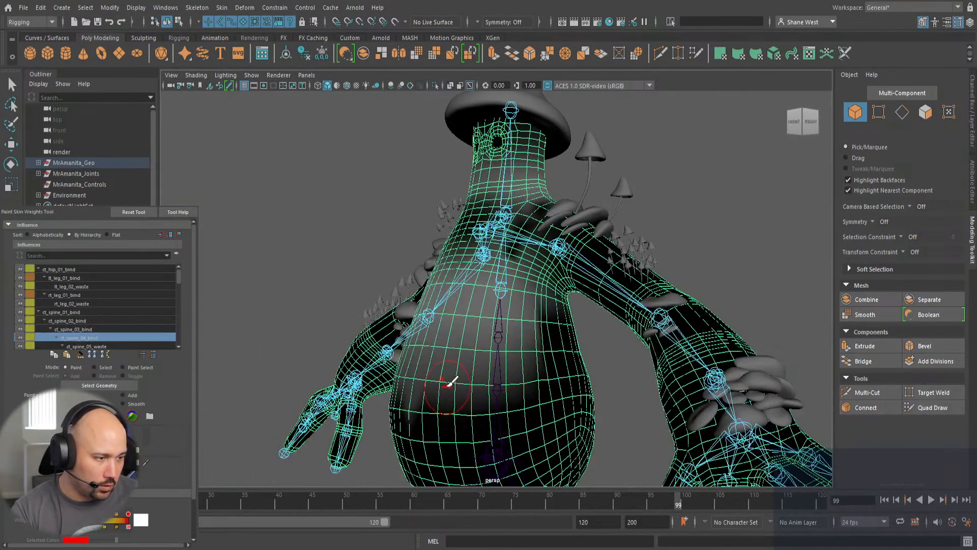
mouse_move(464, 356)
left_mouse_down("alt")
mouse_move(470, 366)
mouse_move(530, 361)
left_mouse_up("alt")
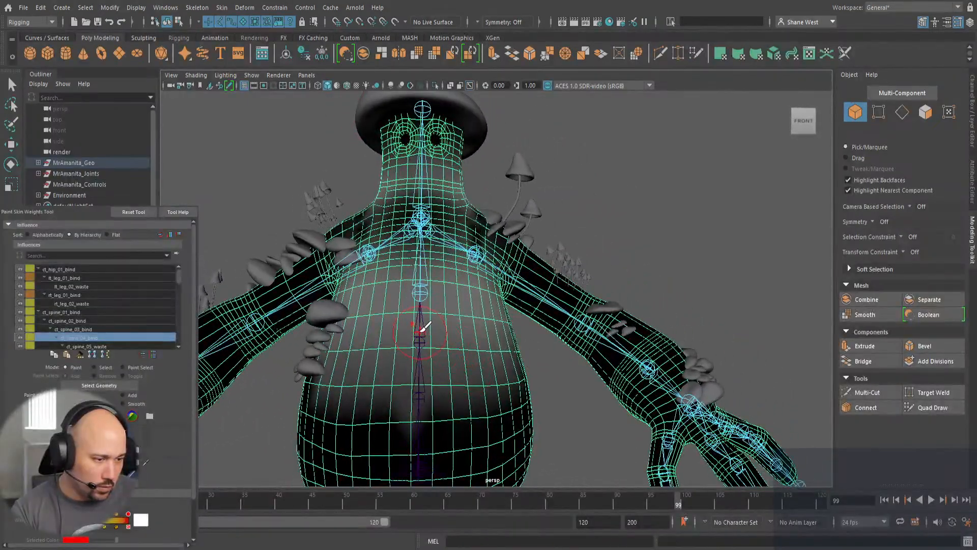
Paint ct_spine_03_bind weight in Add mode onto the front of the torso, on the character's left half at mid-chest.
right_click_drag(420, 327, 417, 260)
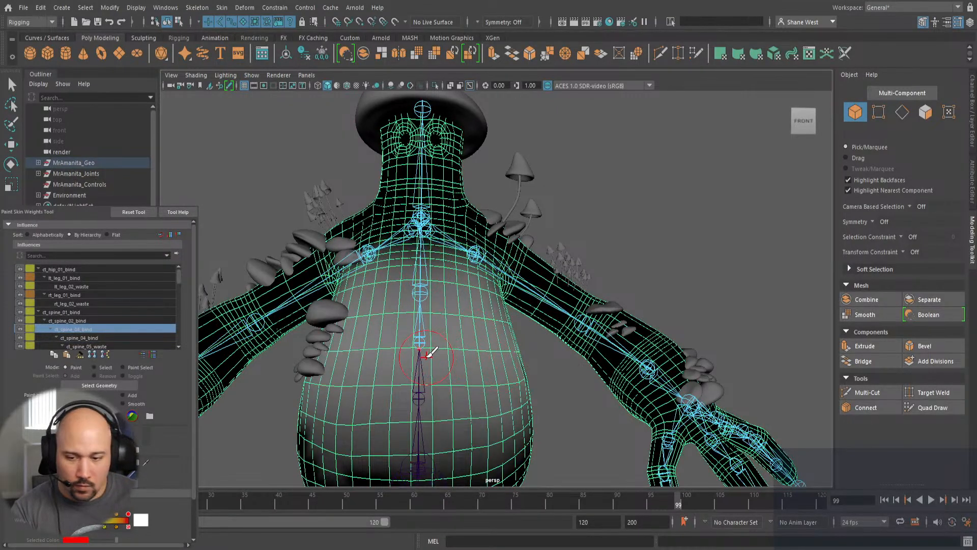
left_click(124, 395)
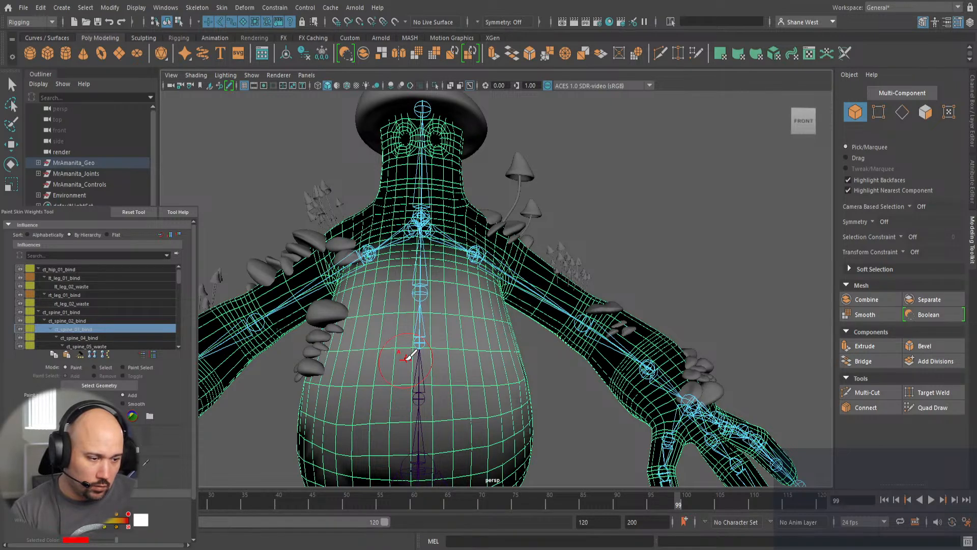
key("f")
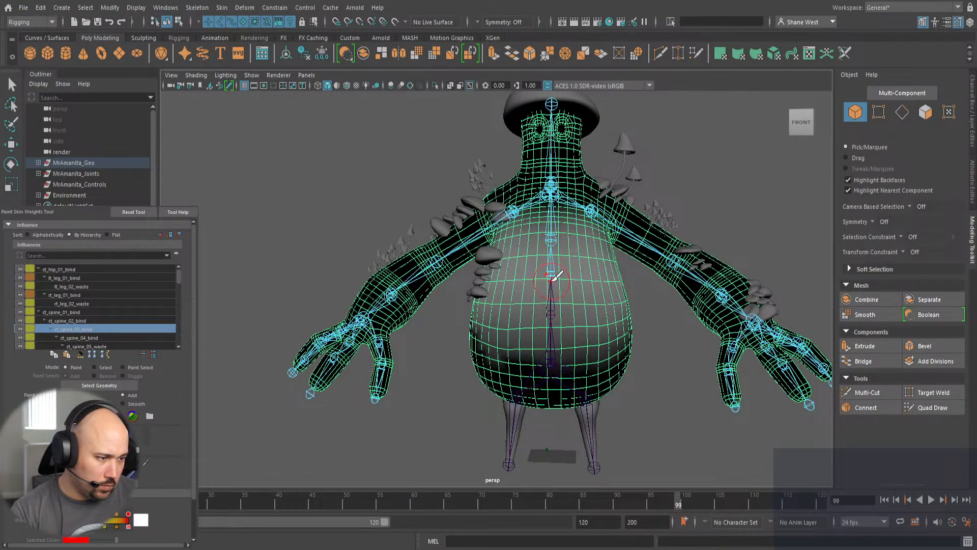
mouse_move(666, 328)
middle_mouse_down("alt")
mouse_move(619, 368)
mouse_move(613, 353)
middle_mouse_up("alt")
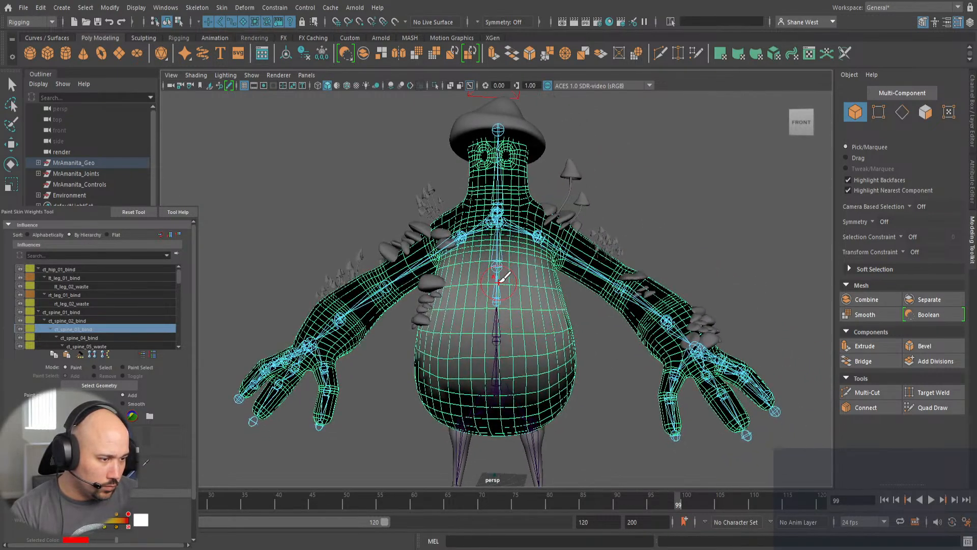
mouse_move(499, 268)
left_mouse_down()
mouse_move(500, 323)
mouse_move(559, 309)
left_mouse_up()
left_click_drag(508, 287, 561, 282)
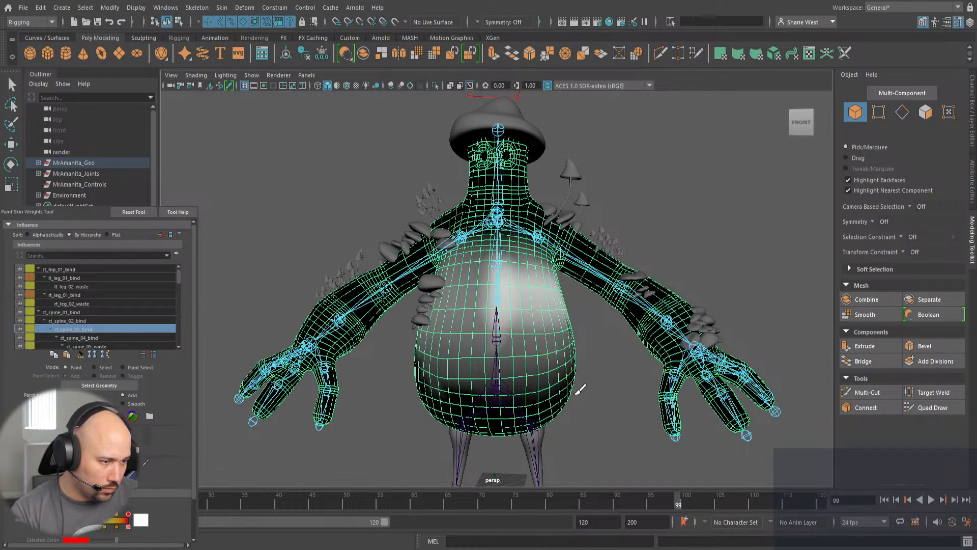
left_click_drag(588, 414, 590, 418, "alt")
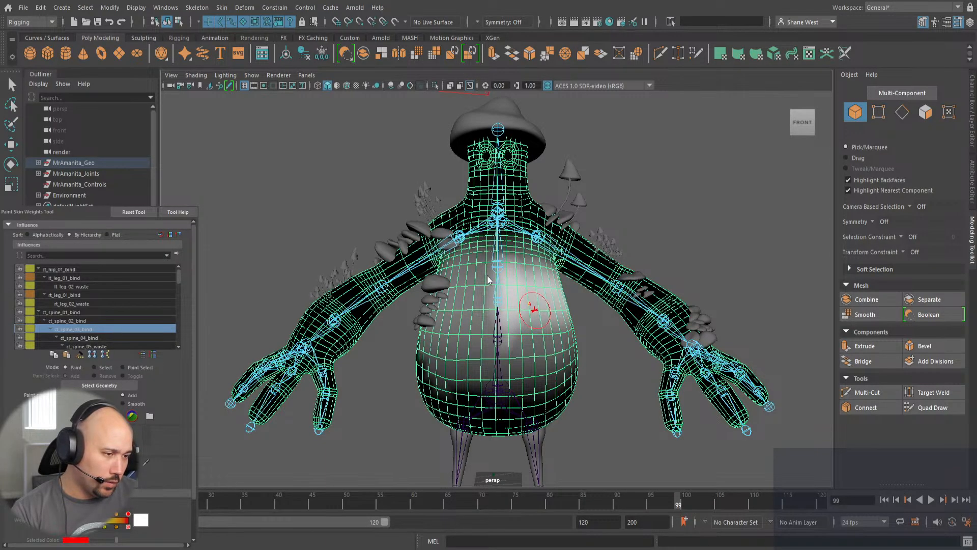
right_click_drag(487, 275, 487, 275)
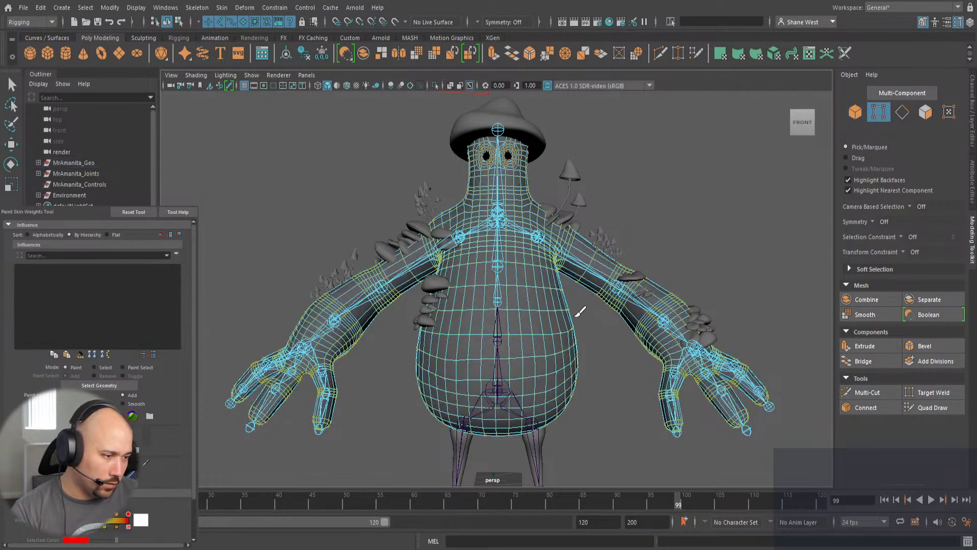
key("q")
key("F8")
left_click(558, 319)
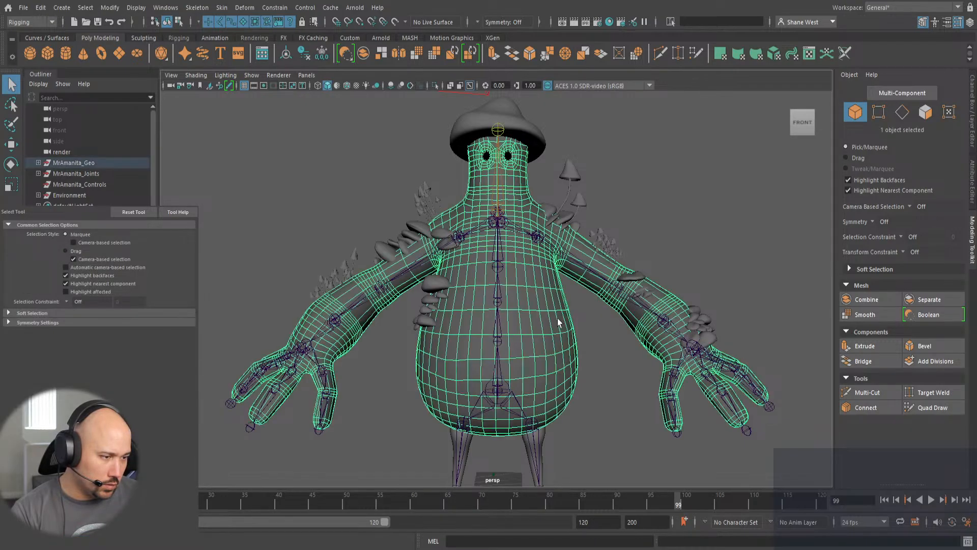
key("F10")
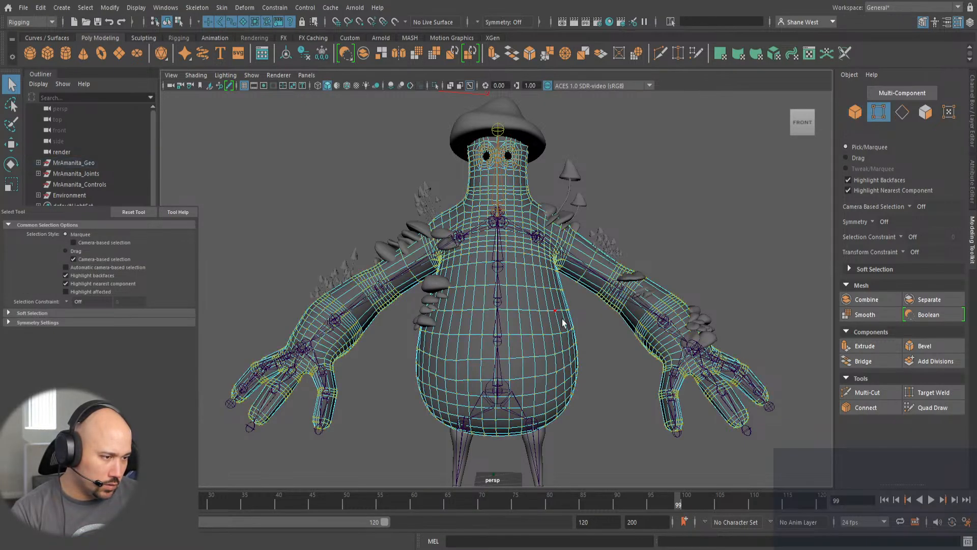
left_click_drag(588, 314, 424, 284)
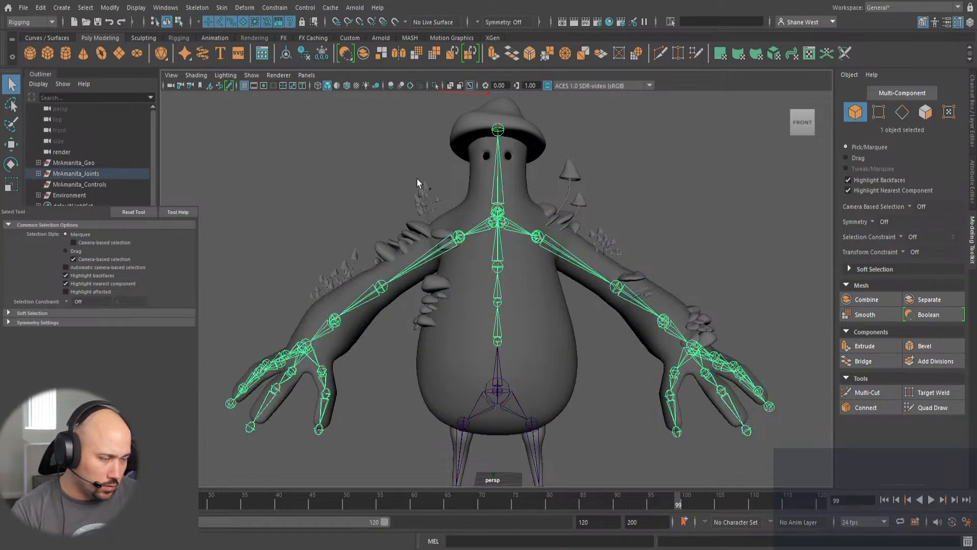
Select the two horizontal rows of body mesh vertices around the torso, at and just above the ct_spine_03_bind joint.
left_click(558, 346)
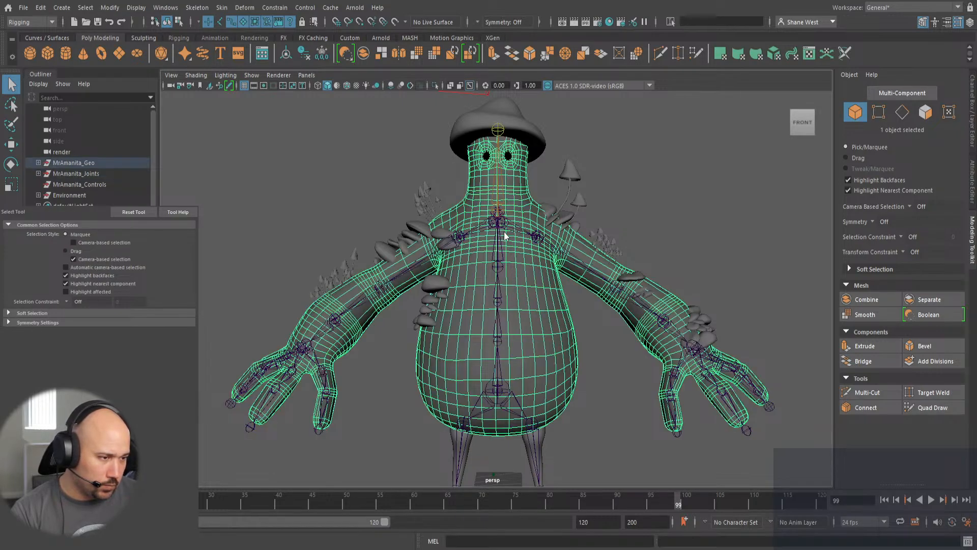
key("F9")
left_click_drag(582, 313, 425, 286)
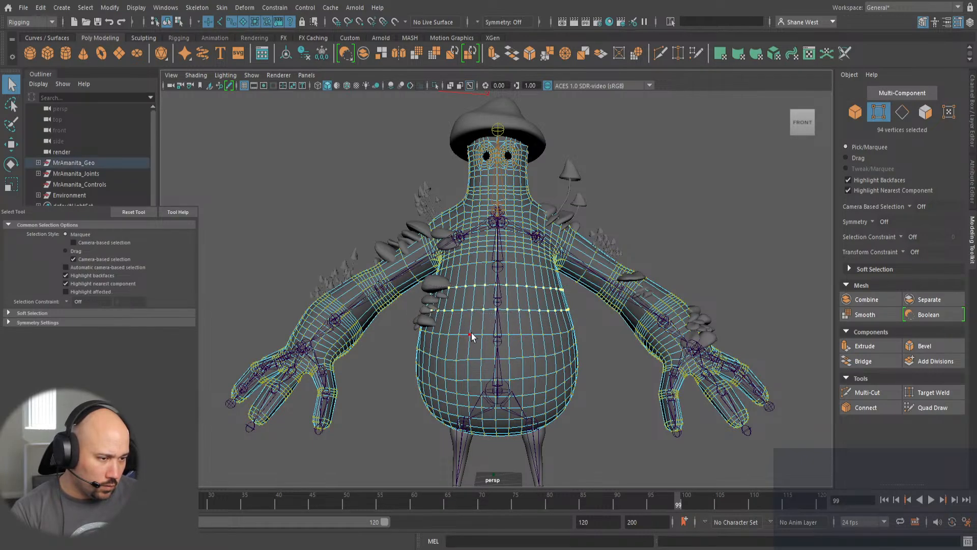
Reopen the Paint Skin Weights tool and flood the selected vertex rows with added ct_spine_03_bind weight.
mouse_move(373, 362)
left_mouse_down("alt")
mouse_move(662, 355)
mouse_move(385, 365)
left_mouse_up("alt")
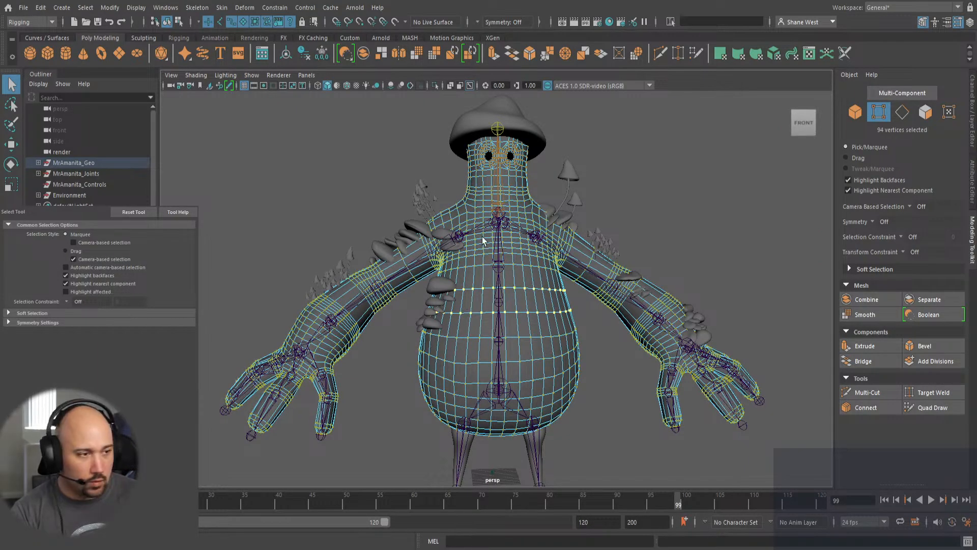
left_click(220, 8)
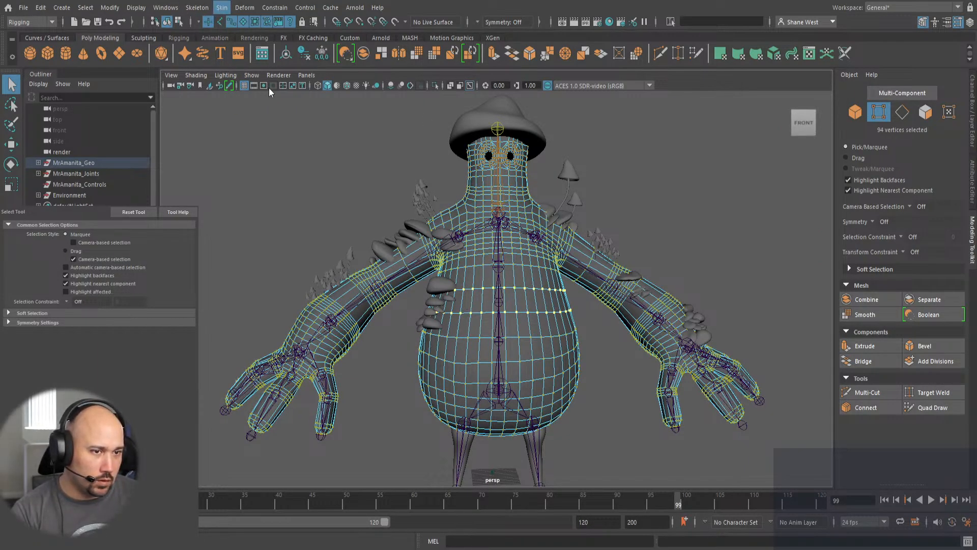
left_click(344, 89)
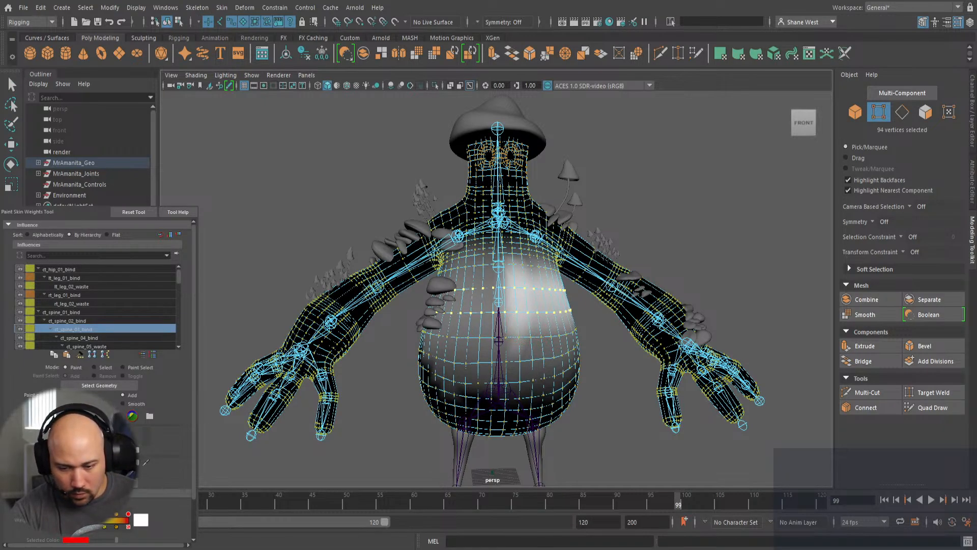
left_click(100, 474)
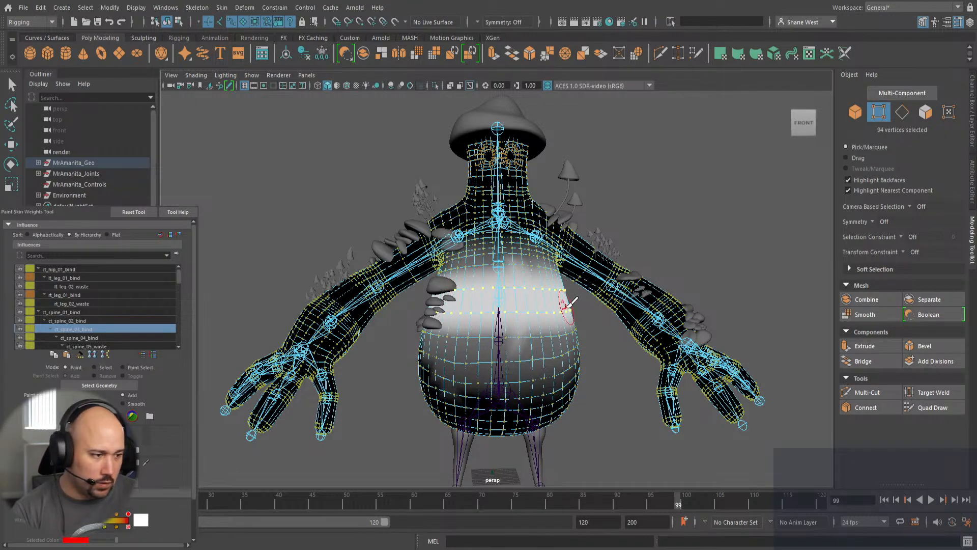
Select the whole body mesh in place of the vertex rows and reopen Paint Skin Weights to inspect the ct_spine_03_bind weights.
key("q")
left_click(593, 343)
left_click(533, 317)
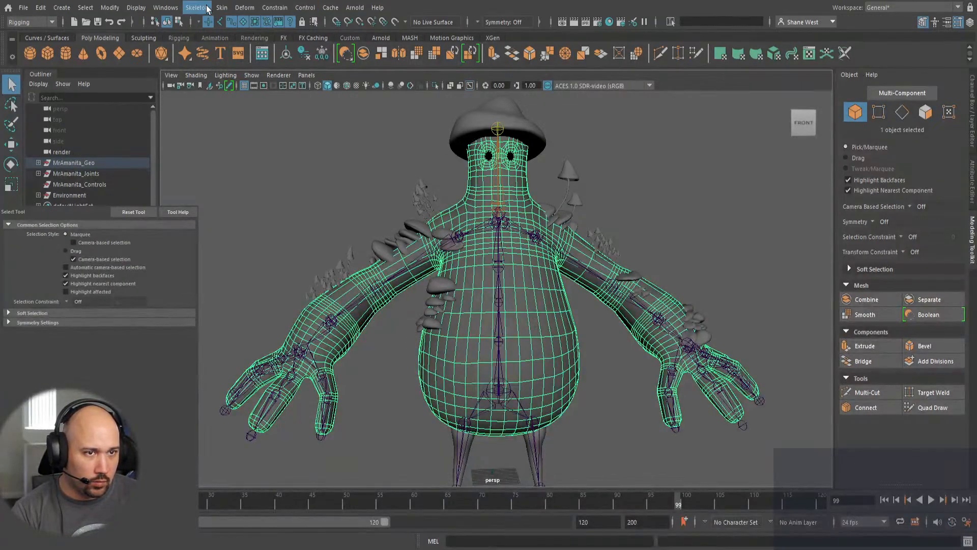
key("y")
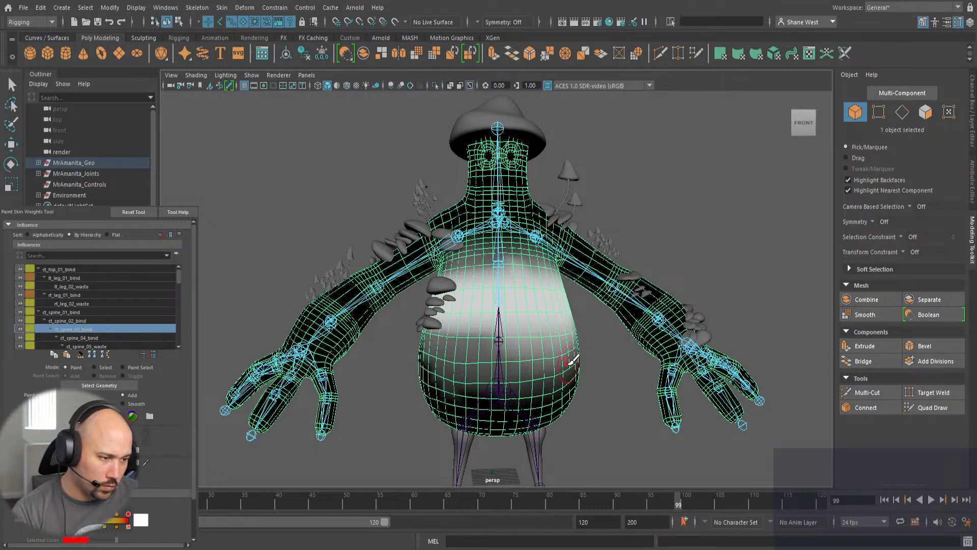
mouse_move(586, 376)
left_mouse_down("alt")
mouse_move(472, 334)
mouse_move(481, 341)
mouse_move(455, 276)
left_mouse_up("alt")
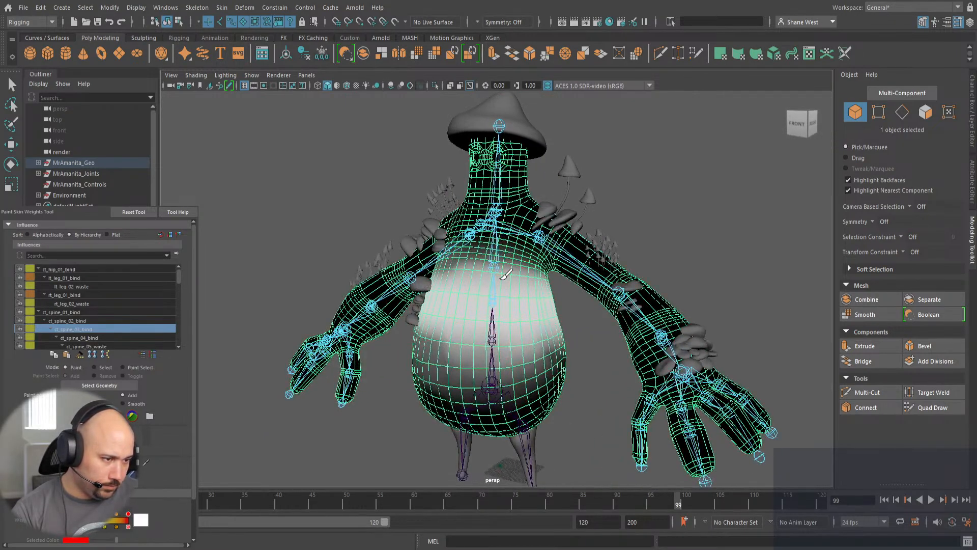
mouse_move(555, 293)
left_mouse_down("alt")
mouse_move(515, 338)
mouse_move(502, 299)
left_mouse_up("alt")
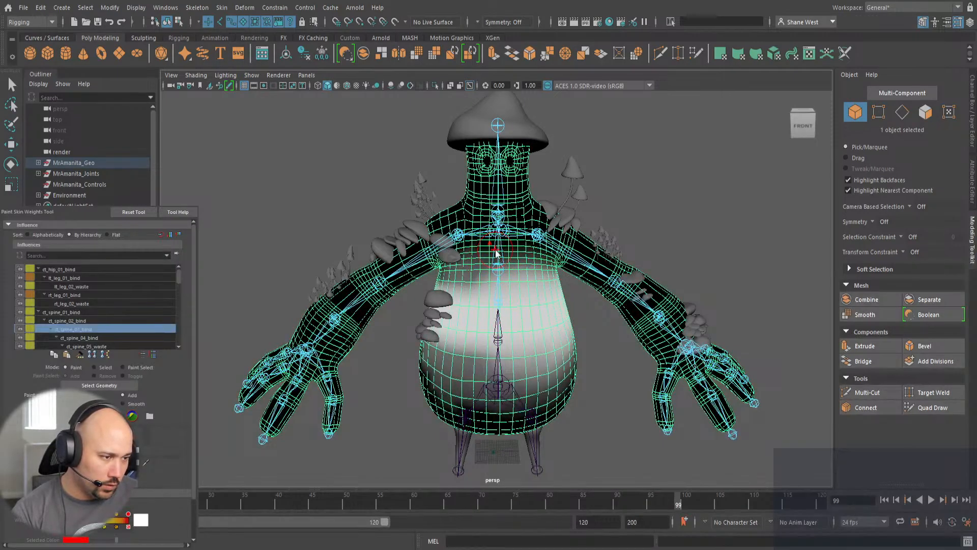
Examine the ct_spine_04_bind skin weights on the front and back of the chest and neck.
right_click_drag(492, 220, 493, 214)
mouse_move(554, 387)
left_mouse_down("alt")
mouse_move(568, 352)
mouse_move(375, 344)
mouse_move(541, 351)
mouse_move(517, 343)
mouse_move(539, 319)
mouse_move(626, 301)
mouse_move(523, 345)
mouse_move(549, 339)
mouse_move(530, 323)
mouse_move(533, 330)
left_mouse_up("alt")
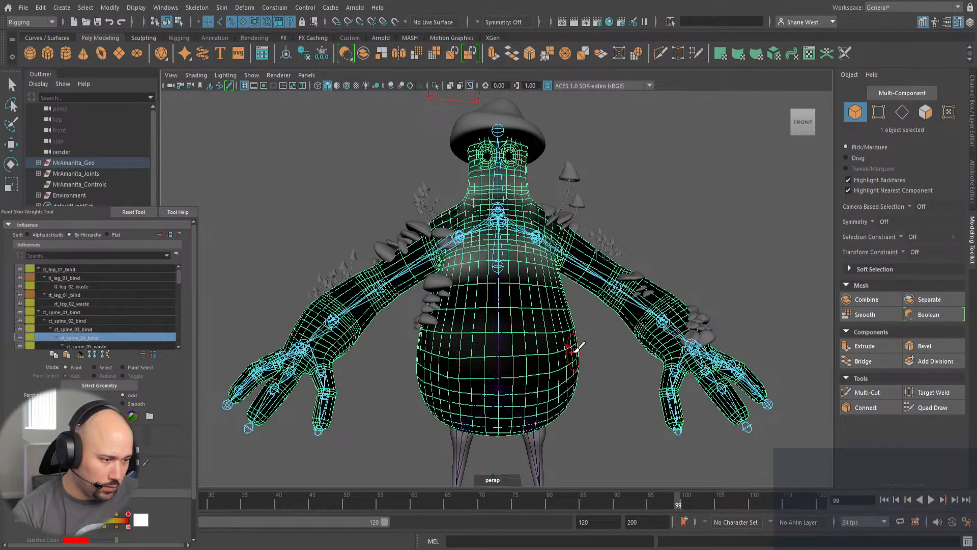
left_click_drag(573, 349, 492, 320, "alt")
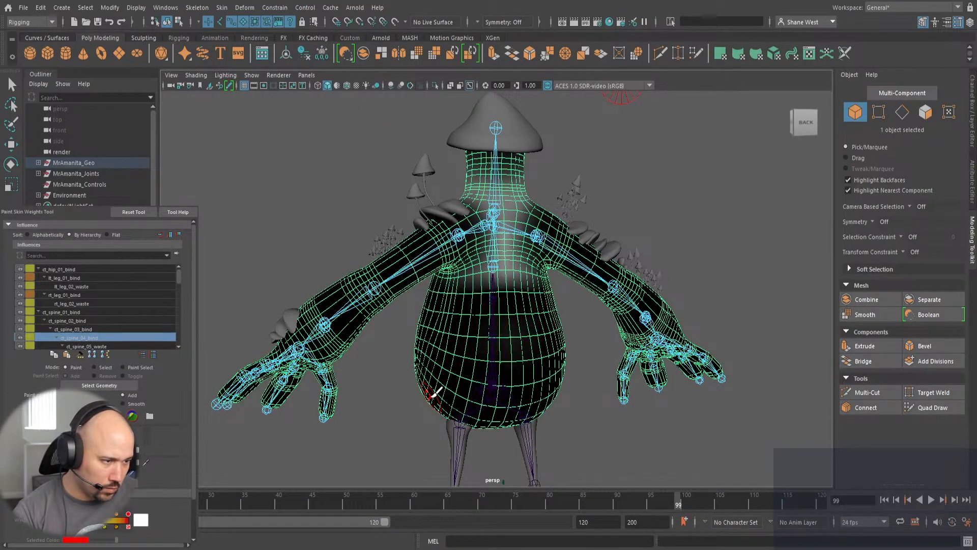
mouse_move(435, 392)
left_mouse_down("alt")
mouse_move(639, 395)
mouse_move(591, 380)
left_mouse_up("alt")
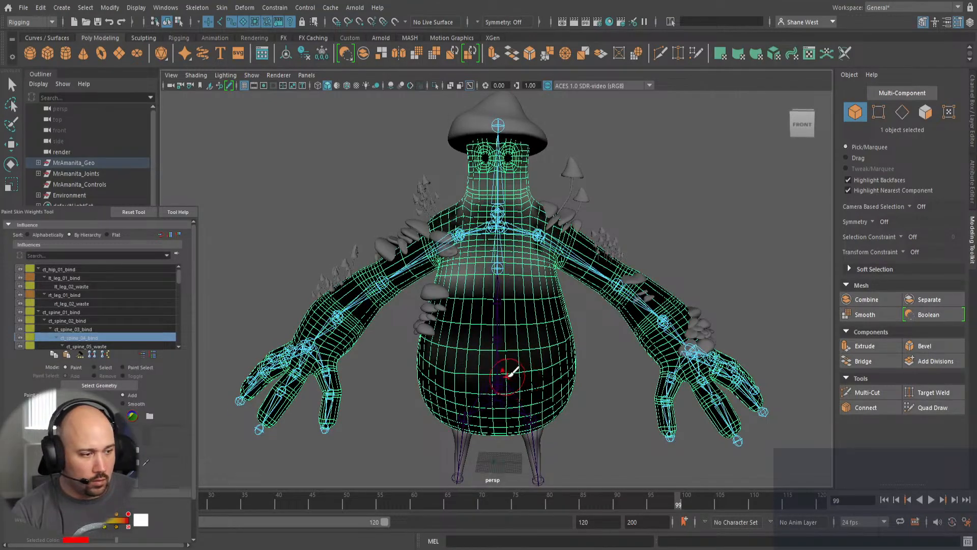
left_click_drag(508, 376, 513, 375, "alt")
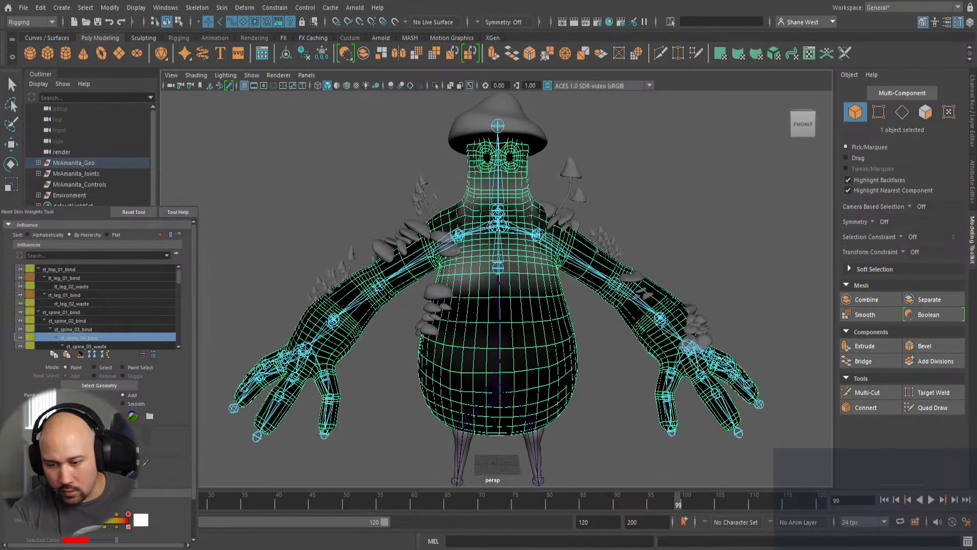
Turn on the color ramp display for the skin weights and inspect the ct_spine_04_bind influence around the torso.
left_click(66, 503)
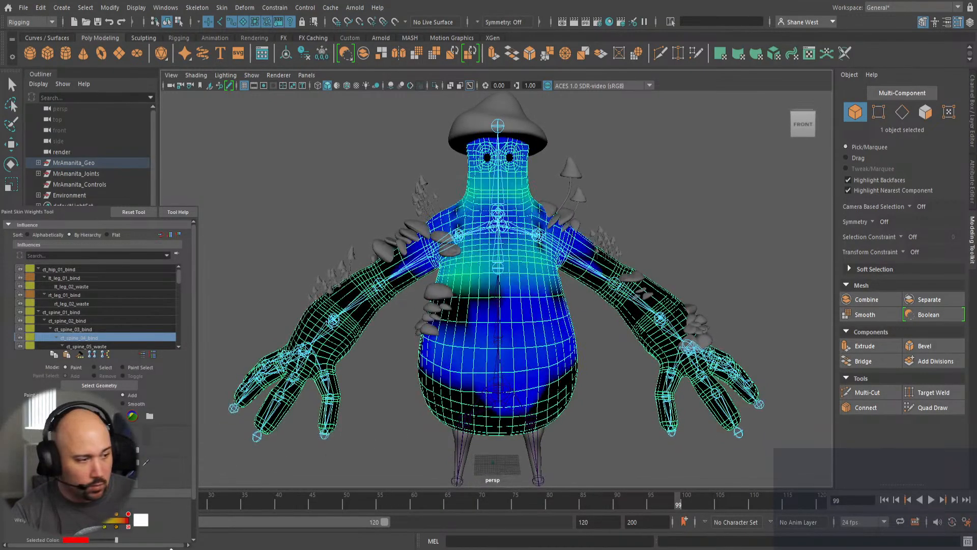
mouse_move(589, 407)
left_mouse_down("alt")
mouse_move(672, 395)
mouse_move(483, 396)
mouse_move(602, 394)
mouse_move(515, 402)
mouse_move(523, 407)
left_mouse_up("alt")
left_click_drag(431, 368, 475, 352, "alt")
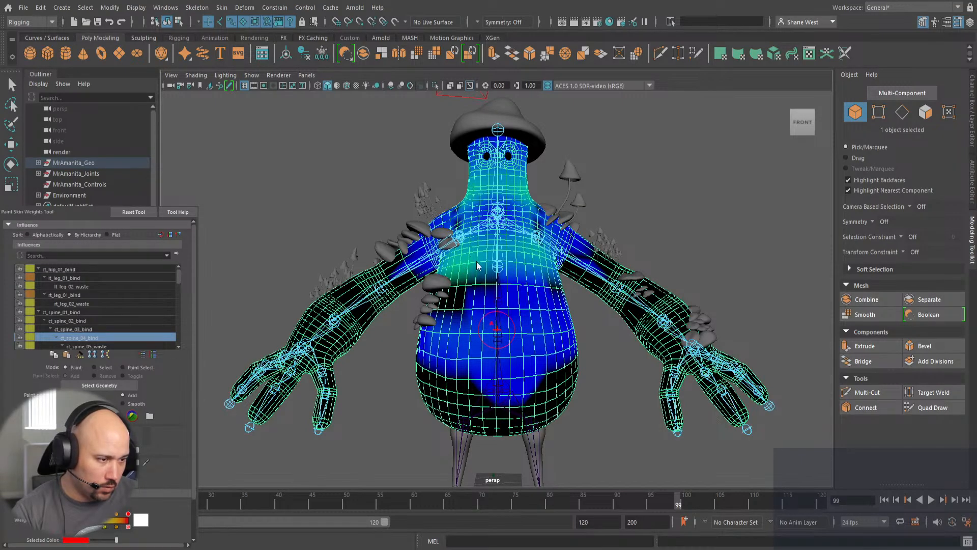
Choose the ct_spine_02_bind influence and paint its weights across the front of the chest above the belly.
right_click_drag(477, 264, 474, 295)
mouse_move(420, 413)
left_mouse_down("alt")
mouse_move(356, 419)
mouse_move(425, 415)
left_mouse_up("alt")
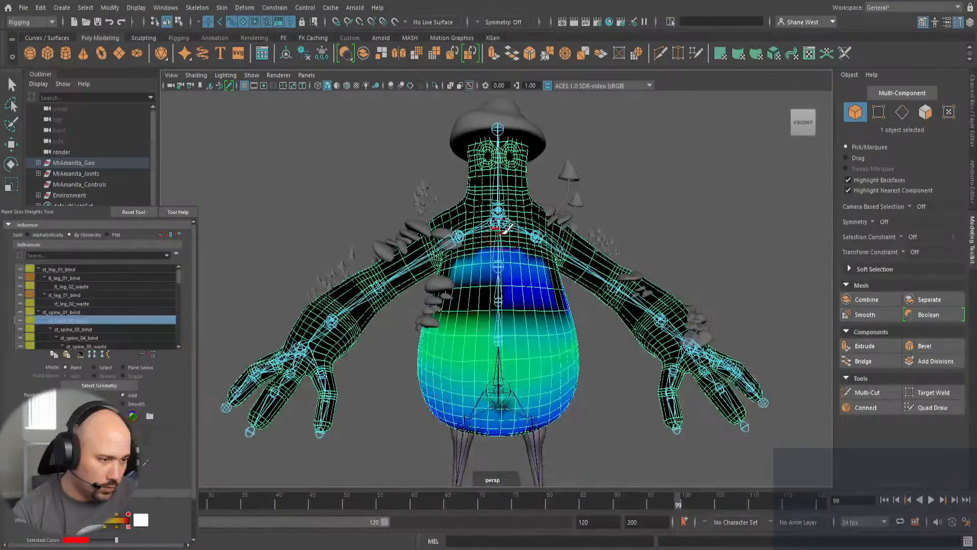
left_click_drag(492, 266, 519, 267)
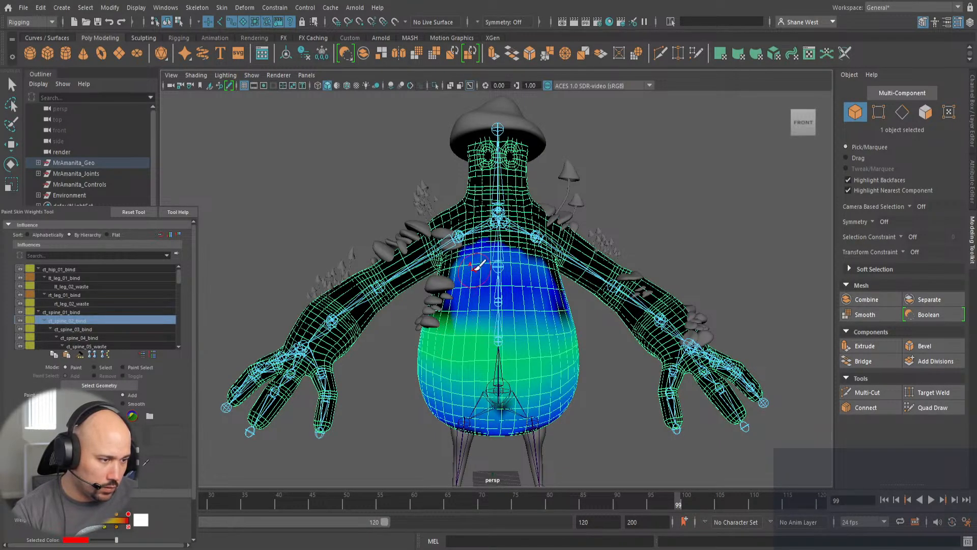
Paint the ct_spine_02_bind weights across the character's upper back to fill the unweighted patch there.
left_click_drag(565, 310, 511, 284, "alt")
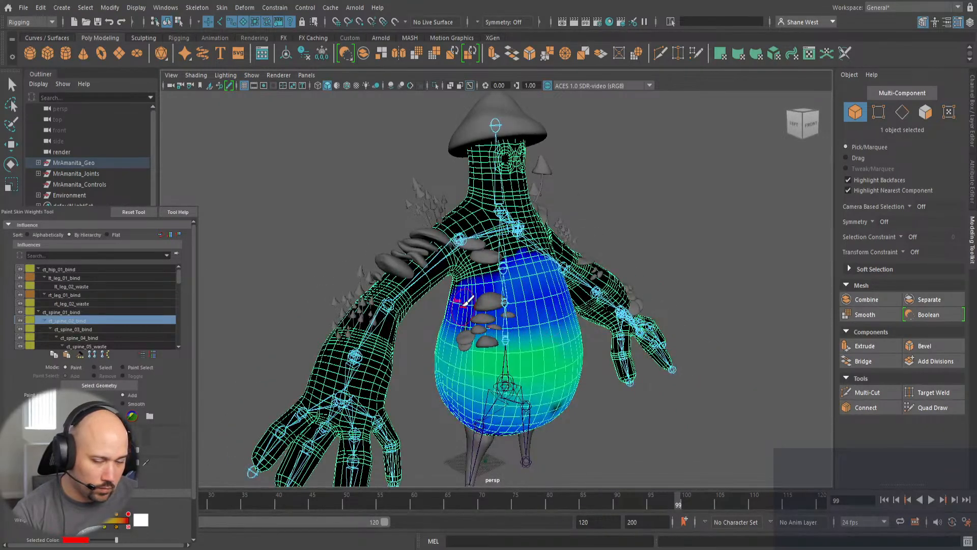
mouse_move(467, 303)
left_mouse_down("alt")
mouse_move(386, 328)
mouse_move(331, 320)
mouse_move(384, 284)
left_mouse_up("alt")
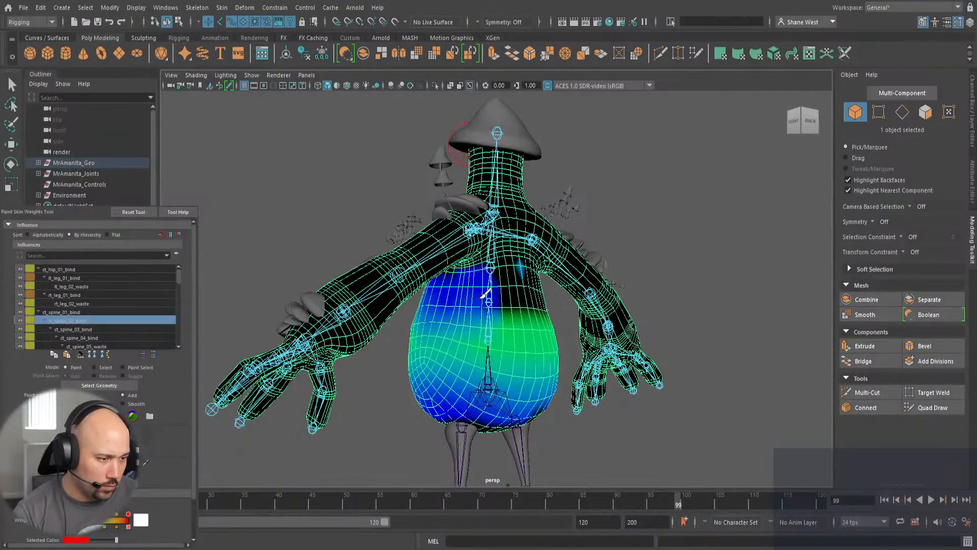
mouse_move(483, 294)
left_mouse_down()
mouse_move(506, 278)
mouse_move(539, 287)
left_mouse_up()
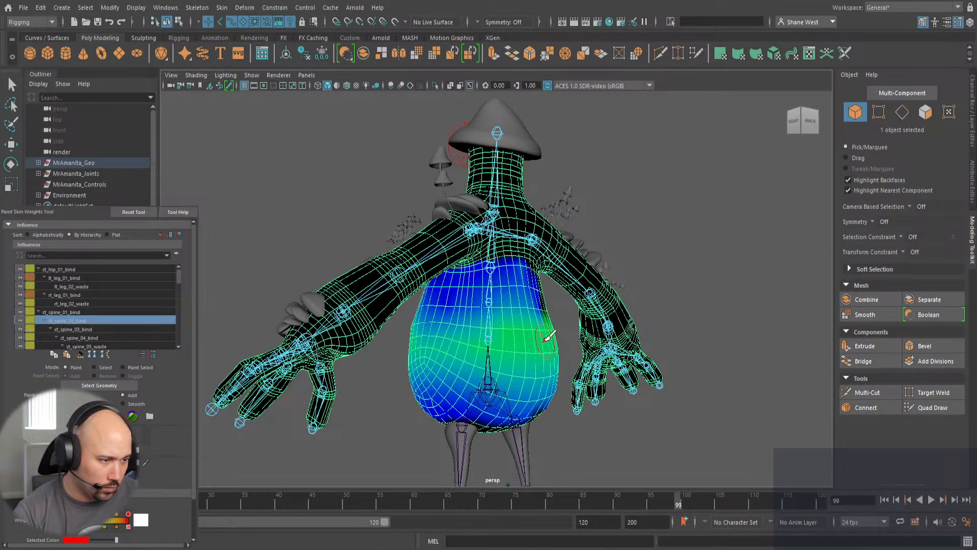
Even out the ct_spine_02_bind weights across the front of the chest just below the armpits.
mouse_move(545, 334)
left_mouse_down("alt")
mouse_move(489, 279)
mouse_move(543, 286)
left_mouse_up("alt")
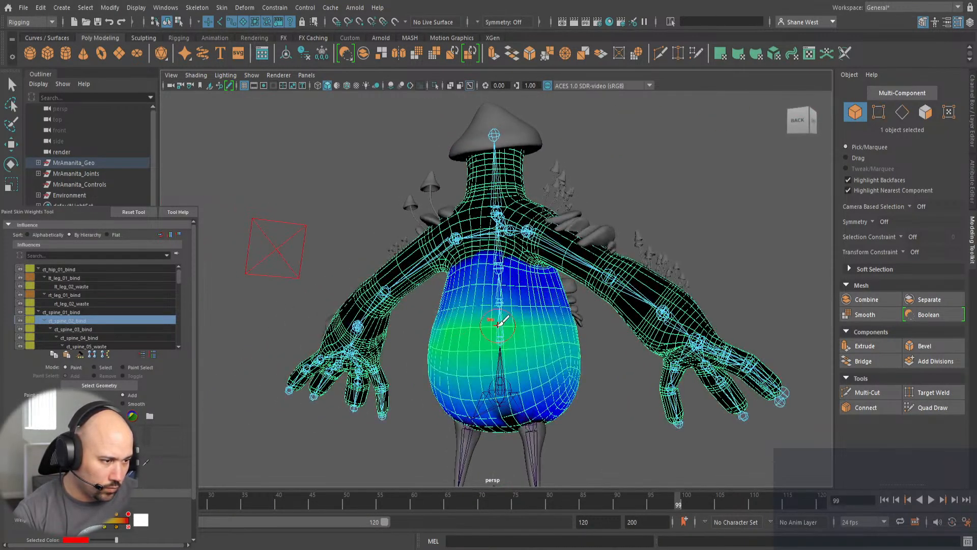
mouse_move(555, 351)
left_mouse_down("alt")
mouse_move(448, 330)
mouse_move(385, 342)
left_mouse_up("alt")
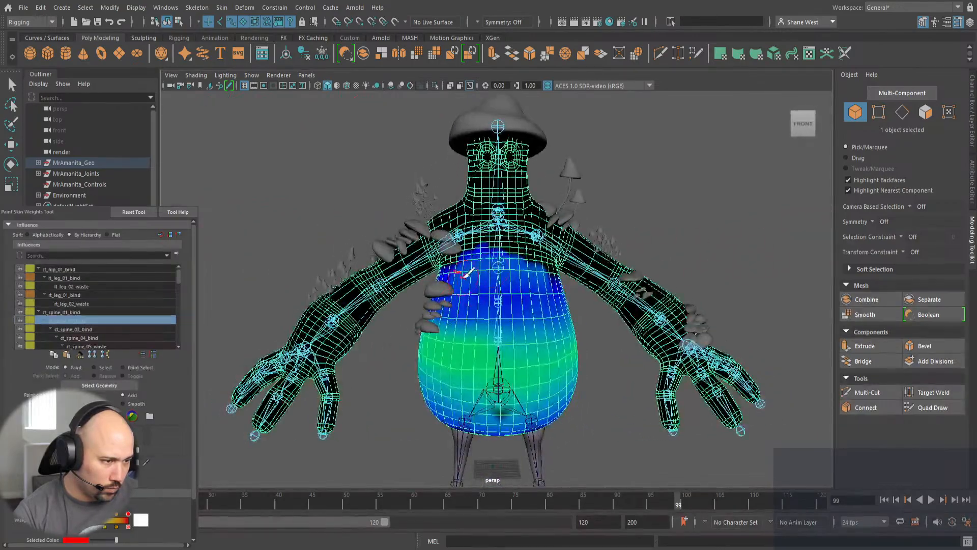
mouse_move(477, 275)
left_mouse_down()
mouse_move(549, 293)
mouse_move(526, 285)
left_mouse_up()
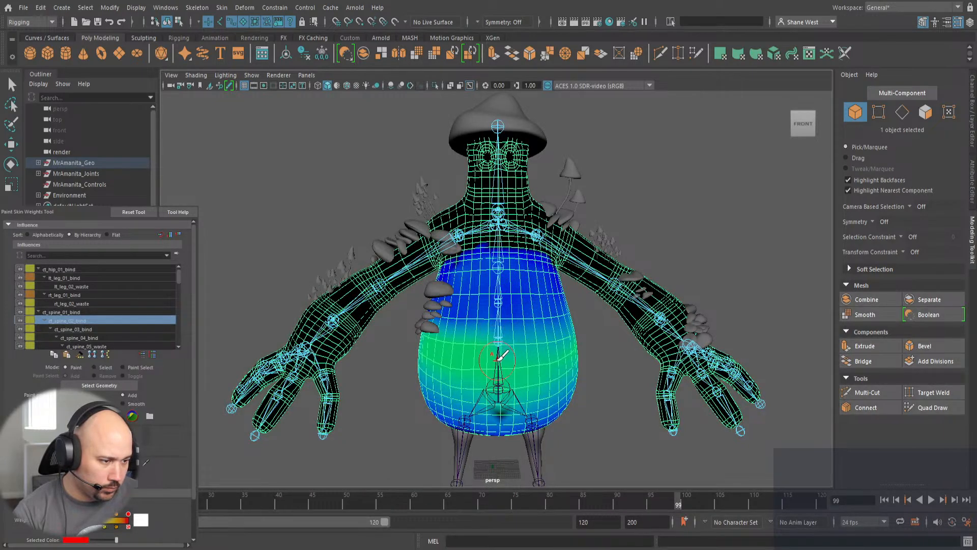
Choose the ct_spine_01_bind influence and paint its weights upward across the front of the mid-torso above the belly.
key("Up")
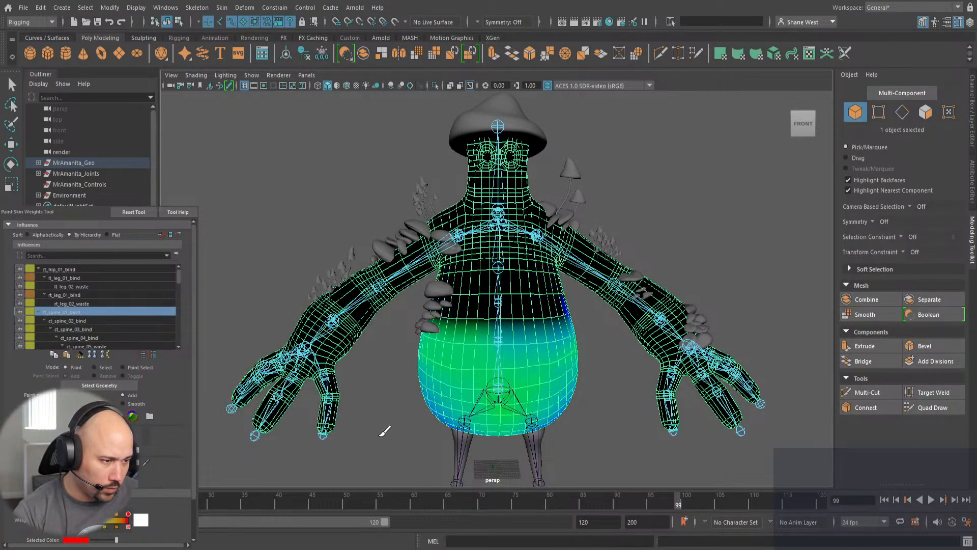
left_click_drag(385, 430, 384, 392, "alt")
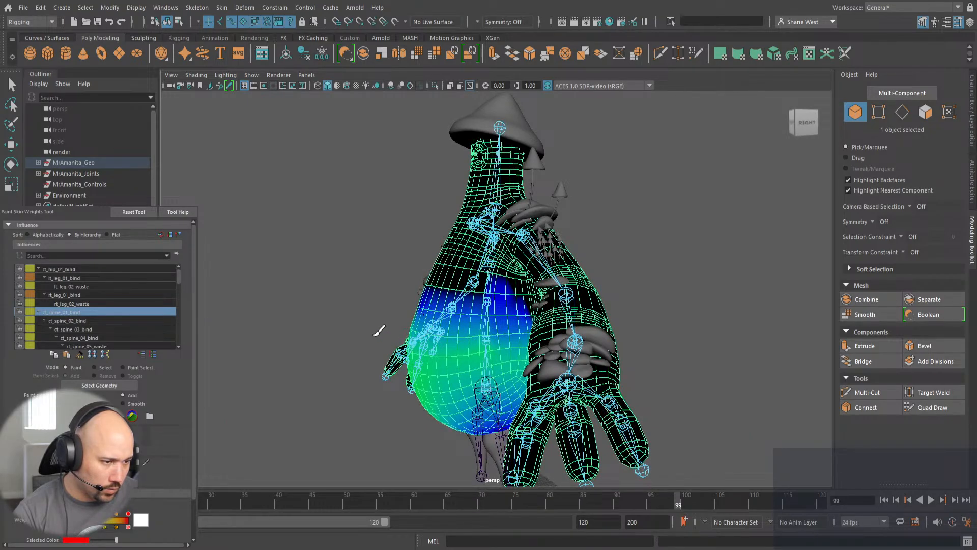
left_click_drag(380, 330, 501, 323, "alt")
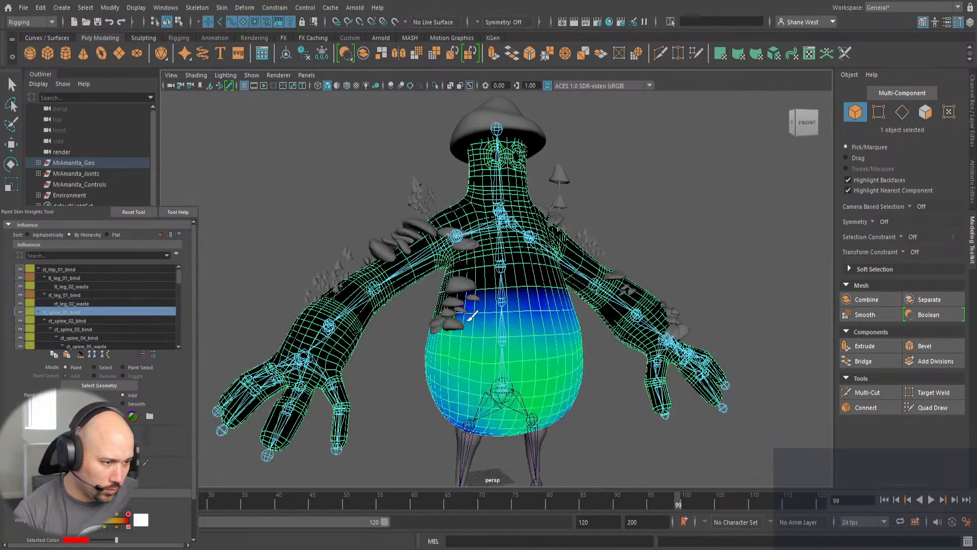
mouse_move(431, 332)
left_mouse_down("alt")
mouse_move(585, 317)
mouse_move(447, 315)
left_mouse_up("alt")
mouse_move(513, 308)
left_mouse_down()
mouse_move(428, 316)
mouse_move(474, 306)
mouse_move(519, 316)
mouse_move(497, 326)
mouse_move(456, 316)
left_mouse_up()
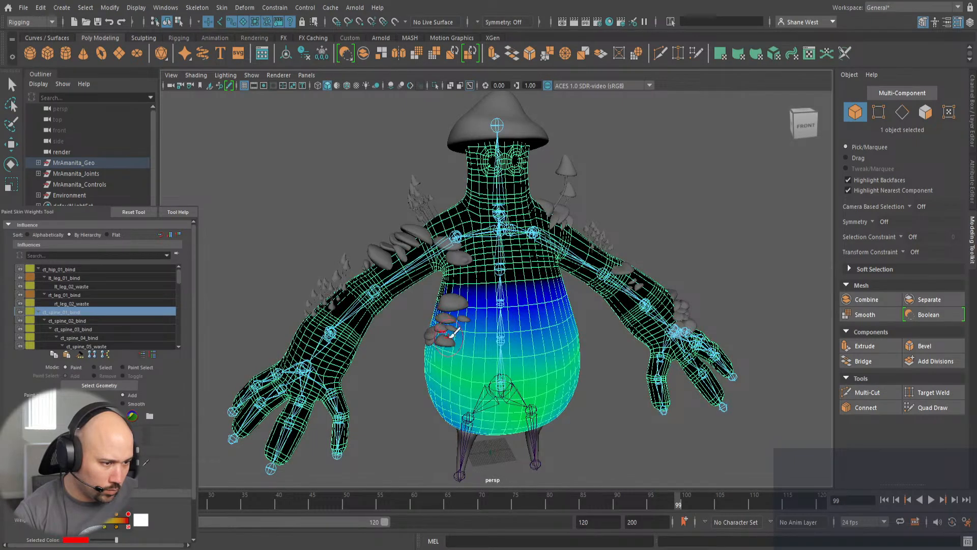
mouse_move(492, 370)
left_mouse_down("alt")
mouse_move(471, 337)
mouse_move(454, 333)
left_mouse_up("alt")
left_click_drag(396, 389, 407, 392, "alt")
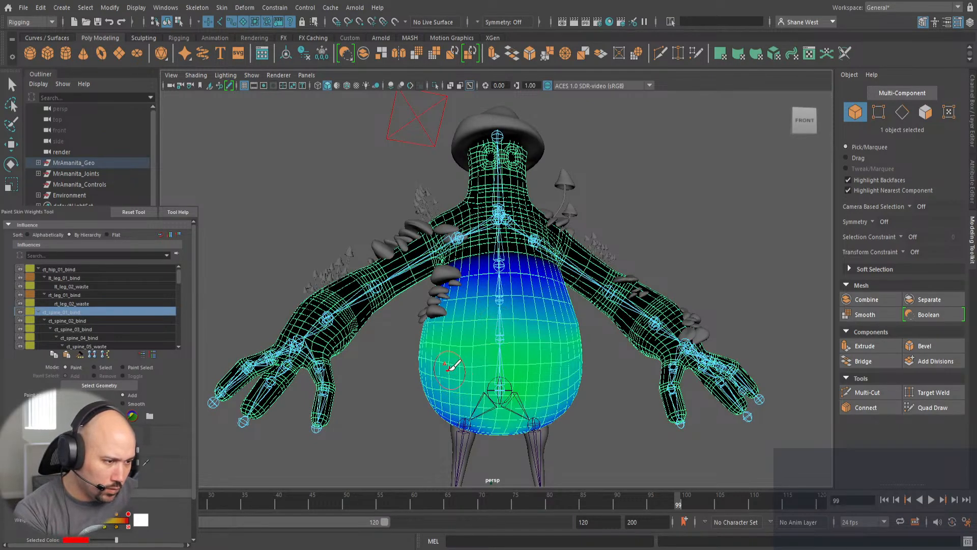
left_click(453, 366)
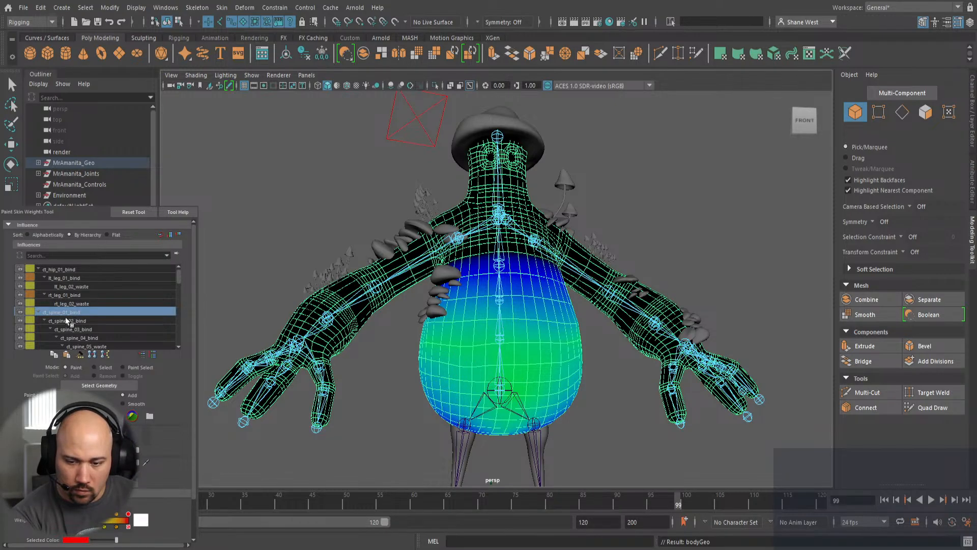
Compare the color-coded weight maps of the ct_spine_01_bind, ct_spine_02_bind and ct_spine_03_bind influences on the torso.
key("Down")
key("Down")
key("Up")
key("Down")
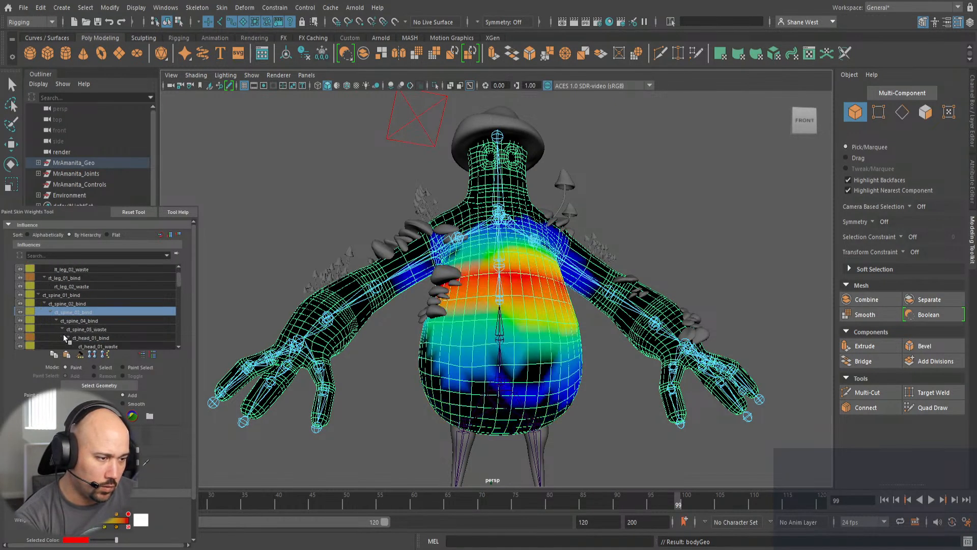
key("Up")
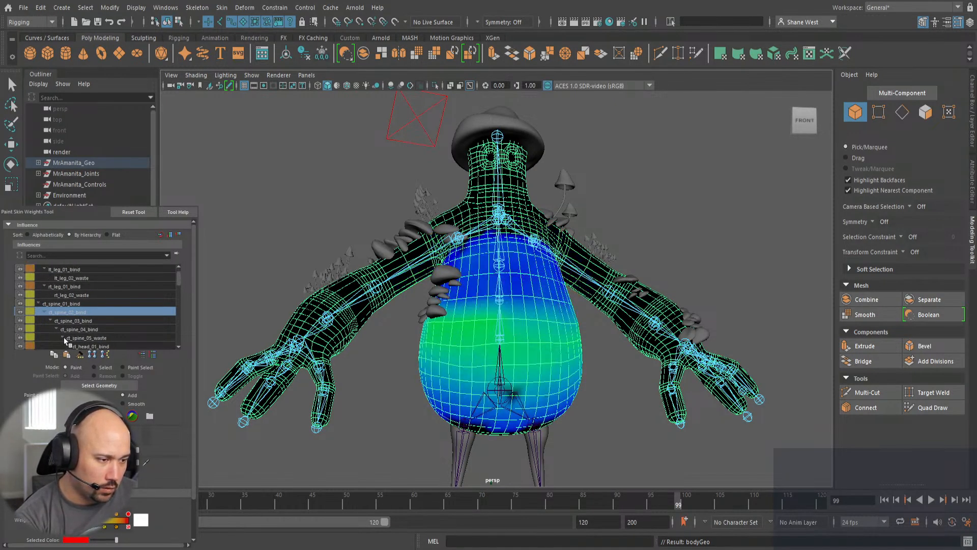
key("Up")
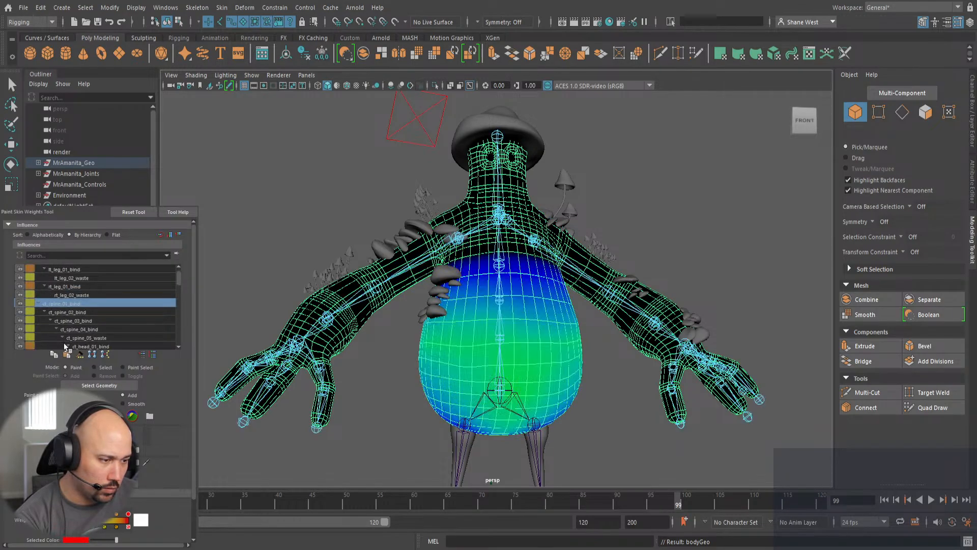
key("Down")
key("Down")
key("Down")
key("Up")
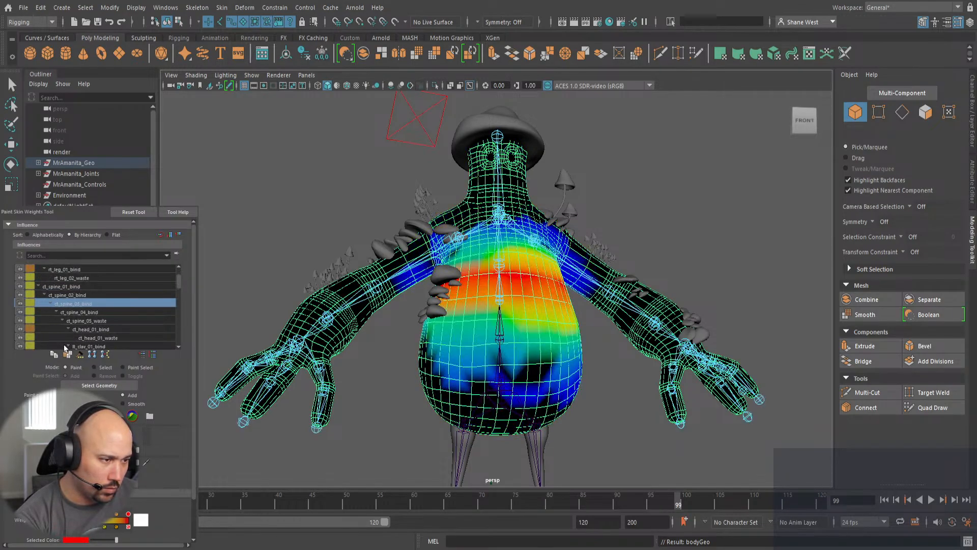
key("Down")
key("Up")
key("Up")
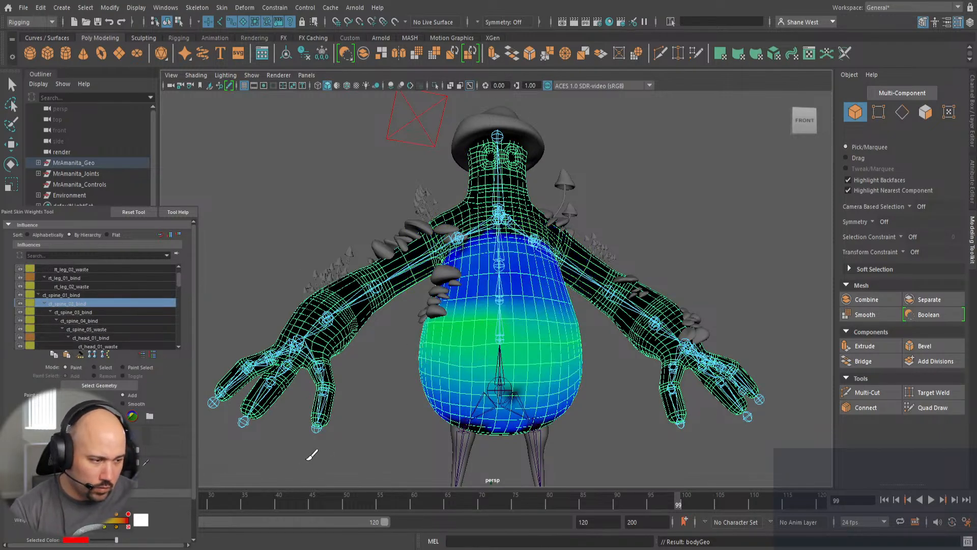
Switch to the full-size front orthographic view and undo the most recent action.
left_click_drag(349, 406, 355, 421, "alt")
key("space")
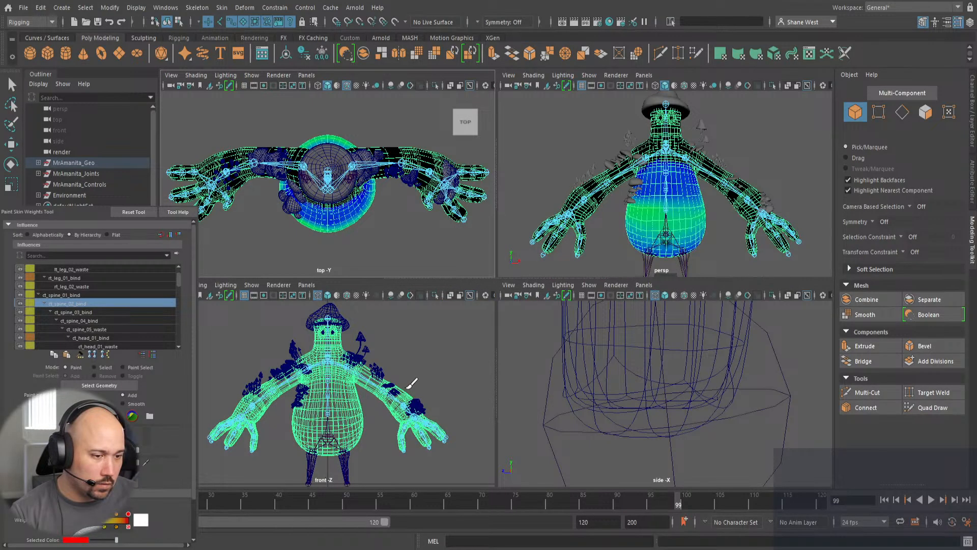
key("space")
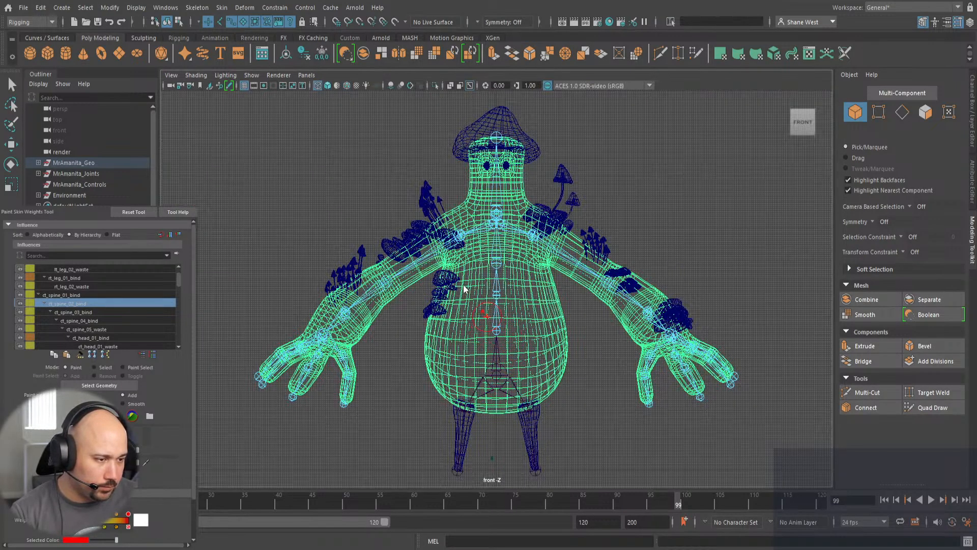
key("ctrl+z")
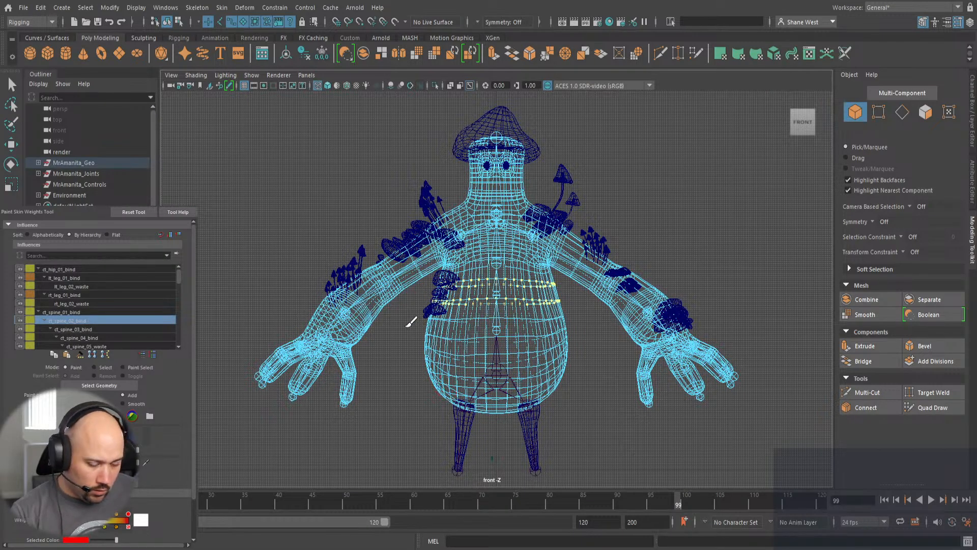
Leave weight painting, select the body mesh in the front view and switch it to vertex component mode.
key("q")
left_click(401, 320)
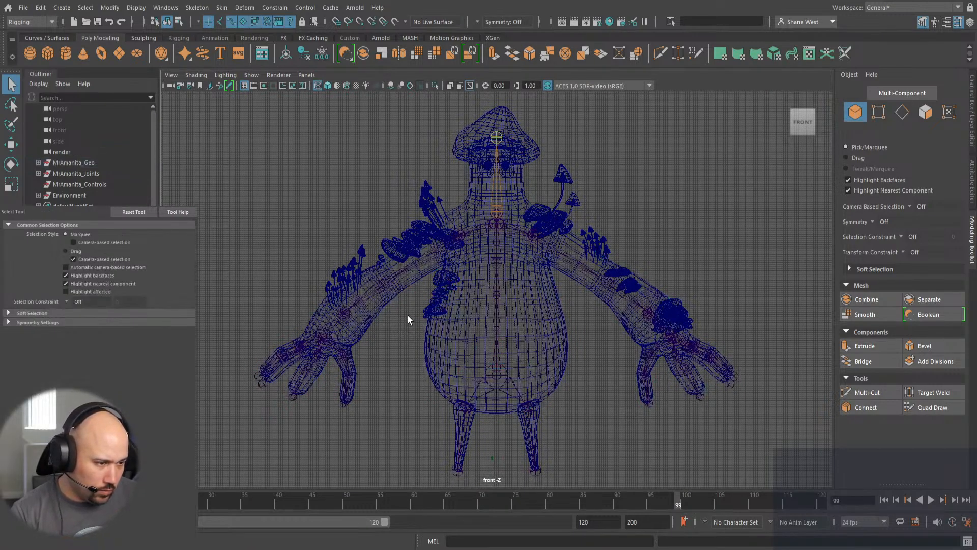
left_click(457, 317)
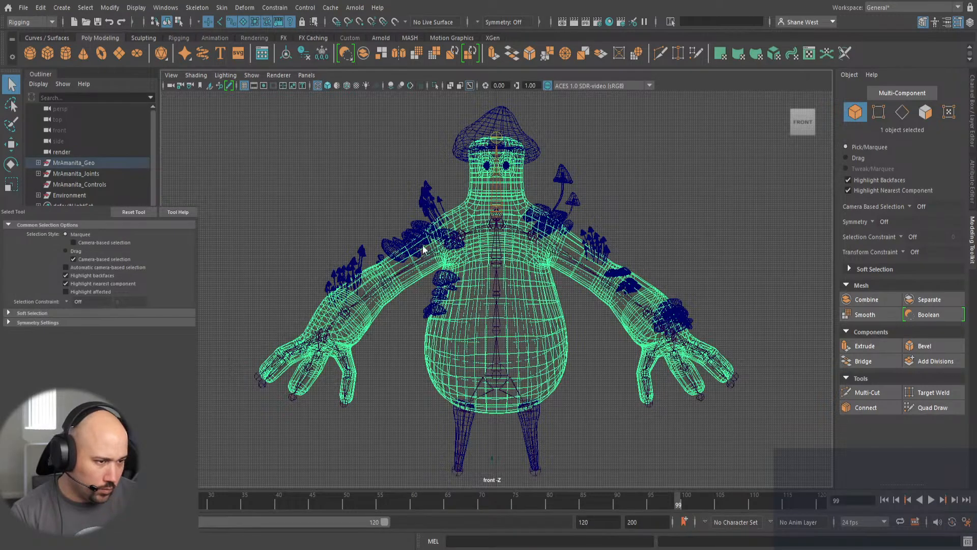
key("F9")
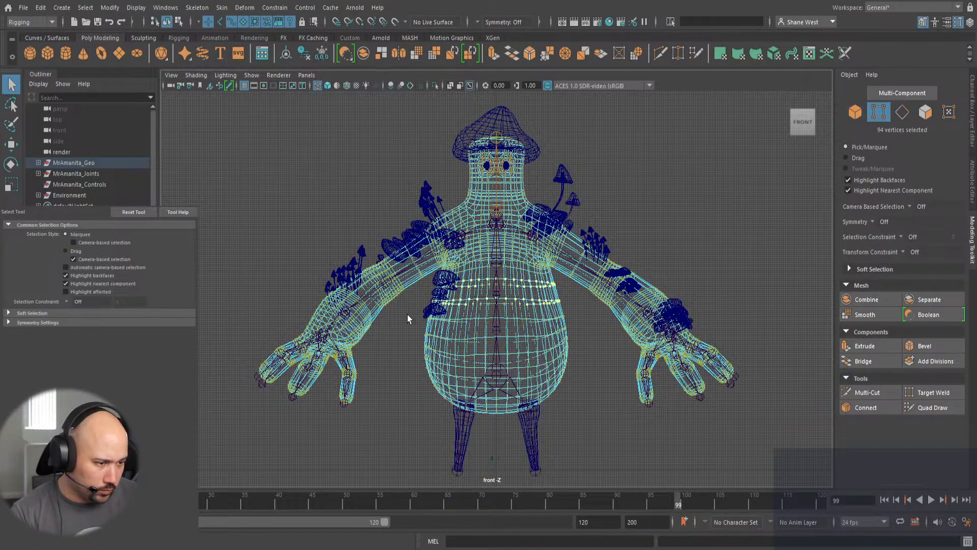
Clear the current vertex selection and lasso-select the two horizontal vertex rows around the lower belly of the body mesh.
left_click_drag(407, 315, 562, 344)
left_click(386, 354)
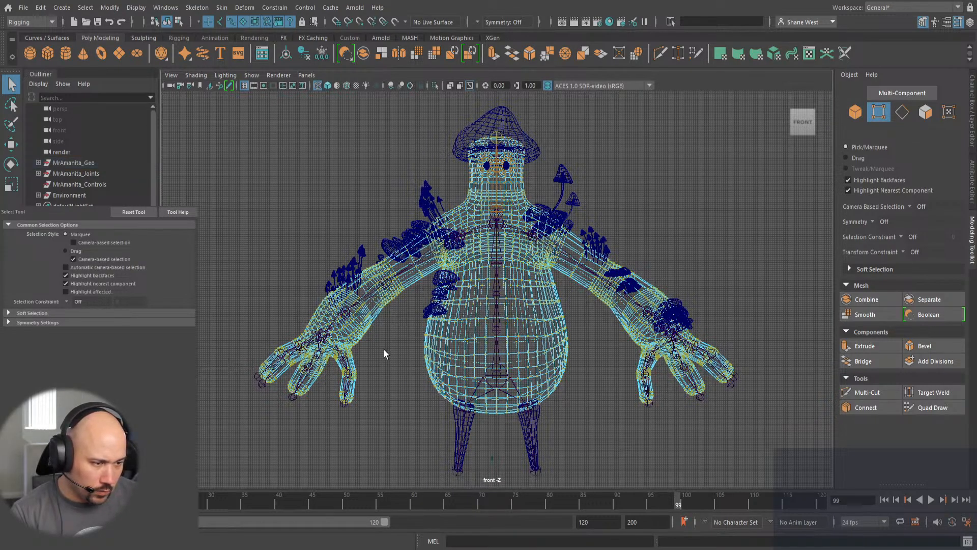
left_click(12, 104)
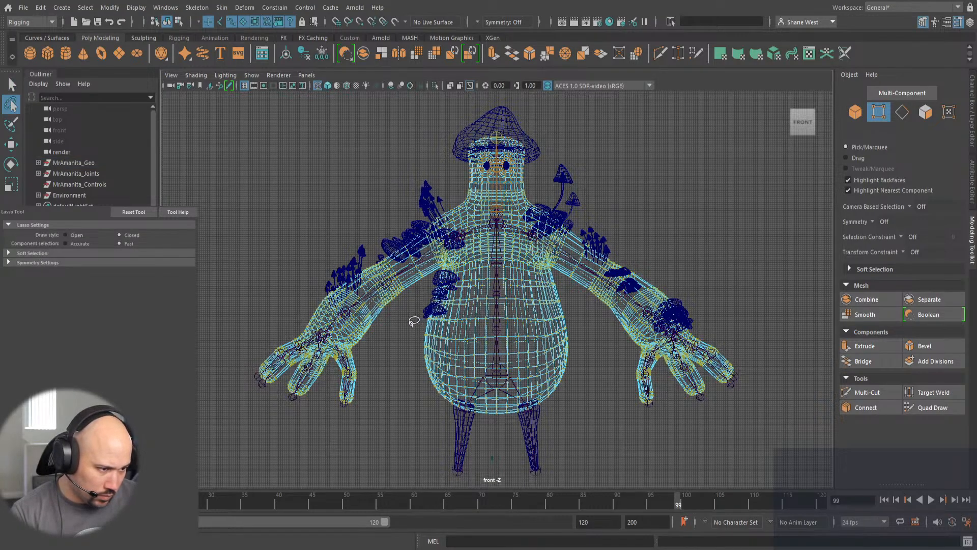
mouse_move(420, 320)
left_mouse_down()
mouse_move(559, 322)
mouse_move(572, 313)
mouse_move(574, 326)
mouse_move(567, 343)
mouse_move(501, 355)
mouse_move(441, 353)
mouse_move(413, 331)
left_mouse_up()
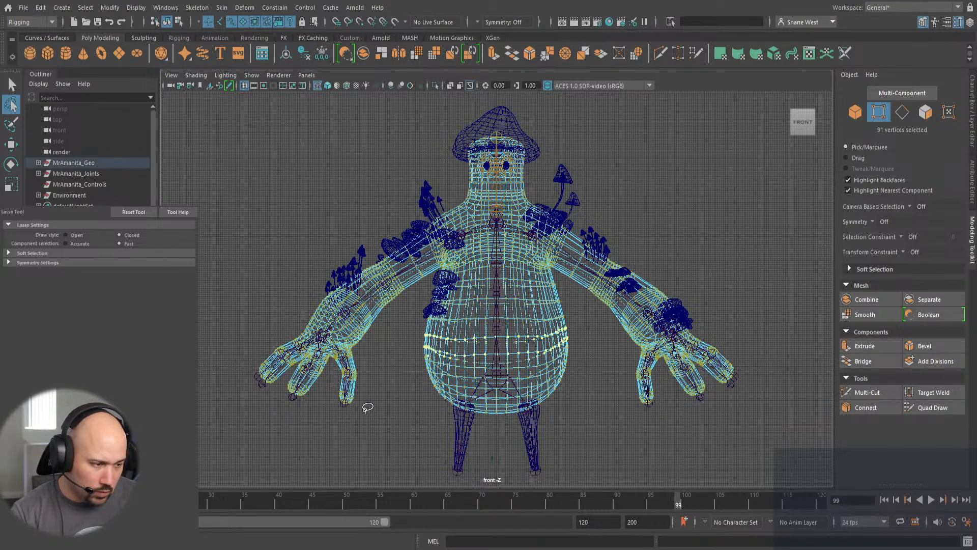
In the perspective view, add the missing vertices on the character's back to the selected belly rows.
key("space")
key("space")
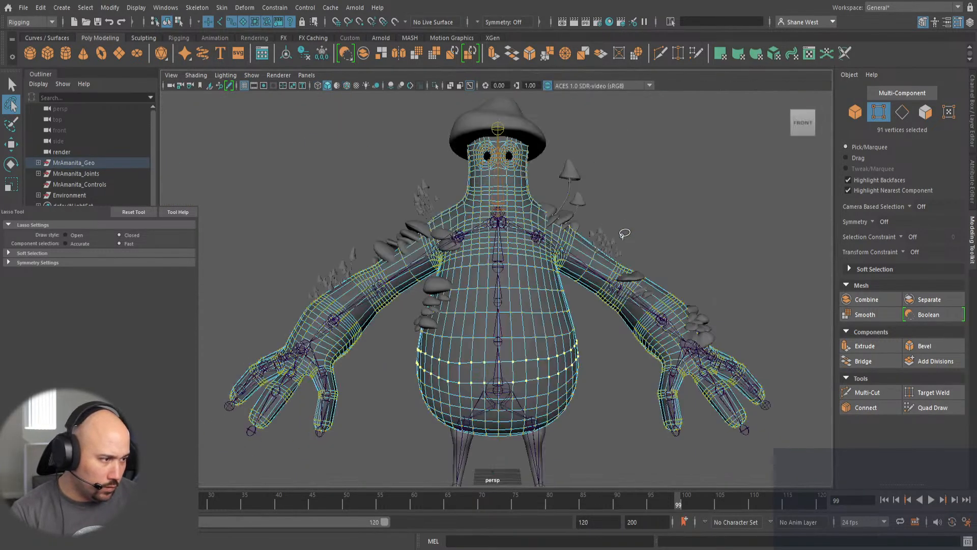
left_click_drag(567, 415, 367, 402, "alt")
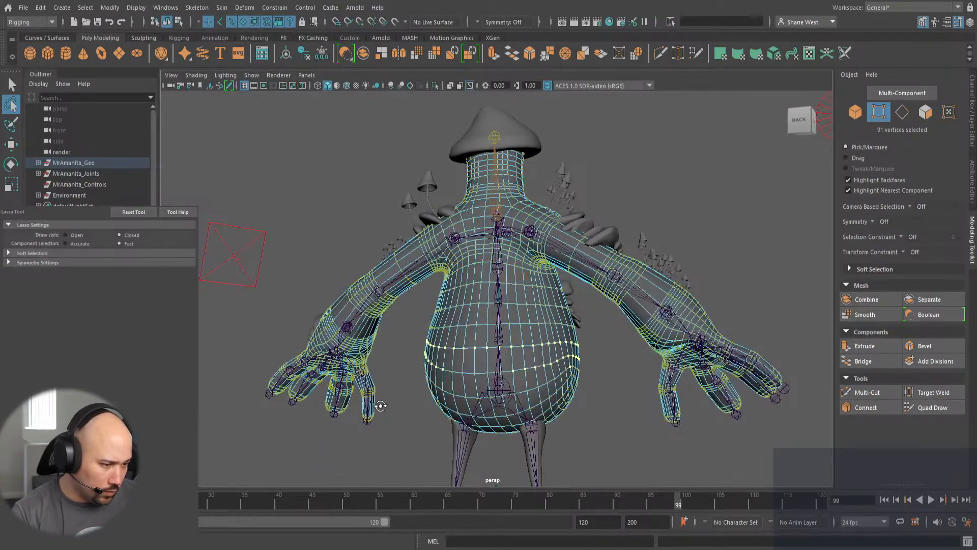
left_click(11, 85)
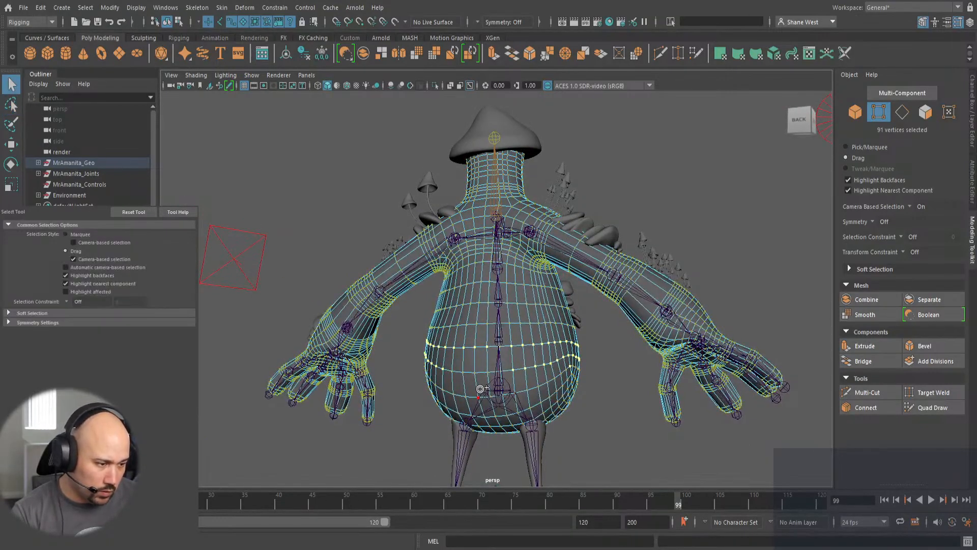
left_click_drag(464, 371, 507, 371)
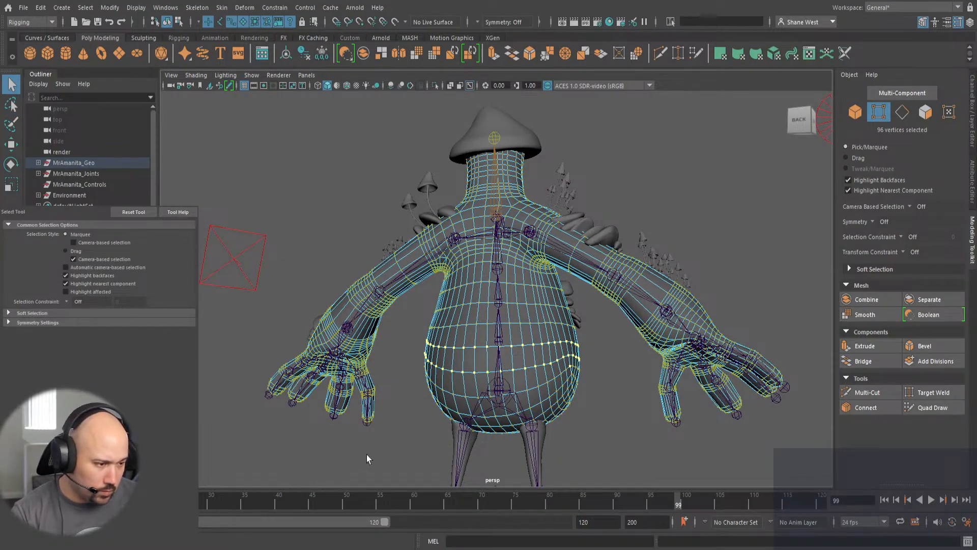
Deselect the stray vertices below the belly rows on the character's side and check the selection all around the body.
left_click_drag(367, 460, 529, 434, "alt")
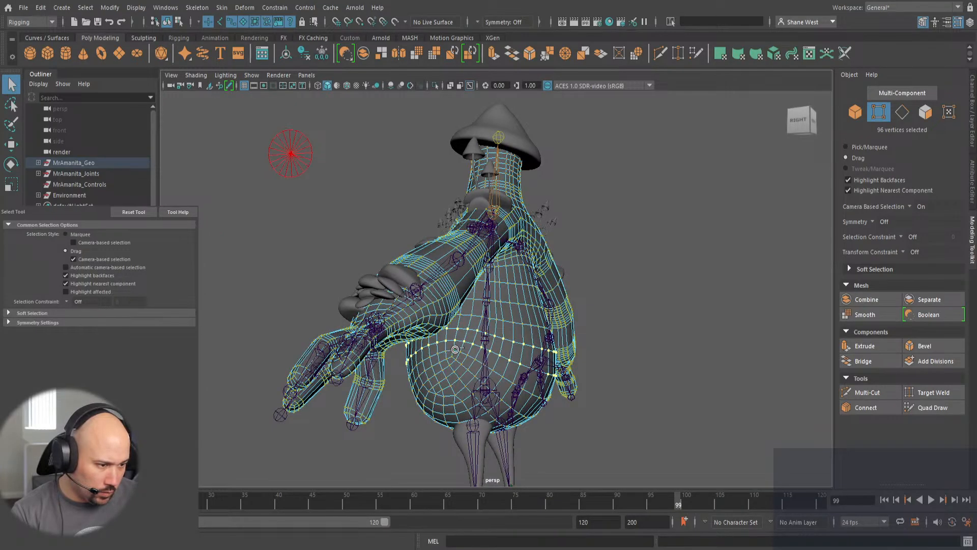
left_click(455, 350, "ctrl")
left_click_drag(422, 446, 326, 439, "alt")
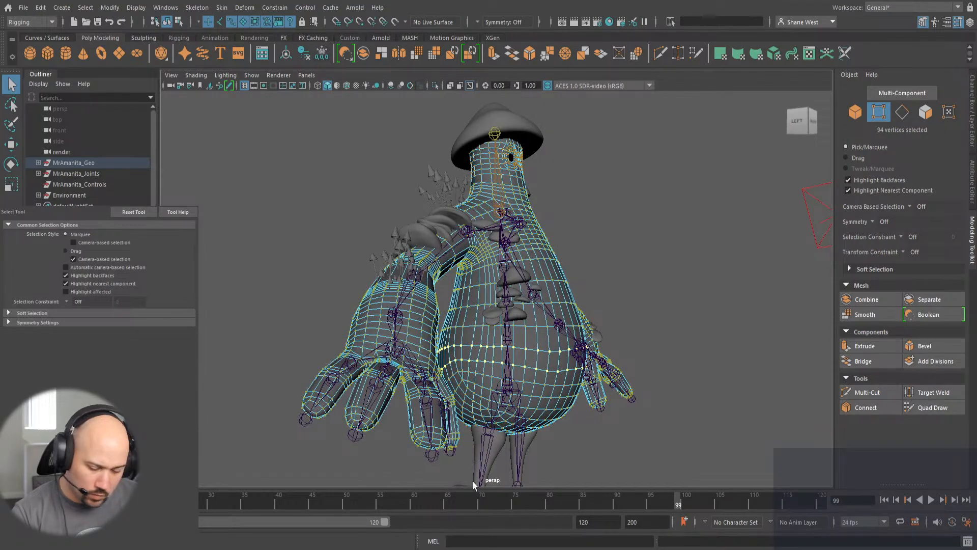
left_click_drag(593, 477, 523, 477, "alt")
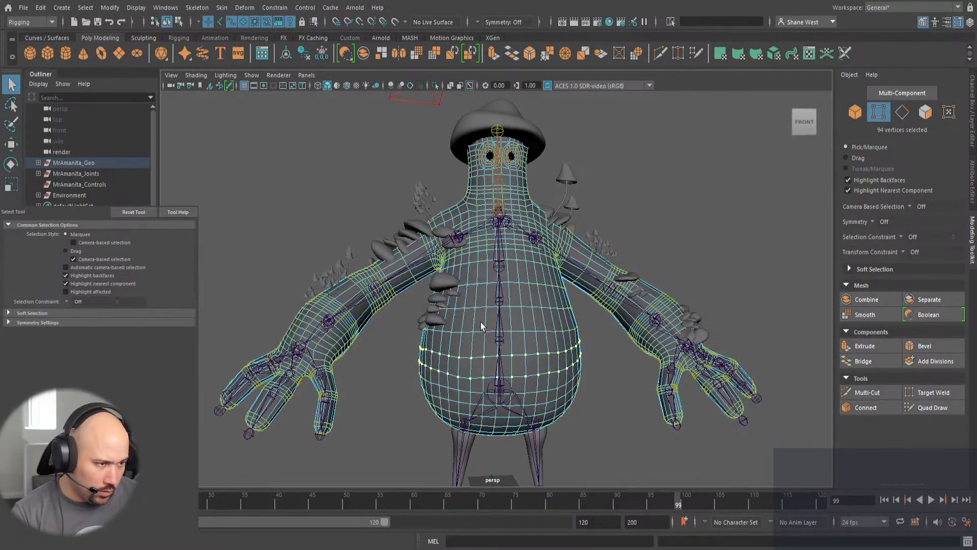
Return to the Paint Skin Weights tool and flood the selected belly vertices with weight for the ct_spine_02_bind influence.
left_click(222, 8)
left_click(358, 89)
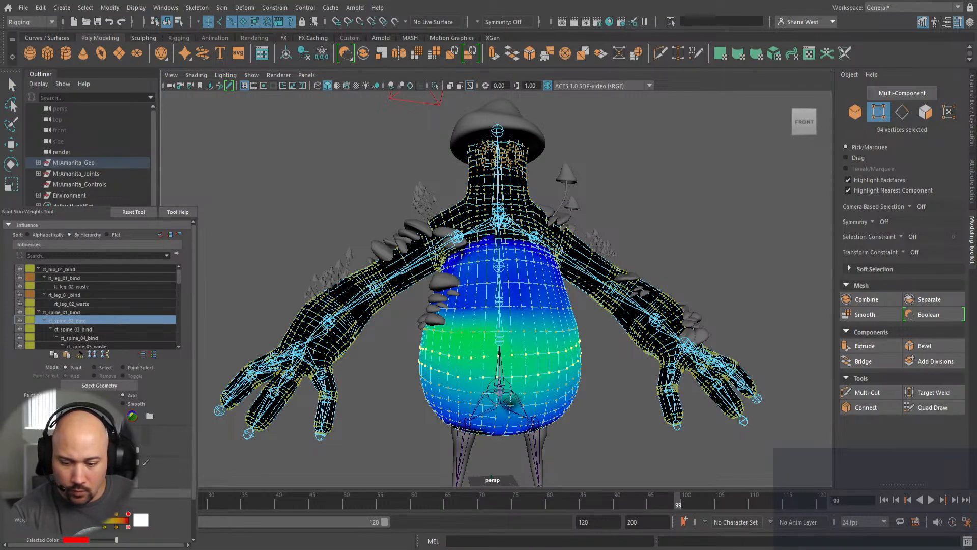
left_click(99, 476)
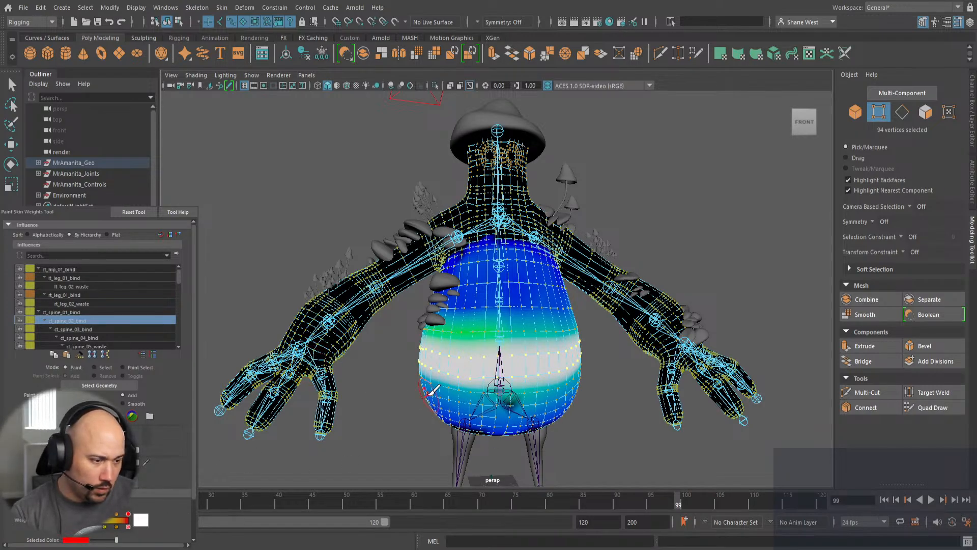
Drop the vertex selection, select the whole body mesh and resume painting its skin weights.
key("q")
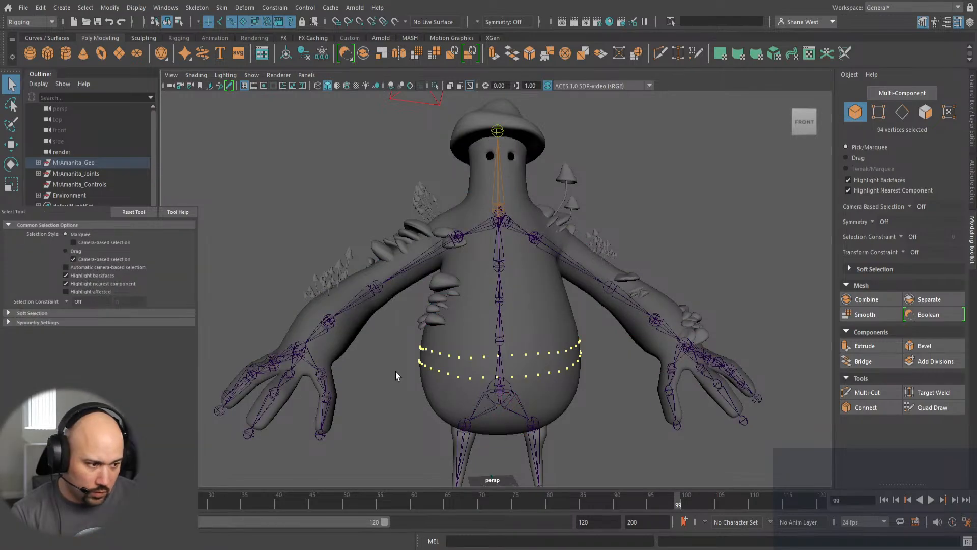
left_click(396, 372)
left_click(467, 346)
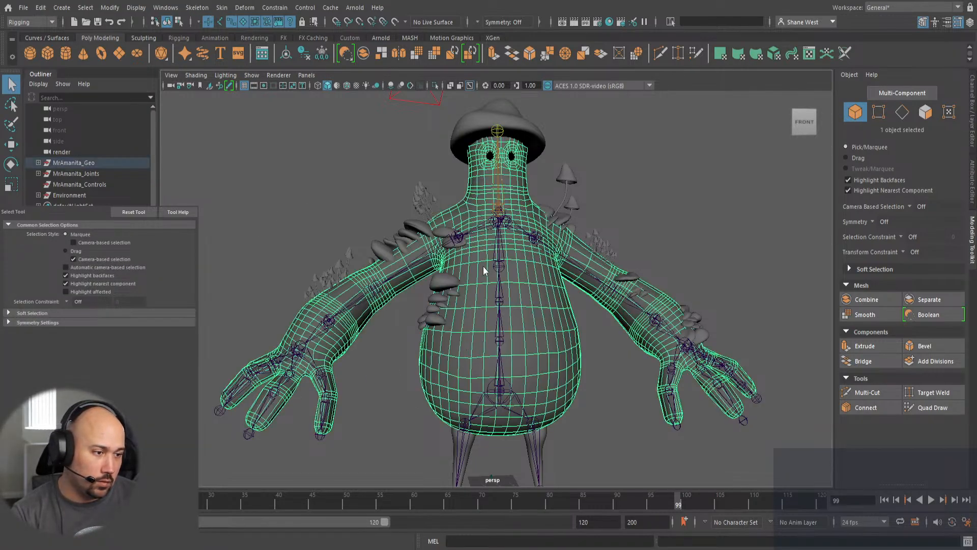
key("y")
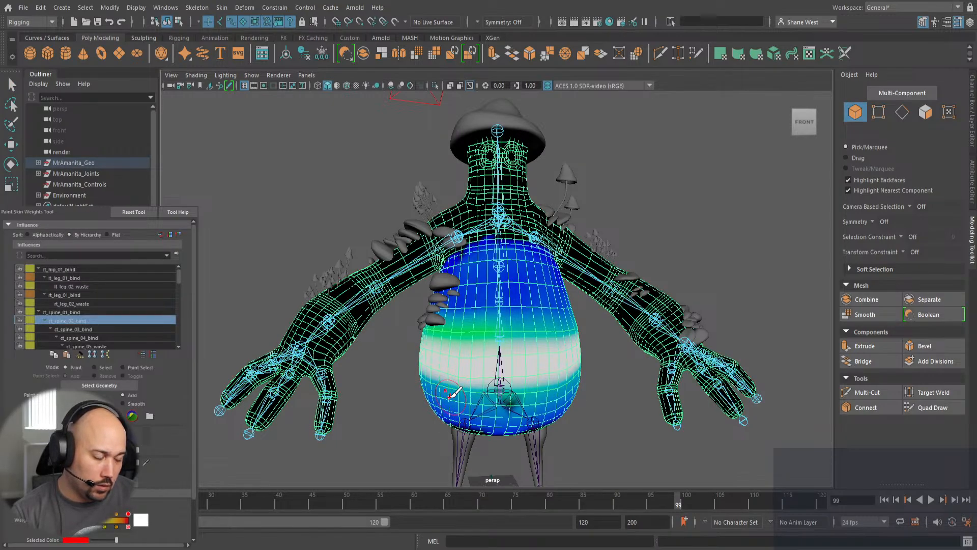
Smooth the ct_spine_02_bind weights across the fully weighted band on the front of the belly.
left_click_drag(462, 335, 588, 340)
mouse_move(539, 332)
left_mouse_down("shift")
mouse_move(478, 340)
mouse_move(579, 332)
mouse_move(558, 340)
left_mouse_up("shift")
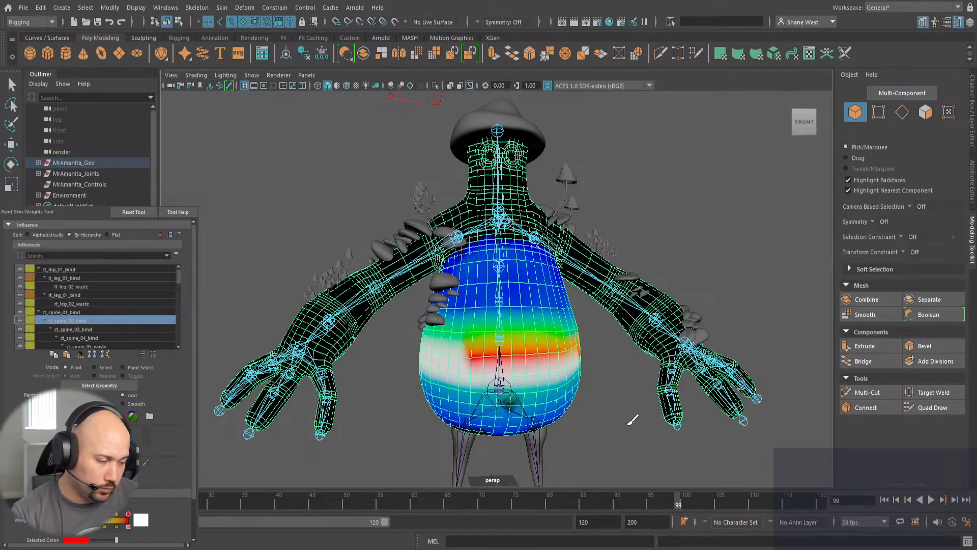
left_click_drag(630, 421, 571, 422, "alt")
mouse_move(471, 397)
left_mouse_down("shift")
mouse_move(538, 392)
mouse_move(525, 380)
mouse_move(433, 389)
mouse_move(543, 381)
mouse_move(593, 407)
mouse_move(617, 403)
left_mouse_up("shift")
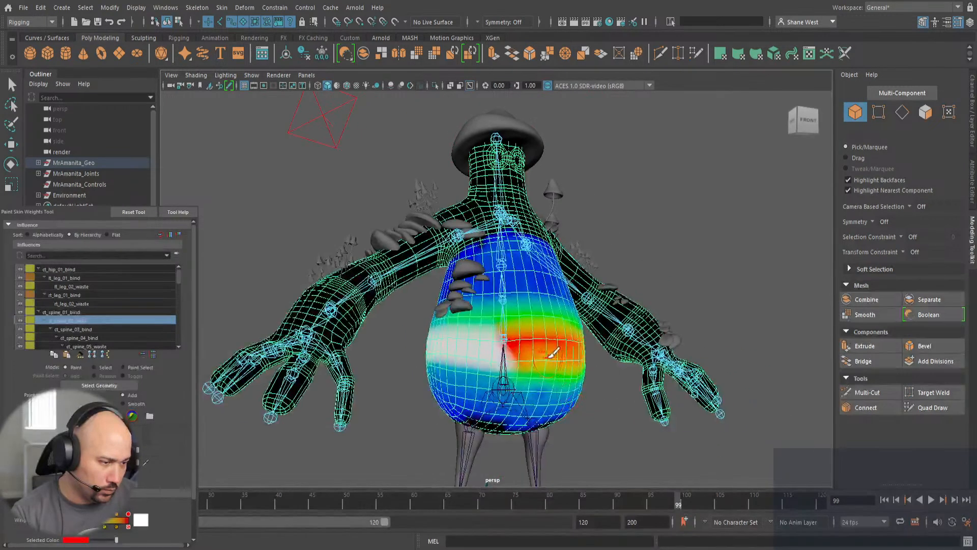
mouse_move(549, 354)
left_mouse_down("shift")
mouse_move(474, 351)
mouse_move(447, 339)
mouse_move(424, 362)
left_mouse_up("shift")
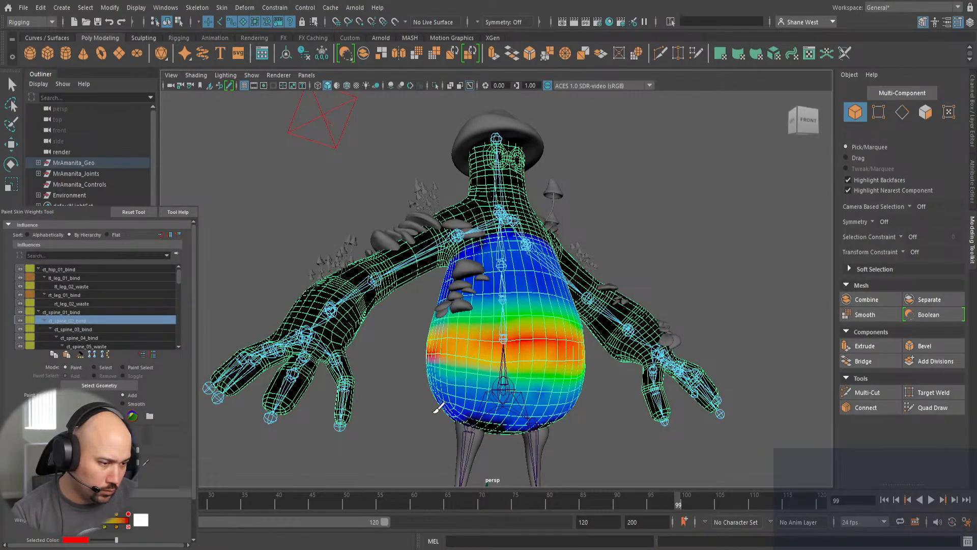
Smooth the ct_spine_02_bind weight band around the back and both sides of the belly.
mouse_move(458, 390)
left_mouse_down("alt")
mouse_move(585, 366)
mouse_move(540, 351)
mouse_move(516, 358)
mouse_move(570, 359)
mouse_move(505, 372)
mouse_move(501, 330)
mouse_move(462, 343)
left_mouse_up("alt")
left_click_drag(498, 410, 524, 411, "alt")
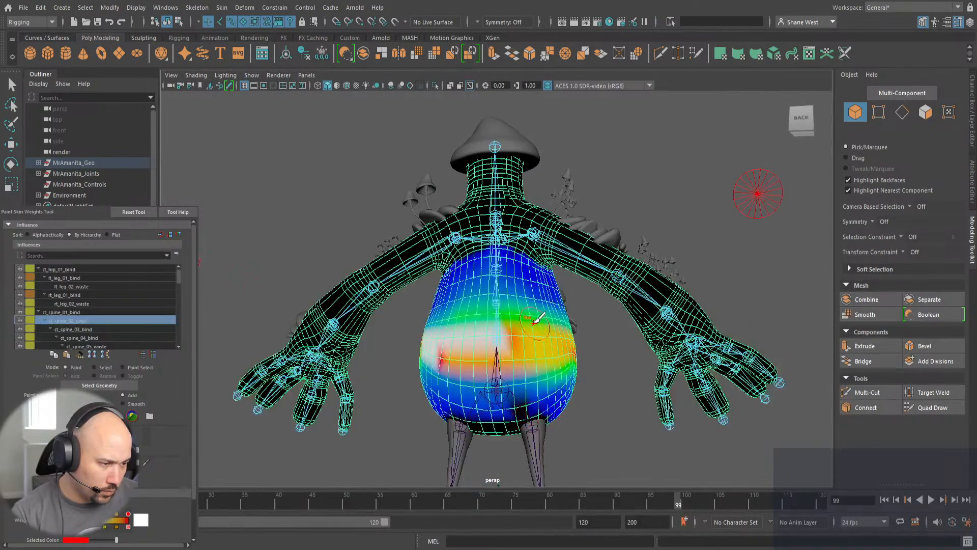
left_click_drag(532, 328, 431, 336, "shift")
left_click_drag(455, 403, 560, 394, "alt")
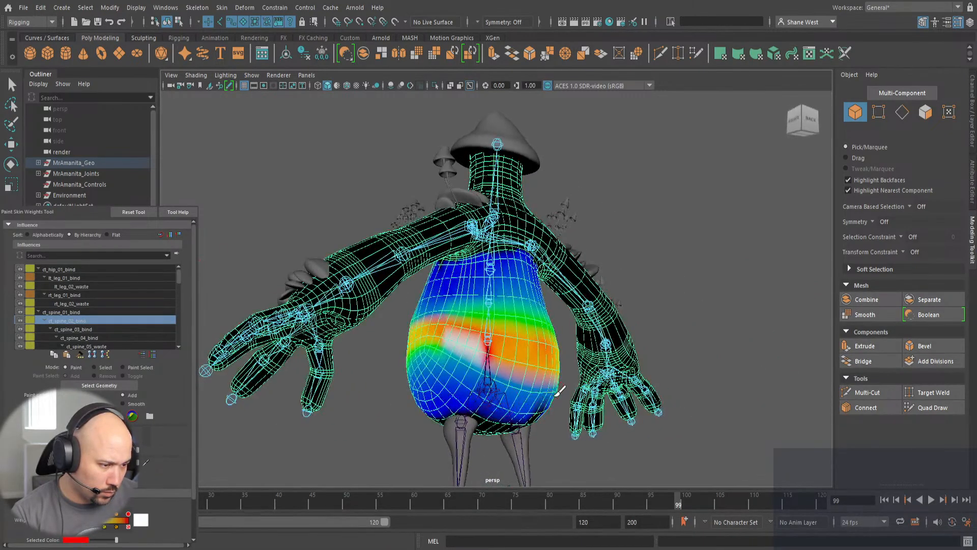
mouse_move(484, 364)
left_mouse_down("shift")
mouse_move(441, 347)
mouse_move(425, 310)
left_mouse_up("shift")
left_click_drag(440, 418, 515, 408, "alt")
left_click_drag(538, 359, 469, 342, "shift")
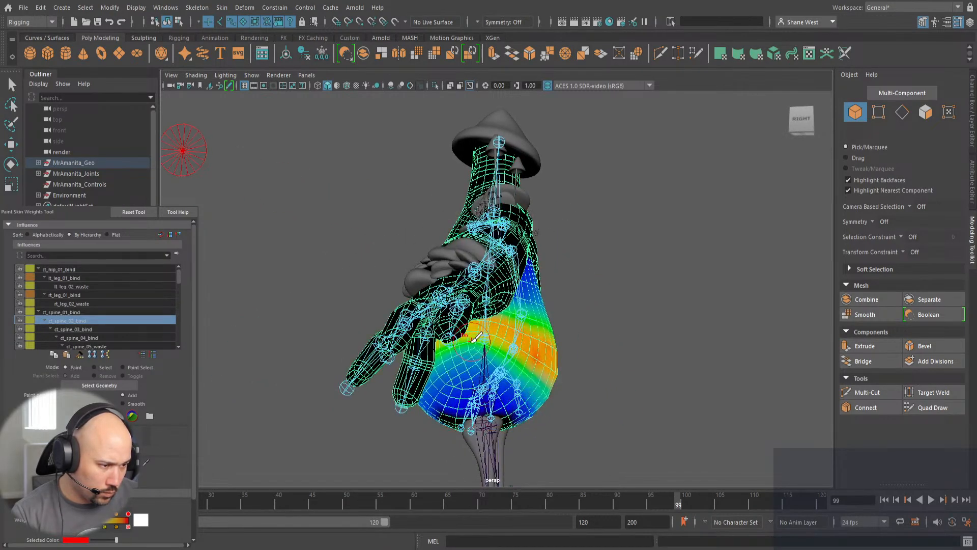
mouse_move(432, 414)
left_mouse_down("alt")
mouse_move(545, 400)
mouse_move(571, 378)
left_mouse_up("alt")
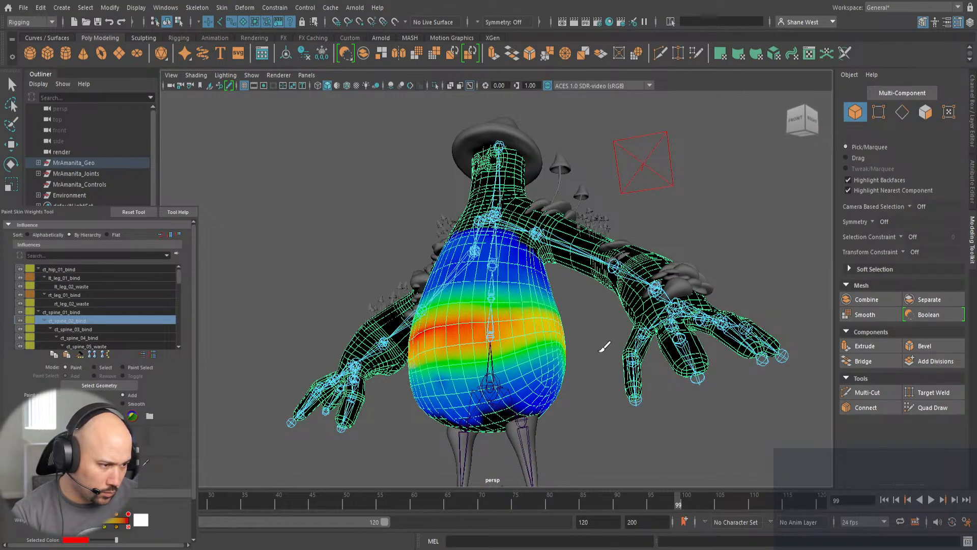
mouse_move(526, 398)
left_mouse_down("alt")
mouse_move(608, 419)
mouse_move(571, 422)
left_mouse_up("alt")
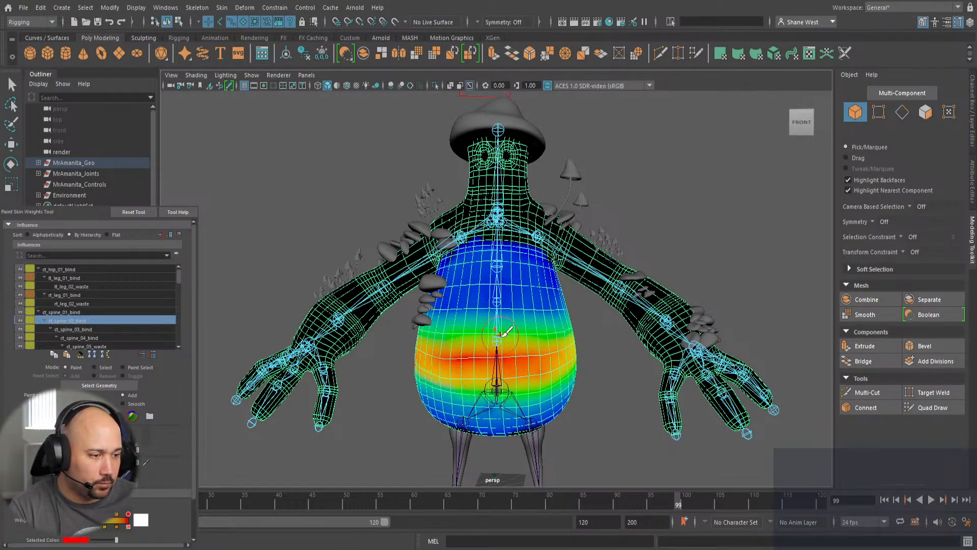
Inspect the weight maps of ct_spine_03_bind, ct_spine_02_bind and ct_spine_01_bind on the body.
right_click_drag(498, 286, 505, 250)
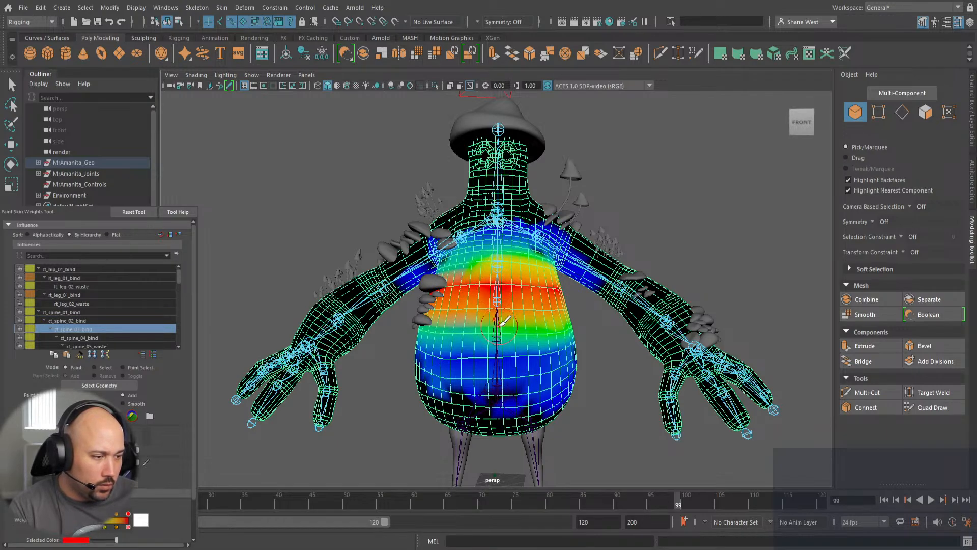
right_click_drag(499, 263, 499, 263)
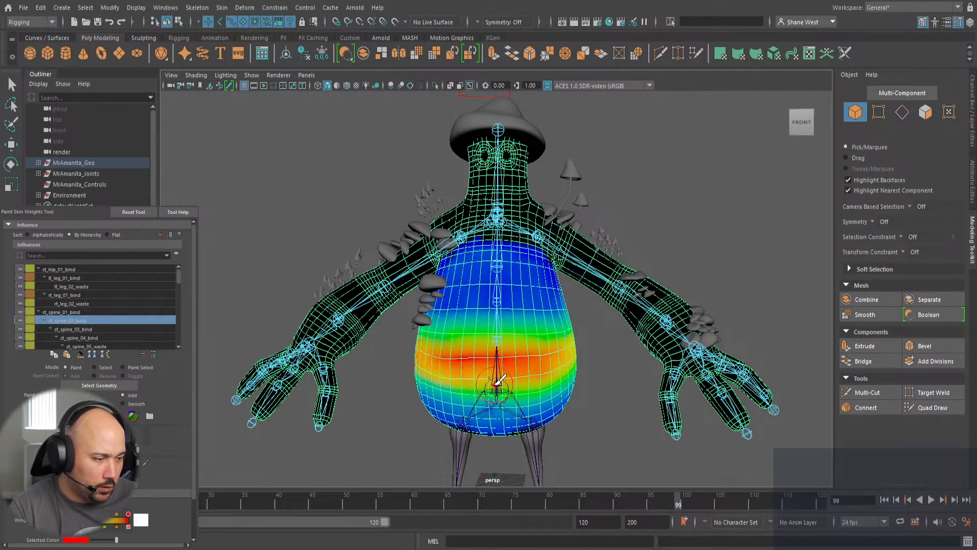
right_click_drag(495, 375, 501, 269)
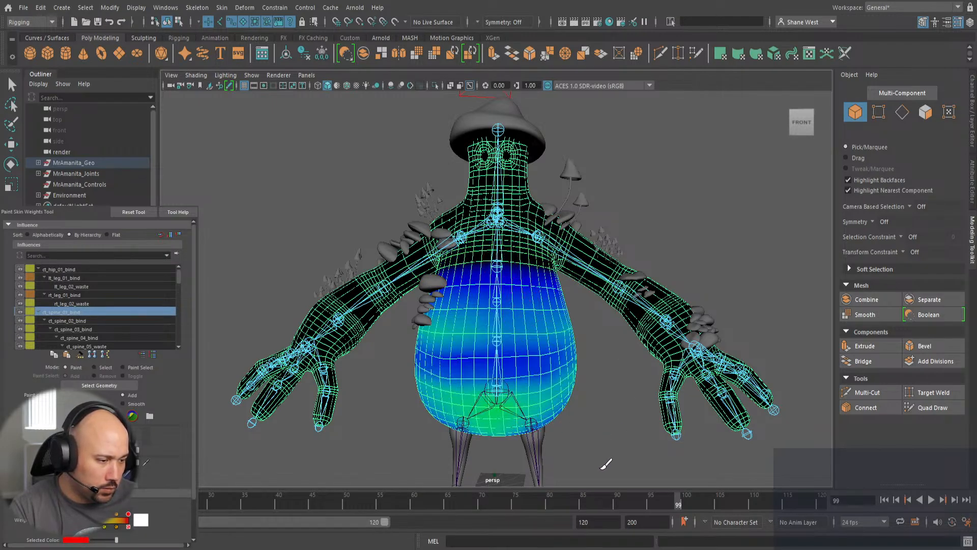
mouse_move(609, 467)
left_mouse_down("alt")
mouse_move(630, 468)
mouse_move(677, 377)
left_mouse_up("alt")
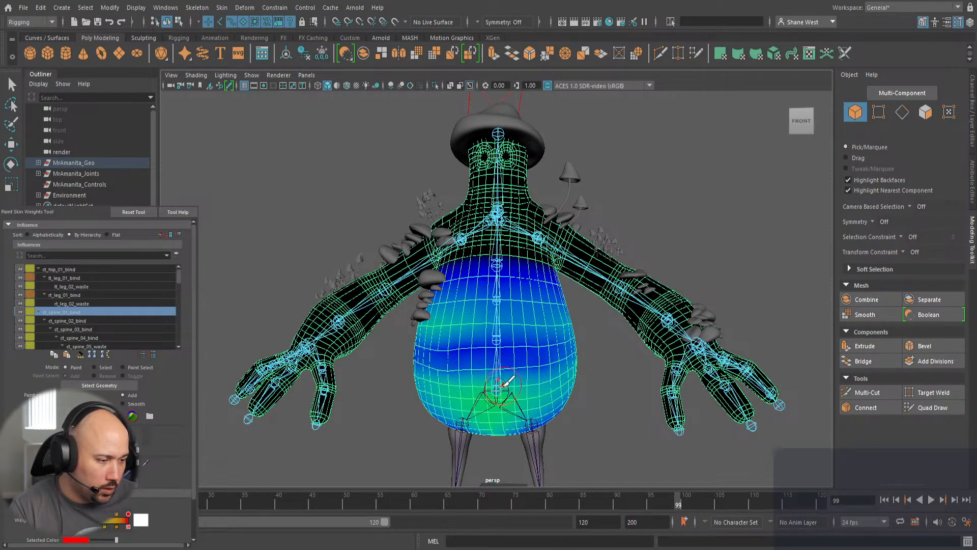
Make ct_hip_01_bind the active influence for weight painting.
right_click_drag(508, 387, 499, 258)
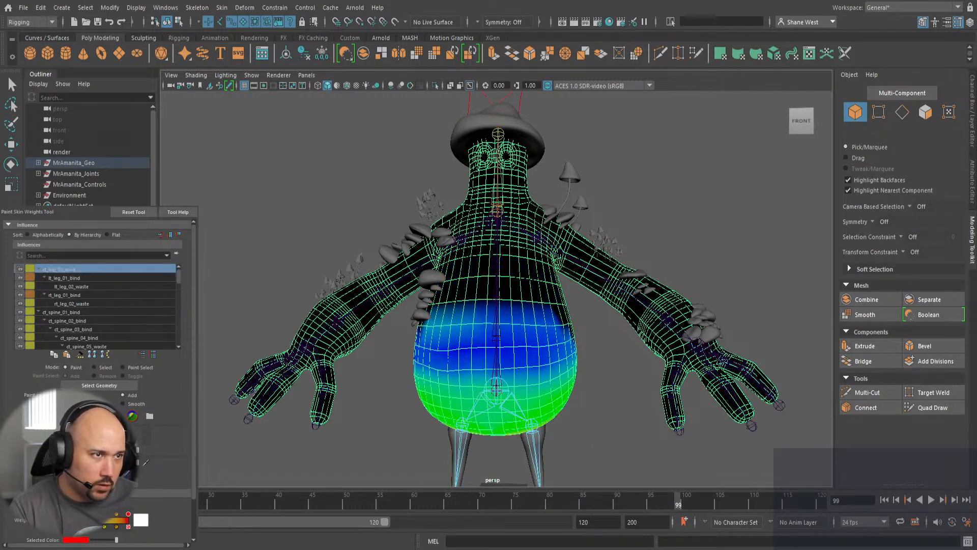
mouse_move(568, 386)
left_mouse_down("alt")
mouse_move(618, 399)
mouse_move(591, 400)
left_mouse_up("alt")
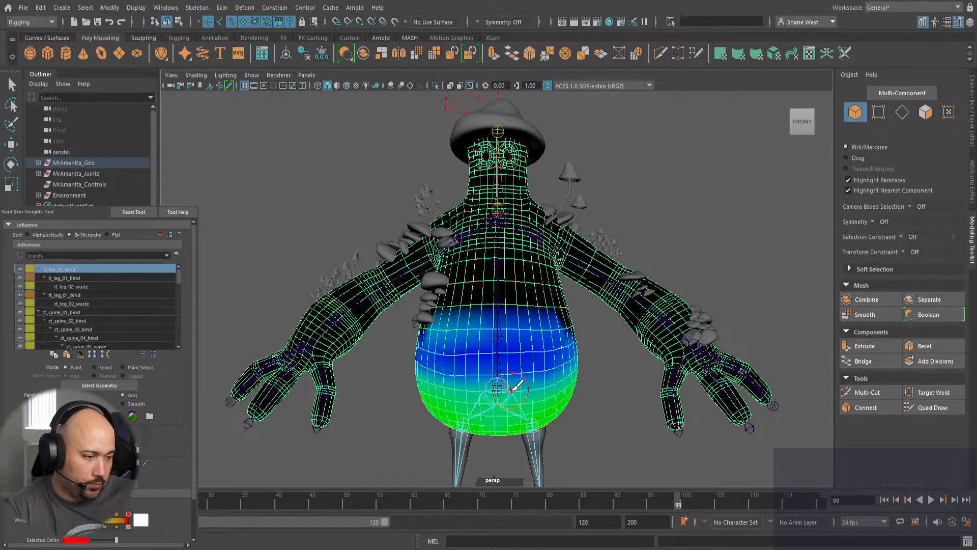
left_click_drag(579, 452, 584, 450, "alt")
key("space")
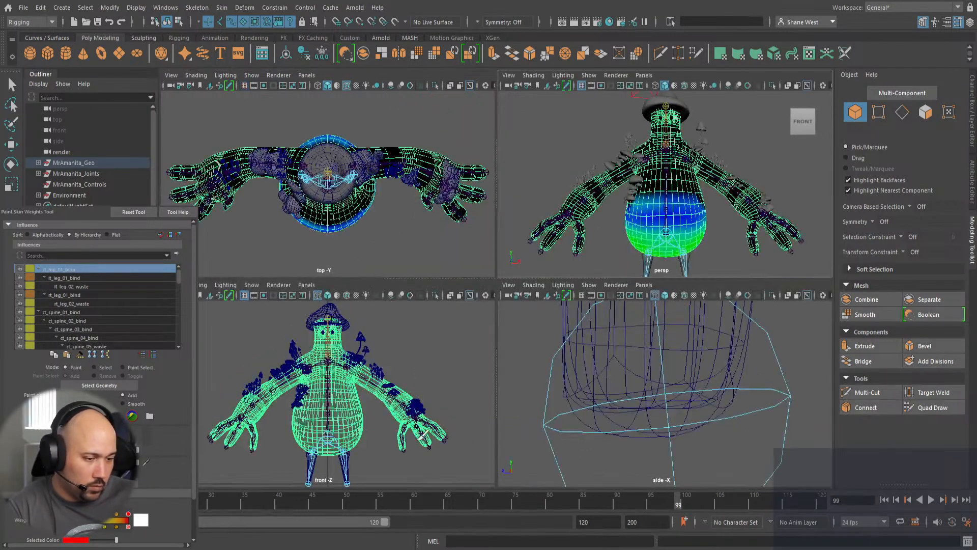
key("space")
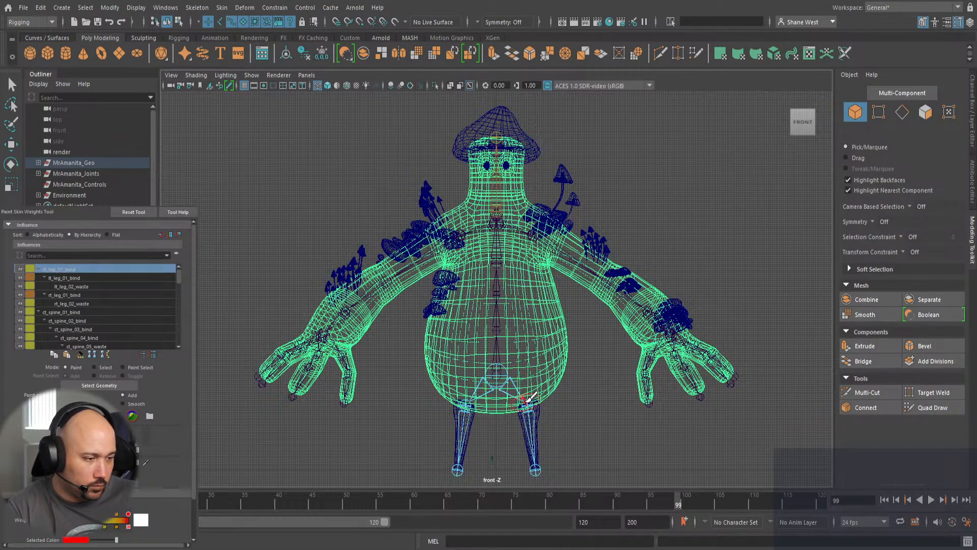
key("space")
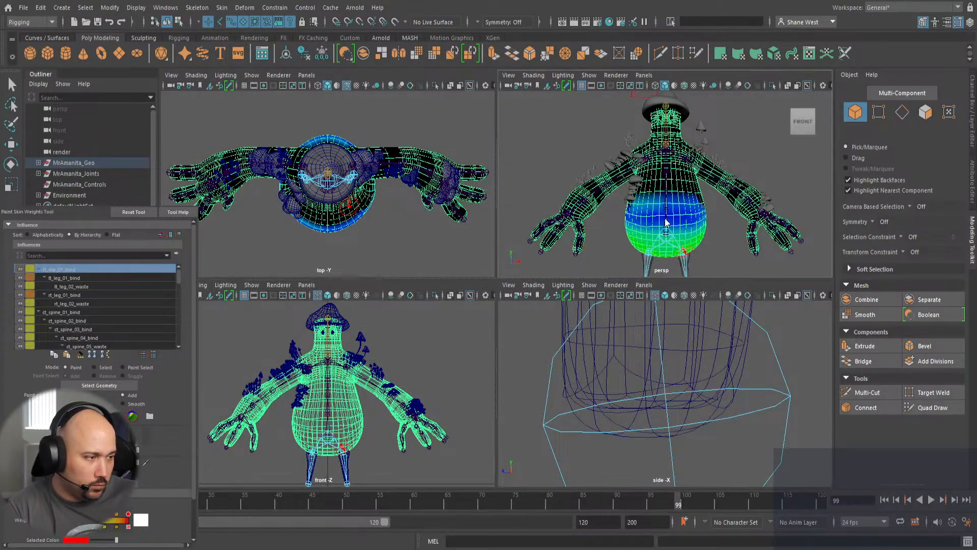
key("space")
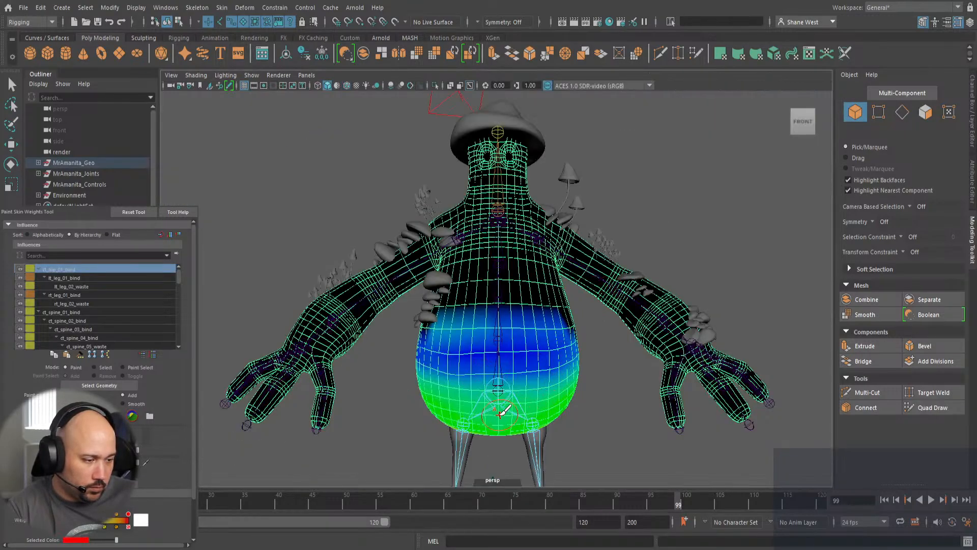
middle_click_drag(600, 443, 592, 410, "alt")
mouse_move(592, 410)
left_mouse_down("alt")
mouse_move(502, 332)
mouse_move(522, 336)
mouse_move(493, 331)
left_mouse_up("alt")
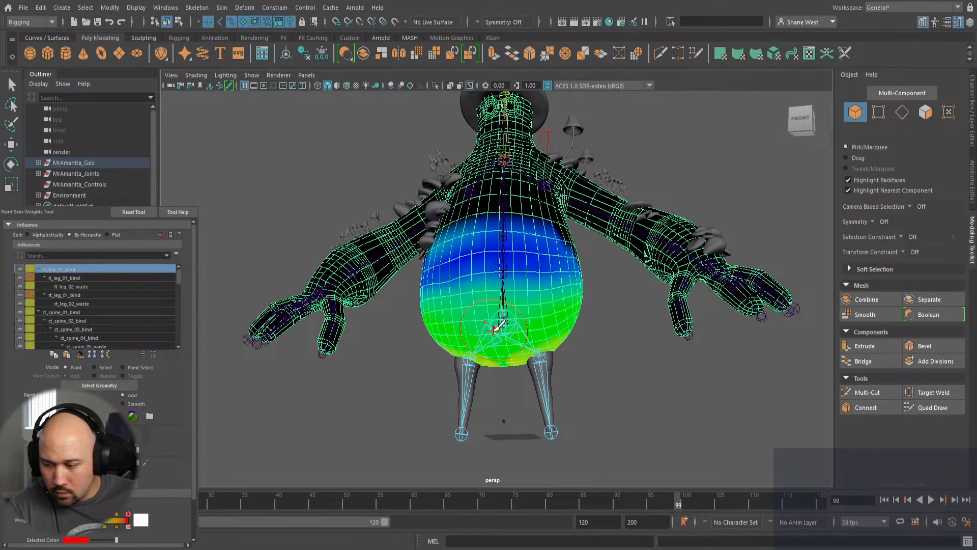
mouse_move(496, 326)
left_mouse_down()
mouse_move(570, 321)
mouse_move(494, 334)
mouse_move(546, 349)
mouse_move(469, 347)
left_mouse_up()
key("ctrl+z")
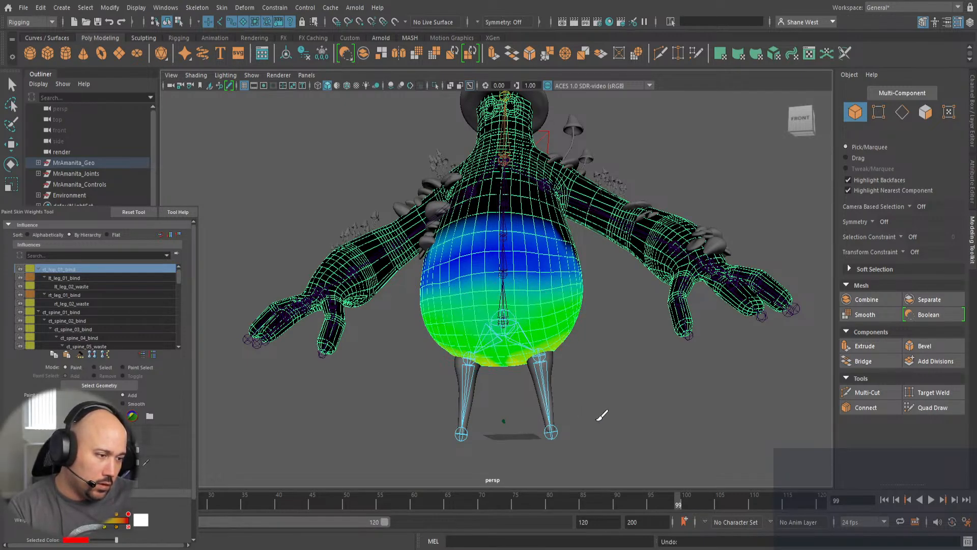
Paint full ct_hip_01_bind weight onto the front of the lower belly.
mouse_move(602, 415)
left_mouse_down("alt")
mouse_move(624, 418)
mouse_move(602, 410)
left_mouse_up("alt")
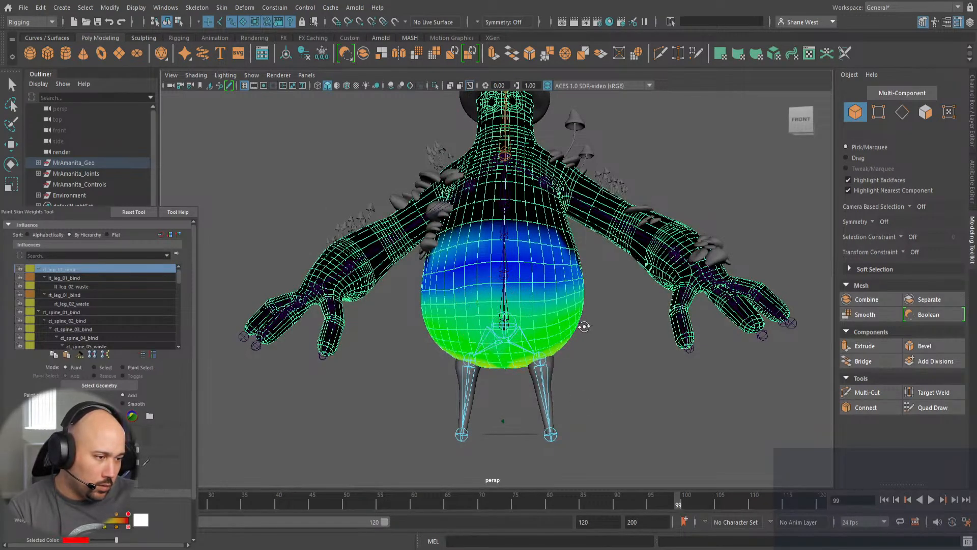
mouse_move(489, 308)
left_mouse_down("alt")
mouse_move(492, 325)
mouse_move(504, 318)
left_mouse_up("alt")
left_click_drag(572, 321, 562, 318)
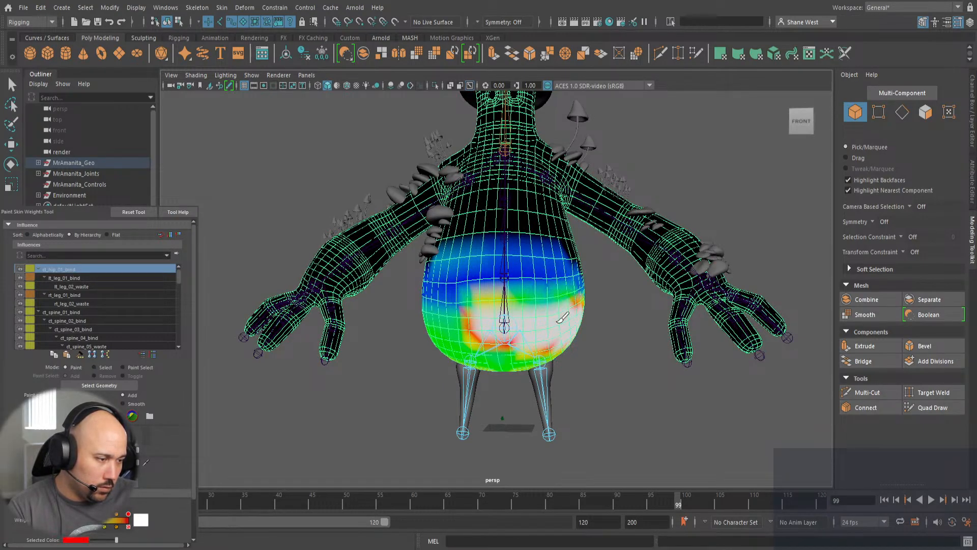
Extend the ct_hip_01_bind weight around the sides and back of the lower belly, softening its upper edge.
left_click_drag(434, 355, 549, 306, "alt")
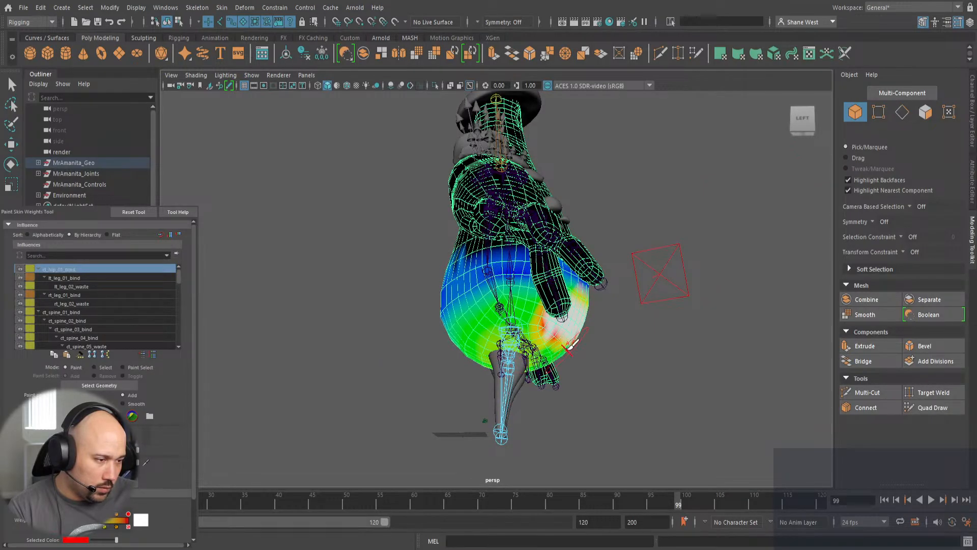
left_click_drag(573, 346, 570, 312, "alt")
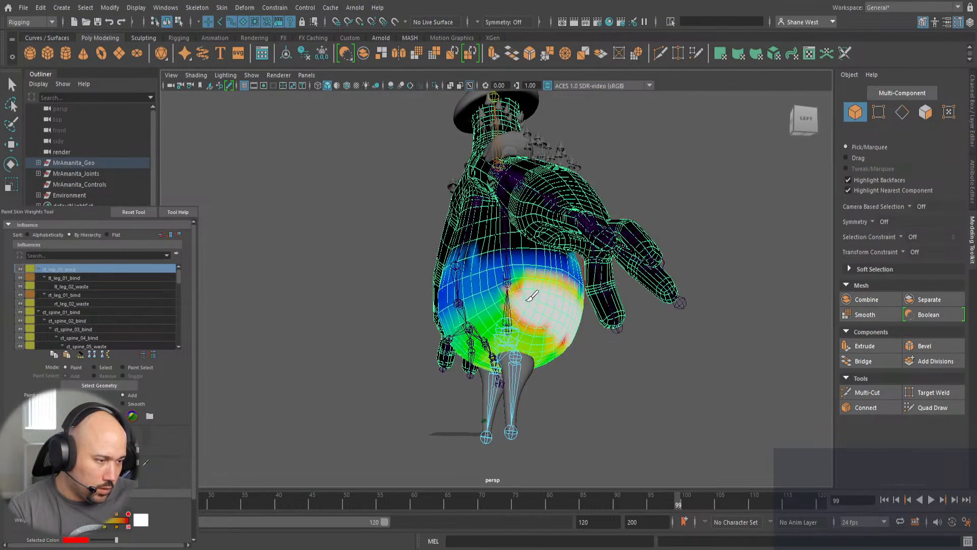
left_click_drag(466, 312, 523, 313, "alt")
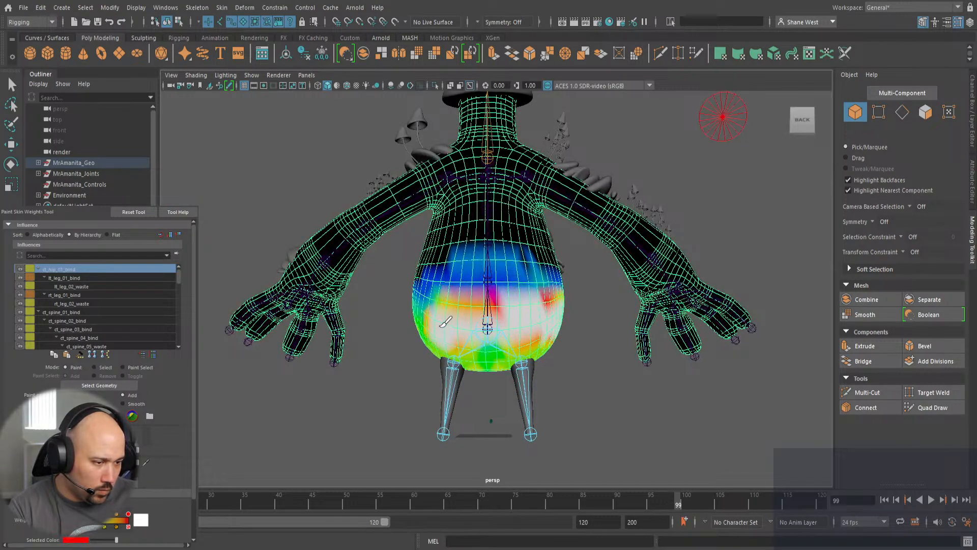
left_click_drag(425, 334, 497, 317, "alt")
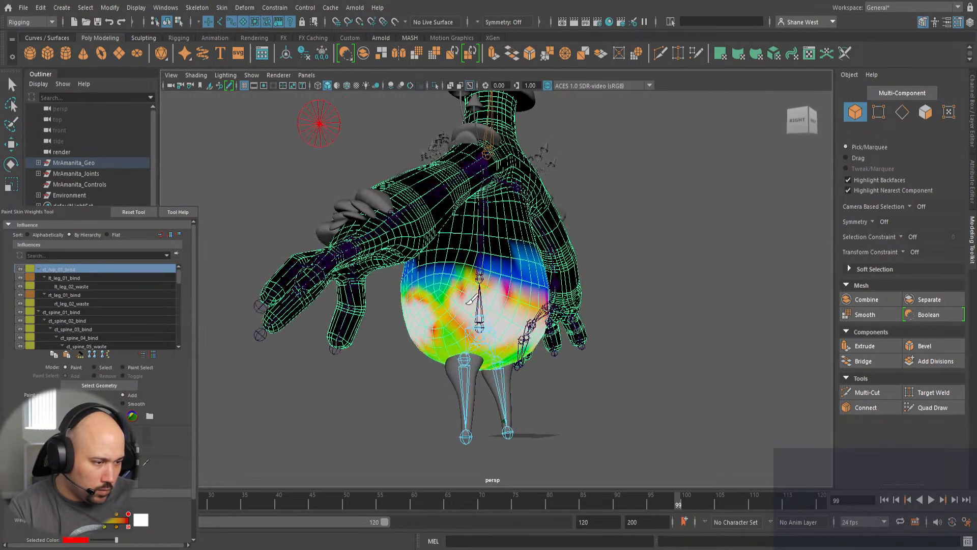
left_click_drag(442, 304, 427, 278, "alt")
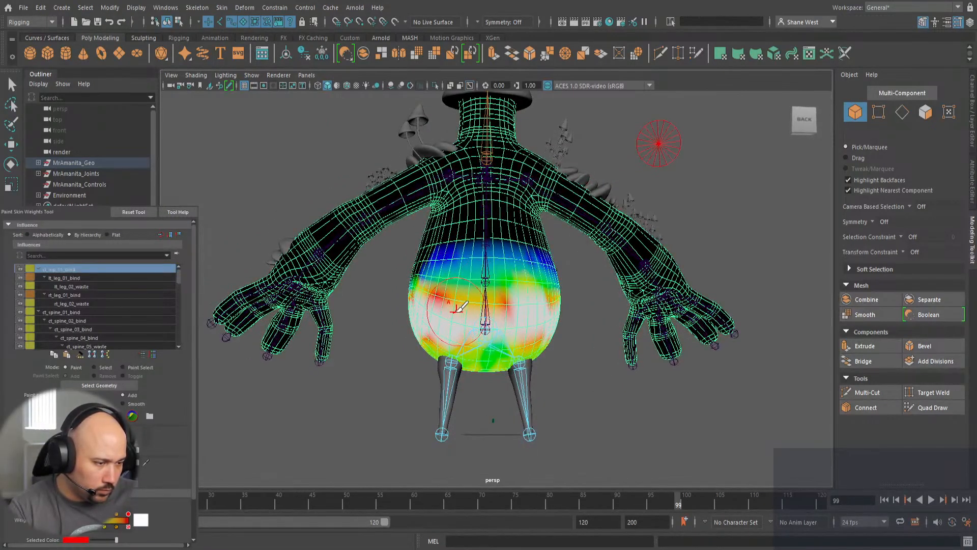
left_click_drag(461, 306, 522, 274, "alt")
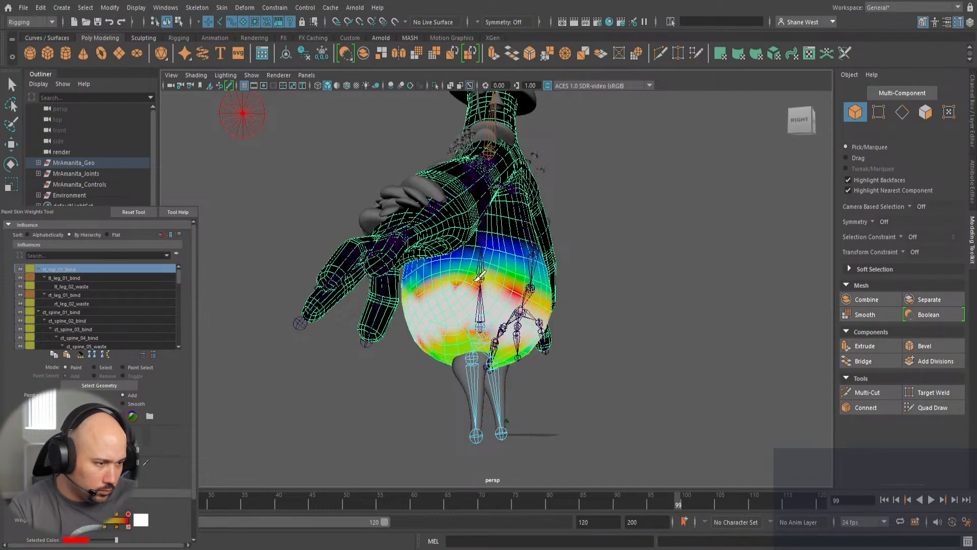
left_click_drag(466, 316, 549, 268, "alt")
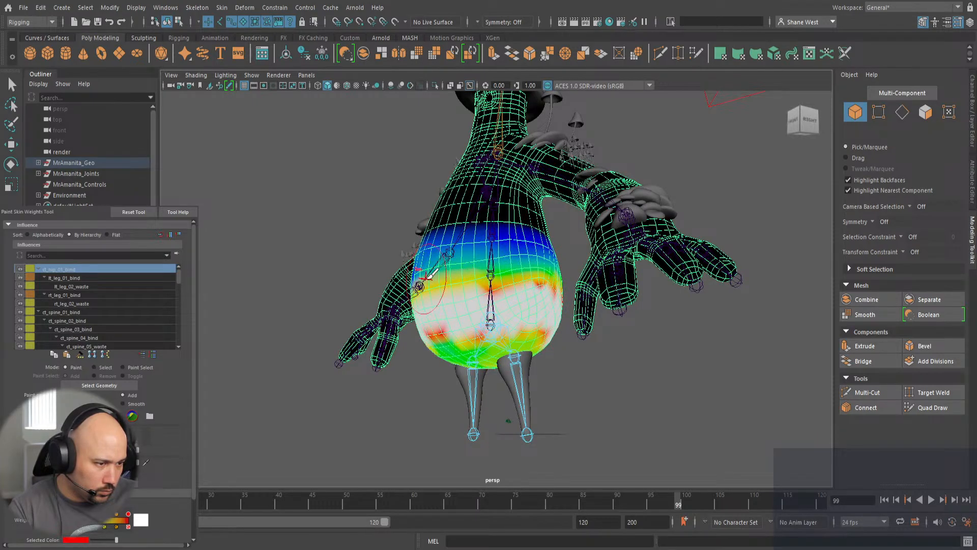
Blend the upper edge of the ct_hip_01_bind weight around the front, sides and back of the lower belly.
left_click_drag(430, 275, 562, 273, "alt")
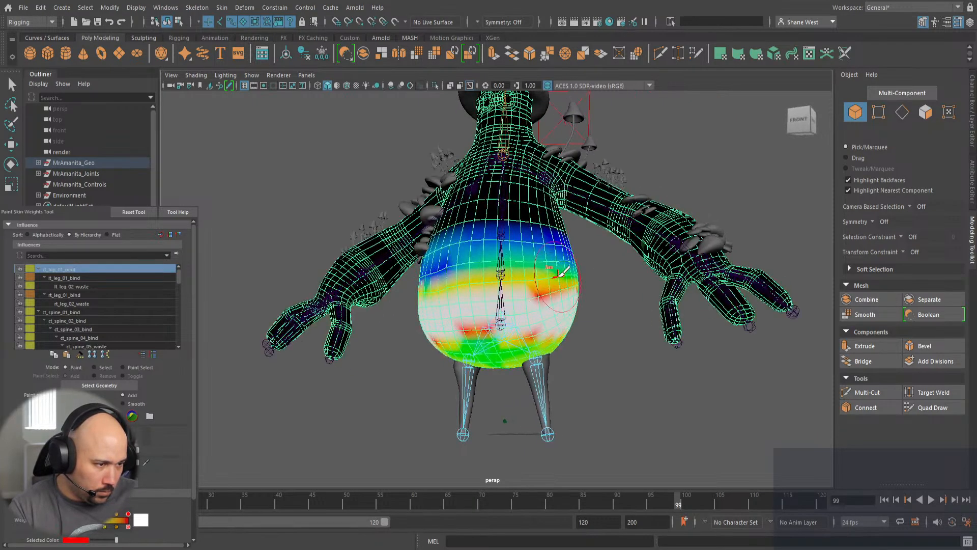
left_click_drag(466, 296, 564, 300, "alt")
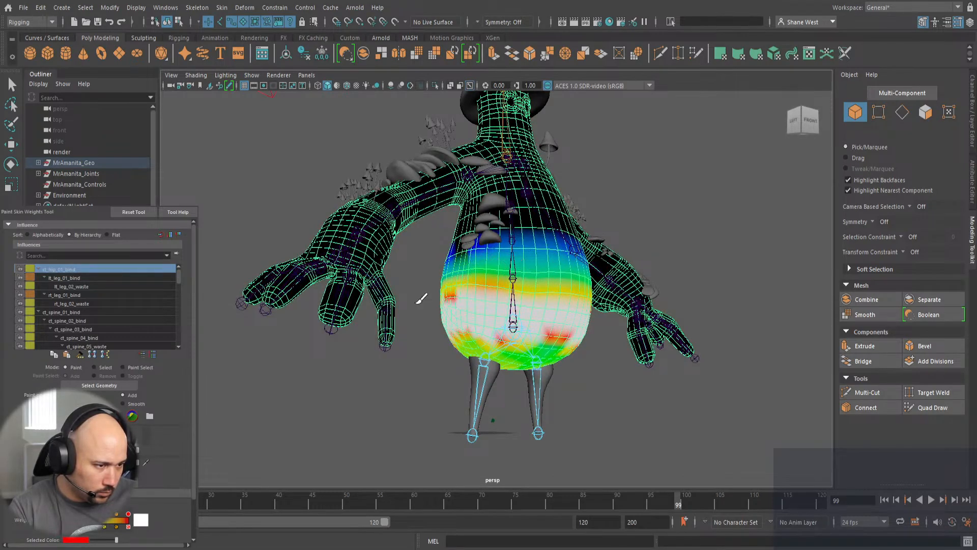
mouse_move(550, 307)
left_mouse_down()
mouse_move(600, 290)
mouse_move(528, 284)
left_mouse_up()
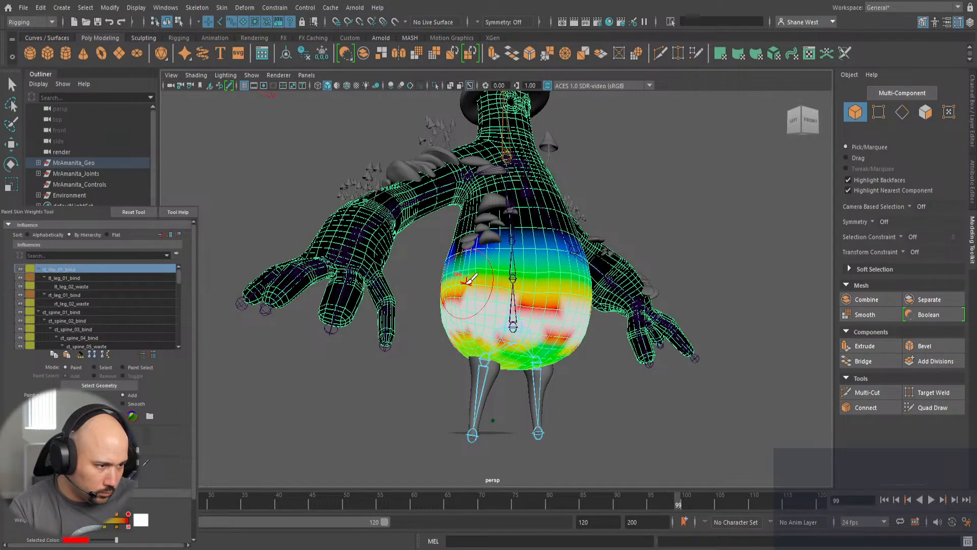
left_click_drag(470, 279, 544, 282, "alt")
left_click_drag(478, 298, 562, 290, "alt")
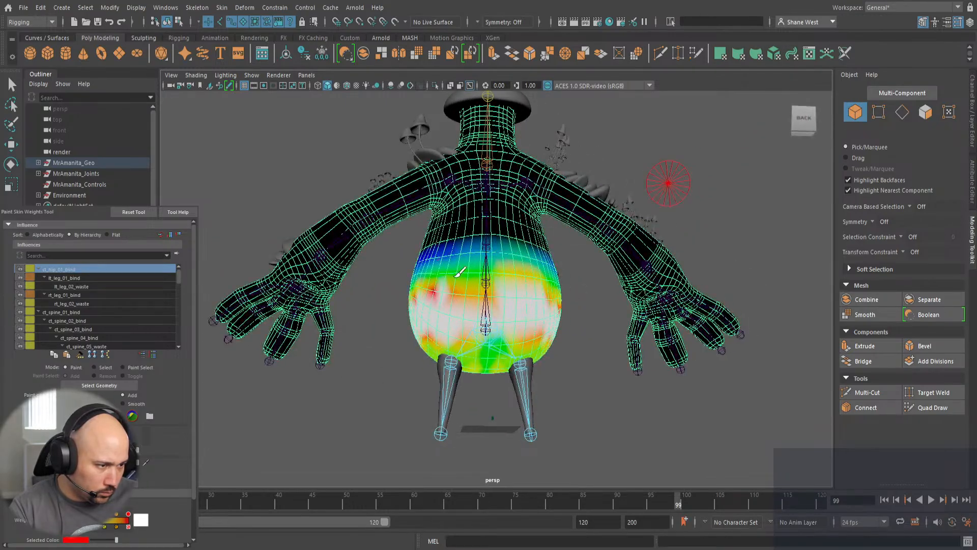
Blend more ct_hip_01_bind weight into the underside of the belly around the tops of both legs.
left_click_drag(413, 288, 437, 307, "alt")
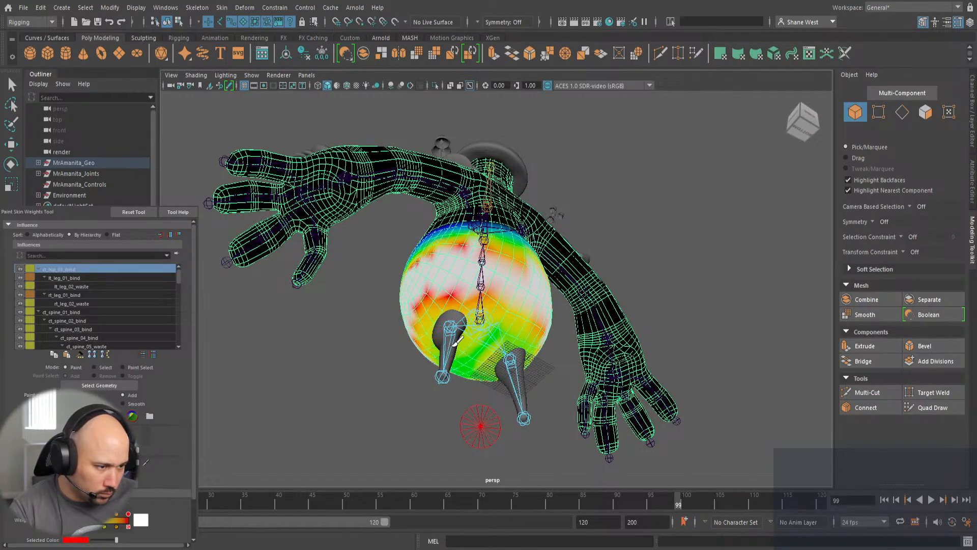
left_click_drag(458, 340, 375, 331, "alt")
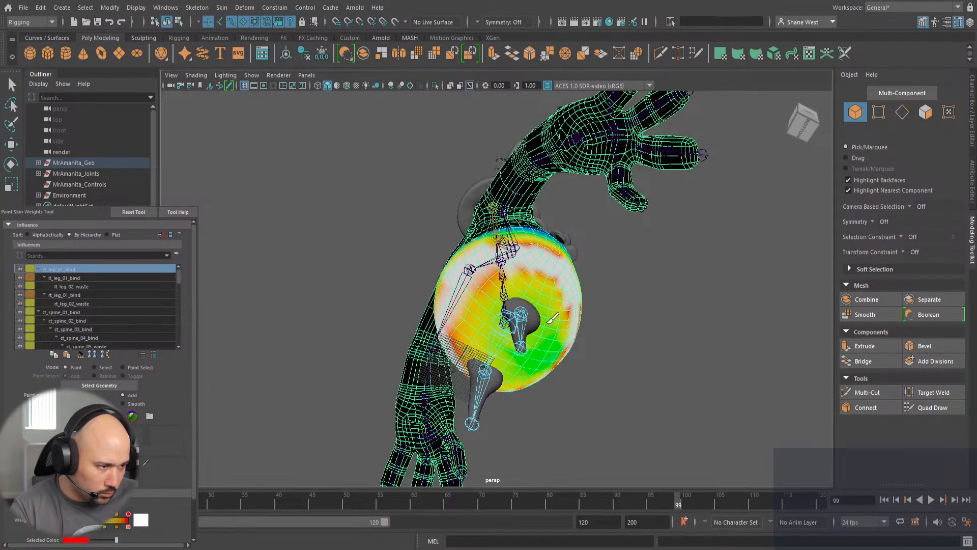
mouse_move(549, 325)
left_mouse_down("alt")
mouse_move(388, 352)
mouse_move(406, 356)
left_mouse_up("alt")
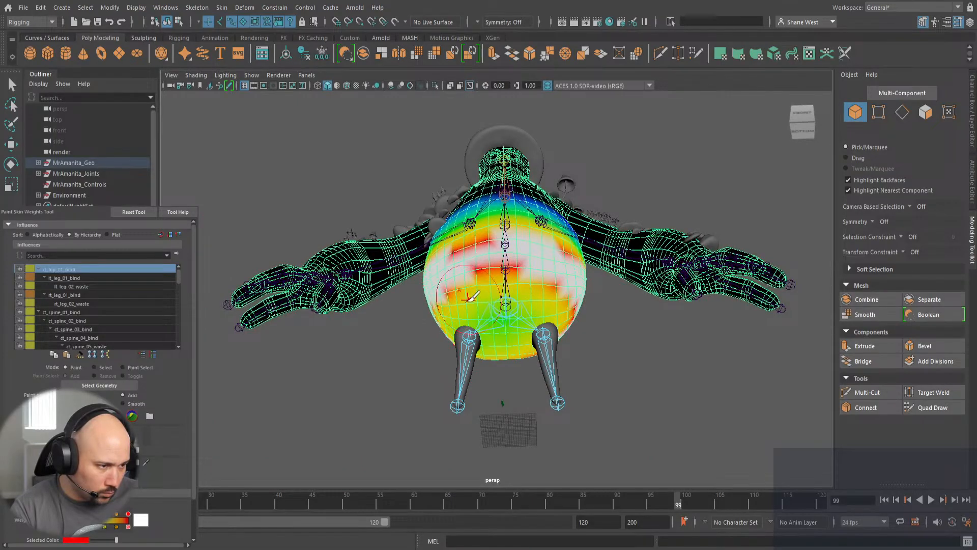
left_click_drag(469, 296, 388, 377, "alt")
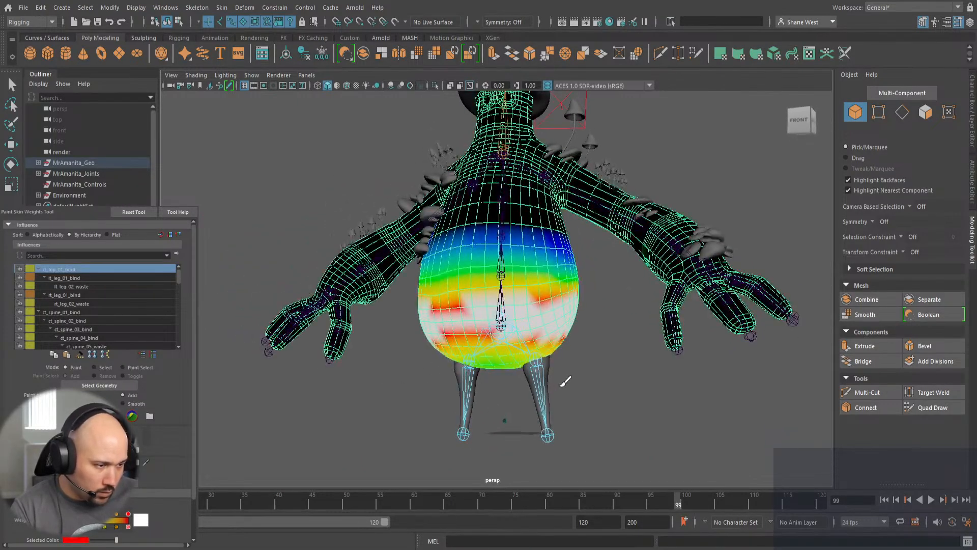
Rotate the character's left leg joint inward to test the hip deformation, and undo the rotation.
key("q")
left_click(539, 379)
key("e")
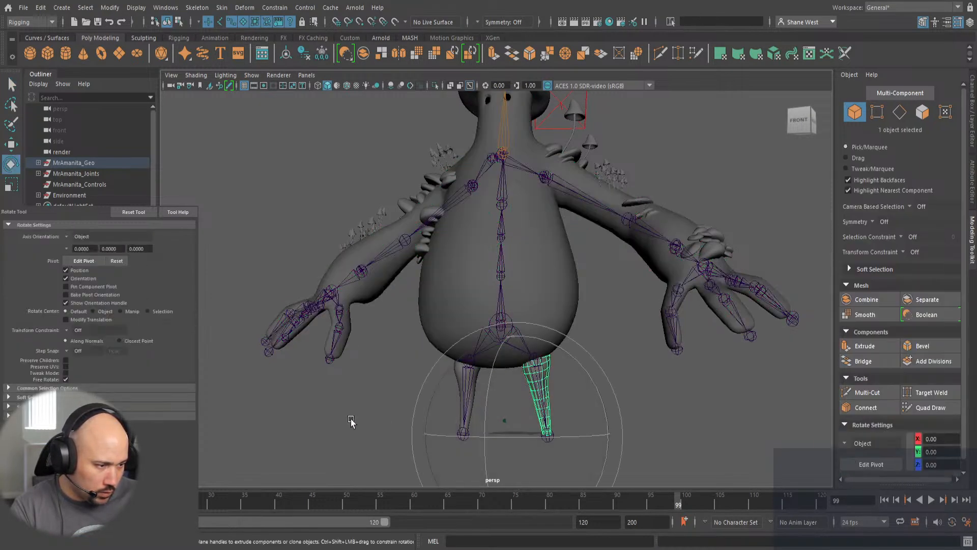
left_click(478, 420)
left_click(535, 379)
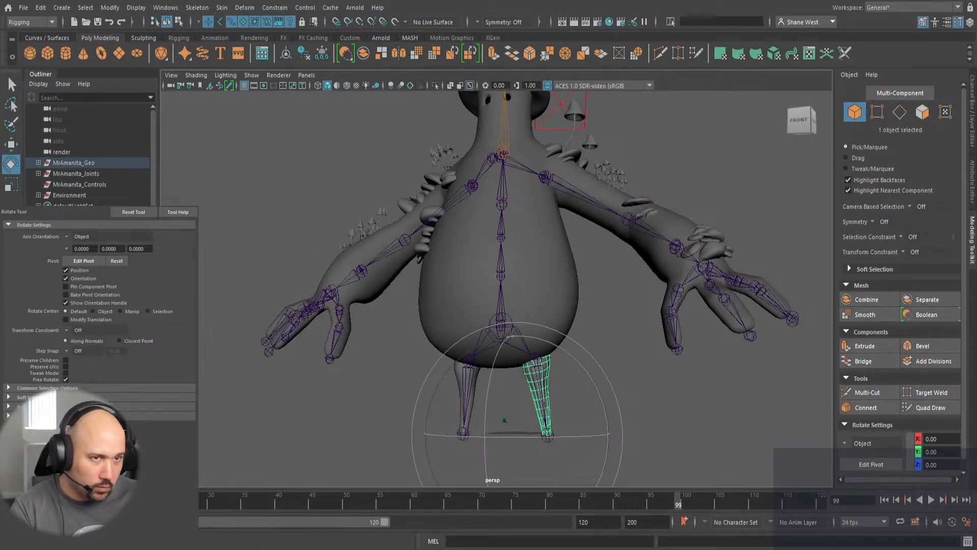
left_click(322, 413)
left_click(532, 393)
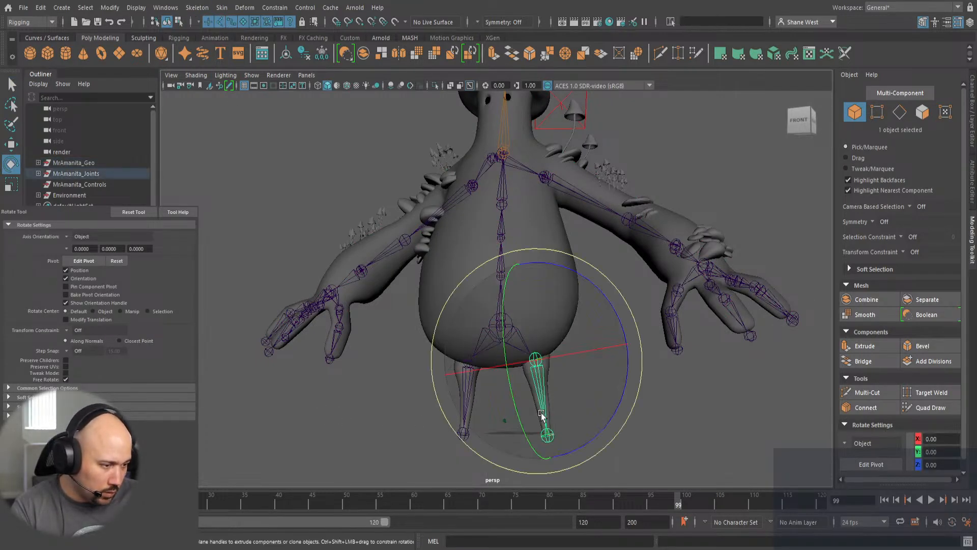
left_click_drag(503, 339, 521, 267)
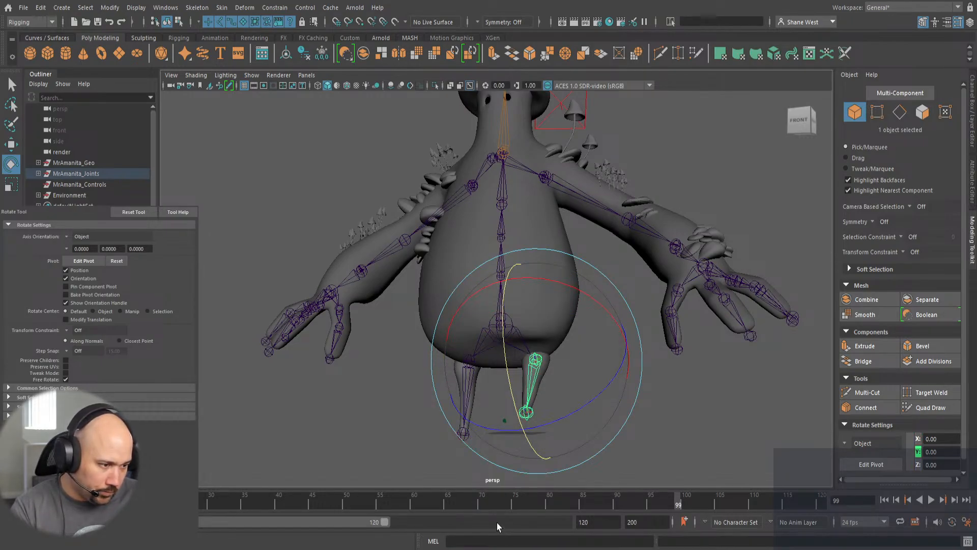
key("ctrl+z")
left_click(393, 413)
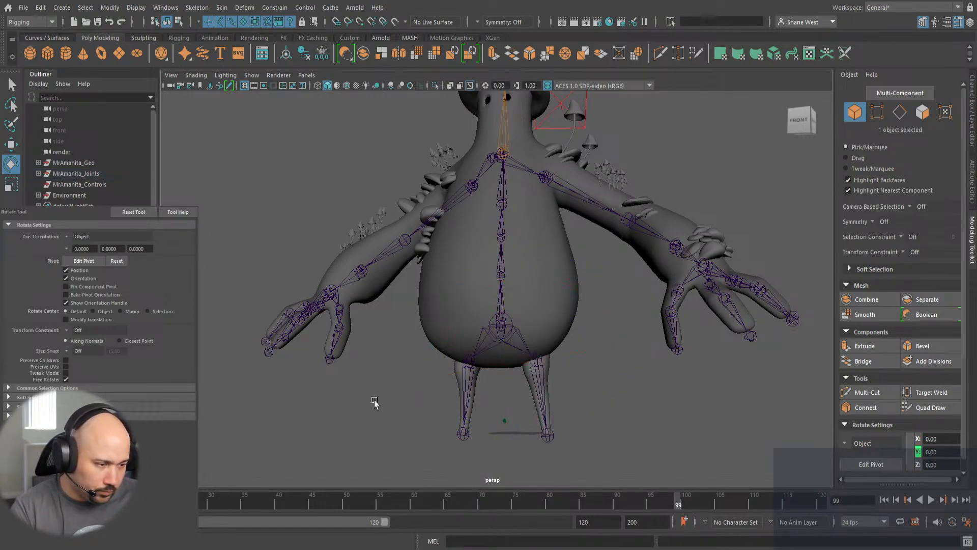
Swing the left leg joint forward and backward to test the lower-belly deformation from the side, and undo the rotations.
left_click_drag(394, 423, 559, 438, "alt")
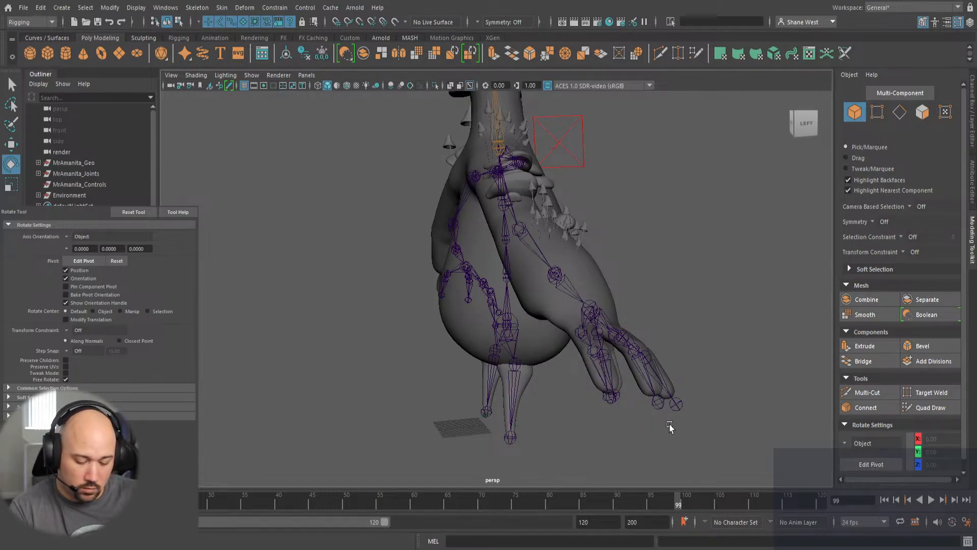
left_click_drag(700, 402, 522, 408, "alt")
left_click_drag(555, 436, 461, 372, "alt")
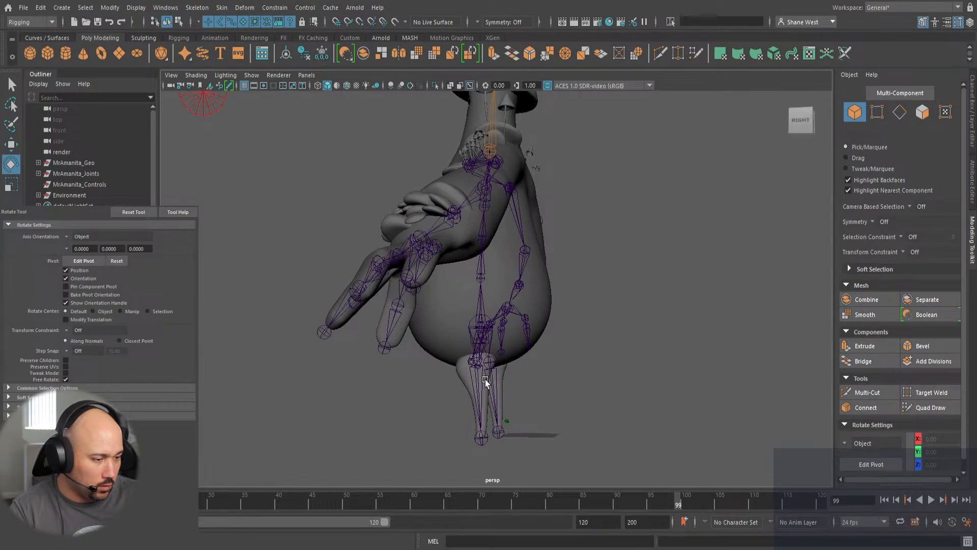
left_click_drag(452, 414, 494, 384, "alt")
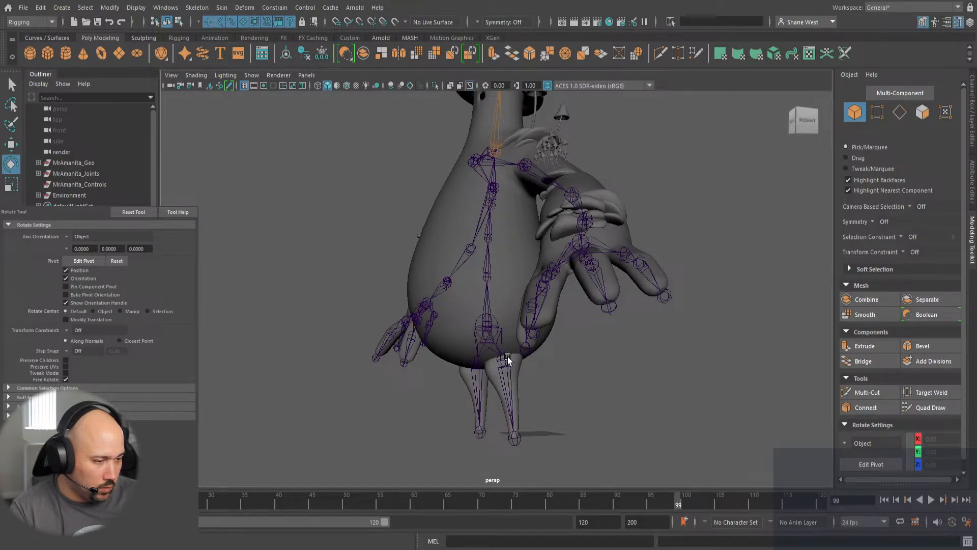
left_click_drag(508, 357, 636, 450, "alt")
left_click(507, 404)
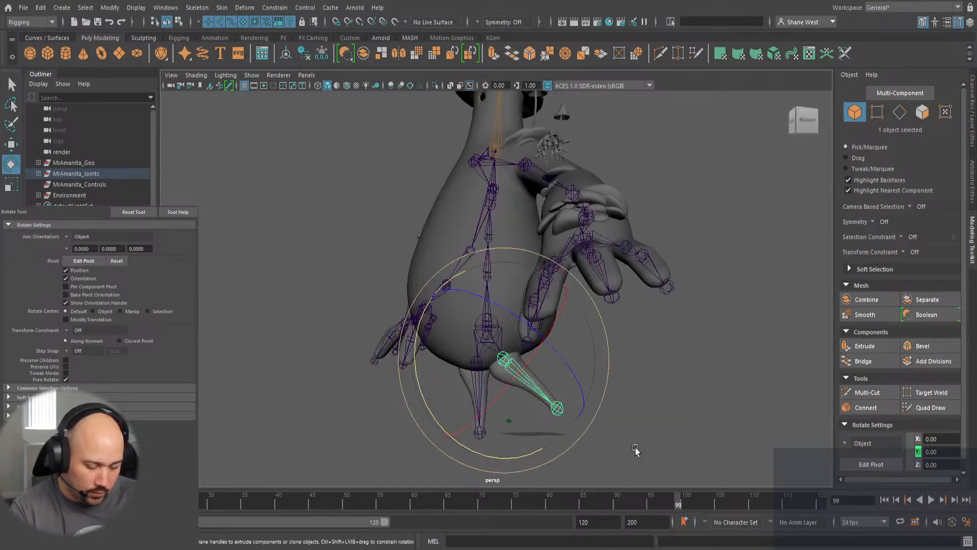
left_click_drag(426, 407, 418, 327)
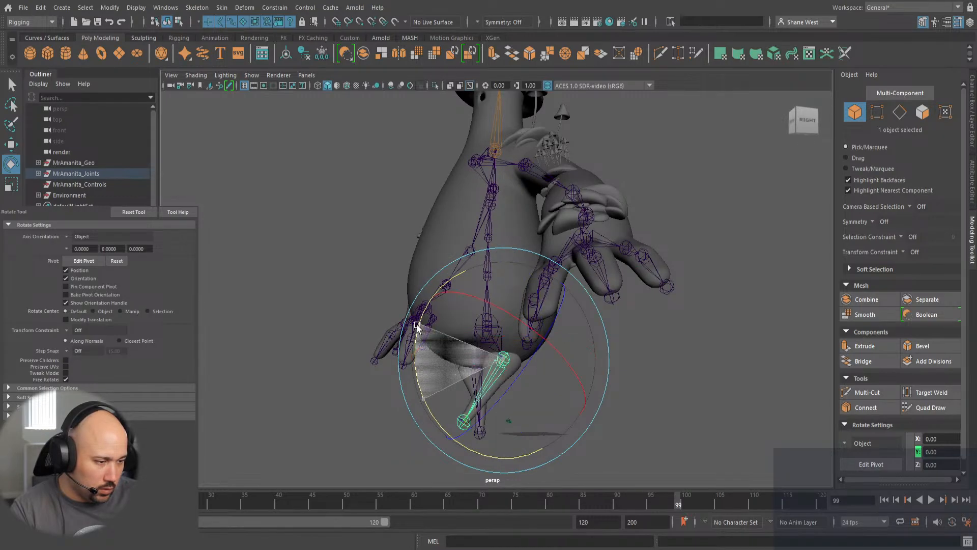
mouse_move(585, 403)
left_mouse_down("alt")
mouse_move(658, 444)
mouse_move(829, 396)
mouse_move(687, 403)
mouse_move(549, 367)
mouse_move(648, 421)
mouse_move(586, 421)
mouse_move(593, 414)
left_mouse_up("alt")
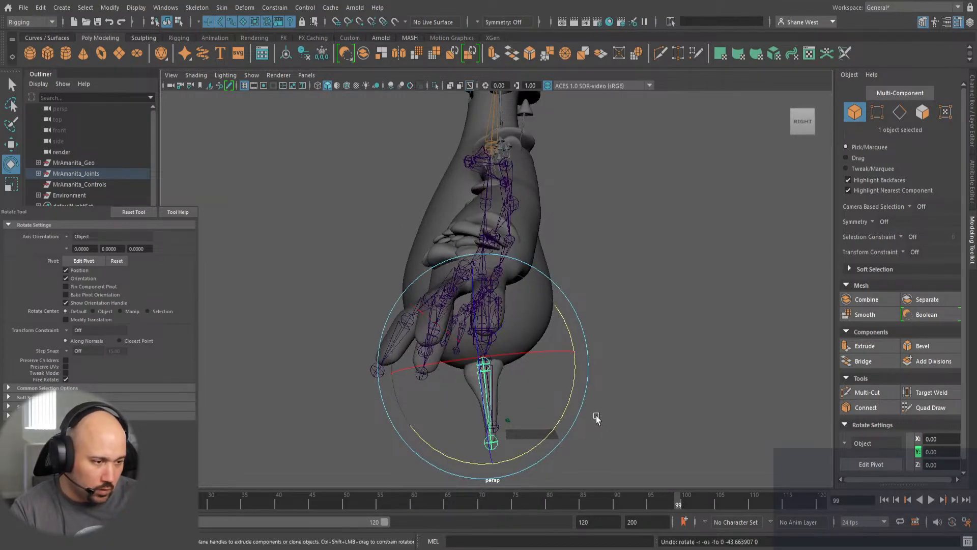
left_click(455, 454)
left_click_drag(454, 455, 617, 358, "alt")
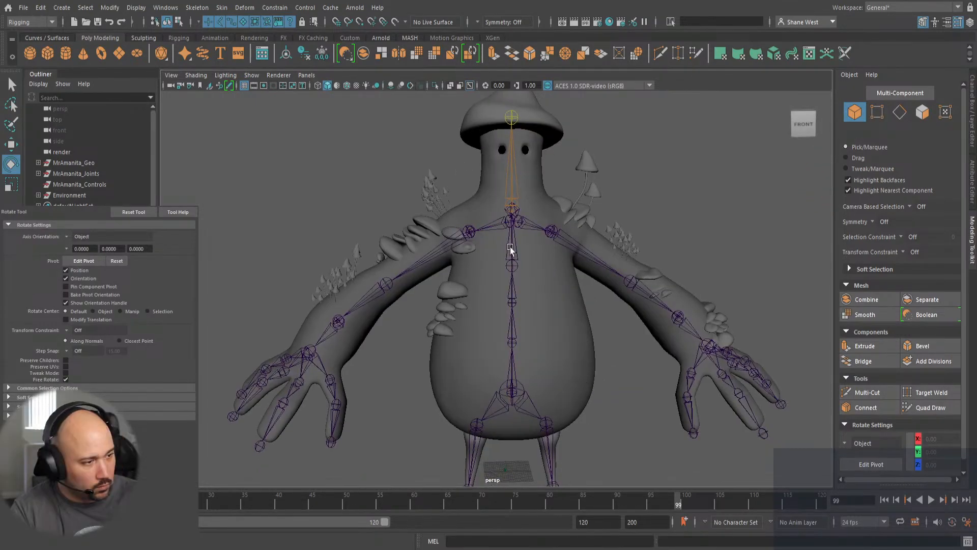
left_click(551, 374)
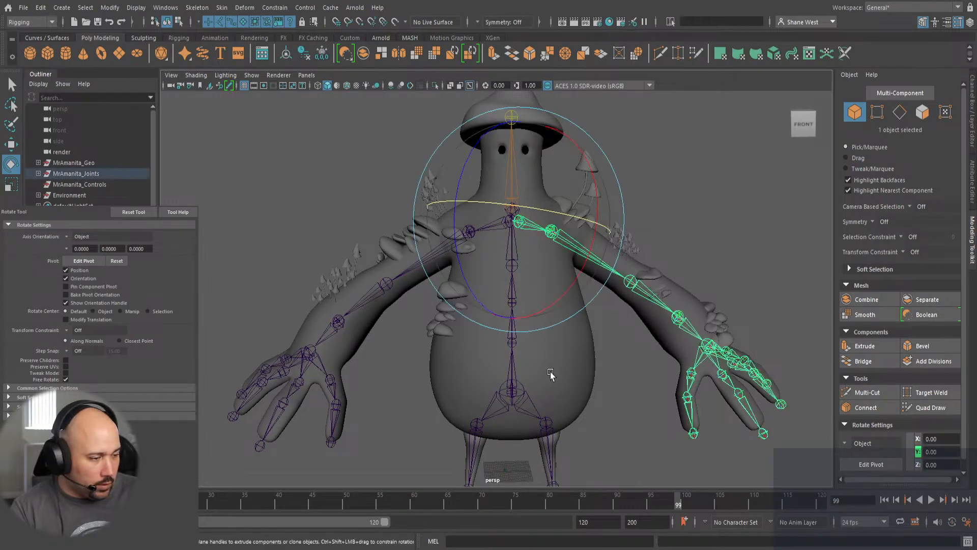
key("y")
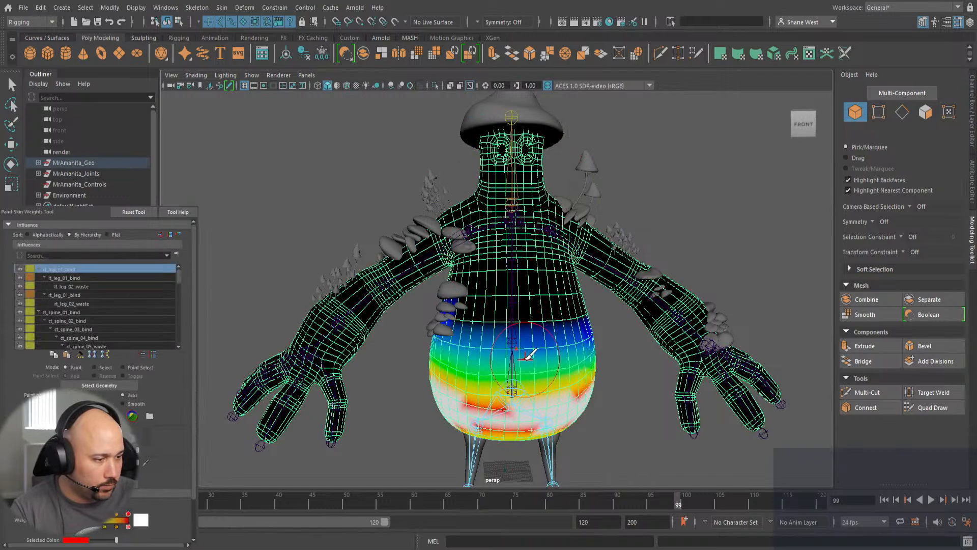
key("q")
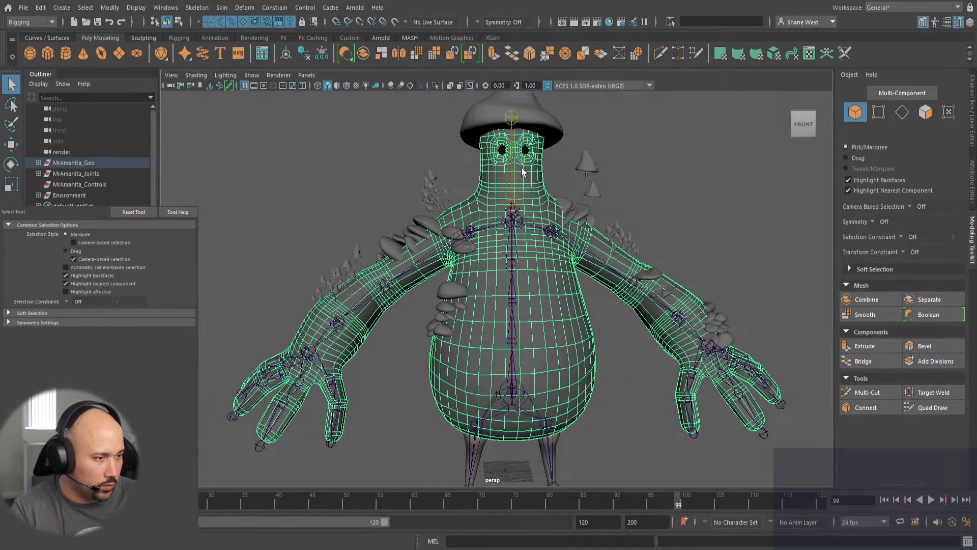
left_click(601, 324)
left_click(512, 265)
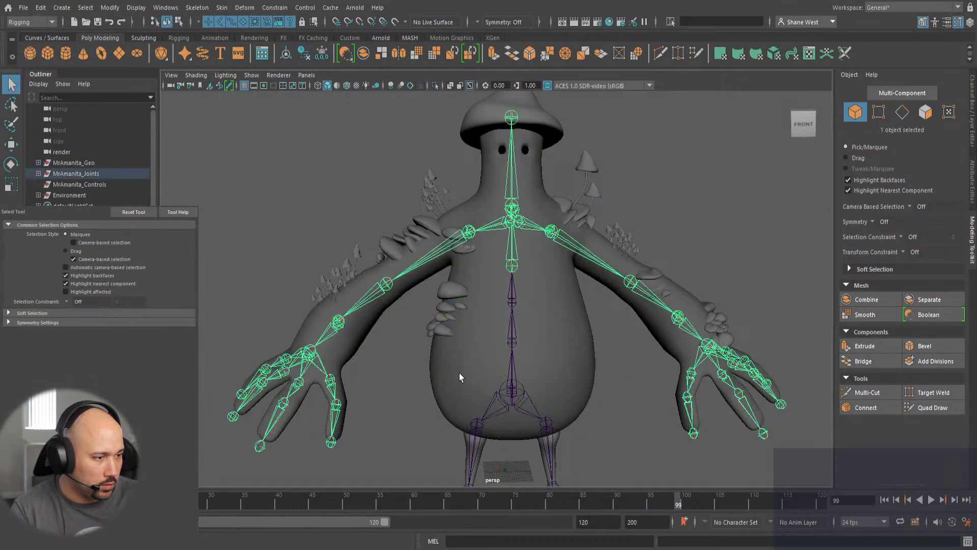
left_click(563, 383)
left_click(588, 424)
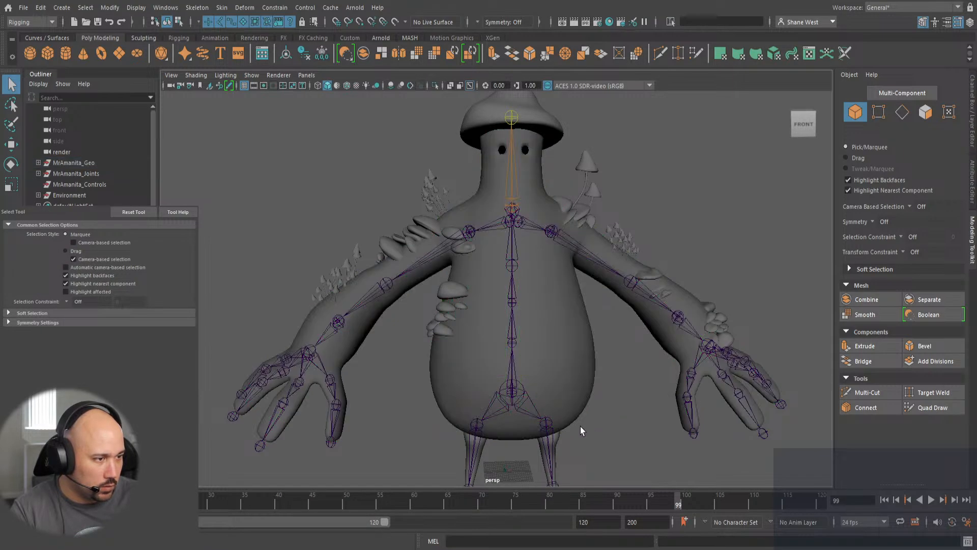
left_click(507, 183)
left_click(444, 176)
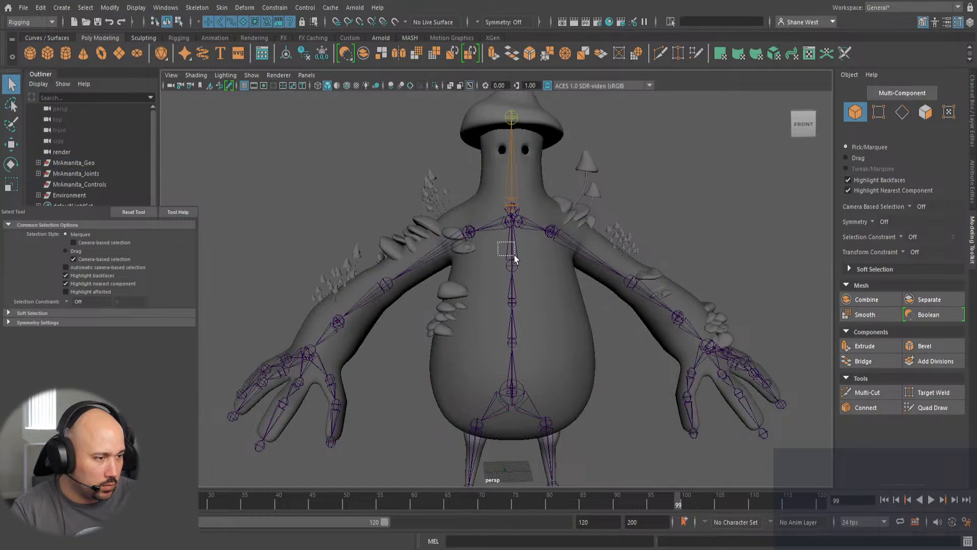
Change the display colour of the spine, arm, hip and leg joint chains to yellow.
left_click_drag(498, 243, 514, 255)
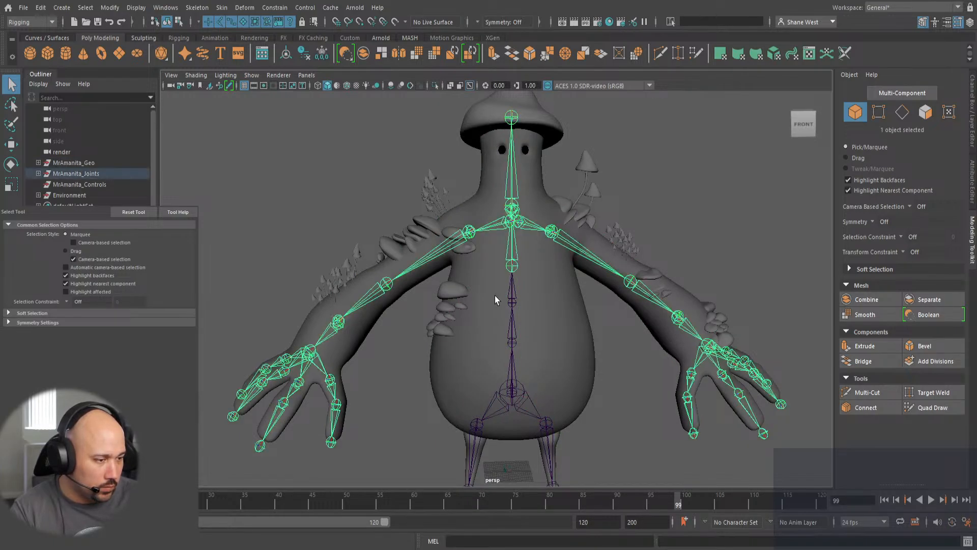
left_click_drag(507, 358, 519, 366)
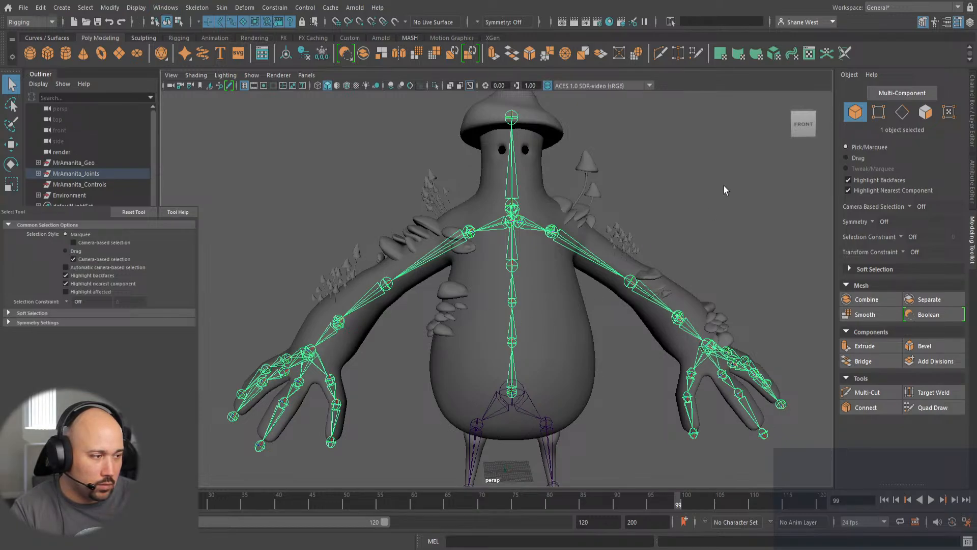
left_click(542, 405)
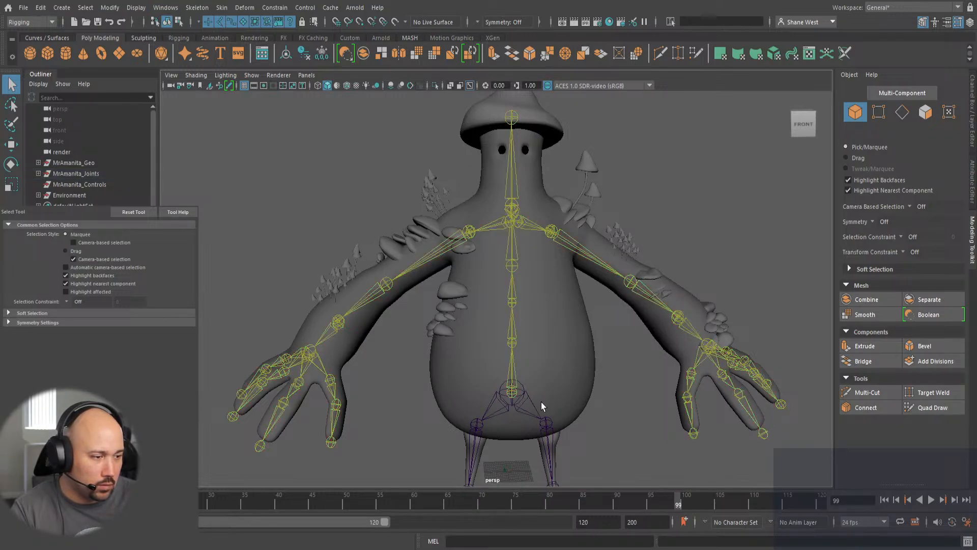
left_click(521, 386)
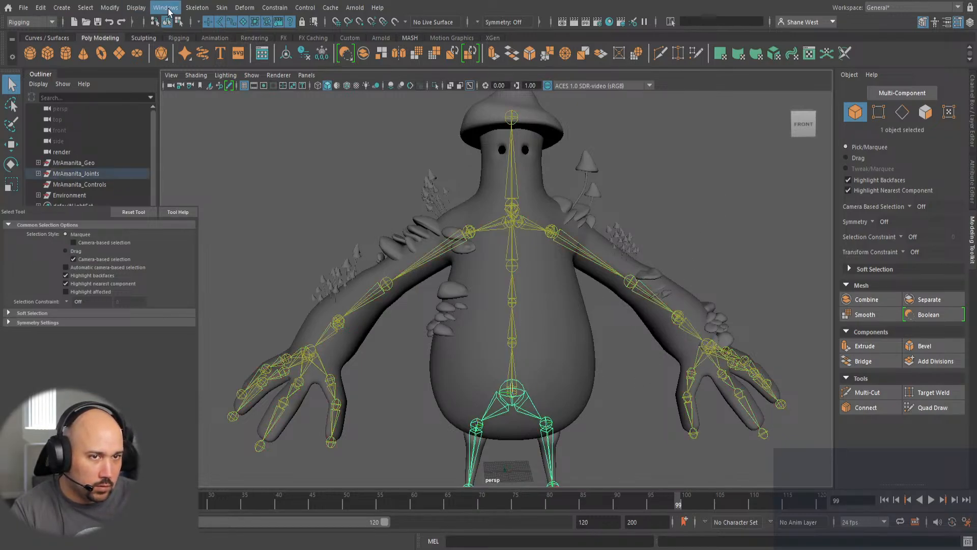
left_click(630, 382)
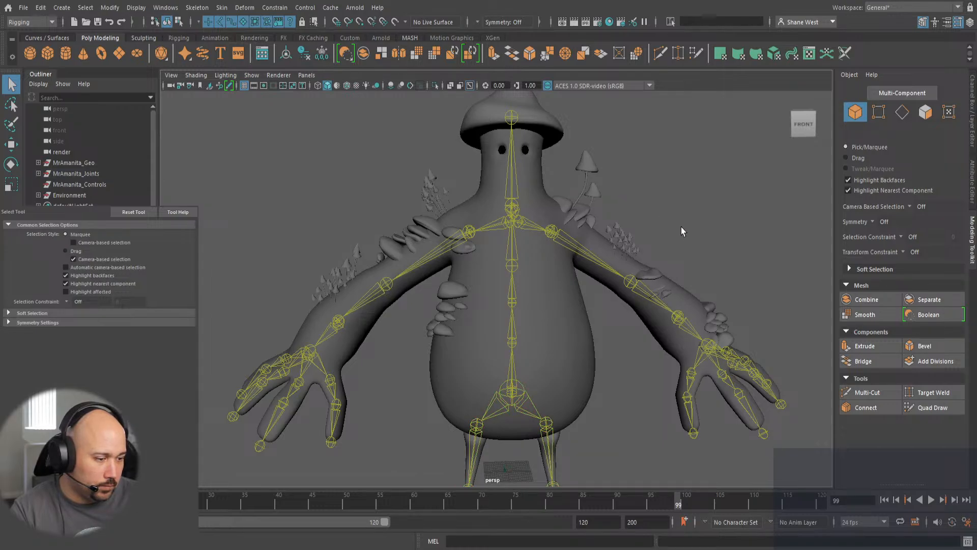
Open the body mesh for skin weight painting with ct_spine_04_bind as the active influence.
left_click(547, 318)
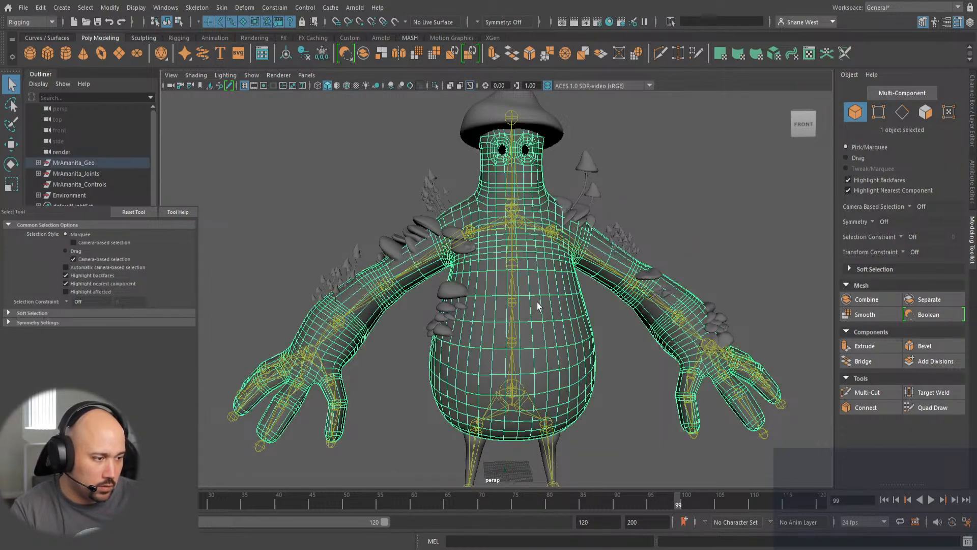
left_click(513, 252)
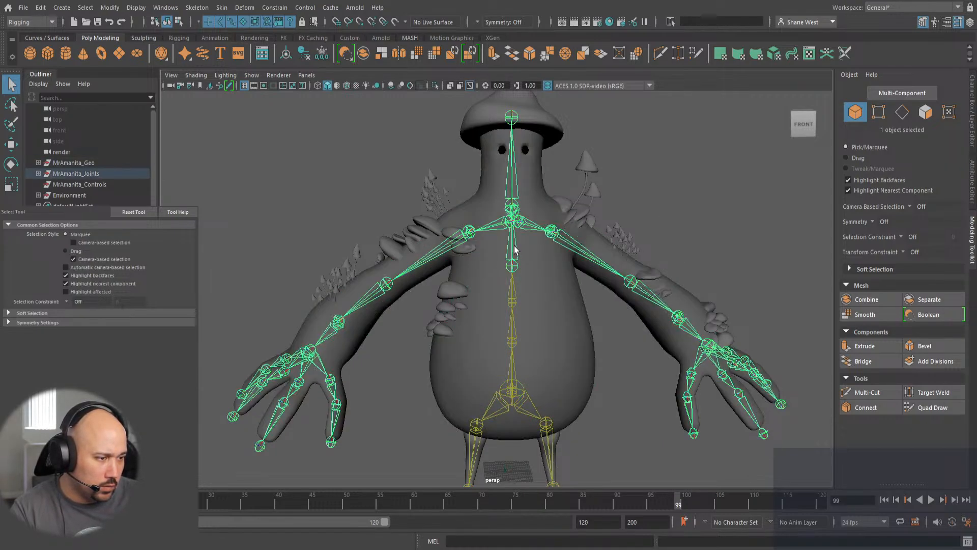
right_click_drag(490, 222, 519, 273)
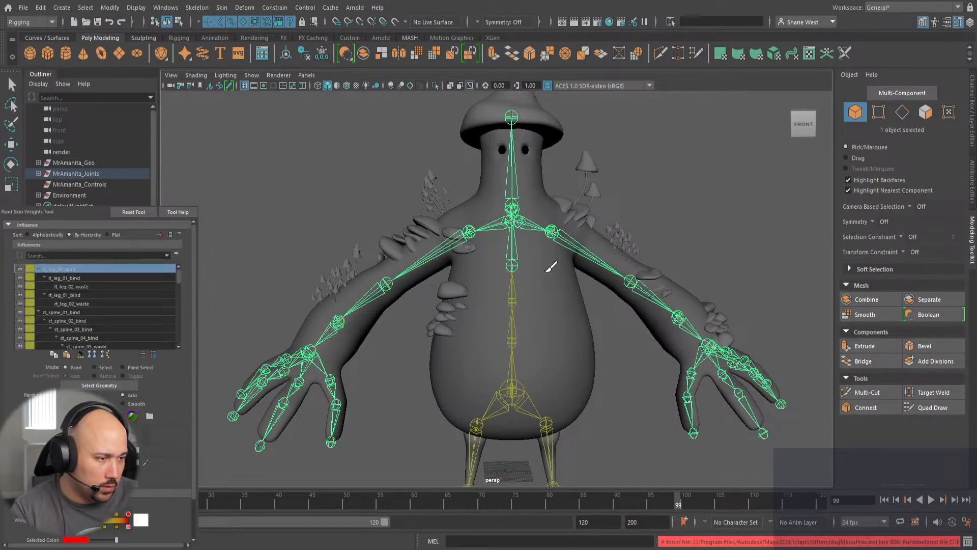
key("q")
left_click(531, 304)
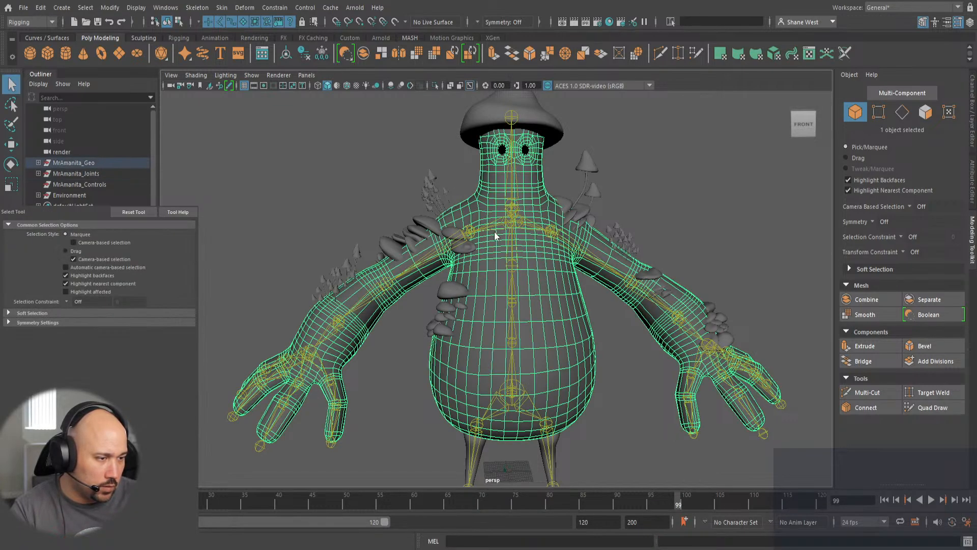
mouse_move(495, 233)
right_mouse_down()
mouse_move(527, 280)
mouse_move(498, 213)
right_mouse_up()
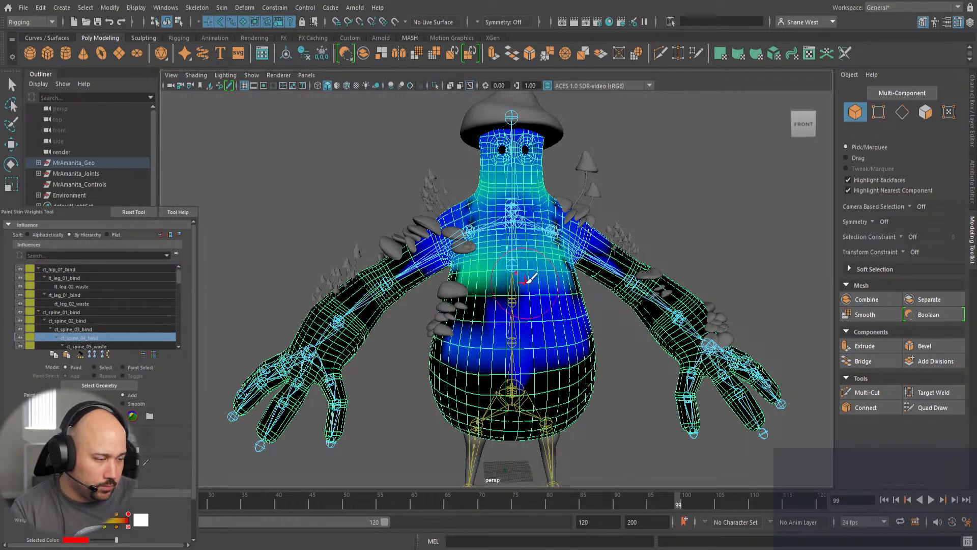
Remove the stray ct_spine_04_bind weight from the front and back of the belly below the chest.
key("space")
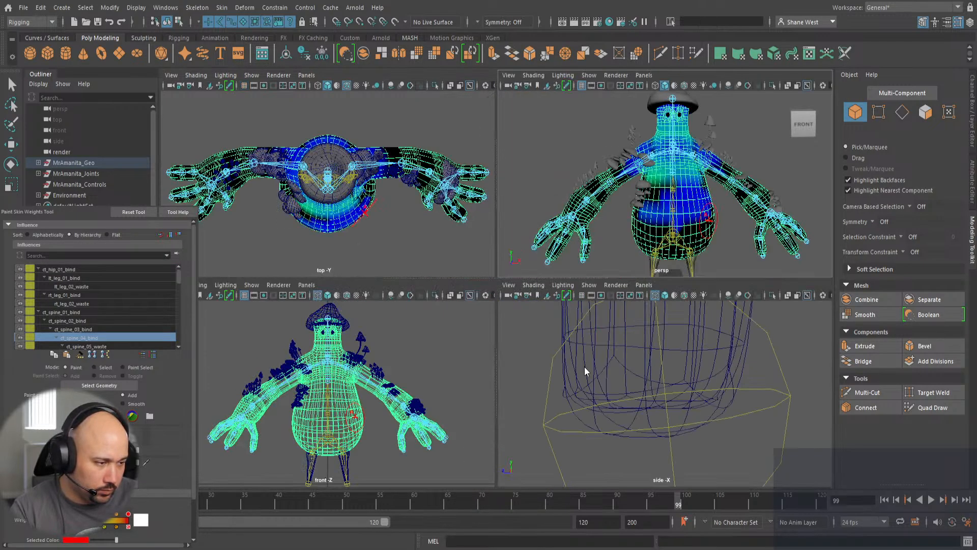
key("space")
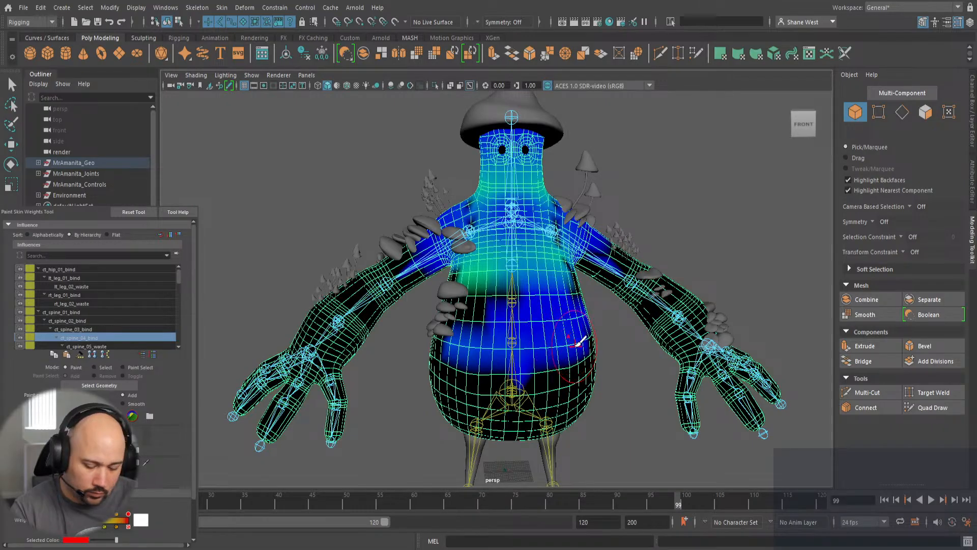
mouse_move(598, 351)
left_mouse_down("alt")
mouse_move(544, 350)
mouse_move(590, 350)
mouse_move(532, 326)
mouse_move(592, 328)
left_mouse_up("alt")
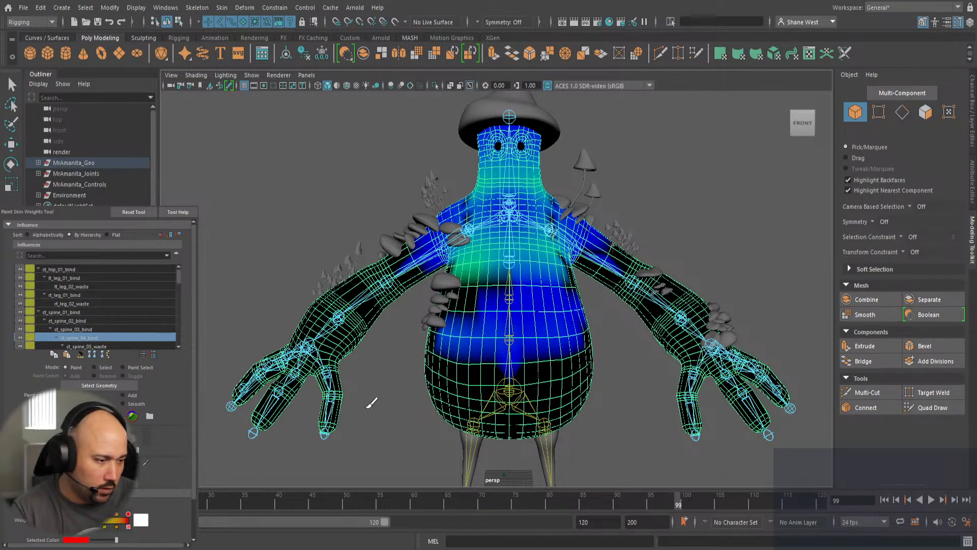
mouse_move(459, 339)
left_mouse_down()
mouse_move(563, 336)
mouse_move(484, 339)
left_mouse_up()
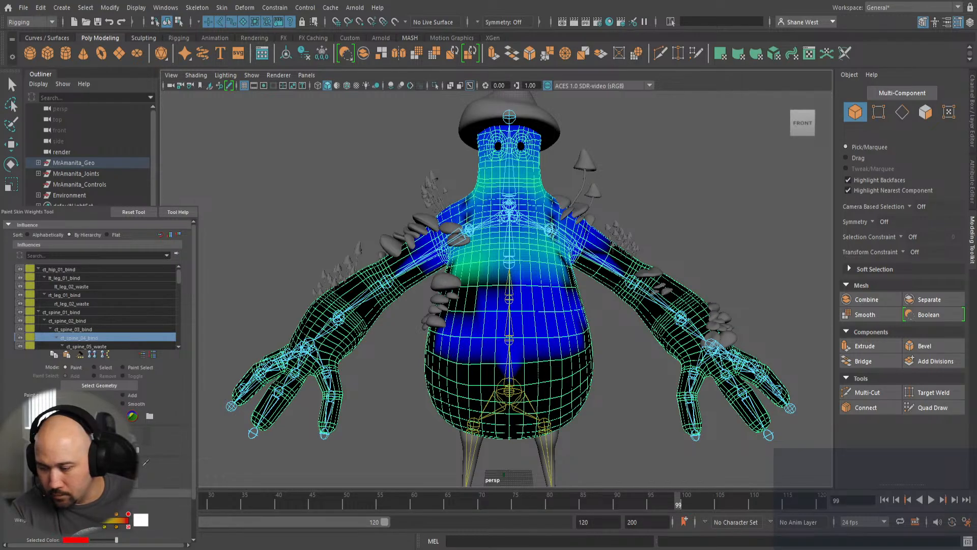
mouse_move(465, 349)
left_mouse_down()
mouse_move(560, 341)
mouse_move(471, 350)
mouse_move(531, 332)
mouse_move(595, 332)
mouse_move(596, 317)
left_mouse_up()
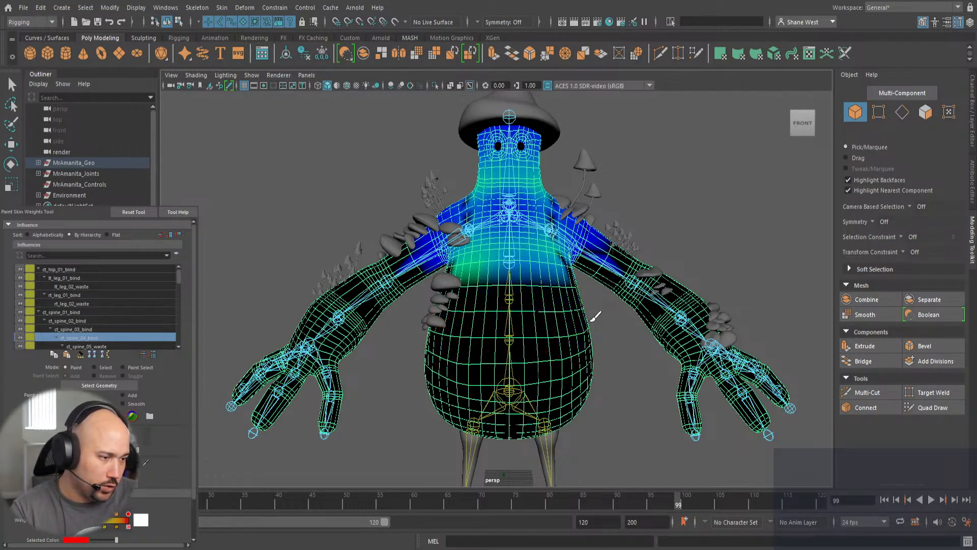
left_click_drag(527, 390, 292, 368, "alt")
mouse_move(427, 326)
left_mouse_down()
mouse_move(526, 336)
mouse_move(459, 357)
left_mouse_up()
mouse_move(484, 311)
left_mouse_down()
mouse_move(507, 291)
mouse_move(492, 300)
left_mouse_up()
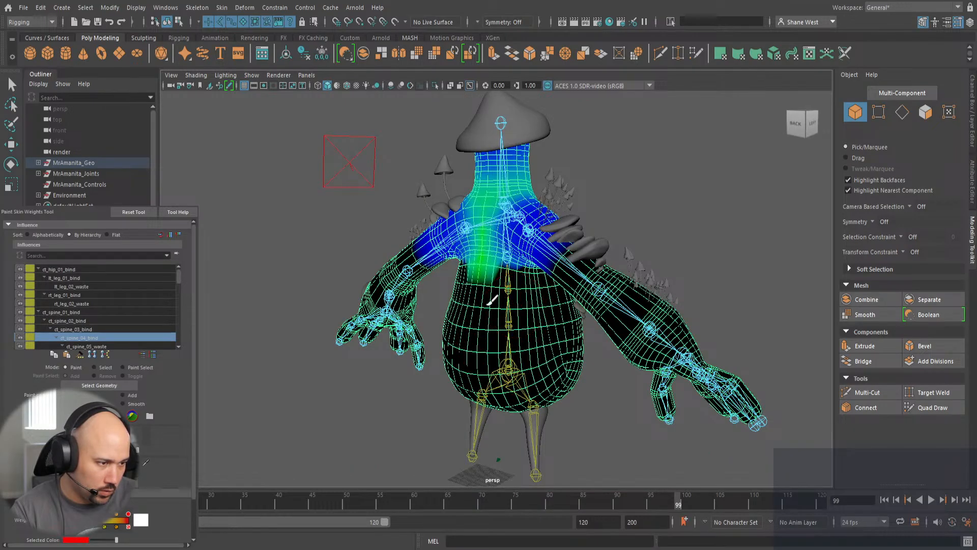
Inspect the weight distribution of ct_spine_01_bind, ct_spine_04_bind, both clavicle joints and ct_head_01_bind on the body.
left_click_drag(444, 361, 624, 364, "alt")
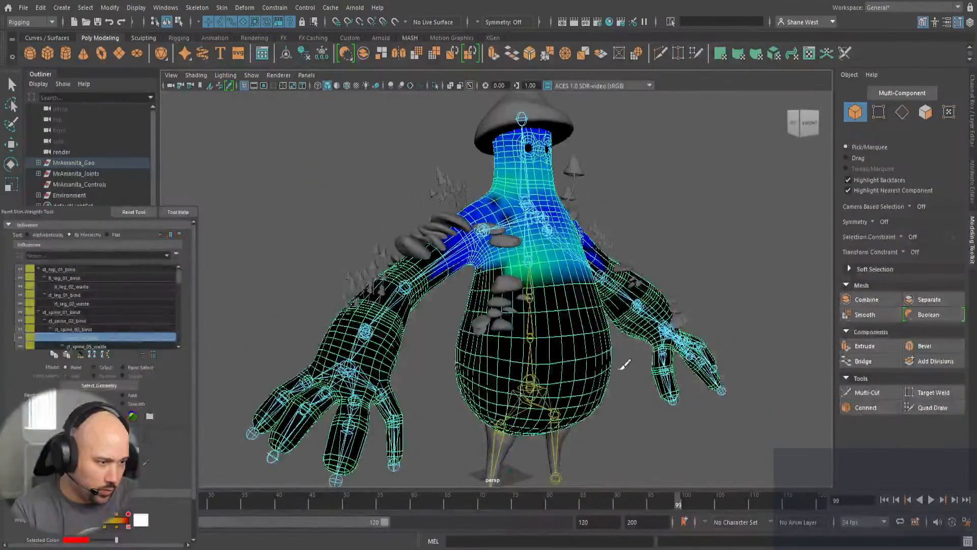
left_click_drag(452, 338, 525, 355, "alt")
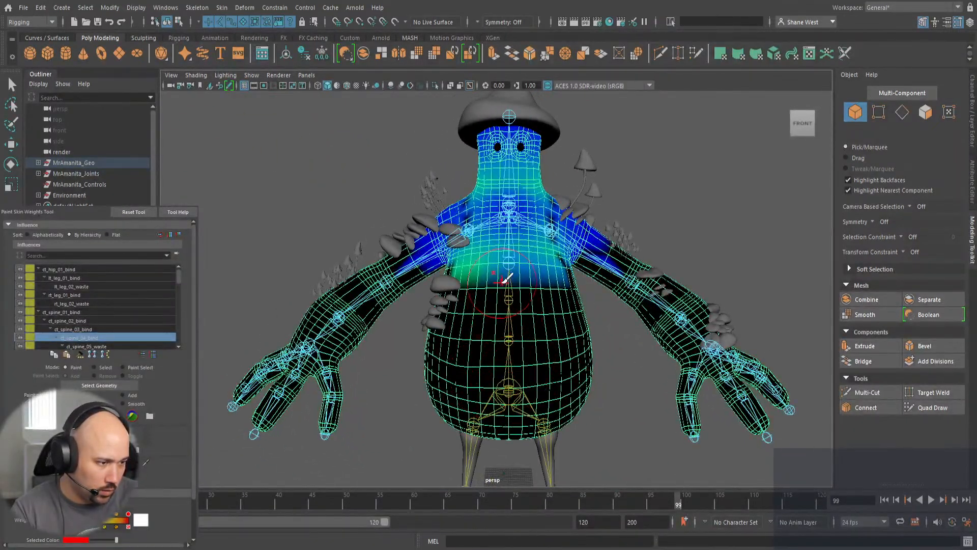
mouse_move(509, 289)
right_mouse_down()
mouse_move(515, 256)
mouse_move(507, 267)
right_mouse_up()
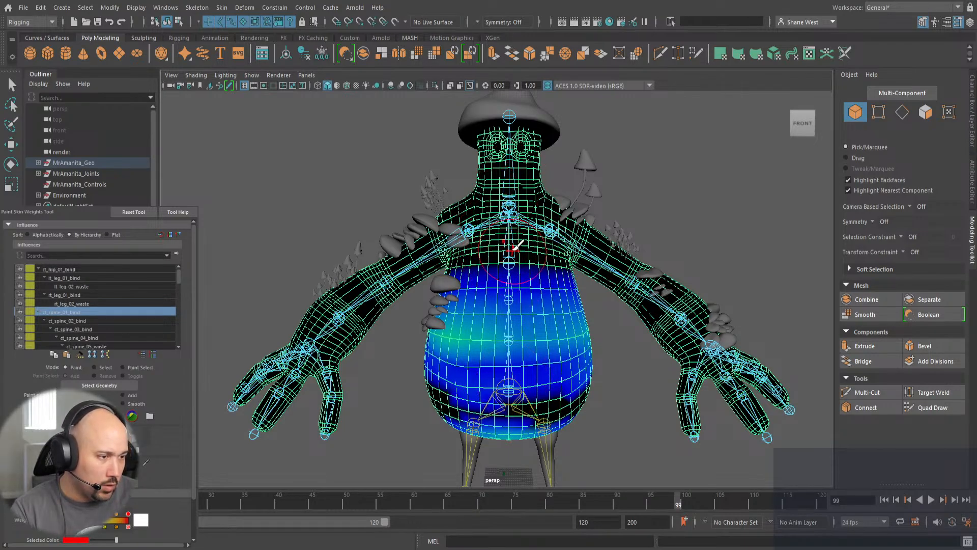
left_click(493, 221)
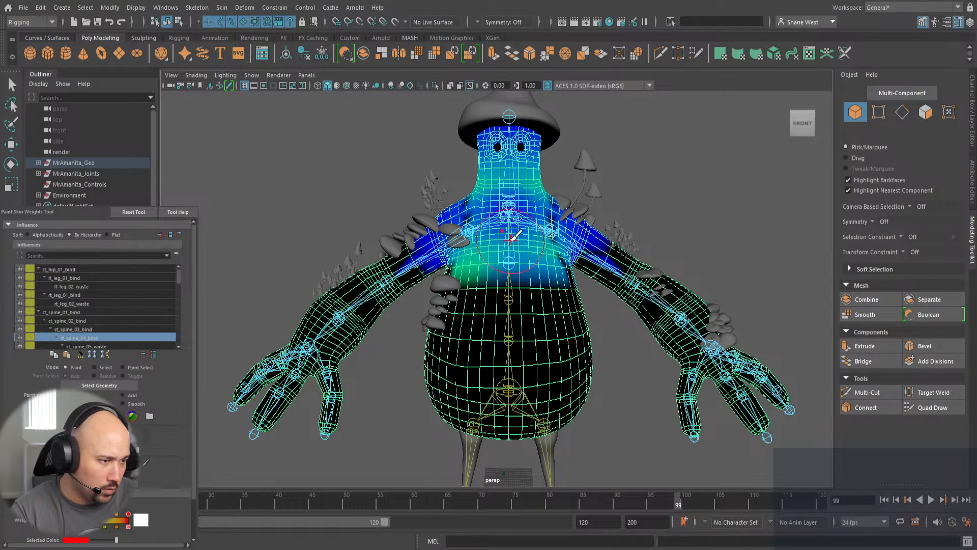
left_click(527, 211)
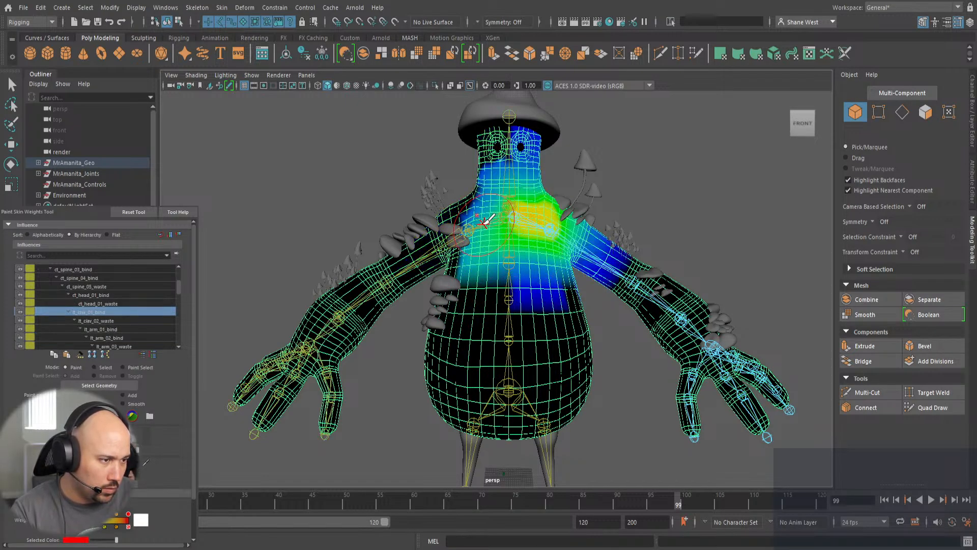
left_click(488, 202)
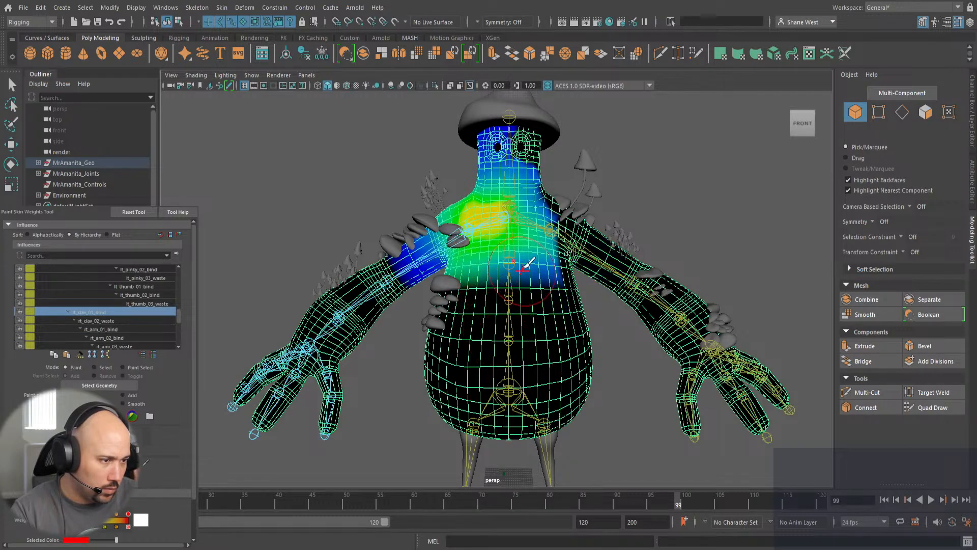
left_click(530, 224)
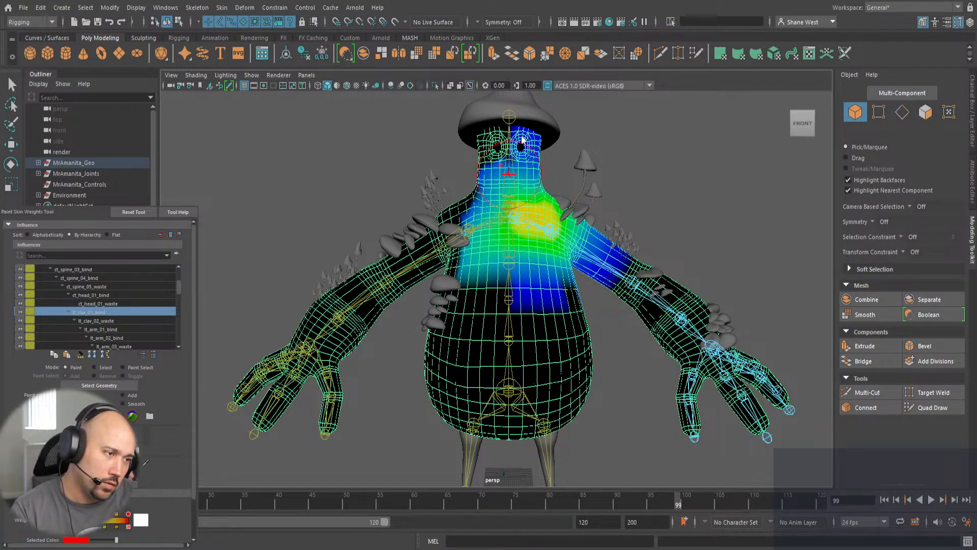
right_click_drag(522, 137, 522, 137)
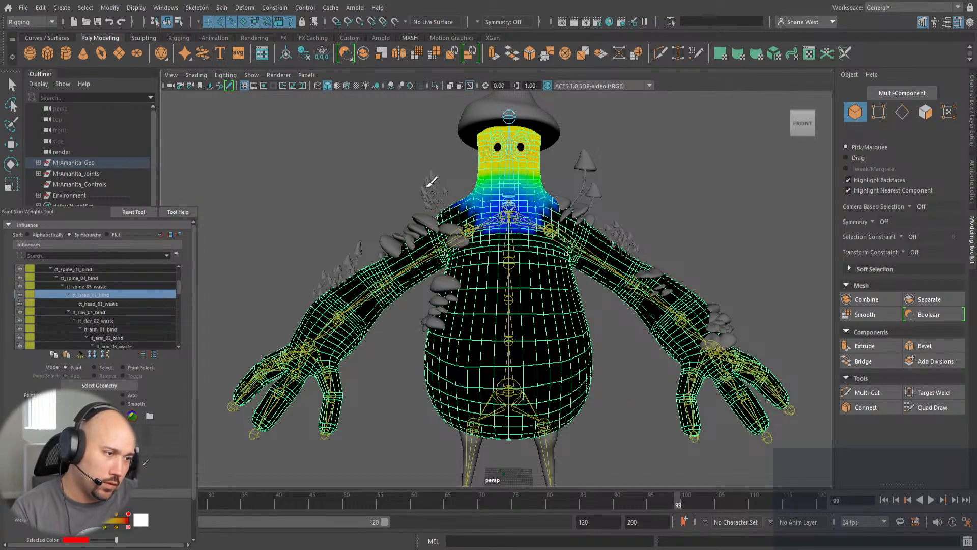
Tilt the head joint sideways to test the neck deformation, and undo the rotation.
key("q")
left_click(513, 186)
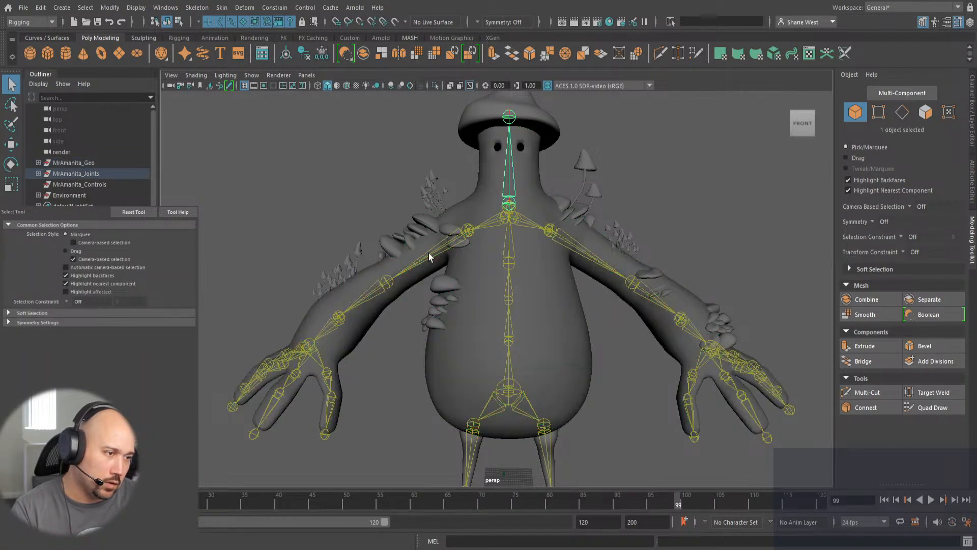
key("e")
left_click_drag(568, 184, 575, 301)
key("ctrl+z")
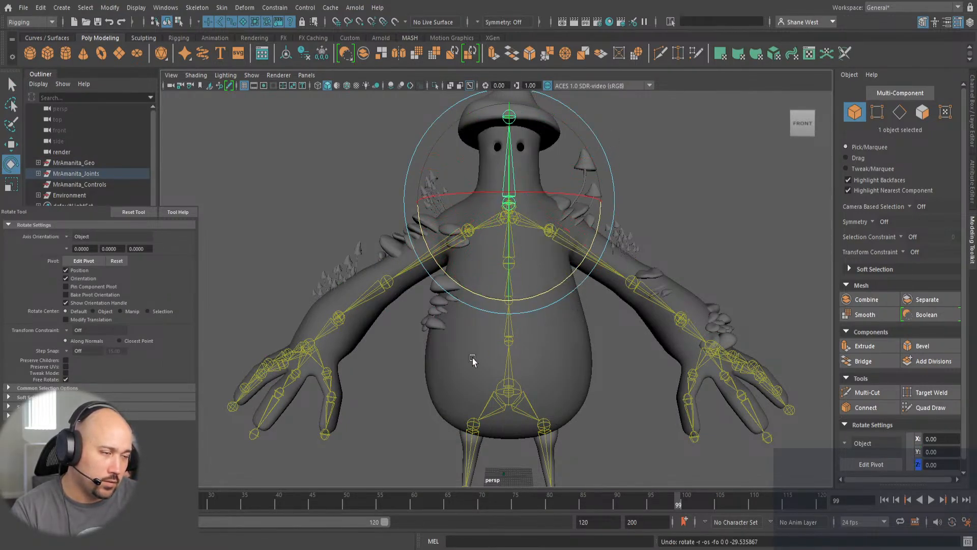
Rotate the character's left upper-arm joint from the shoulder to test the deformation, and undo the rotation.
left_click(324, 226)
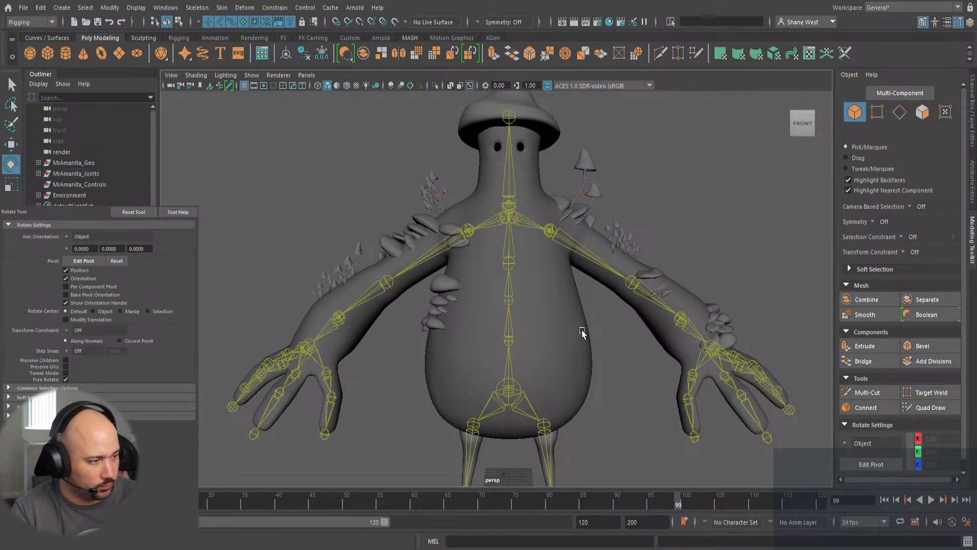
left_click(607, 253)
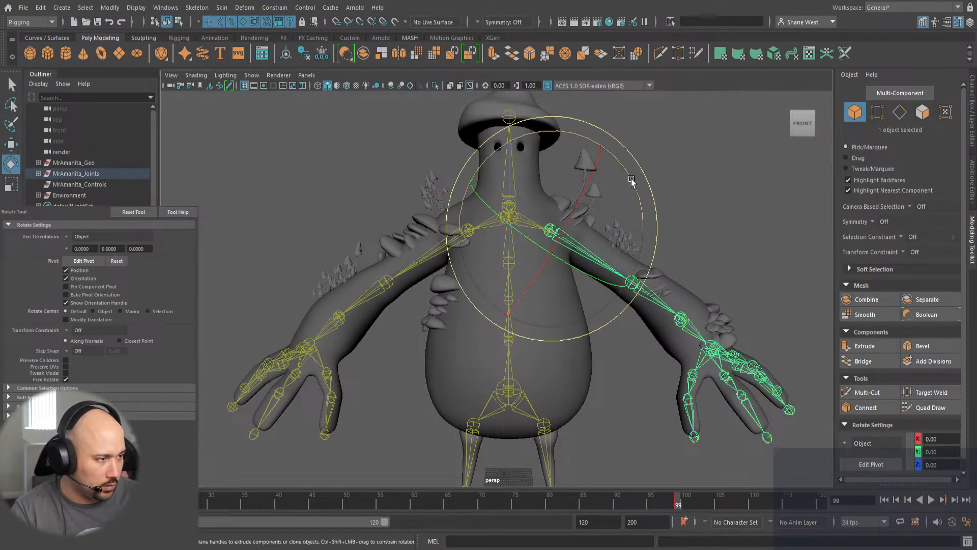
left_click_drag(631, 181, 582, 287)
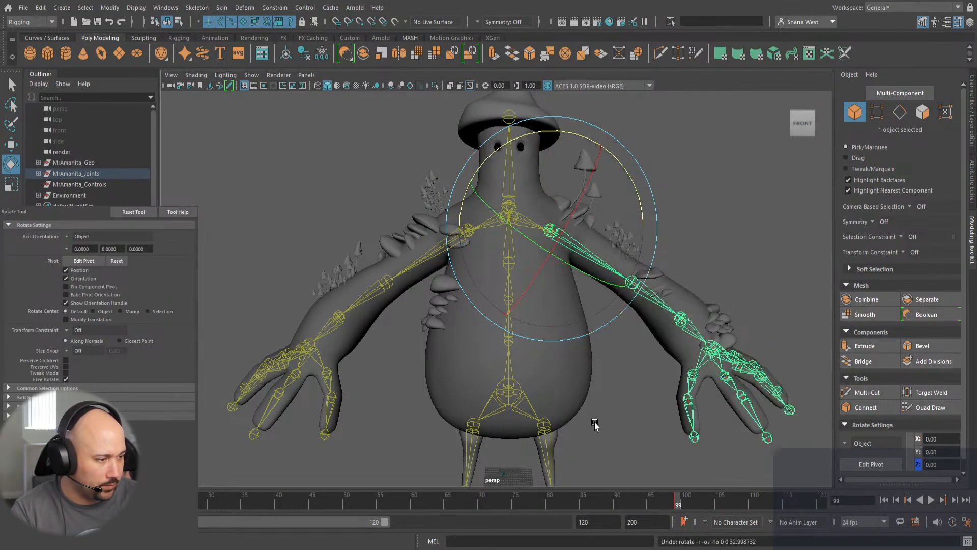
Paint the stray lt_arm_01_bind weight off the side of the body mesh's belly.
key("q")
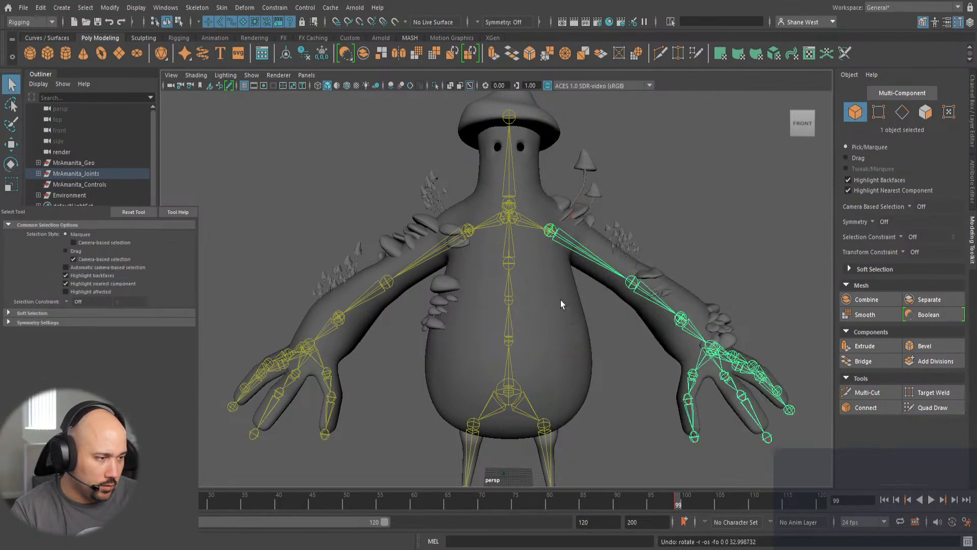
left_click(553, 291)
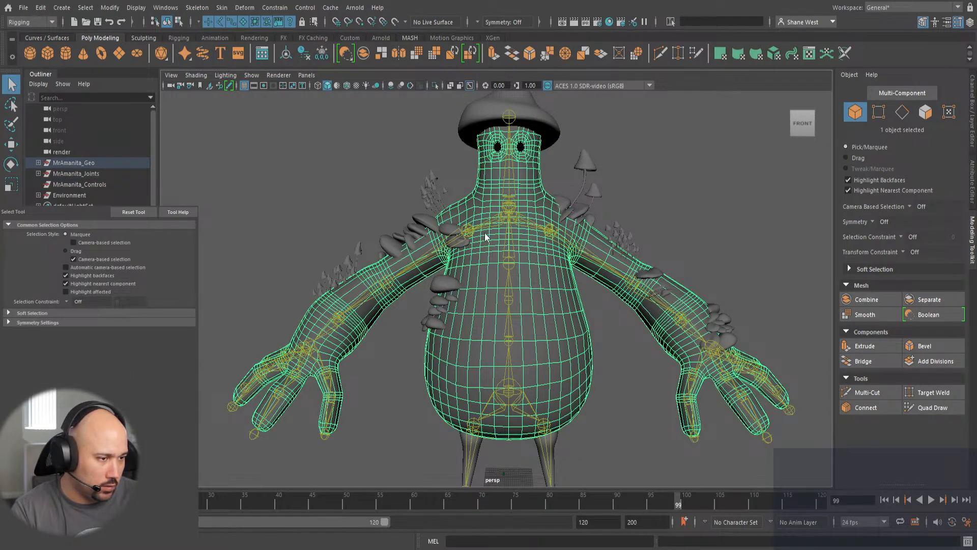
key("y")
key("q")
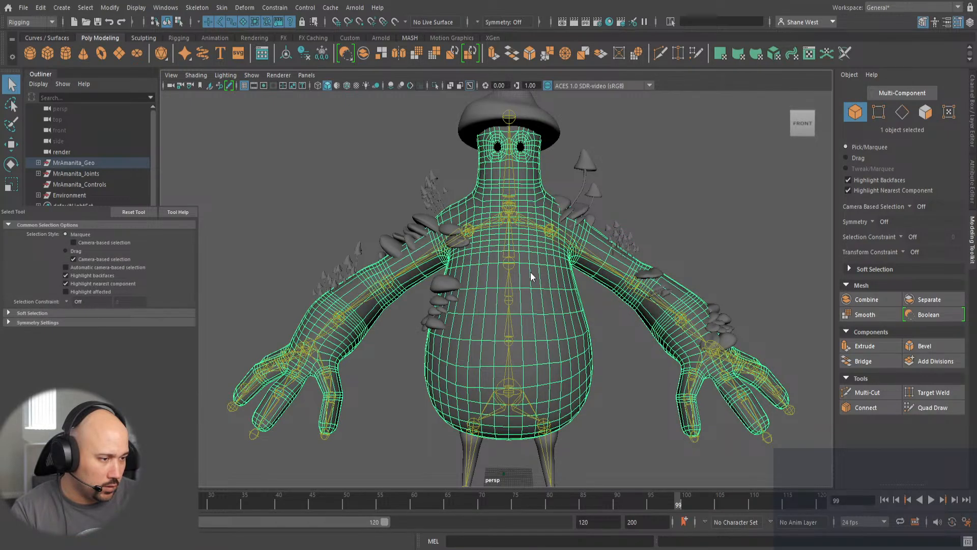
key("y")
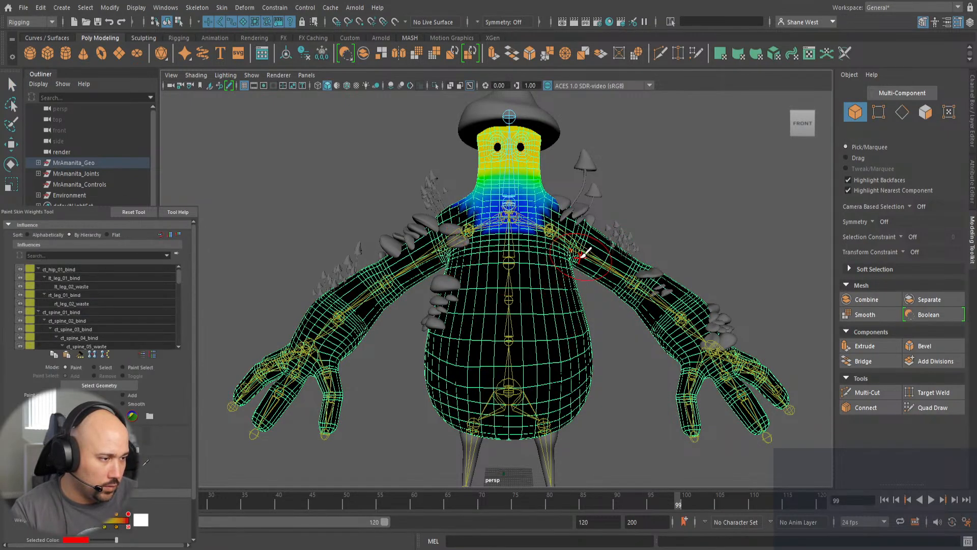
right_click_drag(582, 258, 572, 221)
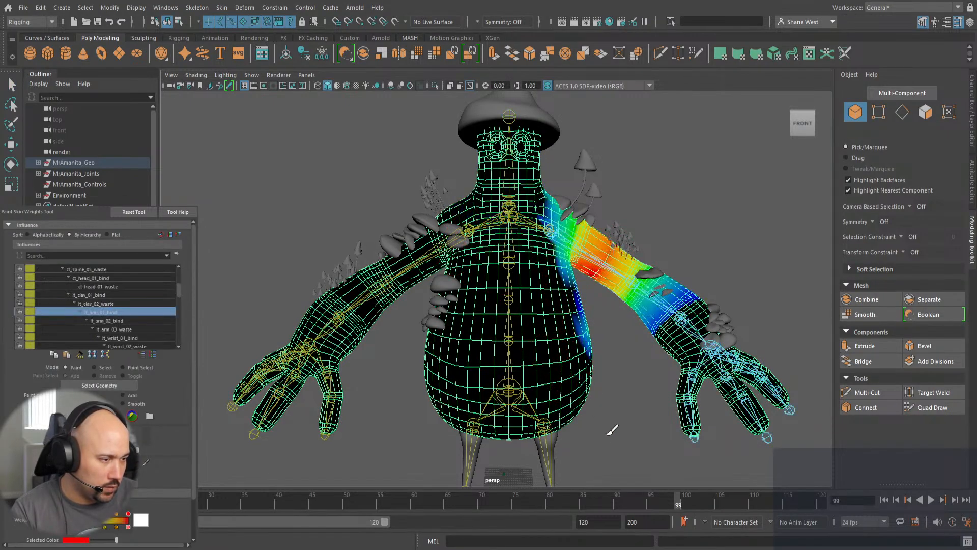
mouse_move(622, 428)
left_mouse_down("alt")
mouse_move(497, 421)
mouse_move(442, 432)
mouse_move(429, 422)
mouse_move(491, 396)
mouse_move(647, 399)
left_mouse_up("alt")
mouse_move(490, 327)
left_mouse_down()
mouse_move(536, 326)
mouse_move(516, 311)
mouse_move(531, 310)
mouse_move(447, 342)
mouse_move(520, 374)
left_mouse_up()
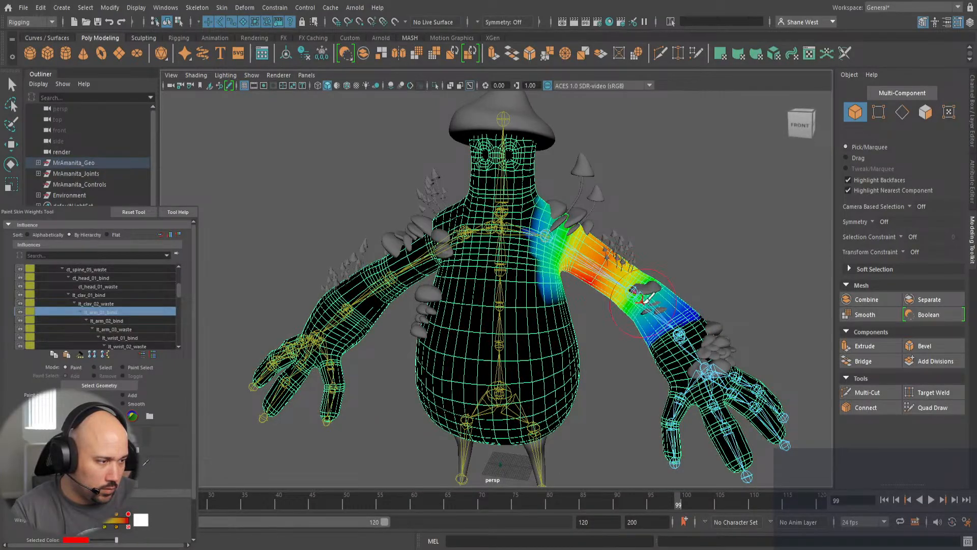
Remove the stray lt_arm_02_bind weight from the character's left side of the belly.
key("Down")
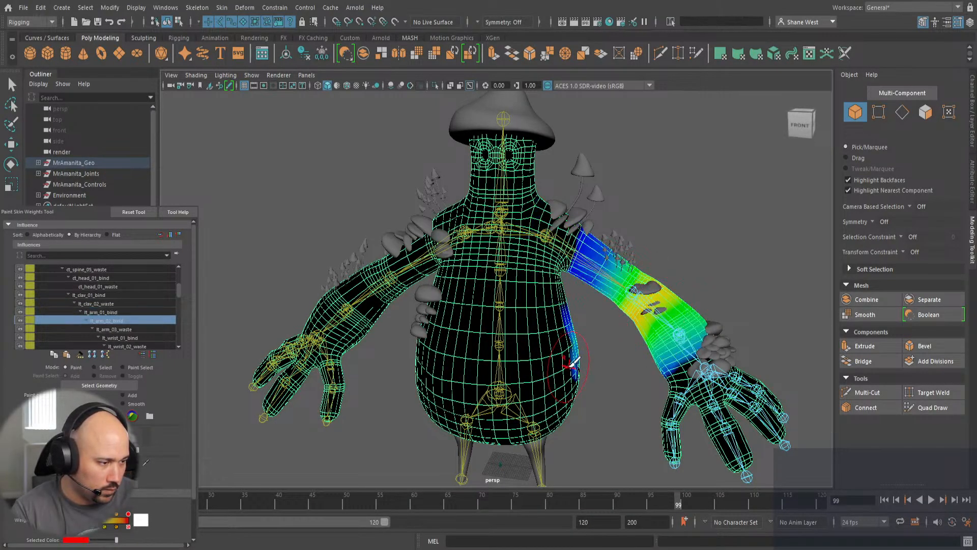
mouse_move(600, 406)
left_mouse_down("alt")
mouse_move(479, 377)
mouse_move(418, 334)
mouse_move(504, 362)
mouse_move(593, 410)
left_mouse_up("alt")
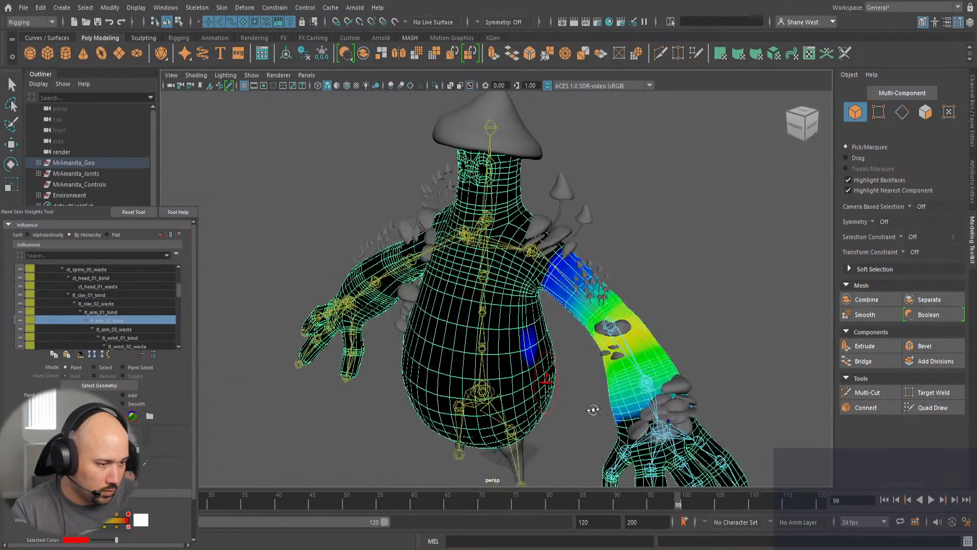
left_click_drag(523, 345, 518, 422)
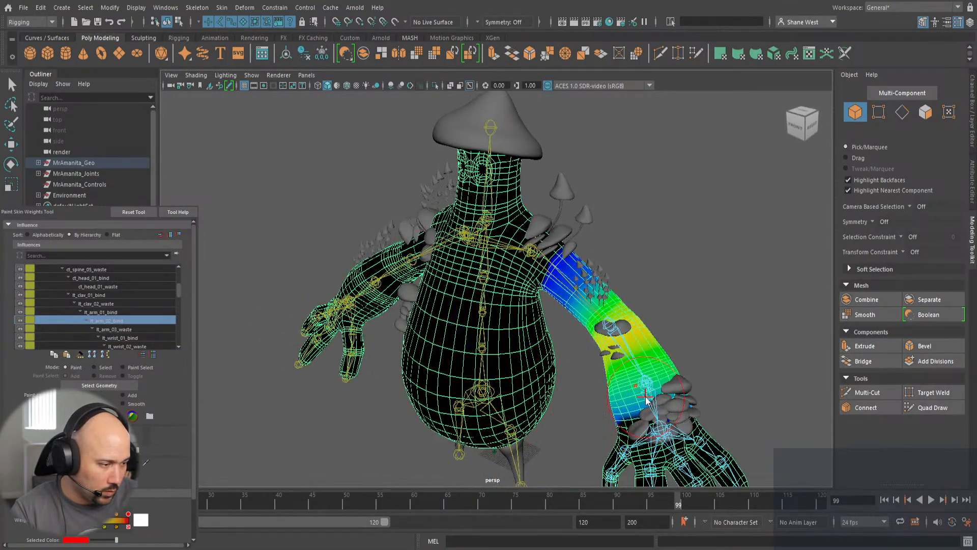
Examine the lt_wrist_01_bind weights on the forearm and hand, and switch the active influence to ct_spine_04_bind.
right_click_drag(645, 396, 648, 275)
left_click_drag(528, 416, 566, 425, "alt")
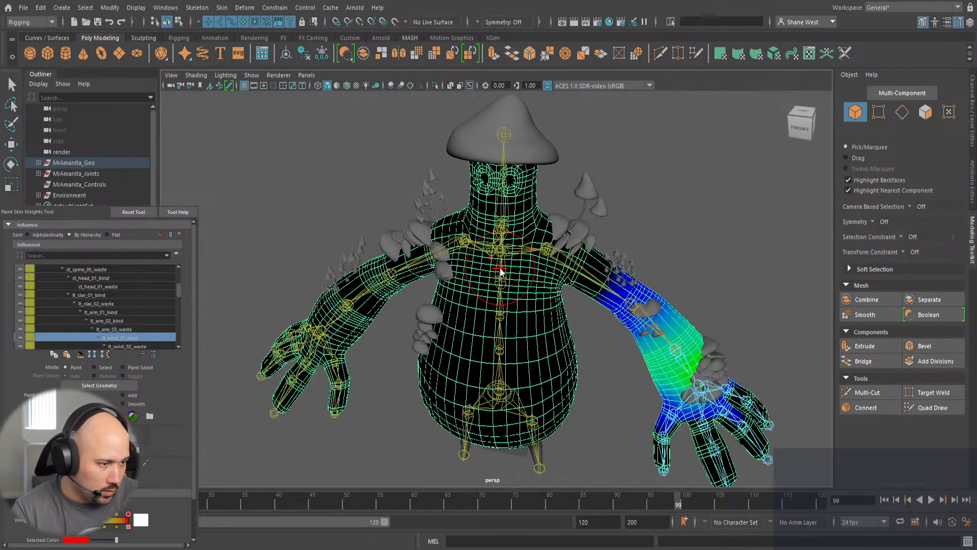
right_click_drag(500, 267, 491, 222)
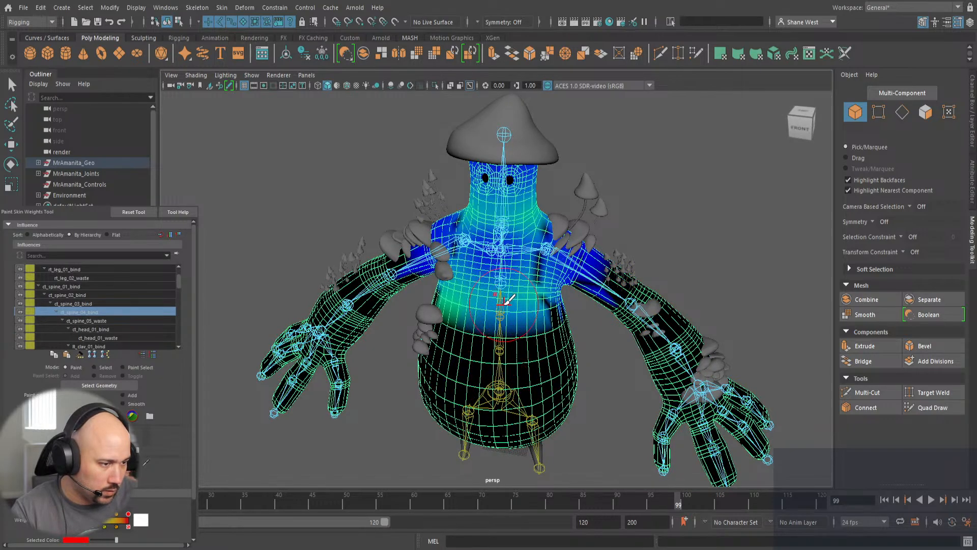
Examine the ct_spine_03_bind, lt_clav_01_bind, ct_spine_04_bind, ct_head_01_bind and ct_hip_01_bind weights across the torso and head.
right_click_drag(500, 302, 493, 260)
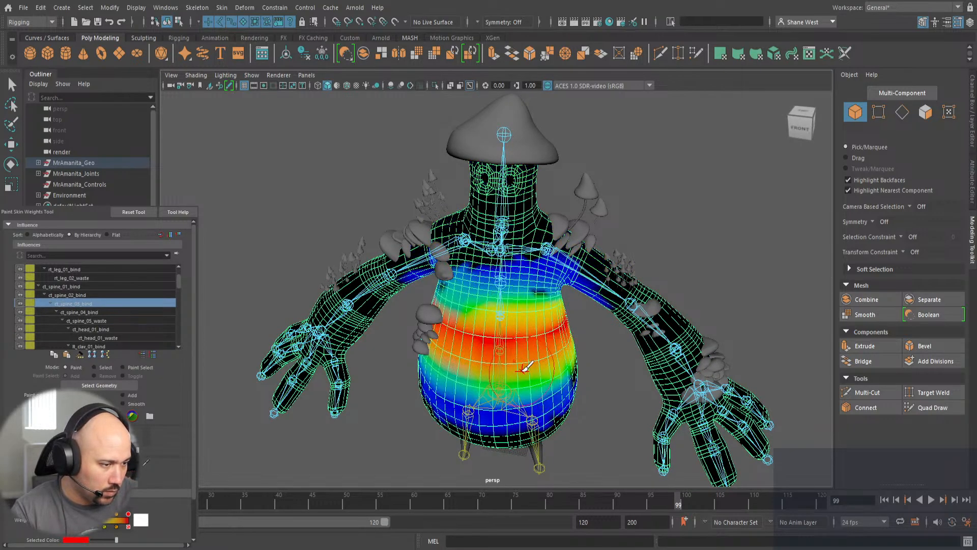
mouse_move(497, 345)
right_mouse_down()
mouse_move(500, 250)
mouse_move(517, 211)
right_mouse_up()
mouse_move(600, 397)
left_mouse_down("alt")
mouse_move(552, 373)
mouse_move(523, 374)
mouse_move(496, 325)
left_mouse_up("alt")
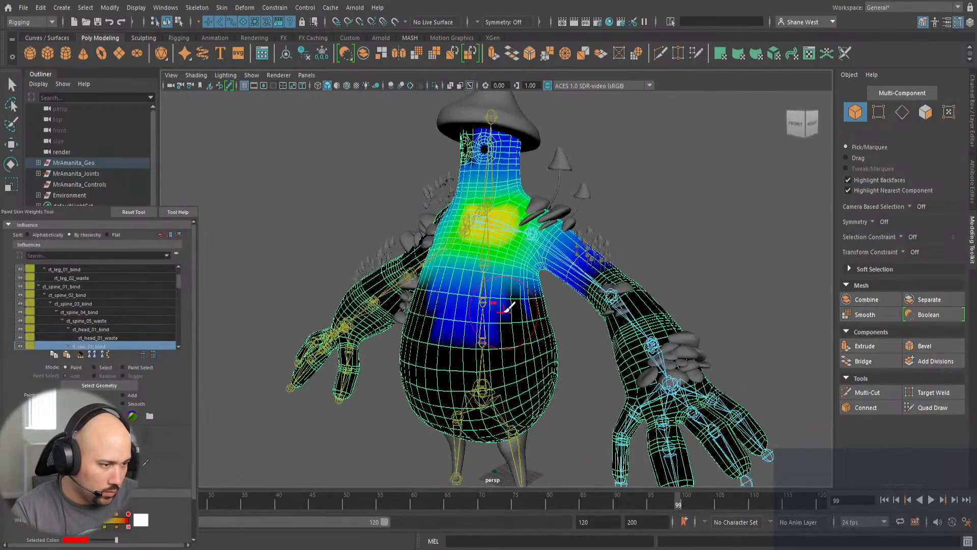
mouse_move(508, 308)
left_mouse_down("alt")
mouse_move(441, 299)
mouse_move(501, 280)
mouse_move(474, 314)
left_mouse_up("alt")
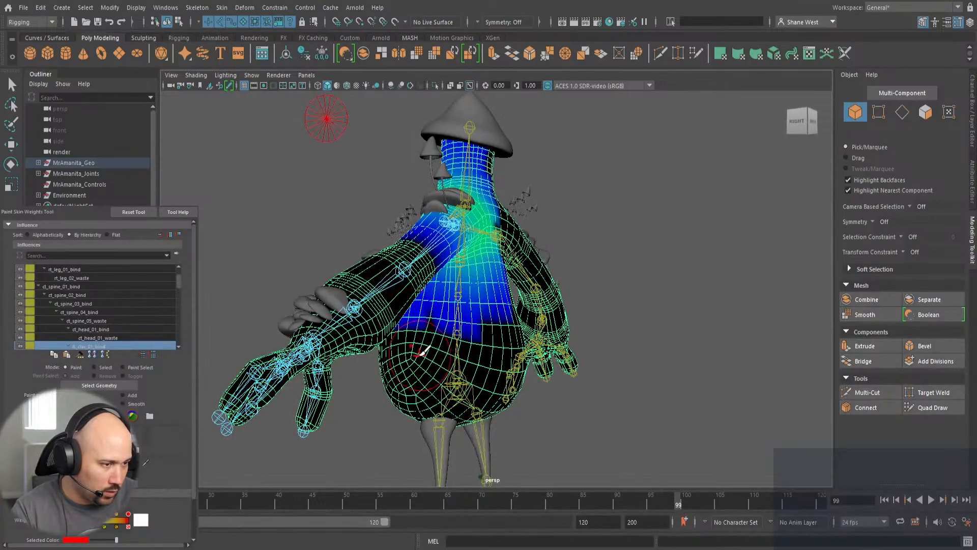
left_click_drag(422, 351, 476, 344, "alt")
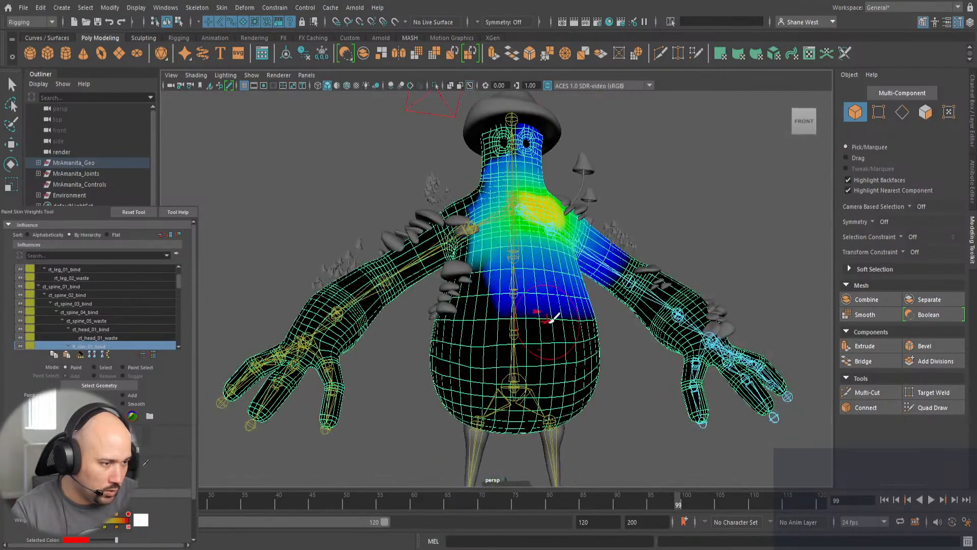
mouse_move(604, 359)
left_mouse_down("alt")
mouse_move(526, 349)
mouse_move(547, 383)
mouse_move(591, 346)
left_mouse_up("alt")
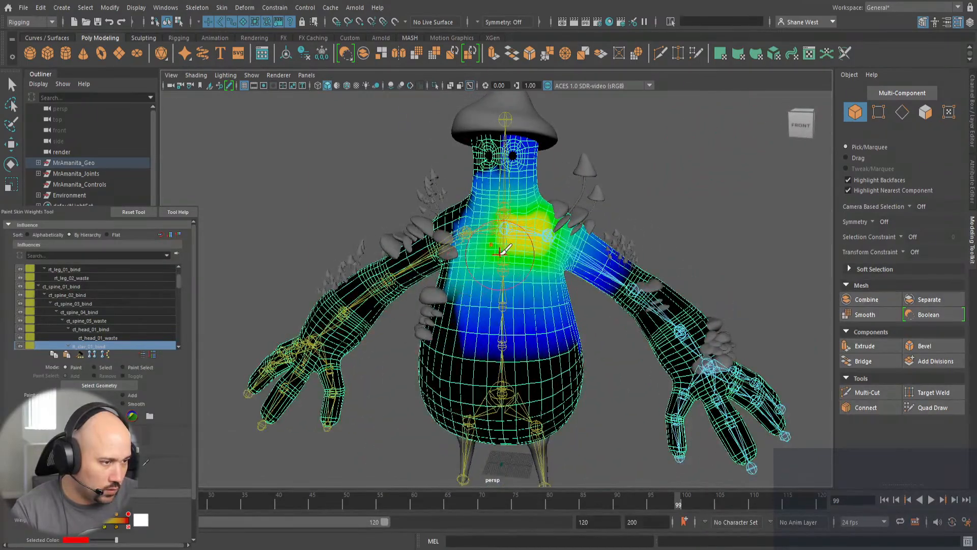
right_click_drag(501, 254, 490, 219)
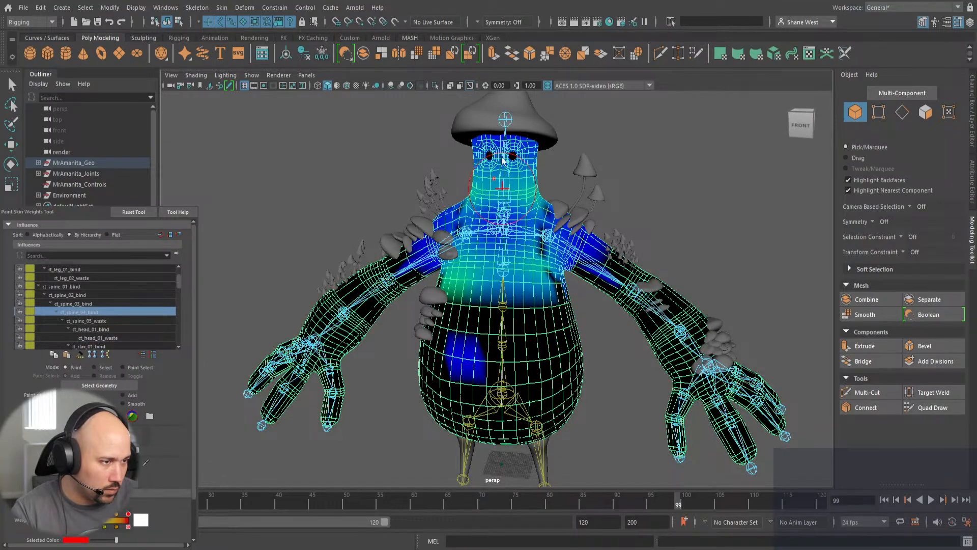
right_click_drag(502, 161, 492, 127)
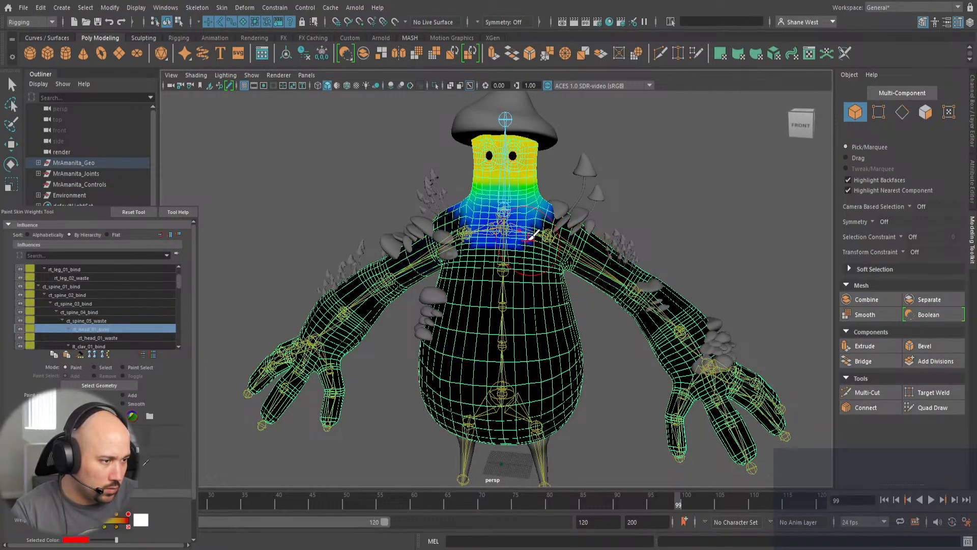
right_click_drag(526, 231, 517, 204)
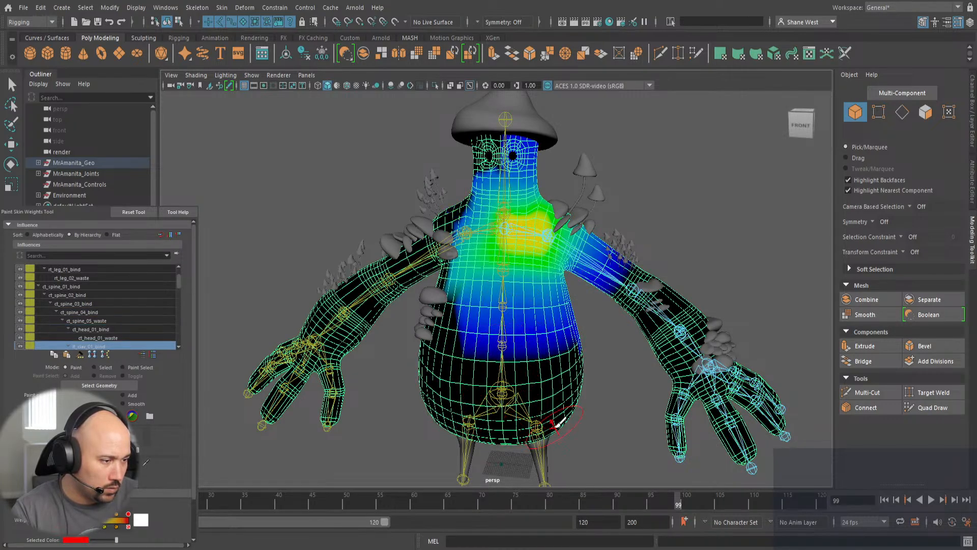
left_click_drag(606, 433, 509, 405, "alt")
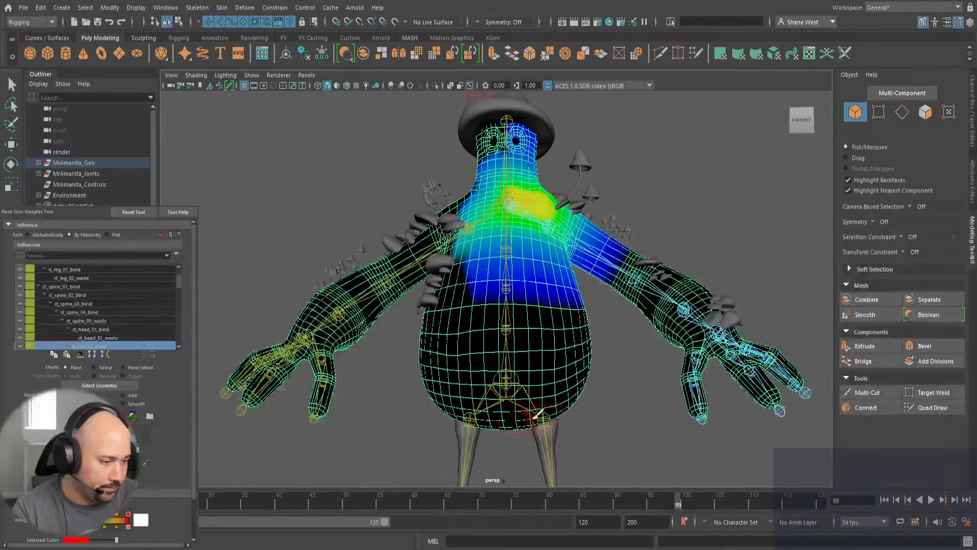
right_click_drag(519, 271, 521, 257)
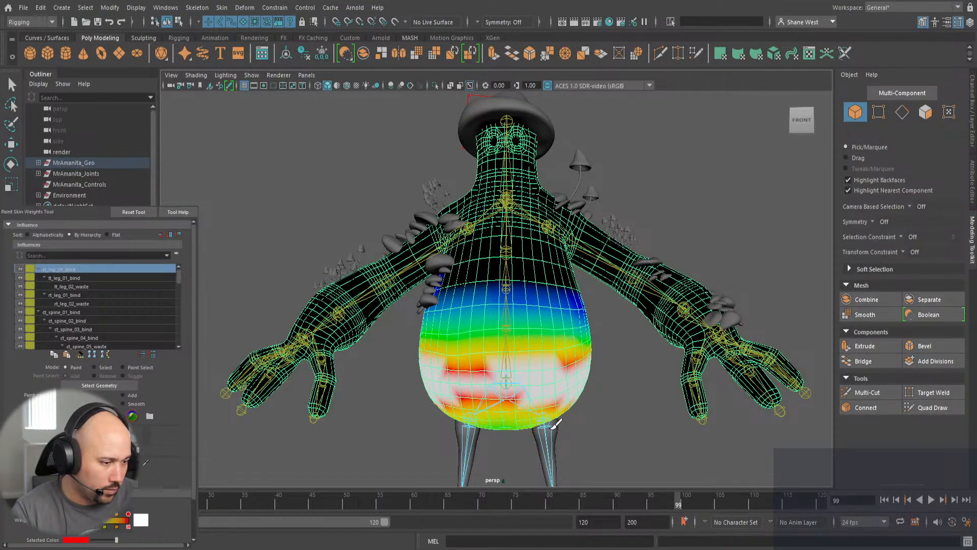
mouse_move(589, 430)
left_mouse_down("alt")
mouse_move(528, 437)
mouse_move(530, 445)
mouse_move(601, 467)
mouse_move(581, 412)
left_mouse_up("alt")
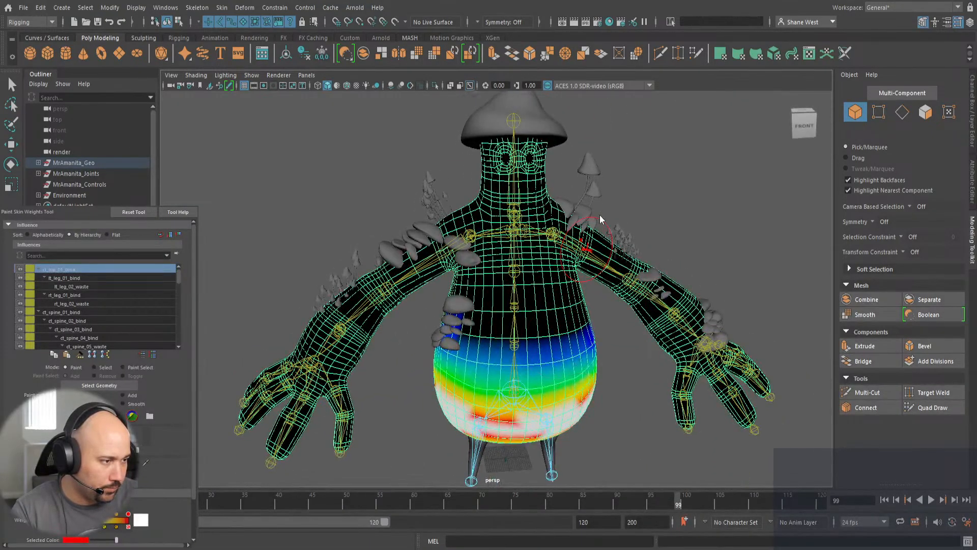
Make lt_arm_01_bind the active influence and smooth its weights across the character's left shoulder and side of the torso.
right_click_drag(587, 249, 601, 219)
mouse_move(618, 442)
left_mouse_down("alt")
mouse_move(418, 427)
mouse_move(552, 428)
mouse_move(509, 352)
left_mouse_up("alt")
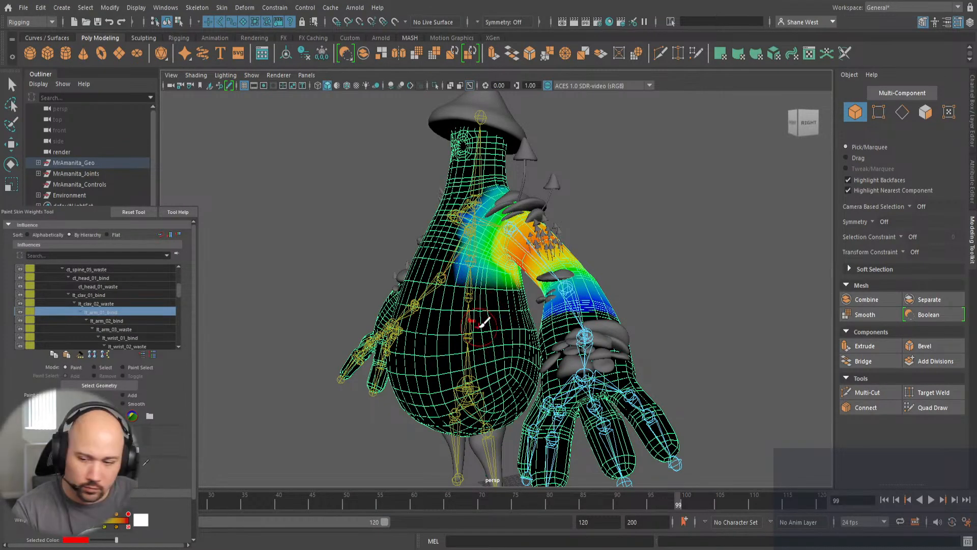
mouse_move(483, 322)
left_mouse_down()
mouse_move(470, 259)
mouse_move(494, 282)
mouse_move(473, 243)
mouse_move(514, 293)
mouse_move(518, 312)
mouse_move(463, 307)
mouse_move(440, 293)
mouse_move(458, 279)
left_mouse_up()
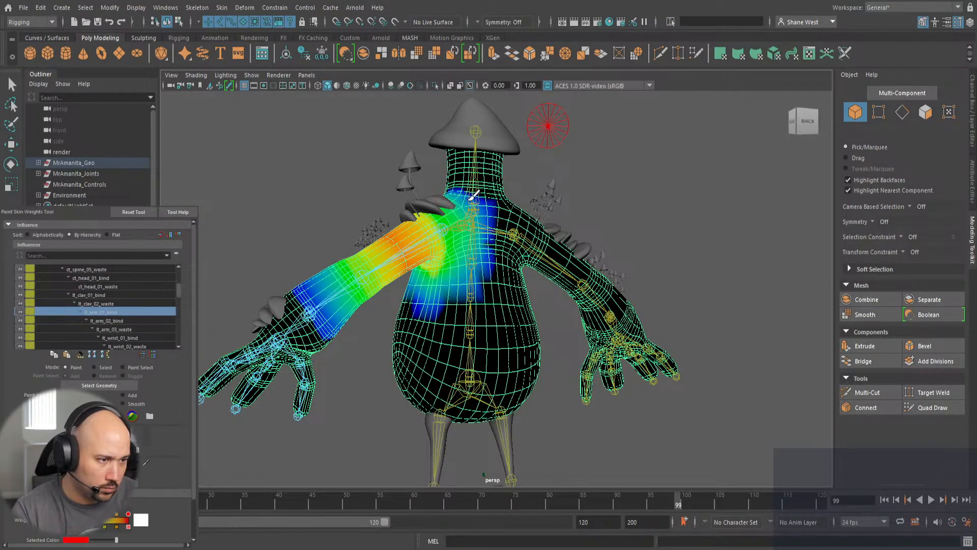
mouse_move(461, 283)
left_mouse_down("alt")
mouse_move(567, 327)
mouse_move(524, 234)
left_mouse_up("alt")
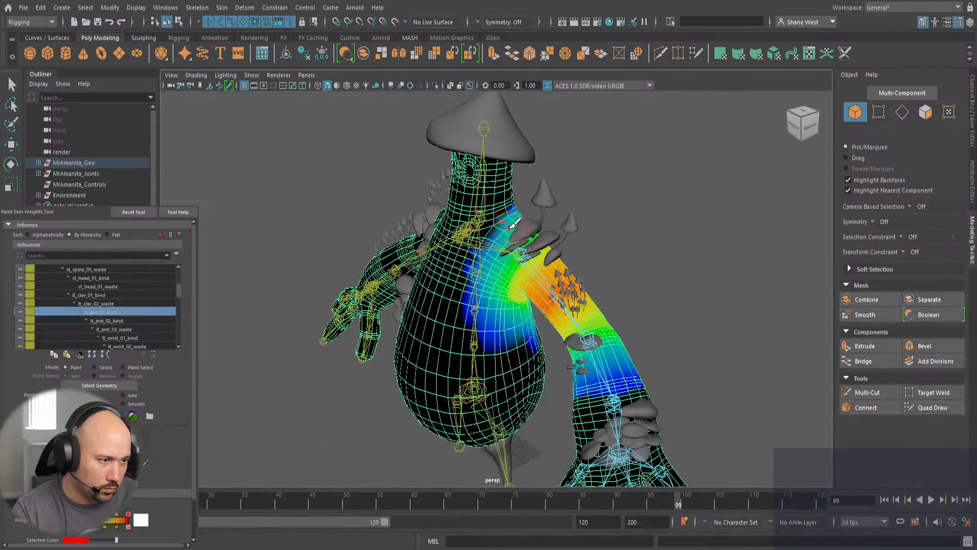
mouse_move(490, 377)
left_mouse_down("alt")
mouse_move(536, 342)
mouse_move(602, 360)
mouse_move(568, 363)
left_mouse_up("alt")
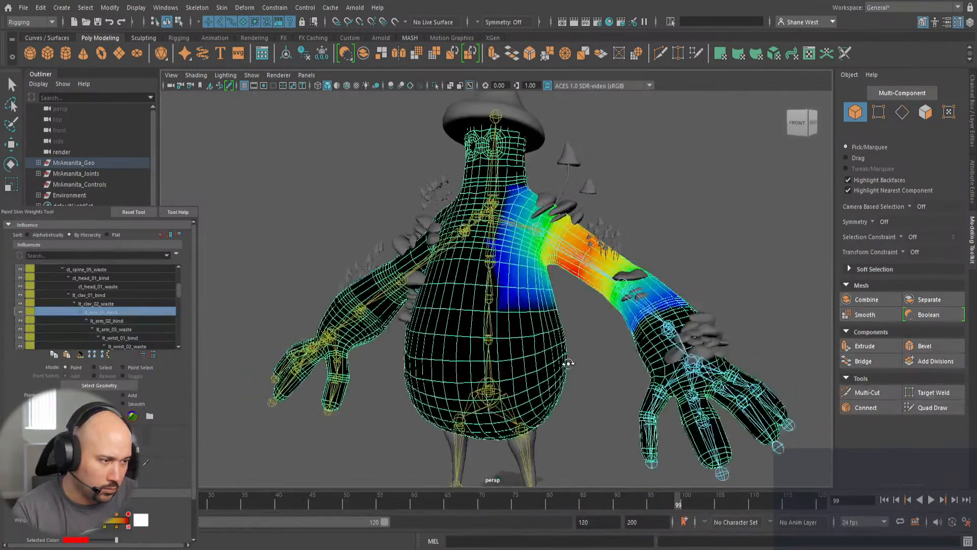
Rotate the character's left upper-arm joint to test the shoulder deformation, undo the rotation and deselect the joint.
key("q")
left_click(587, 256)
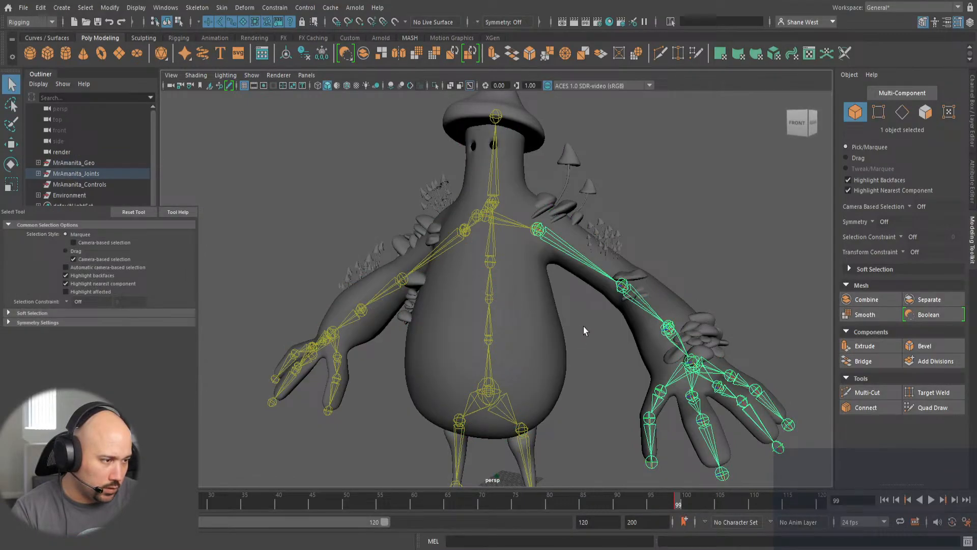
key("e")
left_click_drag(622, 206, 609, 232)
key("ctrl+z")
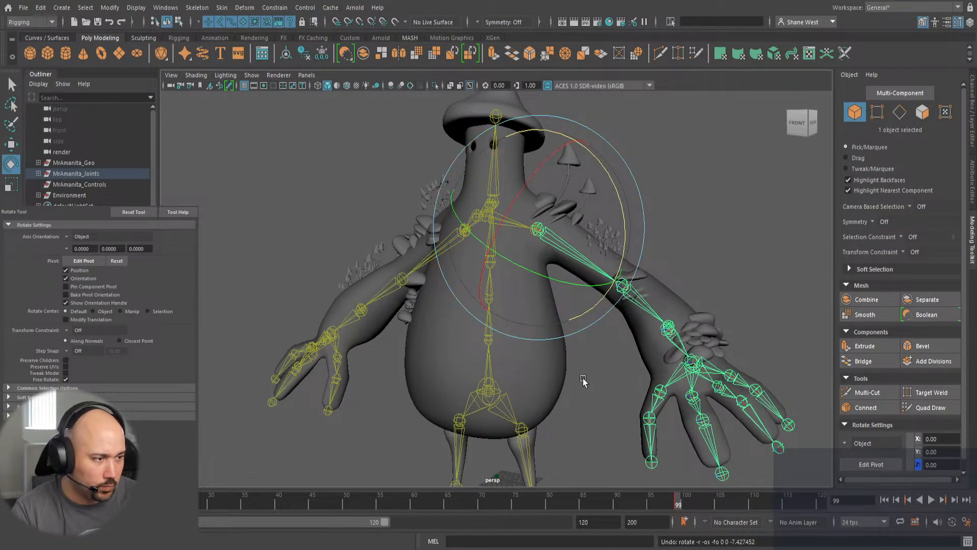
left_click(584, 395)
Examine the character's body, face and skeleton from several angles and distances.
left_click_drag(584, 406, 638, 424, "alt")
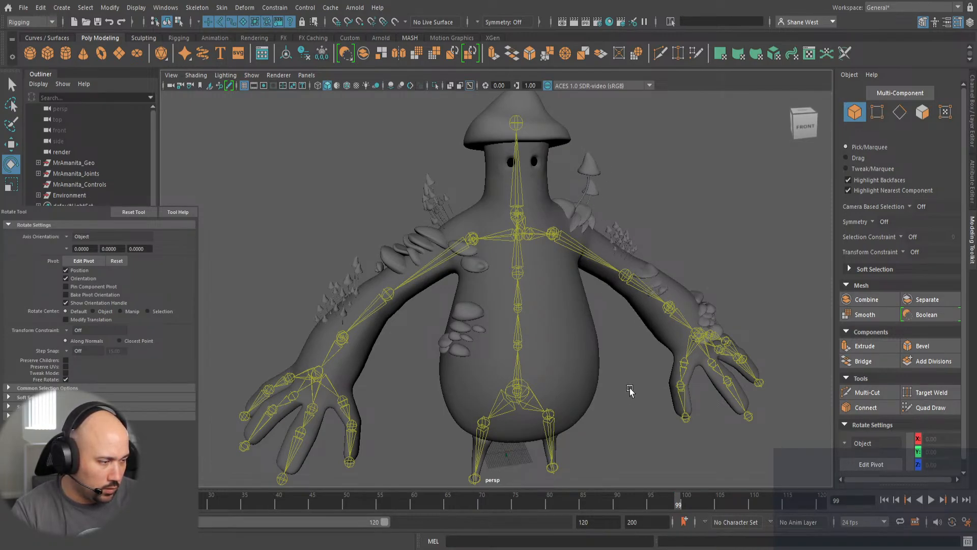
left_click_drag(682, 279, 657, 315, "alt")
left_click_drag(647, 356, 570, 362, "alt")
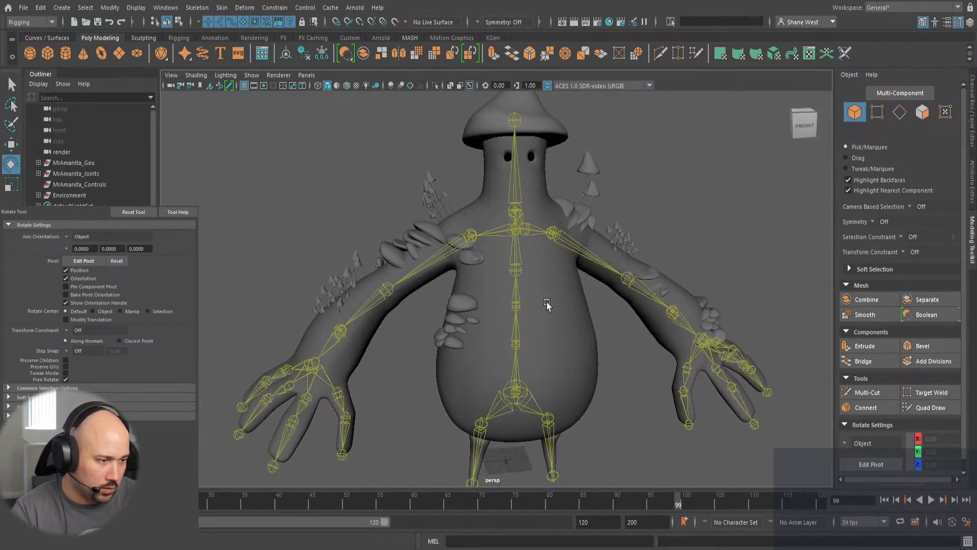
left_click(501, 309)
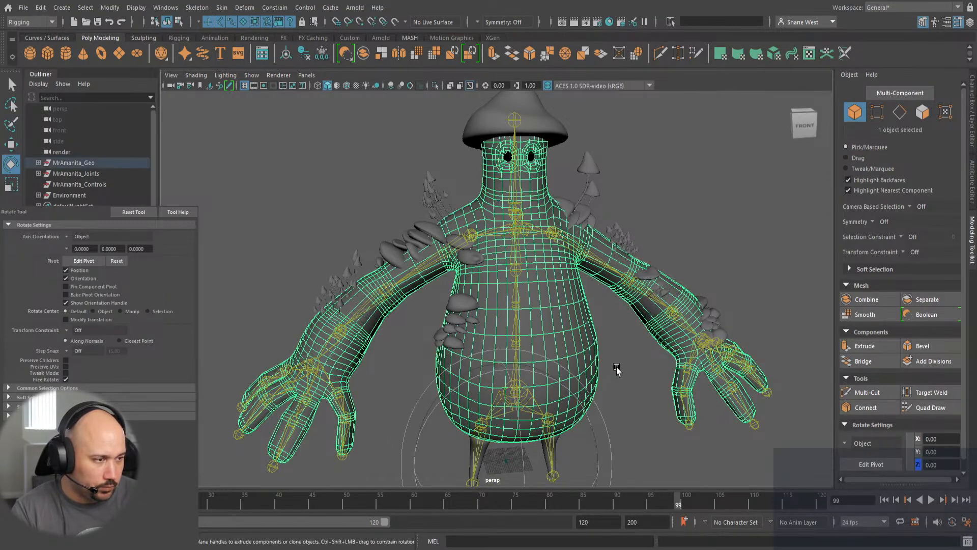
left_click(700, 178)
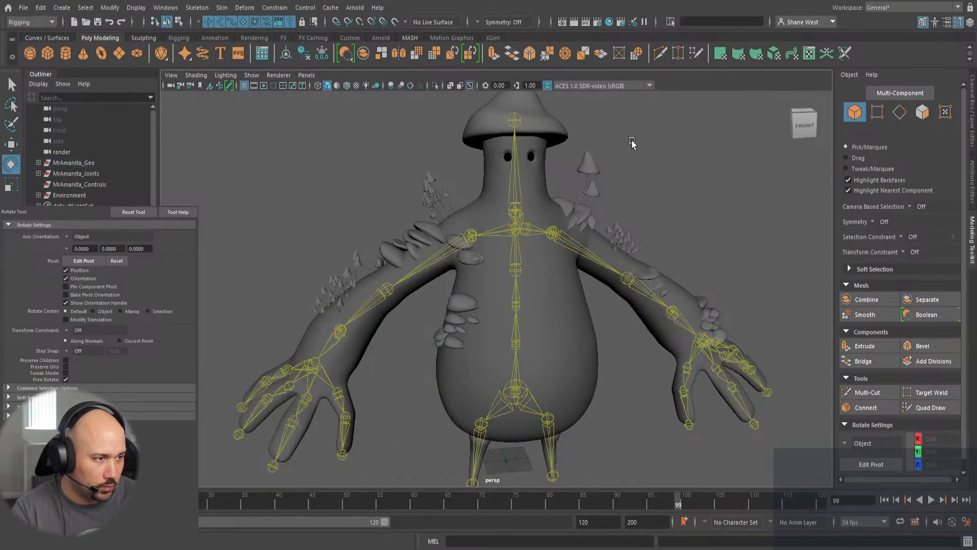
middle_click_drag(630, 139, 631, 245, "alt")
right_click_drag(389, 219, 661, 252, "alt")
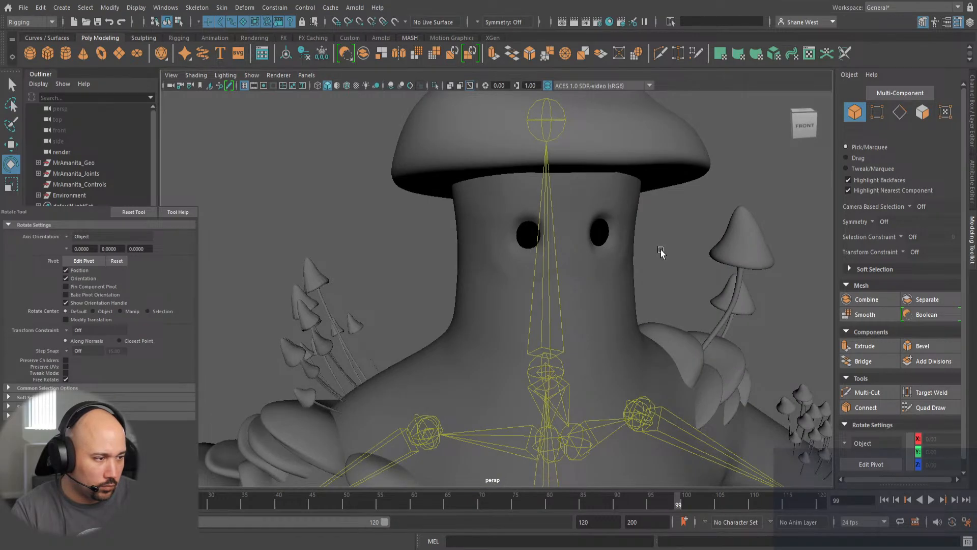
left_click_drag(674, 289, 365, 190, "alt")
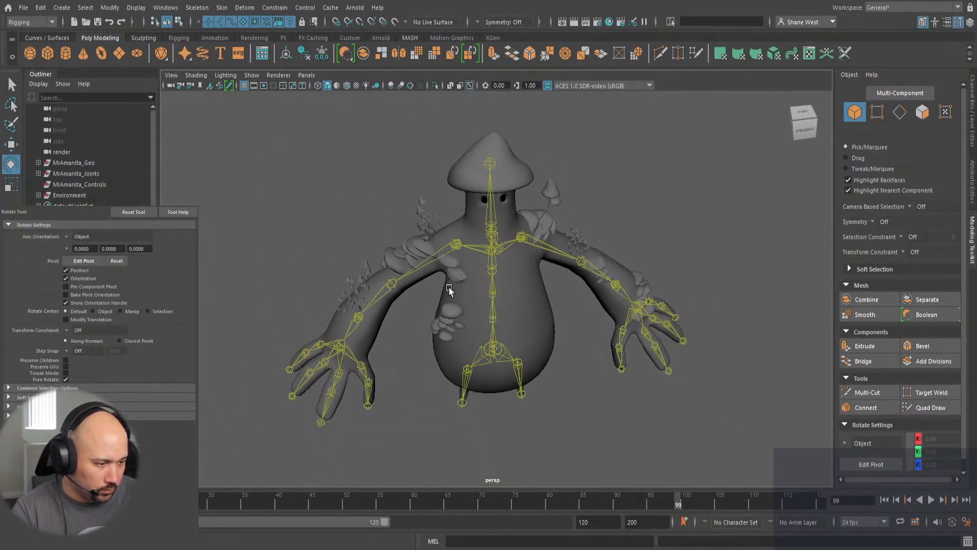
left_click_drag(451, 278, 431, 268, "alt")
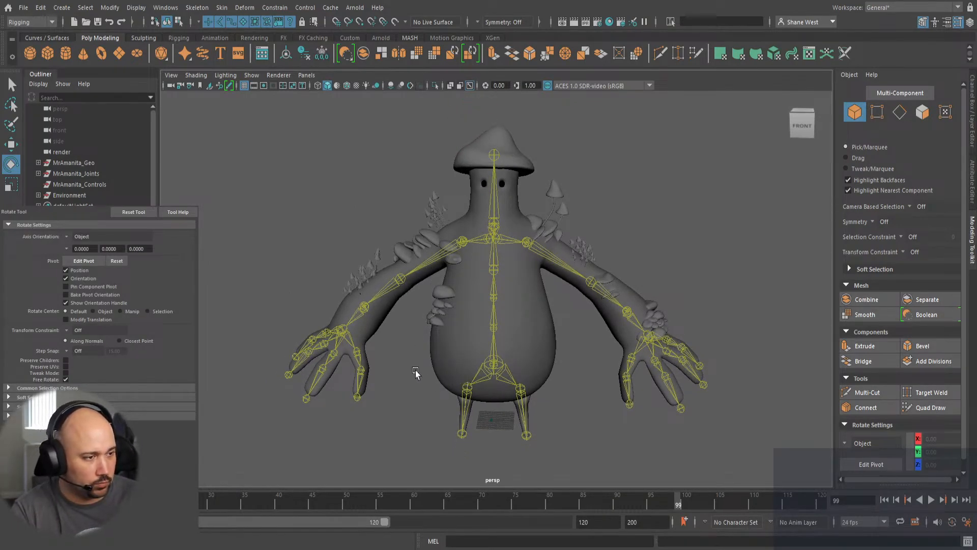
mouse_move(404, 352)
middle_mouse_down("alt")
mouse_move(439, 341)
mouse_move(404, 341)
middle_mouse_up("alt")
right_click_drag(404, 341, 438, 349, "alt")
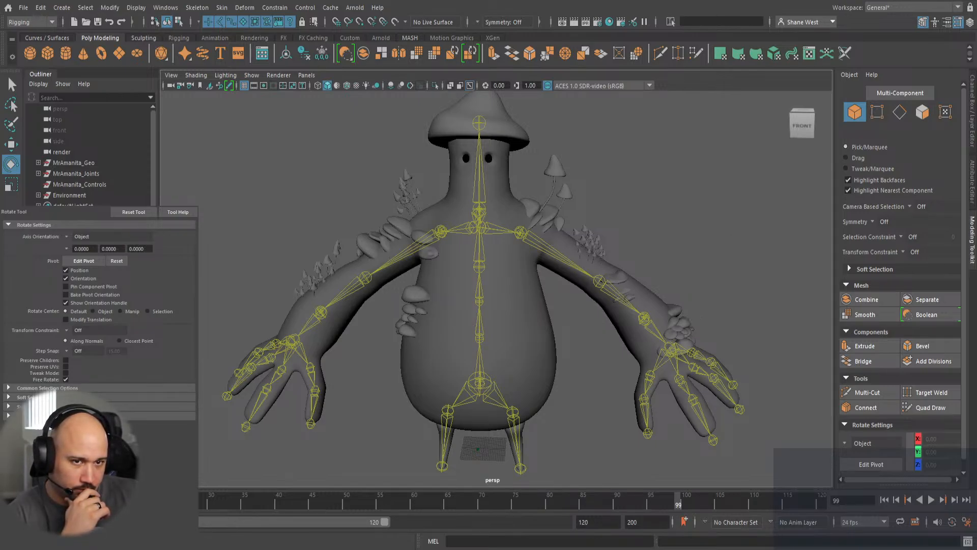
left_click(81, 248)
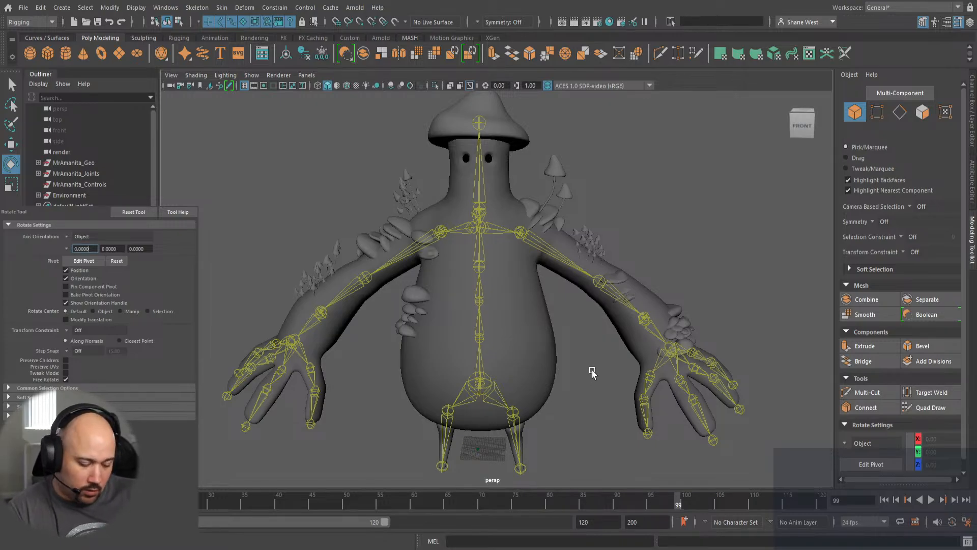
Start painting skin weights on the body mesh at the character's left hand, with lt_wrist_01_bind as the displayed influence.
left_click_drag(583, 405, 619, 410, "alt")
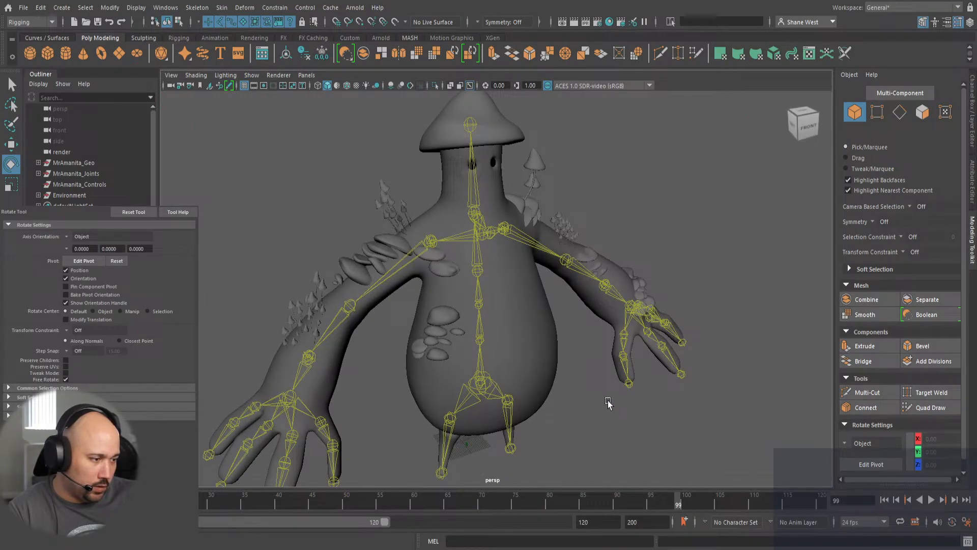
middle_click_drag(608, 401, 399, 383, "alt")
right_click_drag(399, 384, 747, 409, "alt")
middle_click_drag(570, 390, 669, 306, "alt")
left_click(482, 288)
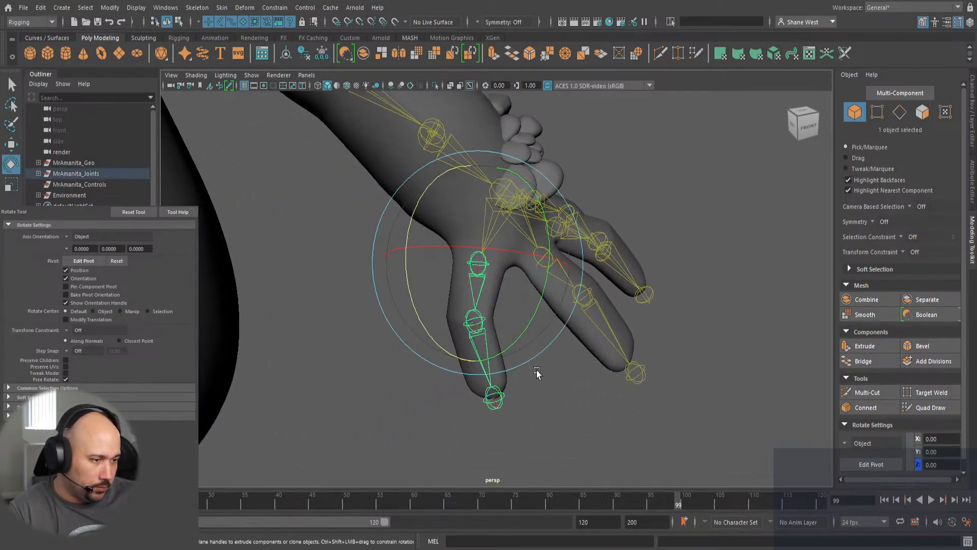
key("q")
left_click(472, 239)
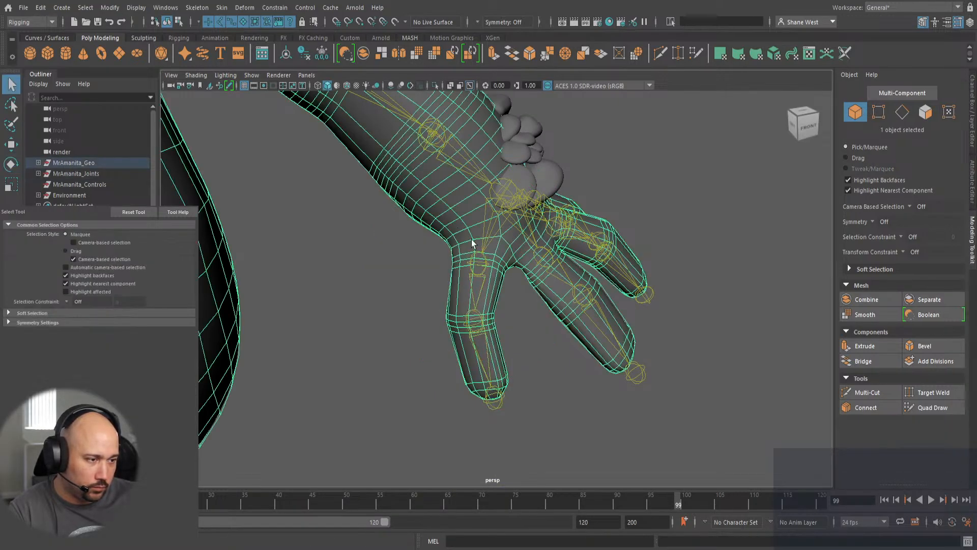
key("y")
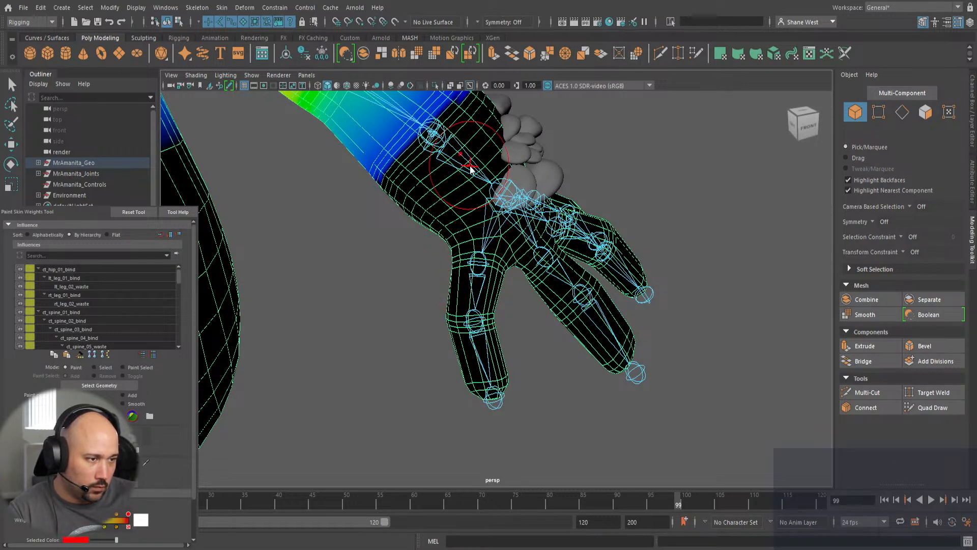
right_click_drag(463, 143, 460, 131)
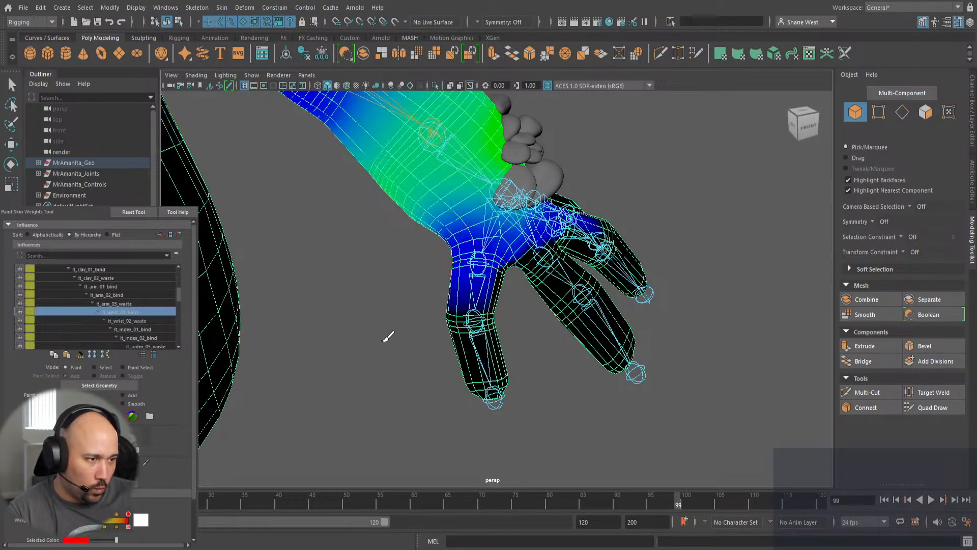
mouse_move(363, 365)
left_mouse_down("alt")
mouse_move(382, 349)
mouse_move(371, 362)
left_mouse_up("alt")
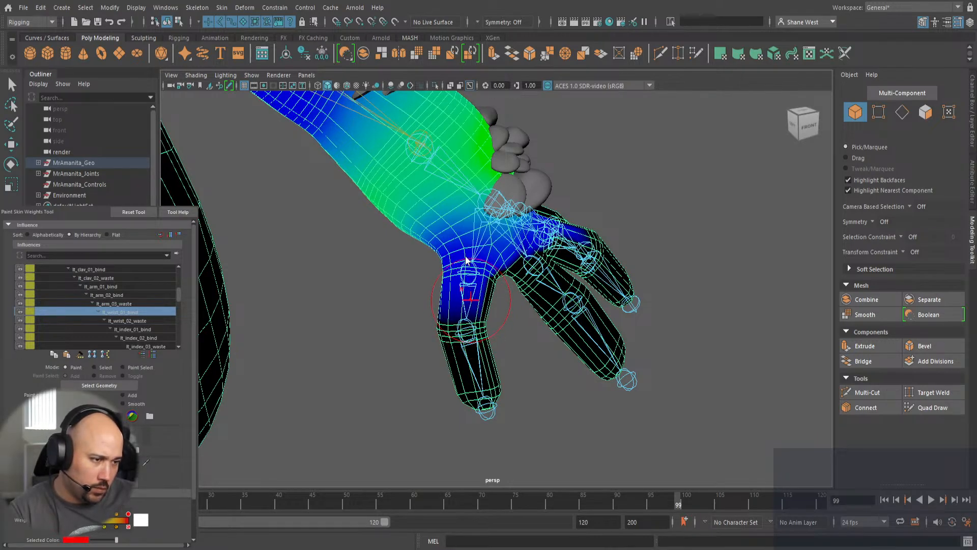
Switch to the lt_thumb_01_bind influence, resize the brush and add weight to the base segment of the left thumb.
right_click_drag(470, 300, 465, 260)
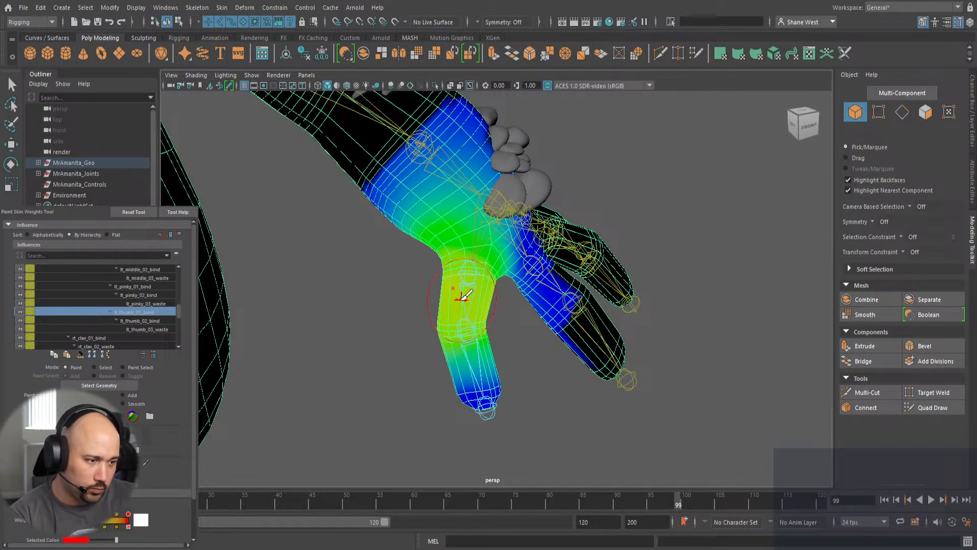
left_click_drag(465, 296, 467, 295, "alt")
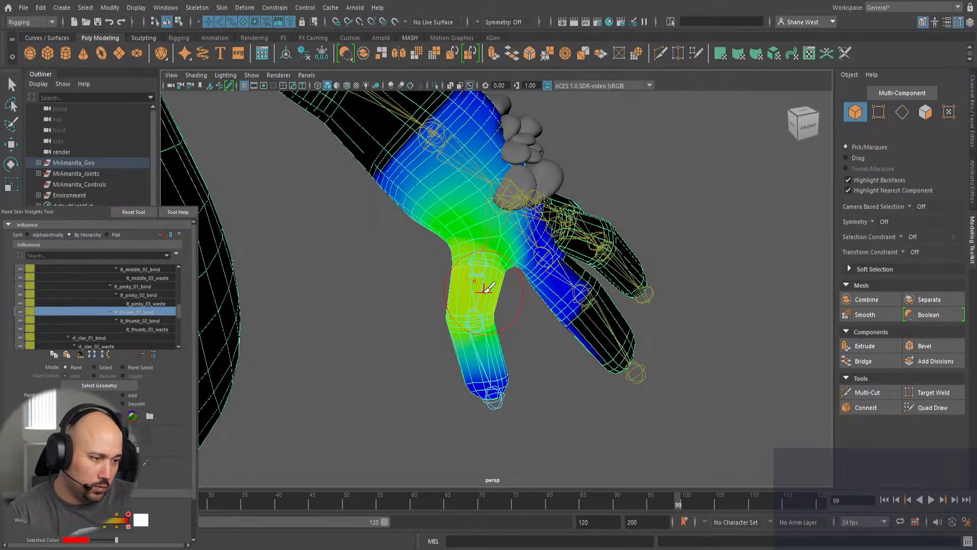
key("b")
left_click_drag(484, 292, 476, 291)
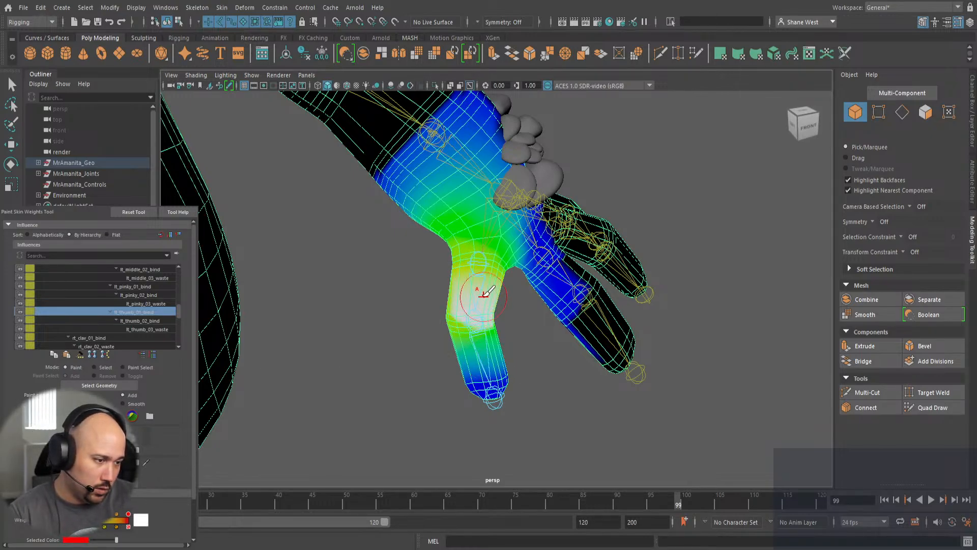
Fill the base segment of the left thumb with lt_thumb_01_bind weight all the way to the middle joint.
mouse_move(486, 291)
left_mouse_down()
mouse_move(484, 278)
mouse_move(476, 283)
mouse_move(493, 285)
mouse_move(465, 305)
mouse_move(476, 288)
mouse_move(458, 319)
mouse_move(418, 322)
left_mouse_up()
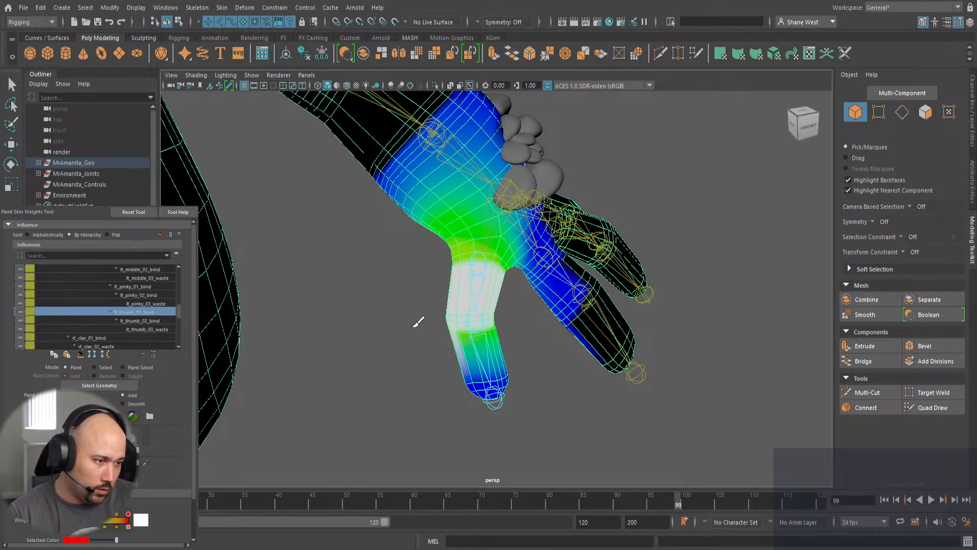
mouse_move(428, 383)
left_mouse_down("alt")
mouse_move(368, 368)
mouse_move(443, 377)
left_mouse_up("alt")
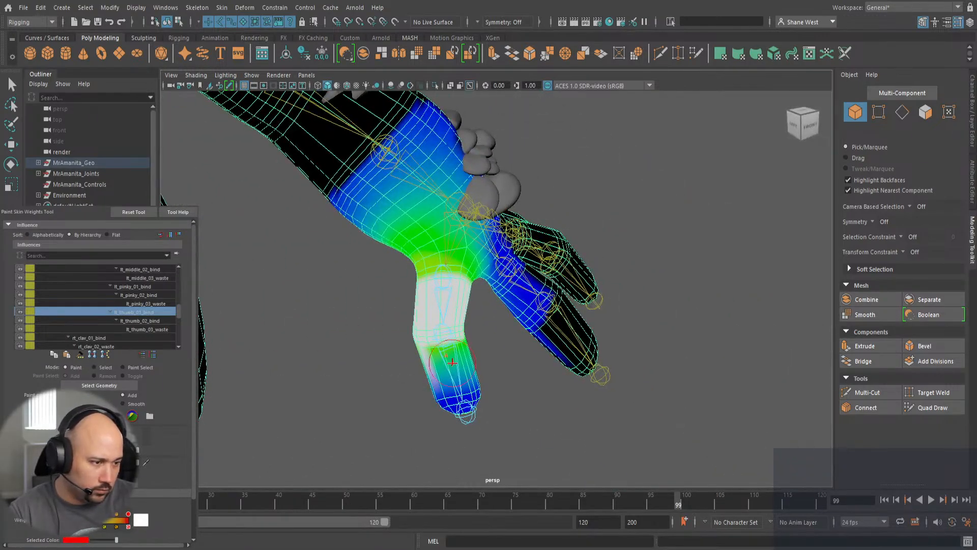
key("f")
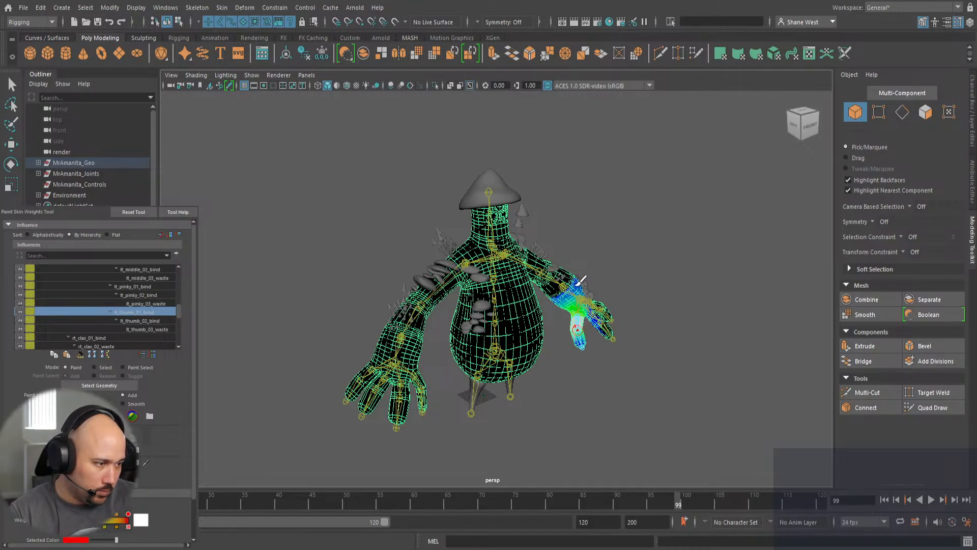
Focus the view on the left thumb joint, then reselect the body mesh and resume painting its skin weights.
key("q")
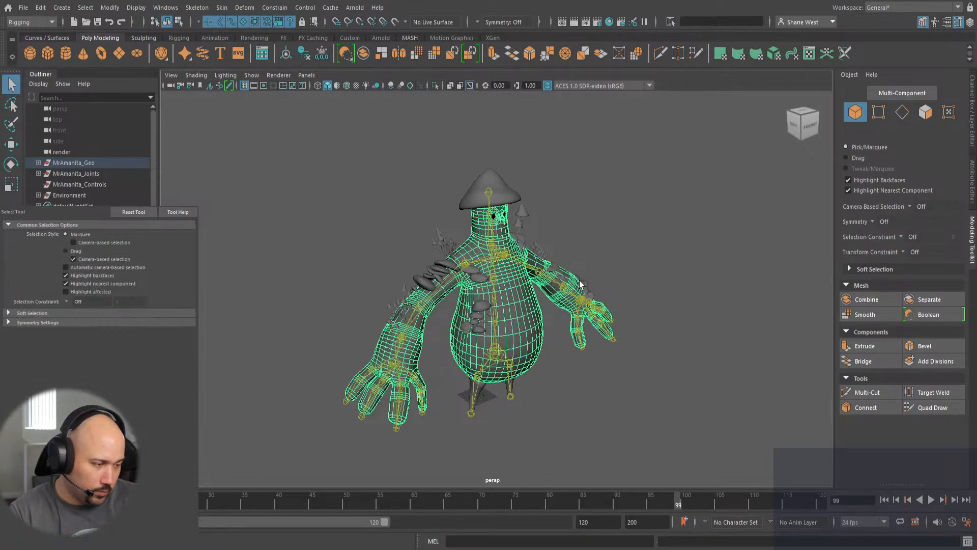
left_click(578, 329)
key("f")
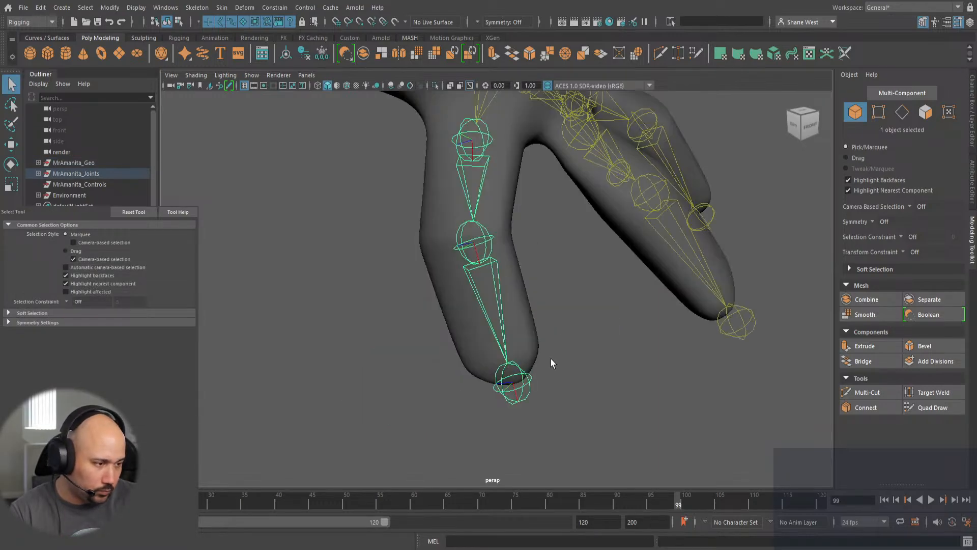
left_click_drag(539, 325, 458, 238, "alt")
left_click(459, 238)
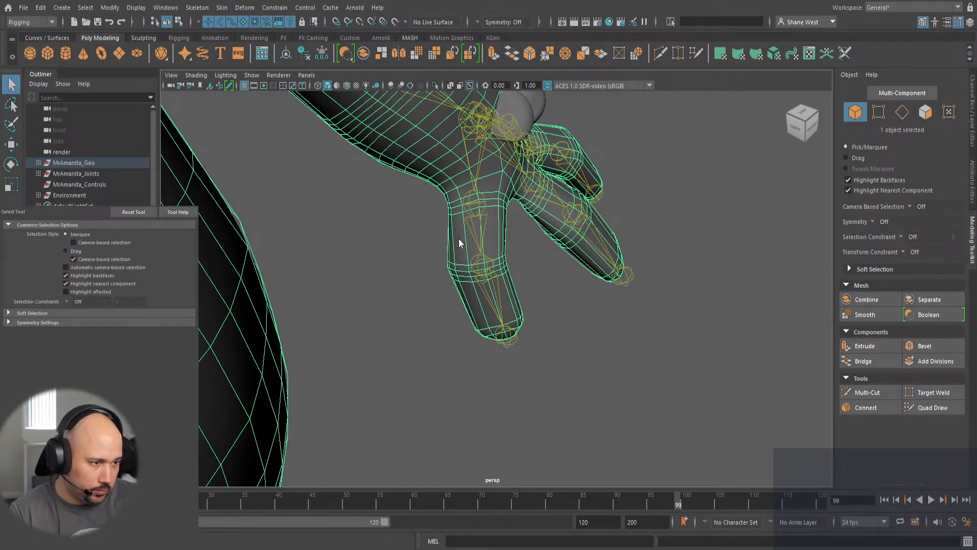
key("y")
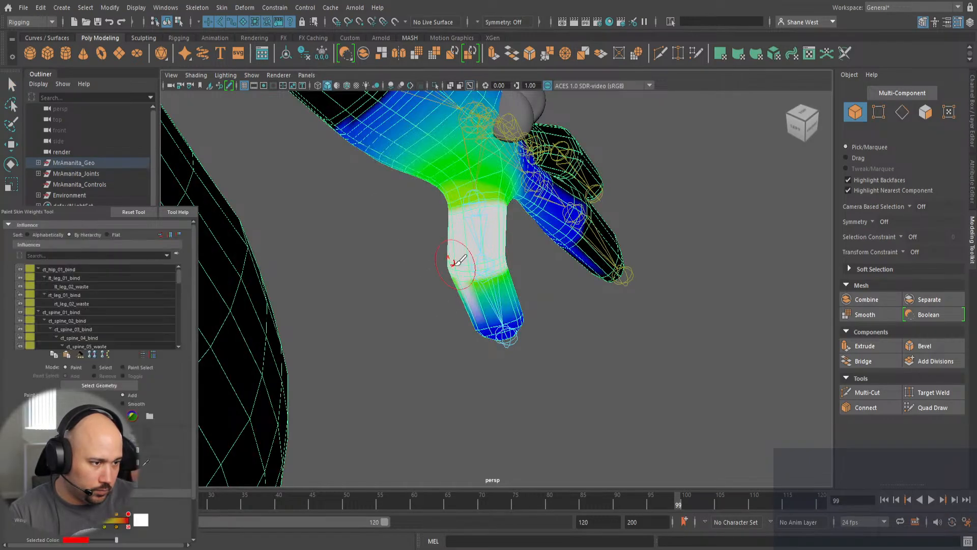
Smooth the lt_thumb_01_bind weights around the left thumb's middle joint on all sides.
mouse_move(437, 285)
left_mouse_down("alt")
mouse_move(399, 281)
mouse_move(269, 221)
mouse_move(432, 189)
left_mouse_up("alt")
mouse_move(502, 232)
left_mouse_down()
mouse_move(524, 219)
mouse_move(504, 225)
mouse_move(502, 257)
mouse_move(619, 279)
left_mouse_up()
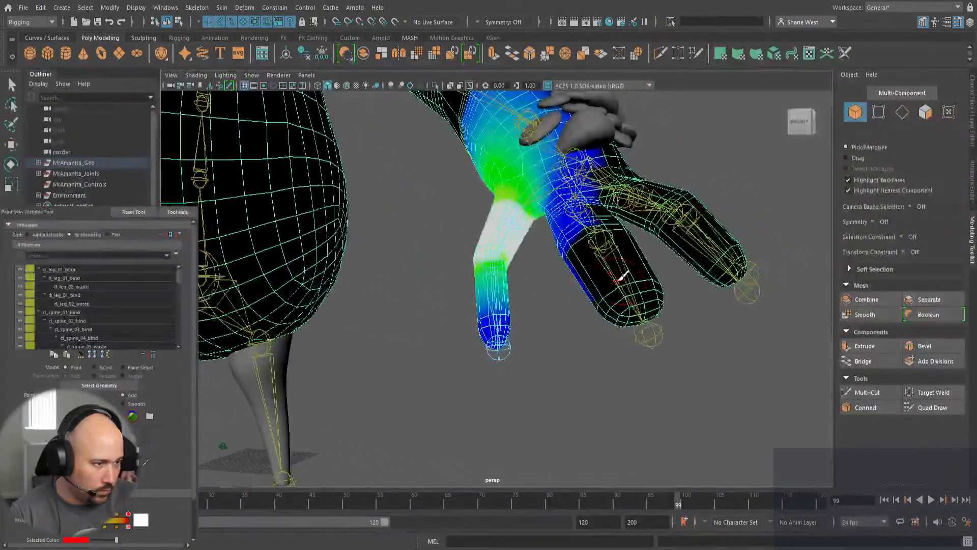
left_click(502, 232)
mouse_move(523, 275)
left_mouse_down("alt")
mouse_move(402, 275)
mouse_move(382, 302)
left_mouse_up("alt")
mouse_move(489, 276)
left_mouse_down()
mouse_move(522, 271)
mouse_move(521, 261)
mouse_move(488, 272)
mouse_move(513, 257)
left_mouse_up()
mouse_move(472, 294)
left_mouse_down("alt")
mouse_move(514, 303)
mouse_move(493, 248)
mouse_move(474, 264)
mouse_move(502, 260)
mouse_move(462, 263)
left_mouse_up("alt")
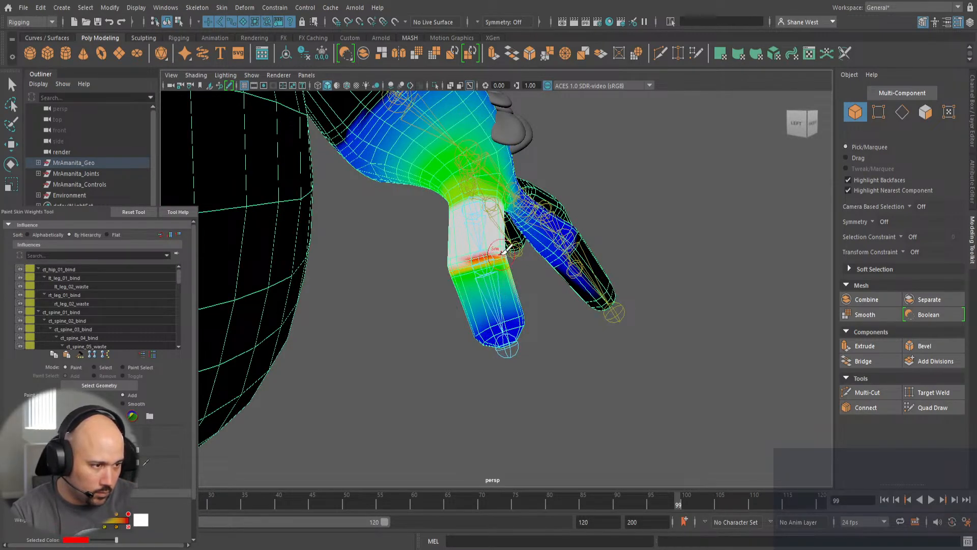
left_click_drag(449, 279, 539, 264, "alt")
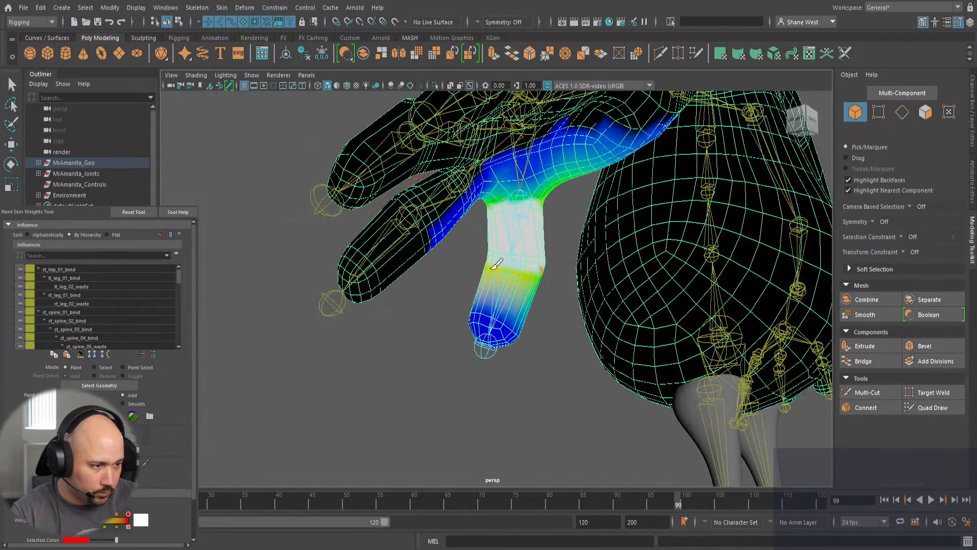
left_click_drag(545, 275, 489, 273, "alt")
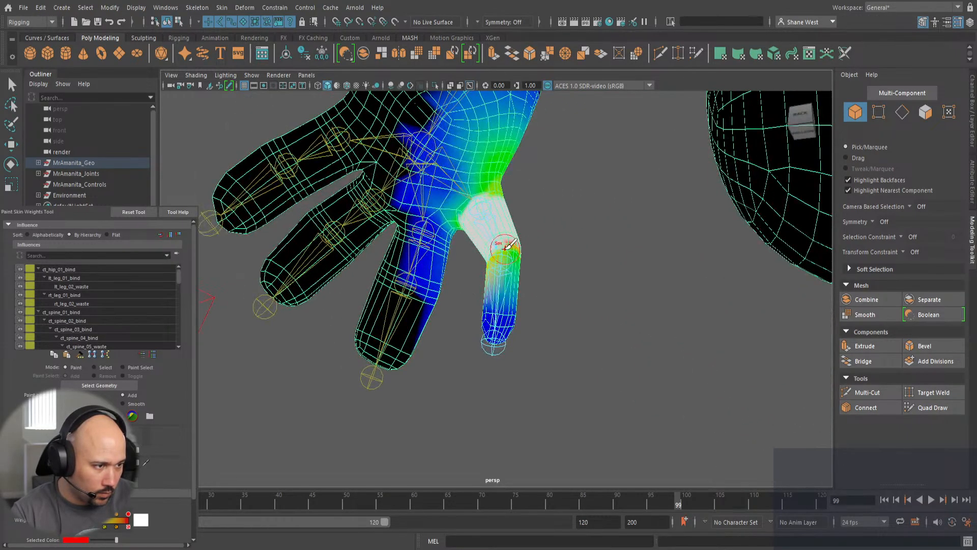
left_click_drag(574, 277, 365, 316, "alt")
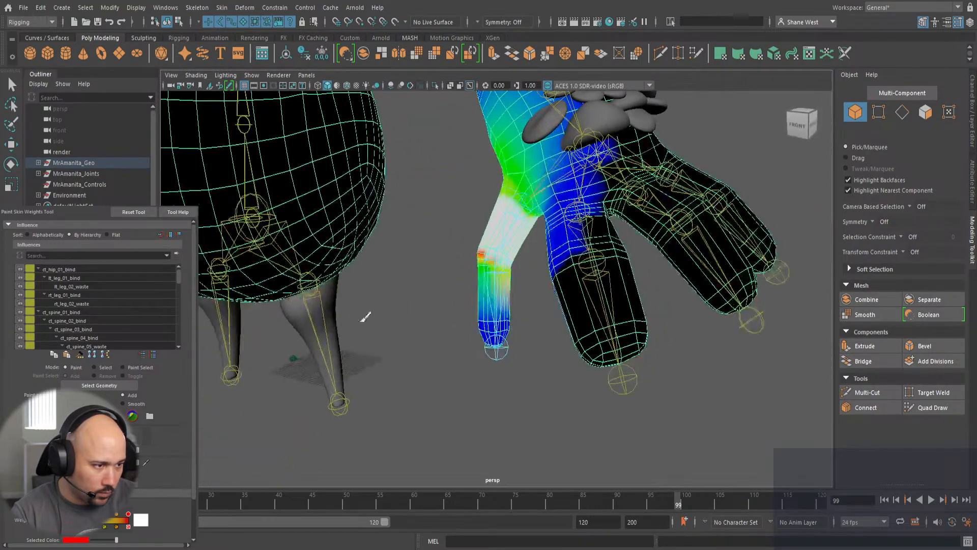
left_click_drag(509, 263, 458, 272, "alt")
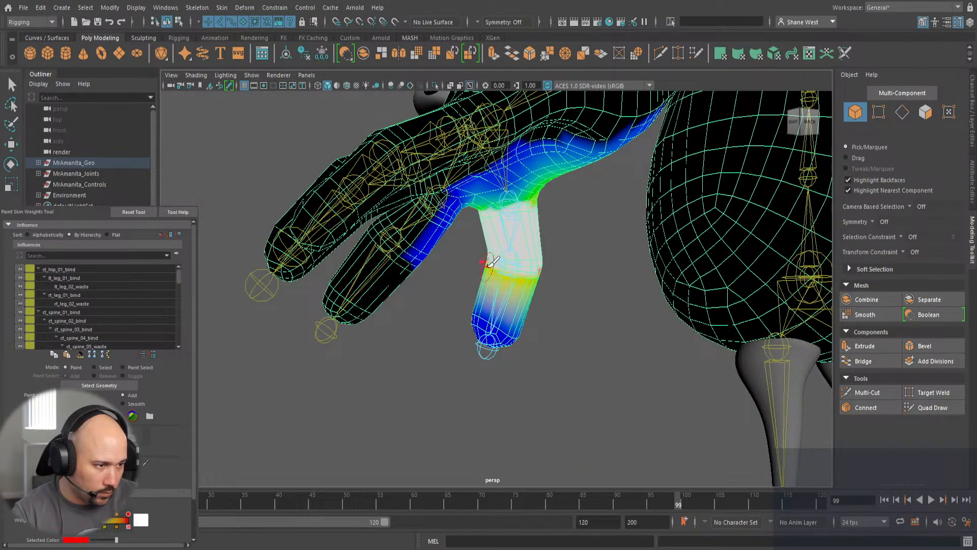
left_click_drag(517, 278, 508, 309, "alt")
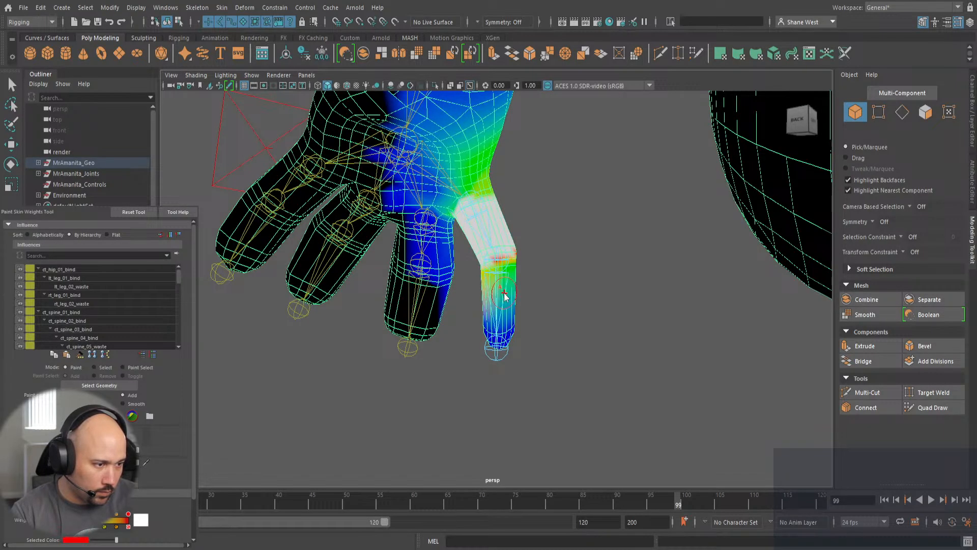
Switch to the lt_thumb_02_bind influence, soften its edge at the middle joint and add weight to the thumb's outer segment.
right_click_drag(504, 293, 504, 258)
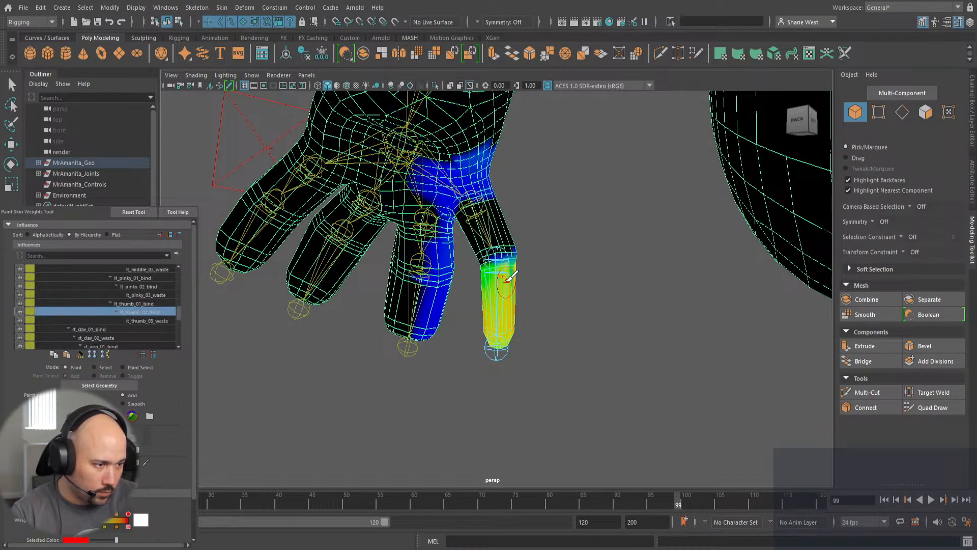
left_click_drag(497, 256, 509, 263)
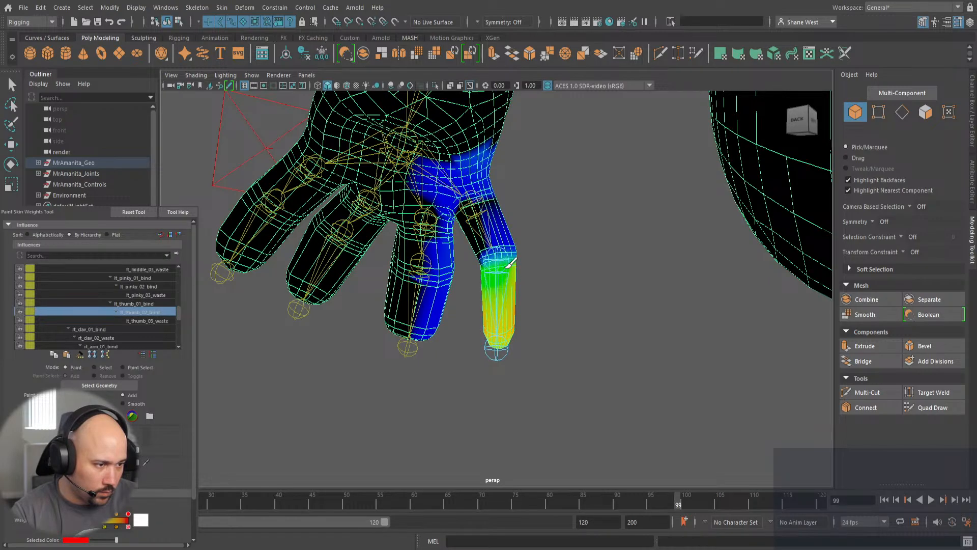
left_click_drag(458, 327, 509, 299, "alt")
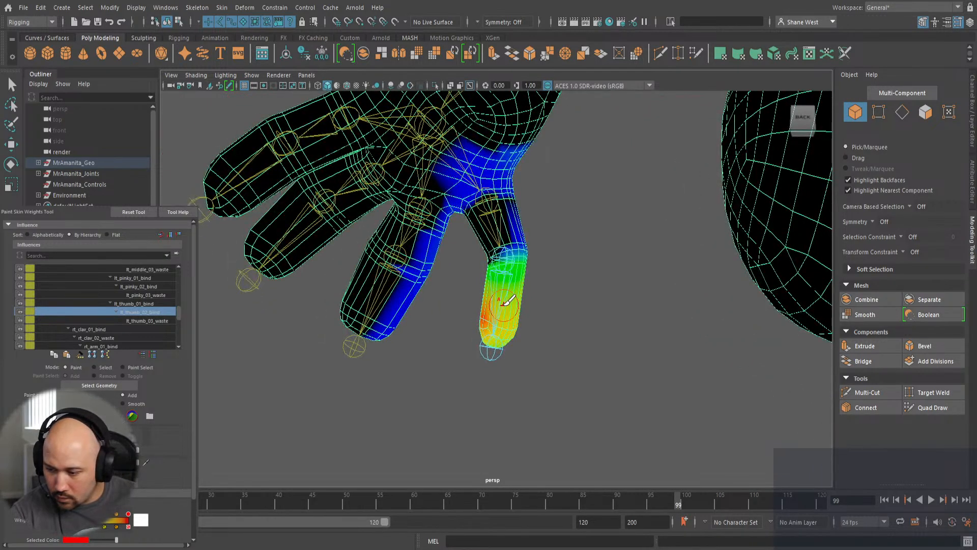
left_click_drag(492, 300, 507, 336)
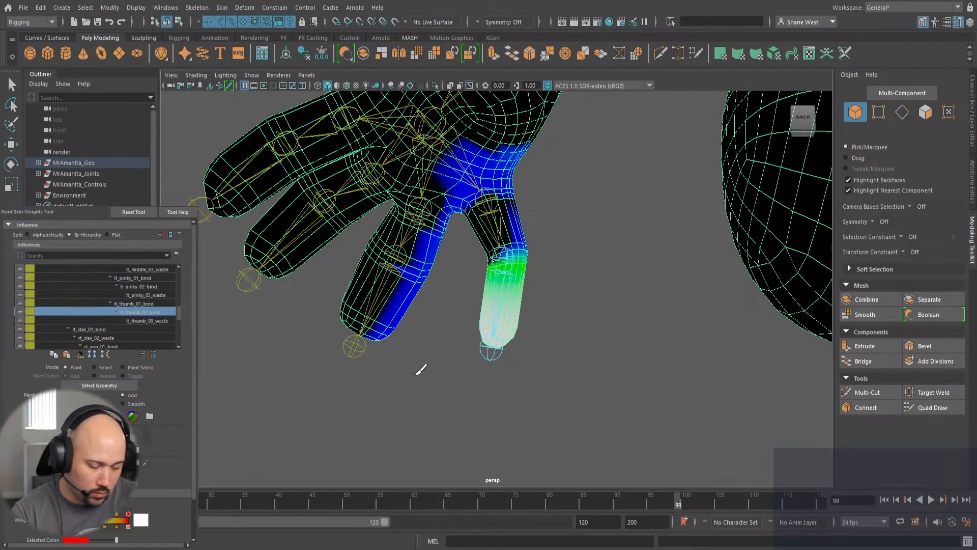
left_click_drag(397, 341, 534, 337, "alt")
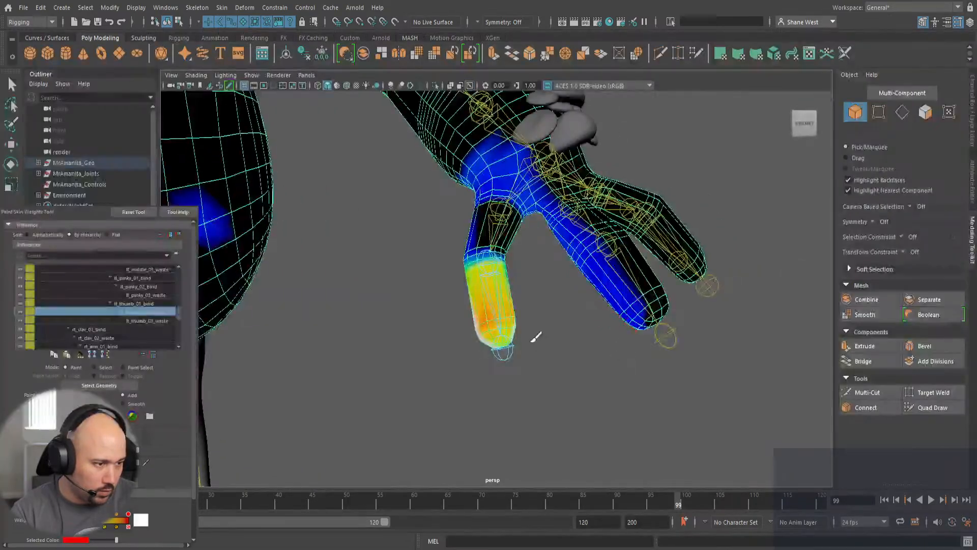
mouse_move(501, 306)
left_mouse_down()
mouse_move(493, 312)
mouse_move(501, 350)
mouse_move(474, 340)
left_mouse_up()
left_click_drag(503, 370, 331, 353, "alt")
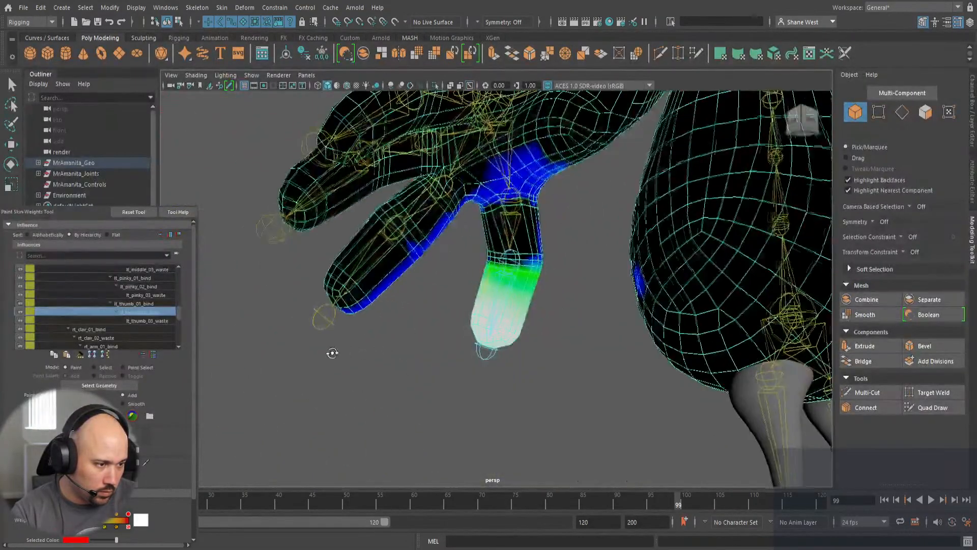
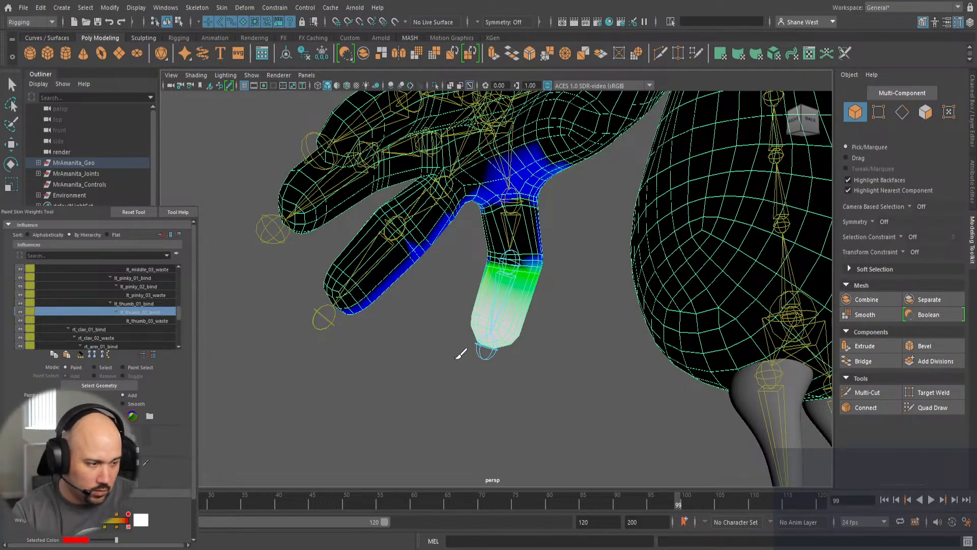
Fill the remaining front and side areas of the thumb's outer segment with lt_thumb_02_bind weight up to the middle joint.
mouse_move(463, 350)
left_mouse_down("alt")
mouse_move(545, 371)
mouse_move(622, 376)
mouse_move(657, 358)
left_mouse_up("alt")
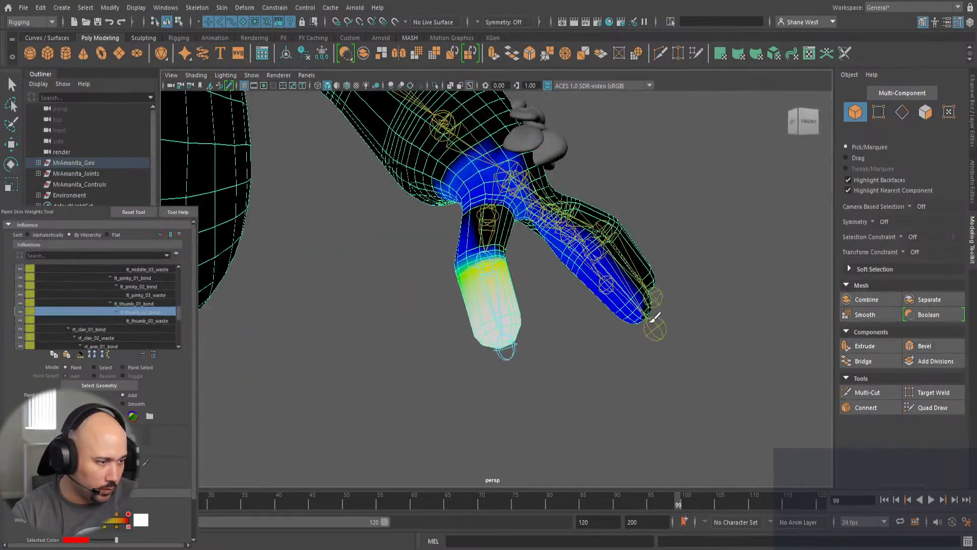
mouse_move(541, 287)
left_mouse_down("alt")
mouse_move(548, 320)
mouse_move(509, 293)
mouse_move(526, 342)
mouse_move(498, 348)
mouse_move(432, 330)
mouse_move(515, 301)
mouse_move(494, 360)
mouse_move(644, 344)
mouse_move(480, 371)
mouse_move(463, 267)
left_mouse_up("alt")
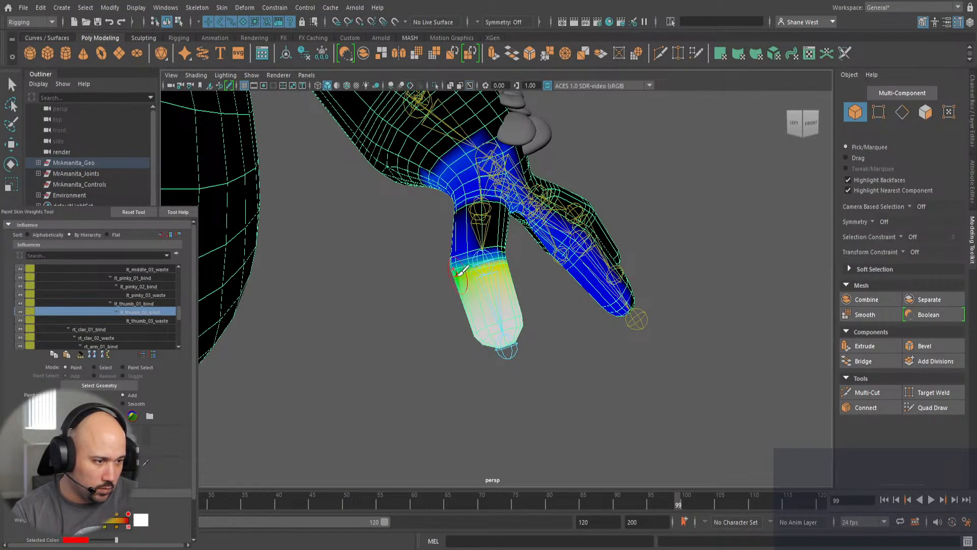
left_click_drag(460, 267, 494, 263)
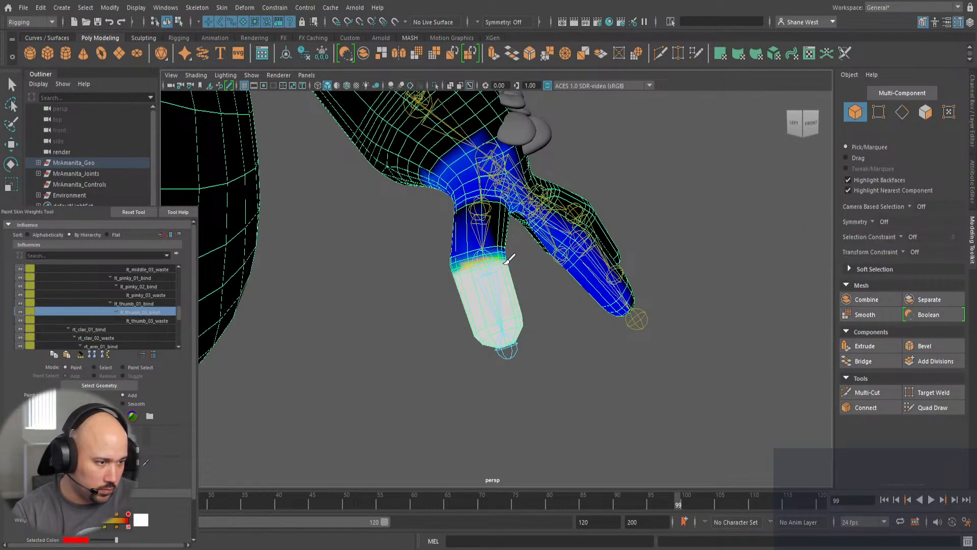
mouse_move(439, 305)
left_mouse_down("alt")
mouse_move(517, 308)
mouse_move(618, 292)
mouse_move(502, 273)
mouse_move(515, 263)
mouse_move(496, 263)
mouse_move(524, 290)
left_mouse_up("alt")
left_click_drag(530, 292, 762, 306, "alt")
mouse_move(506, 255)
left_mouse_down()
mouse_move(453, 271)
mouse_move(465, 301)
mouse_move(475, 247)
left_mouse_up()
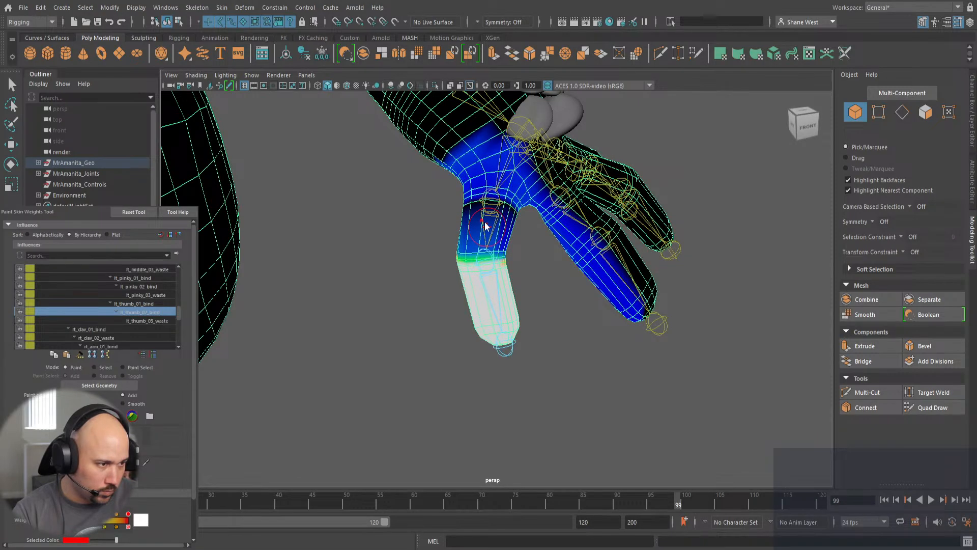
Reselect the body mesh for weight painting, compare the two thumb influences and make lt_thumb_01_bind the active one.
right_click_drag(485, 222, 487, 219)
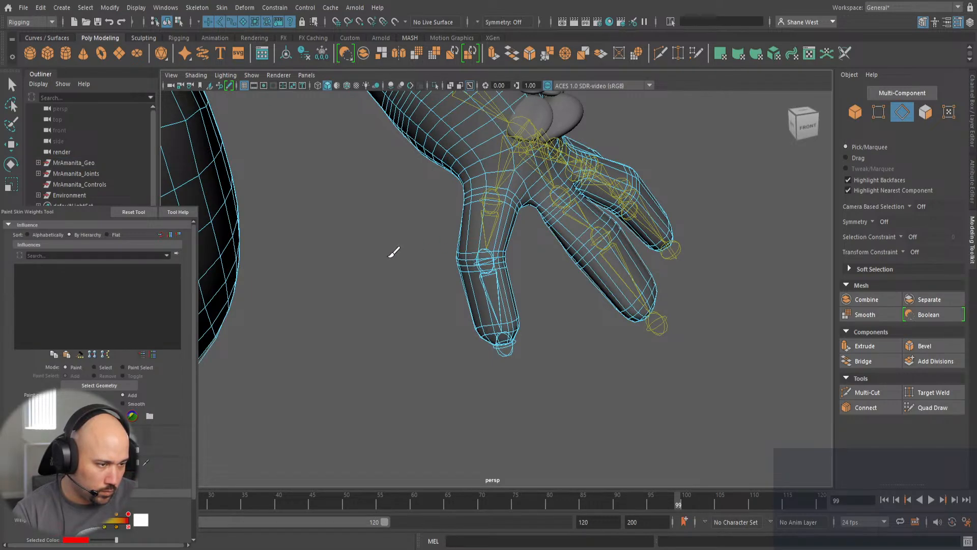
key("q")
left_click(479, 232)
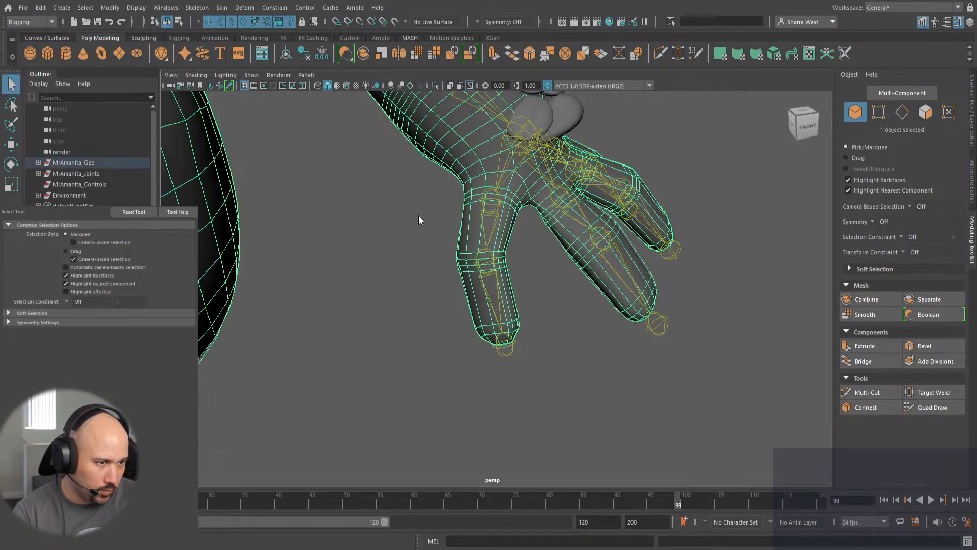
key("y")
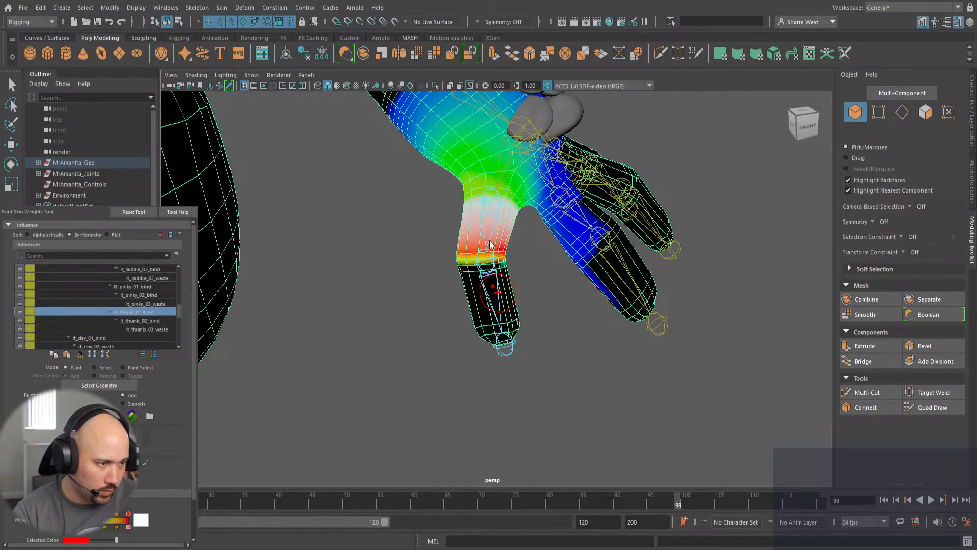
right_click_drag(498, 293, 489, 257)
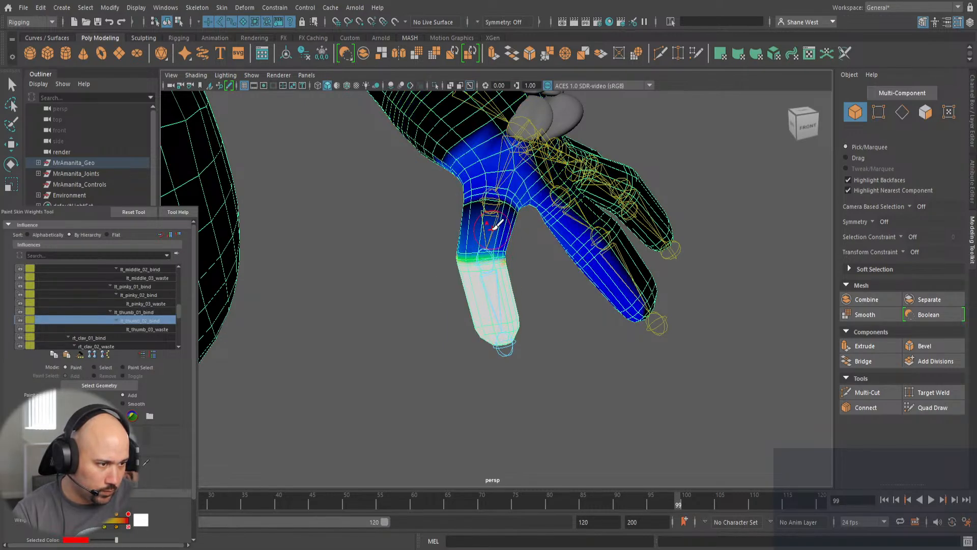
right_click_drag(489, 213, 489, 205)
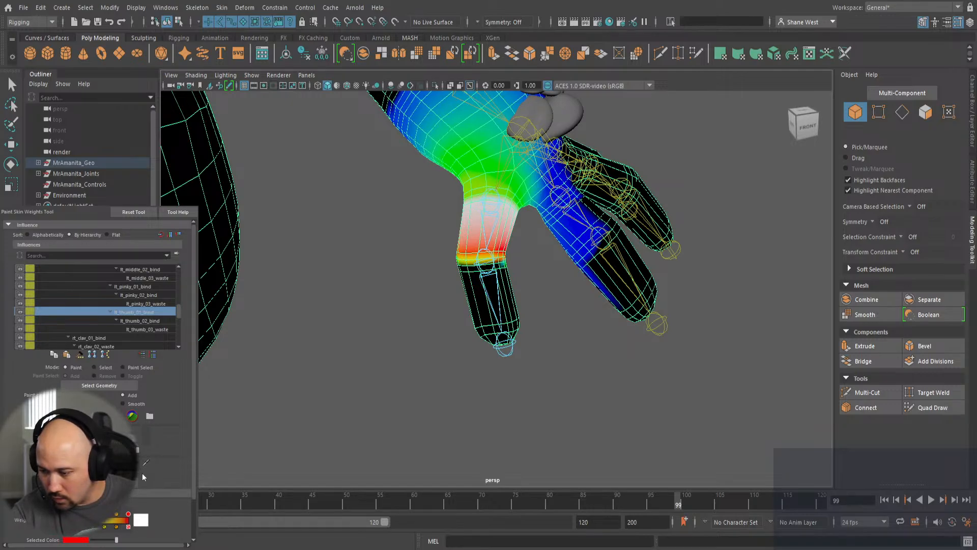
Lightly add lt_thumb_01_bind weight just past the left thumb's middle joint, moving the tool settings window aside and setting the brush value to 0.0583.
left_click_drag(471, 285, 509, 271)
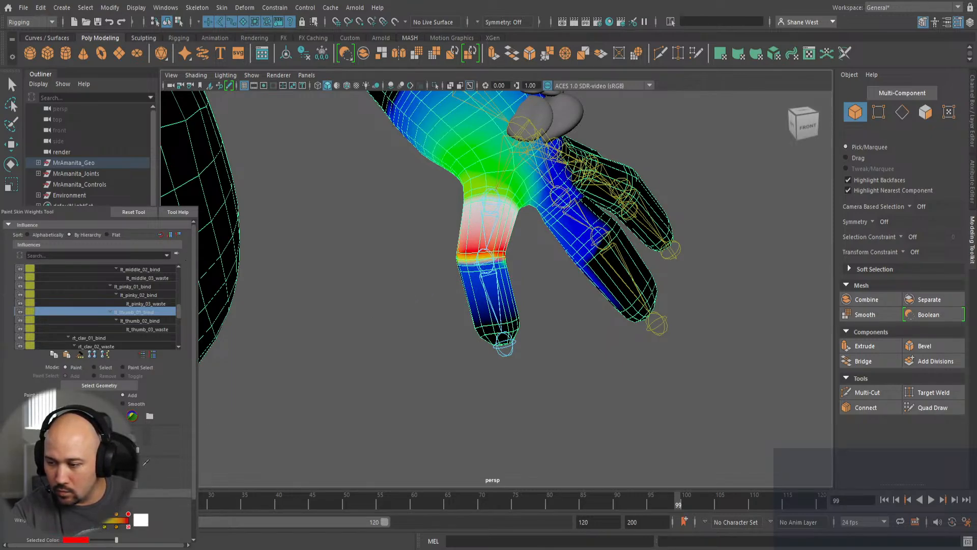
left_click_drag(54, 504, 833, 504)
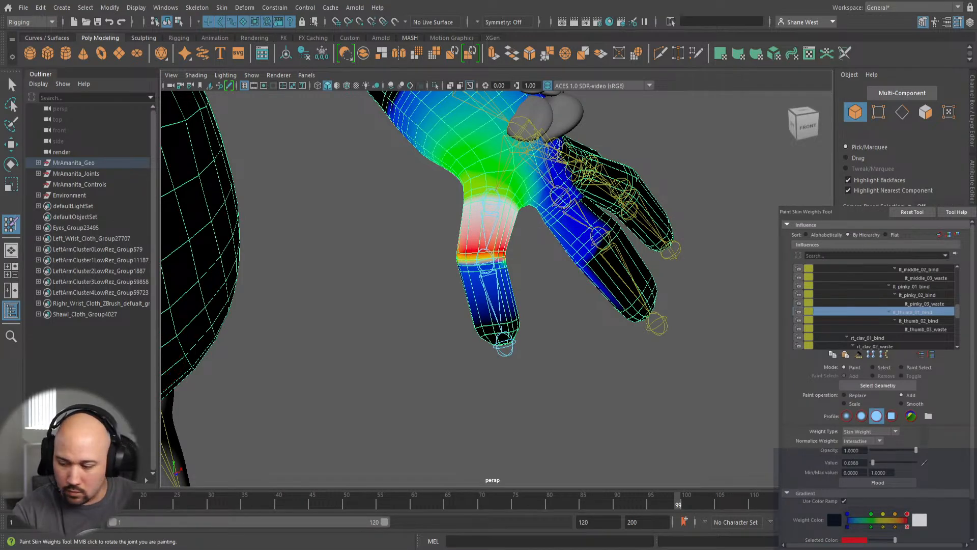
scroll(894, 494, "down", 2)
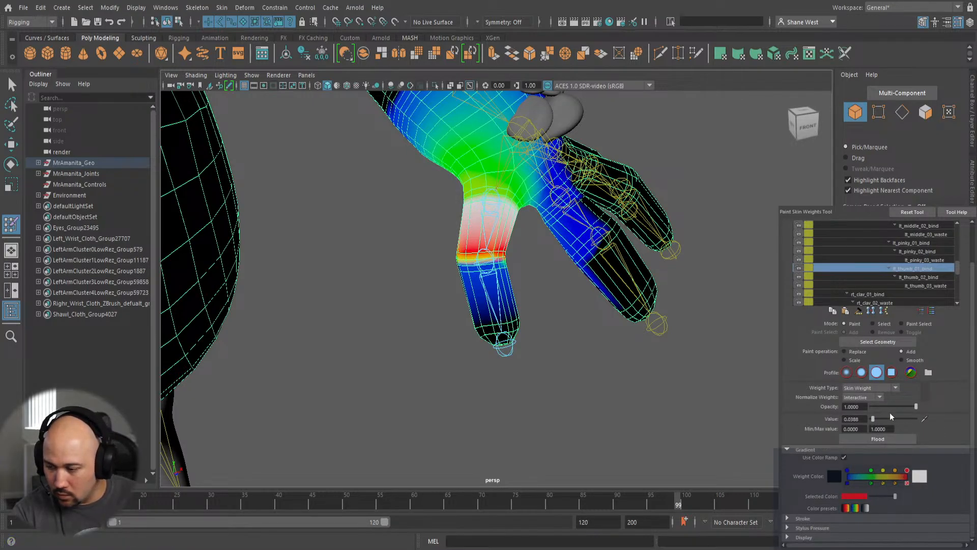
left_click_drag(873, 419, 874, 418)
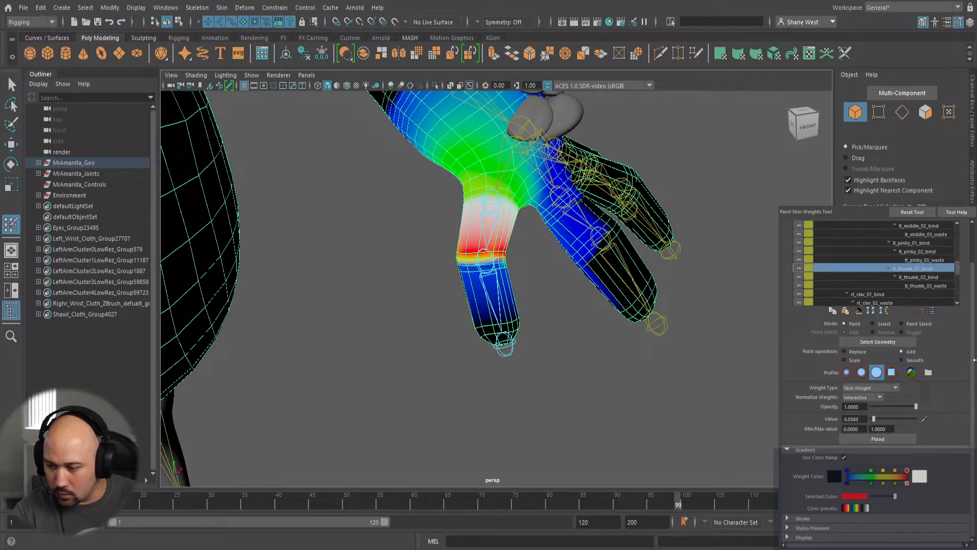
left_click_drag(471, 264, 472, 265)
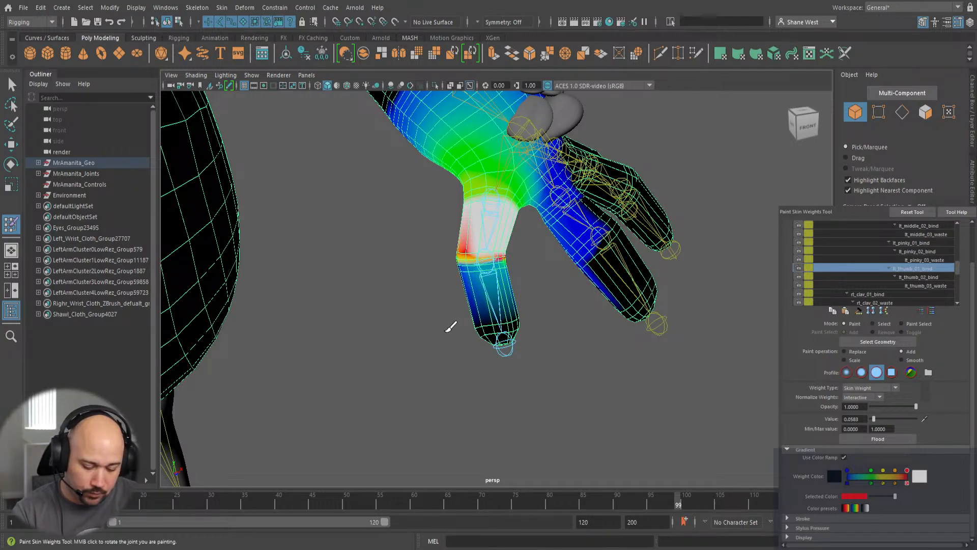
Smooth the lt_thumb_01_bind weights around the left thumb's middle joint and inner segment from the front, side and back.
mouse_move(475, 317)
left_mouse_down("alt")
mouse_move(548, 283)
mouse_move(573, 325)
mouse_move(477, 288)
left_mouse_up("alt")
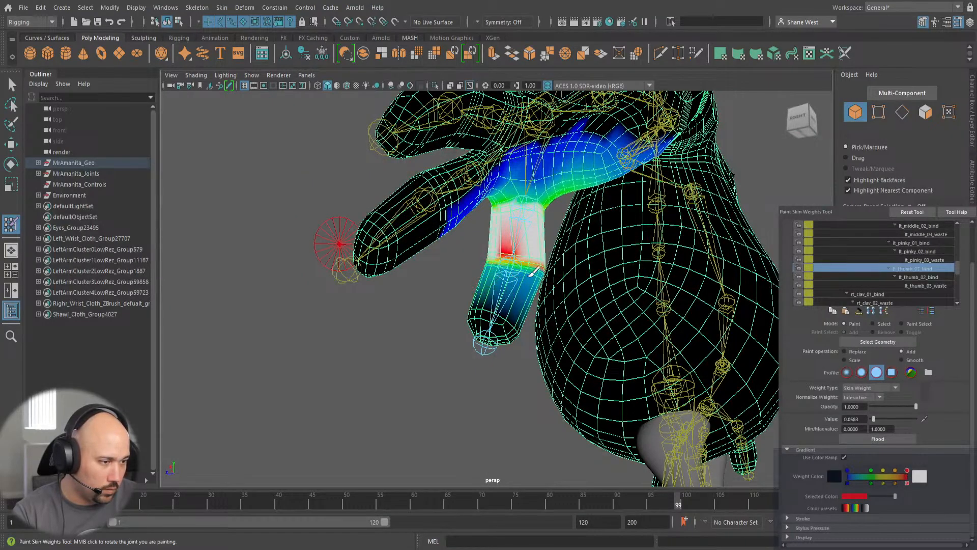
mouse_move(534, 273)
left_mouse_down()
mouse_move(202, 310)
mouse_move(245, 309)
left_mouse_up()
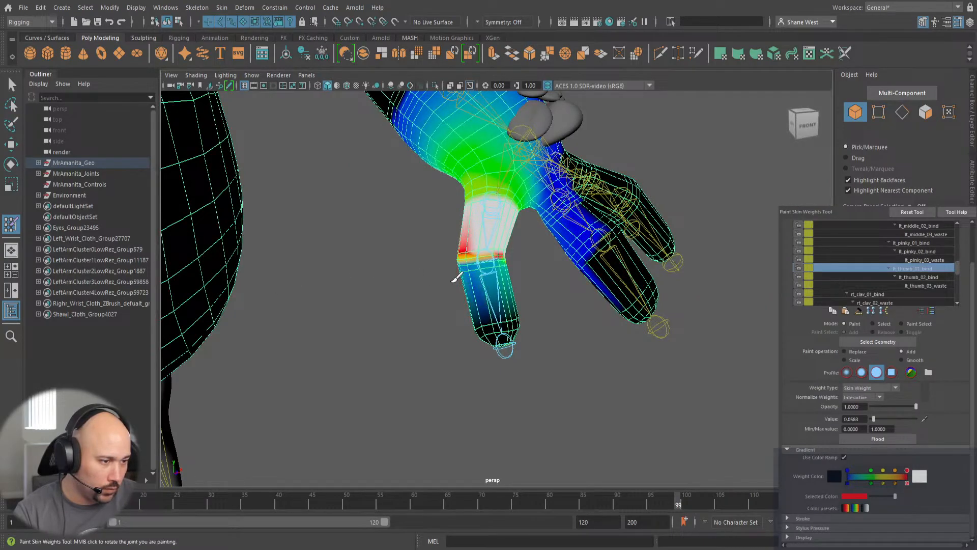
left_click_drag(524, 271, 273, 291, "alt")
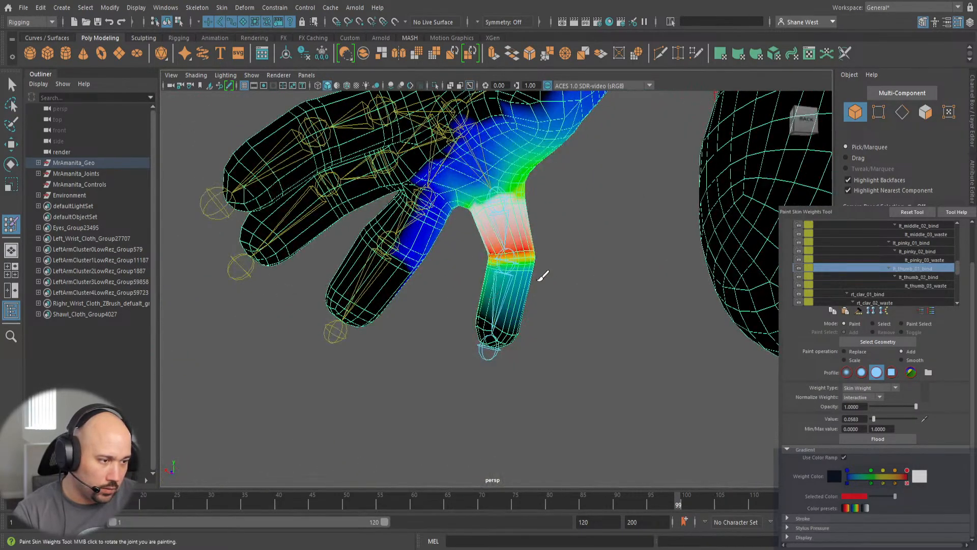
mouse_move(529, 280)
left_mouse_down("alt")
mouse_move(488, 306)
mouse_move(391, 328)
mouse_move(498, 316)
mouse_move(427, 316)
mouse_move(437, 305)
left_mouse_up("alt")
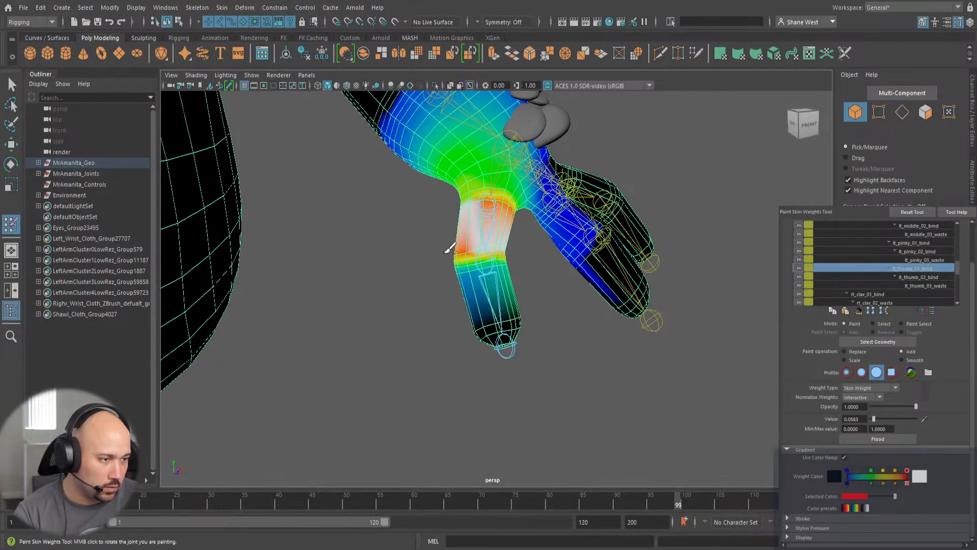
left_click_drag(449, 248, 504, 196, "alt")
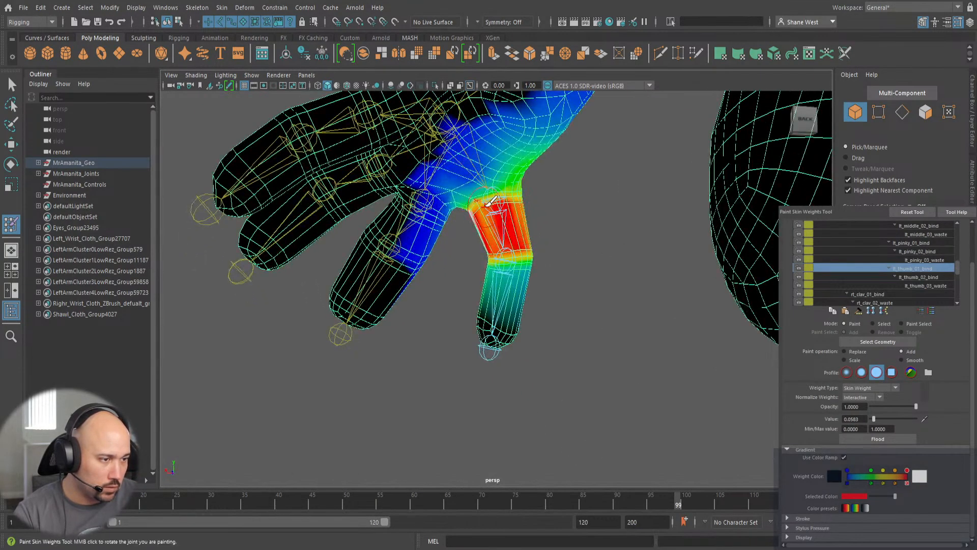
left_click_drag(602, 268, 326, 286, "alt")
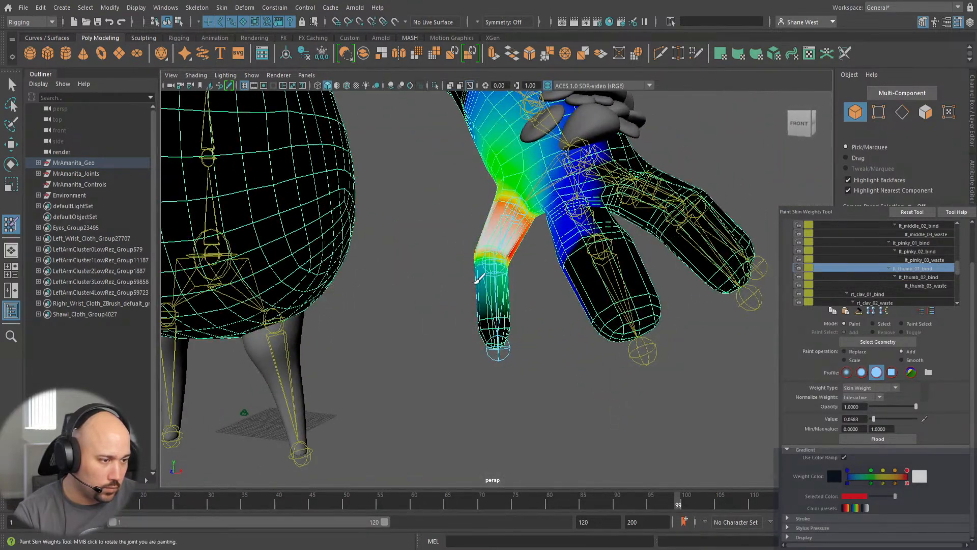
Compare how the lt_thumb_02_bind, lt_thumb_01_bind and wrist influences are distributed over the left thumb and palm.
left_click_drag(481, 275, 501, 299, "alt")
right_click_drag(496, 289, 484, 247)
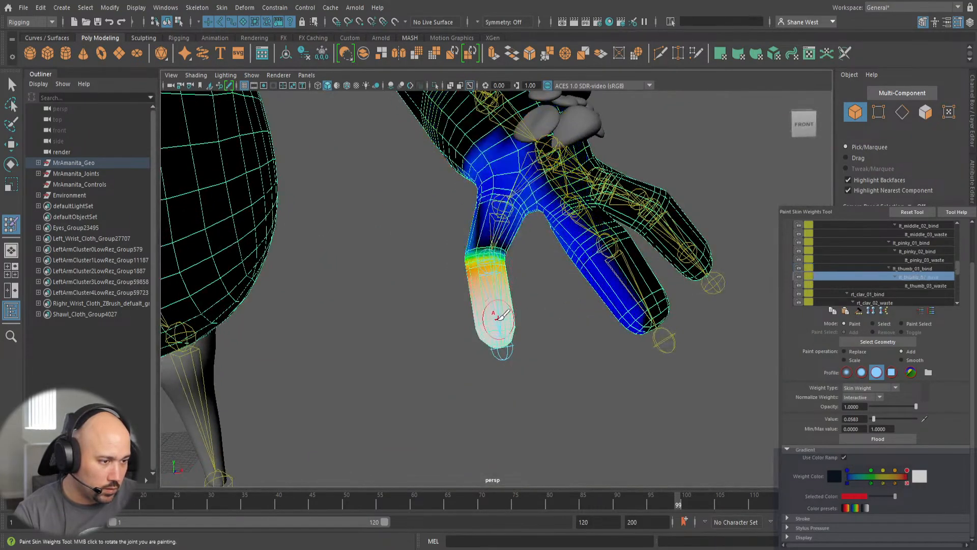
mouse_move(424, 380)
left_mouse_down("alt")
mouse_move(607, 330)
mouse_move(429, 399)
mouse_move(387, 368)
mouse_move(426, 365)
mouse_move(422, 371)
left_mouse_up("alt")
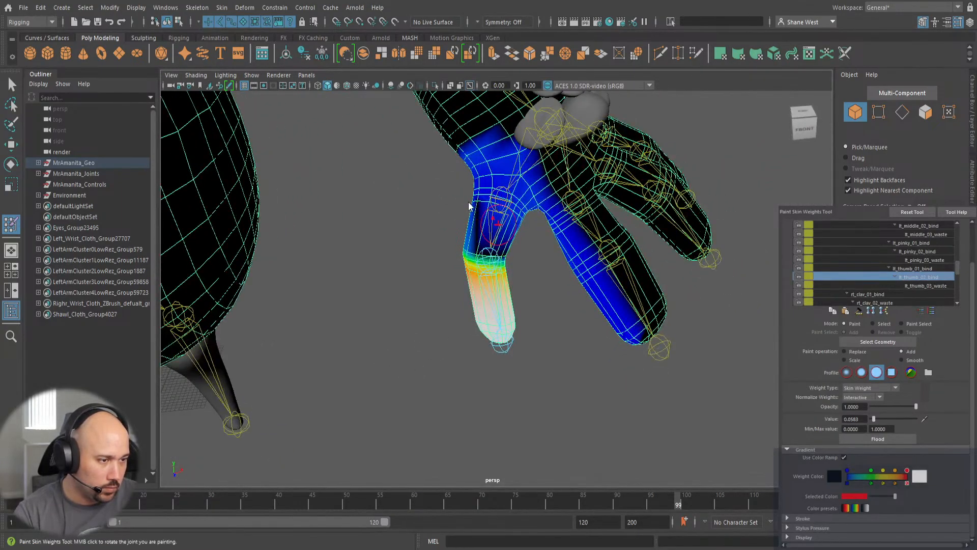
right_click_drag(481, 199, 491, 274)
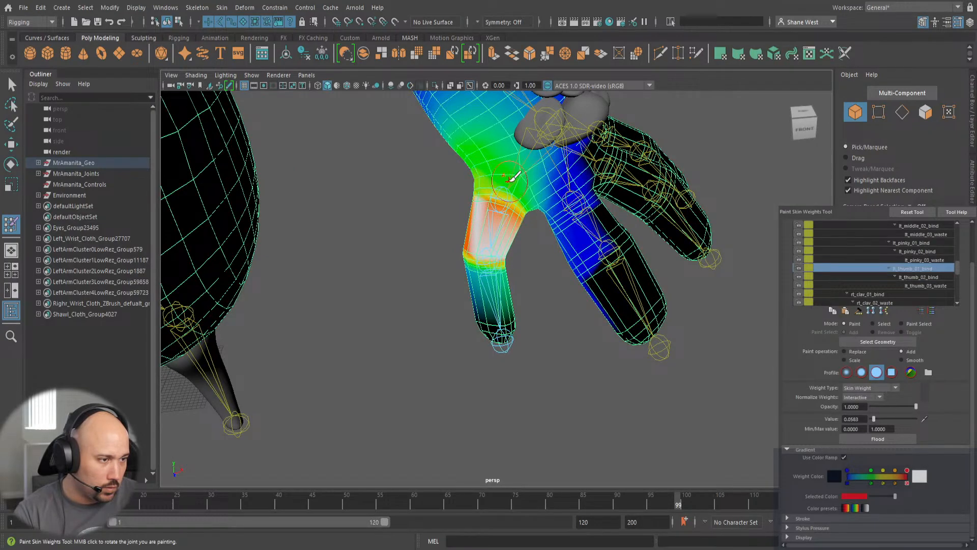
right_click_drag(530, 139, 512, 229)
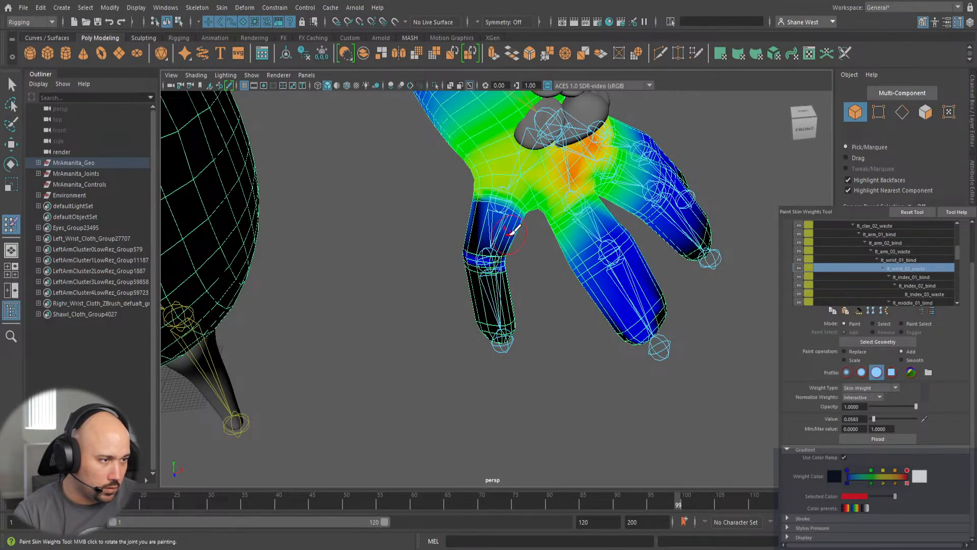
mouse_move(392, 232)
left_mouse_down("alt")
mouse_move(349, 218)
mouse_move(369, 227)
left_mouse_up("alt")
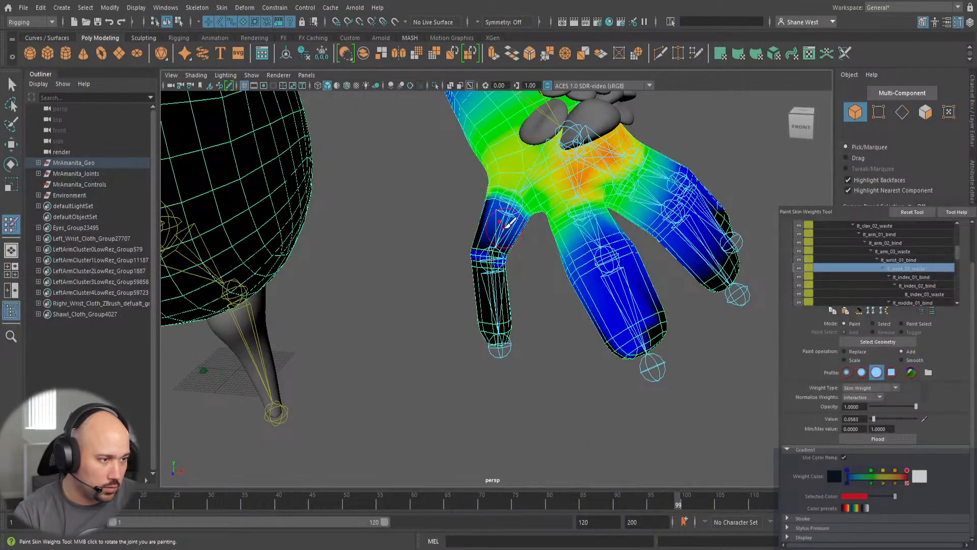
Make lt_thumb_01_bind active and add its weight around the left thumb's base and adjoining palm, front and back.
right_click_drag(503, 222, 489, 249)
mouse_move(426, 227)
left_mouse_down("alt")
mouse_move(508, 216)
mouse_move(402, 218)
mouse_move(466, 225)
mouse_move(503, 194)
left_mouse_up("alt")
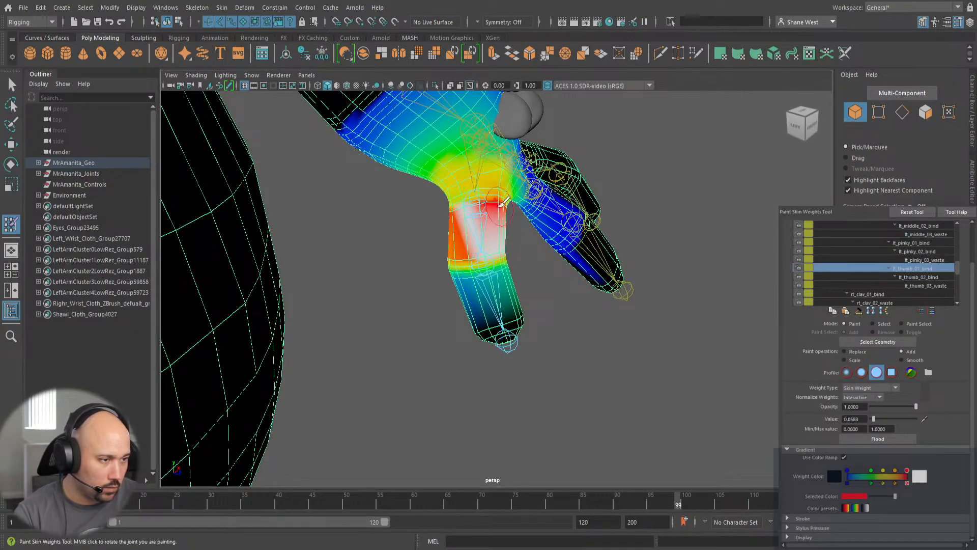
mouse_move(504, 202)
left_mouse_down("alt")
mouse_move(399, 231)
mouse_move(565, 199)
left_mouse_up("alt")
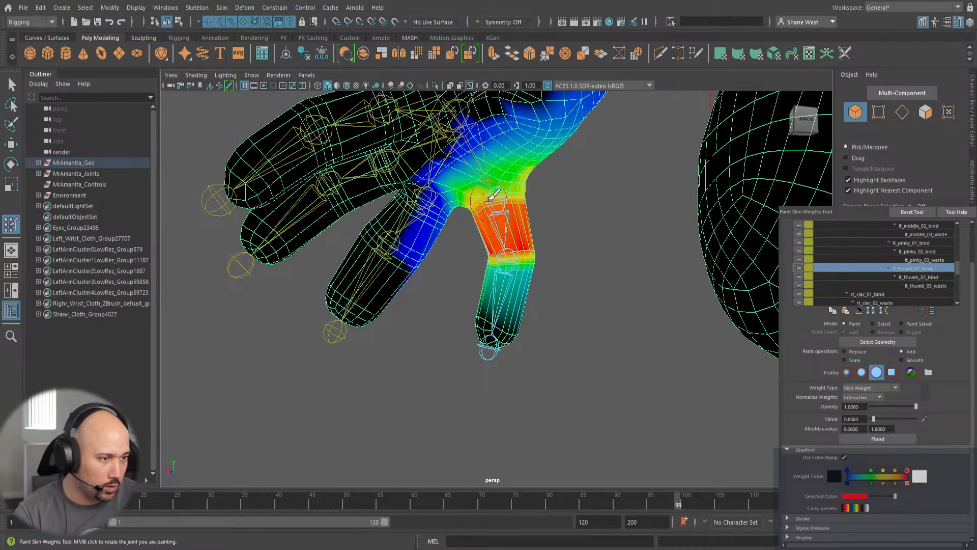
left_click_drag(534, 185, 382, 223, "alt")
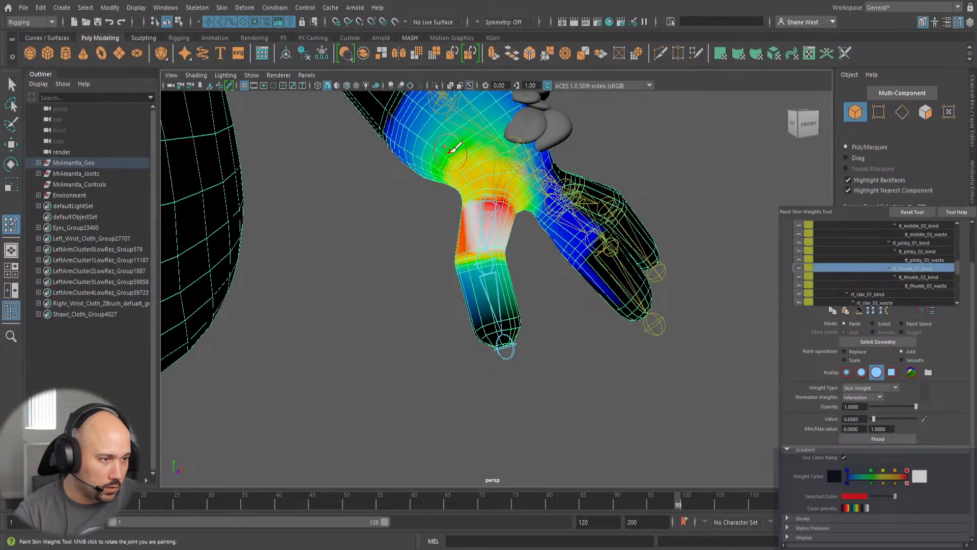
left_click_drag(496, 194, 383, 217, "alt")
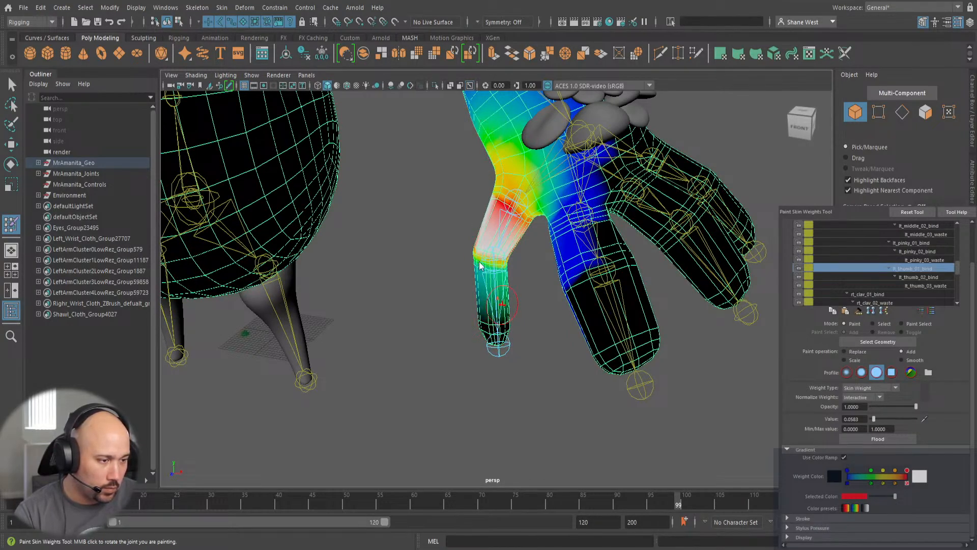
Switch to lt_thumb_02_bind, set the brush to Replace with value 0, and erase its stray weight from the neighbouring finger.
right_click_drag(487, 261, 487, 256)
left_click_drag(428, 306, 514, 301, "alt")
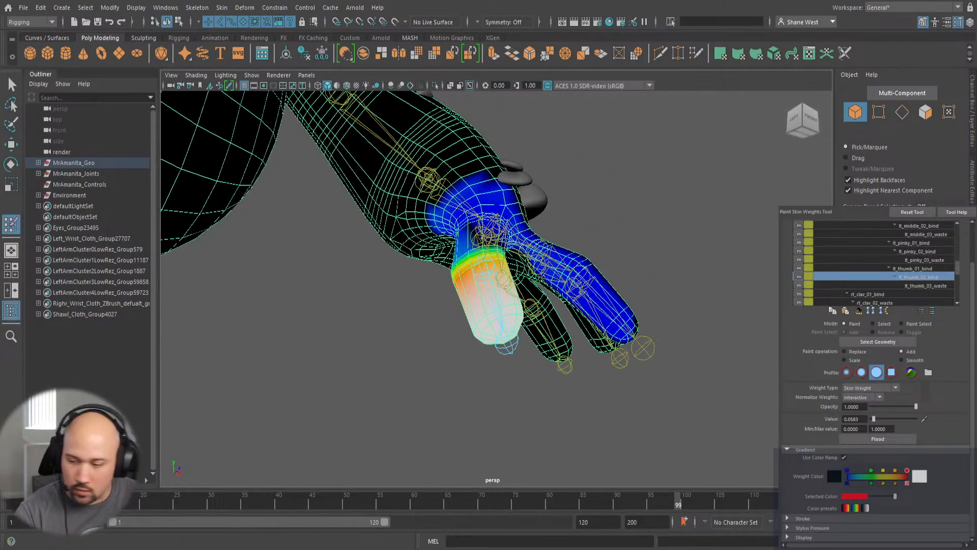
left_click(853, 352)
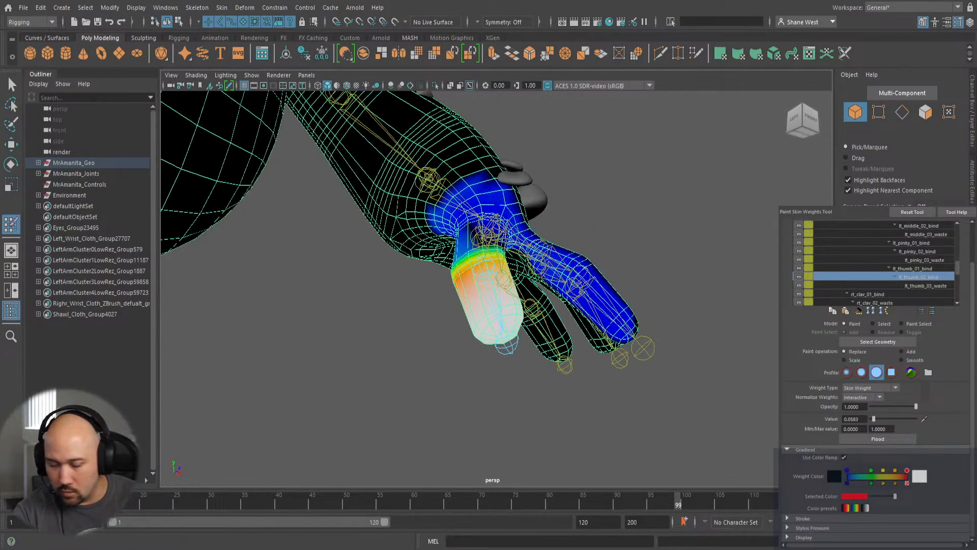
left_click_drag(291, 334, 504, 375, "alt")
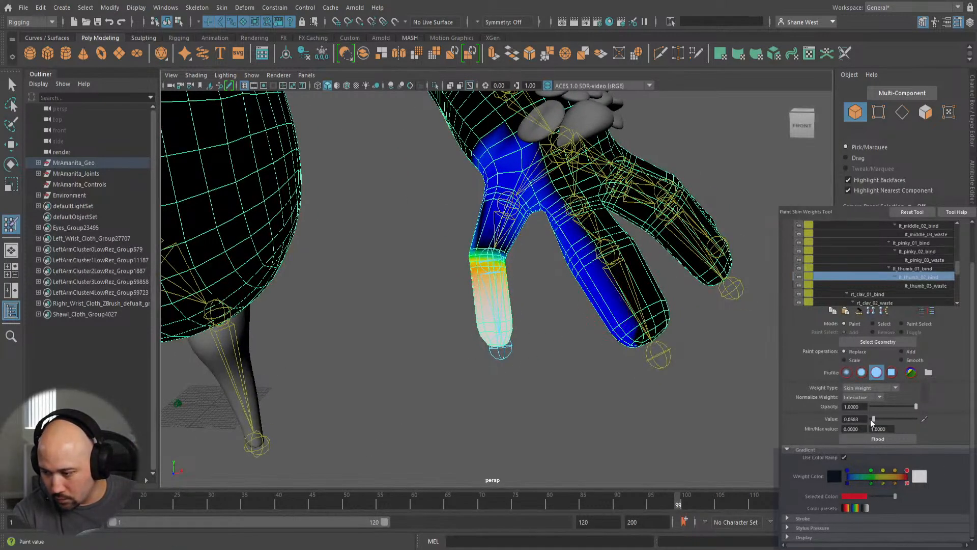
left_click_drag(874, 419, 859, 420)
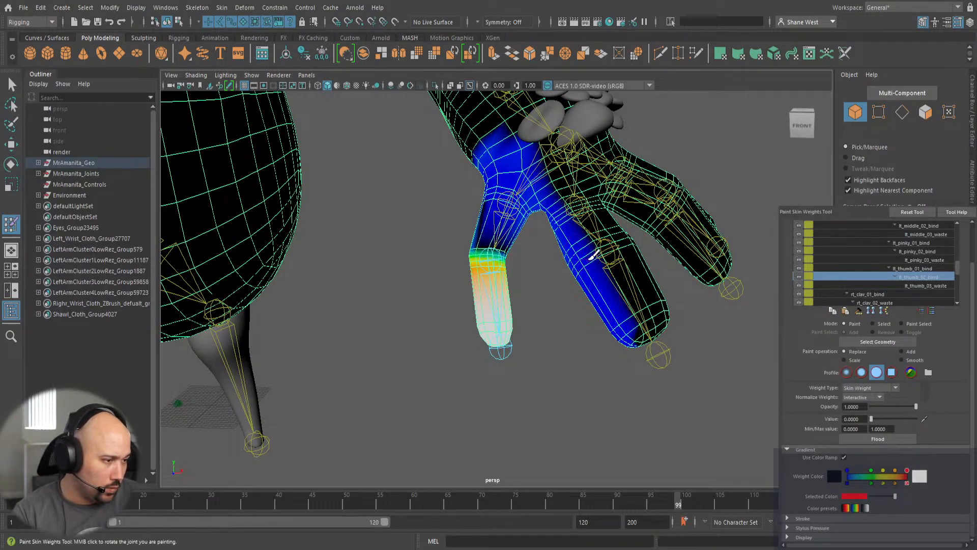
mouse_move(589, 256)
left_mouse_down()
mouse_move(585, 280)
mouse_move(629, 316)
mouse_move(623, 379)
mouse_move(604, 343)
mouse_move(636, 318)
mouse_move(584, 269)
mouse_move(559, 280)
left_mouse_up()
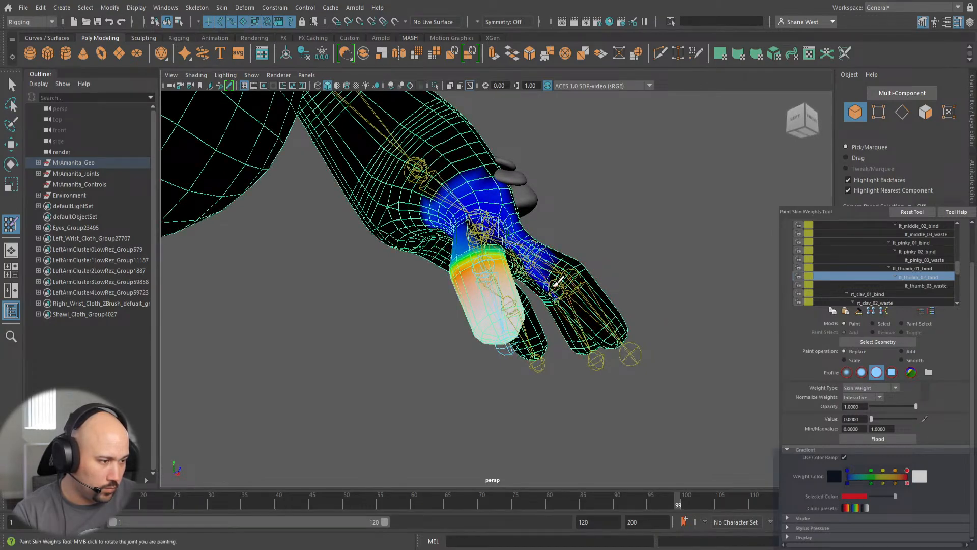
Erase the remaining stray lt_thumb_02_bind weight from the palm, wrist and front of the thumb's inner segment.
mouse_move(585, 246)
left_mouse_down("alt")
mouse_move(563, 271)
mouse_move(531, 277)
mouse_move(537, 214)
mouse_move(524, 163)
mouse_move(486, 150)
mouse_move(471, 163)
left_mouse_up("alt")
mouse_move(417, 244)
left_mouse_down("alt")
mouse_move(556, 264)
mouse_move(611, 229)
mouse_move(680, 209)
left_mouse_up("alt")
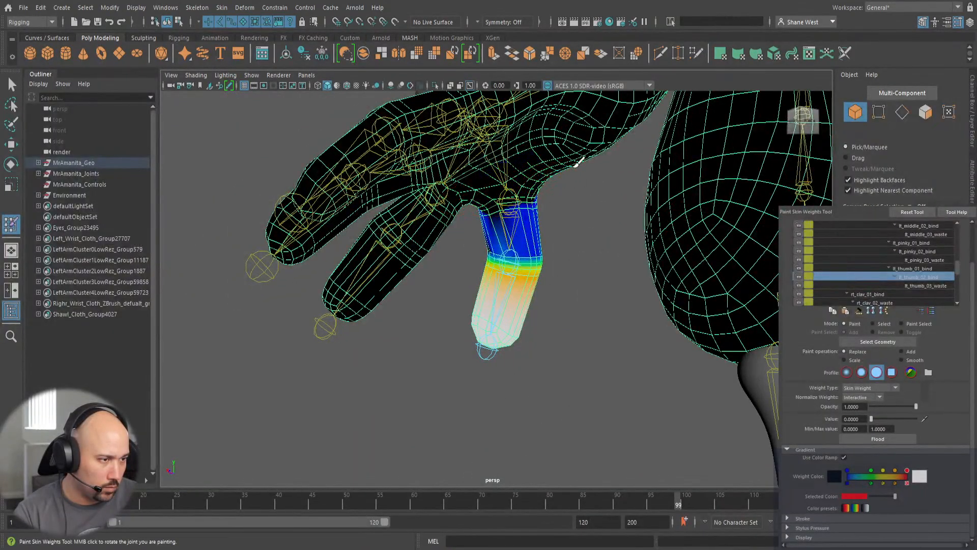
left_click_drag(597, 219, 424, 197, "alt")
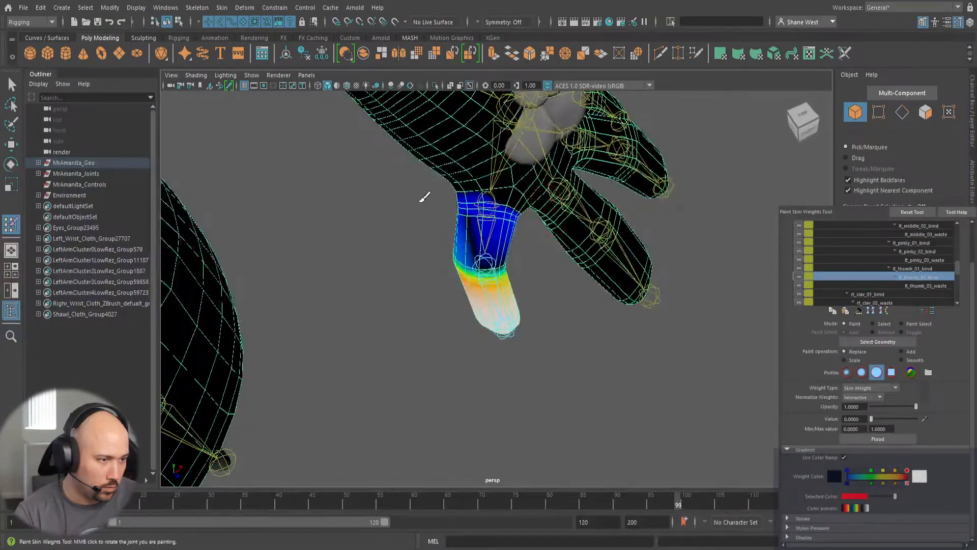
mouse_move(524, 201)
left_mouse_down("alt")
mouse_move(465, 190)
mouse_move(572, 164)
left_mouse_up("alt")
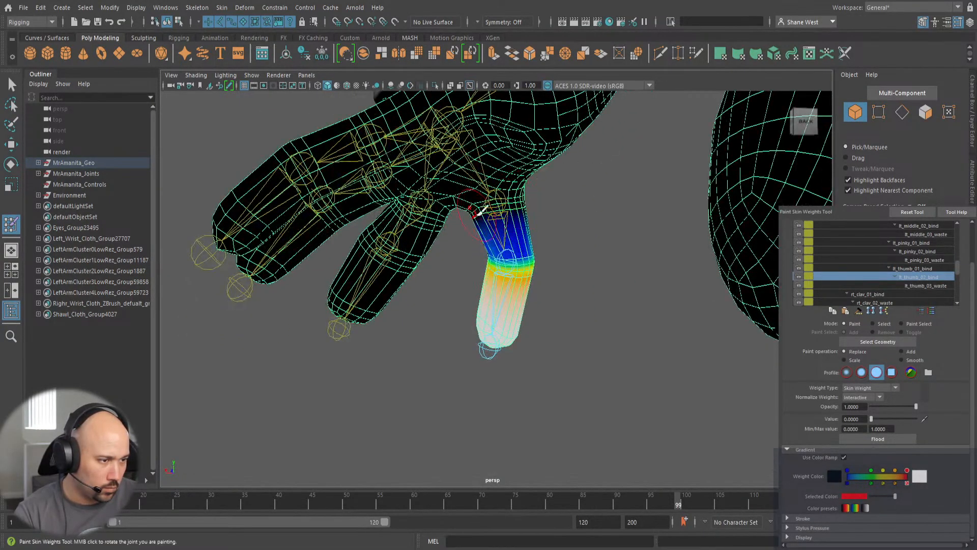
mouse_move(479, 211)
left_mouse_down("alt")
mouse_move(471, 190)
mouse_move(345, 212)
mouse_move(578, 196)
mouse_move(552, 212)
left_mouse_up("alt")
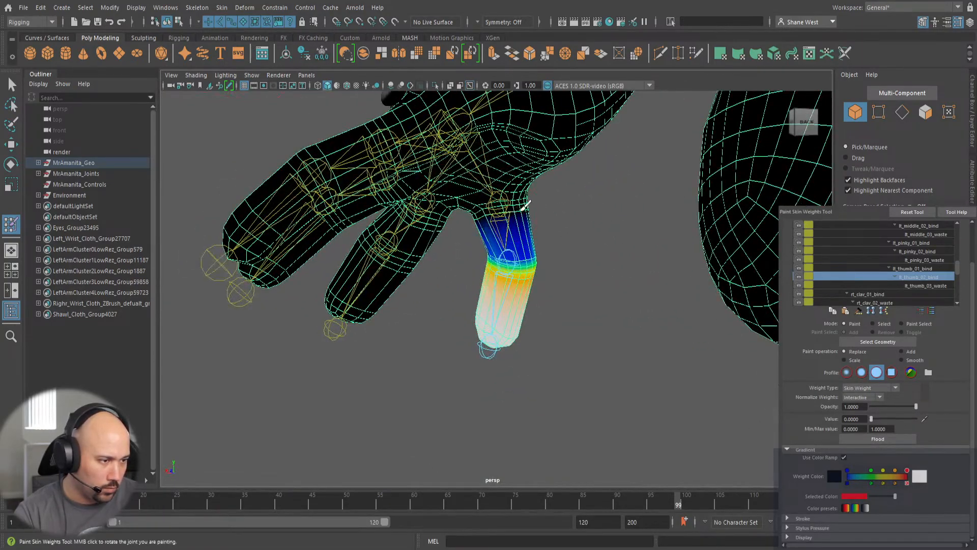
mouse_move(508, 243)
left_mouse_down("alt")
mouse_move(594, 292)
mouse_move(377, 304)
mouse_move(302, 296)
mouse_move(255, 283)
mouse_move(306, 284)
mouse_move(243, 273)
mouse_move(348, 298)
left_mouse_up("alt")
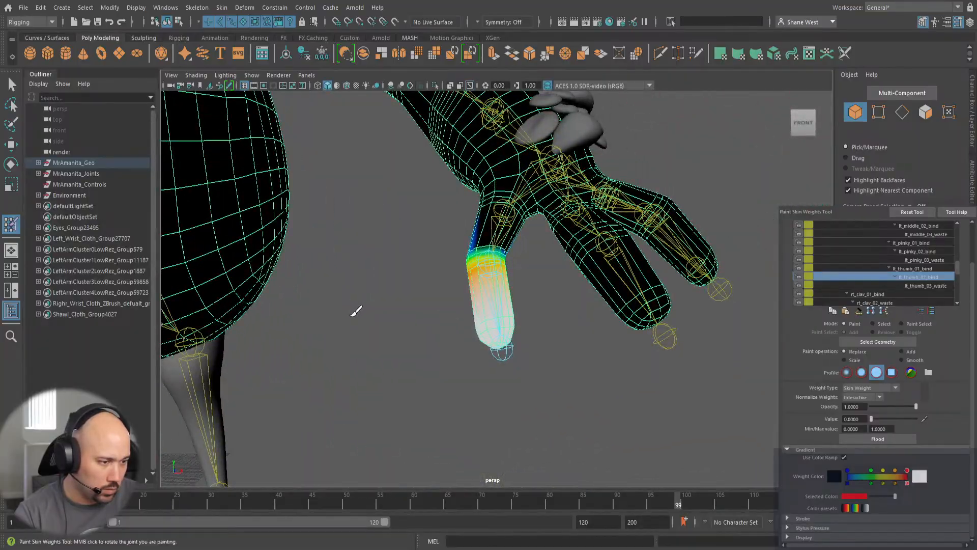
Test the thumb's bend by rotating its outer joint, and undo the rotation.
key("q")
left_click_drag(528, 303, 528, 303)
key("e")
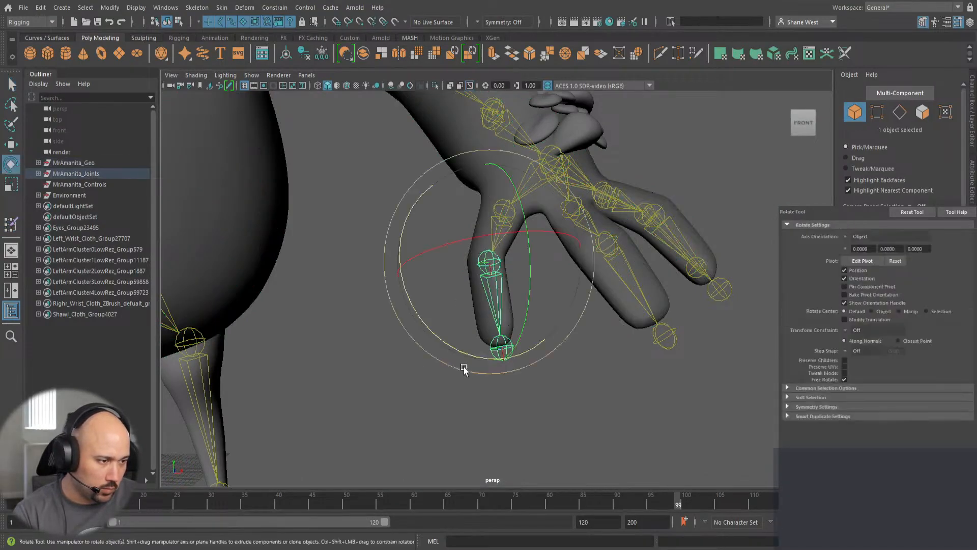
left_click_drag(408, 292, 487, 346)
left_click_drag(475, 322, 507, 333)
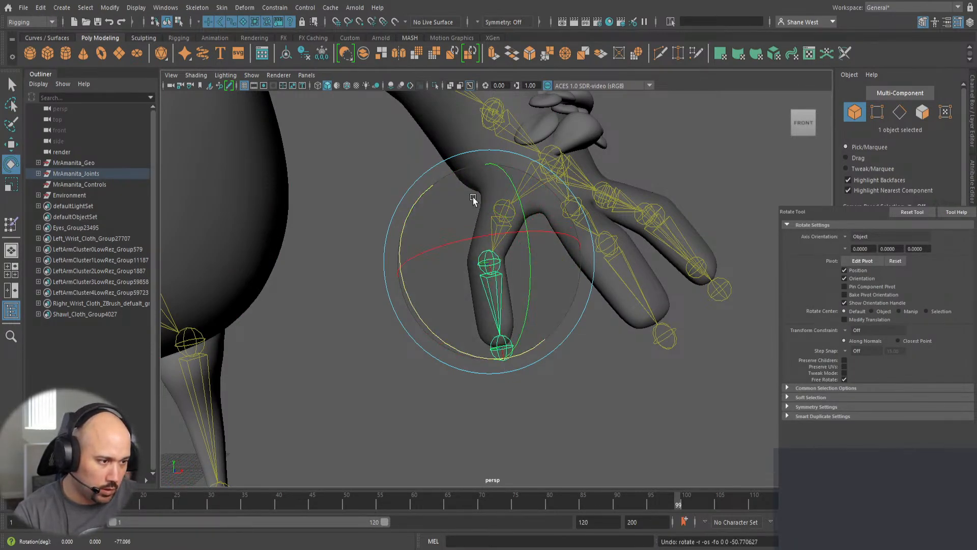
Reselect the body mesh and lightly paint lt_thumb_02_bind weight around the thumb's inner segment, using Add with value 0.0017.
key("q")
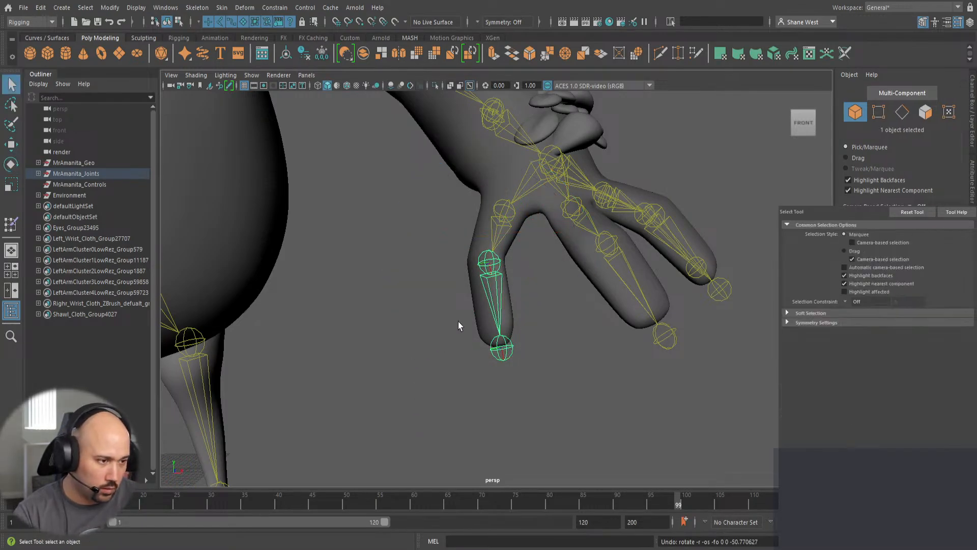
left_click(473, 315)
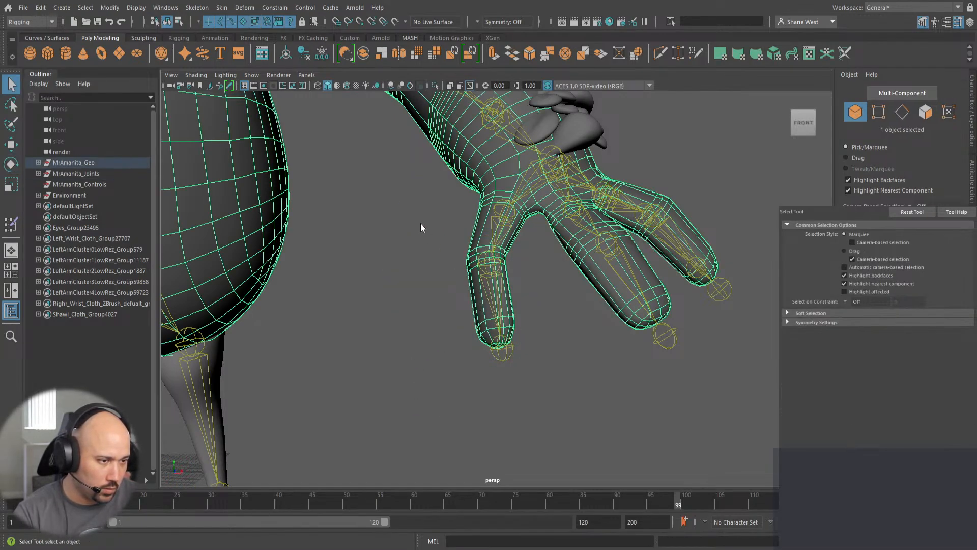
key("y")
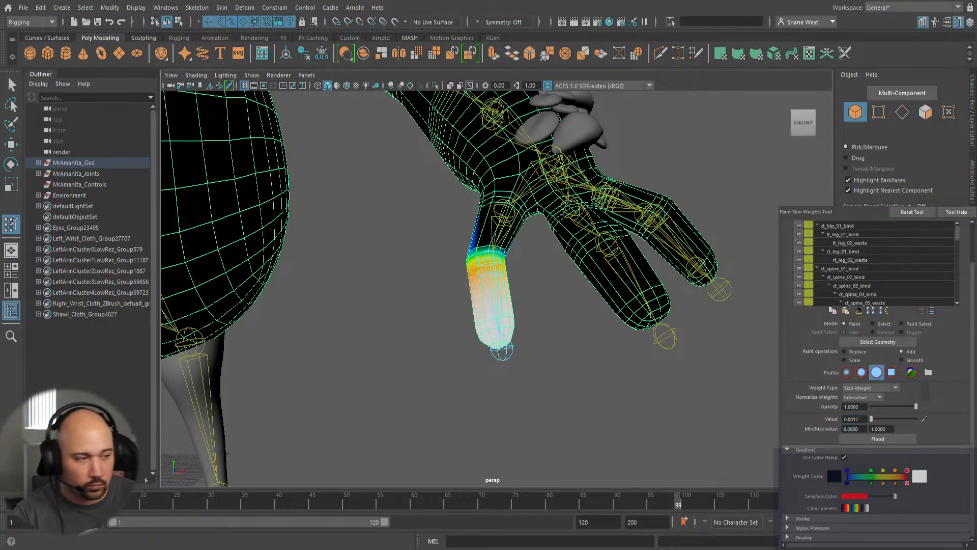
mouse_move(481, 257)
left_mouse_down()
mouse_move(503, 214)
mouse_move(523, 248)
left_mouse_up()
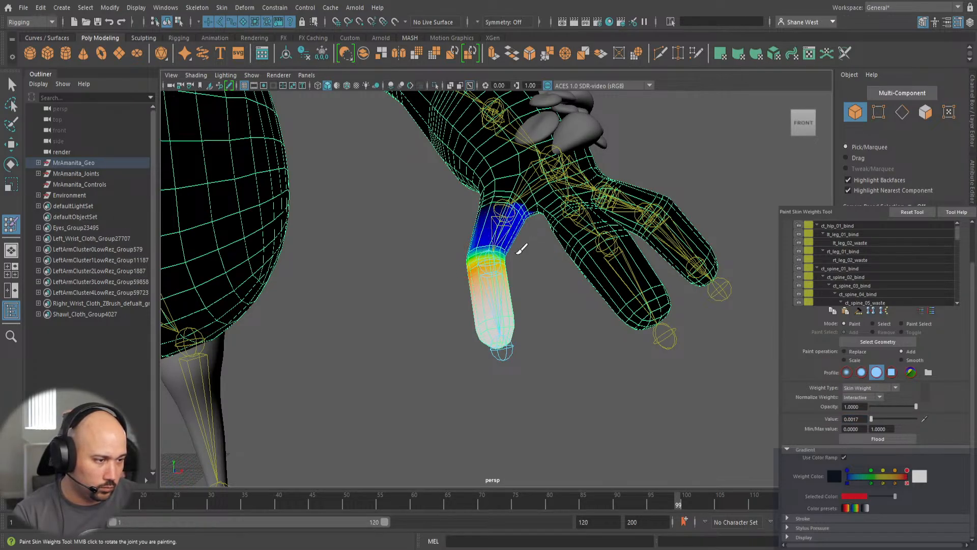
mouse_move(421, 253)
left_mouse_down("alt")
mouse_move(338, 219)
mouse_move(219, 216)
mouse_move(466, 242)
mouse_move(546, 237)
left_mouse_up("alt")
mouse_move(590, 261)
left_mouse_down("alt")
mouse_move(381, 319)
mouse_move(395, 306)
left_mouse_up("alt")
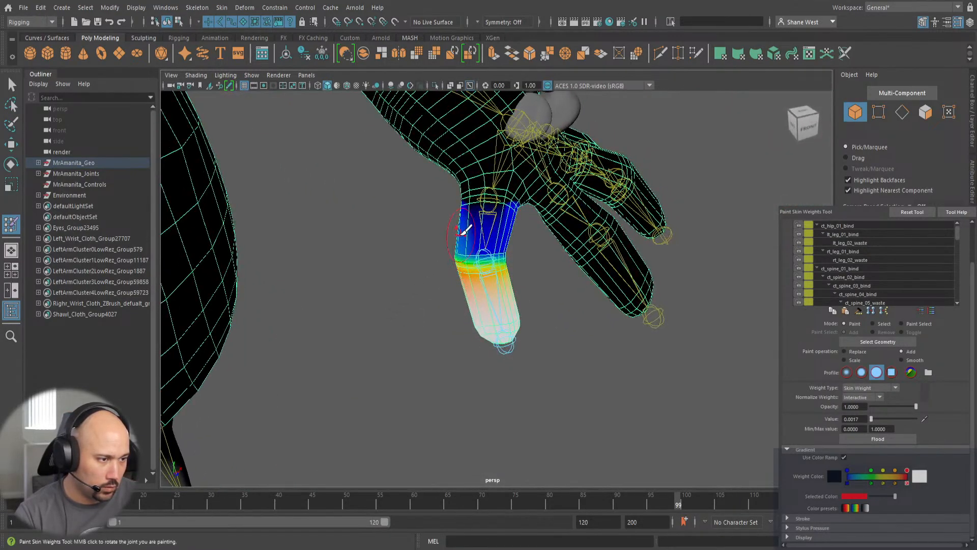
Select the left thumb's outer joint and bend it about -76 degrees to test the deformation.
key("q")
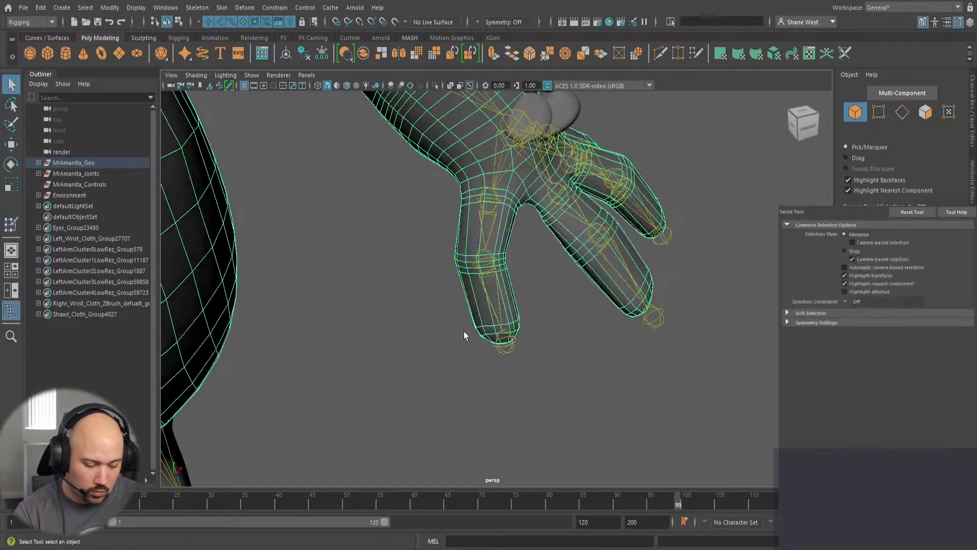
left_click_drag(488, 302, 489, 302)
key("e")
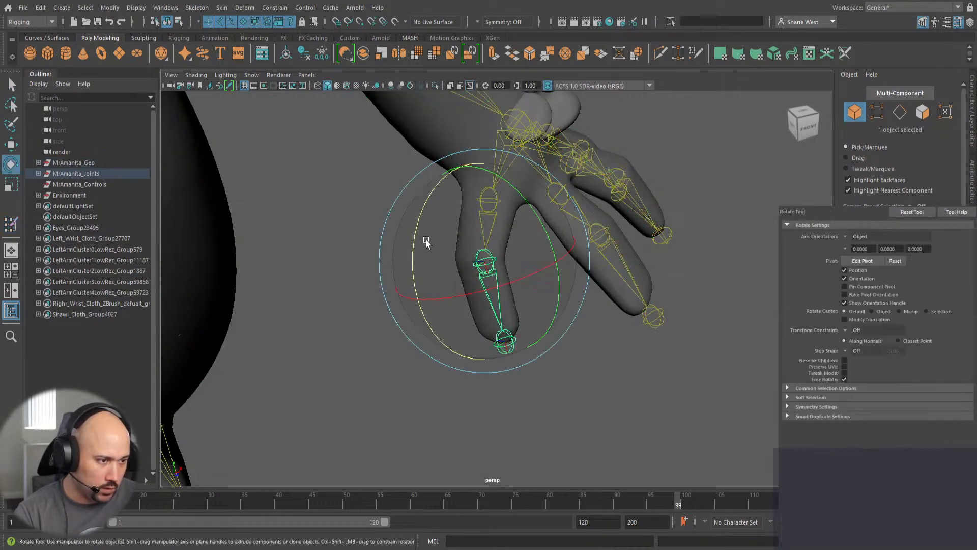
left_click_drag(415, 236, 459, 330)
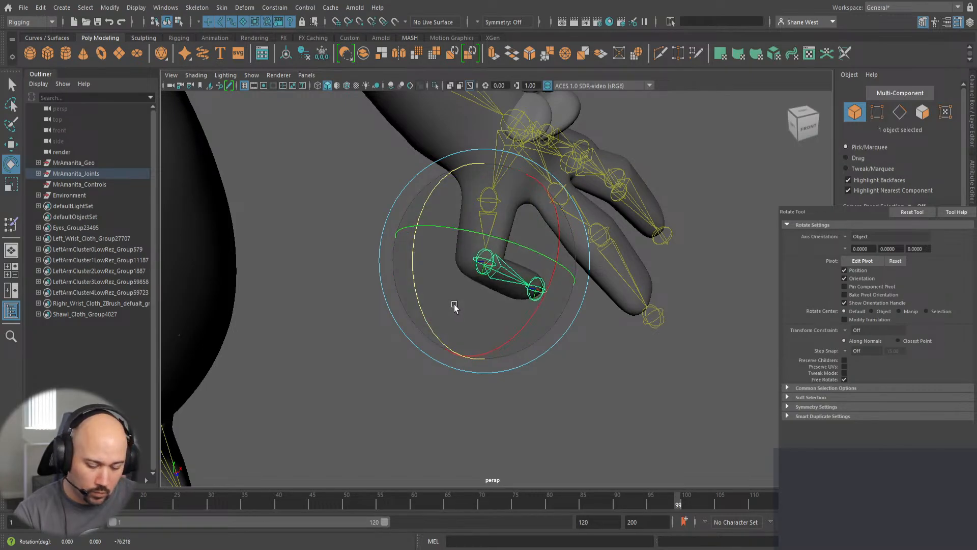
Undo the left thumb's outer joint rotation and clear the selection.
key("ctrl+z")
left_click(319, 475)
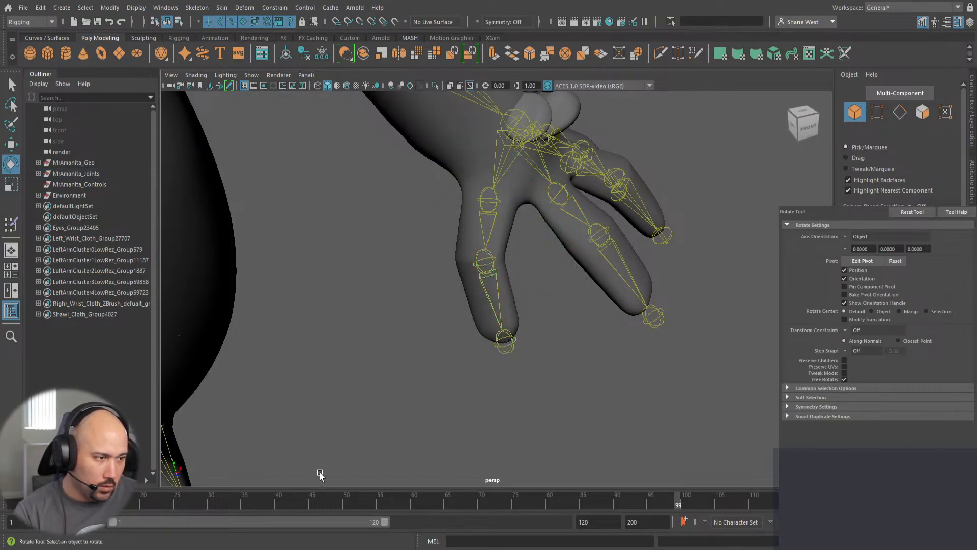
left_click_drag(548, 364, 503, 349, "alt")
left_click_drag(591, 243, 591, 244)
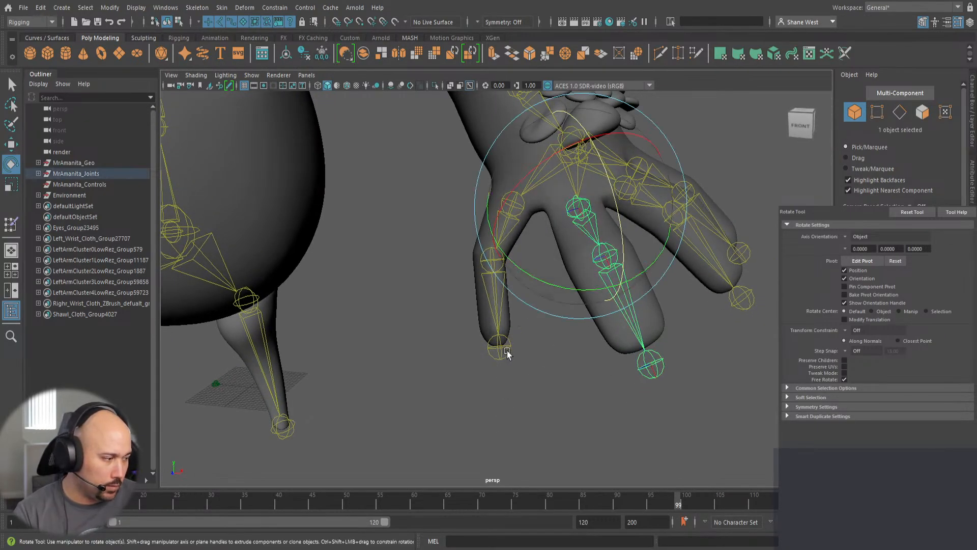
key("q")
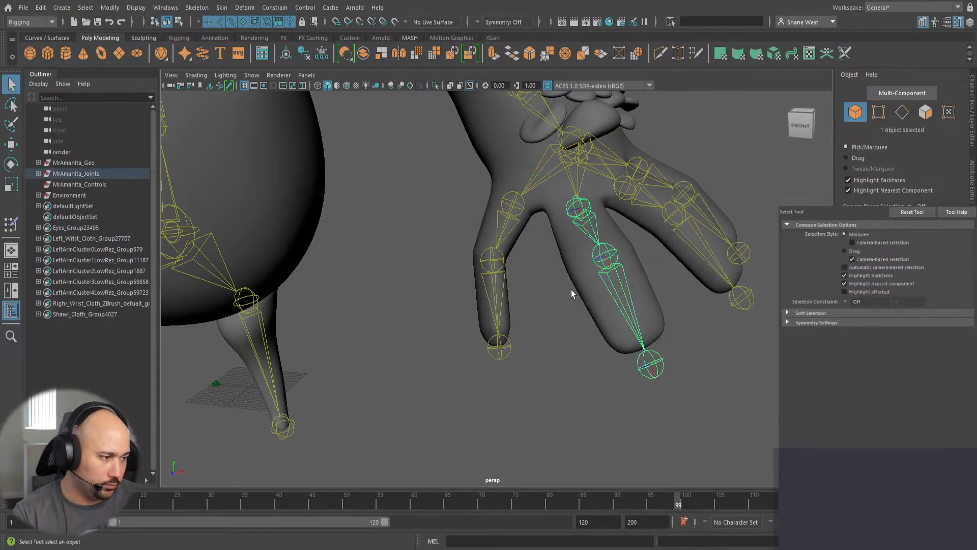
key("y")
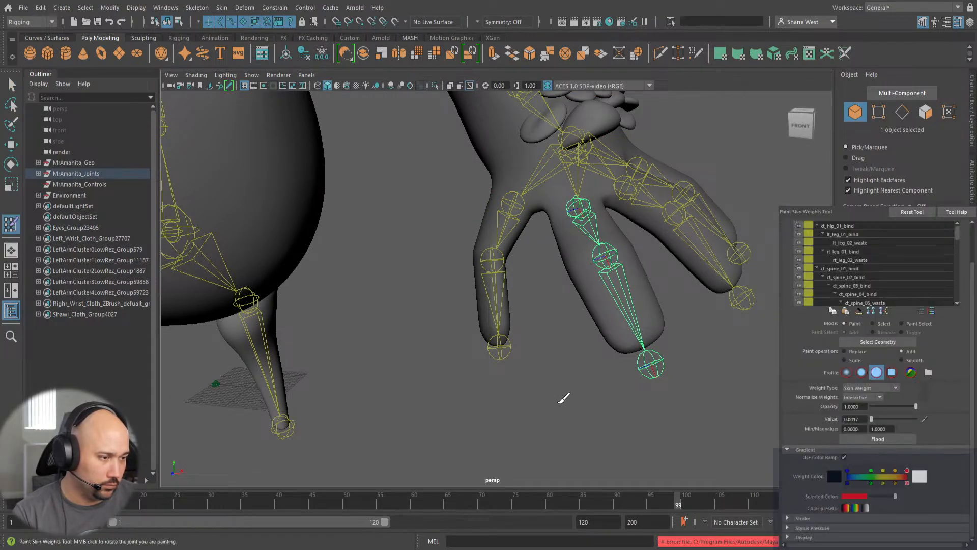
key("q")
Reselect the body mesh for weight painting and erase lt_index_01_bind weight from the left thumb, using Replace with value 0.
left_click(573, 242)
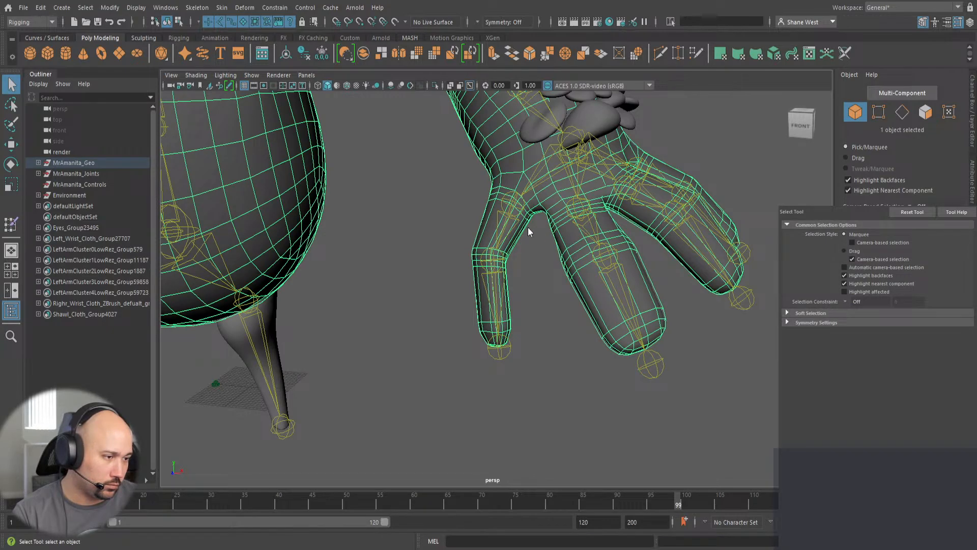
key("y")
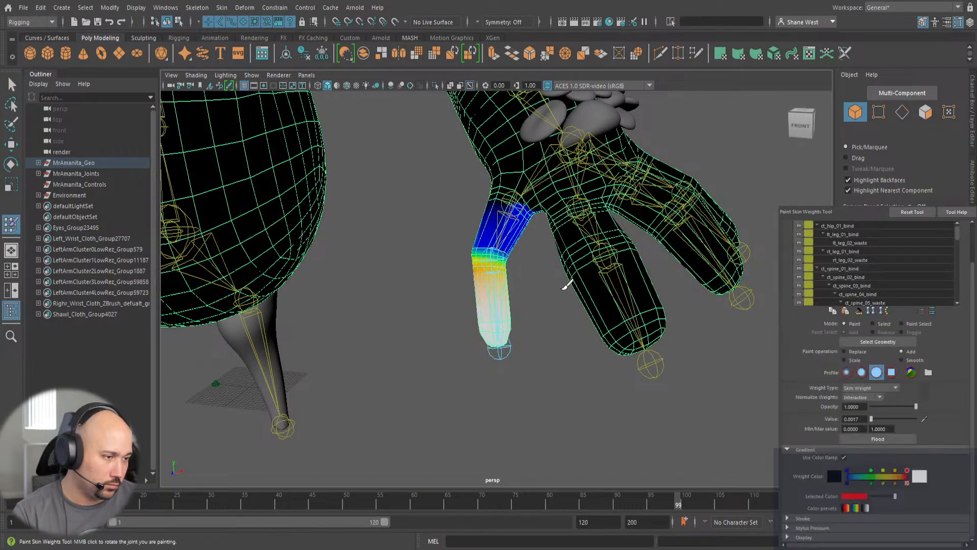
left_click(571, 205)
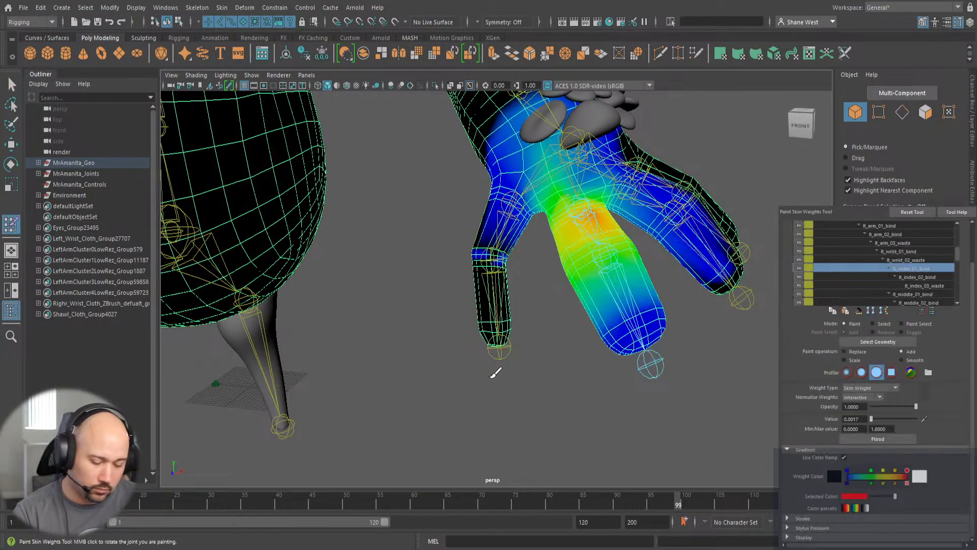
left_click_drag(543, 328, 544, 286, "alt")
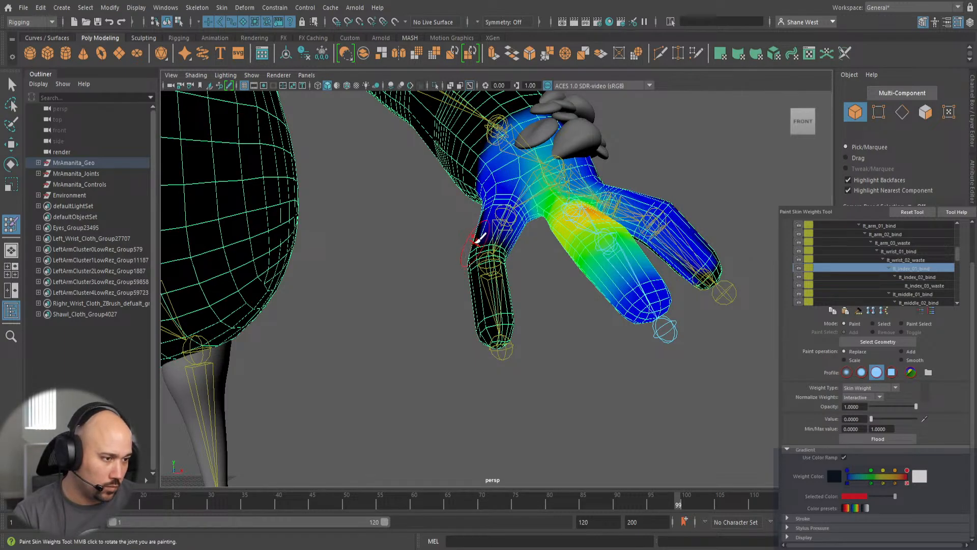
mouse_move(492, 218)
left_mouse_down()
mouse_move(512, 220)
mouse_move(502, 239)
mouse_move(501, 202)
left_mouse_up()
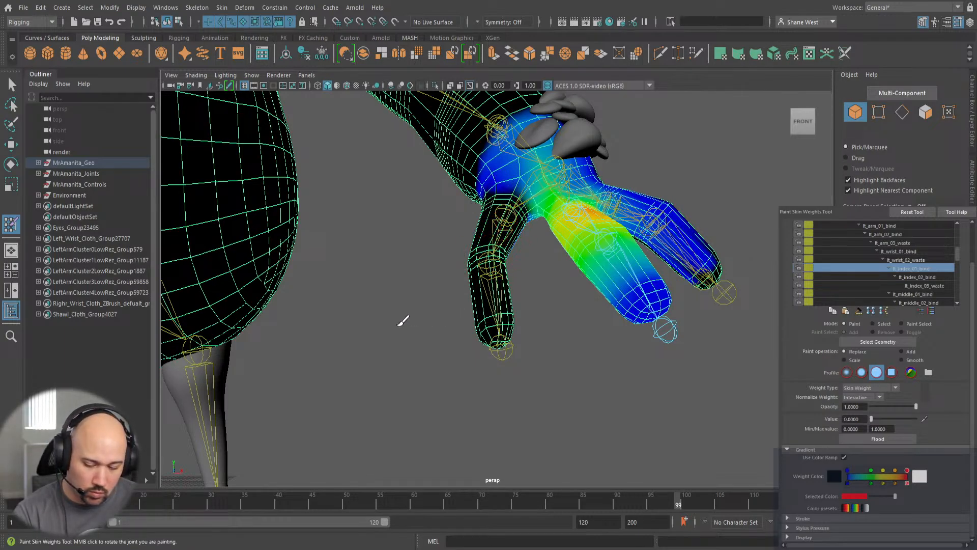
Erase lt_index_01_bind weight from the left middle and pinky fingers and from the palm.
mouse_move(397, 327)
left_mouse_down("alt")
mouse_move(462, 302)
mouse_move(598, 292)
mouse_move(670, 308)
mouse_move(541, 224)
mouse_move(519, 227)
mouse_move(496, 204)
mouse_move(532, 176)
mouse_move(530, 152)
mouse_move(497, 133)
mouse_move(503, 172)
mouse_move(501, 133)
mouse_move(465, 115)
mouse_move(358, 148)
left_mouse_up("alt")
left_click_drag(273, 205, 589, 257, "alt")
mouse_move(692, 248)
left_mouse_down()
mouse_move(714, 307)
mouse_move(681, 280)
mouse_move(711, 297)
left_mouse_up()
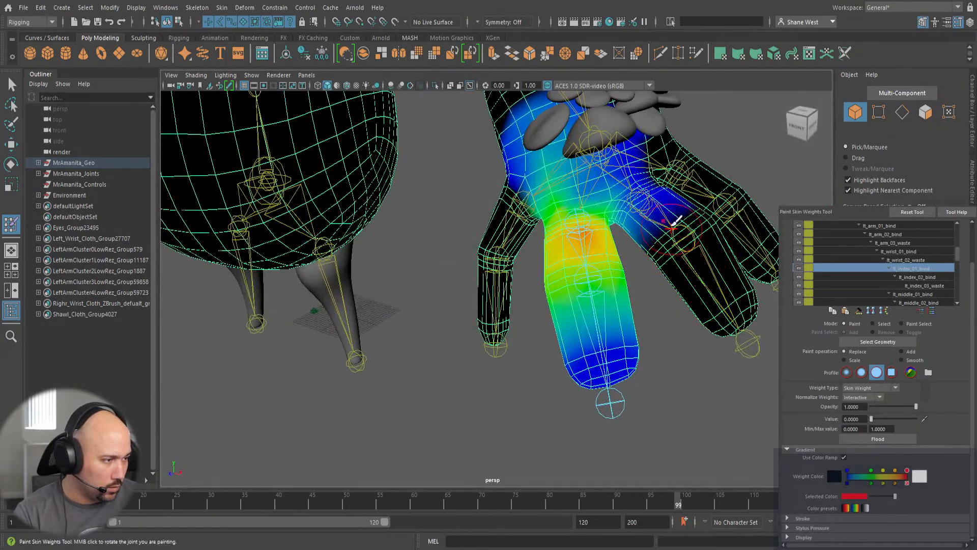
mouse_move(675, 221)
left_mouse_down()
mouse_move(639, 187)
mouse_move(624, 189)
mouse_move(653, 237)
mouse_move(596, 219)
mouse_move(563, 233)
mouse_move(526, 181)
mouse_move(509, 189)
left_mouse_up()
mouse_move(326, 215)
left_mouse_down()
mouse_move(364, 206)
mouse_move(411, 171)
mouse_move(397, 180)
left_mouse_up()
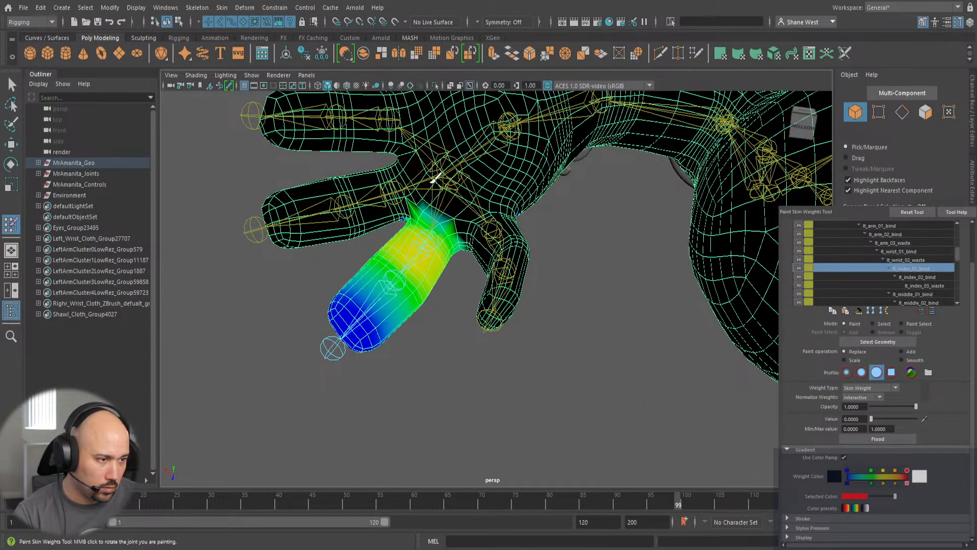
Erase the remaining lt_index_01_bind weight from the wrist and back of the left hand, keeping it around the index knuckle.
left_click_drag(468, 163, 345, 218, "alt")
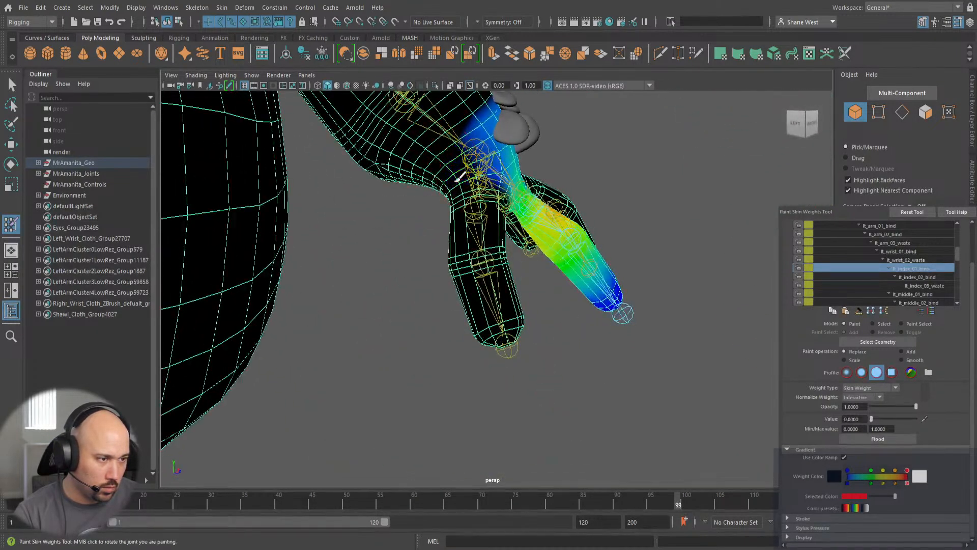
left_click_drag(469, 138, 388, 155, "alt")
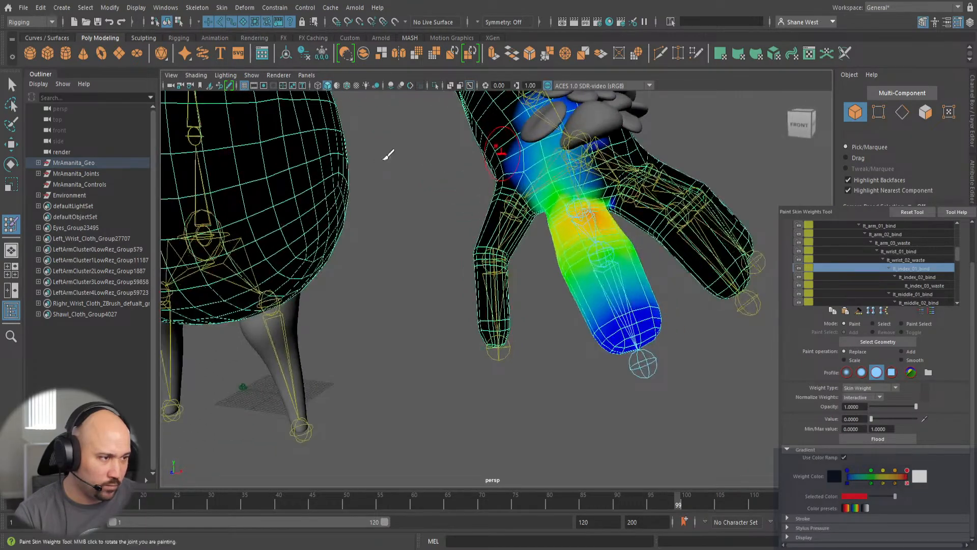
mouse_move(498, 147)
left_mouse_down()
mouse_move(598, 132)
mouse_move(532, 150)
mouse_move(505, 185)
left_mouse_up()
mouse_move(628, 115)
left_mouse_down("alt")
mouse_move(525, 131)
mouse_move(632, 133)
left_mouse_up("alt")
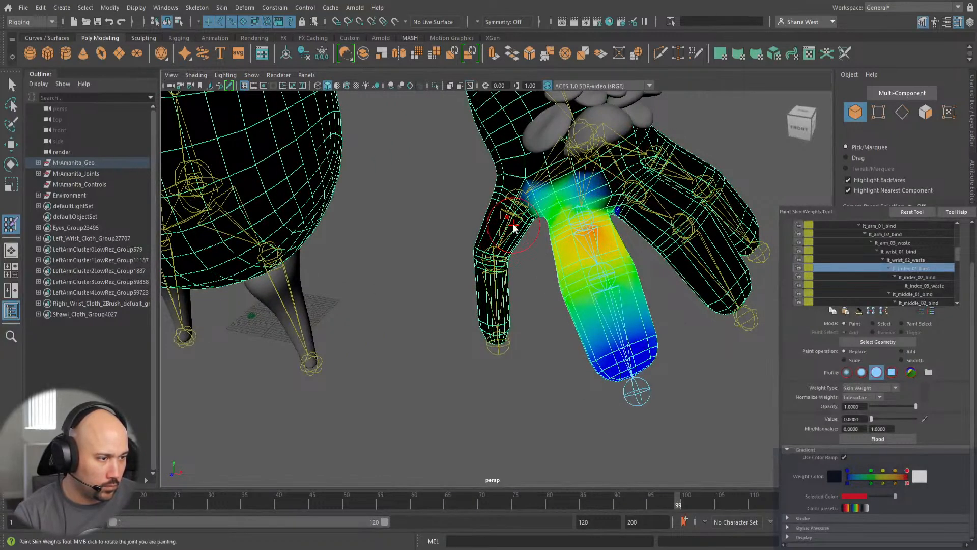
Pick the lt_thumb_01_bind influence and erase its stray weight from the left index and neighbouring fingers, using Replace with value 0.
right_click_drag(513, 204, 501, 247)
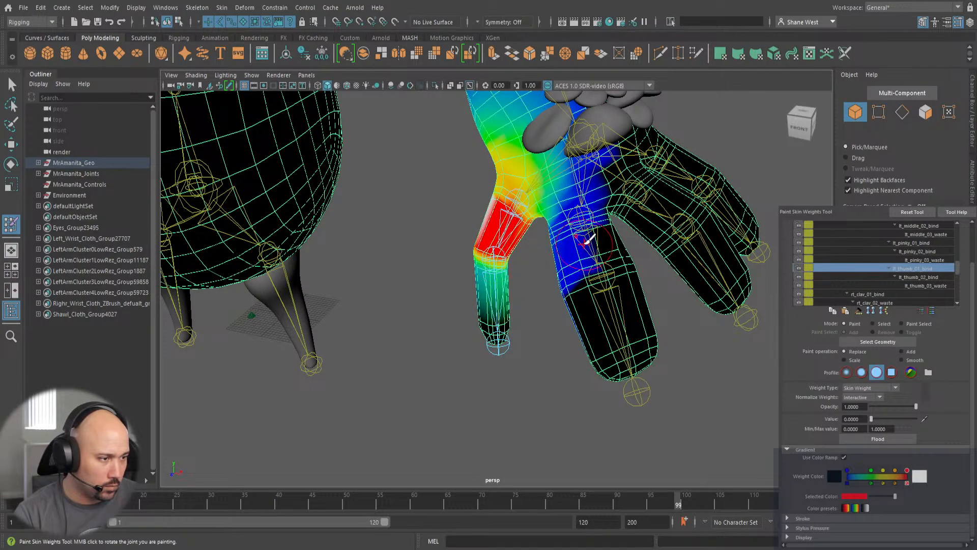
left_click_drag(553, 310, 600, 295, "alt")
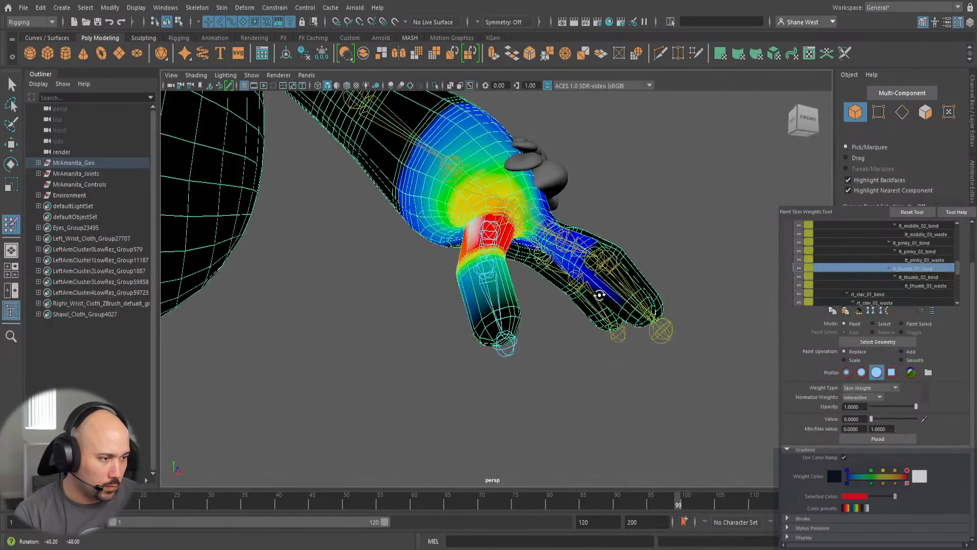
left_click_drag(565, 342, 579, 323, "alt")
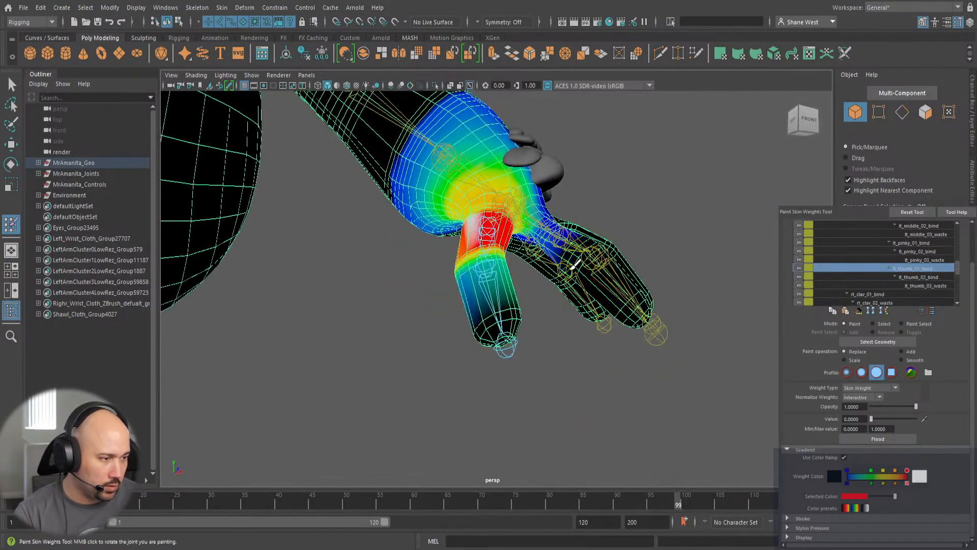
left_click_drag(574, 264, 554, 232)
left_click_drag(550, 312, 581, 219, "alt")
Compare with lt_index_01_bind's weights, and erase stray lt_thumb_01_bind weight from the palm near the bases of the fingers.
right_click_drag(578, 221, 576, 192)
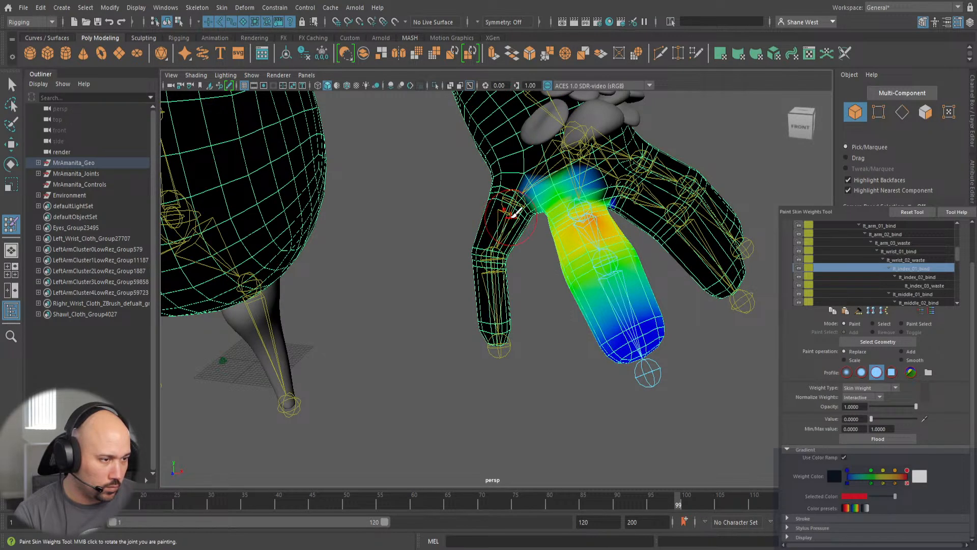
right_click_drag(515, 193, 523, 274)
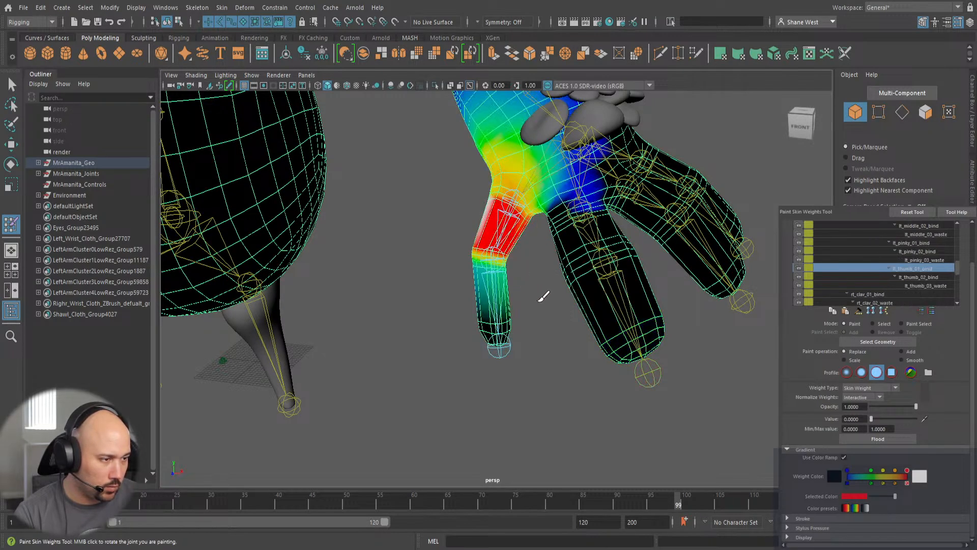
left_click_drag(549, 302, 764, 214, "alt")
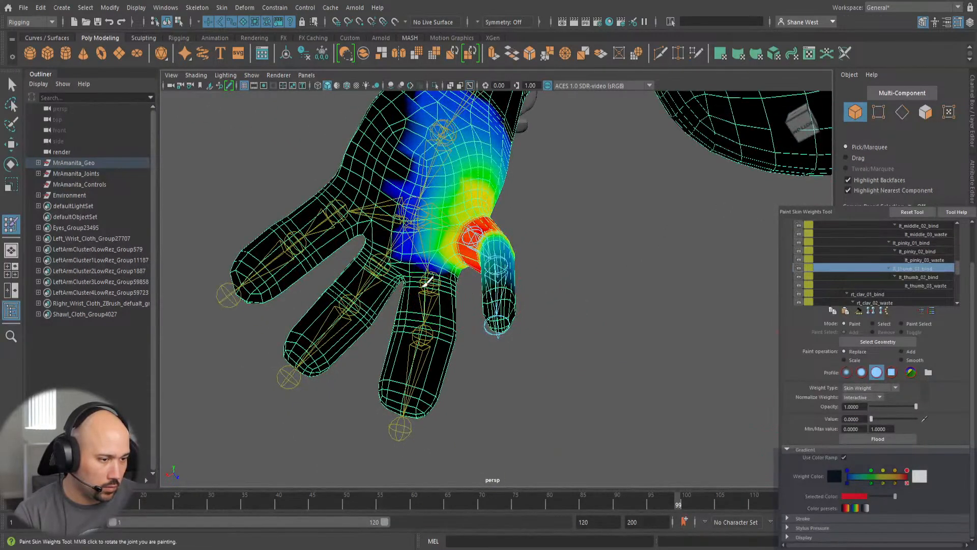
mouse_move(427, 281)
left_mouse_down()
mouse_move(382, 225)
mouse_move(379, 174)
left_mouse_up()
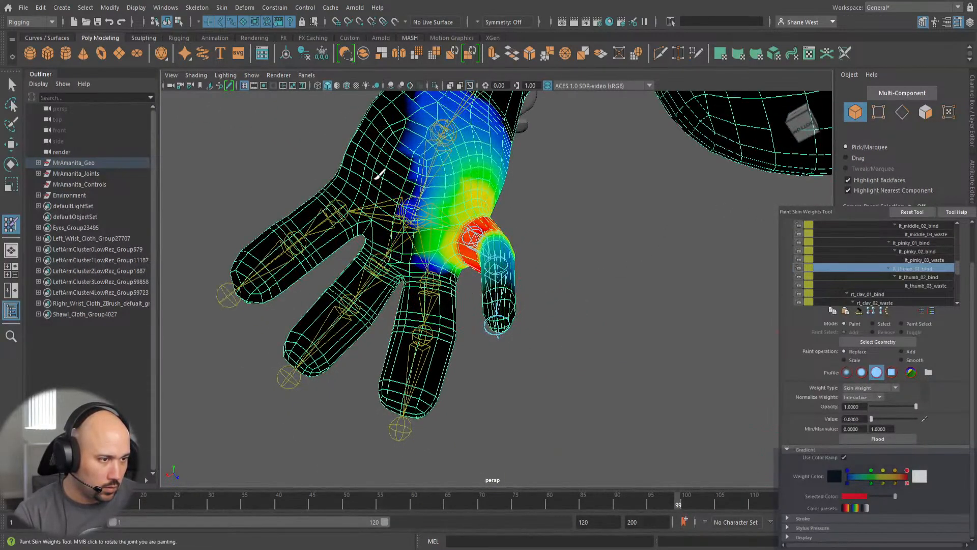
mouse_move(468, 292)
left_mouse_down("alt")
mouse_move(199, 361)
mouse_move(317, 356)
mouse_move(170, 301)
mouse_move(265, 263)
left_mouse_up("alt")
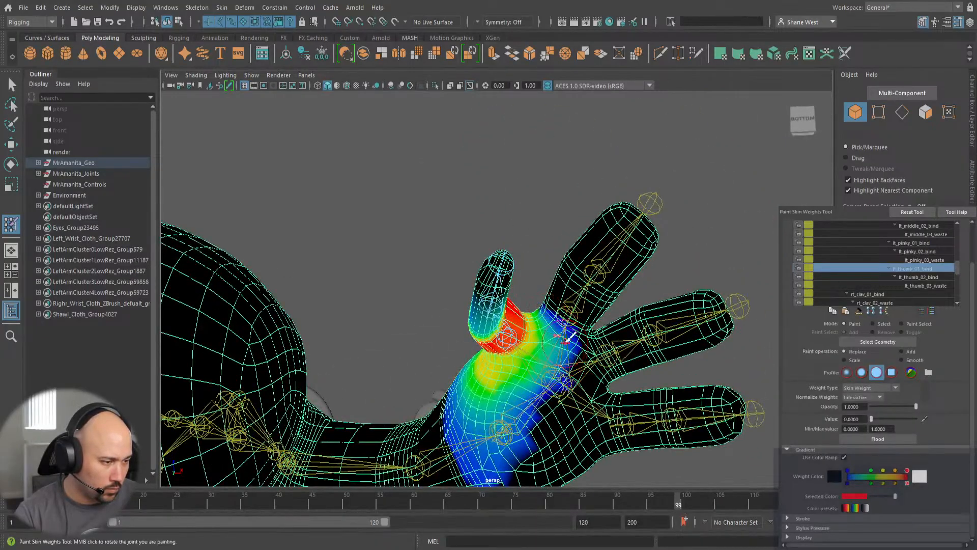
left_click_drag(566, 329, 522, 227, "alt")
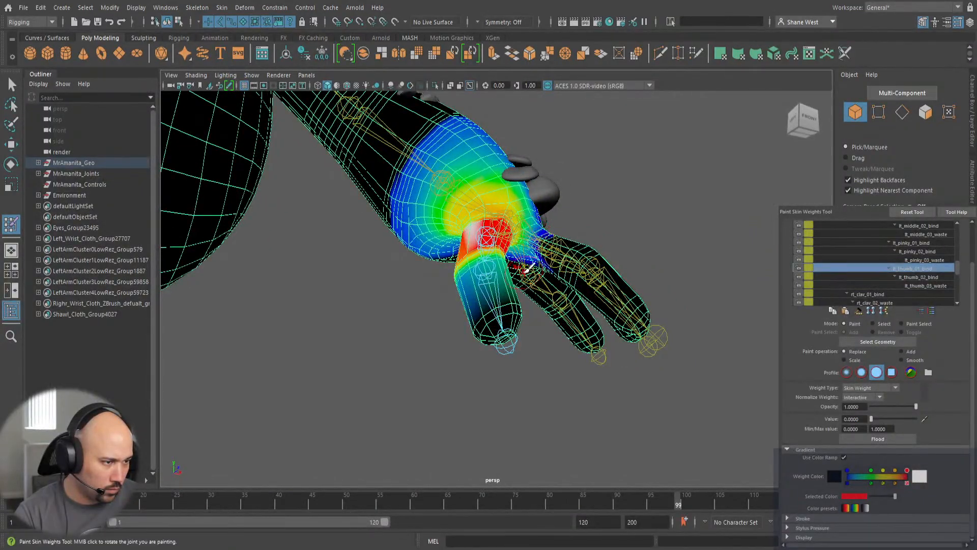
left_click_drag(543, 301, 533, 364, "alt")
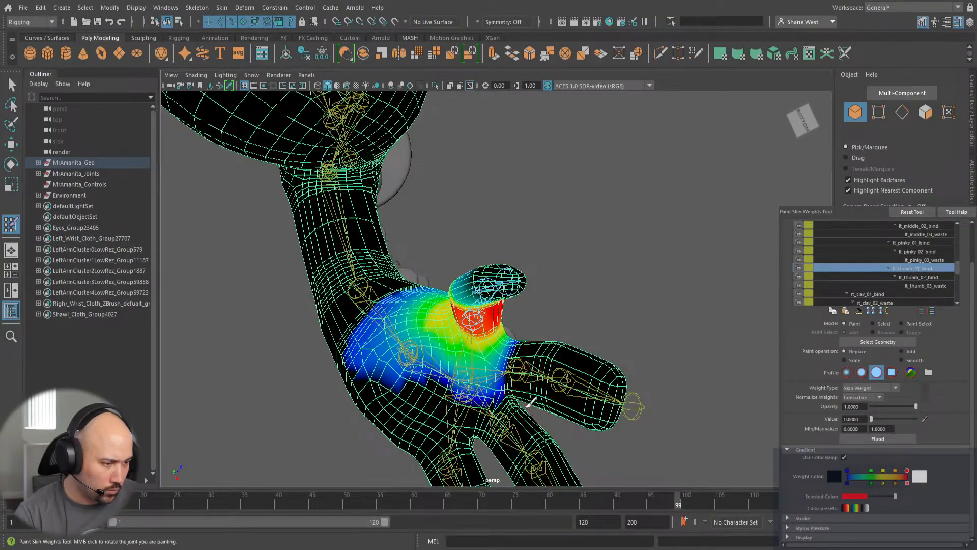
mouse_move(531, 402)
left_mouse_down("alt")
mouse_move(594, 340)
mouse_move(528, 371)
mouse_move(676, 354)
mouse_move(685, 435)
mouse_move(607, 345)
mouse_move(490, 397)
mouse_move(504, 340)
left_mouse_up("alt")
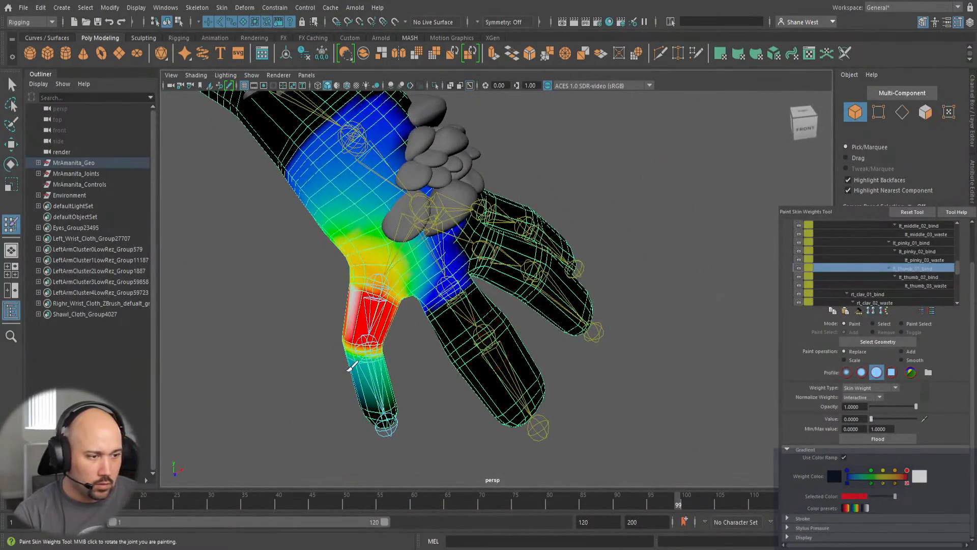
Switch to the lt_middle_01_bind influence and erase its weight from the front and underside of the left index finger.
right_click_drag(460, 313, 402, 258)
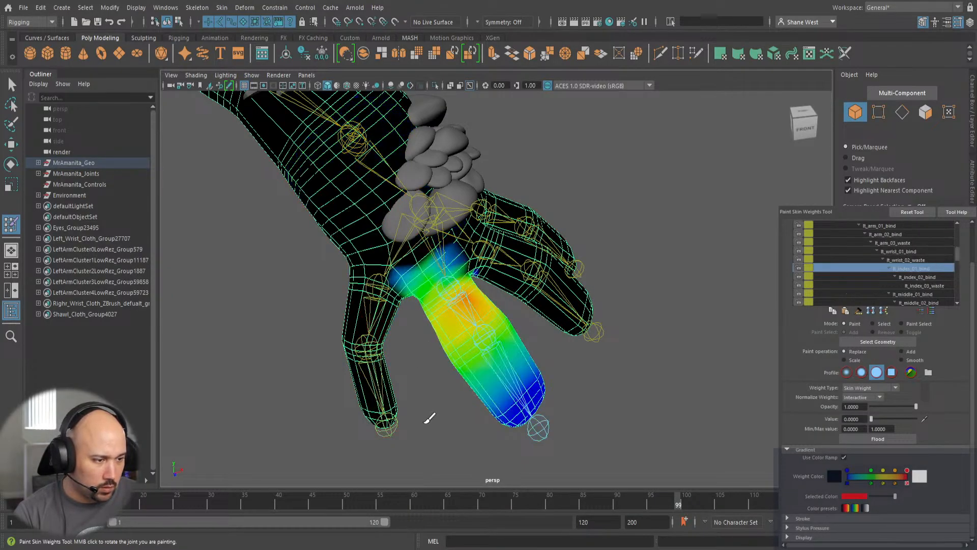
mouse_move(430, 417)
left_mouse_down("alt")
mouse_move(430, 368)
mouse_move(305, 375)
mouse_move(288, 304)
mouse_move(394, 377)
left_mouse_up("alt")
right_click_drag(524, 273, 524, 237)
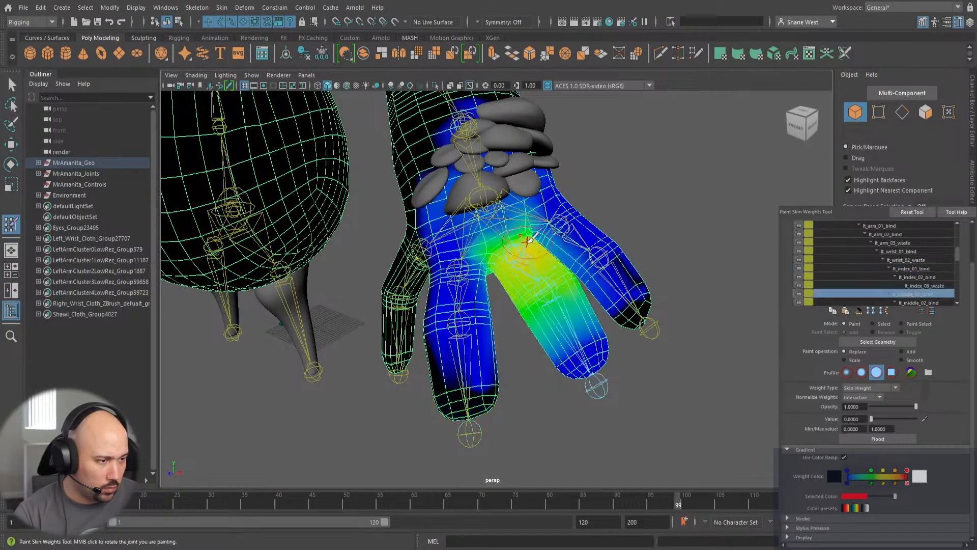
mouse_move(455, 340)
left_mouse_down()
mouse_move(452, 325)
mouse_move(484, 336)
mouse_move(478, 386)
mouse_move(448, 296)
mouse_move(447, 305)
left_mouse_up()
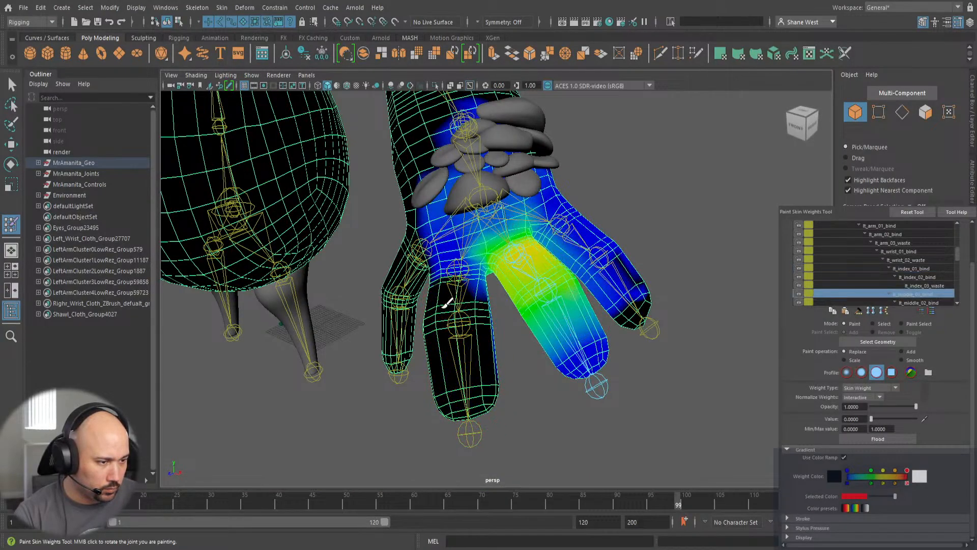
mouse_move(471, 361)
left_mouse_down("alt")
mouse_move(344, 325)
mouse_move(346, 334)
left_mouse_up("alt")
mouse_move(486, 341)
left_mouse_down()
mouse_move(522, 362)
mouse_move(506, 316)
mouse_move(538, 329)
mouse_move(548, 317)
mouse_move(543, 338)
left_mouse_up()
Erase lt_middle_01_bind weight from the wrist and the thumb side of the left hand's back.
left_click_drag(504, 370, 631, 407, "alt")
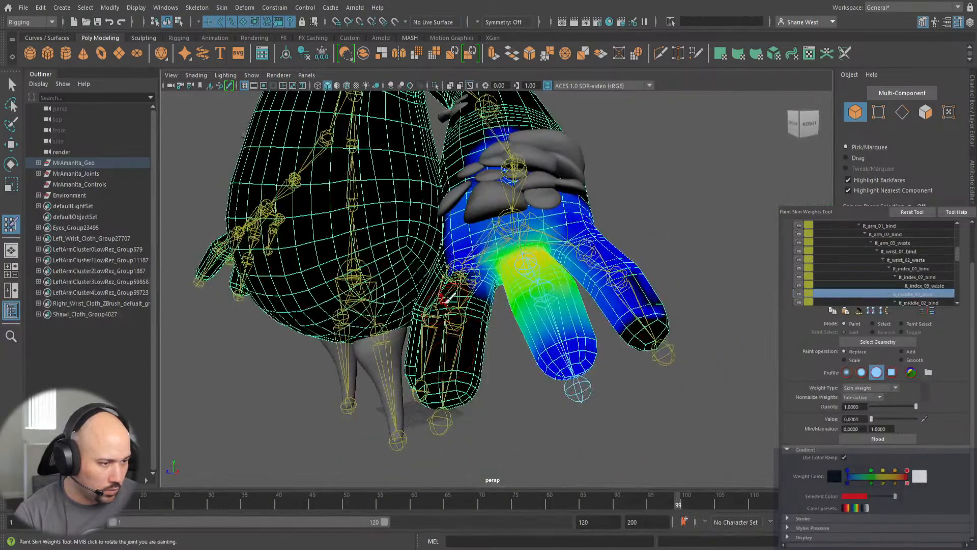
left_click_drag(478, 288, 443, 275, "alt")
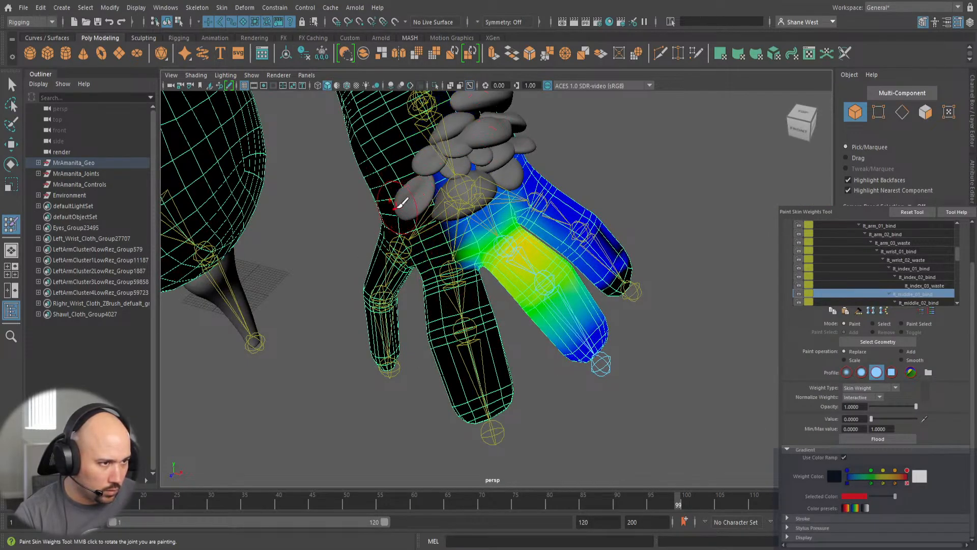
left_click_drag(402, 203, 478, 185, "alt")
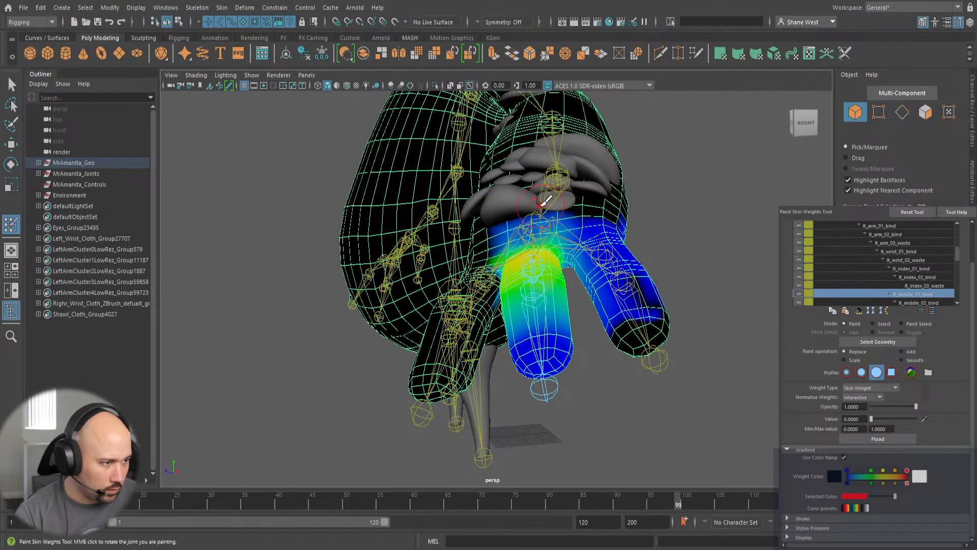
Erase lt_middle_01_bind weight from the left pinky finger and the palm, keeping it around the middle finger's base.
left_click_drag(665, 255, 606, 262, "alt")
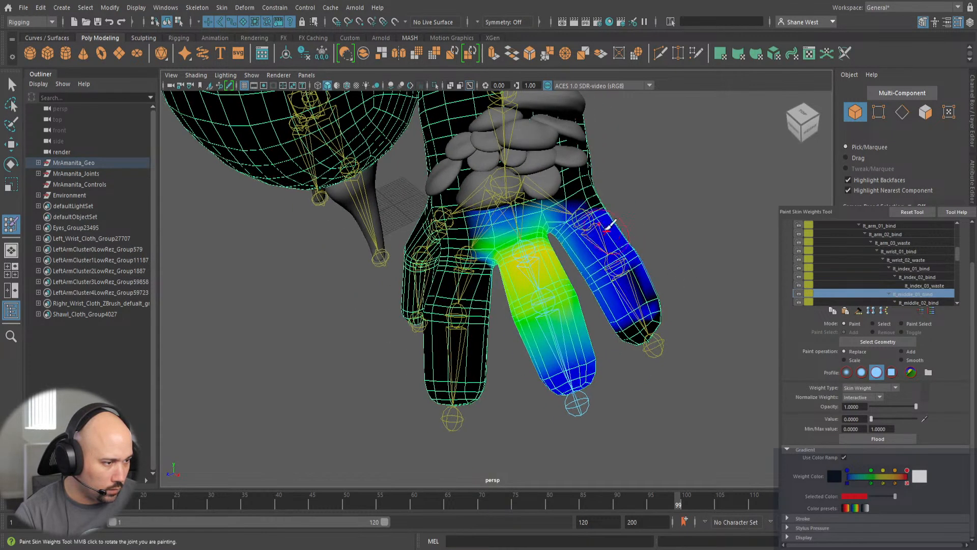
left_click_drag(604, 225, 639, 286)
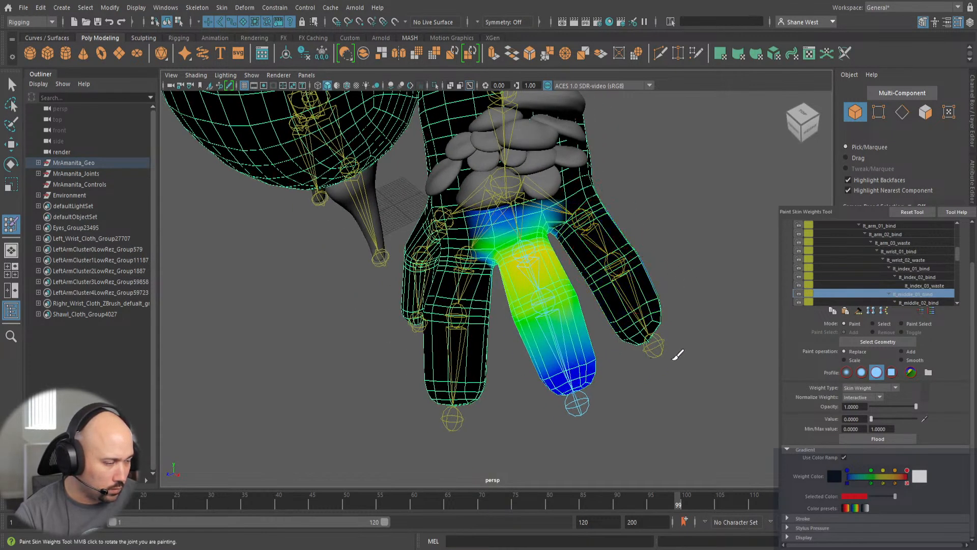
left_click_drag(677, 356, 439, 300, "alt")
mouse_move(382, 229)
left_mouse_down()
mouse_move(350, 283)
mouse_move(400, 280)
mouse_move(403, 175)
mouse_move(521, 203)
left_mouse_up()
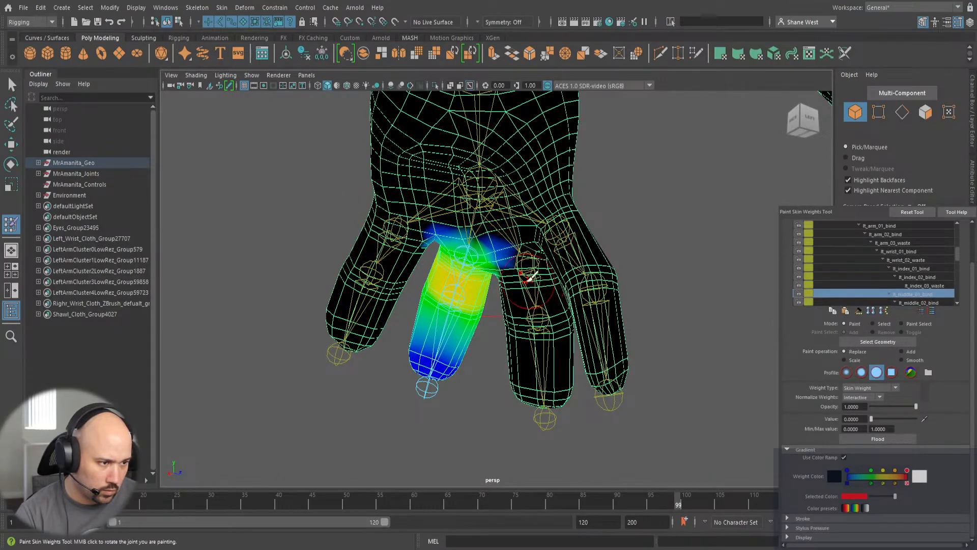
mouse_move(518, 306)
left_mouse_down("alt")
mouse_move(520, 315)
mouse_move(554, 282)
left_mouse_up("alt")
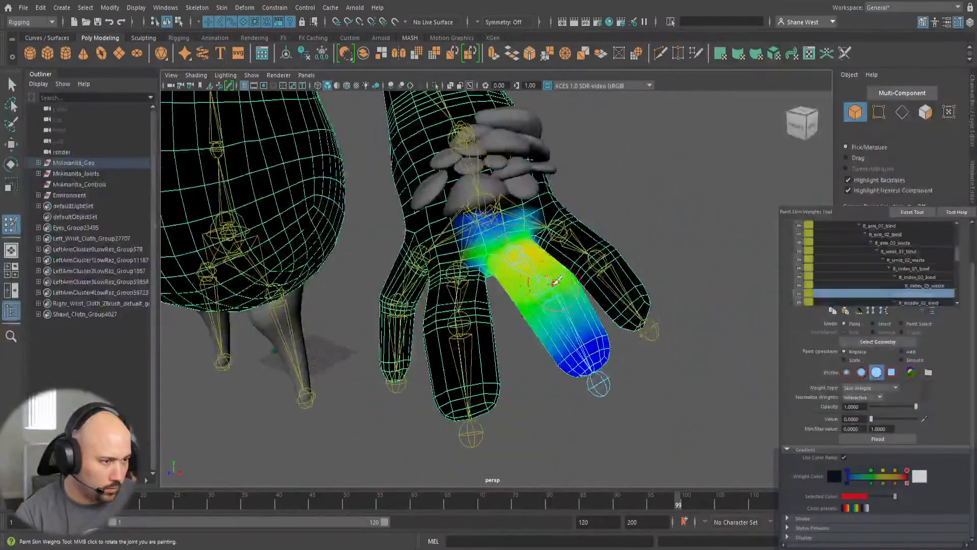
Switch to the lt_pinky_01_bind influence and erase its weight from the left middle finger, forearm and outer edge of the wrist.
right_click_drag(575, 240, 576, 207)
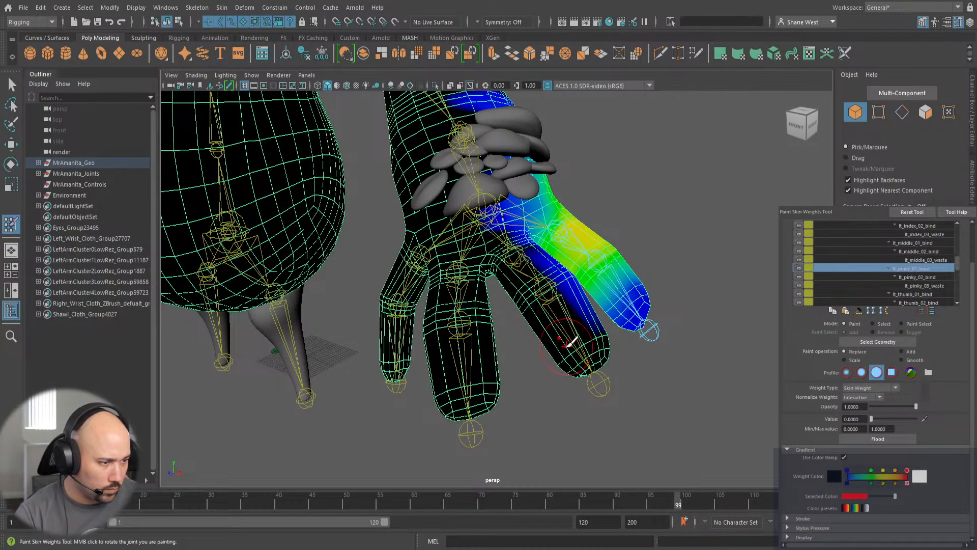
mouse_move(443, 372)
left_mouse_down("alt")
mouse_move(426, 360)
mouse_move(468, 306)
mouse_move(513, 293)
mouse_move(519, 287)
mouse_move(486, 308)
mouse_move(540, 260)
mouse_move(448, 245)
mouse_move(376, 255)
left_mouse_up("alt")
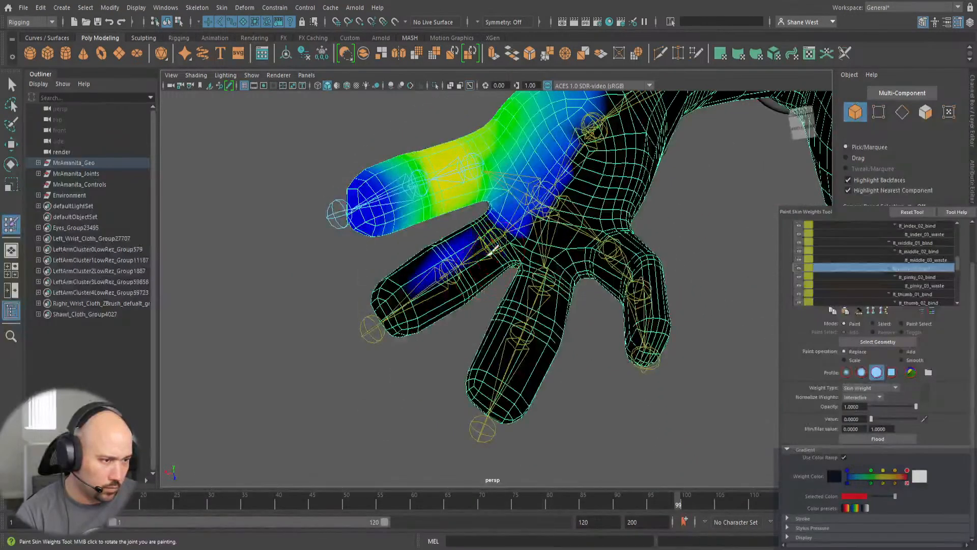
mouse_move(418, 287)
left_mouse_down()
mouse_move(513, 240)
mouse_move(496, 207)
mouse_move(552, 186)
mouse_move(565, 148)
mouse_move(543, 180)
mouse_move(652, 305)
mouse_move(620, 308)
mouse_move(540, 193)
left_mouse_up()
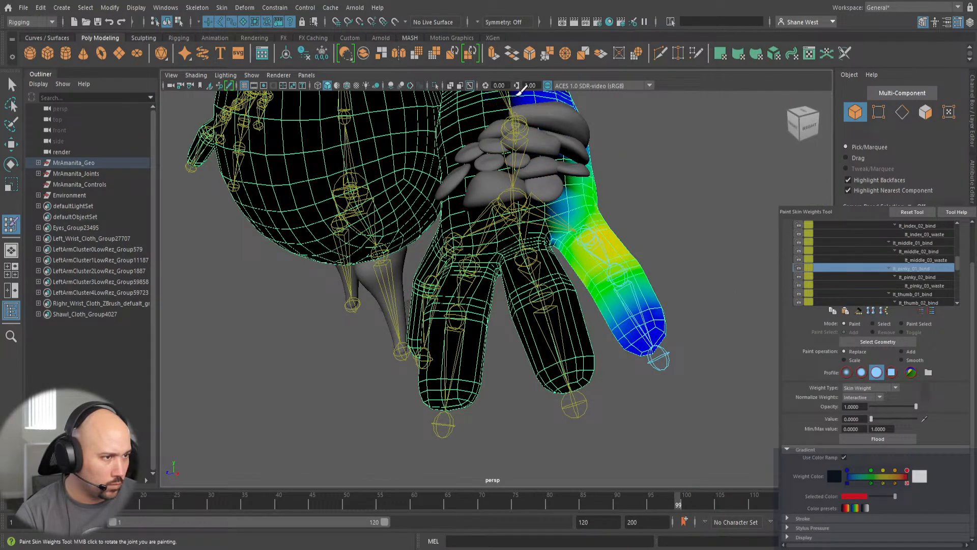
left_click_drag(511, 97, 524, 107)
mouse_move(633, 193)
left_mouse_down("alt")
mouse_move(574, 284)
mouse_move(611, 285)
mouse_move(606, 254)
mouse_move(674, 331)
mouse_move(622, 331)
mouse_move(589, 371)
mouse_move(601, 367)
mouse_move(662, 427)
mouse_move(612, 348)
left_mouse_up("alt")
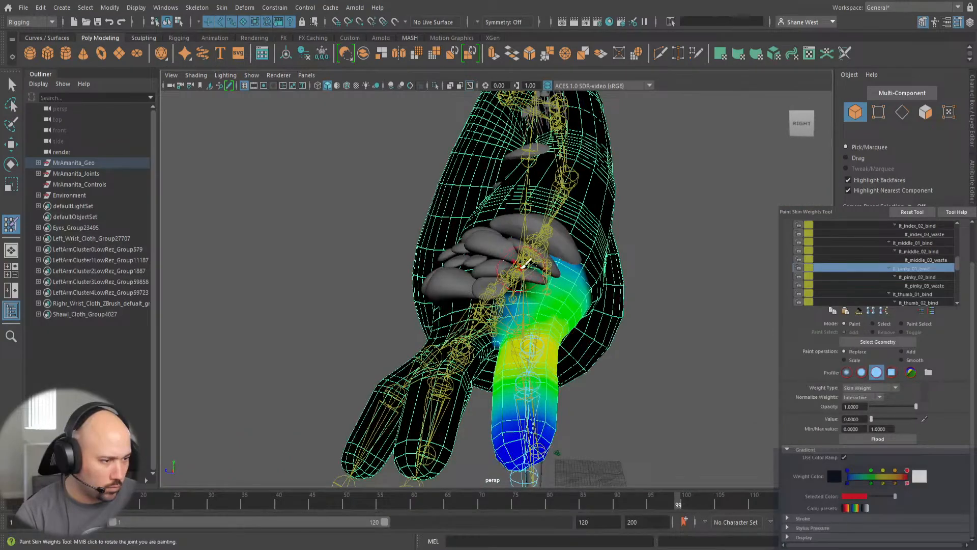
left_click_drag(505, 281, 607, 301)
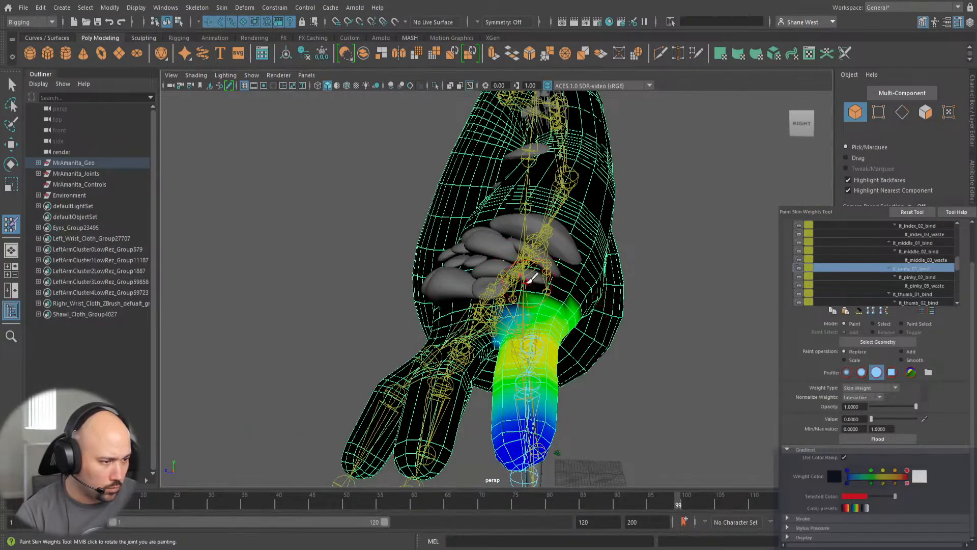
Smooth the lt_pinky_01_bind weight around the base of the left pinky and the adjoining side of the palm.
mouse_move(478, 320)
left_mouse_down("alt")
mouse_move(604, 376)
mouse_move(560, 306)
mouse_move(479, 245)
left_mouse_up("alt")
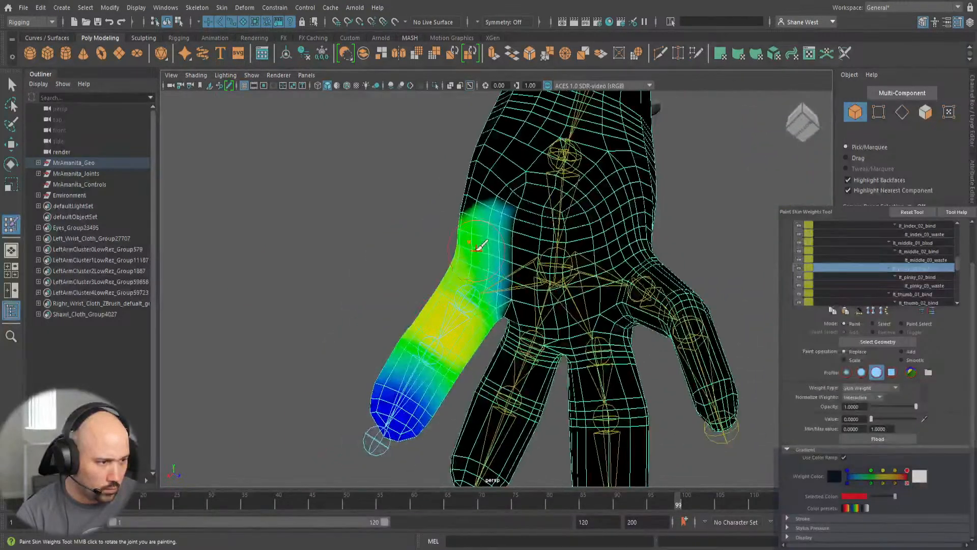
mouse_move(546, 284)
left_mouse_down("alt")
mouse_move(480, 210)
mouse_move(613, 279)
mouse_move(657, 255)
mouse_move(611, 251)
left_mouse_up("alt")
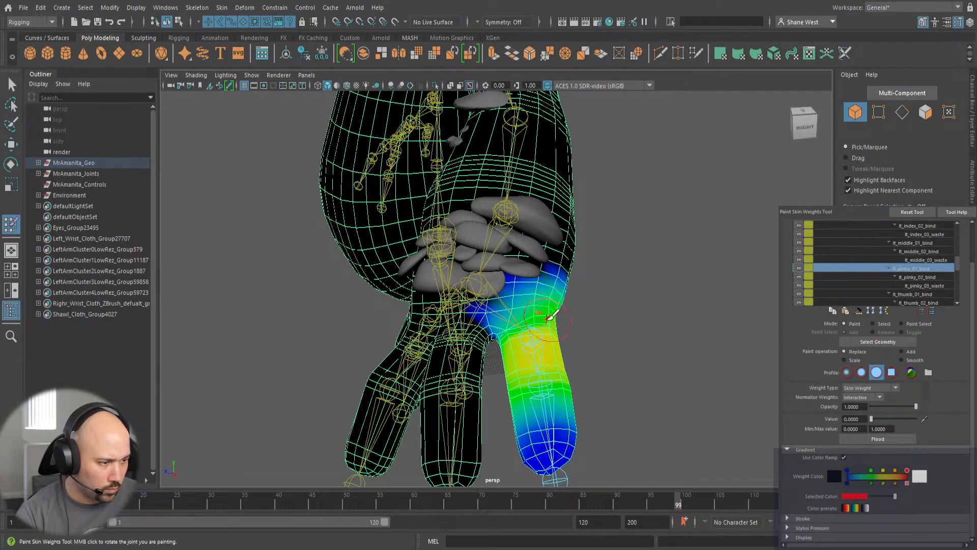
mouse_move(565, 300)
left_mouse_down("alt")
mouse_move(438, 246)
mouse_move(430, 222)
left_mouse_up("alt")
mouse_move(509, 225)
left_mouse_down("shift")
mouse_move(504, 217)
mouse_move(493, 245)
left_mouse_up("shift")
mouse_move(441, 184)
left_mouse_down("alt")
mouse_move(643, 286)
mouse_move(674, 268)
left_mouse_up("alt")
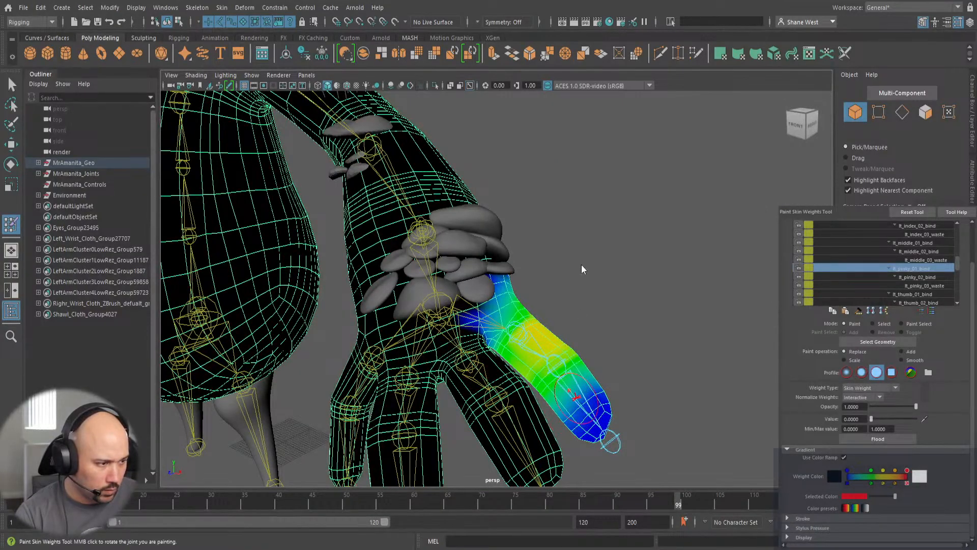
Erase lt_pinky_02_bind weight from the left middle finger and the side of the hand below the wrist, and compare it with lt_pinky_01_bind.
right_click_drag(577, 397, 581, 265)
mouse_move(504, 390)
left_mouse_down()
mouse_move(522, 405)
mouse_move(554, 494)
left_mouse_up()
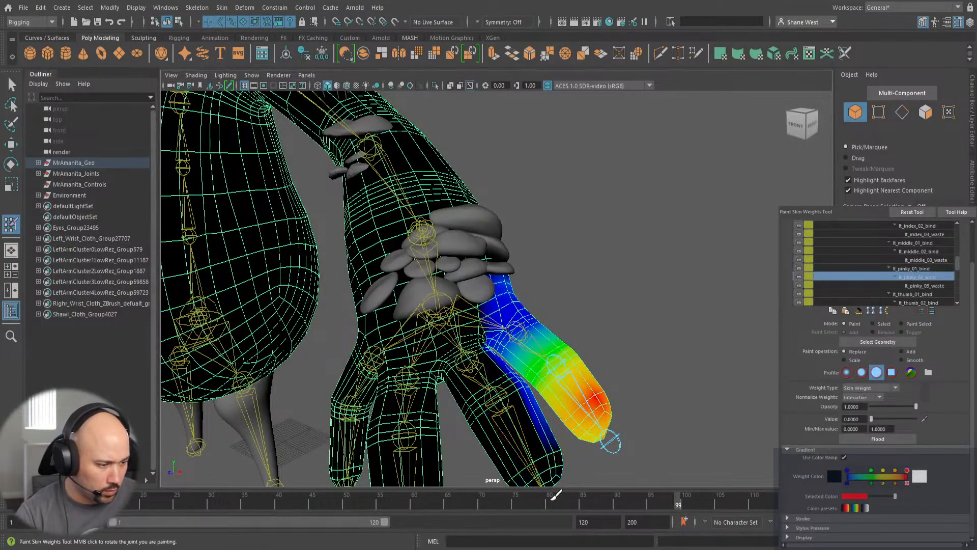
mouse_move(538, 445)
left_mouse_down("alt")
mouse_move(448, 377)
mouse_move(402, 326)
mouse_move(443, 346)
mouse_move(417, 292)
mouse_move(444, 305)
mouse_move(306, 461)
mouse_move(474, 322)
left_mouse_up("alt")
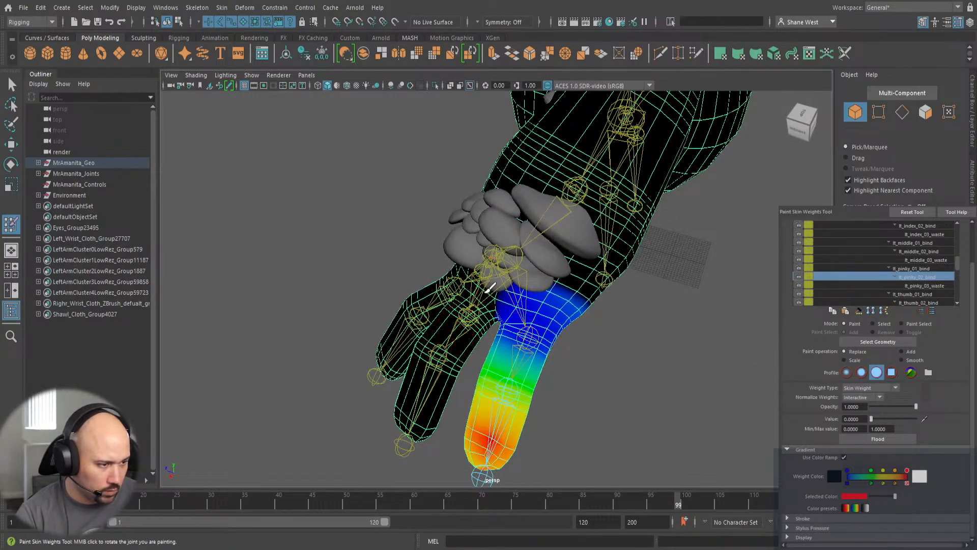
left_click_drag(491, 288, 595, 288)
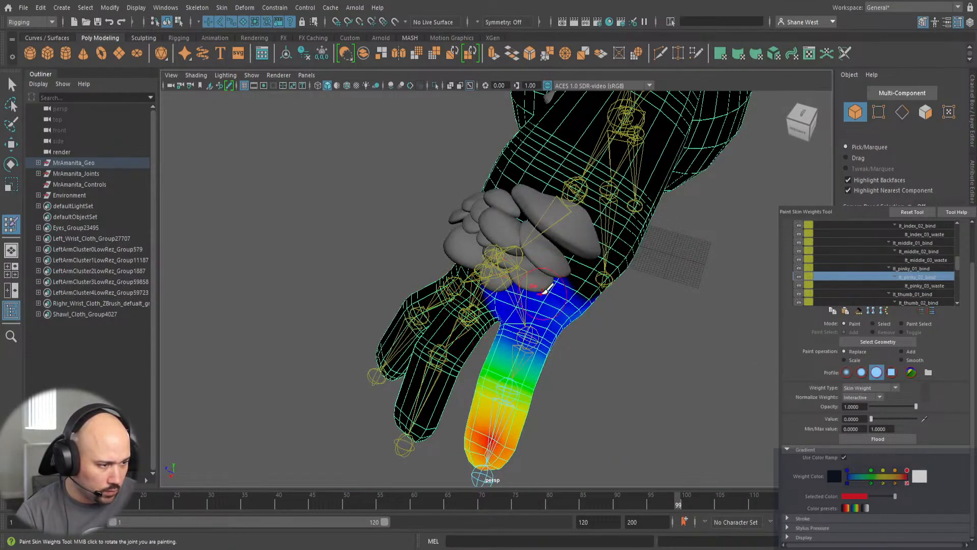
mouse_move(407, 351)
left_mouse_down("alt")
mouse_move(515, 276)
mouse_move(382, 235)
mouse_move(541, 317)
left_mouse_up("alt")
right_click_drag(522, 261, 521, 254)
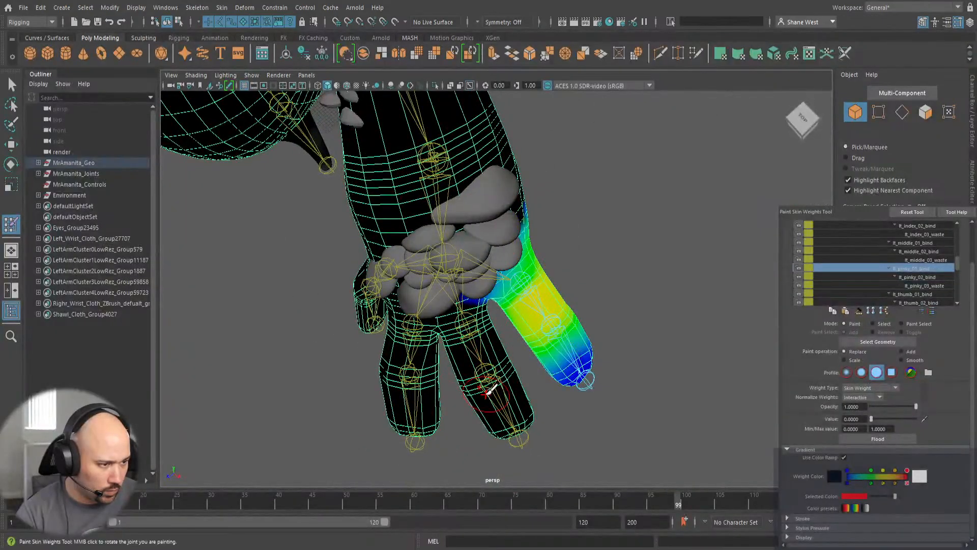
mouse_move(519, 411)
left_mouse_down("alt")
mouse_move(470, 383)
mouse_move(387, 279)
mouse_move(475, 335)
mouse_move(483, 359)
left_mouse_up("alt")
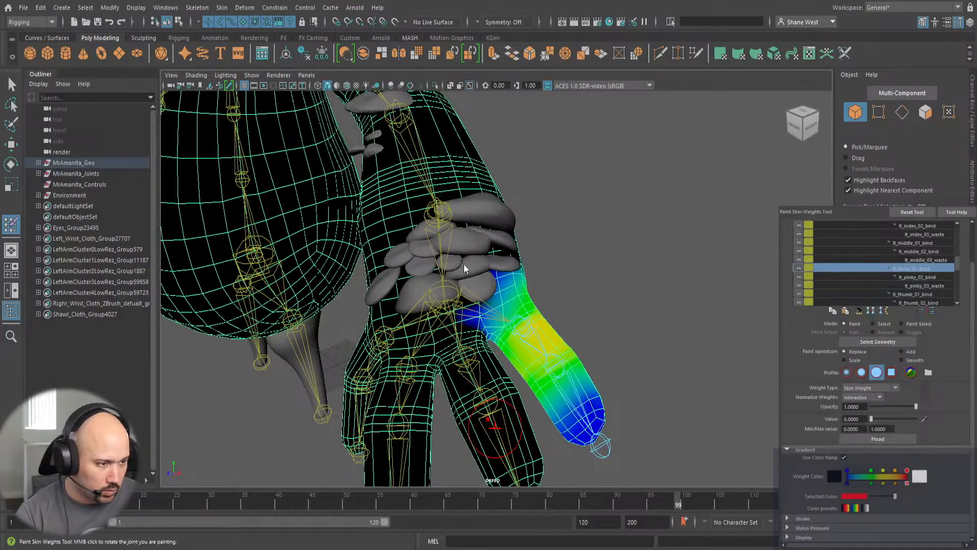
Switch to the lt_middle_02_bind influence and erase its stray weight from the left pinky, the palm and the index finger.
right_click_drag(496, 426, 464, 265)
mouse_move(552, 348)
left_mouse_down()
mouse_move(529, 356)
mouse_move(593, 422)
mouse_move(560, 408)
mouse_move(599, 440)
mouse_move(489, 306)
mouse_move(378, 355)
left_mouse_up()
mouse_move(481, 311)
left_mouse_down()
mouse_move(425, 360)
mouse_move(436, 389)
mouse_move(387, 402)
left_mouse_up()
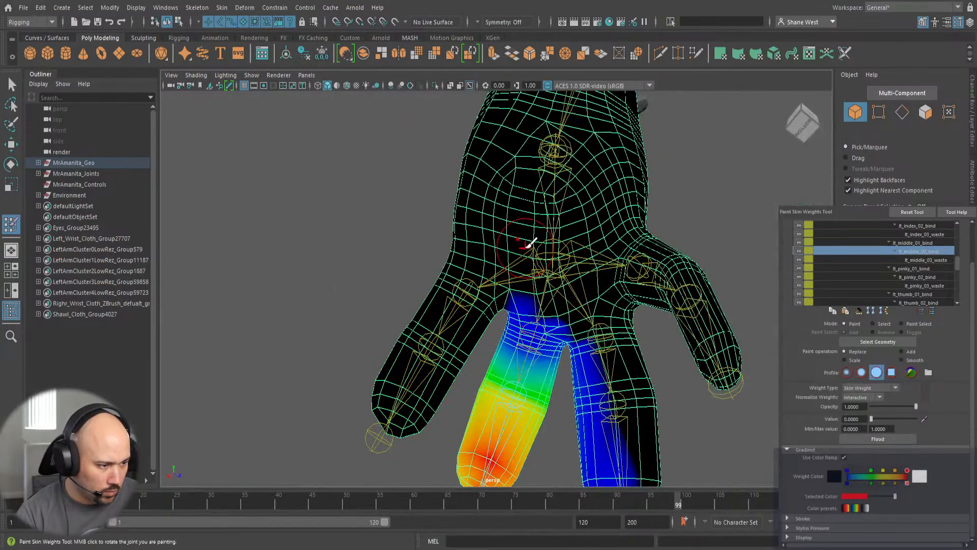
left_click_drag(524, 240, 638, 374, "alt")
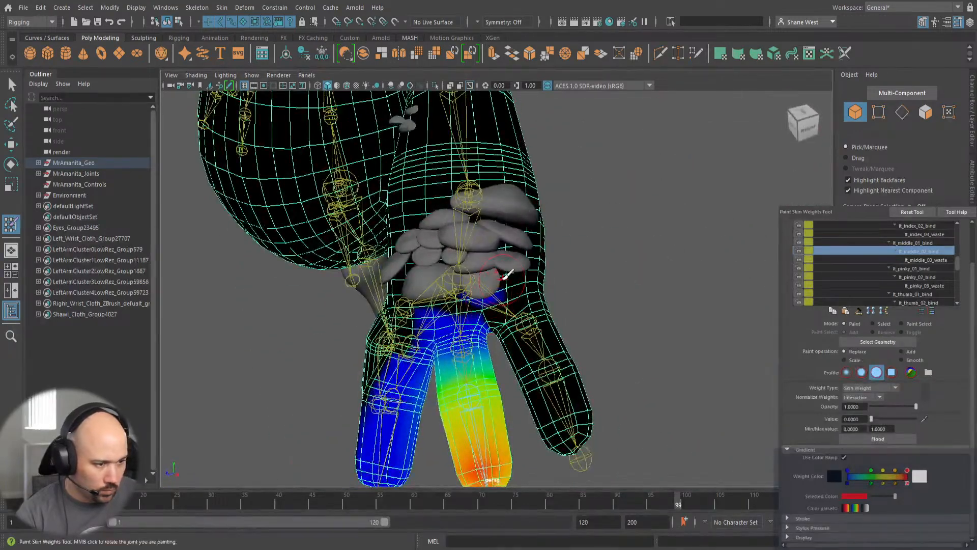
mouse_move(403, 325)
left_mouse_down()
mouse_move(411, 333)
mouse_move(380, 395)
left_mouse_up()
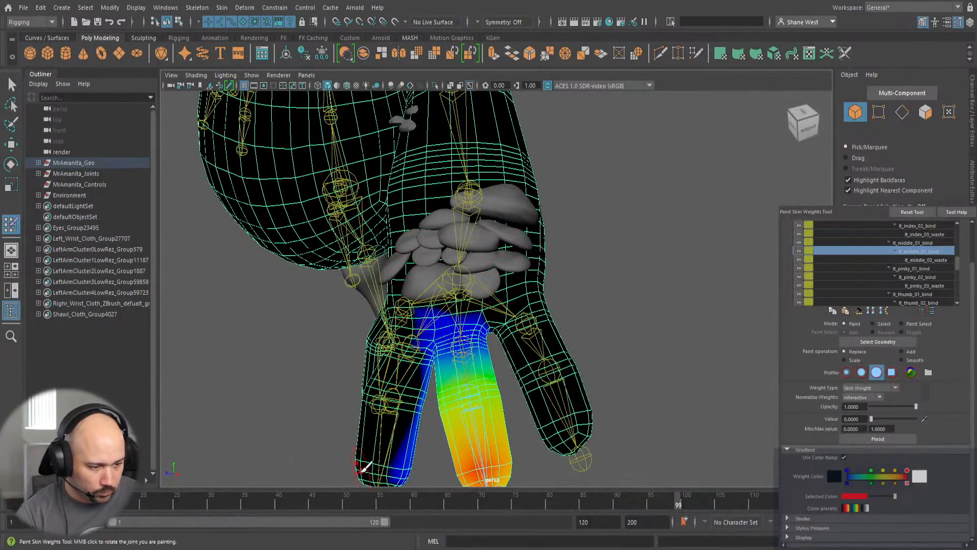
mouse_move(364, 466)
left_mouse_down()
mouse_move(400, 471)
mouse_move(415, 402)
left_mouse_up()
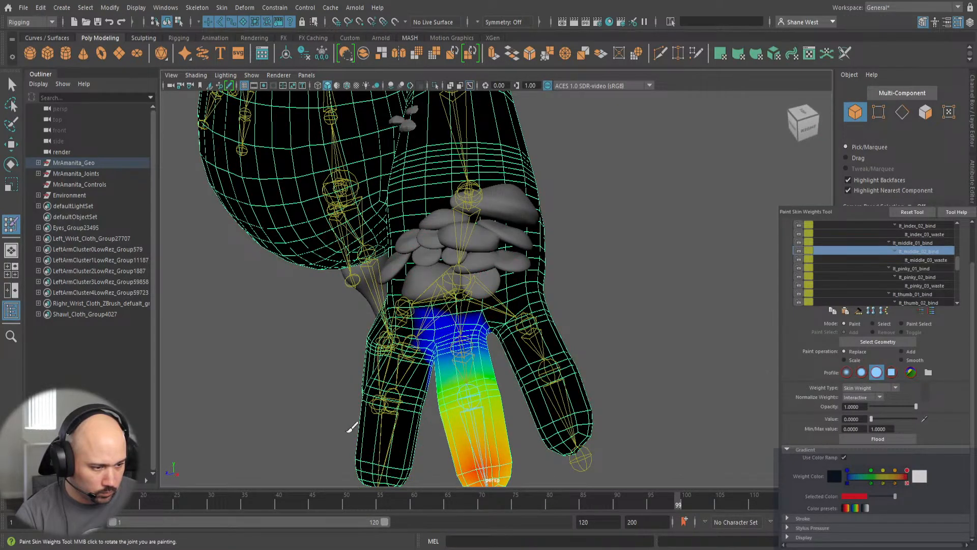
Erase lt_middle_02_bind weight from the back of the left hand above the middle finger's base knuckle.
mouse_move(353, 427)
left_mouse_down("alt")
mouse_move(399, 286)
mouse_move(453, 283)
mouse_move(465, 180)
mouse_move(434, 173)
left_mouse_up("alt")
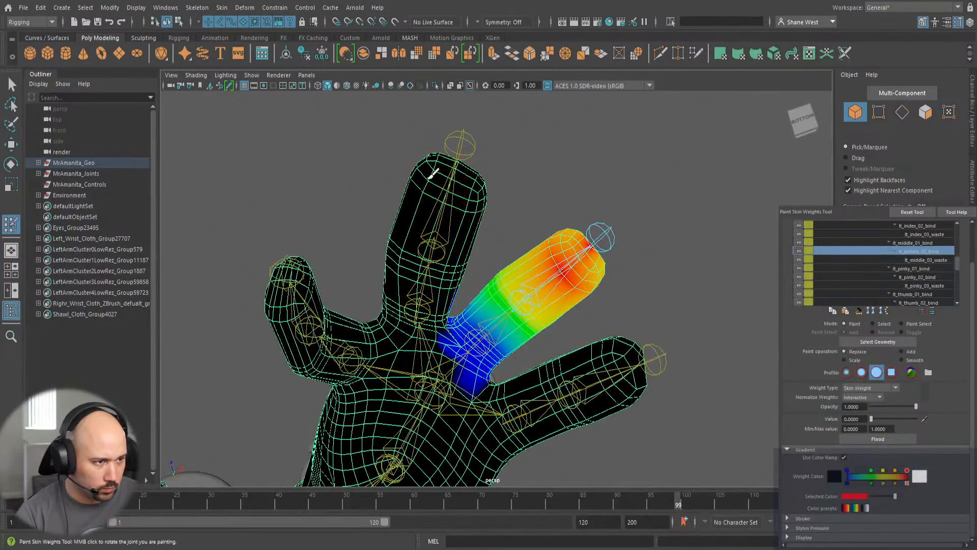
left_click_drag(358, 220, 492, 401, "alt")
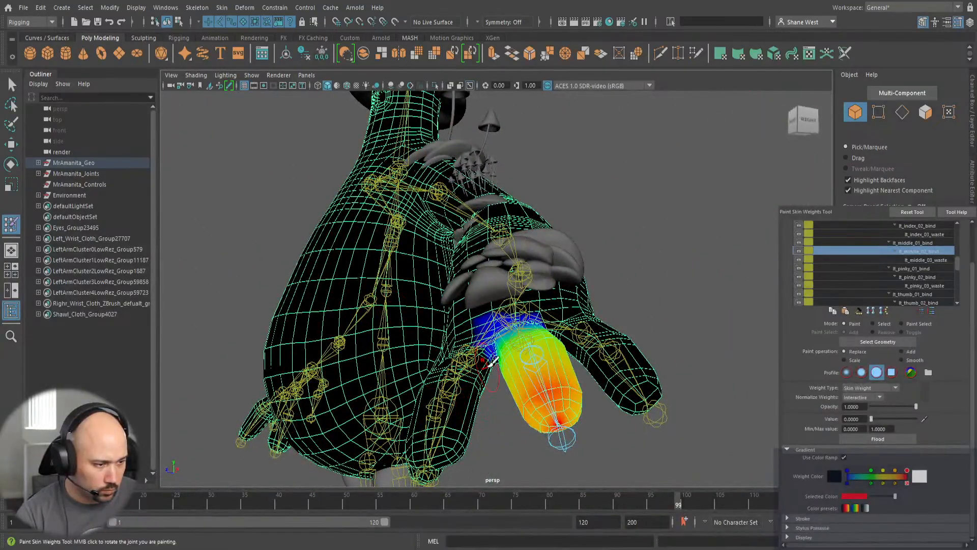
mouse_move(480, 332)
left_mouse_down("alt")
mouse_move(371, 312)
mouse_move(317, 331)
mouse_move(582, 216)
mouse_move(517, 212)
mouse_move(684, 316)
mouse_move(646, 318)
mouse_move(640, 345)
left_mouse_up("alt")
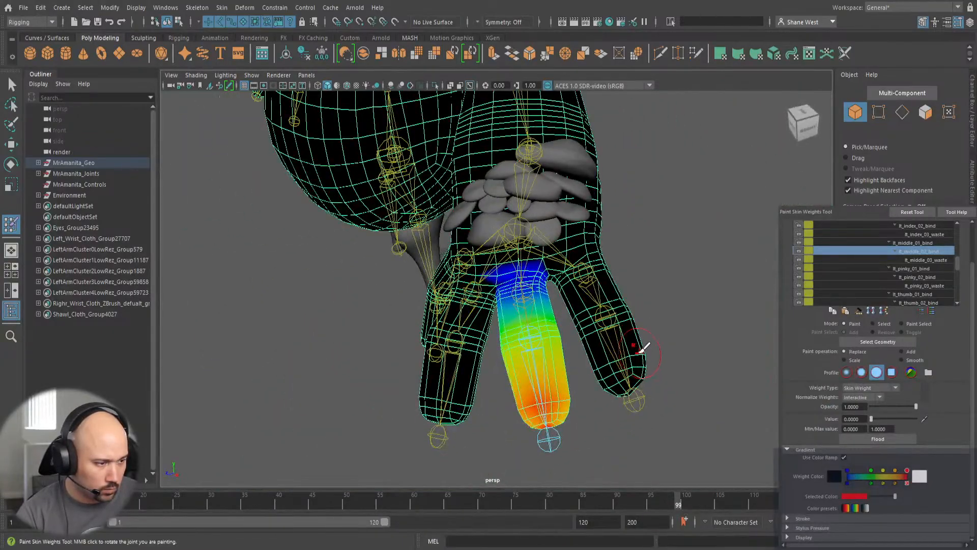
left_click_drag(496, 277, 588, 278)
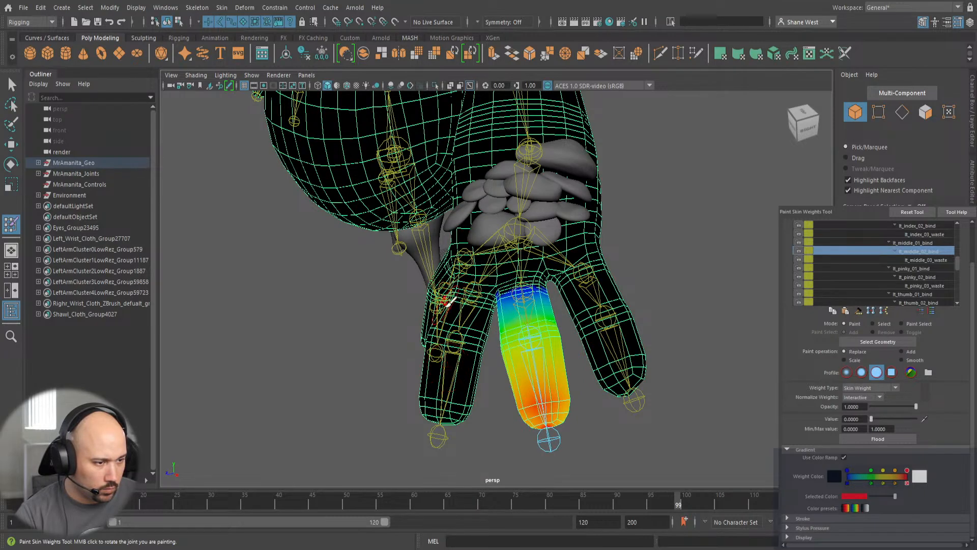
Switch to the lt_index_02_bind influence and erase its weight from the left middle finger and the thumb side of the hand.
right_click_drag(459, 267, 455, 252)
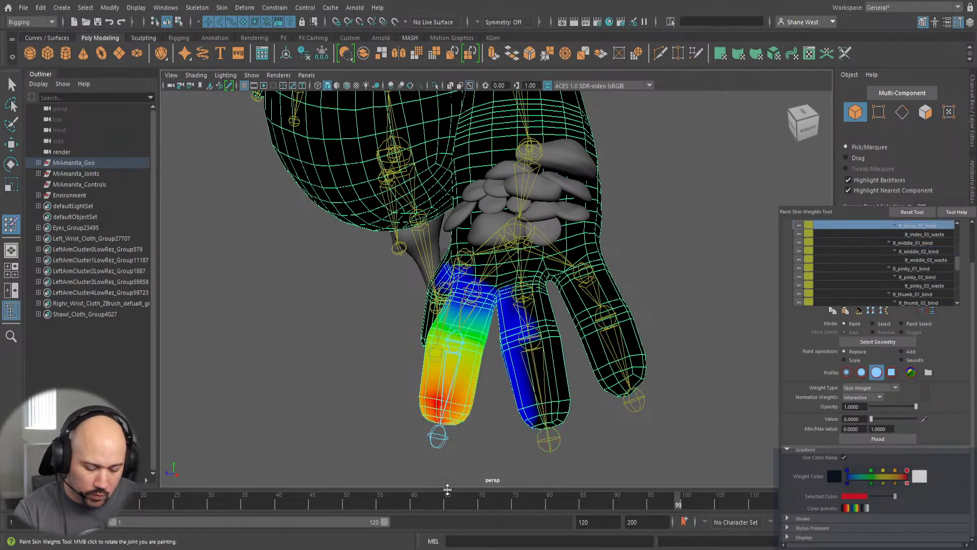
left_click_drag(449, 484, 496, 452, "alt")
mouse_move(542, 410)
left_mouse_down()
mouse_move(522, 353)
mouse_move(487, 344)
left_mouse_up()
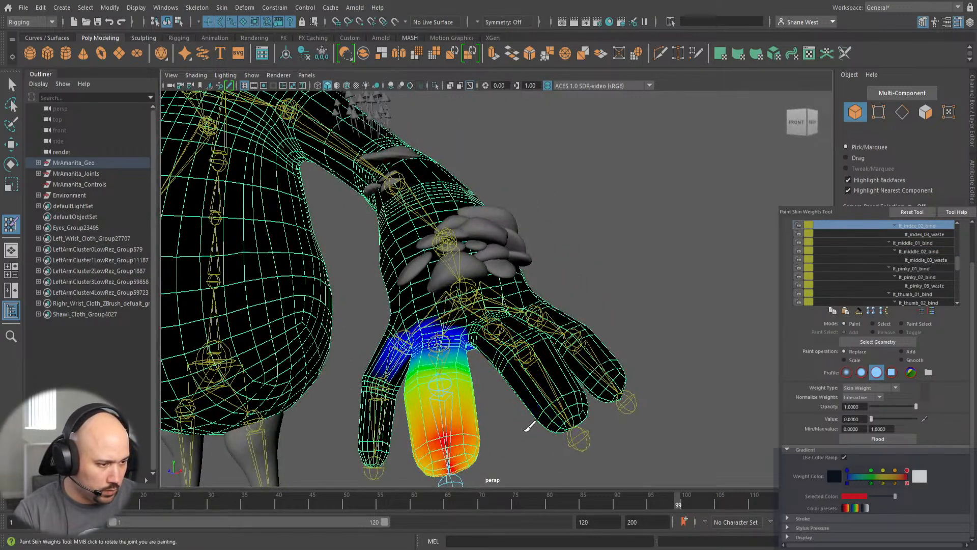
left_click_drag(529, 426, 532, 316, "alt")
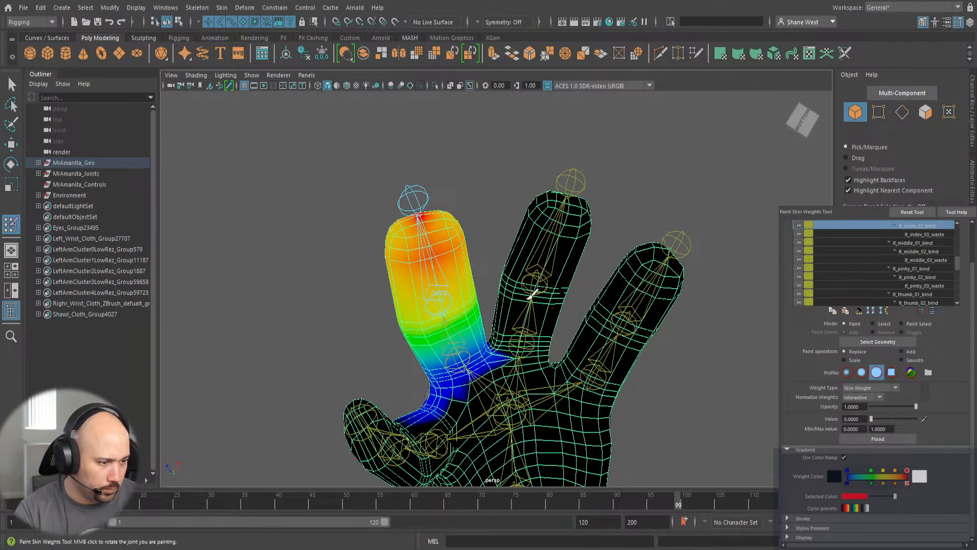
mouse_move(445, 446)
left_mouse_down("alt")
mouse_move(448, 471)
mouse_move(478, 476)
mouse_move(356, 488)
mouse_move(351, 365)
left_mouse_up("alt")
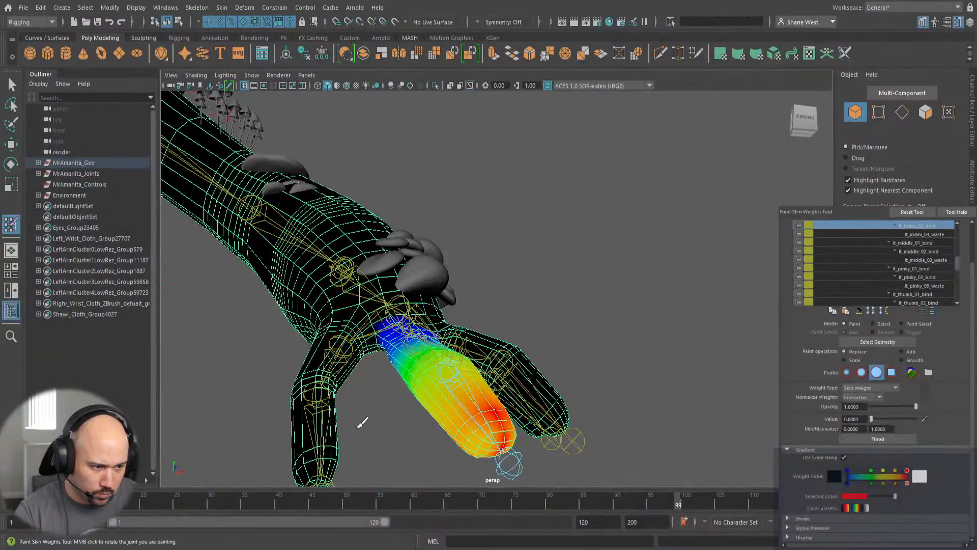
mouse_move(384, 436)
left_mouse_down("alt")
mouse_move(255, 371)
mouse_move(242, 375)
mouse_move(358, 364)
mouse_move(395, 473)
mouse_move(325, 465)
mouse_move(338, 464)
mouse_move(351, 431)
left_mouse_up("alt")
Examine the weights of lt_thumb_02_bind, lt_index_02_bind, lt_middle_02_bind, lt_thumb_01_bind and lt_index_01_bind on the left hand.
right_click_drag(370, 262, 368, 266)
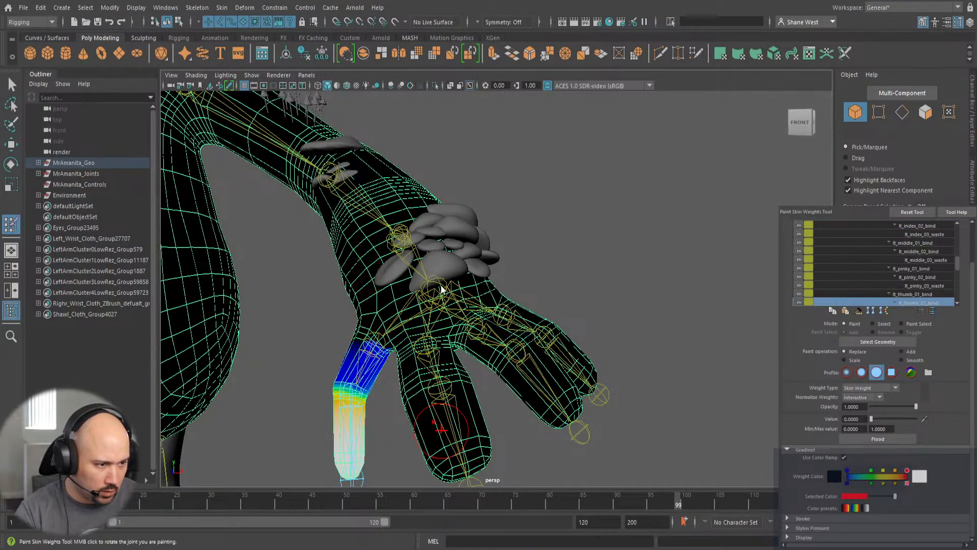
right_click_drag(443, 328, 447, 250)
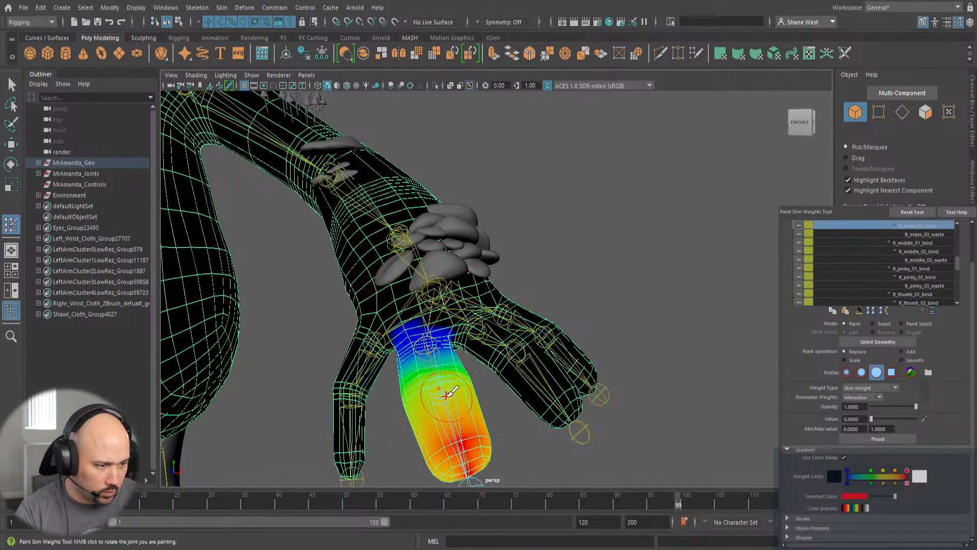
right_click_drag(533, 381, 521, 251)
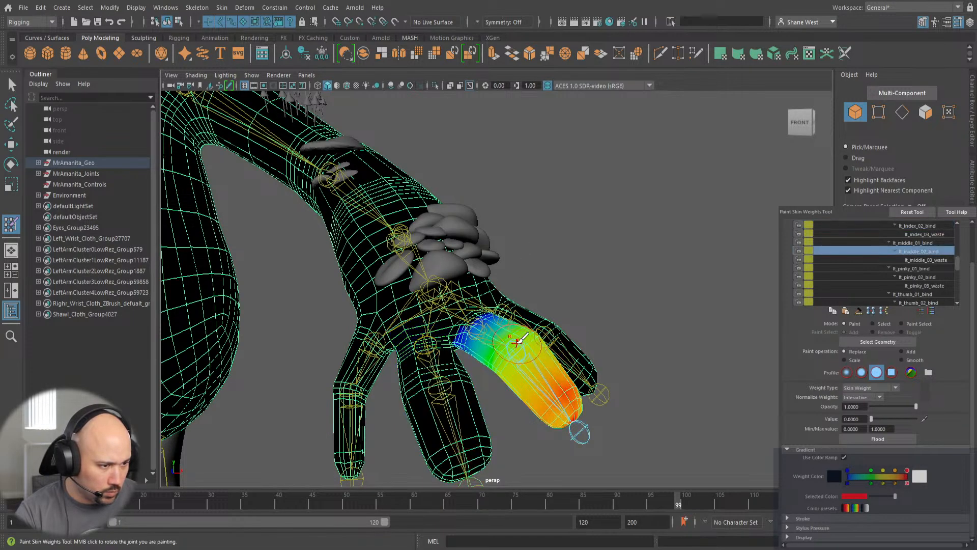
right_click_drag(432, 364, 421, 241)
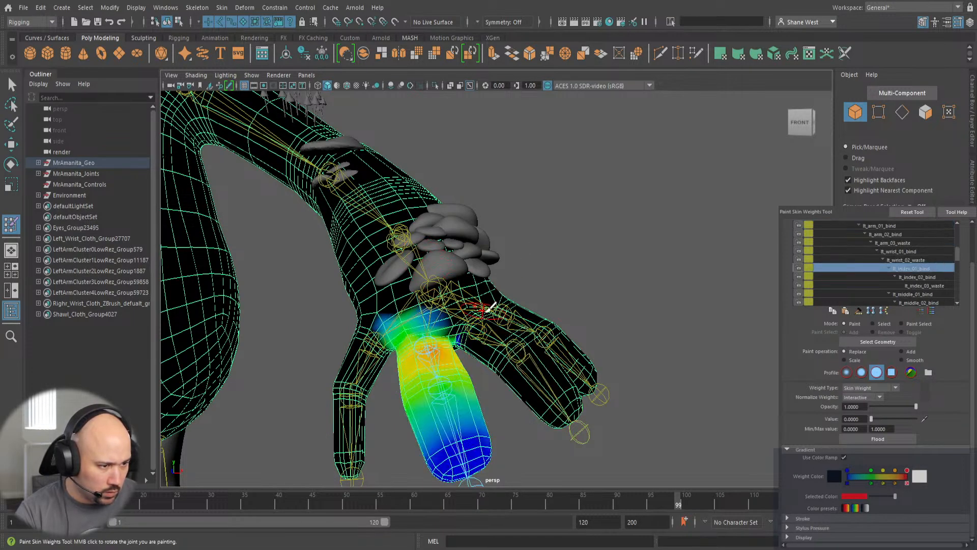
right_click_drag(378, 287, 379, 264)
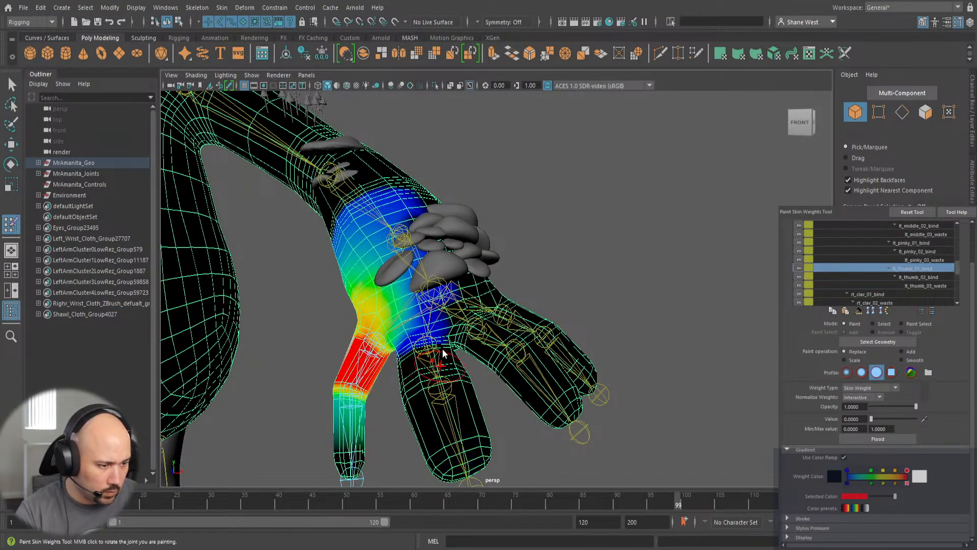
right_click_drag(440, 365, 437, 262)
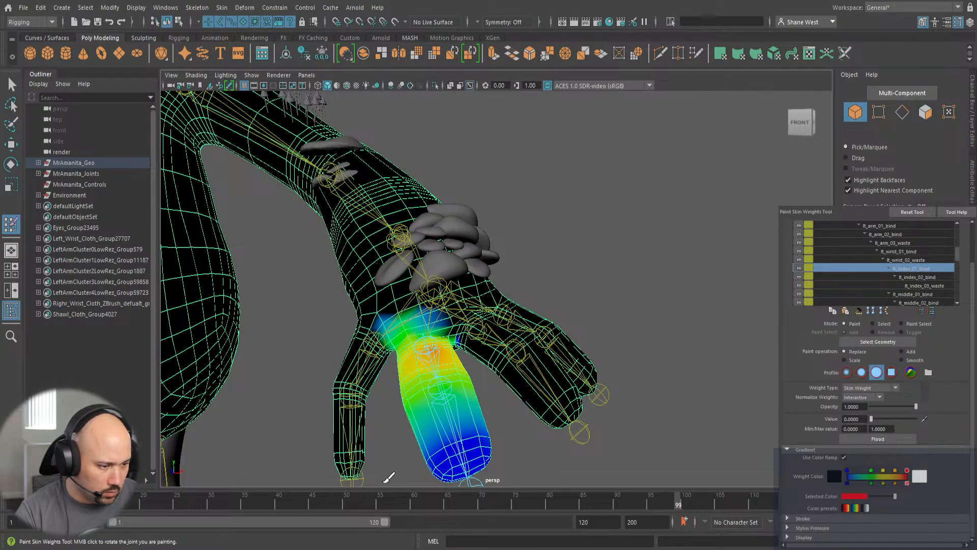
Test-rotate the left index finger's second joint to check its deformation, and undo the rotation.
left_click_drag(395, 479, 496, 448, "alt")
key("q")
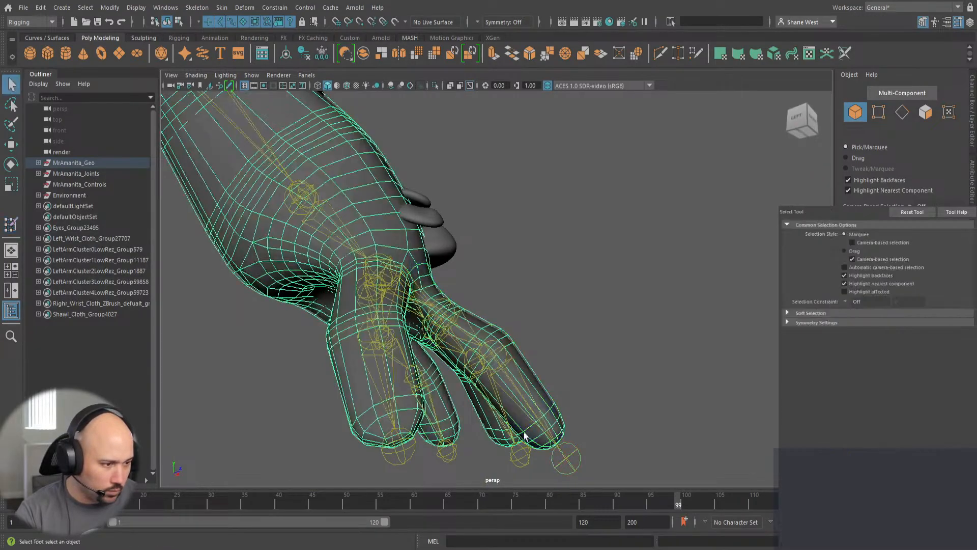
left_click(531, 421)
key("e")
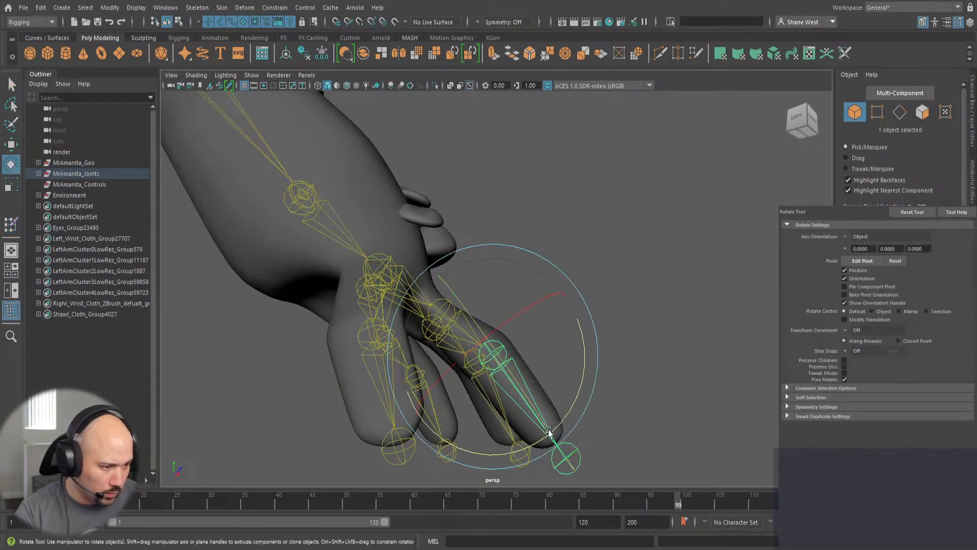
left_click_drag(585, 349, 573, 377)
key("ctrl+z")
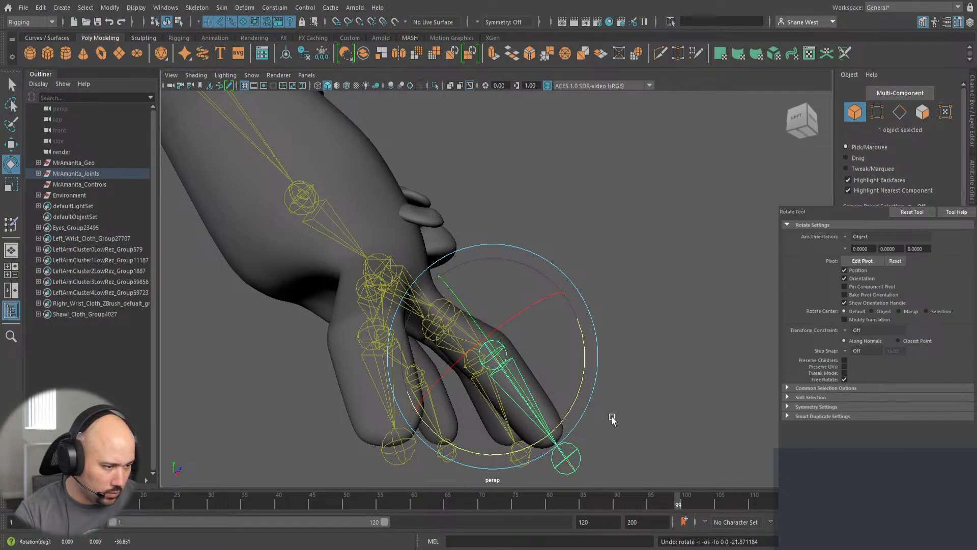
key("q")
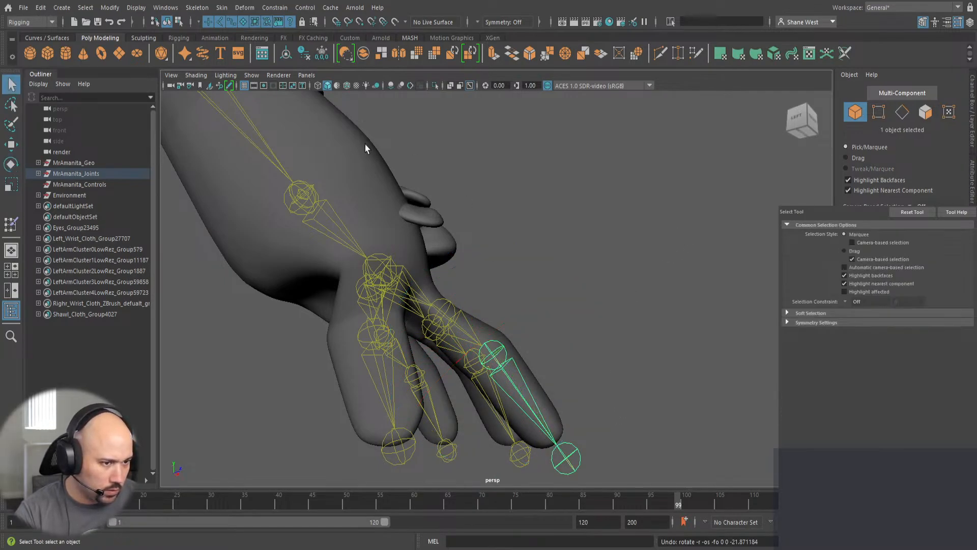
Resume Paint Skin Weights on the body mesh and add lt_index_01_bind weight at value 1 to the back of the left index finger's first segment.
left_click(410, 238)
key("y")
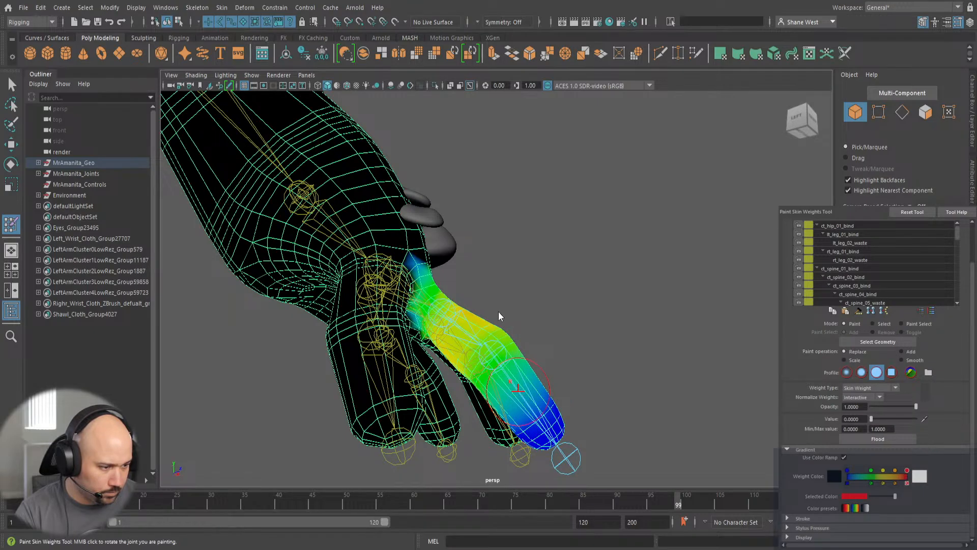
right_click_drag(518, 390, 500, 251)
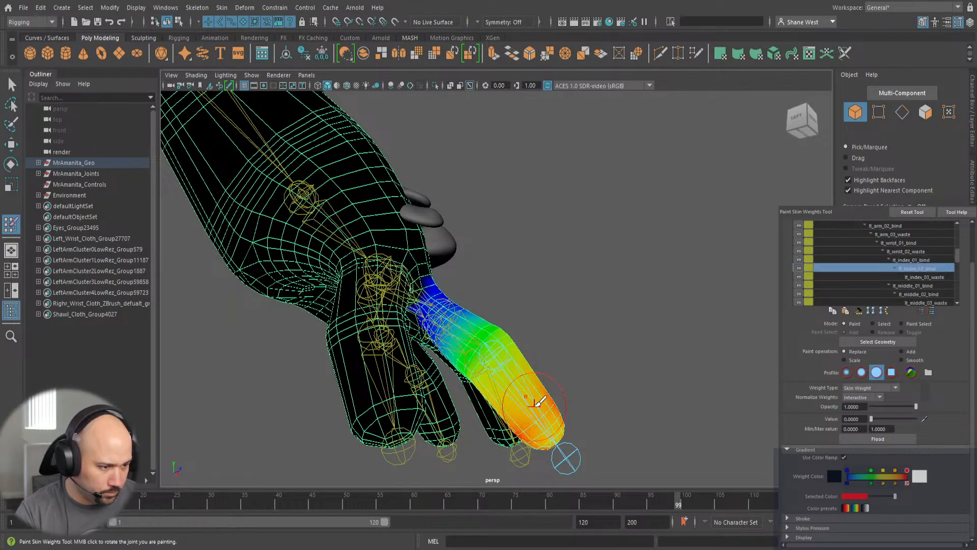
mouse_move(597, 315)
left_mouse_down("alt")
mouse_move(576, 375)
mouse_move(515, 395)
mouse_move(490, 379)
left_mouse_up("alt")
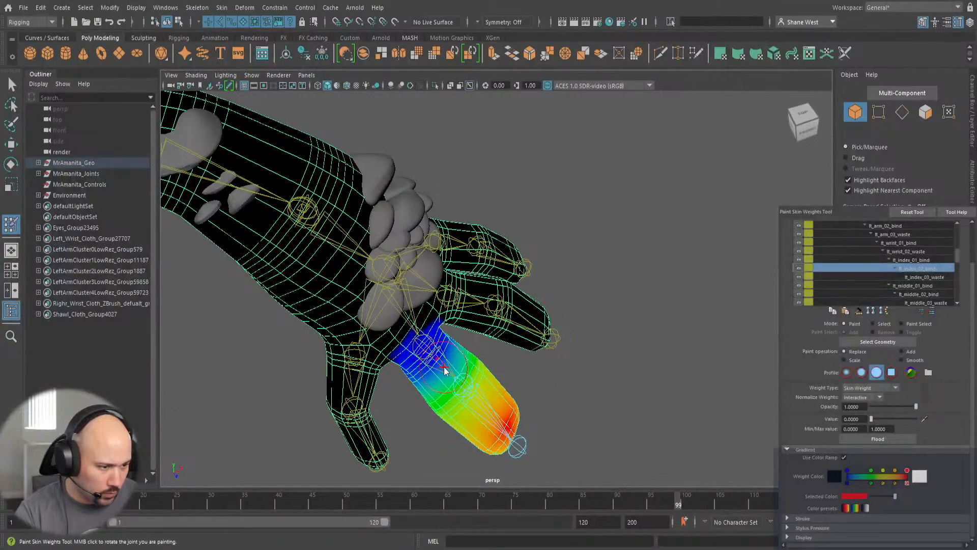
right_click_drag(428, 277, 433, 274)
mouse_move(399, 414)
left_mouse_down("alt")
mouse_move(465, 324)
mouse_move(403, 399)
mouse_move(344, 410)
mouse_move(451, 332)
left_mouse_up("alt")
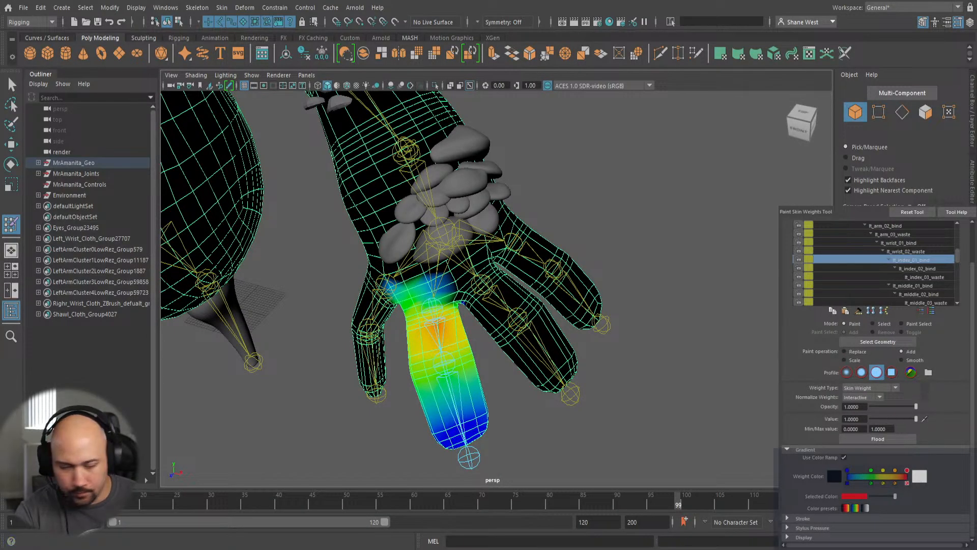
mouse_move(453, 341)
left_mouse_down()
mouse_move(421, 338)
mouse_move(457, 334)
left_mouse_up()
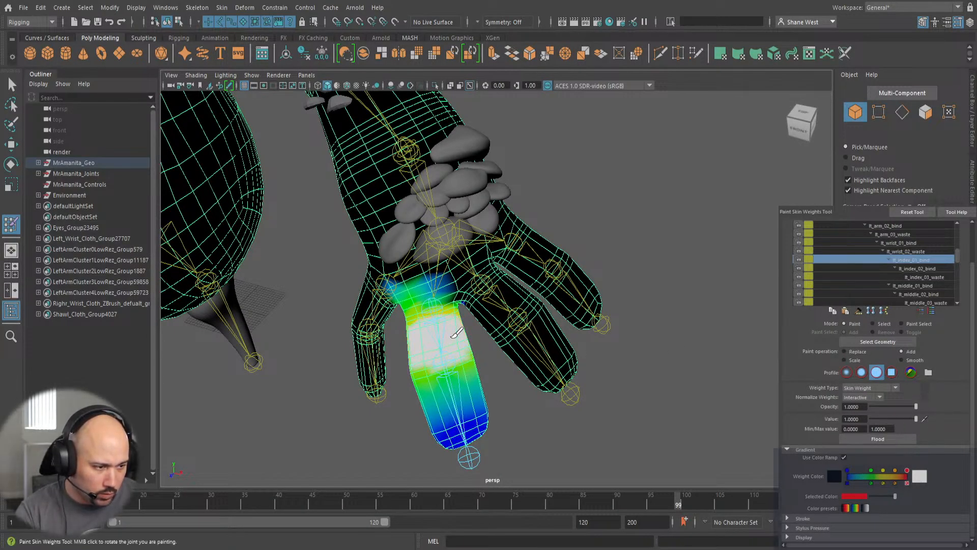
Extend full lt_index_01_bind weight around the palm side and sides of the index finger's first segment, down to its second knuckle.
mouse_move(416, 380)
left_mouse_down("alt")
mouse_move(544, 343)
mouse_move(621, 295)
mouse_move(641, 299)
left_mouse_up("alt")
mouse_move(591, 344)
left_mouse_down()
mouse_move(543, 351)
mouse_move(545, 328)
left_mouse_up()
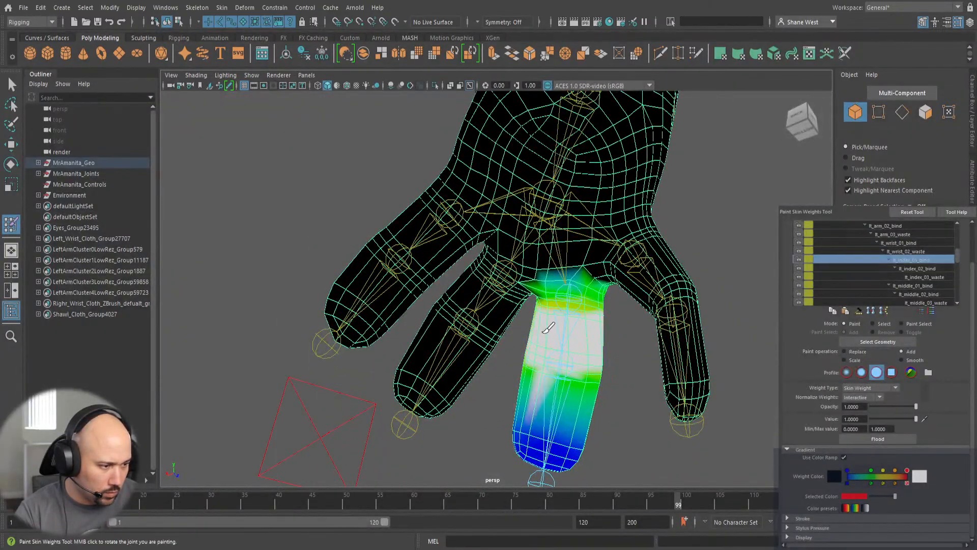
mouse_move(594, 366)
left_mouse_down("alt")
mouse_move(485, 361)
mouse_move(350, 408)
left_mouse_up("alt")
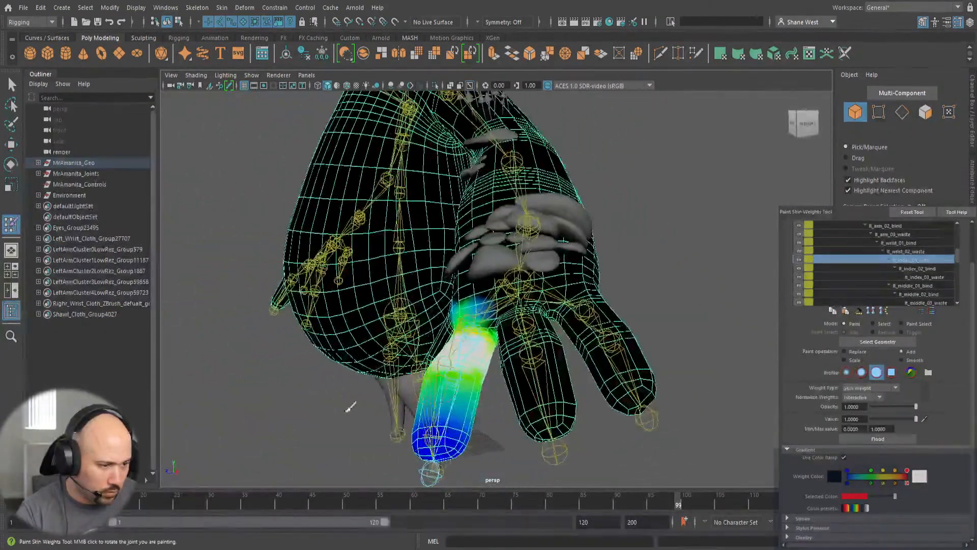
mouse_move(479, 356)
left_mouse_down()
mouse_move(485, 348)
mouse_move(572, 353)
mouse_move(669, 321)
mouse_move(545, 379)
left_mouse_up()
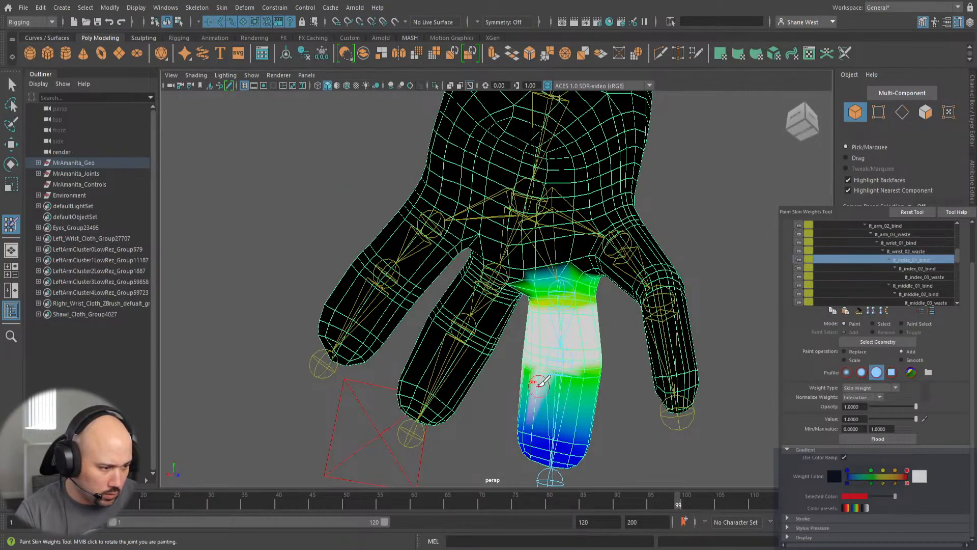
mouse_move(539, 382)
left_mouse_down()
mouse_move(535, 402)
mouse_move(598, 381)
mouse_move(556, 368)
left_mouse_up()
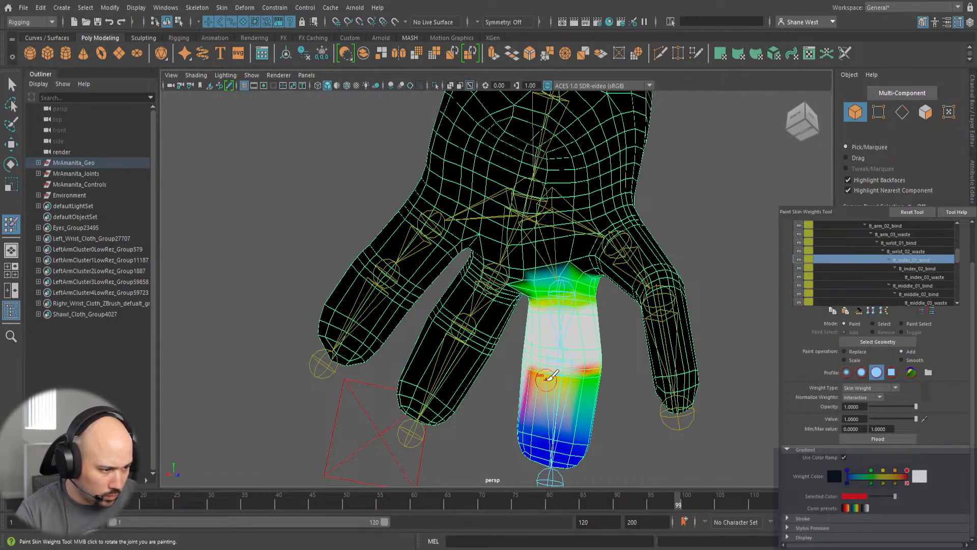
left_click_drag(544, 400, 641, 398, "alt")
left_click_drag(716, 425, 698, 422, "alt")
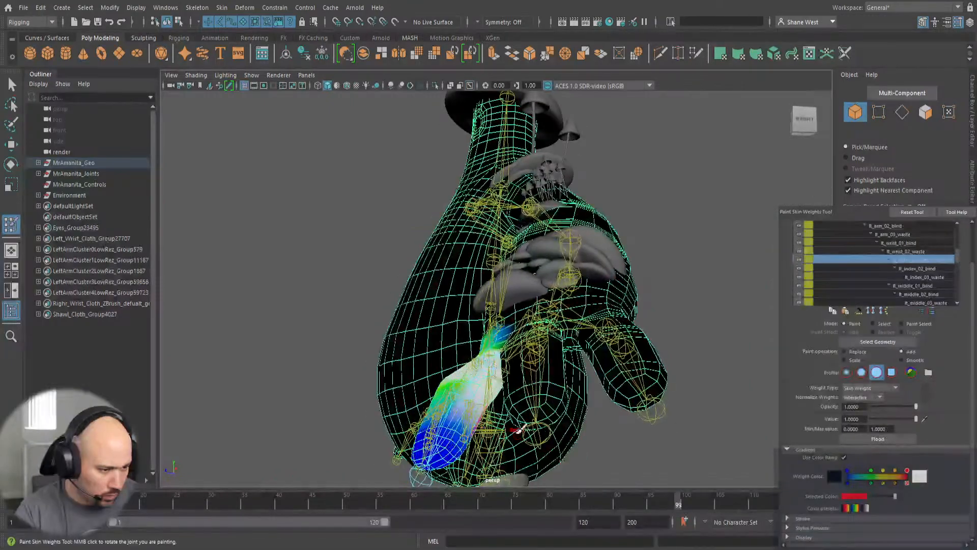
mouse_move(486, 405)
left_mouse_down()
mouse_move(500, 396)
mouse_move(530, 422)
left_mouse_up()
mouse_move(467, 375)
left_mouse_down()
mouse_move(412, 398)
mouse_move(413, 388)
mouse_move(416, 399)
mouse_move(430, 390)
mouse_move(421, 393)
left_mouse_up()
left_click_drag(387, 426, 471, 390, "alt")
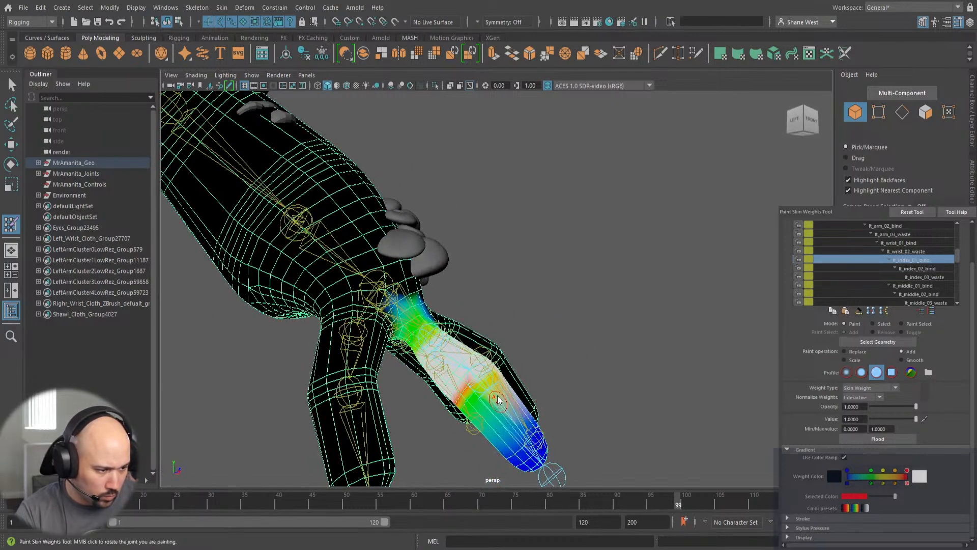
Switch to lt_index_02_bind and add weight at value 1 around the left index fingertip, front and palm side.
right_click_drag(498, 401, 495, 265)
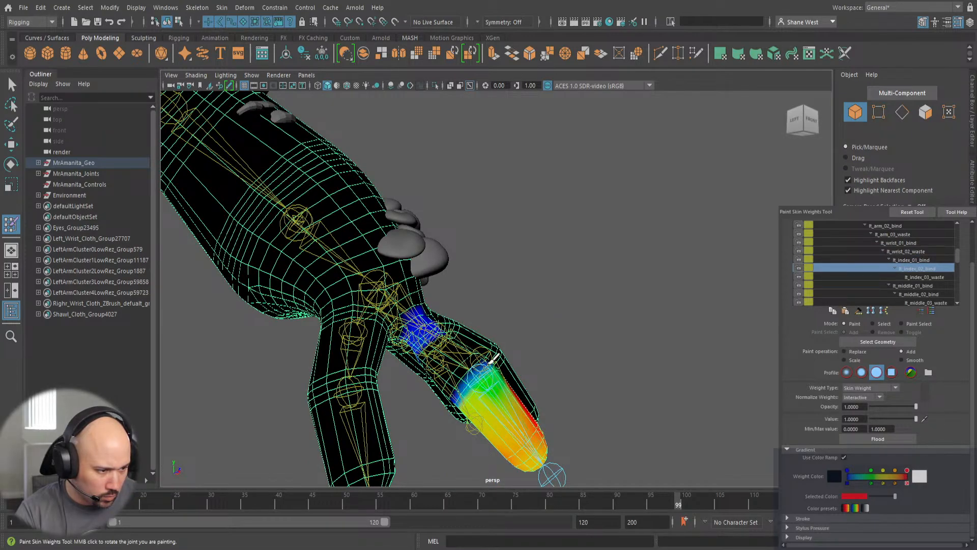
mouse_move(433, 412)
left_mouse_down("alt")
mouse_move(371, 451)
mouse_move(441, 388)
mouse_move(432, 383)
left_mouse_up("alt")
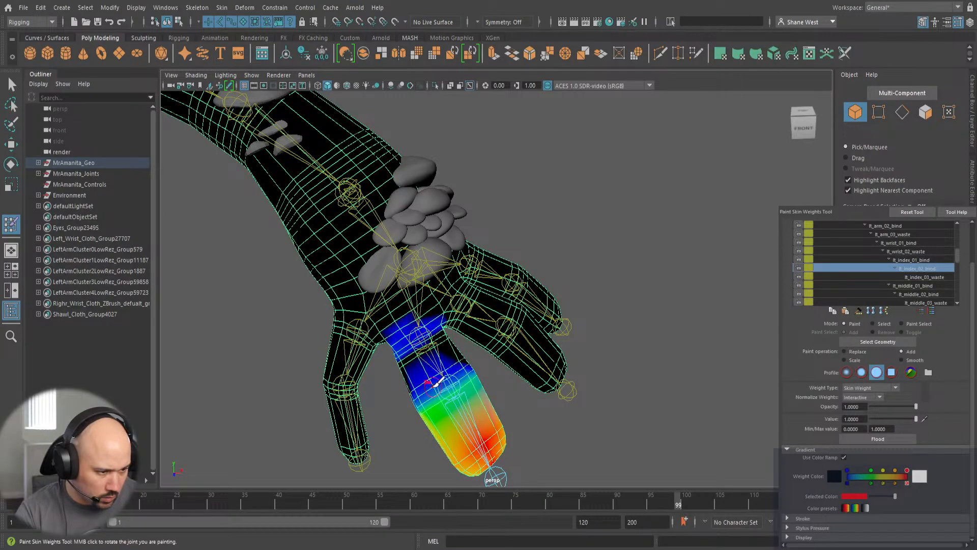
mouse_move(402, 415)
left_mouse_down("alt")
mouse_move(519, 367)
mouse_move(560, 286)
mouse_move(591, 314)
mouse_move(572, 298)
mouse_move(557, 315)
mouse_move(547, 304)
mouse_move(560, 312)
mouse_move(519, 321)
mouse_move(542, 329)
mouse_move(550, 356)
mouse_move(532, 377)
mouse_move(294, 324)
mouse_move(498, 373)
mouse_move(573, 403)
left_mouse_up("alt")
scroll(550, 357, "up", 3)
mouse_move(455, 396)
left_mouse_down("alt")
mouse_move(360, 349)
mouse_move(484, 387)
mouse_move(483, 403)
left_mouse_up("alt")
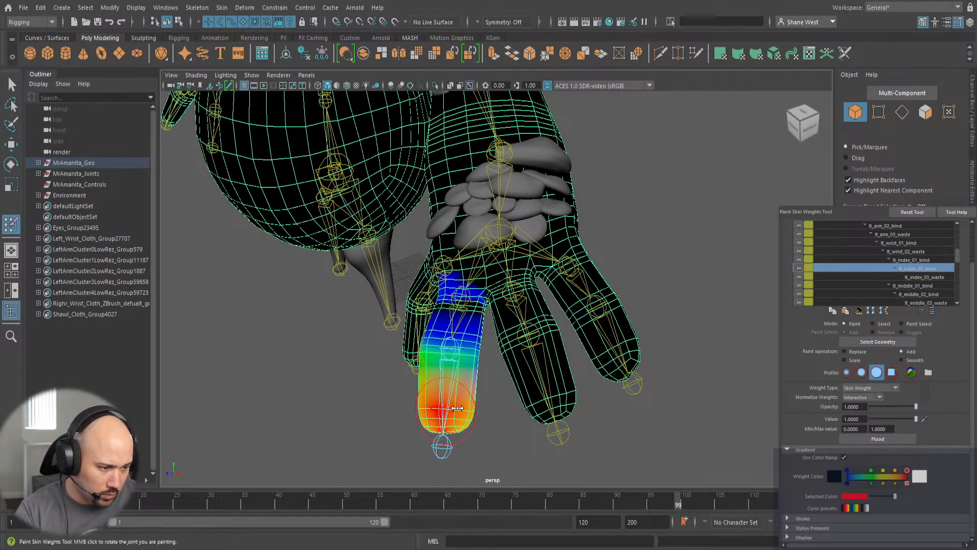
left_click_drag(446, 410, 458, 415)
mouse_move(359, 463)
left_mouse_down("alt")
mouse_move(238, 403)
mouse_move(306, 423)
left_mouse_up("alt")
left_click_drag(510, 441, 559, 474)
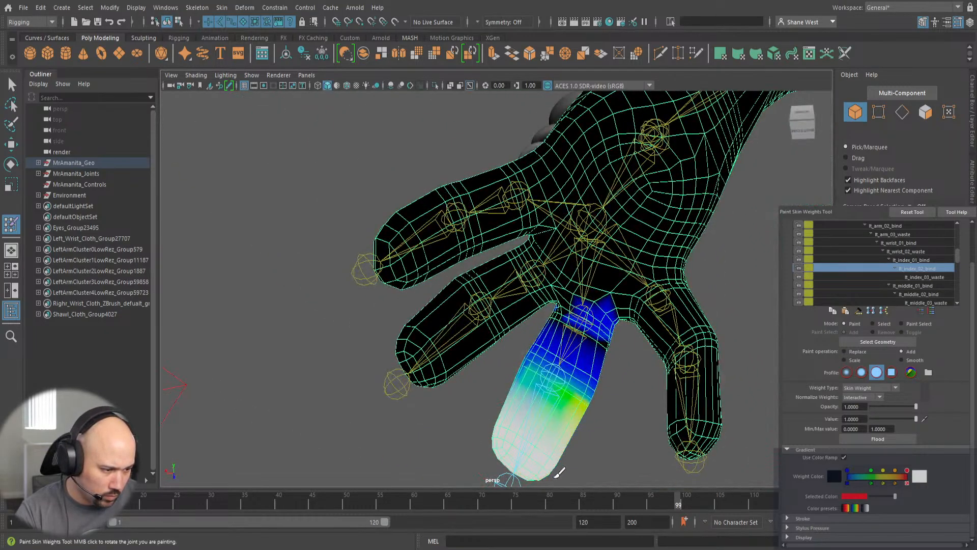
Extend full lt_index_02_bind weight from the fingertip up to the index finger's second knuckle on all sides.
left_click_drag(456, 425, 732, 439, "alt")
mouse_move(543, 433)
left_mouse_down("alt")
mouse_move(506, 427)
mouse_move(471, 455)
mouse_move(440, 434)
left_mouse_up("alt")
key("b")
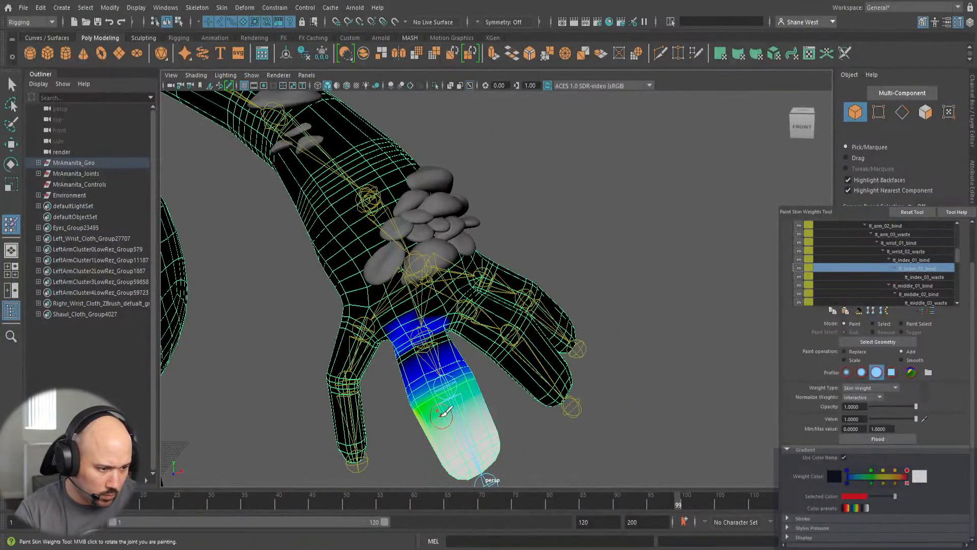
mouse_move(430, 387)
left_mouse_down()
mouse_move(415, 407)
mouse_move(473, 375)
left_mouse_up()
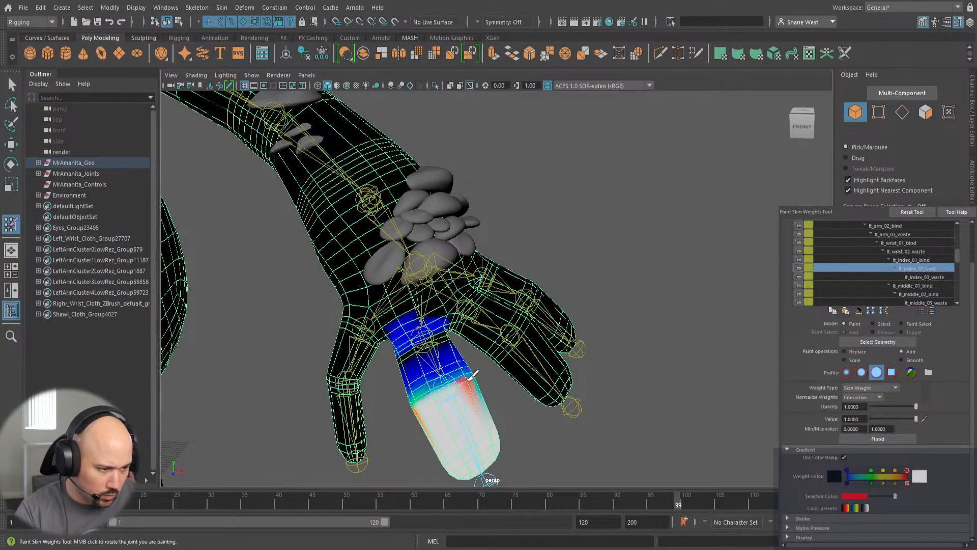
mouse_move(437, 415)
left_mouse_down("alt")
mouse_move(458, 387)
mouse_move(550, 351)
mouse_move(560, 320)
left_mouse_up("alt")
mouse_move(547, 259)
left_mouse_down()
mouse_move(519, 276)
mouse_move(491, 317)
left_mouse_up()
Switch to lt_index_01_bind and lightly add weight at value 0.0194 just beyond the second knuckle, undoing the stray stroke on the middle finger.
right_click_drag(499, 264, 488, 230)
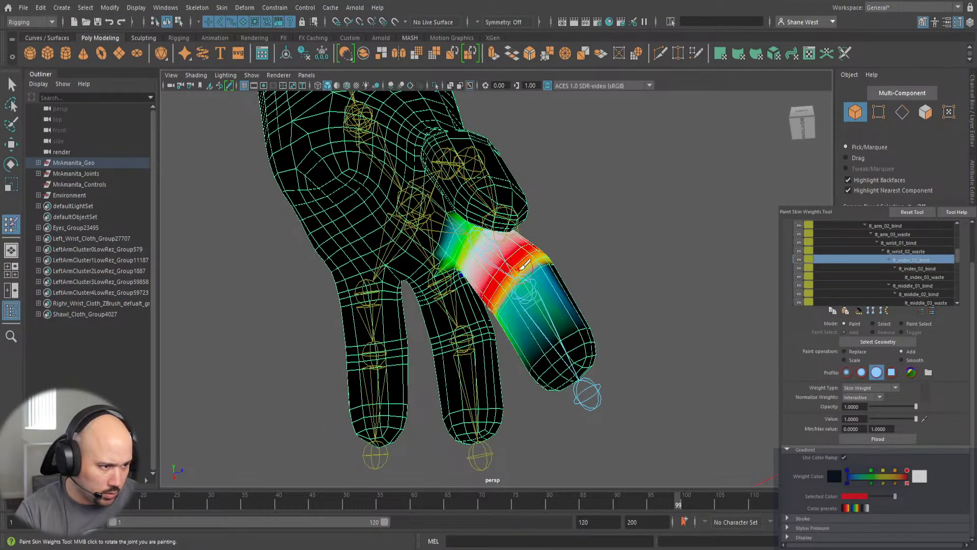
left_click_drag(577, 299, 437, 389, "alt")
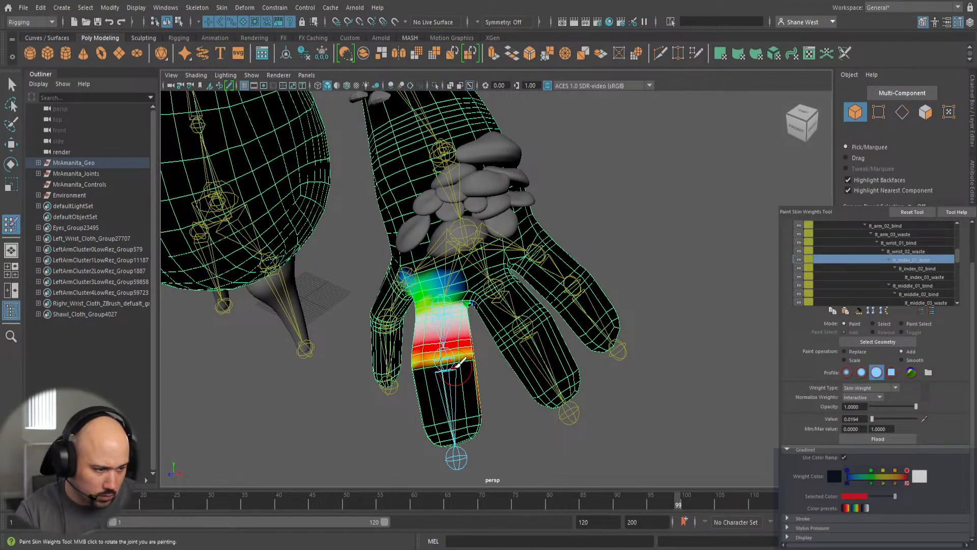
left_click_drag(424, 371, 476, 364)
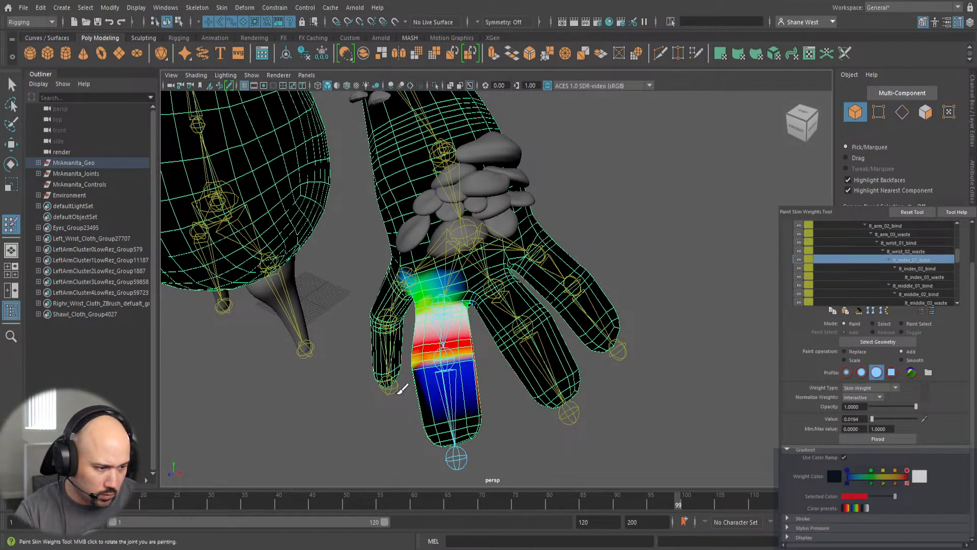
left_click_drag(395, 415, 542, 338, "alt")
left_click_drag(483, 315, 493, 357)
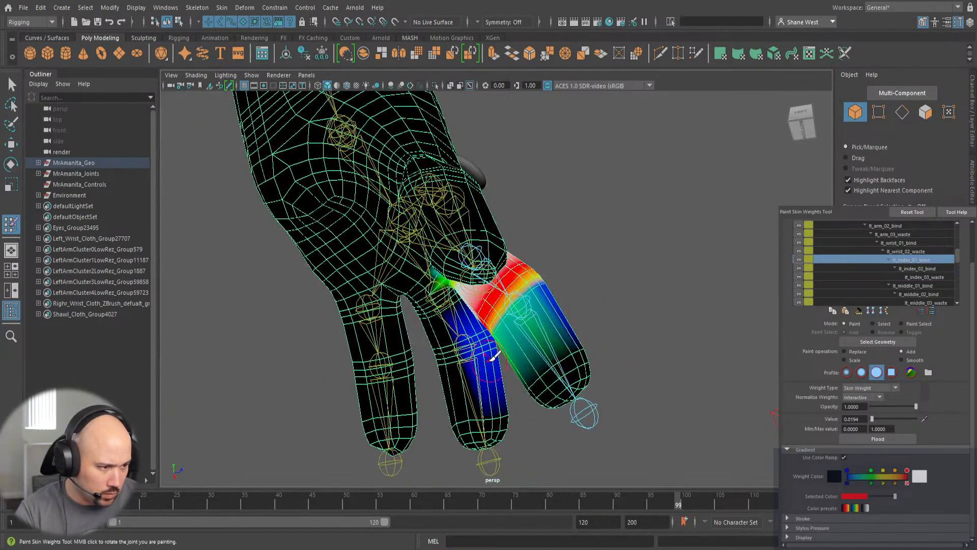
key("ctrl+z")
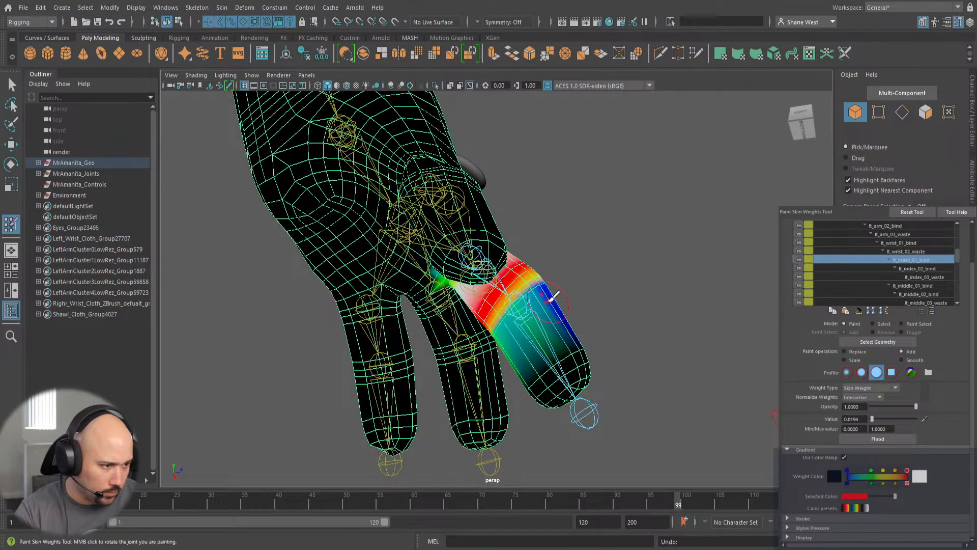
Blend lt_index_01_bind weight on the palm side beyond the second knuckle, and compare it with the lt_index_02_bind influence.
mouse_move(558, 321)
left_mouse_down("alt")
mouse_move(469, 373)
mouse_move(430, 409)
mouse_move(443, 362)
mouse_move(448, 407)
mouse_move(479, 364)
mouse_move(415, 385)
mouse_move(338, 382)
mouse_move(180, 338)
left_mouse_up("alt")
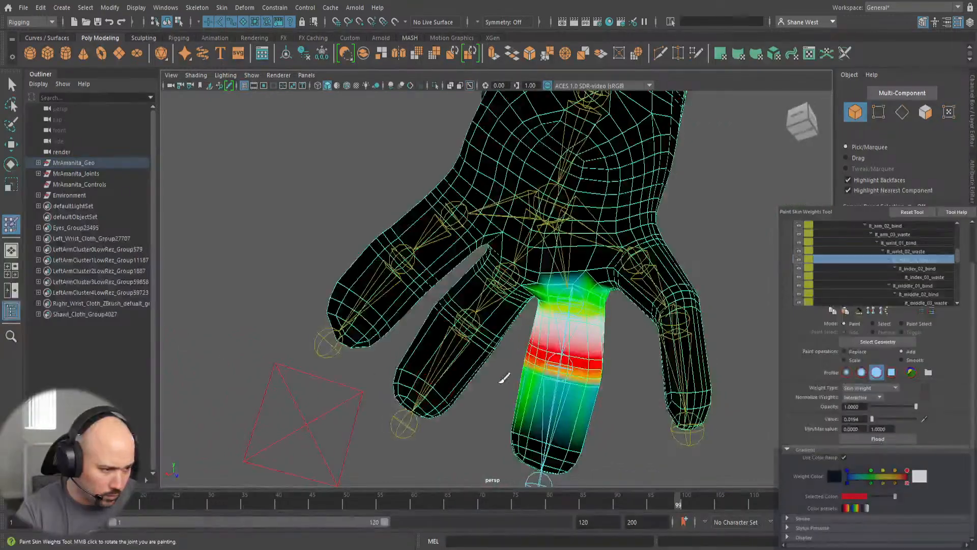
left_click_drag(549, 385, 557, 375, "shift")
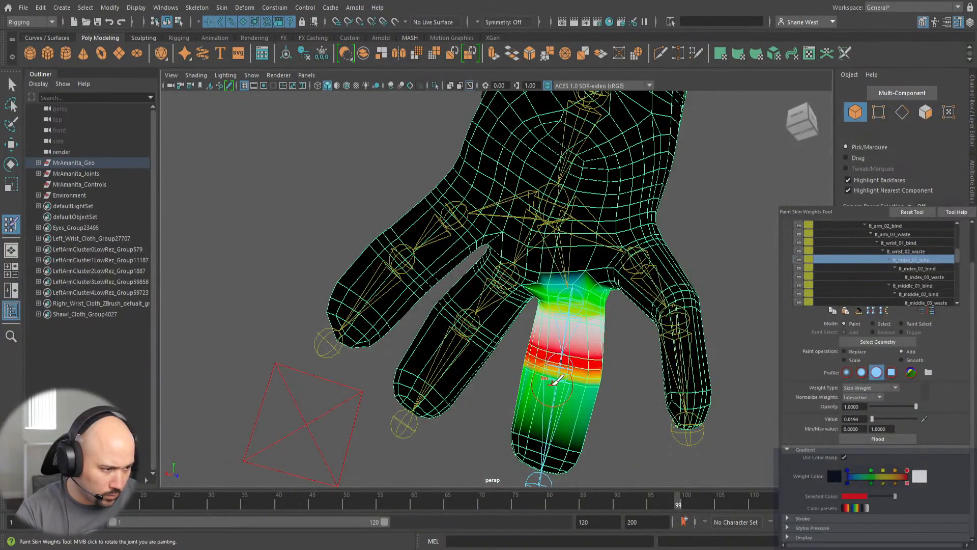
mouse_move(503, 399)
left_mouse_down("alt")
mouse_move(328, 425)
mouse_move(408, 443)
left_mouse_up("alt")
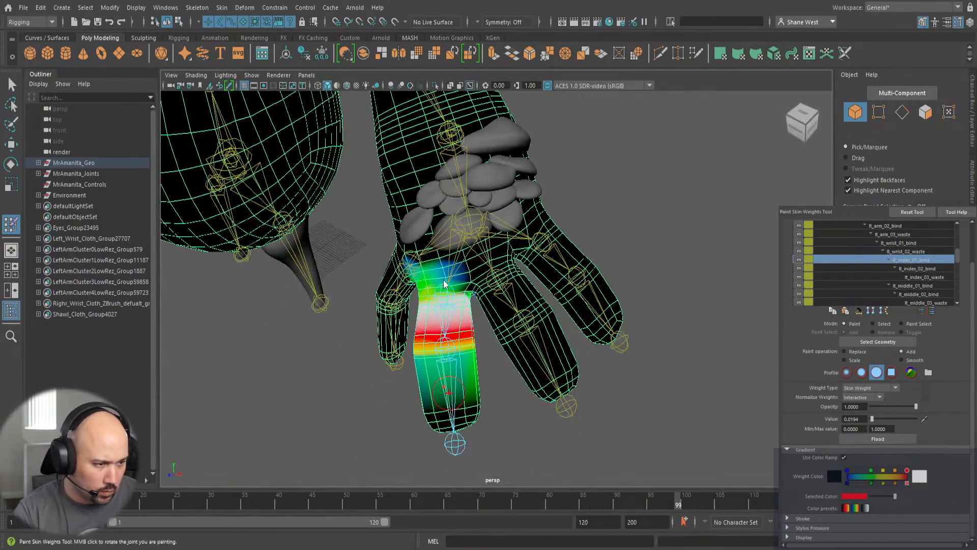
right_click_drag(443, 280, 450, 262)
mouse_move(364, 427)
left_mouse_down("alt")
mouse_move(417, 438)
mouse_move(362, 423)
mouse_move(376, 407)
left_mouse_up("alt")
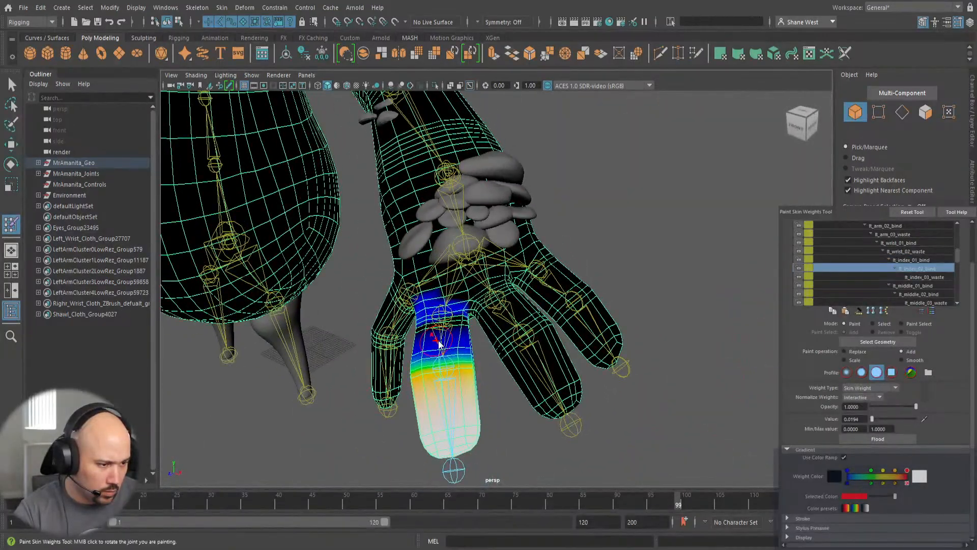
right_click_drag(436, 275, 435, 258)
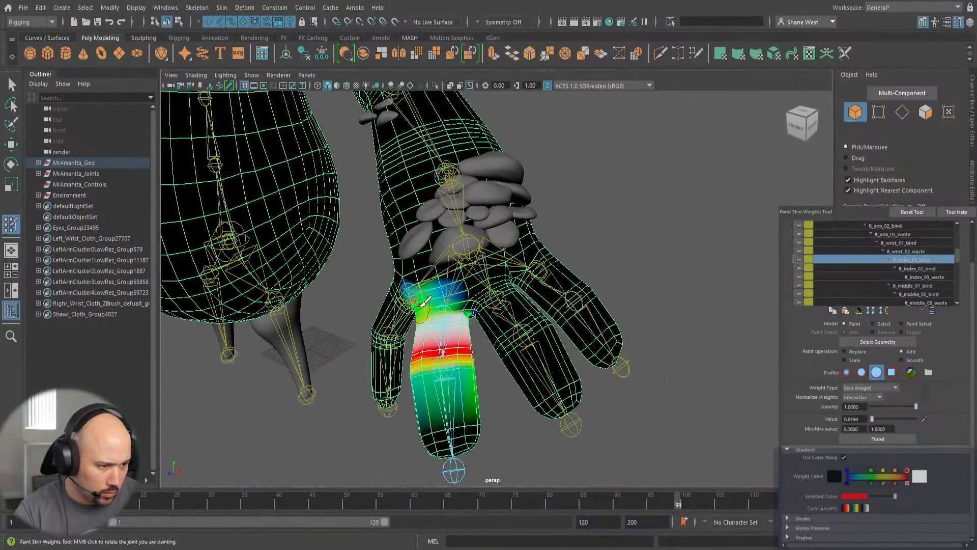
mouse_move(427, 302)
left_mouse_down()
mouse_move(570, 275)
mouse_move(591, 300)
mouse_move(537, 302)
mouse_move(603, 295)
mouse_move(547, 295)
mouse_move(579, 350)
mouse_move(460, 321)
mouse_move(394, 351)
left_mouse_up()
right_click_drag(391, 321, 682, 347, "alt")
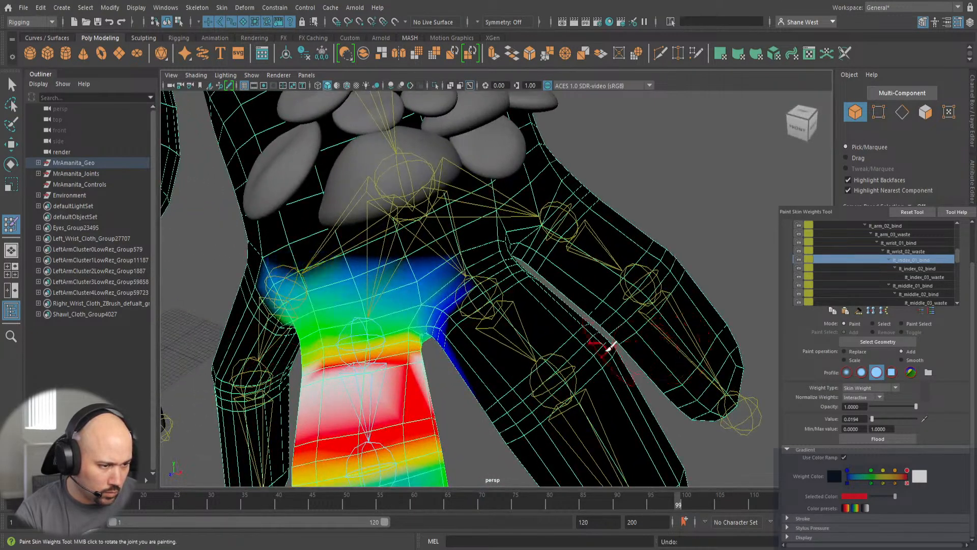
key("ctrl+z")
mouse_move(415, 336)
left_mouse_down()
mouse_move(433, 298)
mouse_move(464, 284)
mouse_move(405, 291)
left_mouse_up()
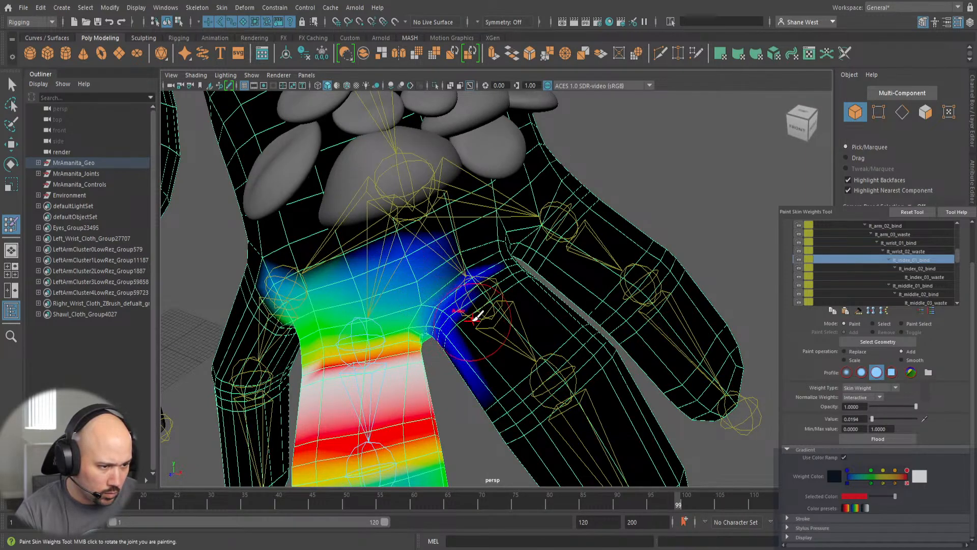
key("ctrl+z")
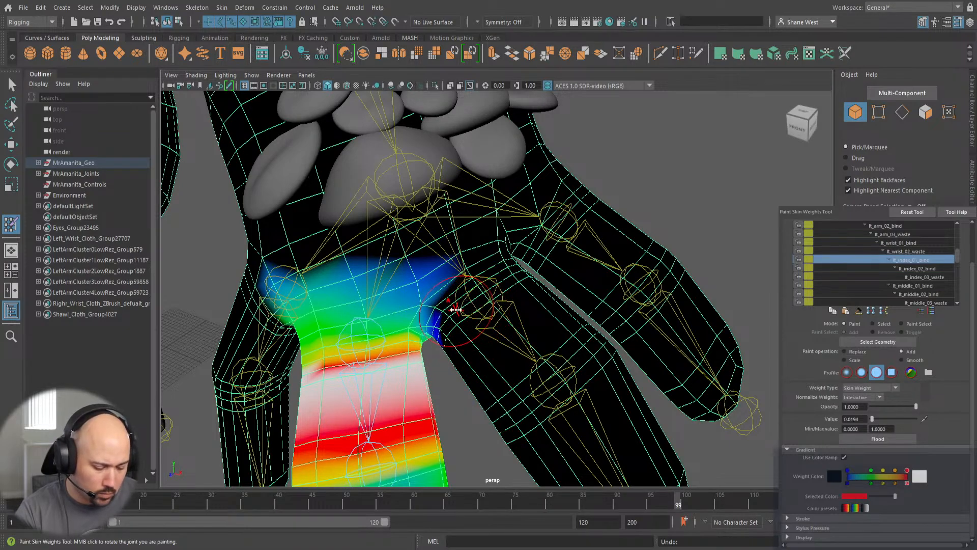
Resize the brush and add light lt_index_01_bind weight at value 0.0194 across the back of the hand and palm behind the index knuckle.
left_click_drag(456, 310, 446, 313)
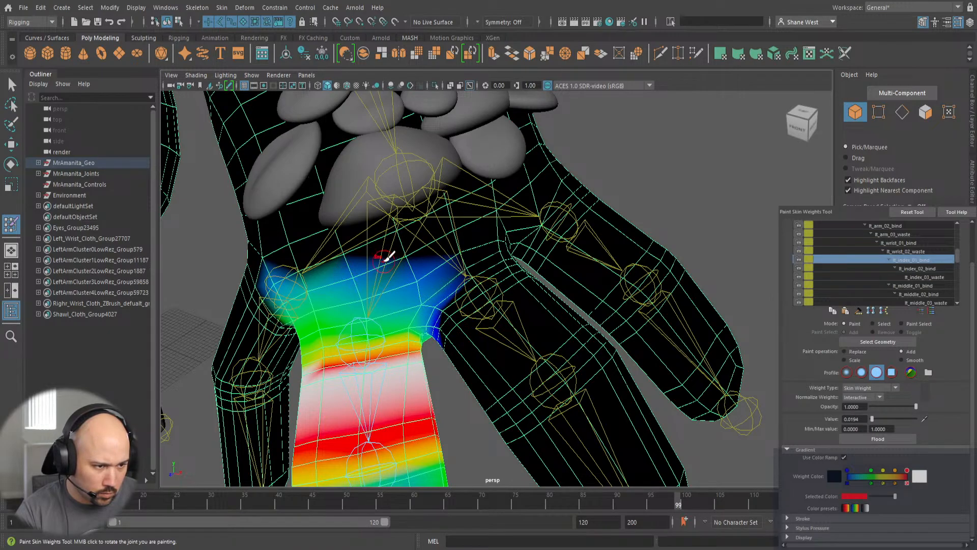
mouse_move(385, 257)
left_mouse_down()
mouse_move(338, 250)
mouse_move(427, 246)
mouse_move(414, 242)
left_mouse_up()
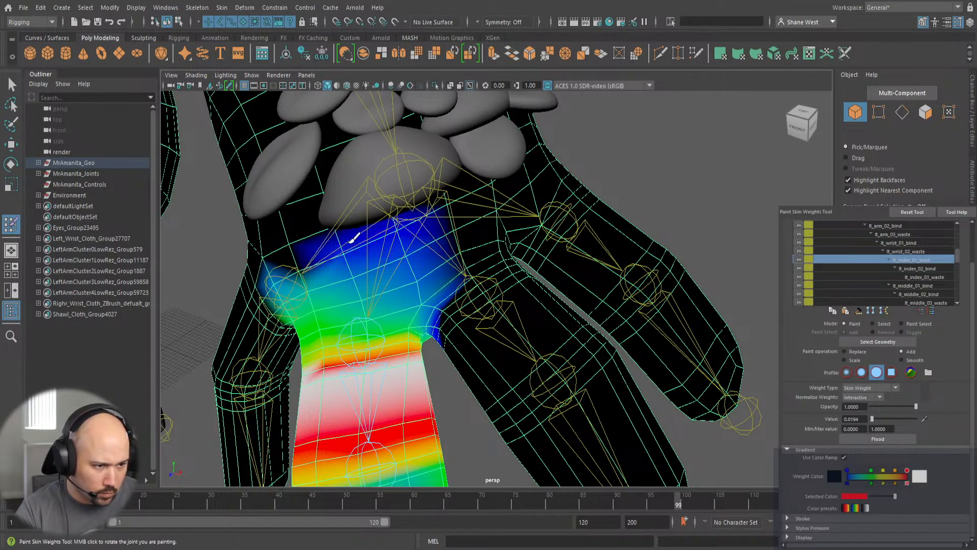
left_click_drag(353, 238, 331, 255)
mouse_move(334, 322)
left_mouse_down("alt")
mouse_move(392, 277)
mouse_move(574, 190)
mouse_move(545, 283)
mouse_move(480, 343)
mouse_move(465, 322)
left_mouse_up("alt")
mouse_move(421, 169)
left_mouse_down()
mouse_move(422, 149)
mouse_move(439, 251)
left_mouse_up()
left_click_drag(457, 289, 483, 224, "alt")
mouse_move(439, 258)
left_mouse_down()
mouse_move(471, 270)
mouse_move(515, 323)
mouse_move(560, 284)
mouse_move(544, 326)
mouse_move(598, 296)
left_mouse_up()
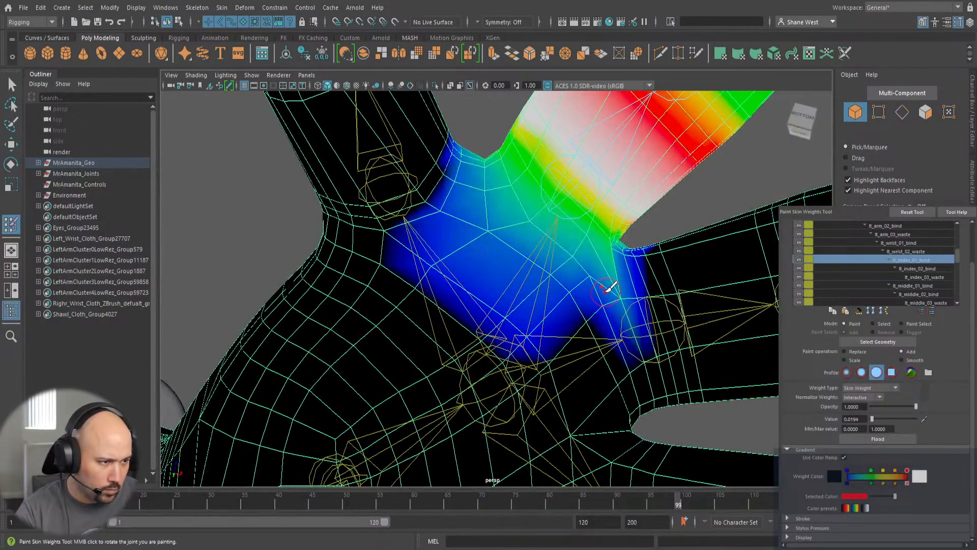
Leave weight painting, select both left index finger joints, and curl the finger inward, bringing lt_index_02_bind to about -79° in Z.
right_click_drag(723, 219, 336, 255, "alt")
mouse_move(429, 216)
left_mouse_down("alt")
mouse_move(368, 277)
mouse_move(633, 340)
mouse_move(446, 322)
mouse_move(451, 315)
left_mouse_up("alt")
key("q")
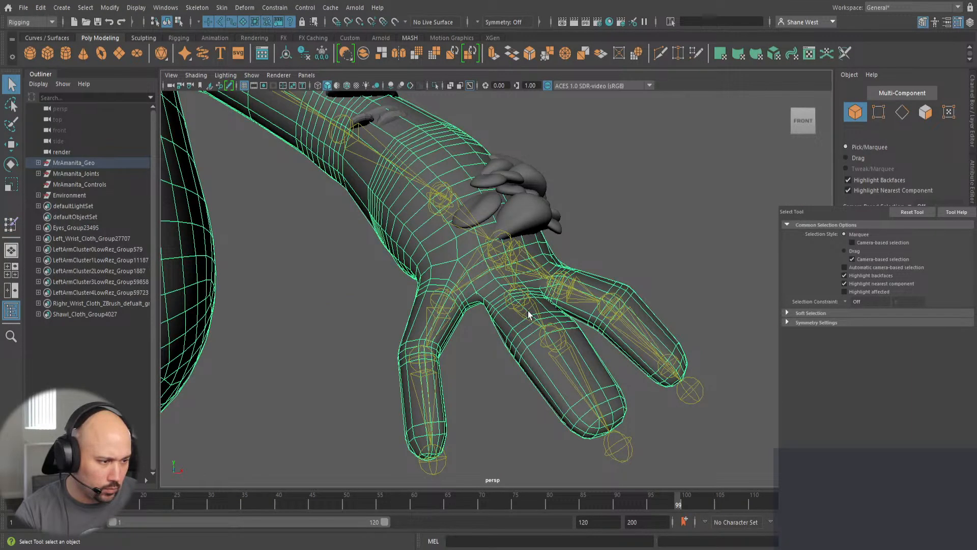
left_click_drag(531, 326, 575, 311)
key("e")
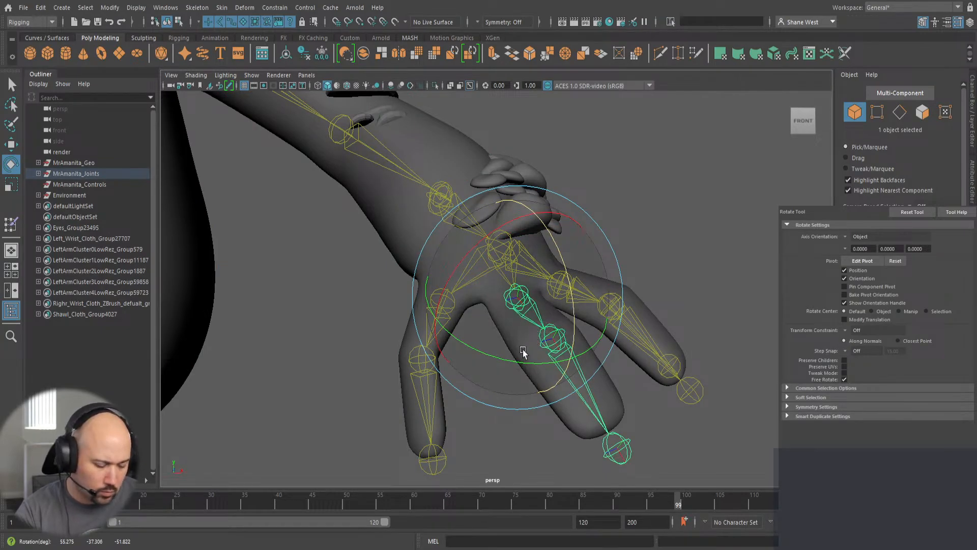
left_click(393, 421)
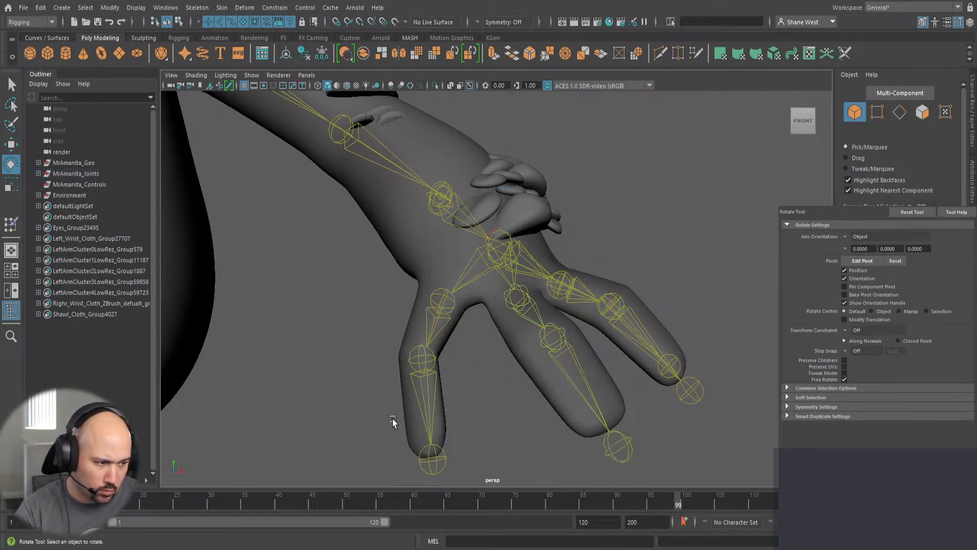
left_click(541, 319)
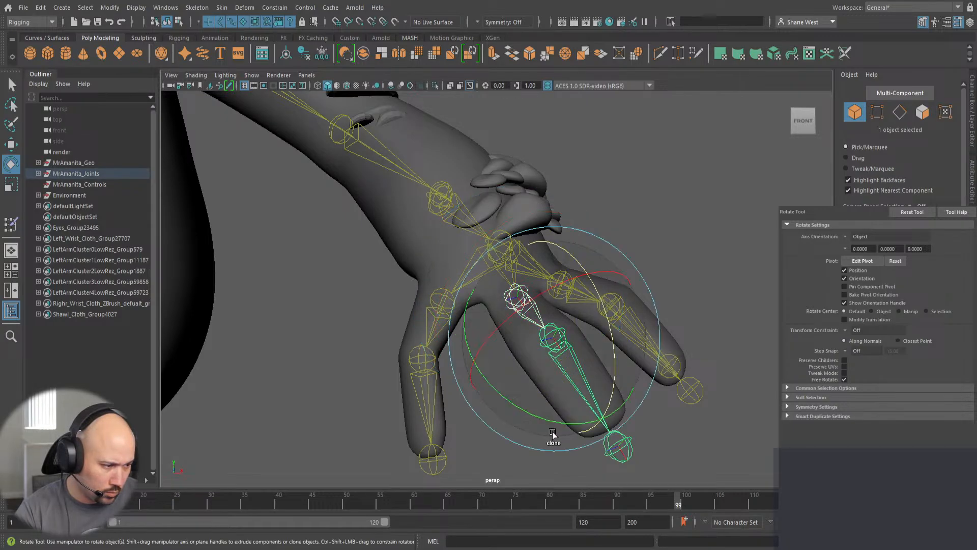
left_click_drag(611, 316, 616, 411)
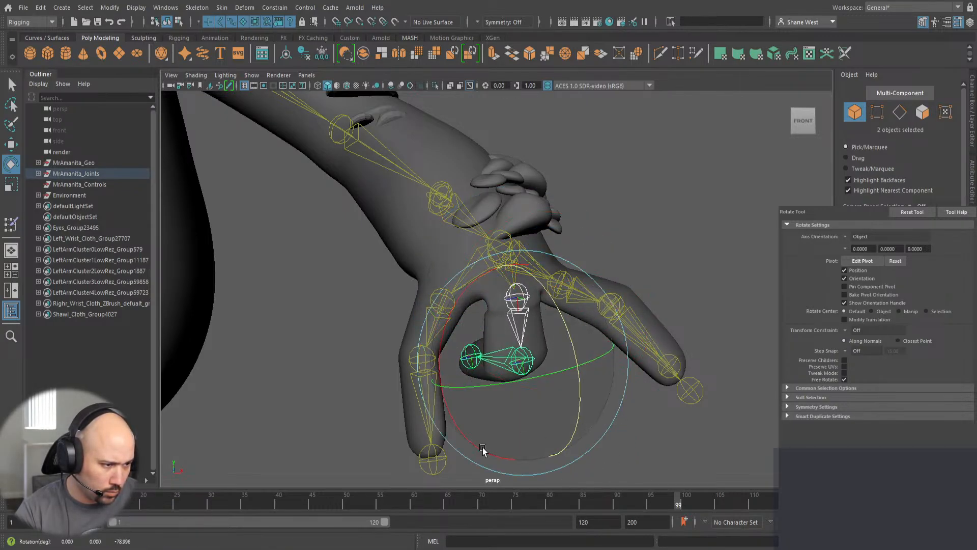
left_click_drag(321, 382, 397, 254, "alt")
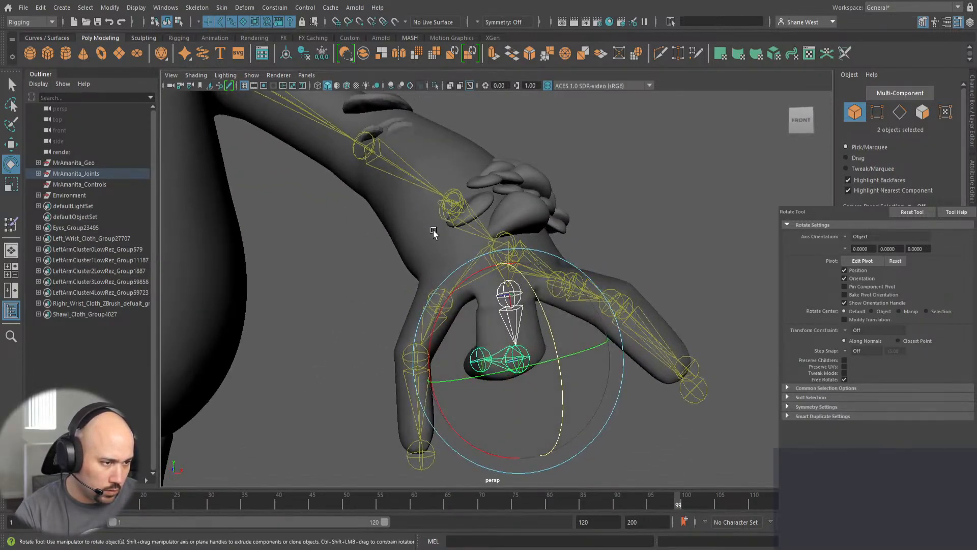
Reopen Paint Skin Weights on the body mesh and soften the lt_index_01_bind weight around the bent index finger's base segment.
key("q")
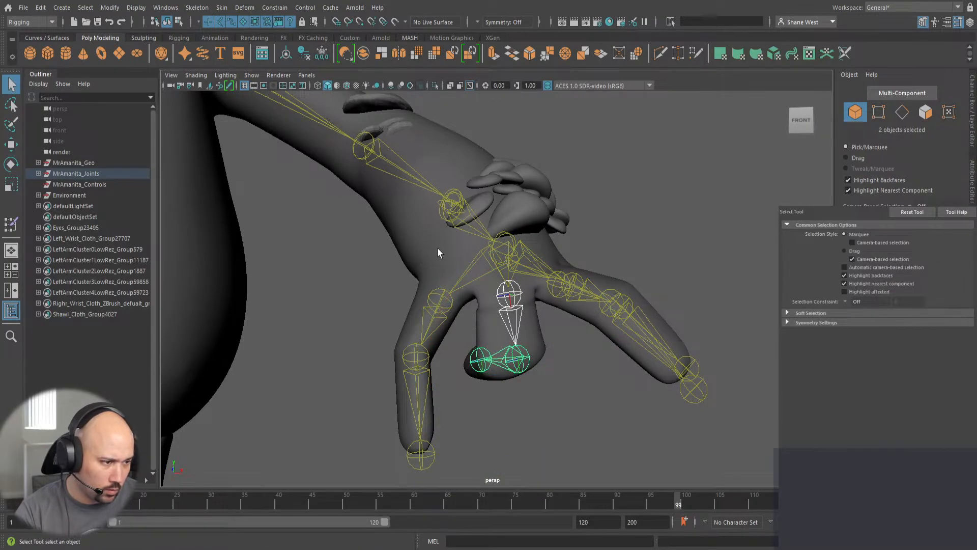
left_click(439, 251)
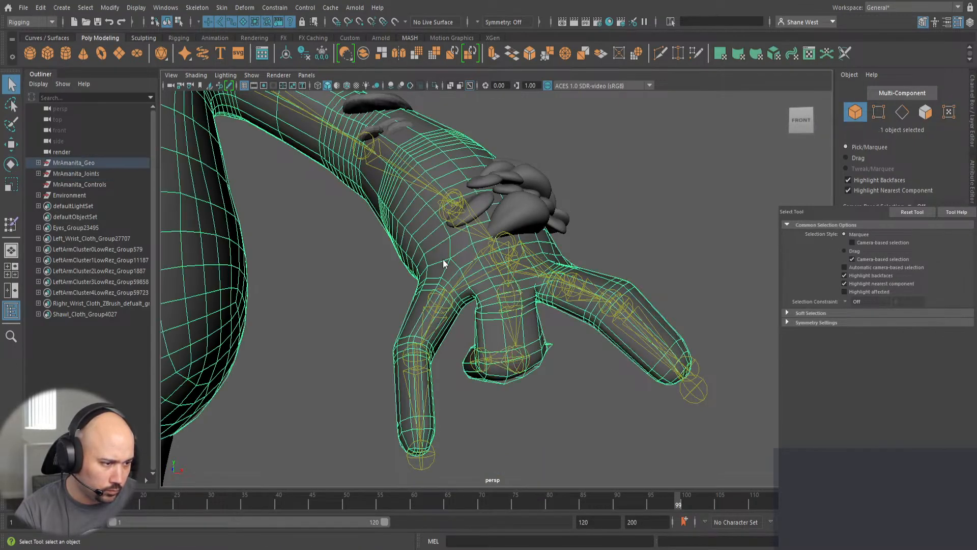
key("y")
left_click_drag(478, 346, 523, 305, "alt")
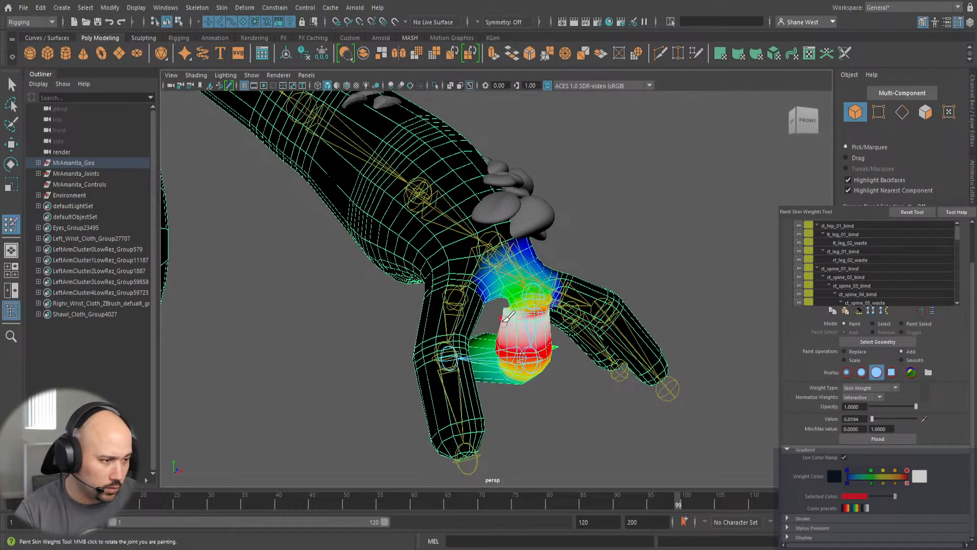
mouse_move(524, 311)
left_mouse_down()
mouse_move(509, 309)
mouse_move(517, 305)
left_mouse_up()
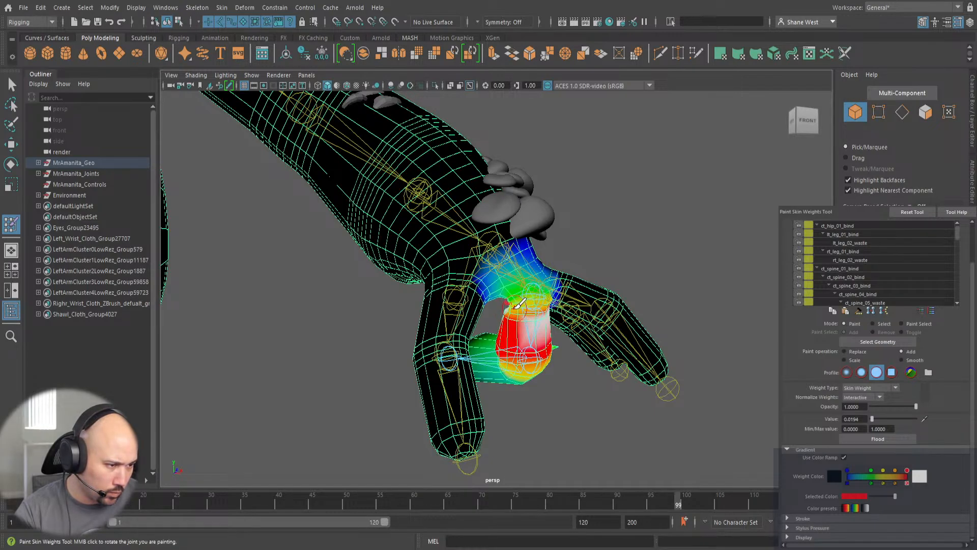
left_click_drag(535, 307, 537, 304)
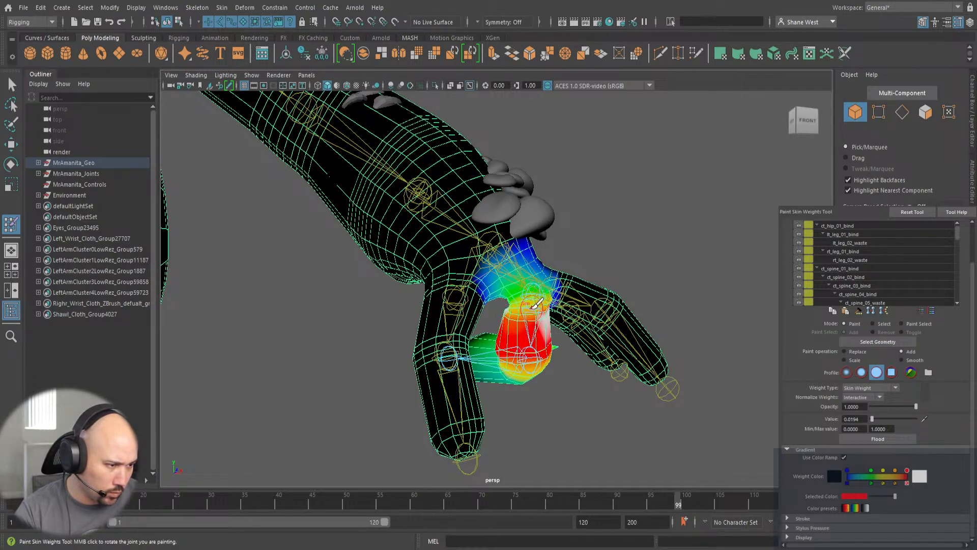
left_click_drag(481, 344, 624, 336, "alt")
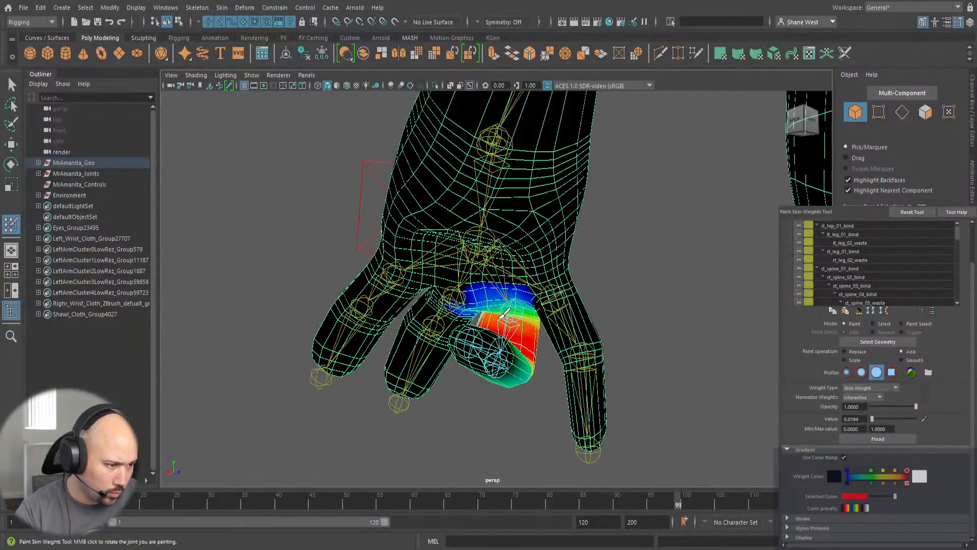
left_click_drag(519, 339, 357, 354, "alt")
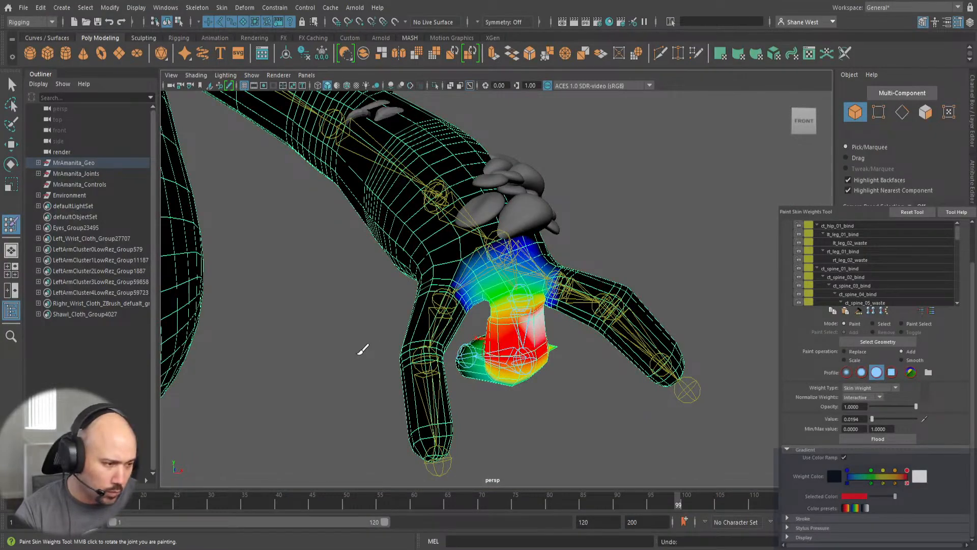
Try resetting lt_index_01_bind's X, Y and Z rotation to 0, and undo back to the body mesh selection.
key("q")
left_click(520, 337)
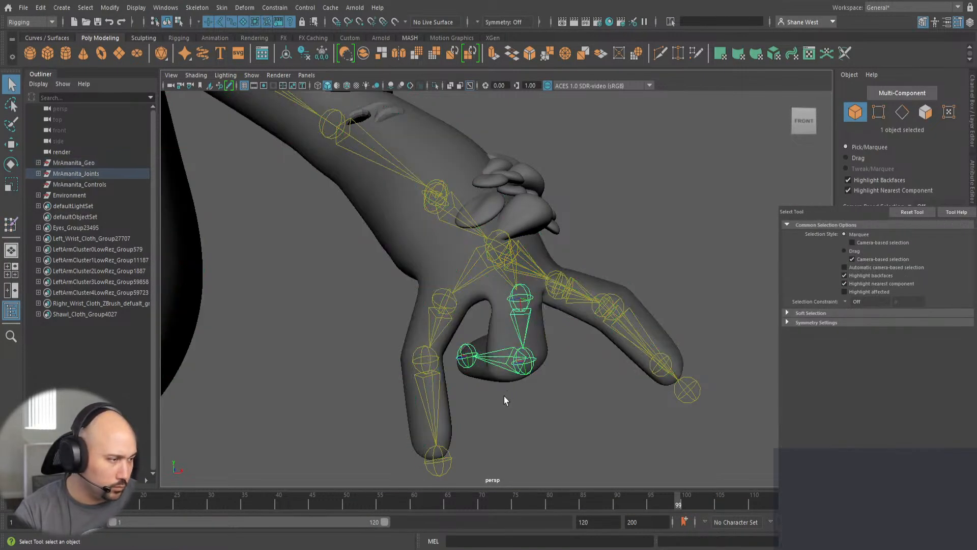
left_click(972, 105)
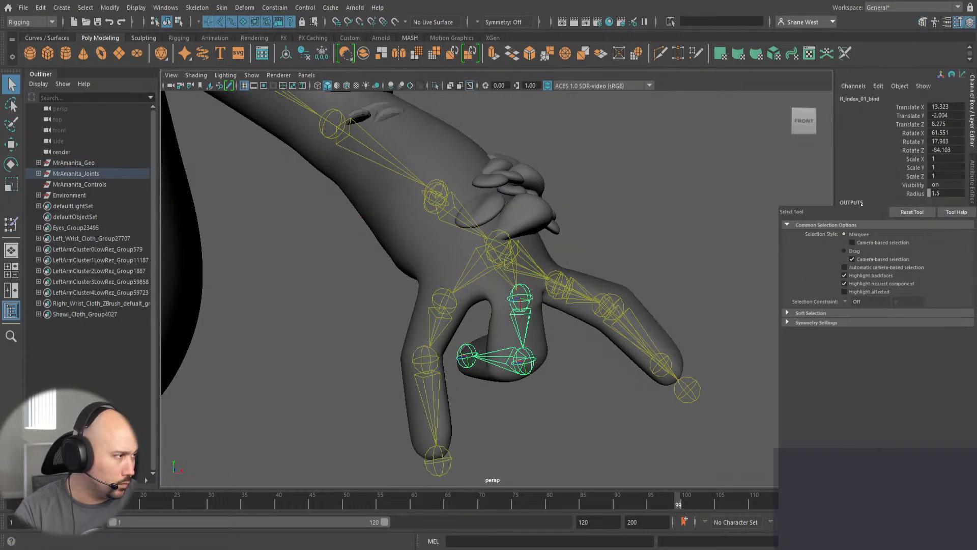
left_click_drag(937, 132, 937, 150)
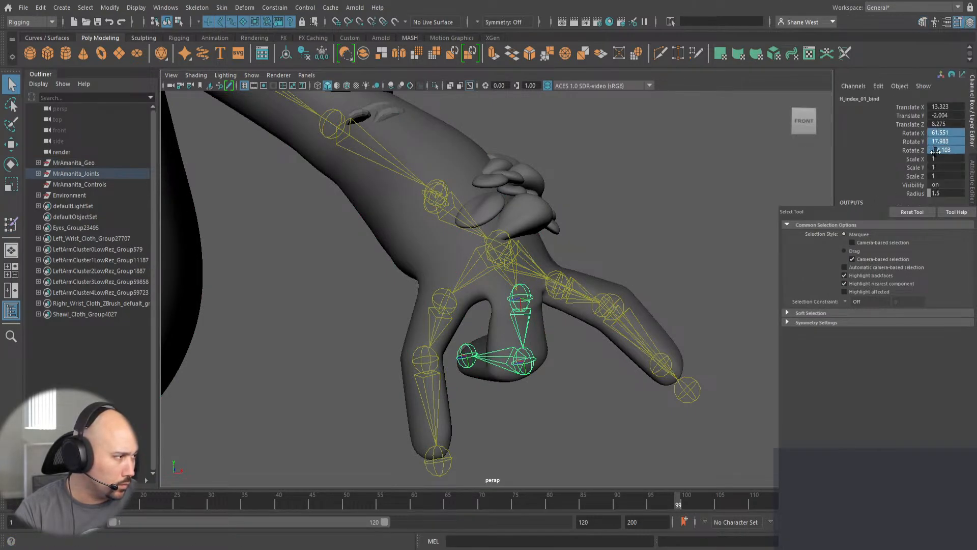
type("0")
key("Return")
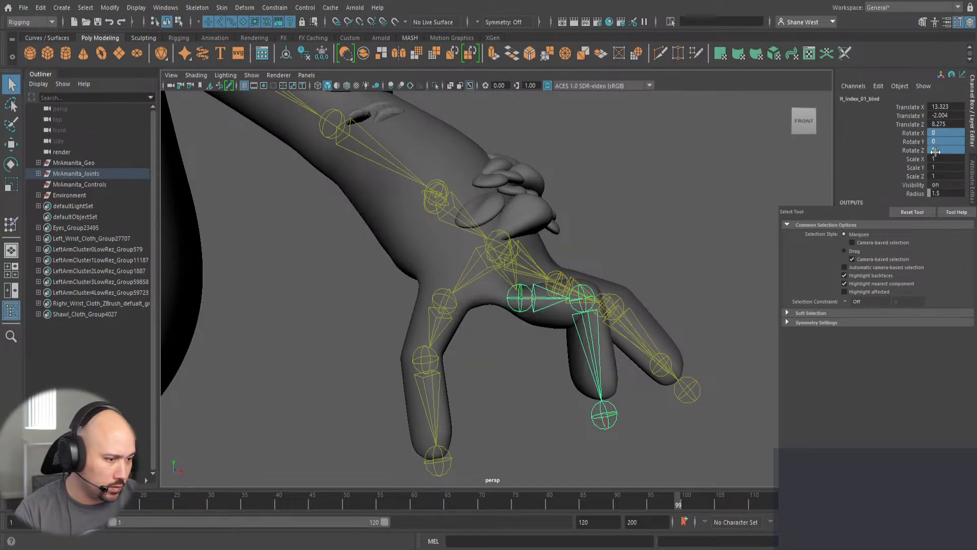
key("ctrl+z")
key("ctrl+z")
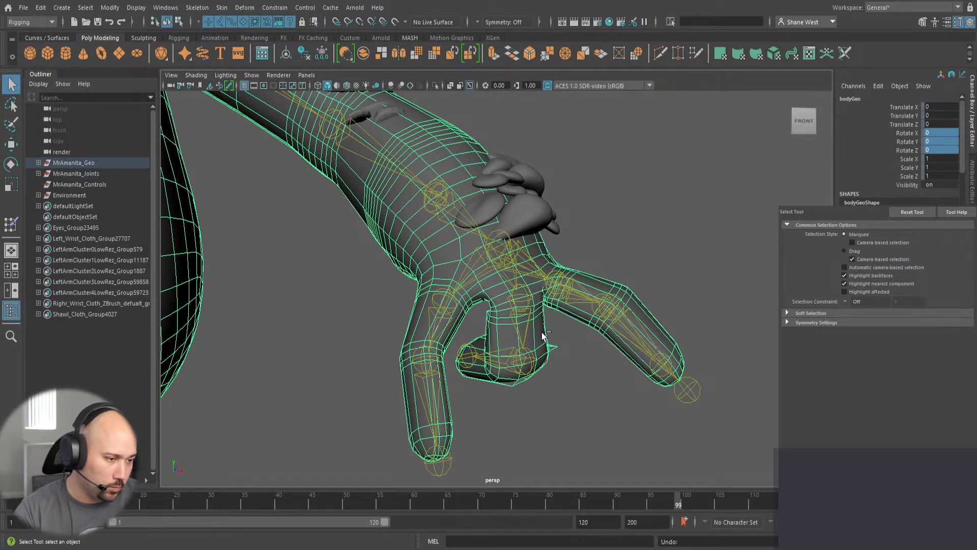
Undo the latest test rotations of the left index finger joints and clear the selection.
key("ctrl+z")
key("ctrl+z")
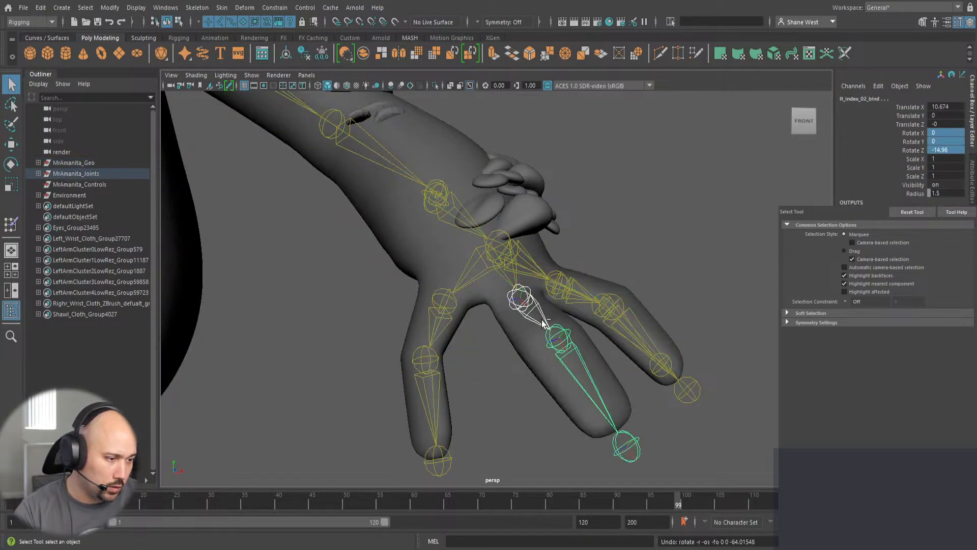
left_click(495, 406)
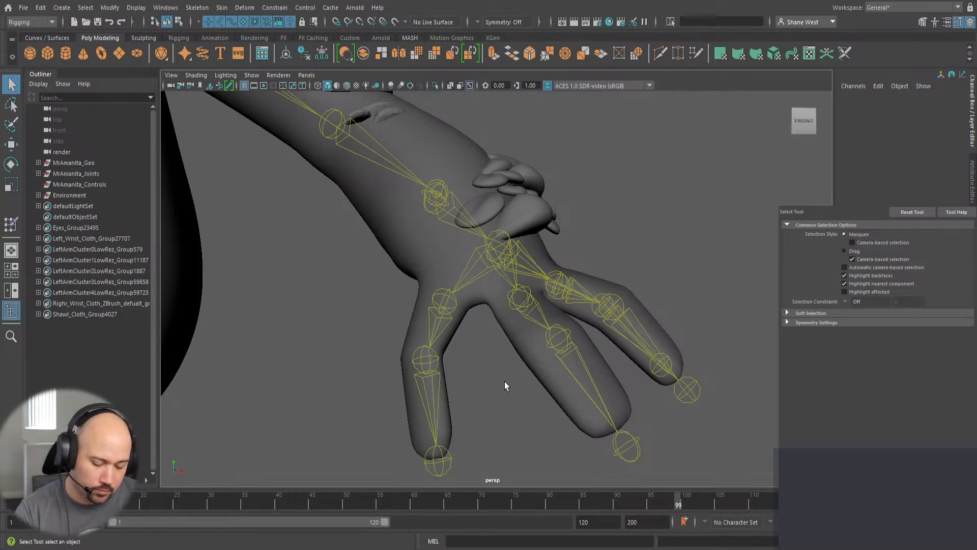
Examine the left middle finger base joint's translate and rotate channels and how the neighbouring finger joints sit in the hand.
left_click_drag(505, 386, 474, 405, "alt")
left_click(569, 331)
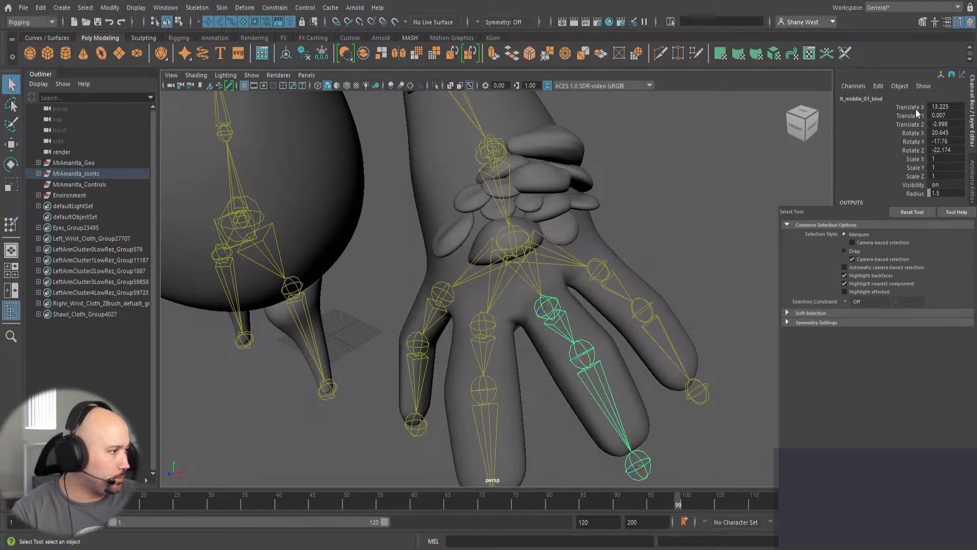
left_click_drag(915, 107, 910, 150)
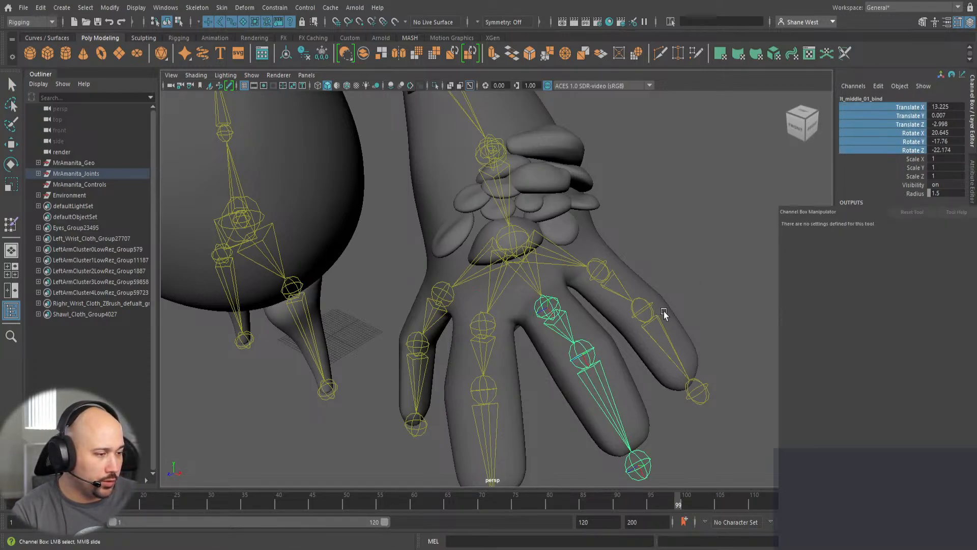
left_click(700, 230)
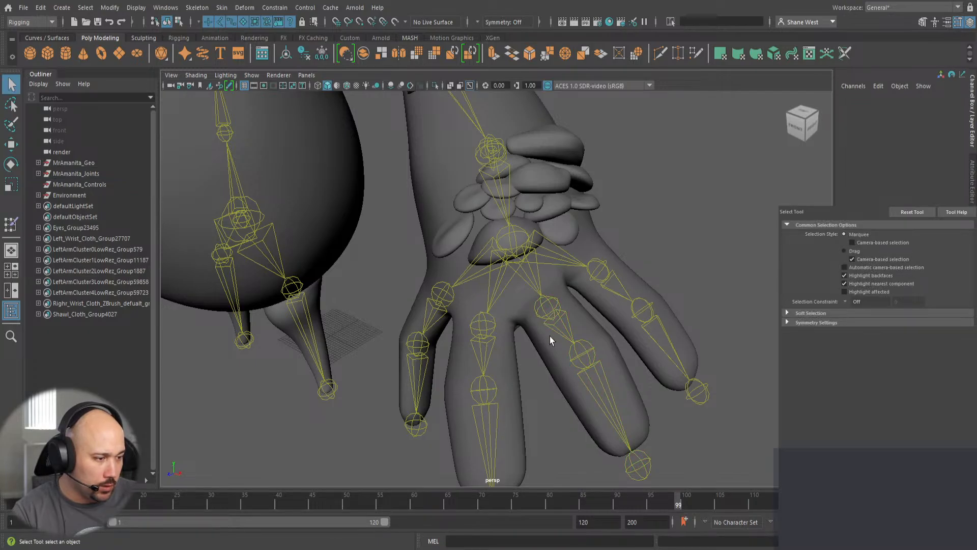
left_click(565, 325)
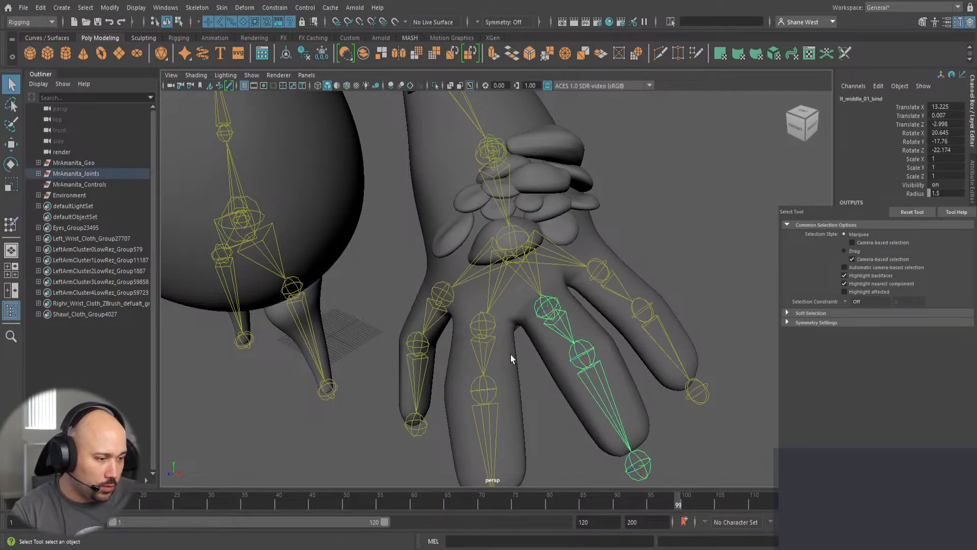
left_click_drag(555, 424, 533, 420, "alt")
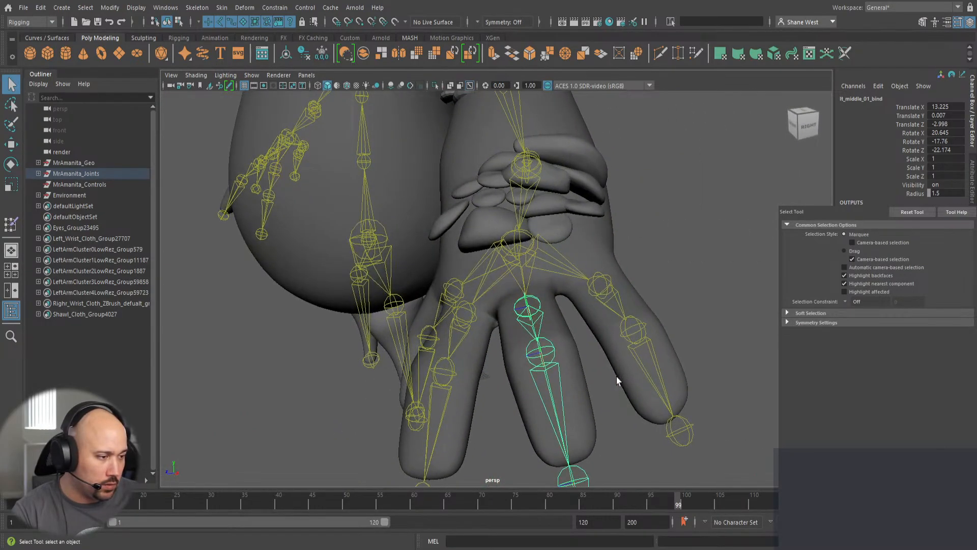
left_click(613, 319)
left_click(526, 321)
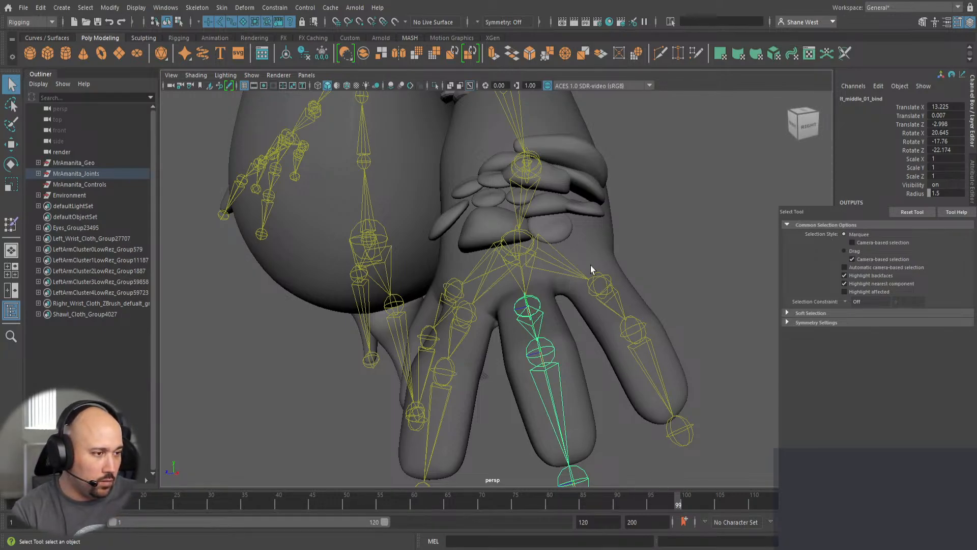
left_click(602, 300)
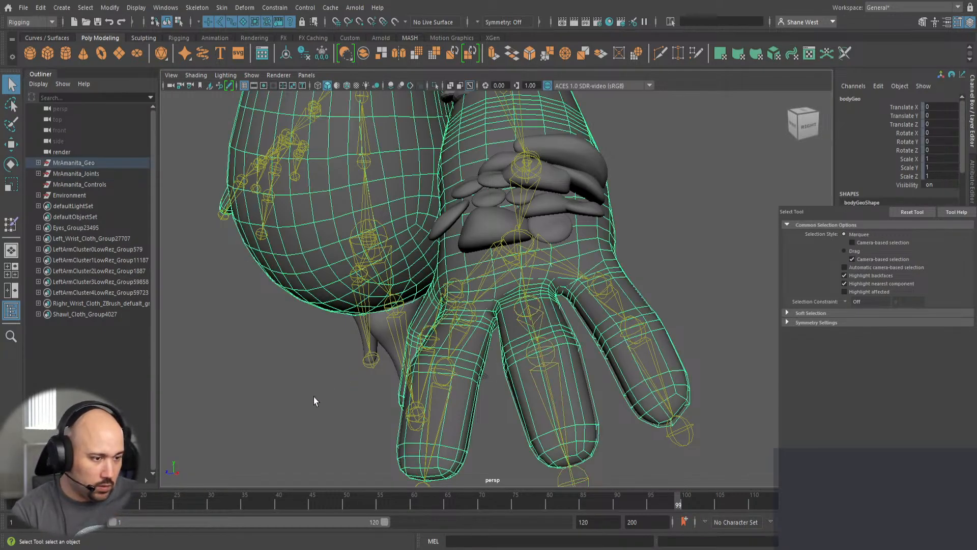
Select the character's body mesh and activate the Paint Skin Weights tool on its left hand.
key("f")
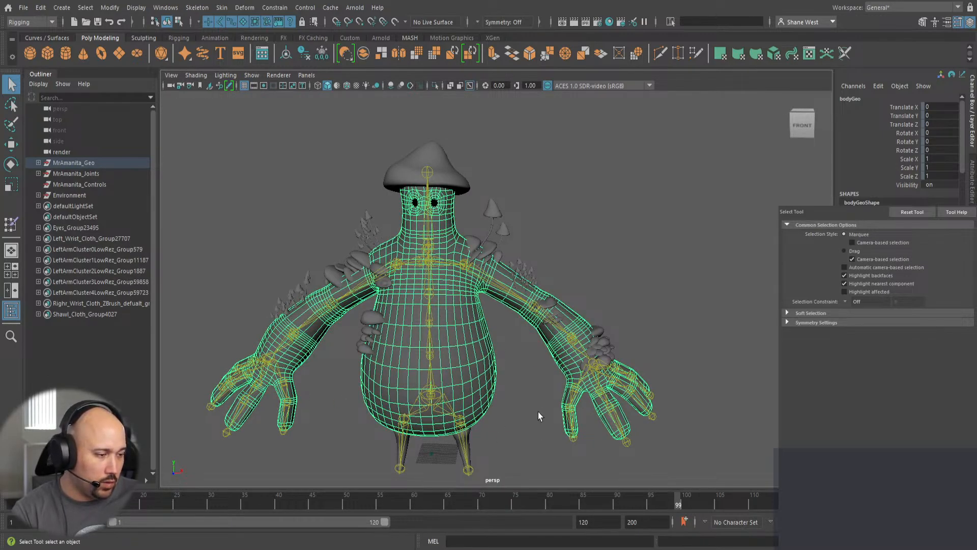
left_click_drag(539, 411, 548, 392, "alt")
middle_click_drag(536, 399, 417, 367, "alt")
right_click_drag(377, 361, 655, 392, "alt")
middle_click_drag(655, 392, 596, 241, "alt")
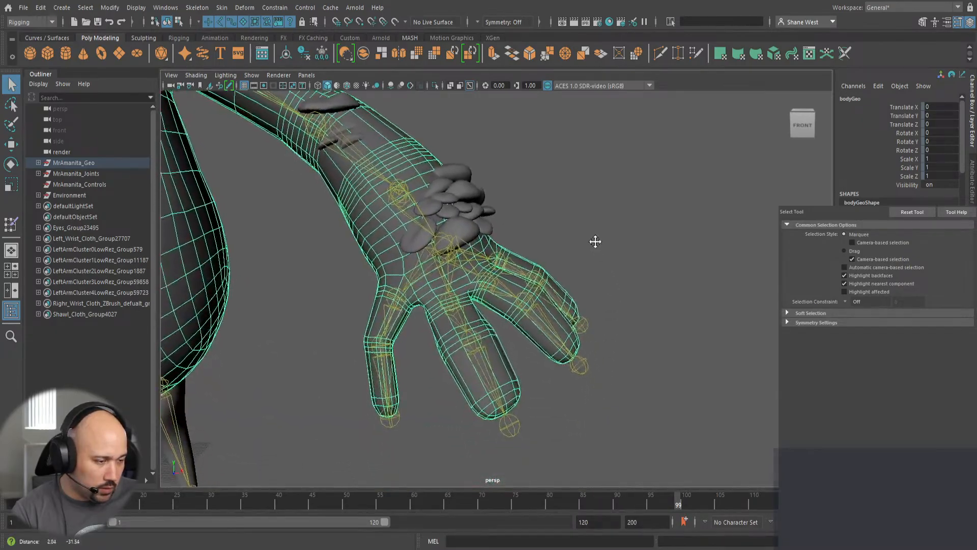
scroll(585, 247, "up", 1)
left_click_drag(588, 391, 564, 393, "alt")
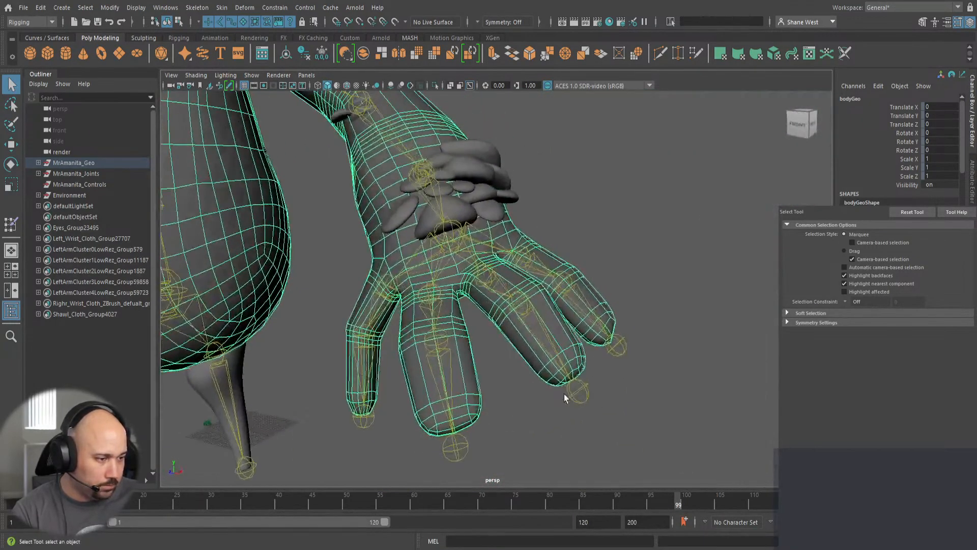
left_click(488, 279)
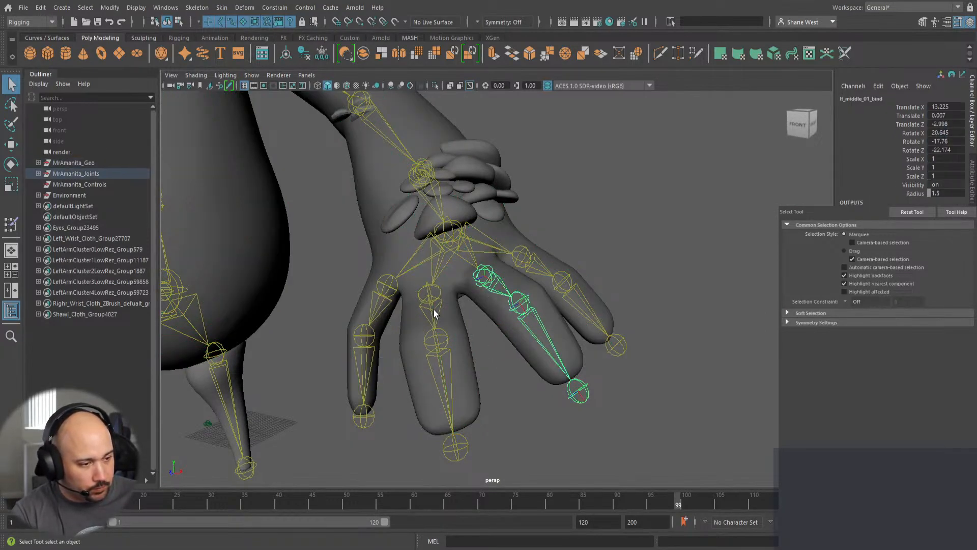
left_click(435, 309)
left_click(457, 336)
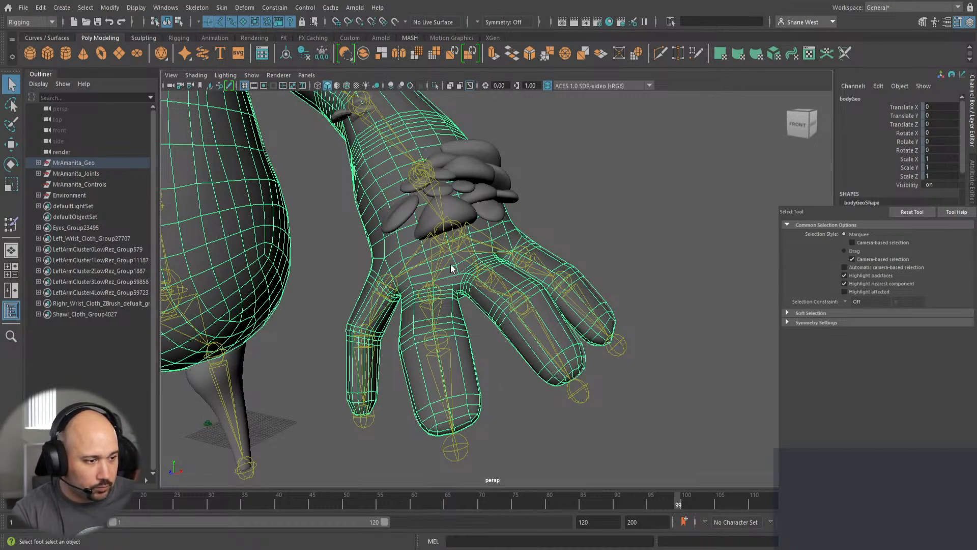
key("y")
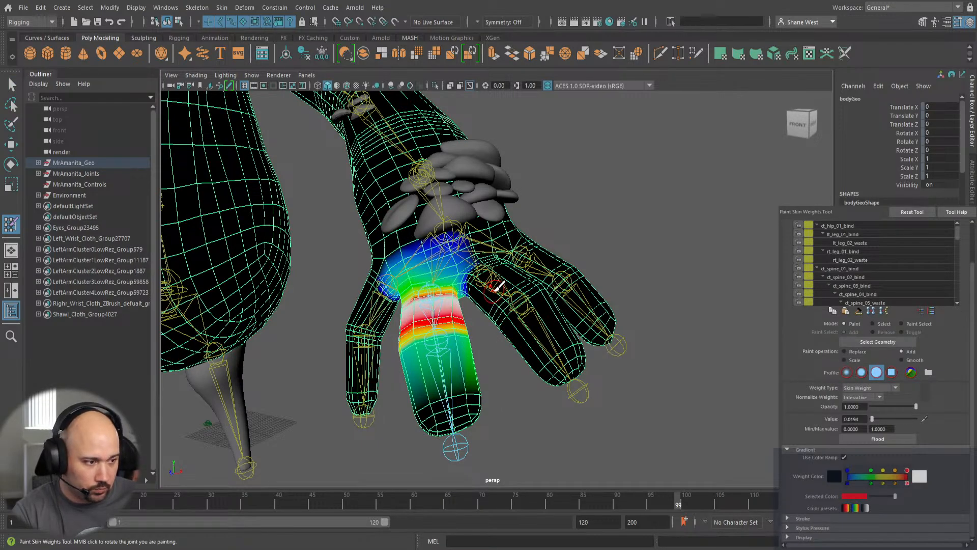
Examine the skin weights of the base joints of the left middle finger, thumb and index finger.
right_click_drag(494, 289, 492, 248)
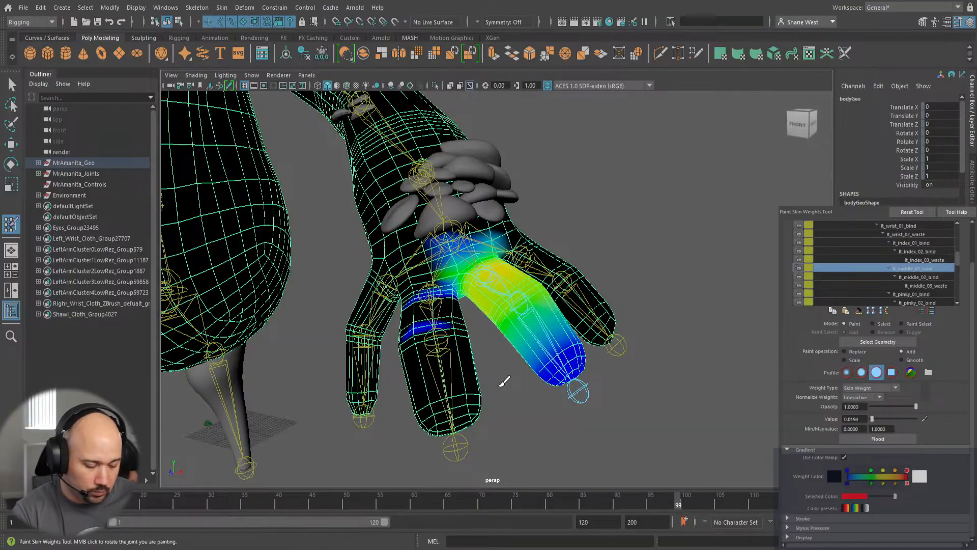
mouse_move(500, 382)
left_mouse_down("alt")
mouse_move(555, 392)
mouse_move(553, 377)
mouse_move(570, 369)
mouse_move(448, 395)
mouse_move(509, 403)
mouse_move(458, 361)
mouse_move(421, 179)
mouse_move(438, 362)
mouse_move(536, 379)
mouse_move(509, 375)
left_mouse_up("alt")
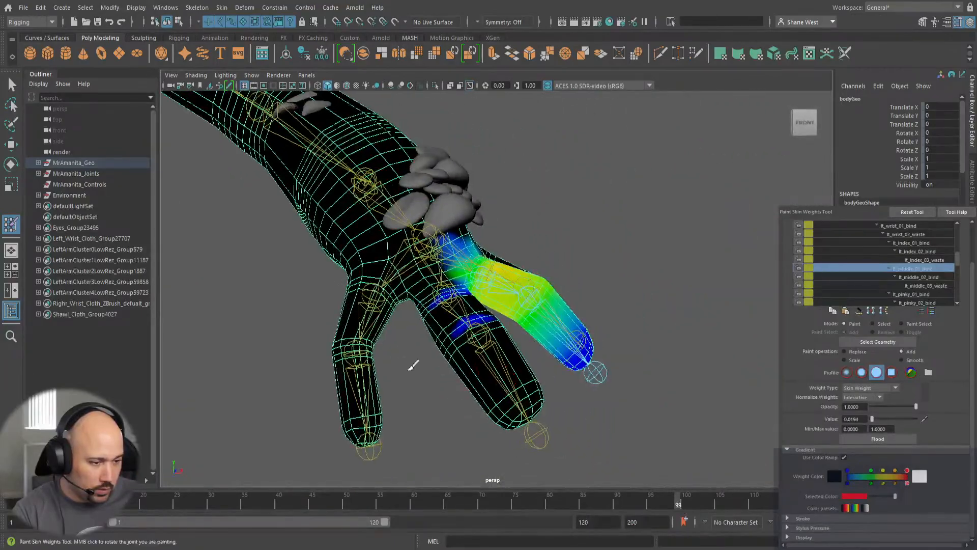
right_click_drag(364, 302, 356, 259)
right_click_drag(369, 320, 380, 262)
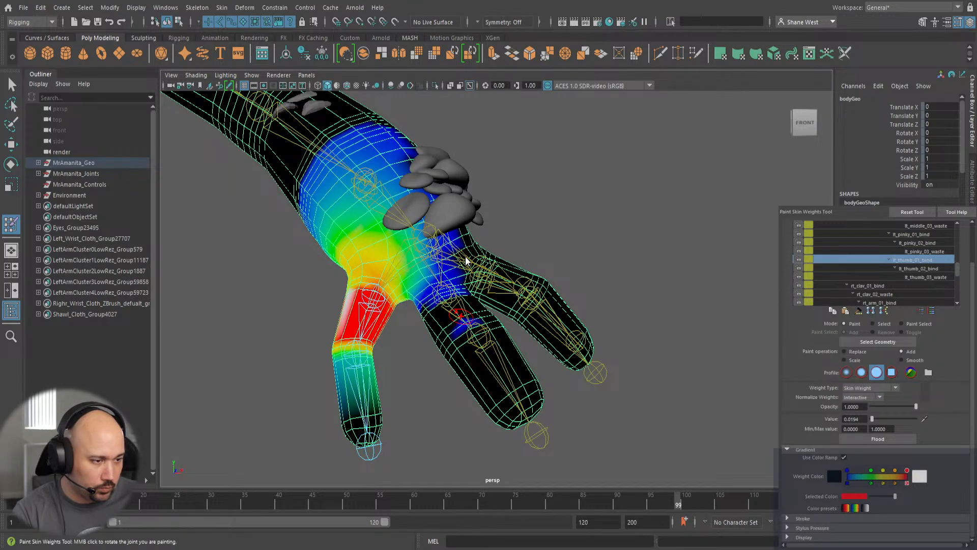
right_click_drag(460, 315, 466, 261)
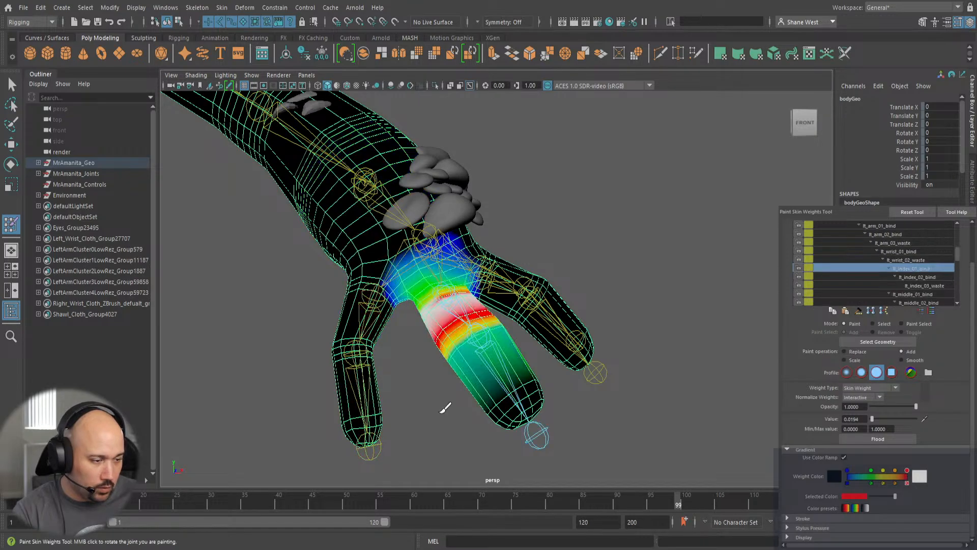
mouse_move(446, 407)
left_mouse_down("alt")
mouse_move(387, 447)
mouse_move(402, 431)
mouse_move(400, 404)
mouse_move(390, 432)
left_mouse_up("alt")
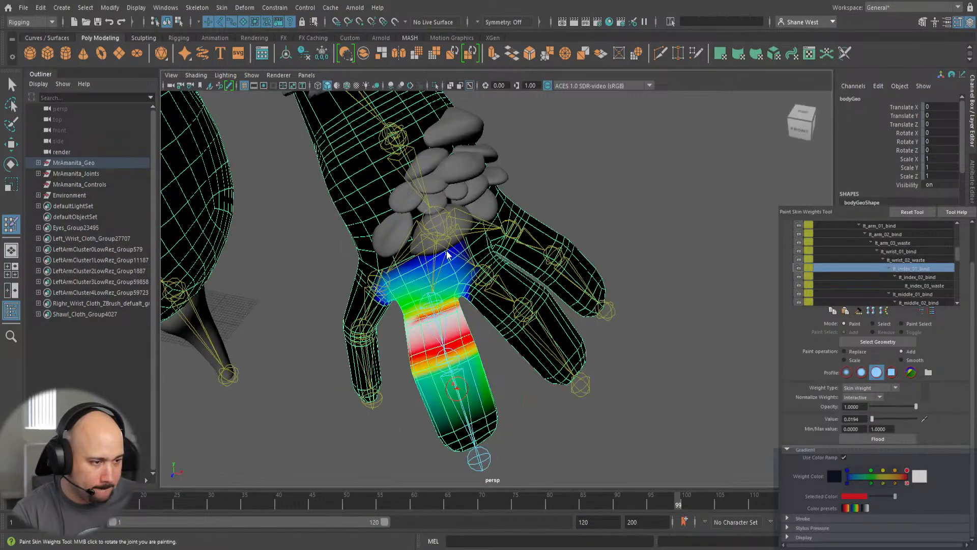
Inspect the second index and thumb joints' weights, and the thumb base joint's stray influence on the index finger.
right_click_drag(456, 388, 448, 254)
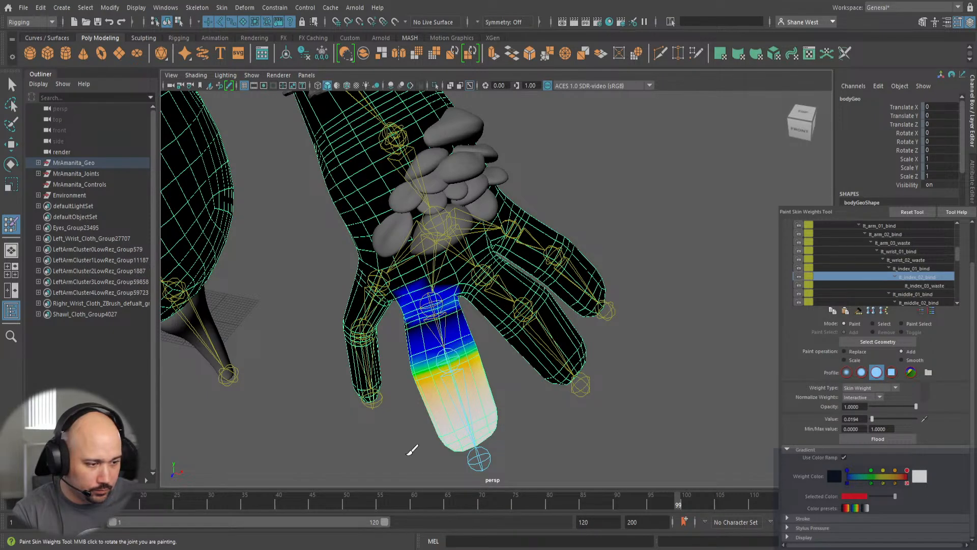
left_click_drag(412, 449, 407, 380, "alt")
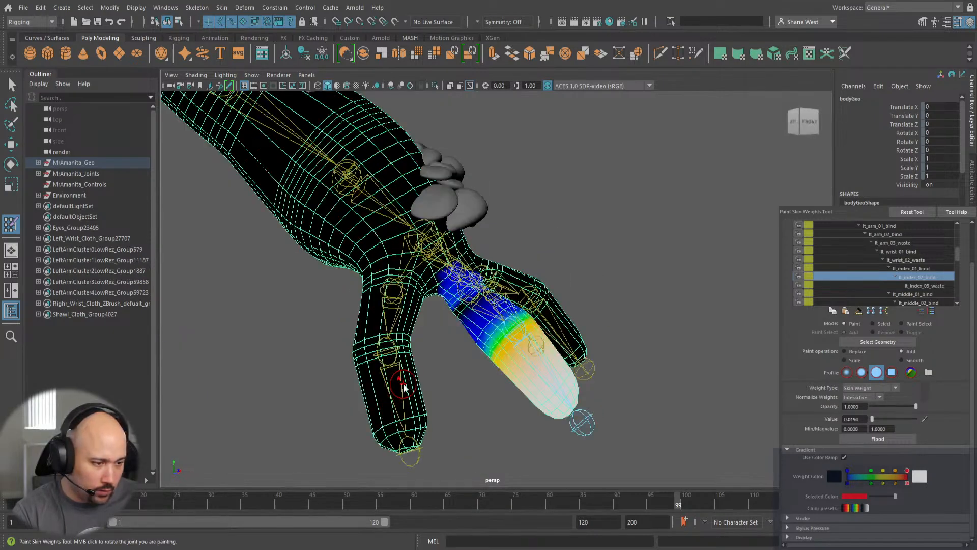
right_click_drag(403, 384, 397, 300)
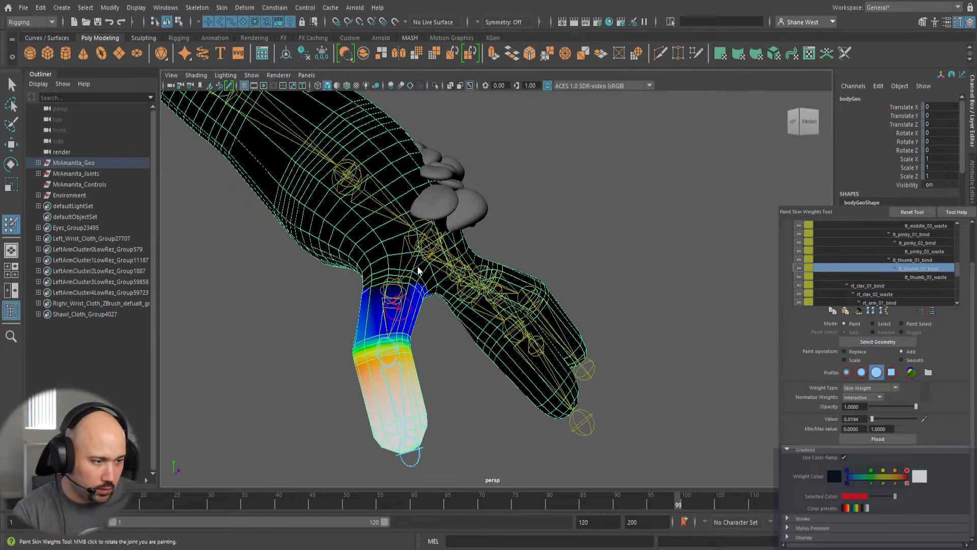
right_click_drag(413, 259, 446, 390)
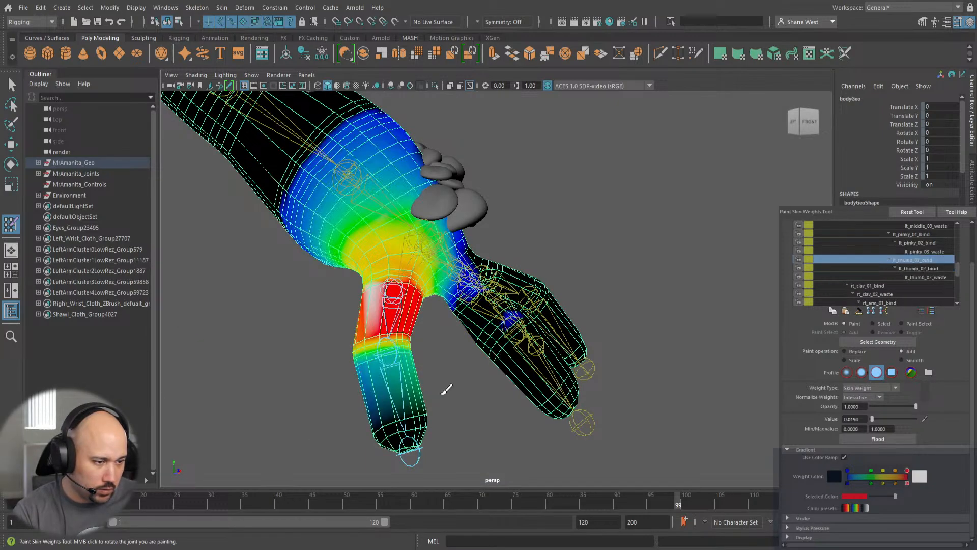
left_click_drag(447, 390, 435, 380, "alt")
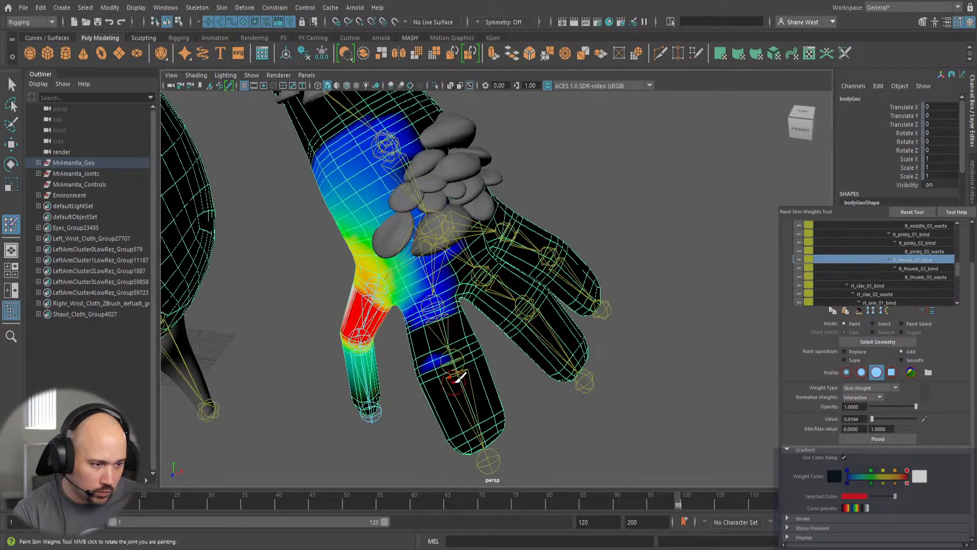
left_click(432, 359)
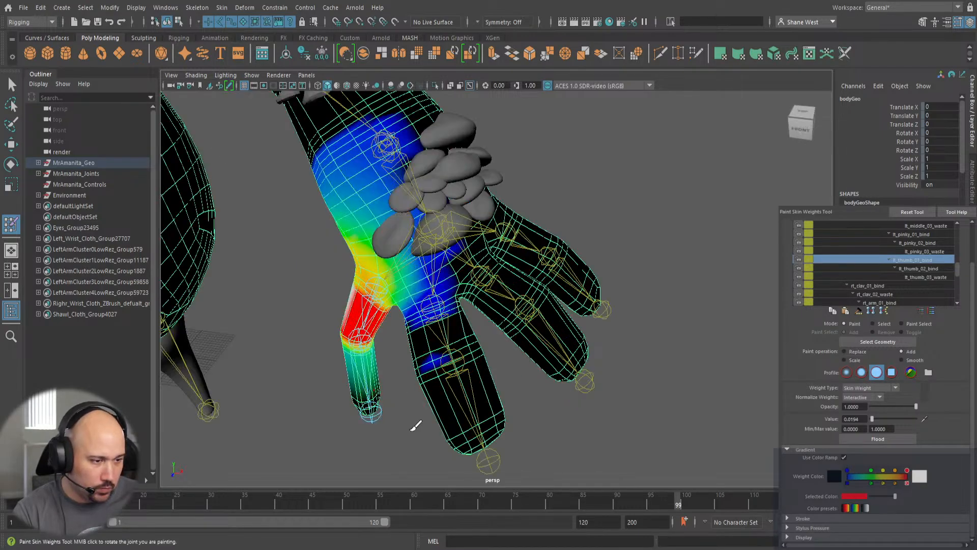
left_click_drag(416, 425, 465, 419, "alt")
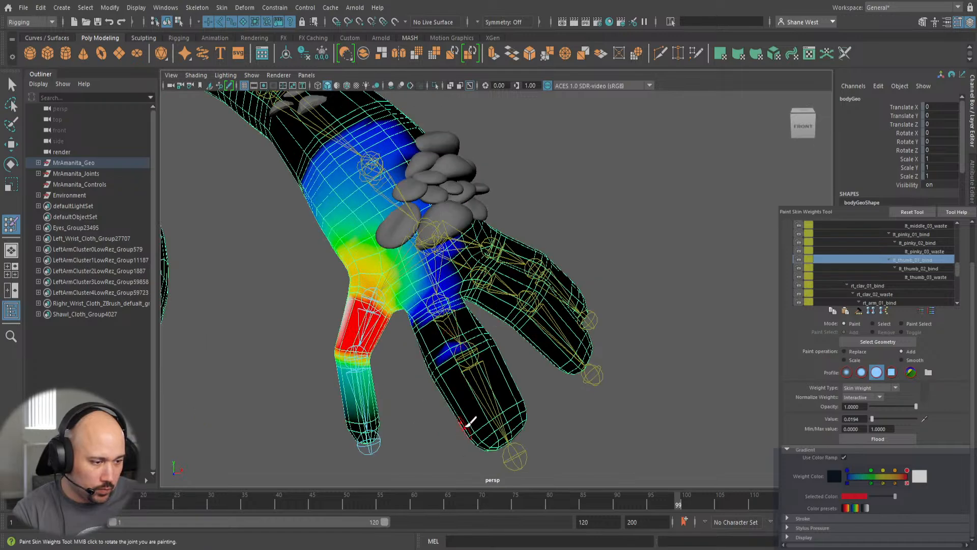
Using an enlarged Add brush at value 1, paint full lt_index_02_bind weight over all sides of the outer index finger.
right_click_drag(457, 256, 458, 255)
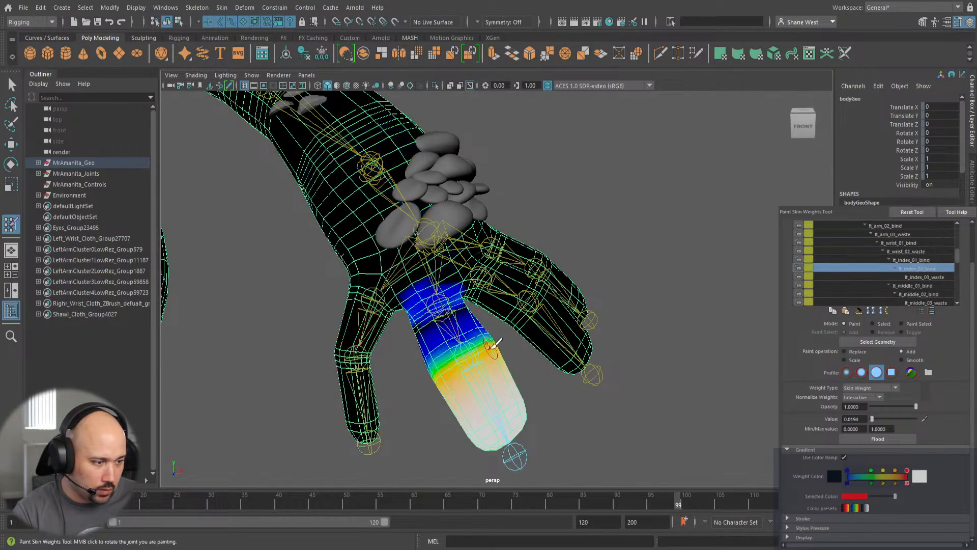
mouse_move(418, 409)
left_mouse_down("alt")
mouse_move(408, 424)
mouse_move(429, 420)
mouse_move(417, 426)
left_mouse_up("alt")
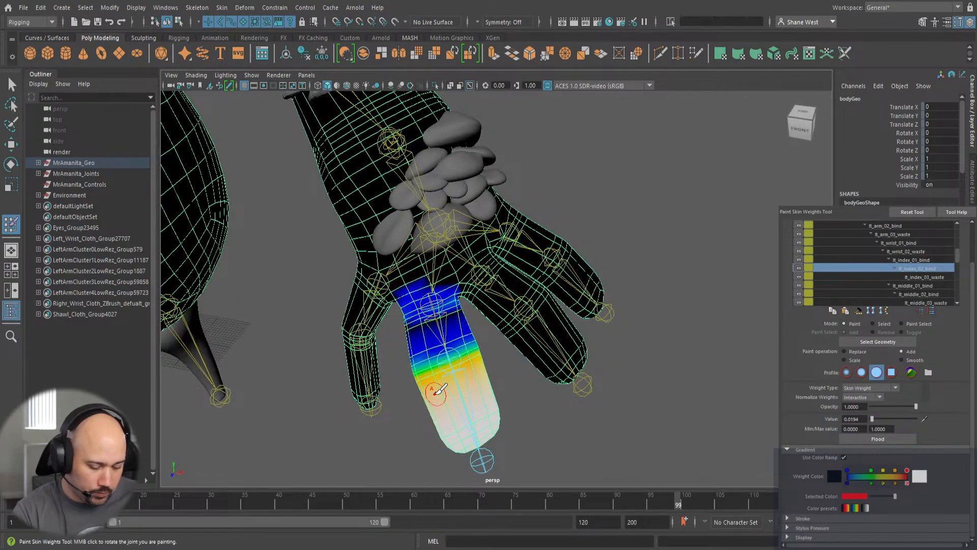
key("b")
left_click_drag(444, 395, 452, 393)
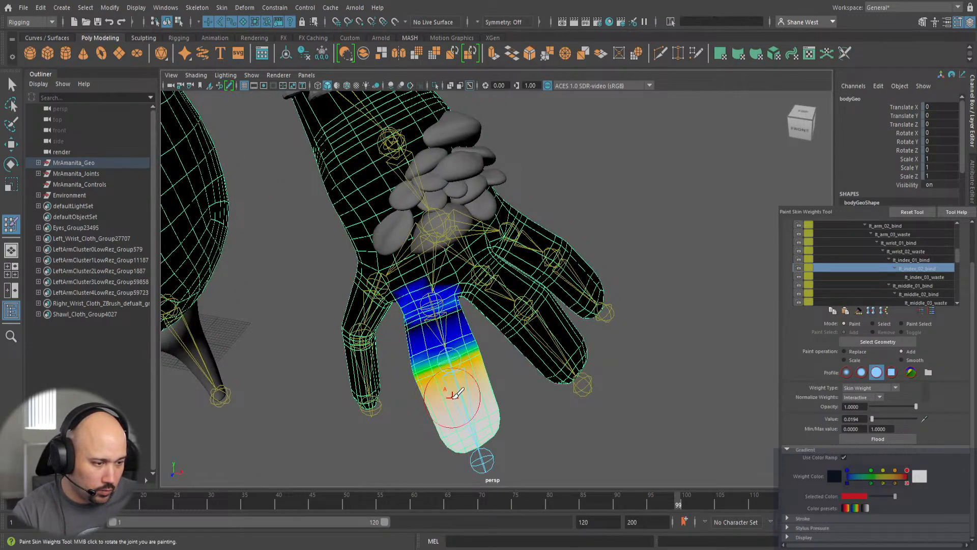
left_click_drag(877, 421, 966, 425)
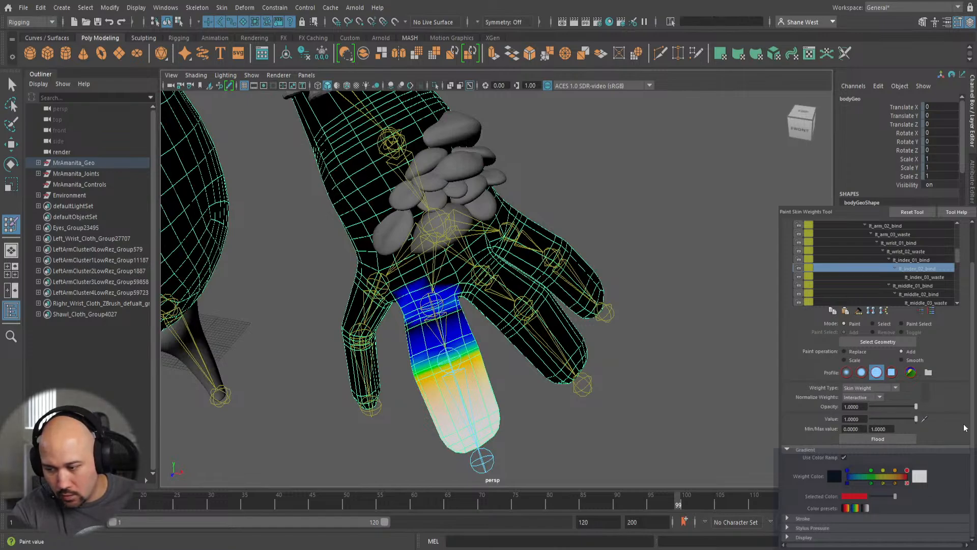
mouse_move(447, 377)
left_mouse_down()
mouse_move(448, 387)
mouse_move(461, 351)
mouse_move(429, 388)
left_mouse_up()
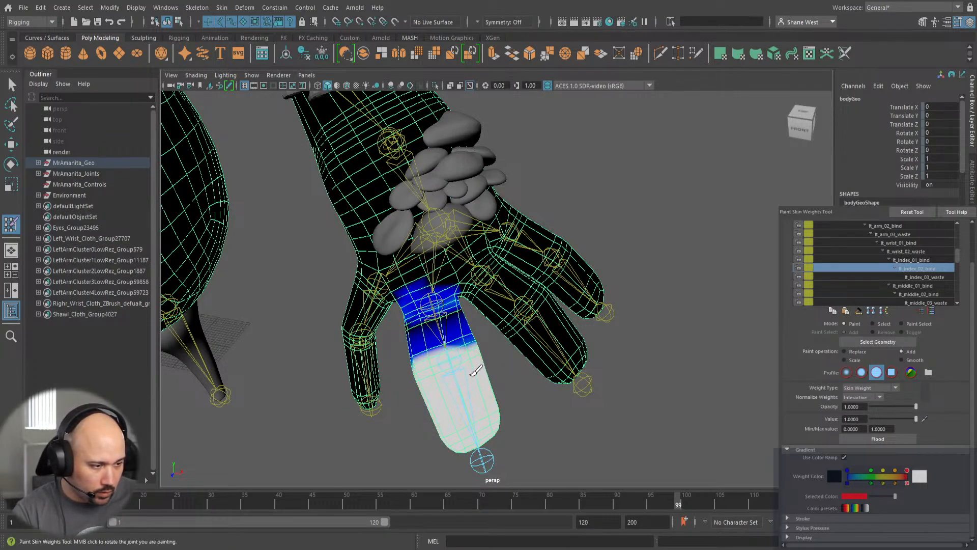
left_click_drag(421, 429, 617, 349, "alt")
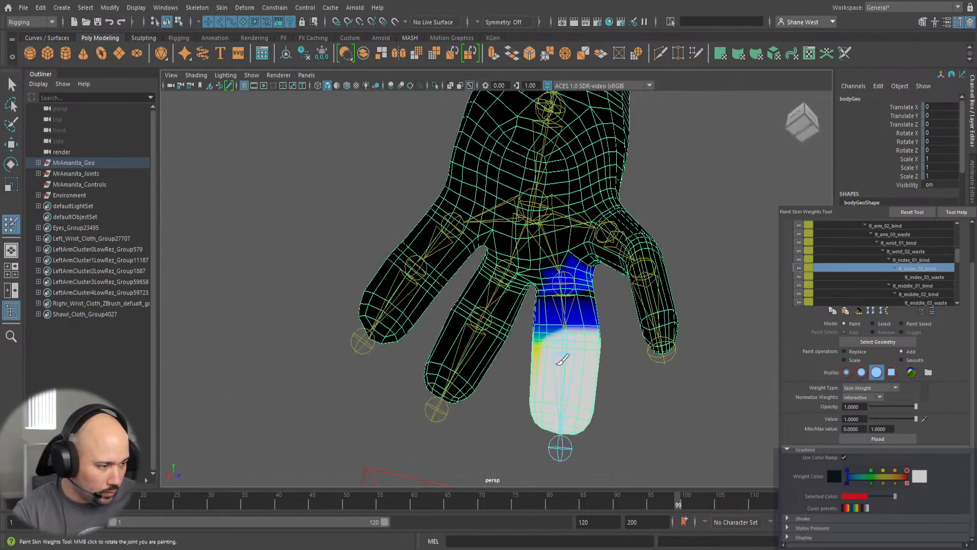
mouse_move(559, 364)
left_mouse_down()
mouse_move(531, 365)
mouse_move(698, 432)
mouse_move(712, 463)
mouse_move(643, 423)
mouse_move(530, 404)
mouse_move(320, 105)
mouse_move(491, 408)
mouse_move(484, 393)
left_mouse_up()
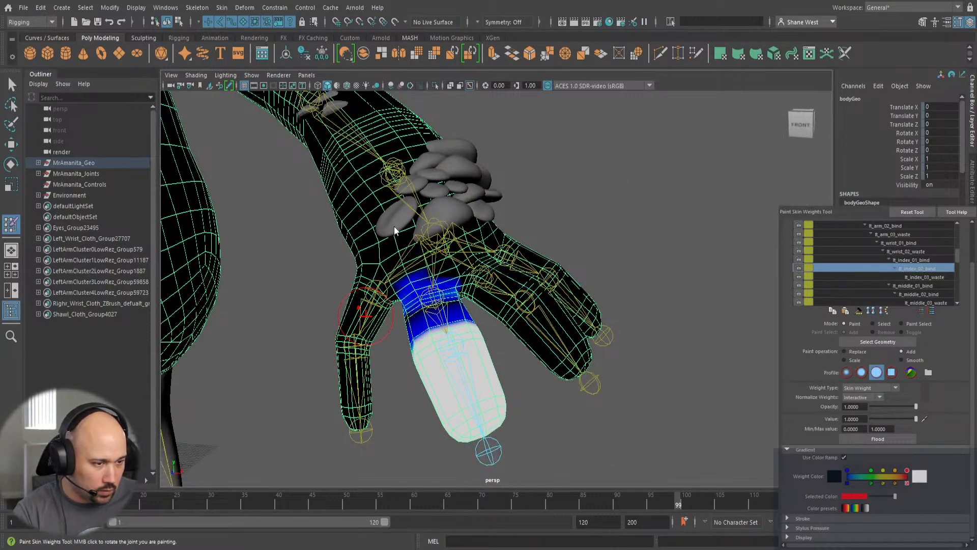
Paint full lt_index_01_bind weight around all sides of the index finger's base segment, up to where it meets the hand.
right_click_drag(365, 315, 367, 252)
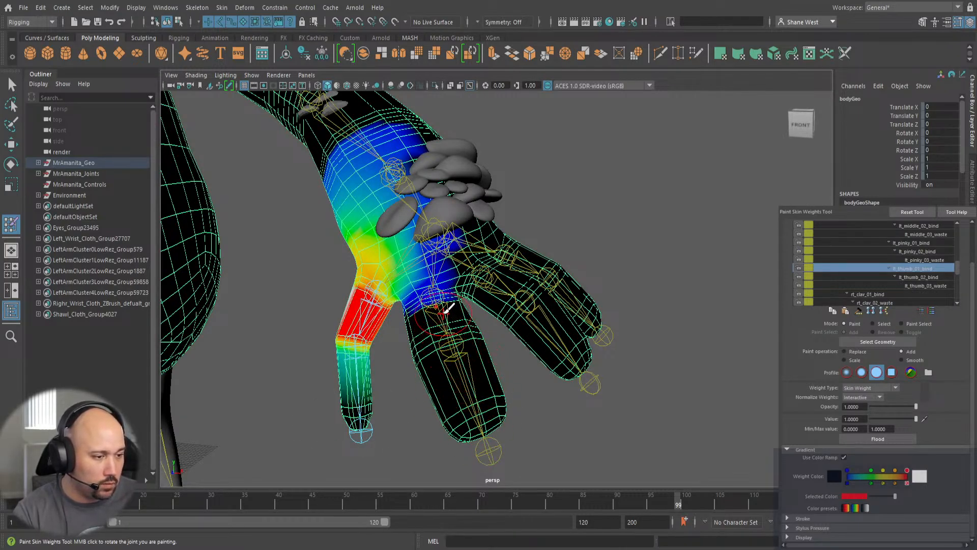
right_click_drag(445, 261, 494, 371)
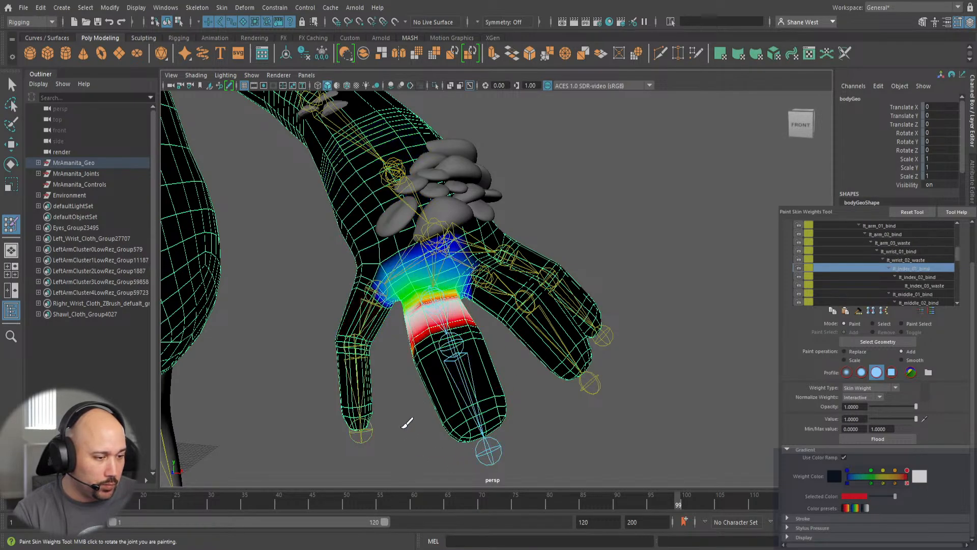
left_click_drag(409, 395, 426, 418, "alt")
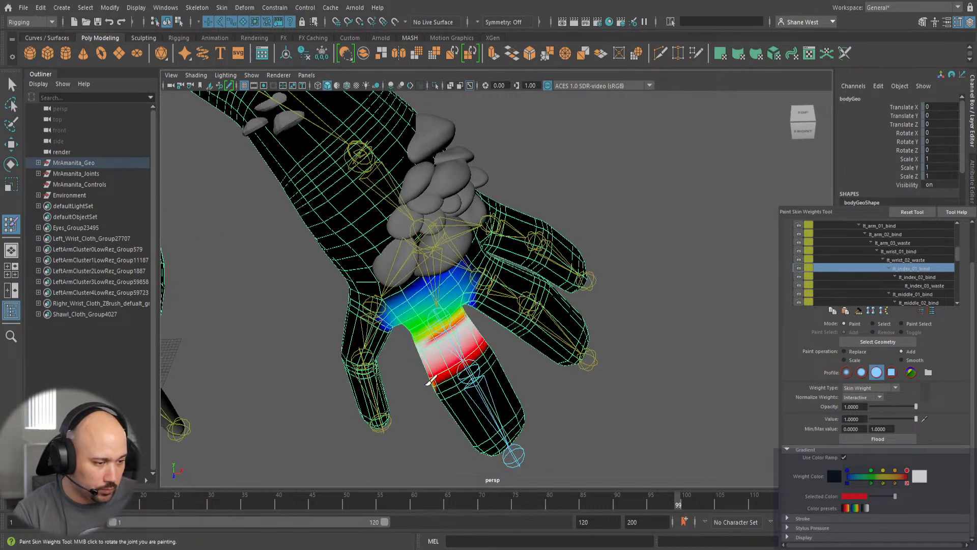
mouse_move(439, 370)
left_mouse_down()
mouse_move(469, 404)
mouse_move(201, 362)
left_mouse_up()
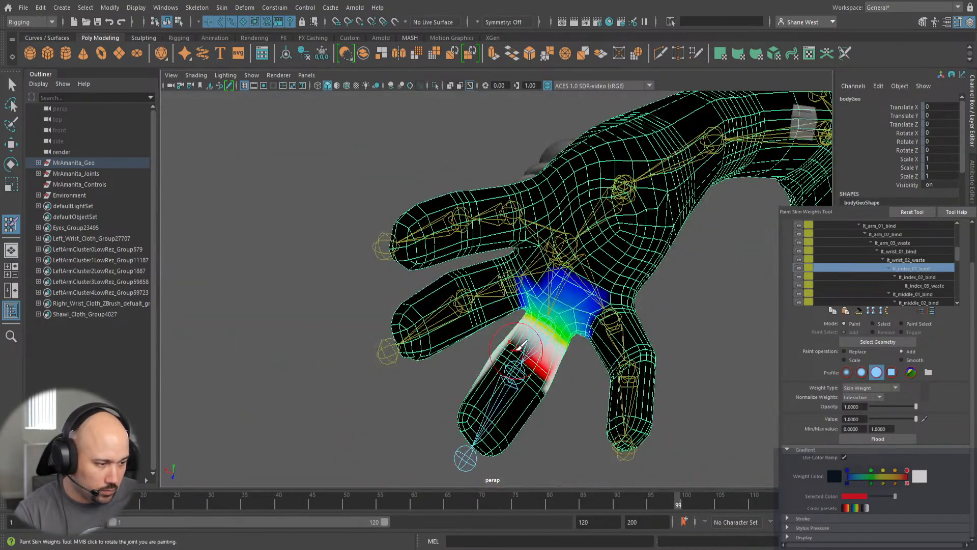
left_click_drag(525, 422, 552, 366)
mouse_move(443, 396)
left_mouse_down("alt")
mouse_move(596, 492)
mouse_move(602, 461)
left_mouse_up("alt")
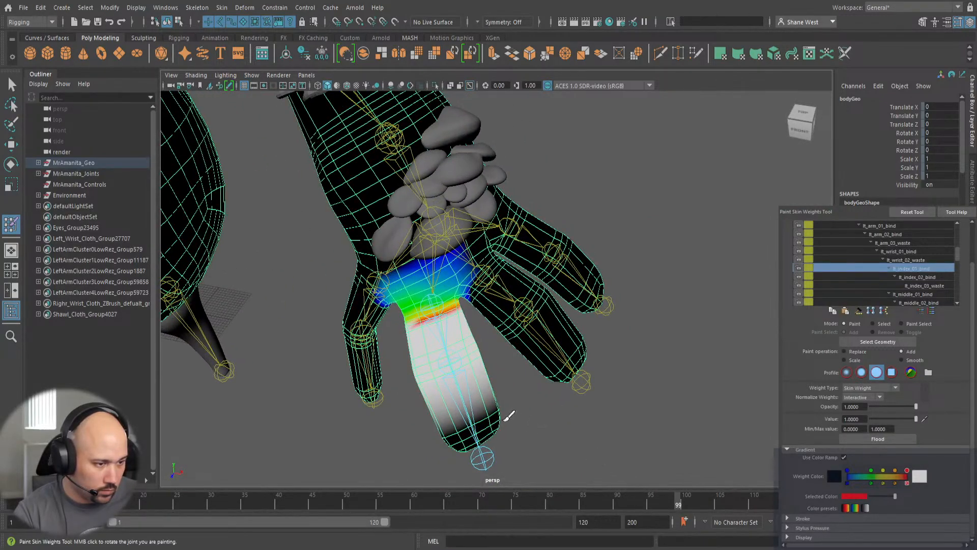
left_click_drag(425, 330, 453, 323)
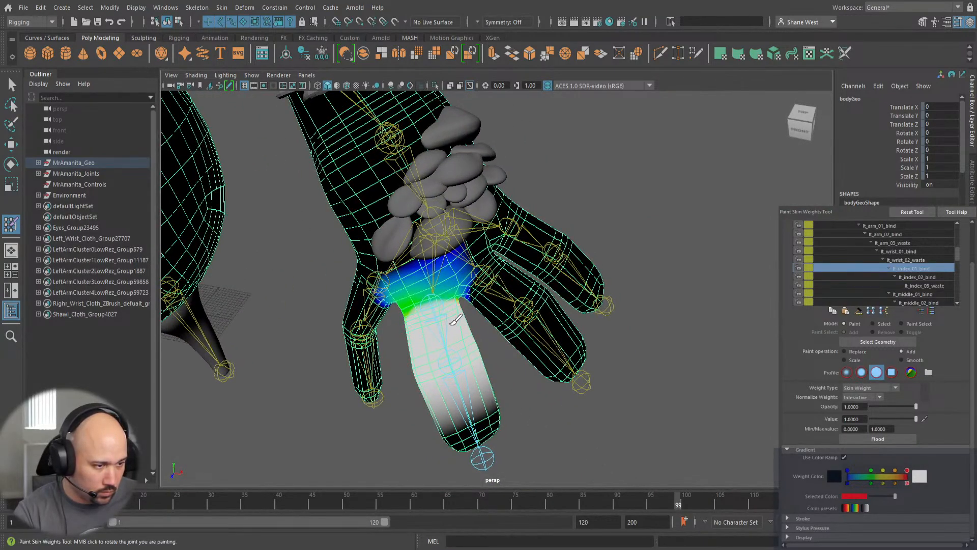
mouse_move(405, 380)
left_mouse_down("alt")
mouse_move(614, 319)
mouse_move(558, 328)
left_mouse_up("alt")
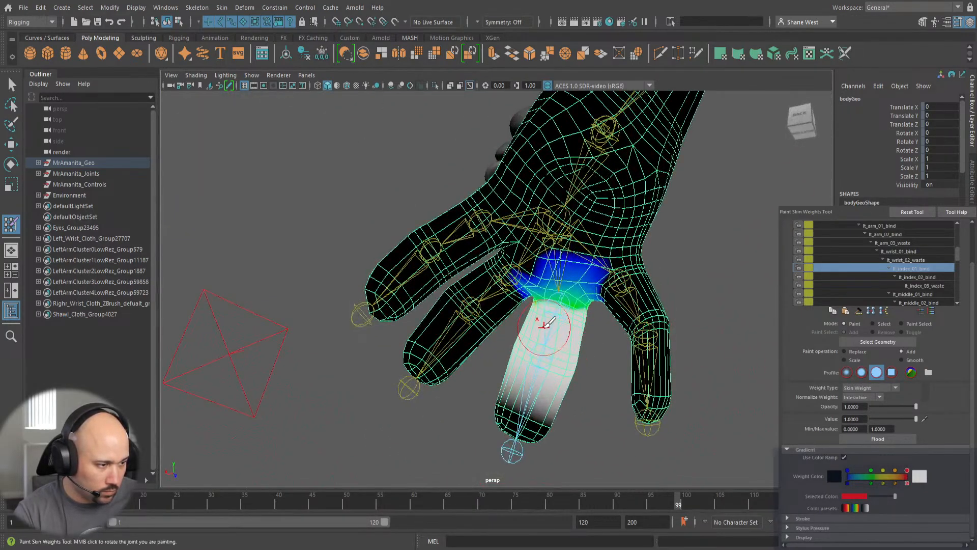
mouse_move(545, 323)
left_mouse_down()
mouse_move(596, 364)
mouse_move(422, 360)
mouse_move(334, 448)
mouse_move(347, 428)
left_mouse_up()
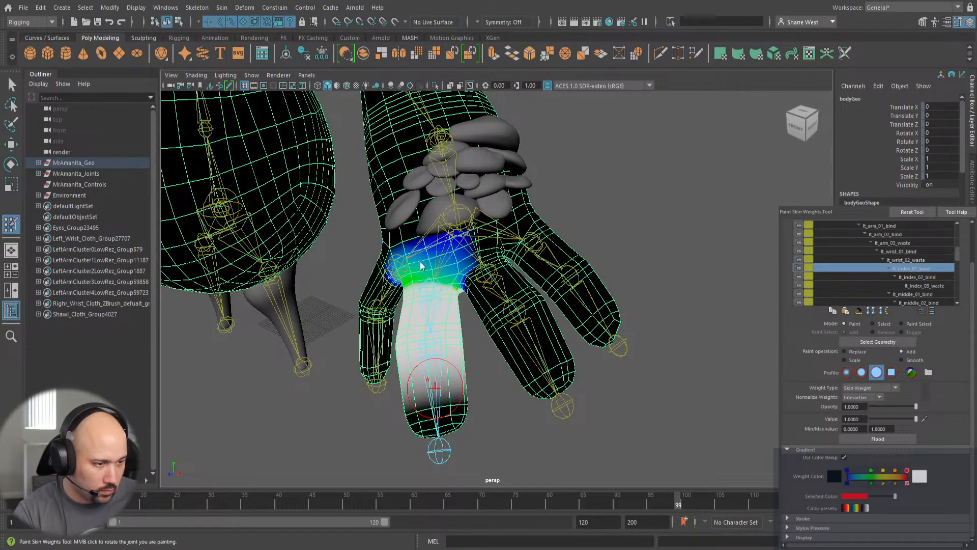
Smooth the lt_index_02_bind weights across the index finger's middle knuckle on all sides, then check the lt_index_01_bind falloff.
right_click_drag(436, 386, 436, 370)
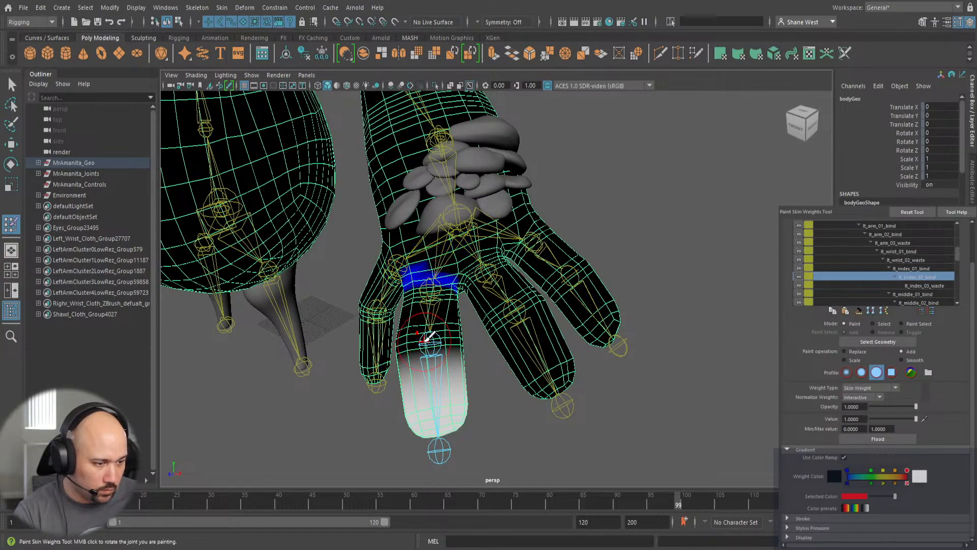
mouse_move(425, 353)
left_mouse_down()
mouse_move(523, 345)
mouse_move(486, 363)
mouse_move(469, 393)
mouse_move(605, 360)
mouse_move(579, 349)
mouse_move(543, 342)
mouse_move(642, 425)
mouse_move(753, 423)
left_mouse_up()
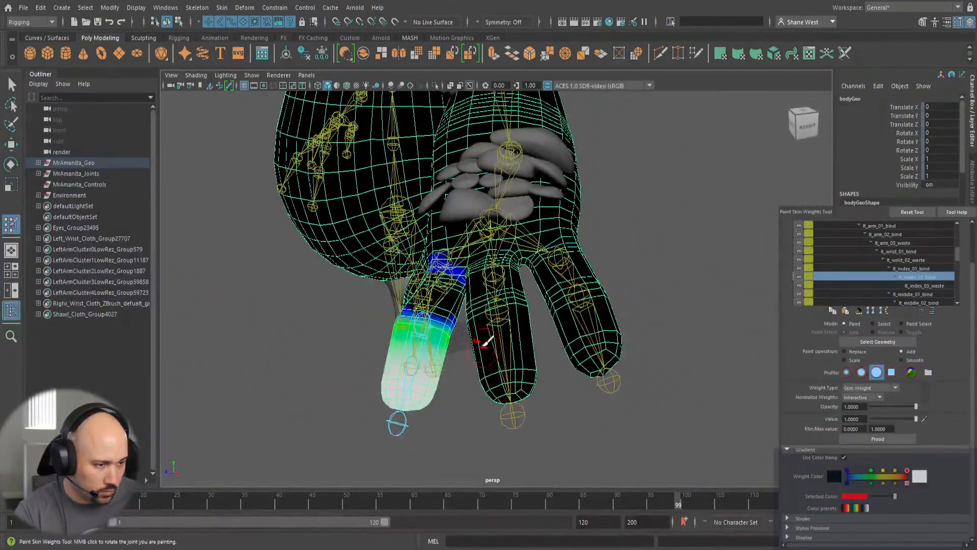
mouse_move(452, 314)
left_mouse_down()
mouse_move(411, 310)
mouse_move(349, 327)
mouse_move(251, 312)
mouse_move(557, 344)
mouse_move(555, 335)
mouse_move(572, 336)
mouse_move(439, 333)
left_mouse_up()
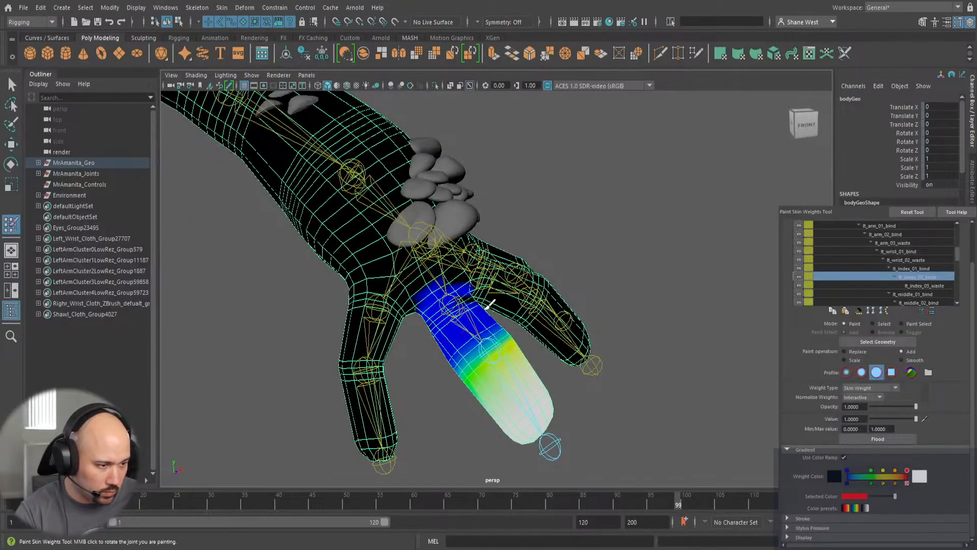
mouse_move(478, 305)
left_mouse_down("alt")
mouse_move(404, 349)
mouse_move(228, 303)
mouse_move(488, 347)
left_mouse_up("alt")
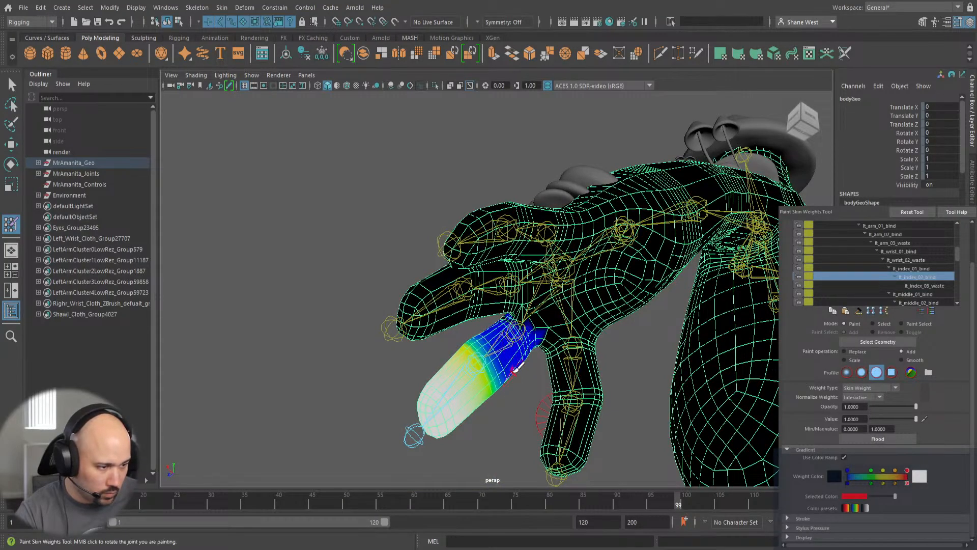
mouse_move(516, 367)
left_mouse_down("alt")
mouse_move(617, 414)
mouse_move(654, 448)
left_mouse_up("alt")
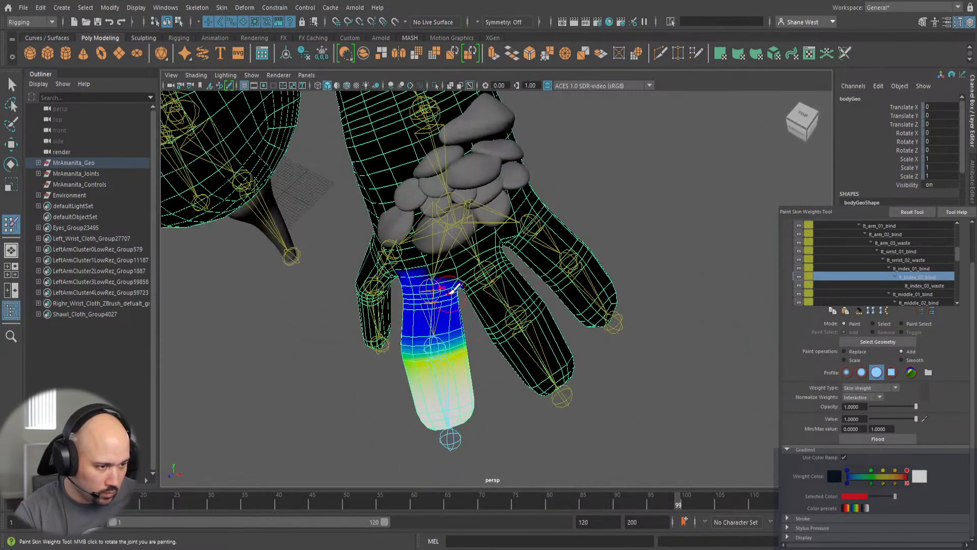
left_click_drag(384, 382, 561, 308, "alt")
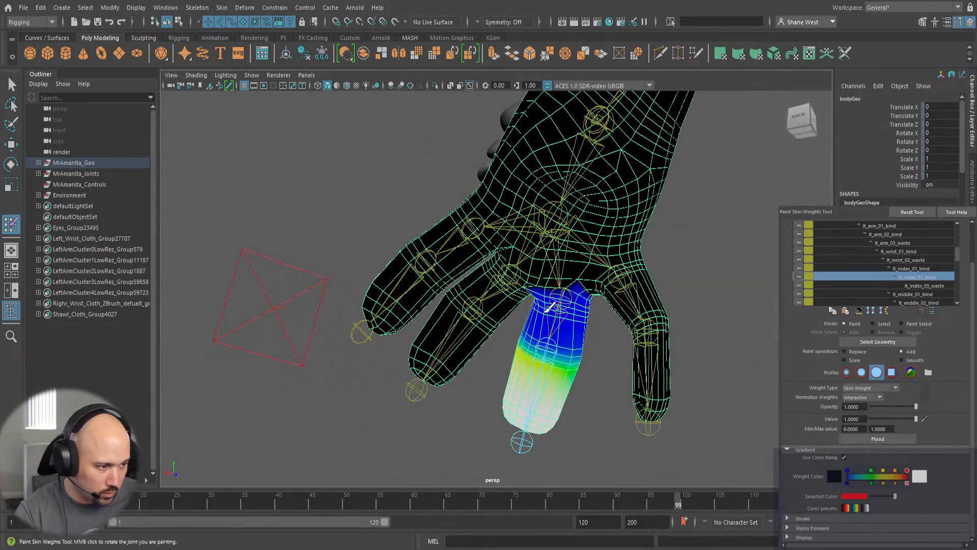
left_click_drag(593, 352, 376, 415, "alt")
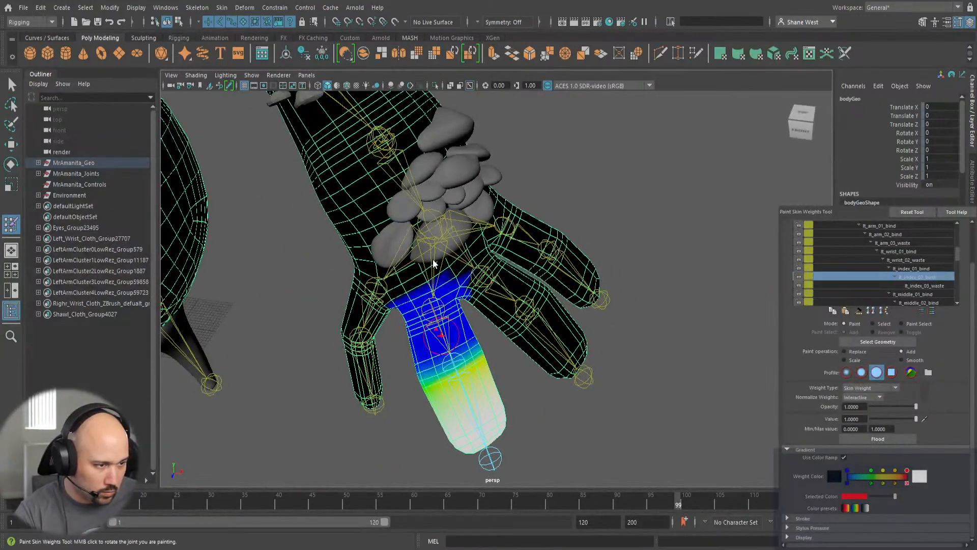
right_click_drag(441, 335, 434, 264)
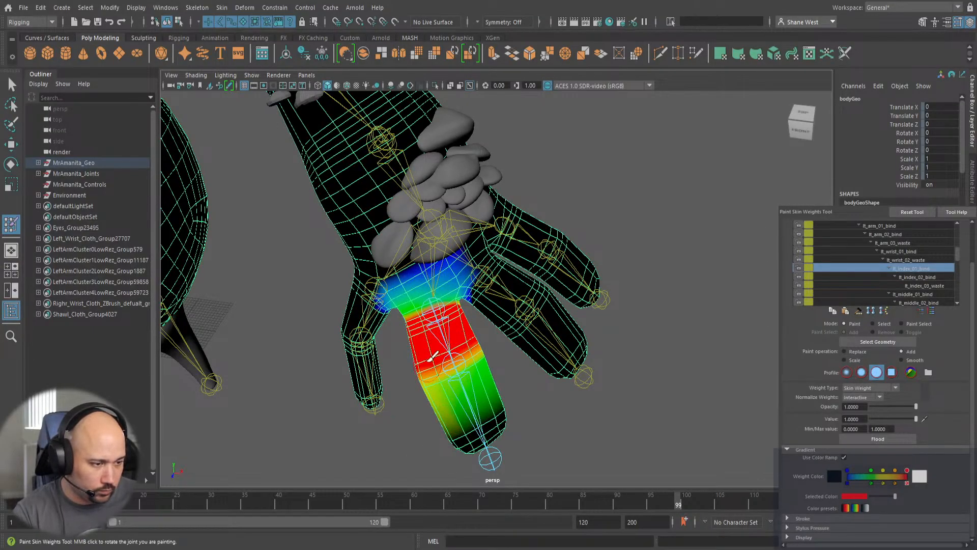
mouse_move(402, 415)
left_mouse_down("alt")
mouse_move(450, 356)
mouse_move(388, 404)
mouse_move(338, 406)
mouse_move(391, 403)
left_mouse_up("alt")
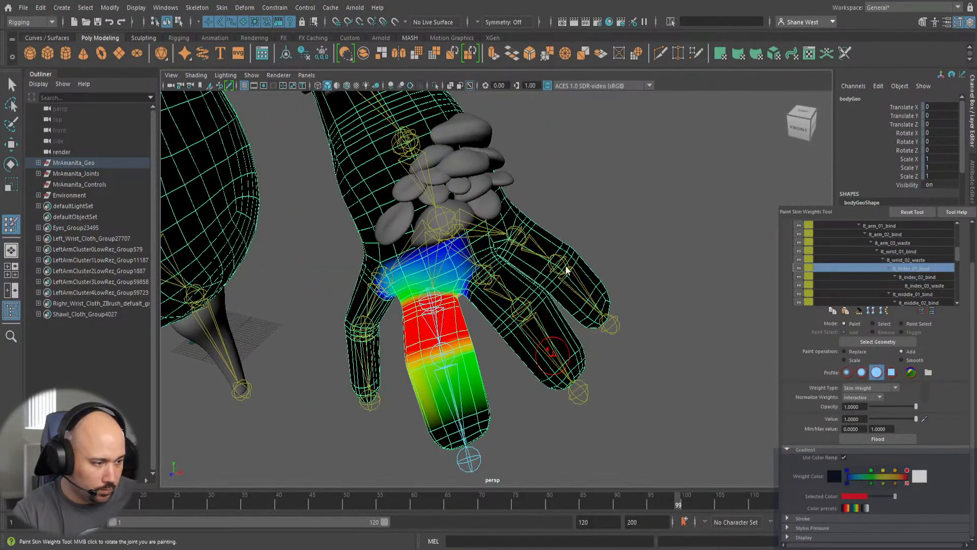
Paint full lt_middle_02_bind weight over all sides of the outer middle finger.
left_click(537, 256)
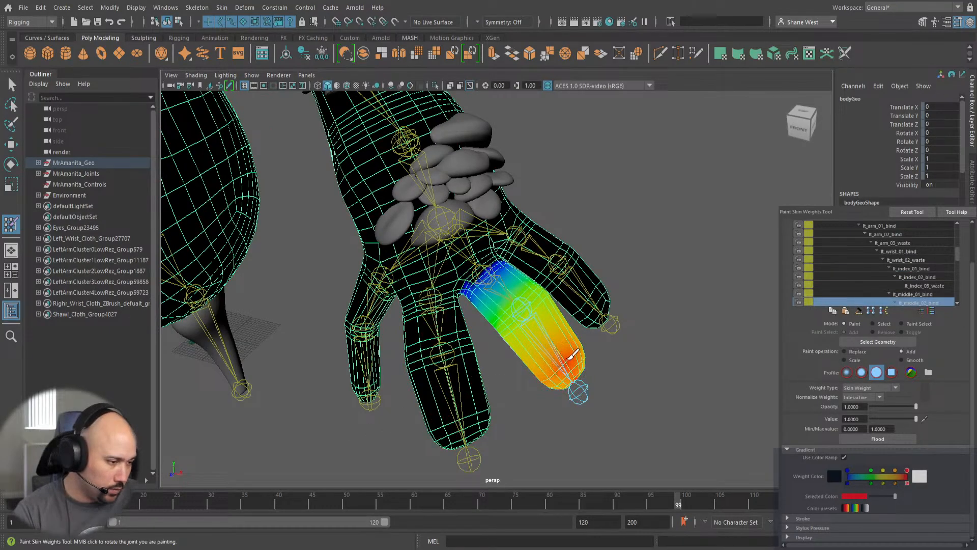
left_click_drag(545, 351, 597, 346)
left_click_drag(560, 397, 425, 359, "alt")
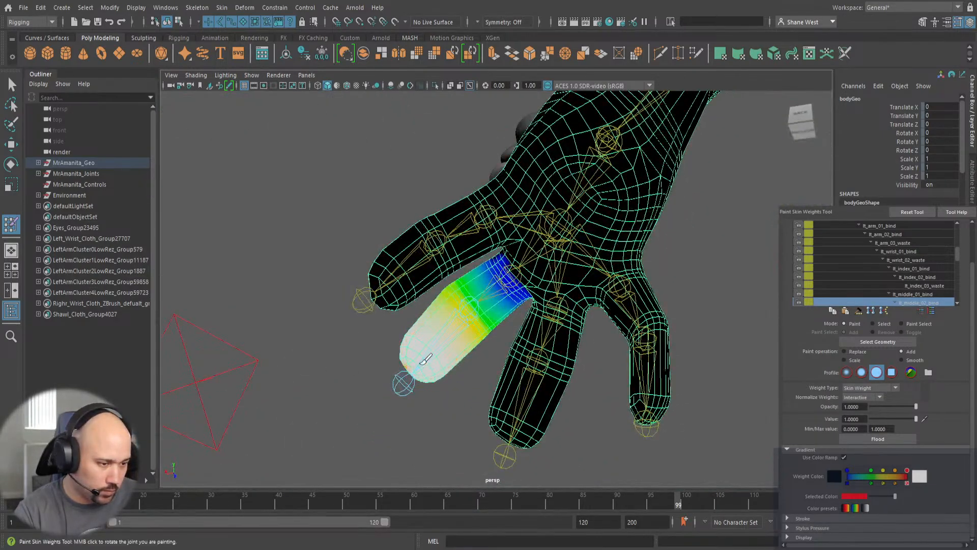
mouse_move(461, 317)
left_mouse_down()
mouse_move(455, 288)
mouse_move(584, 426)
mouse_move(542, 310)
left_mouse_up()
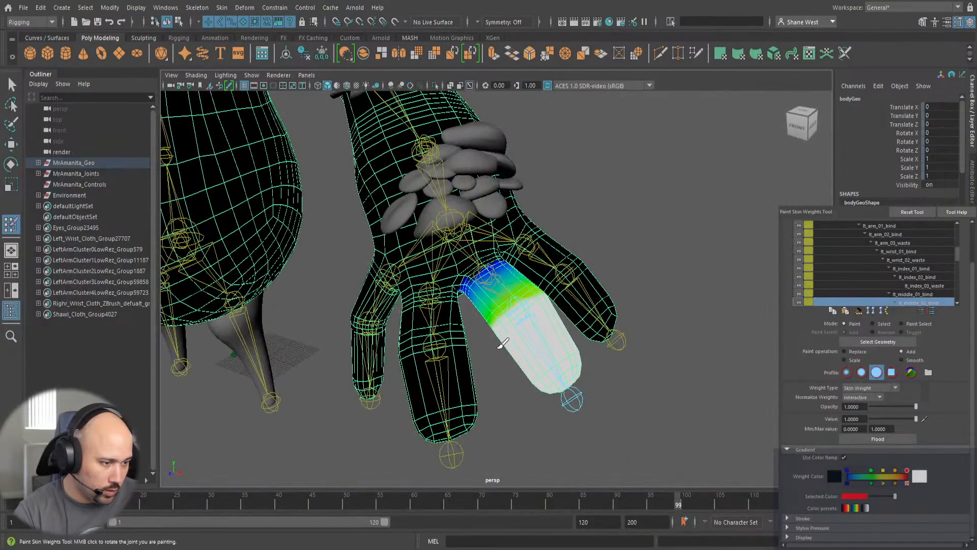
mouse_move(523, 379)
left_mouse_down("alt")
mouse_move(530, 426)
mouse_move(395, 365)
mouse_move(276, 351)
mouse_move(399, 371)
mouse_move(463, 415)
mouse_move(573, 360)
mouse_move(465, 400)
left_mouse_up("alt")
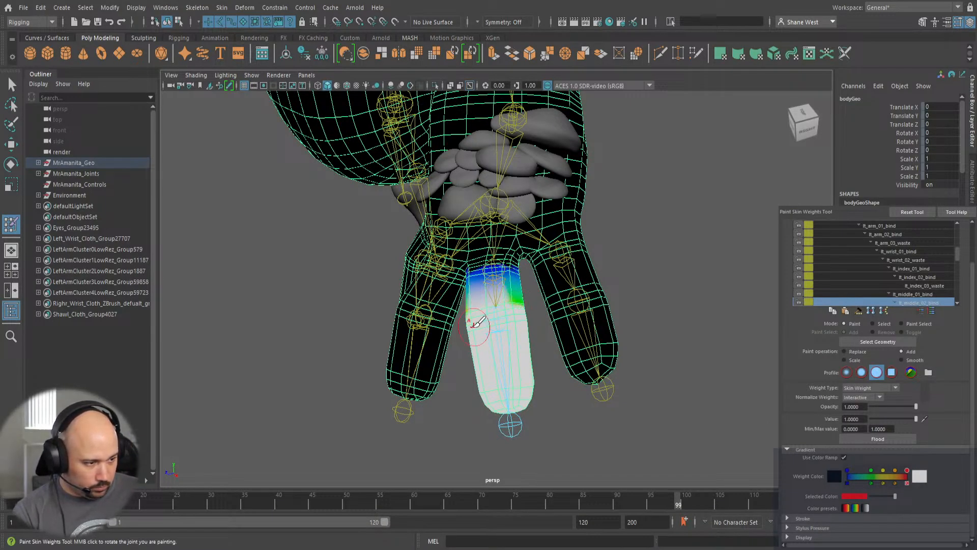
left_click_drag(514, 351, 297, 271, "alt")
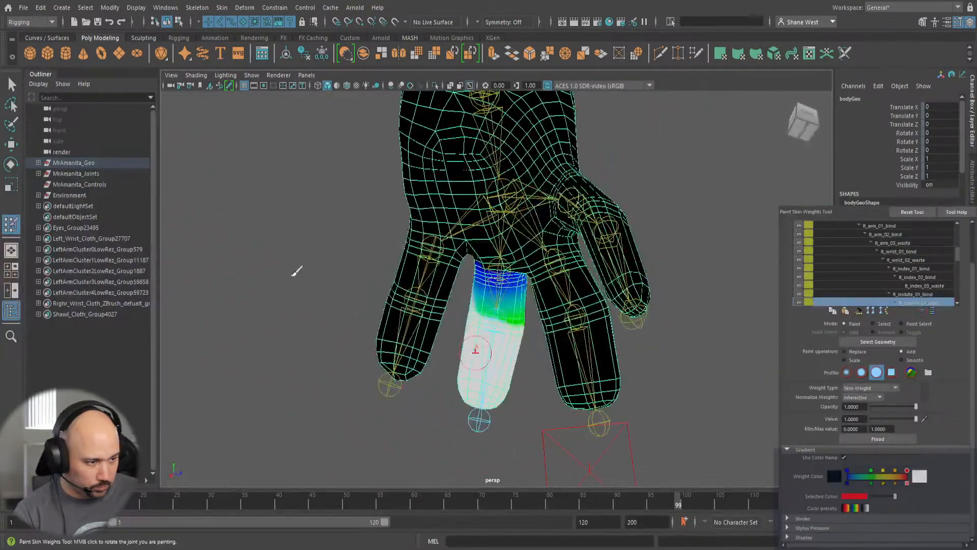
mouse_move(517, 331)
left_mouse_down("alt")
mouse_move(458, 306)
mouse_move(523, 323)
mouse_move(379, 379)
left_mouse_up("alt")
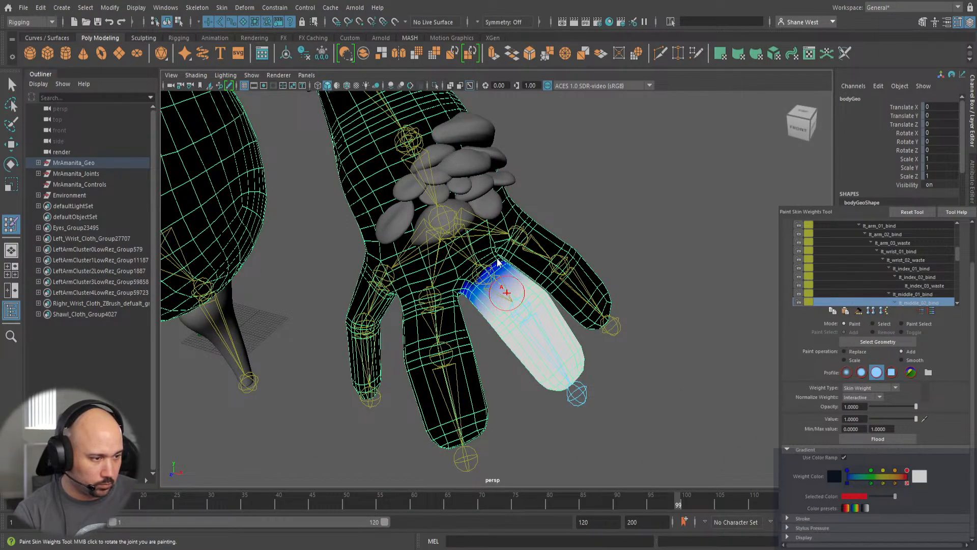
Paint full lt_middle_01_bind weight around the middle finger's base segment, on the back, palm and inner sides.
right_click_drag(507, 292, 498, 263)
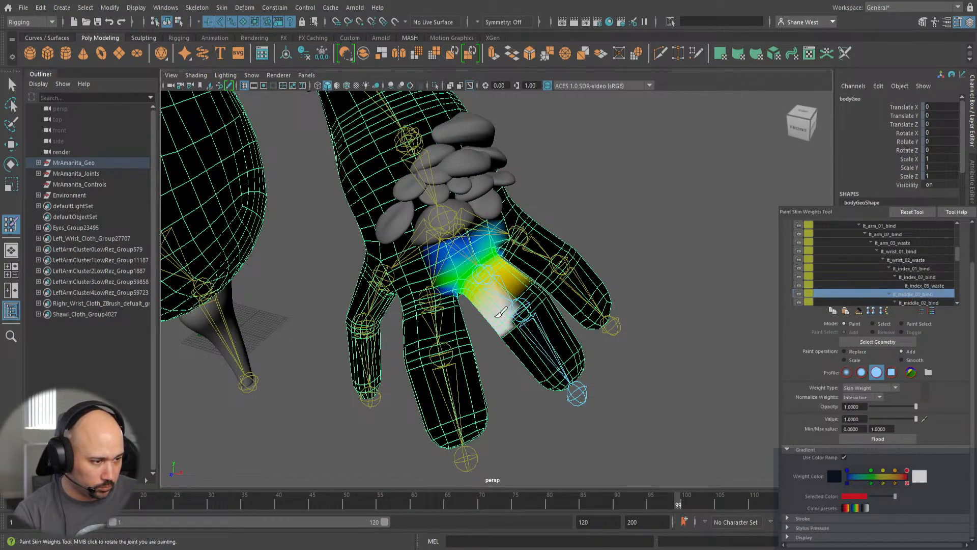
mouse_move(499, 331)
left_mouse_down("alt")
mouse_move(524, 338)
mouse_move(627, 283)
mouse_move(530, 313)
left_mouse_up("alt")
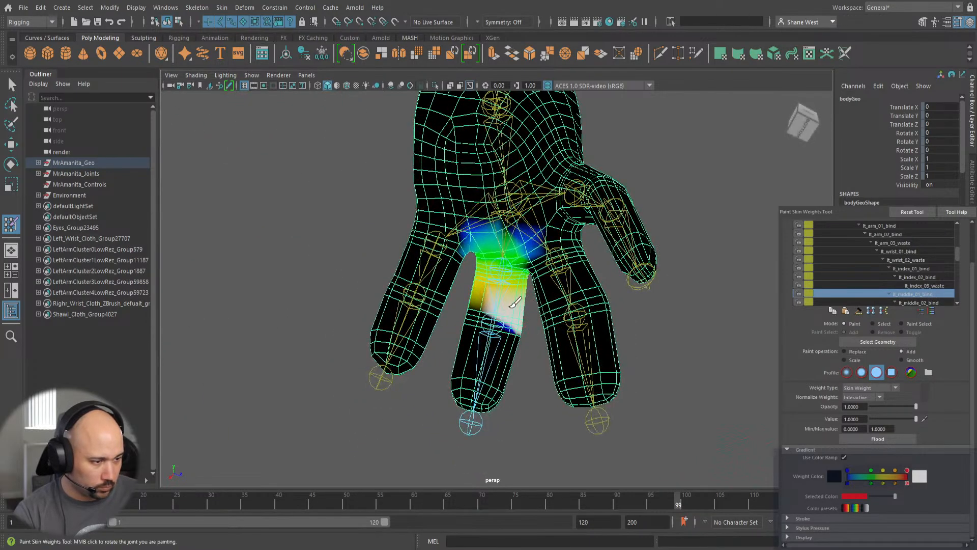
left_click_drag(479, 333, 618, 398, "alt")
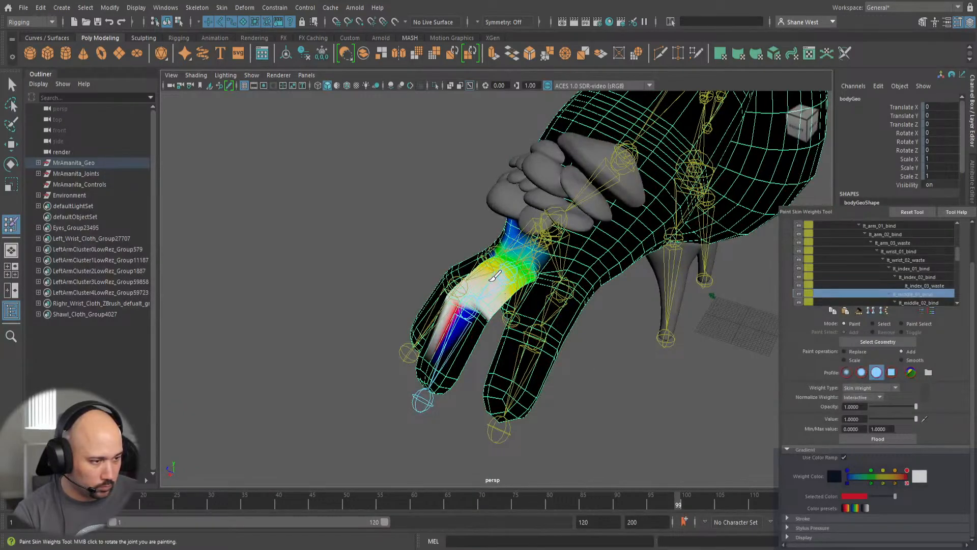
mouse_move(490, 289)
left_mouse_down("alt")
mouse_move(560, 326)
mouse_move(644, 294)
mouse_move(509, 277)
mouse_move(496, 326)
mouse_move(532, 254)
mouse_move(501, 285)
left_mouse_up("alt")
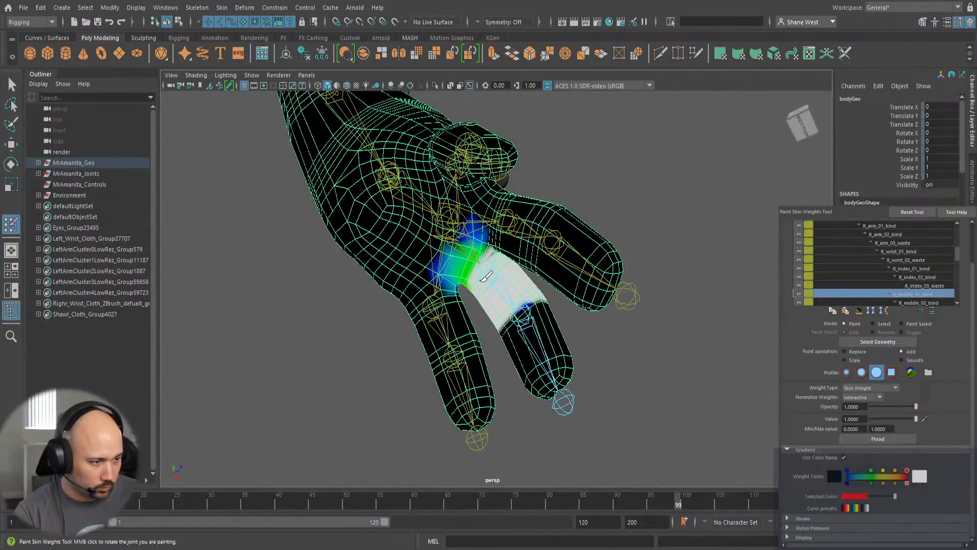
mouse_move(480, 280)
left_mouse_down("alt")
mouse_move(506, 295)
mouse_move(463, 273)
mouse_move(506, 316)
mouse_move(497, 287)
left_mouse_up("alt")
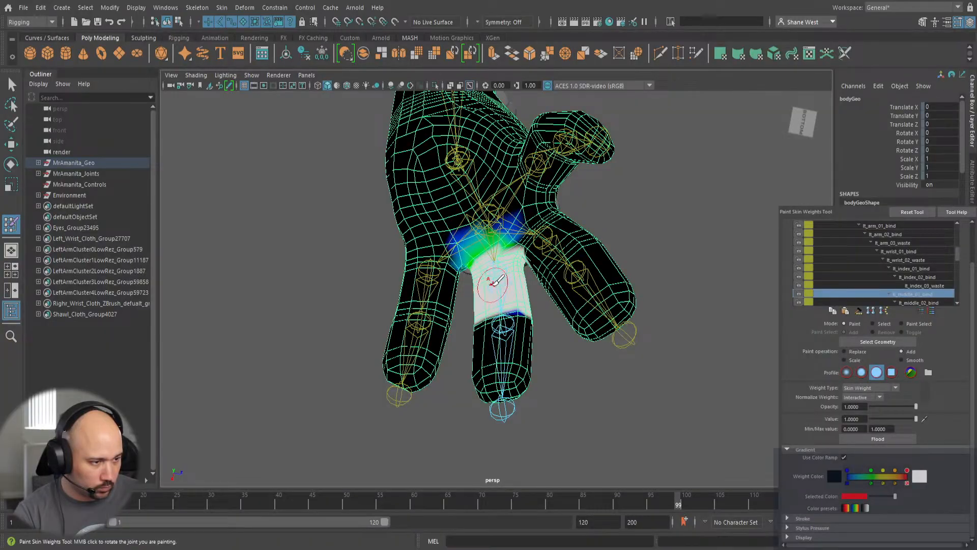
mouse_move(493, 282)
left_mouse_down("alt")
mouse_move(505, 270)
mouse_move(517, 146)
mouse_move(476, 257)
mouse_move(509, 275)
mouse_move(465, 305)
mouse_move(611, 261)
mouse_move(484, 324)
mouse_move(349, 316)
mouse_move(339, 237)
mouse_move(459, 178)
mouse_move(583, 137)
mouse_move(528, 101)
mouse_move(474, 102)
mouse_move(520, 209)
left_mouse_up("alt")
left_click_drag(573, 356, 402, 372, "alt")
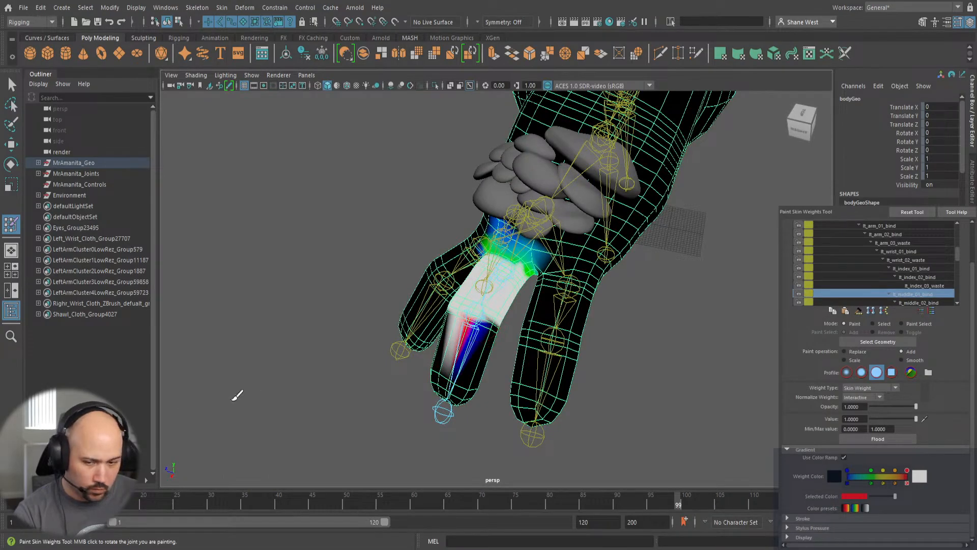
Switch to the softest brush profile and smooth the lt_middle_01_bind weights around the middle finger's middle knuckle.
left_click(847, 373)
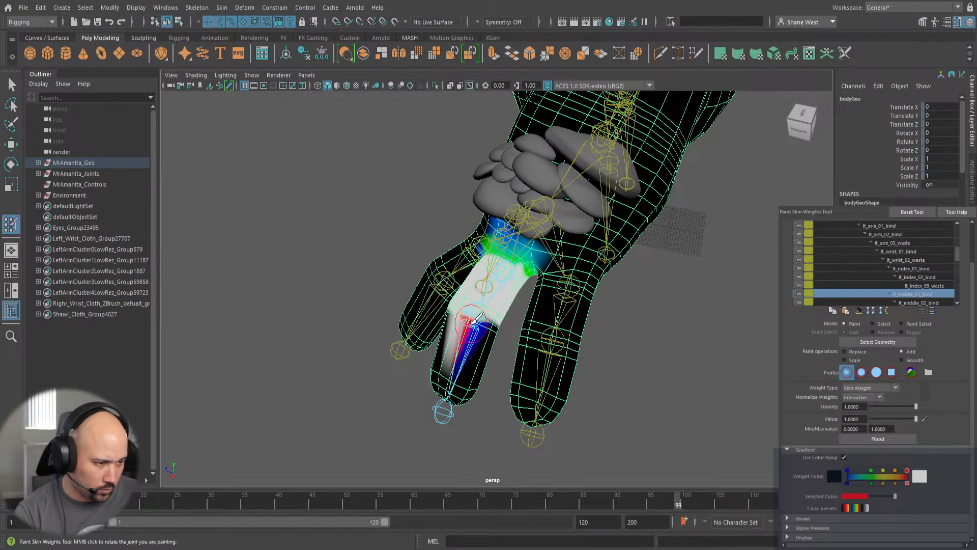
mouse_move(464, 321)
left_mouse_down("shift")
mouse_move(501, 330)
mouse_move(478, 316)
mouse_move(450, 342)
mouse_move(543, 332)
mouse_move(555, 328)
mouse_move(471, 327)
mouse_move(534, 280)
mouse_move(631, 278)
mouse_move(512, 325)
mouse_move(505, 340)
left_mouse_up("shift")
left_click_drag(541, 300, 502, 331, "shift")
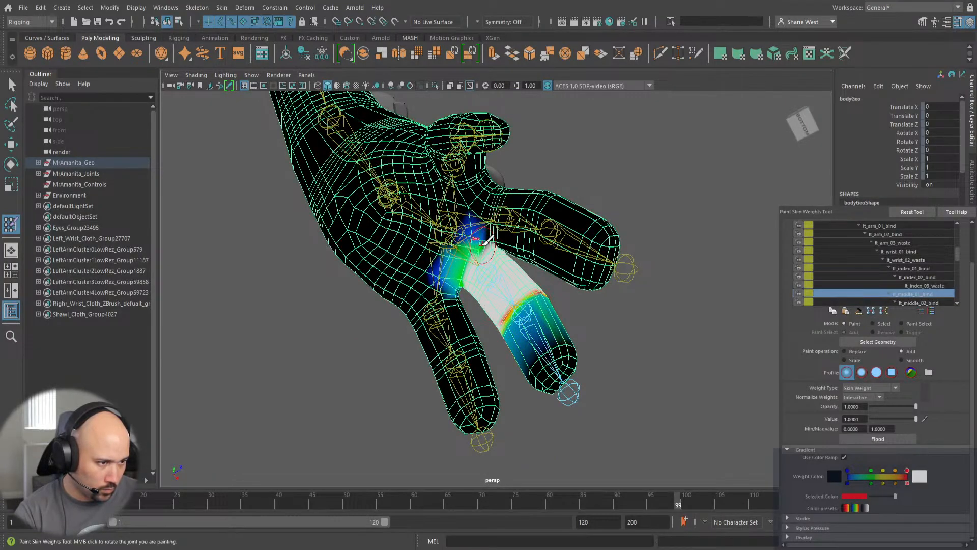
Smooth the lt_middle_01_bind falloff where the middle finger joins the hand, on both the back and palm sides.
mouse_move(488, 240)
left_mouse_down()
mouse_move(397, 310)
mouse_move(323, 349)
left_mouse_up()
mouse_move(465, 246)
left_mouse_down()
mouse_move(534, 239)
mouse_move(524, 248)
mouse_move(538, 253)
left_mouse_up()
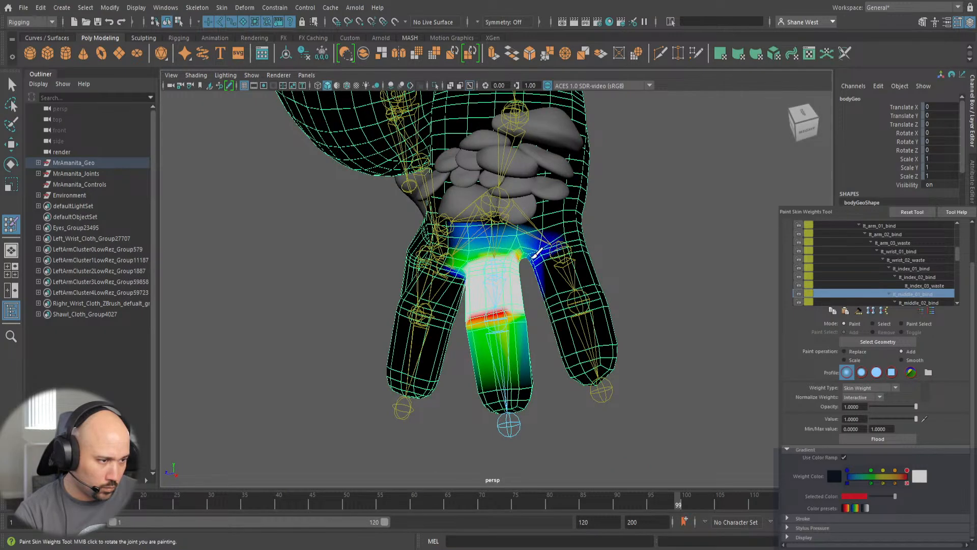
left_click_drag(501, 285, 511, 236, "alt")
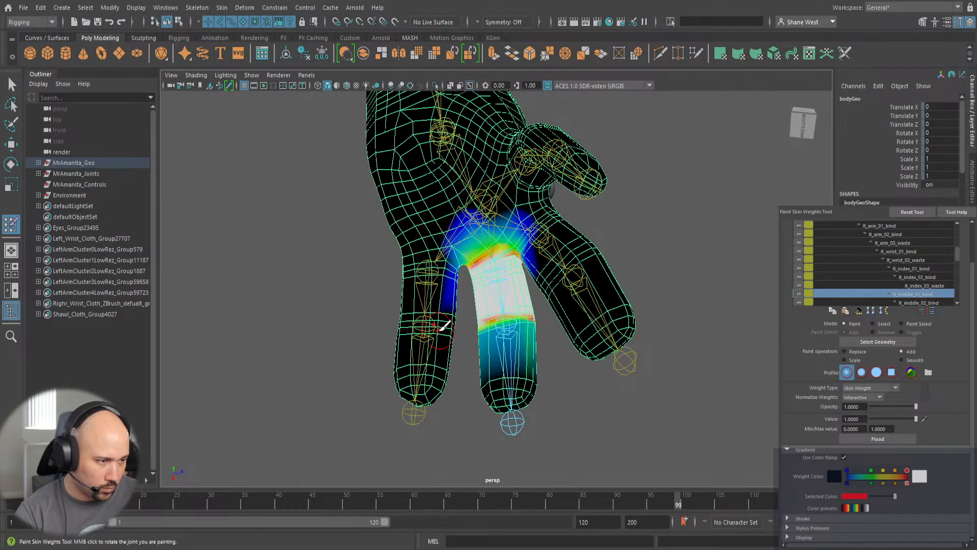
mouse_move(480, 363)
left_mouse_down("alt")
mouse_move(266, 471)
mouse_move(331, 480)
mouse_move(264, 459)
mouse_move(275, 448)
left_mouse_up("alt")
right_click_drag(344, 307, 575, 342, "alt")
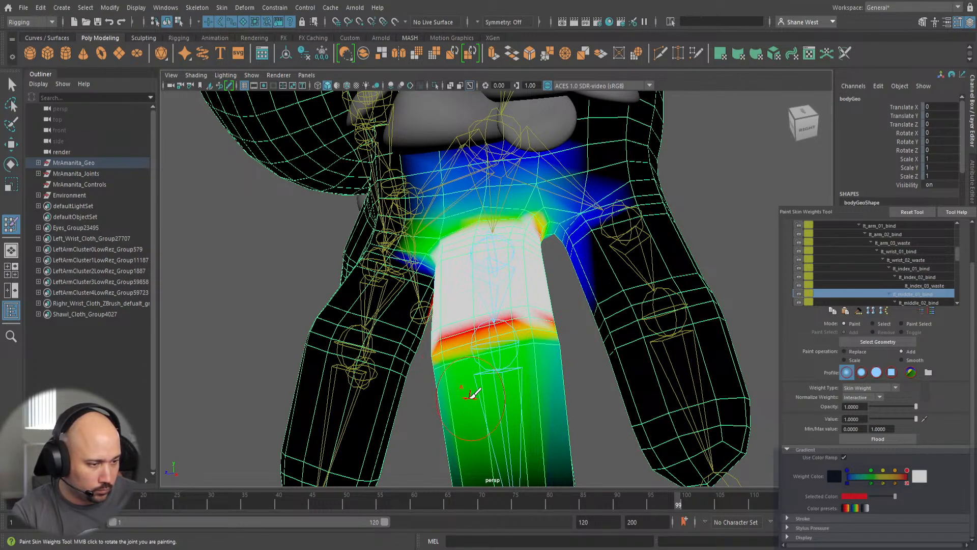
left_click_drag(475, 393, 557, 316, "alt")
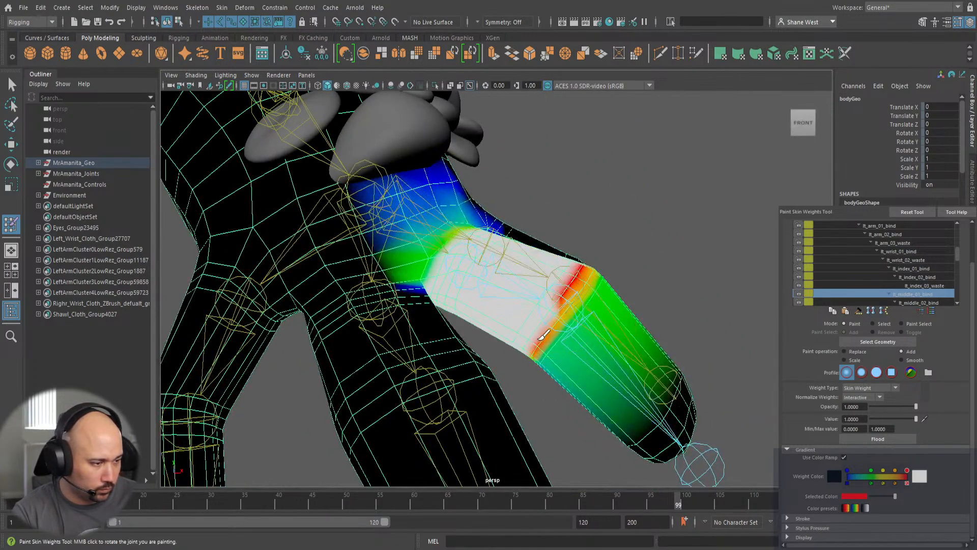
Select lt_middle_02_bind and smooth its weights from the middle knuckle into the middle finger's base segment, on the back and side.
left_click_drag(582, 357, 569, 379, "alt")
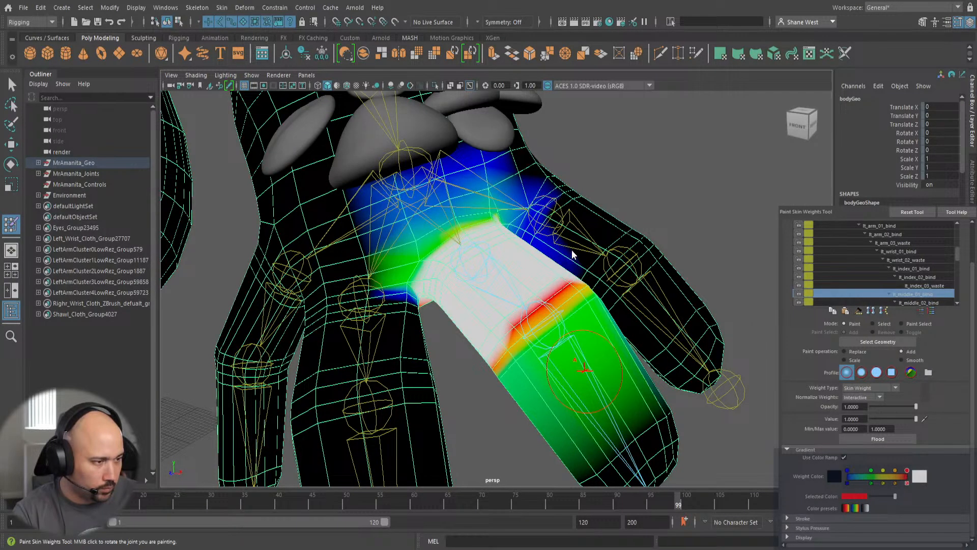
key("Down")
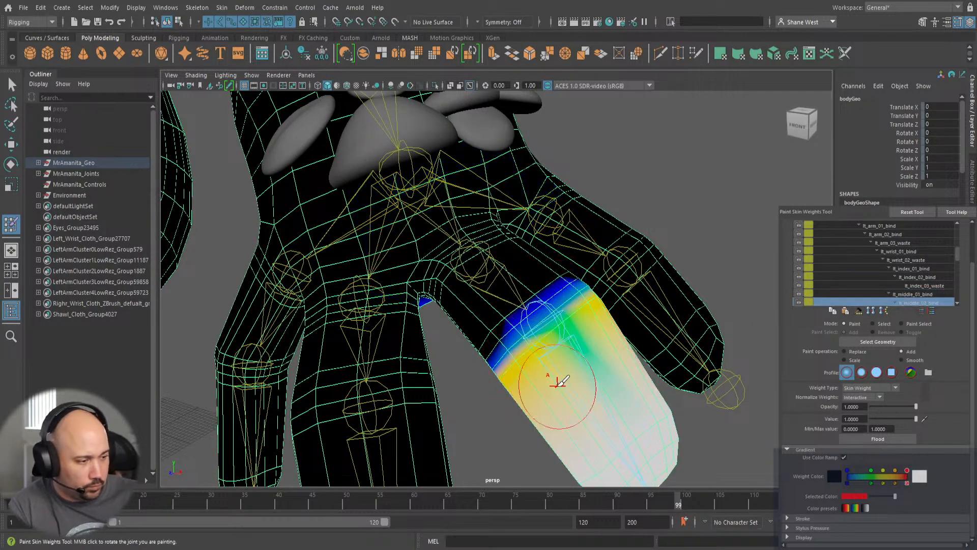
left_click_drag(537, 287, 530, 318)
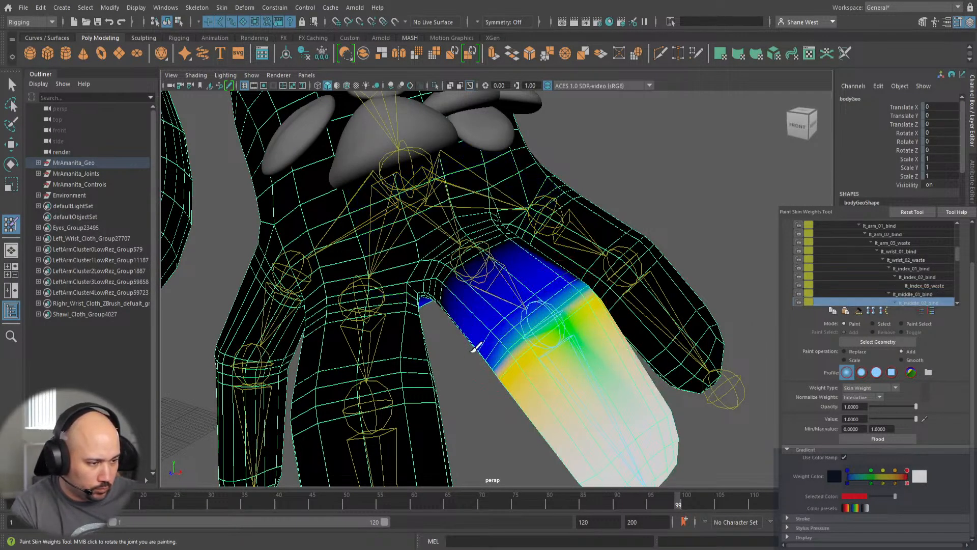
left_click_drag(537, 281, 564, 273)
mouse_move(492, 330)
left_mouse_down("alt")
mouse_move(366, 338)
mouse_move(471, 288)
mouse_move(493, 339)
left_mouse_up("alt")
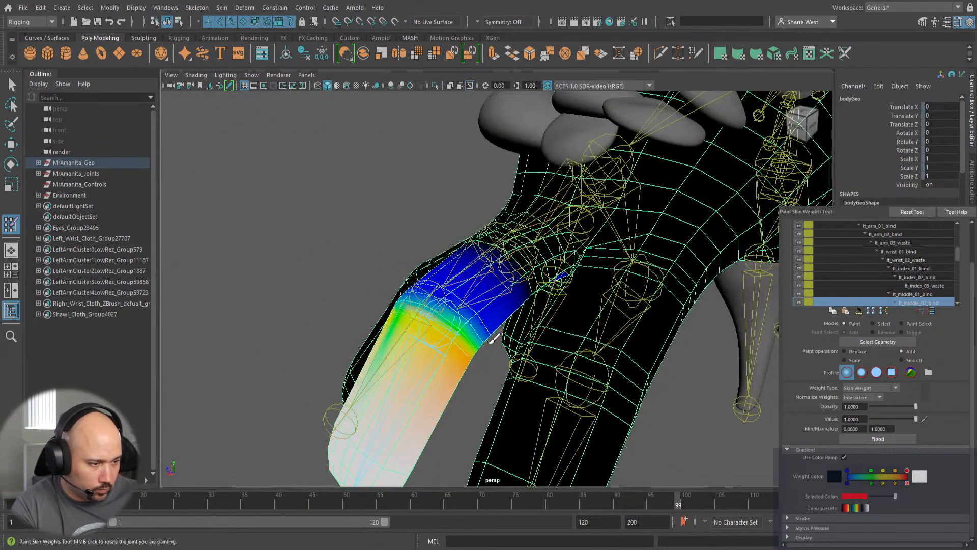
left_click_drag(433, 293, 422, 293)
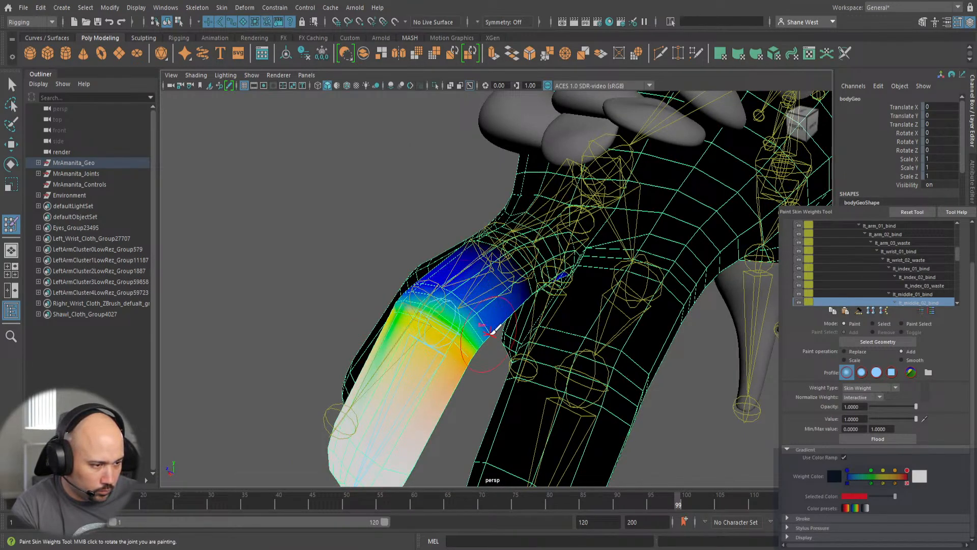
Even out the lt_middle_02_bind falloff across the middle finger's middle knuckle, working around the back and palm sides.
left_click_drag(415, 276, 498, 322, "alt")
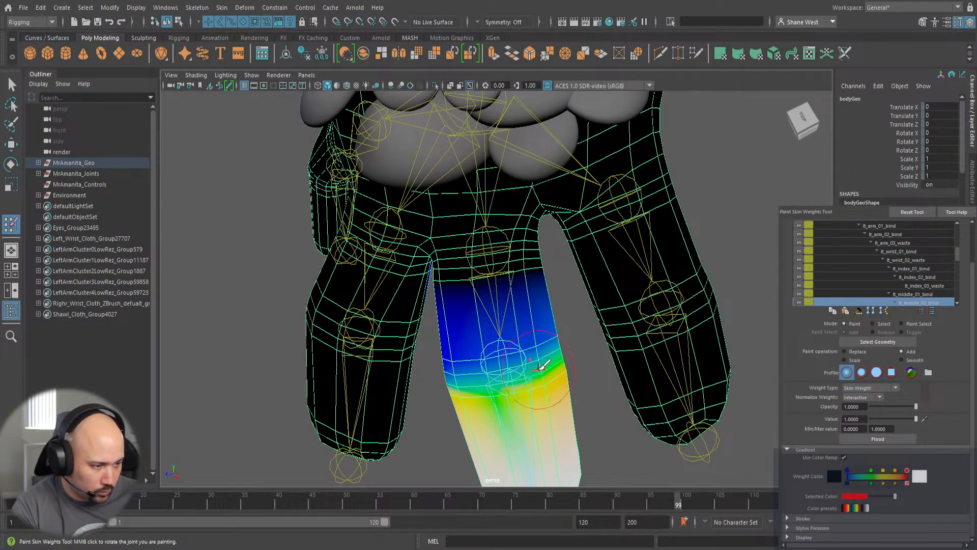
mouse_move(541, 365)
left_mouse_down("alt")
mouse_move(604, 323)
mouse_move(548, 335)
left_mouse_up("alt")
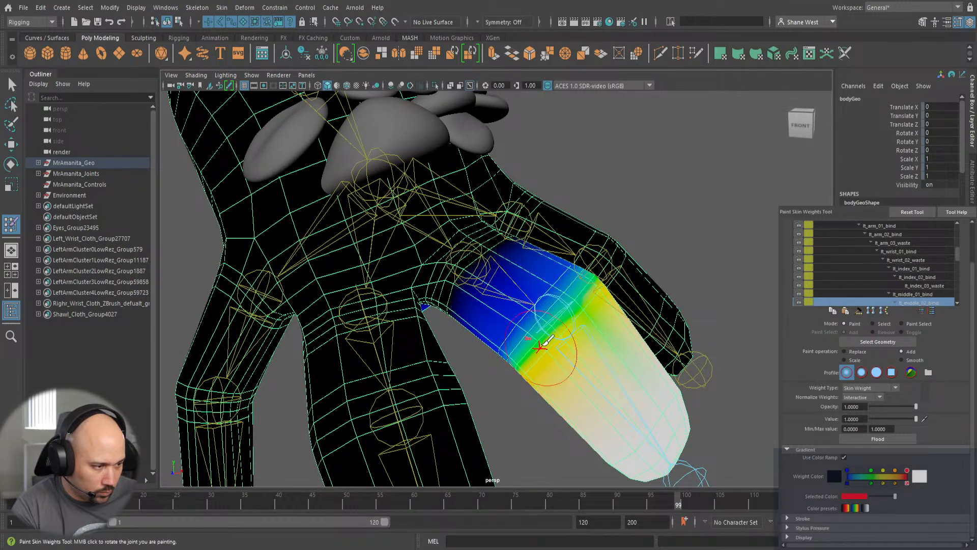
left_click_drag(577, 325, 594, 289)
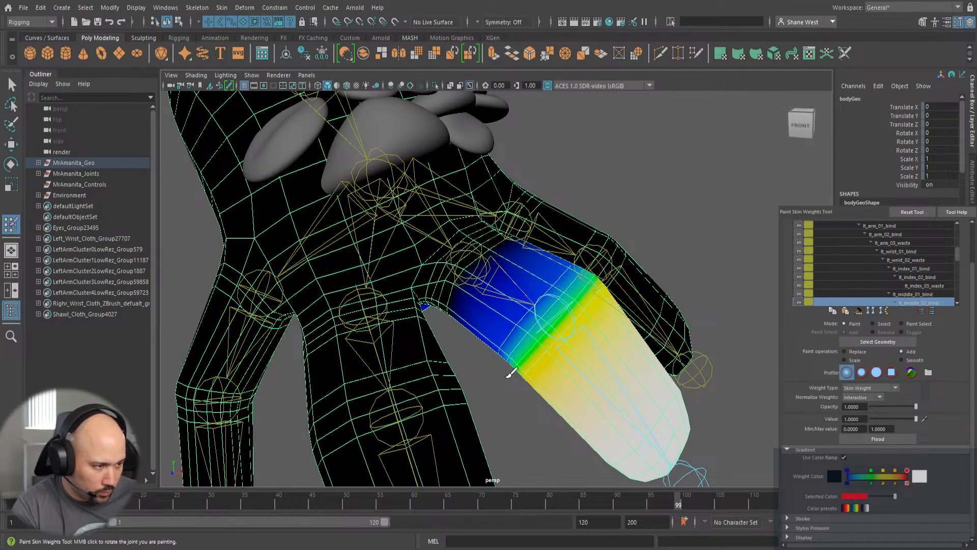
left_click_drag(510, 373, 573, 312, "alt")
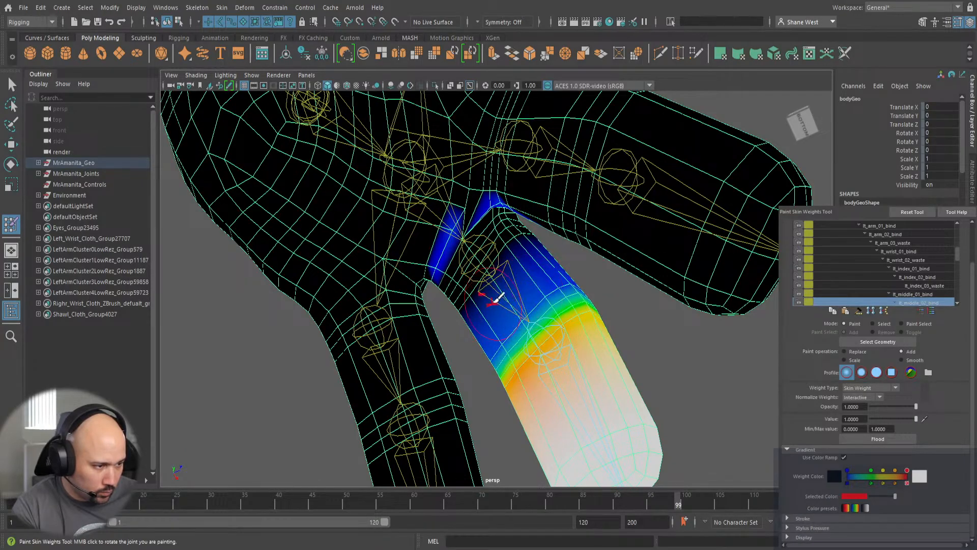
mouse_move(533, 324)
left_mouse_down("alt")
mouse_move(541, 273)
mouse_move(448, 346)
mouse_move(375, 371)
mouse_move(438, 390)
mouse_move(443, 367)
mouse_move(425, 402)
mouse_move(438, 352)
mouse_move(415, 264)
left_mouse_up("alt")
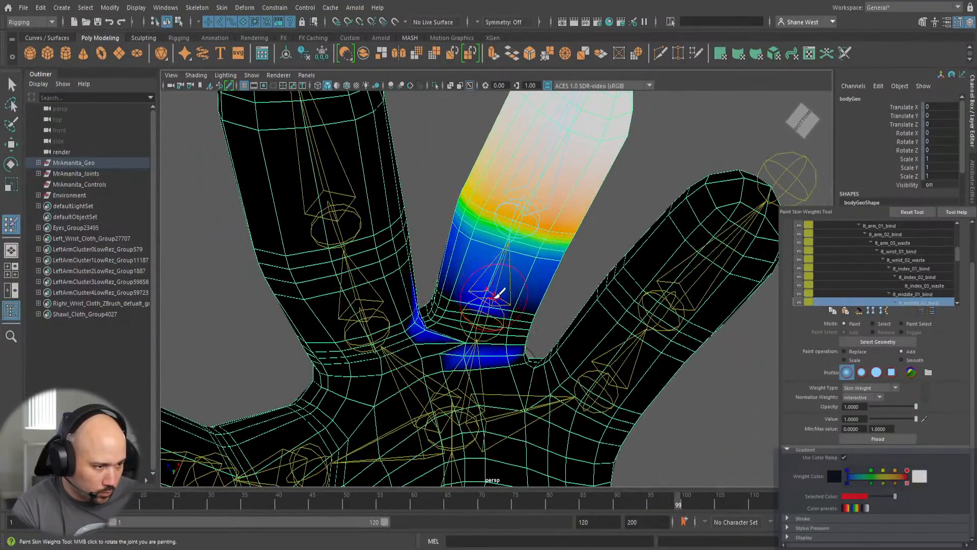
Select lt_middle_01_bind, set the brush value to 0.0194, and blend its weights across the middle finger's palm-side base.
right_click_drag(488, 257, 488, 253)
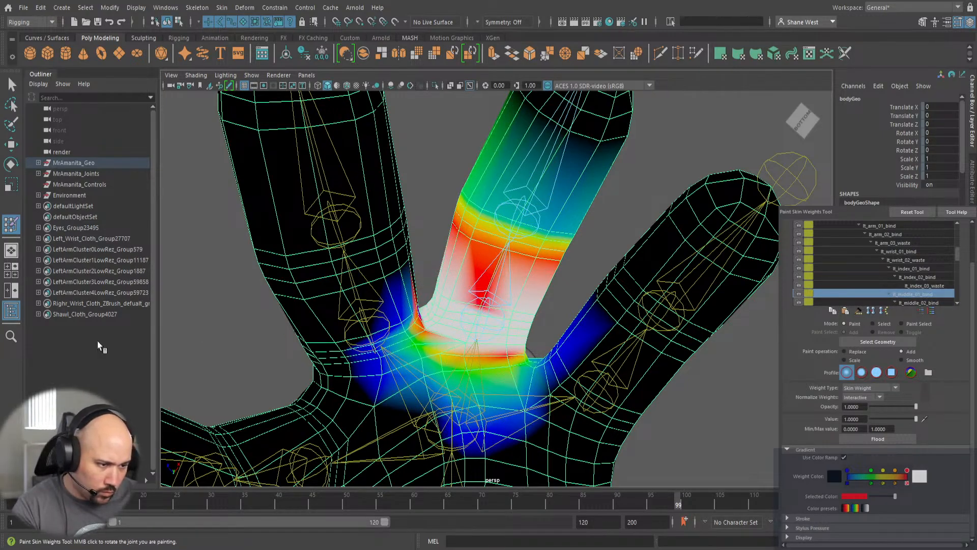
left_click_drag(916, 419, 872, 420)
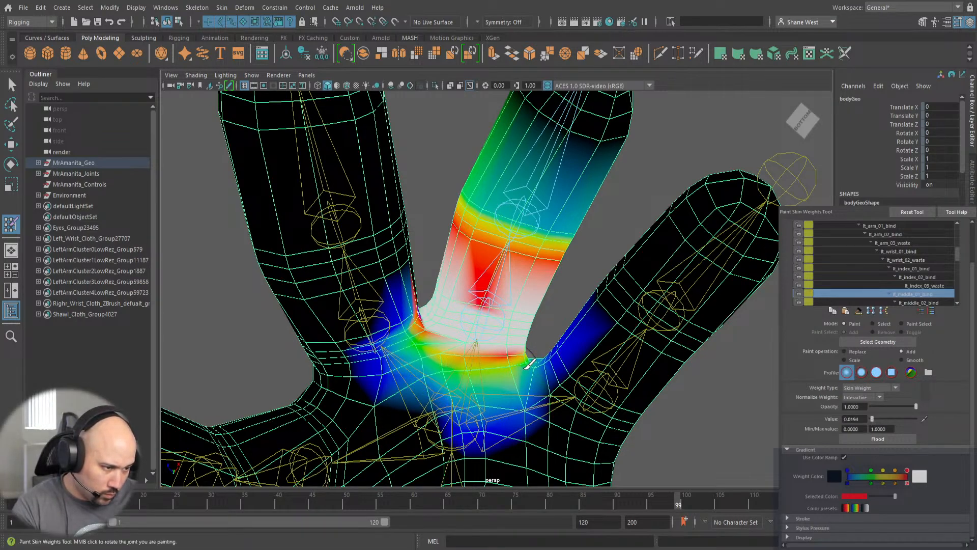
mouse_move(530, 363)
left_mouse_down()
mouse_move(498, 364)
mouse_move(443, 345)
left_mouse_up()
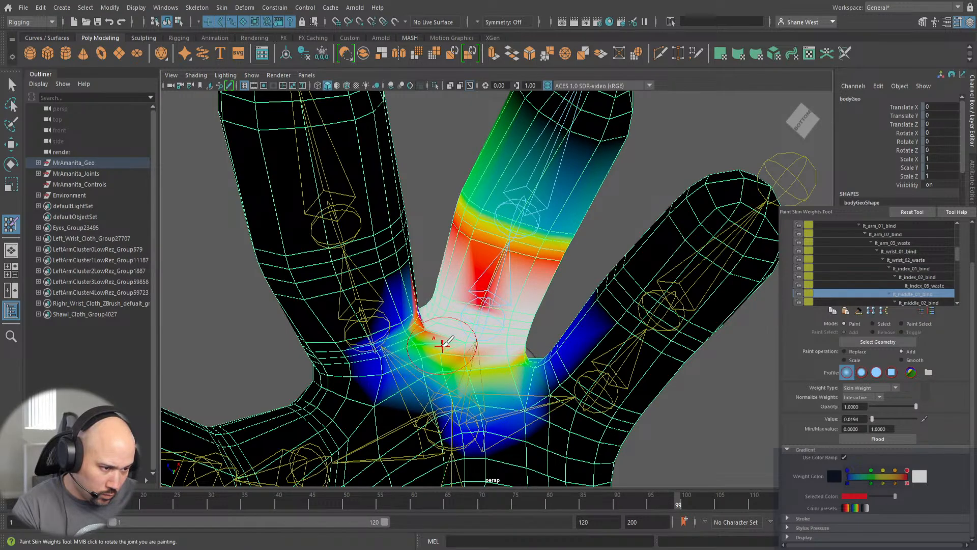
left_click_drag(383, 380, 394, 375)
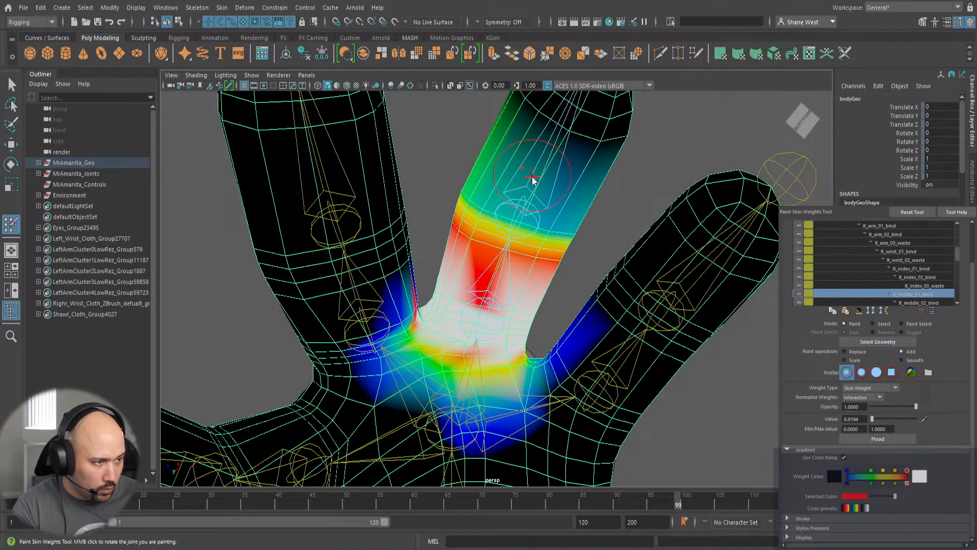
Compare the middle finger's two joint influences and refine lt_middle_01_bind at the palm-side base and the web beside the index finger.
right_click_drag(530, 123, 525, 145)
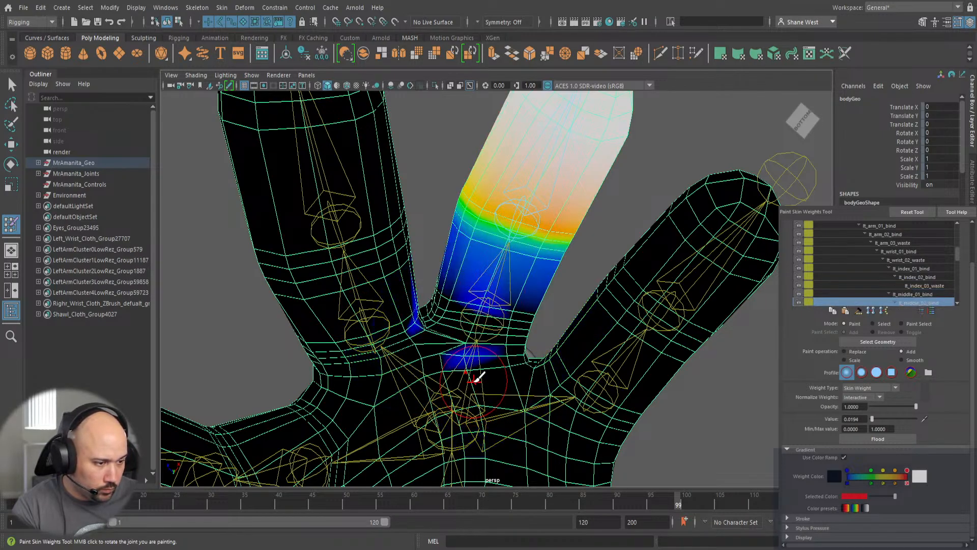
right_click_drag(488, 267, 492, 253)
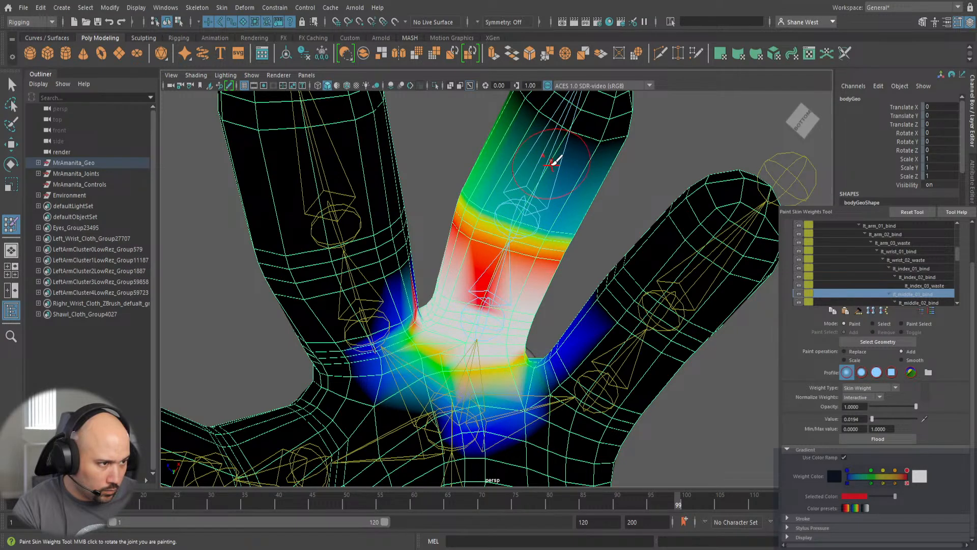
right_click_drag(549, 164, 557, 140)
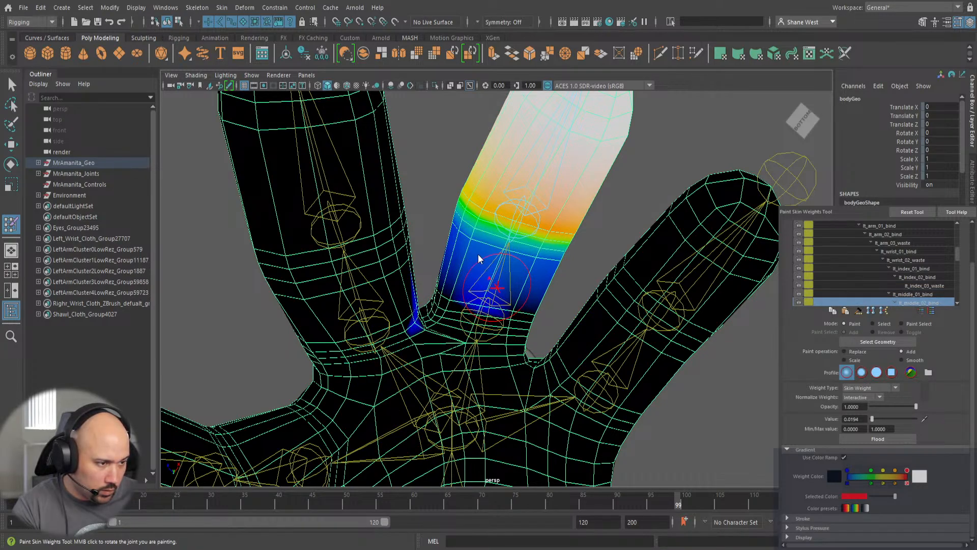
right_click_drag(497, 288, 478, 255)
mouse_move(423, 297)
left_mouse_down()
mouse_move(410, 328)
mouse_move(414, 338)
mouse_move(433, 330)
left_mouse_up()
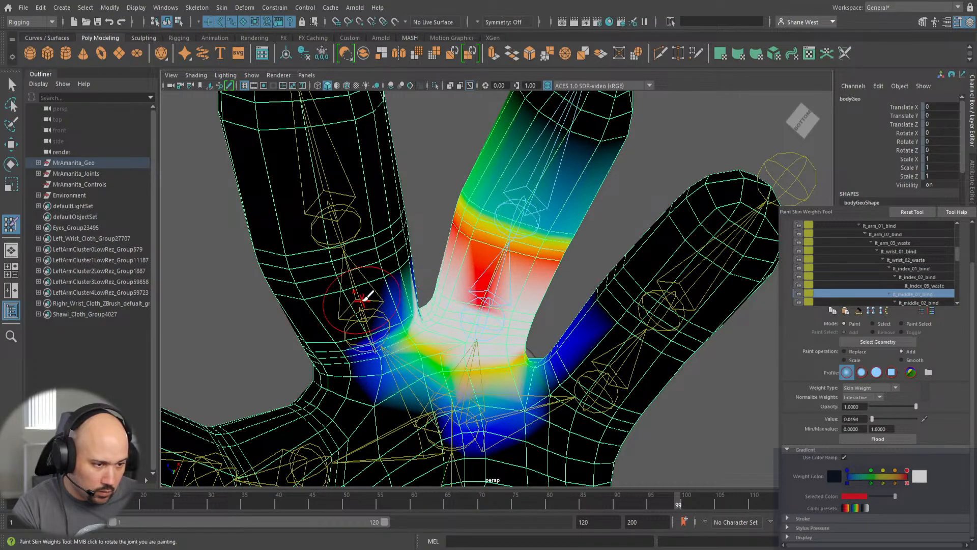
Using the solid brush profile at value 1, paint full lt_index_01_bind weight on the back and side of the index finger's base segment.
right_click_drag(358, 299, 347, 252)
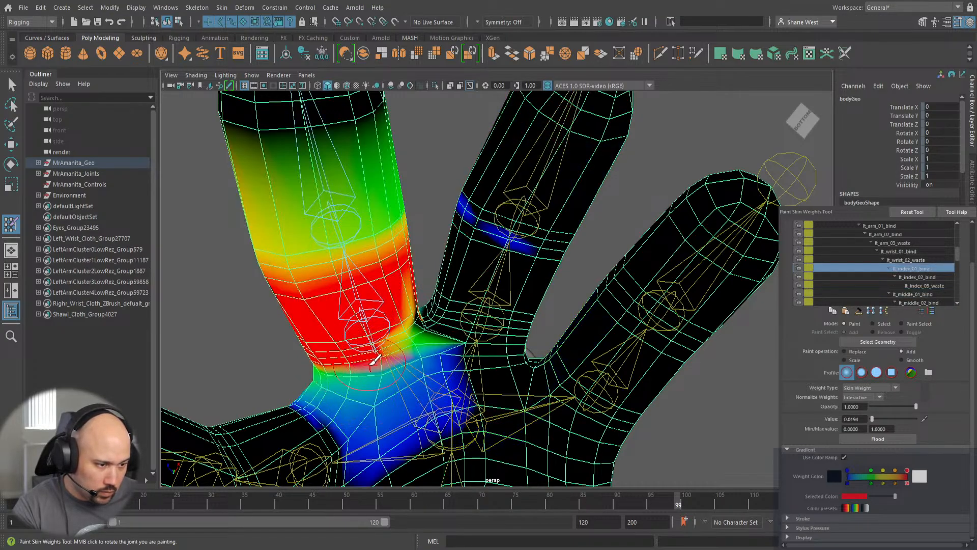
mouse_move(293, 393)
left_mouse_down("alt")
mouse_move(265, 348)
mouse_move(205, 330)
mouse_move(215, 302)
left_mouse_up("alt")
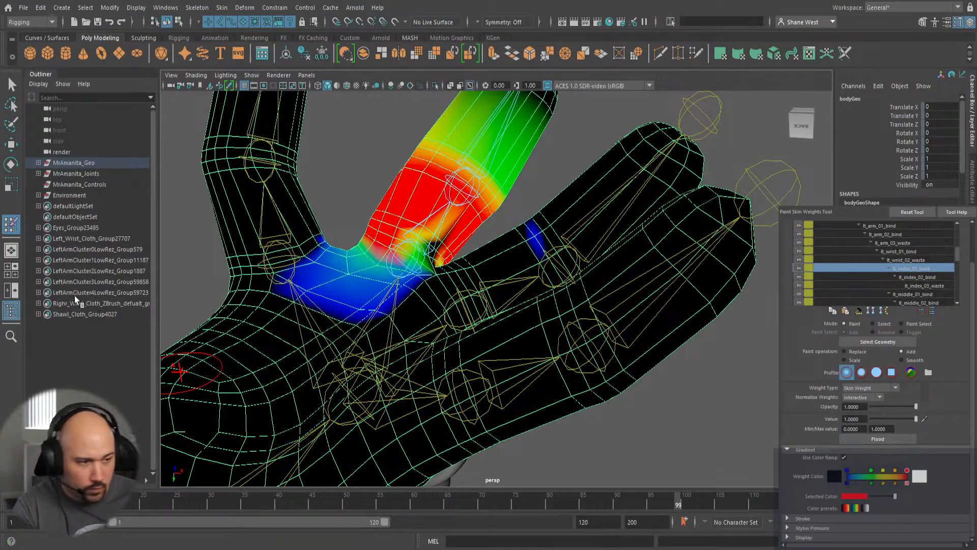
left_click(876, 372)
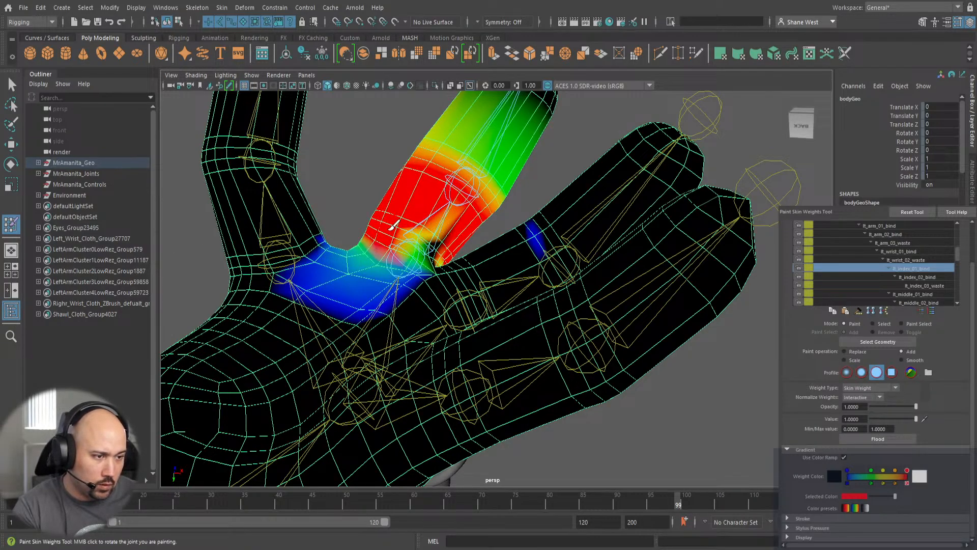
mouse_move(394, 225)
left_mouse_down()
mouse_move(405, 212)
mouse_move(407, 223)
mouse_move(372, 231)
mouse_move(423, 252)
mouse_move(444, 241)
left_mouse_up()
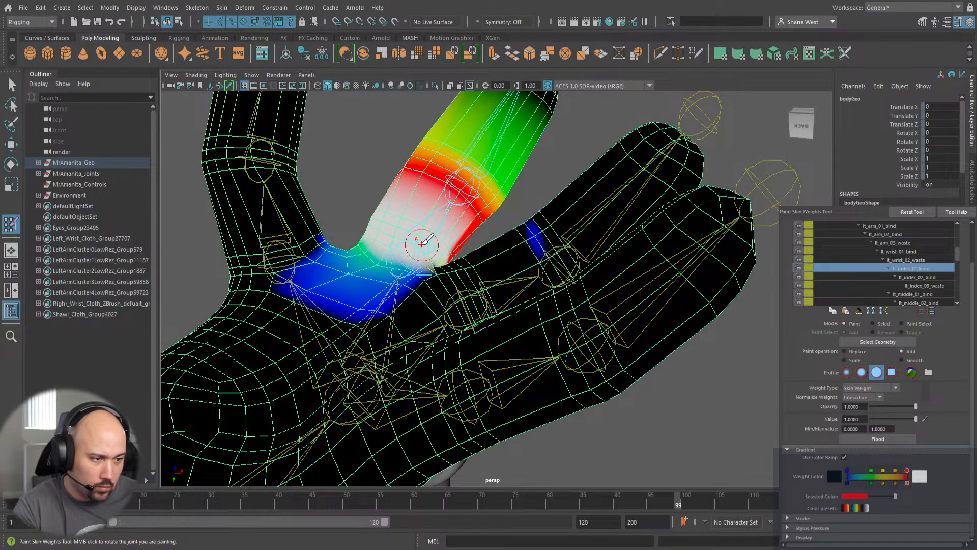
mouse_move(335, 209)
left_mouse_down("alt")
mouse_move(362, 251)
mouse_move(184, 225)
mouse_move(140, 175)
left_mouse_up("alt")
mouse_move(585, 259)
left_mouse_down()
mouse_move(700, 239)
mouse_move(530, 236)
mouse_move(492, 268)
mouse_move(501, 253)
left_mouse_up()
mouse_move(433, 289)
left_mouse_down("alt")
mouse_move(535, 266)
mouse_move(559, 230)
mouse_move(685, 218)
left_mouse_up("alt")
left_click_drag(611, 217, 778, 287, "alt")
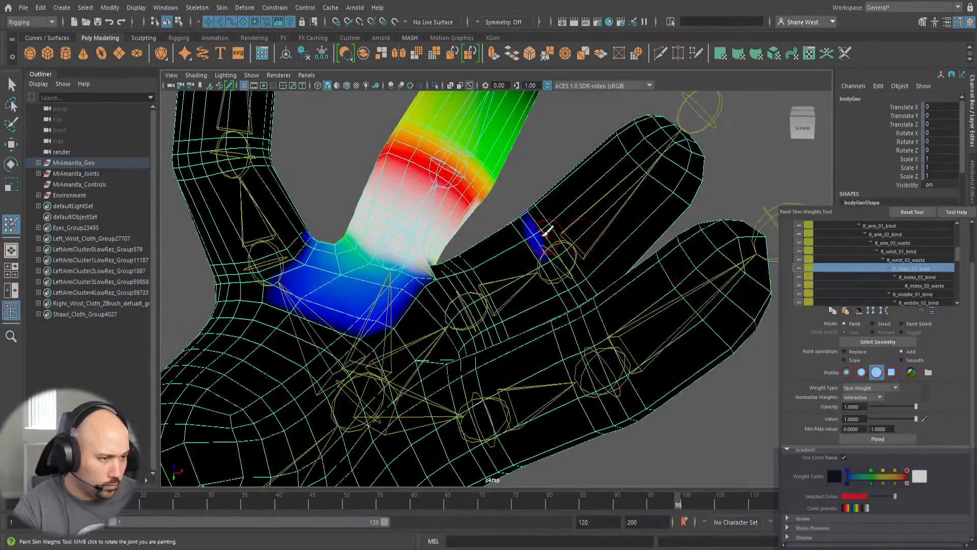
Paint full lt_index_01_bind weight over the index finger's remaining base segment, including the palm side and the web beside the middle finger.
mouse_move(462, 209)
left_mouse_down()
mouse_move(395, 154)
mouse_move(475, 153)
mouse_move(558, 129)
left_mouse_up()
mouse_move(559, 251)
left_mouse_down()
mouse_move(566, 259)
mouse_move(546, 252)
left_mouse_up()
mouse_move(563, 218)
left_mouse_down("alt")
mouse_move(675, 186)
mouse_move(565, 208)
left_mouse_up("alt")
mouse_move(661, 177)
left_mouse_down("alt")
mouse_move(633, 175)
mouse_move(497, 232)
mouse_move(414, 236)
mouse_move(408, 224)
left_mouse_up("alt")
mouse_move(356, 157)
left_mouse_down()
mouse_move(432, 171)
mouse_move(320, 218)
mouse_move(310, 286)
mouse_move(389, 220)
left_mouse_up()
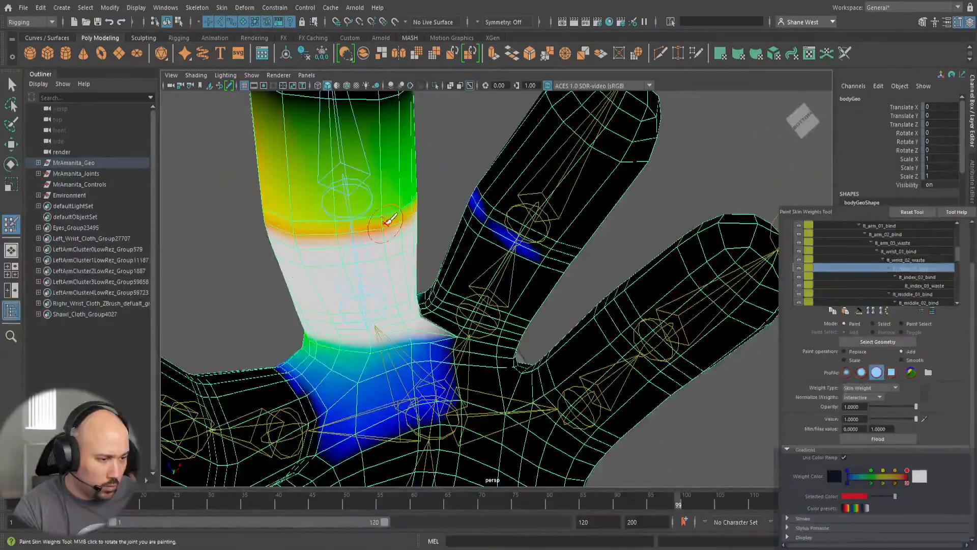
mouse_move(451, 332)
left_mouse_down()
mouse_move(430, 349)
mouse_move(437, 339)
mouse_move(399, 344)
mouse_move(458, 332)
mouse_move(417, 325)
mouse_move(425, 352)
mouse_move(445, 357)
left_mouse_up()
left_click_drag(444, 319, 454, 341)
mouse_move(389, 361)
left_mouse_down()
mouse_move(317, 342)
mouse_move(294, 351)
mouse_move(357, 286)
mouse_move(478, 197)
left_mouse_up()
Smooth the lt_index_01_bind falloff where the index finger joins the hand, on the back and in the web beside the middle finger.
mouse_move(712, 266)
left_mouse_down("shift")
mouse_move(591, 288)
mouse_move(632, 311)
mouse_move(662, 307)
left_mouse_up("shift")
left_click_drag(595, 319, 558, 309, "shift")
left_click_drag(676, 314, 688, 301, "shift")
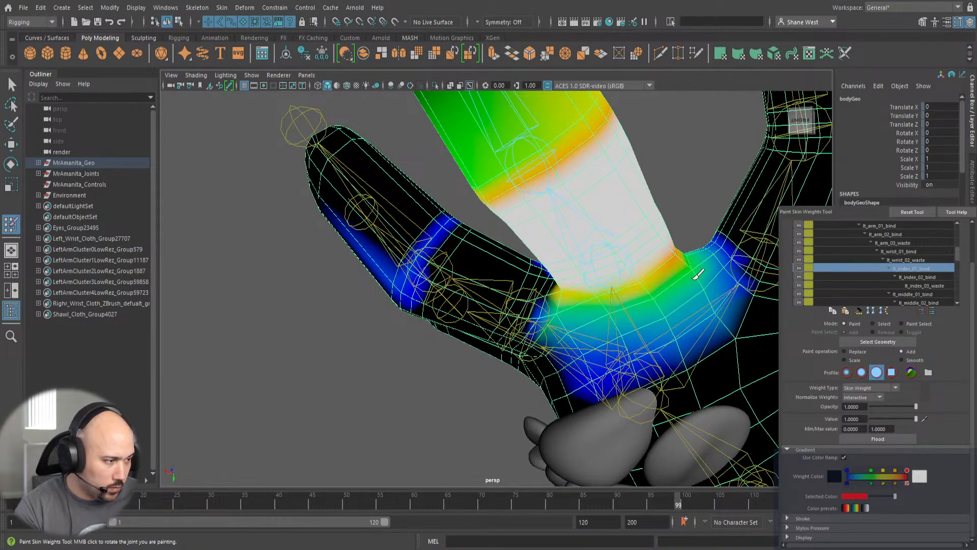
mouse_move(585, 308)
left_mouse_down("alt")
mouse_move(655, 273)
mouse_move(586, 306)
left_mouse_up("alt")
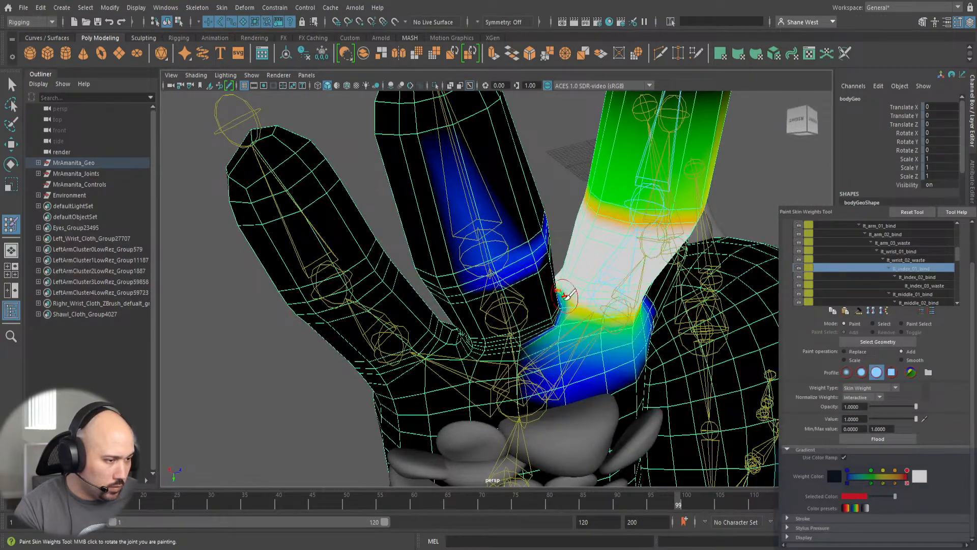
mouse_move(578, 350)
left_mouse_down("alt")
mouse_move(527, 313)
mouse_move(511, 342)
mouse_move(582, 278)
left_mouse_up("alt")
Prune skin weights below 0.01 on the body mesh and check the lt_middle_02_bind and lt_middle_01_bind influences.
left_click_drag(574, 312, 415, 255, "alt")
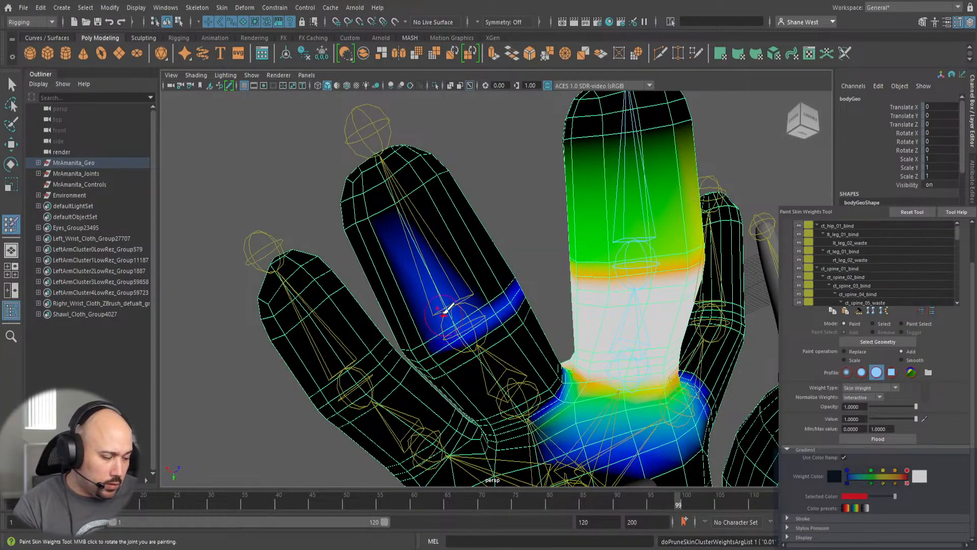
left_click_drag(309, 324, 386, 303, "alt")
mouse_move(326, 283)
left_mouse_down("alt")
mouse_move(283, 275)
mouse_move(273, 287)
mouse_move(325, 273)
left_mouse_up("alt")
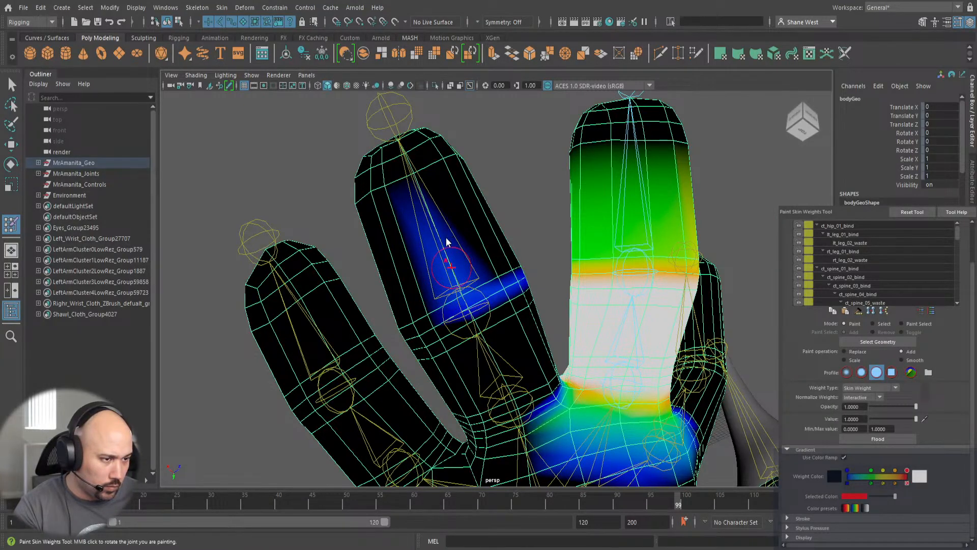
right_click_drag(452, 267, 446, 236)
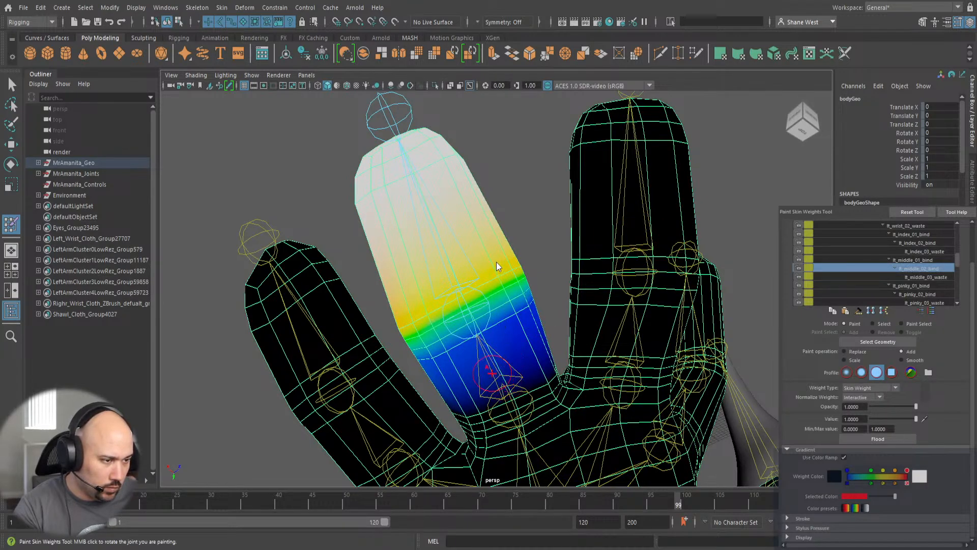
right_click_drag(492, 374, 496, 261)
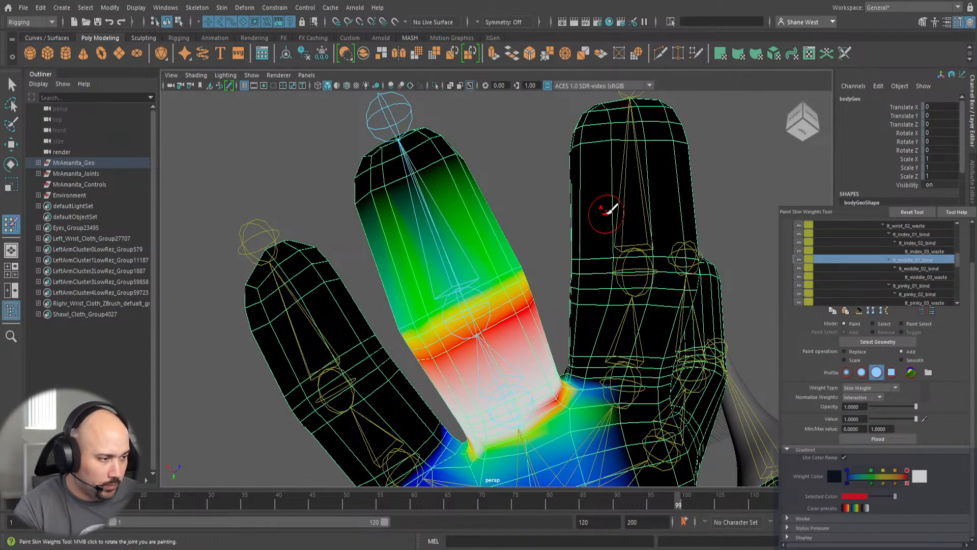
Select lt_index_02_bind and replace its stray weights across the middle finger's middle knuckle with value 0.
right_click_drag(641, 198, 634, 168)
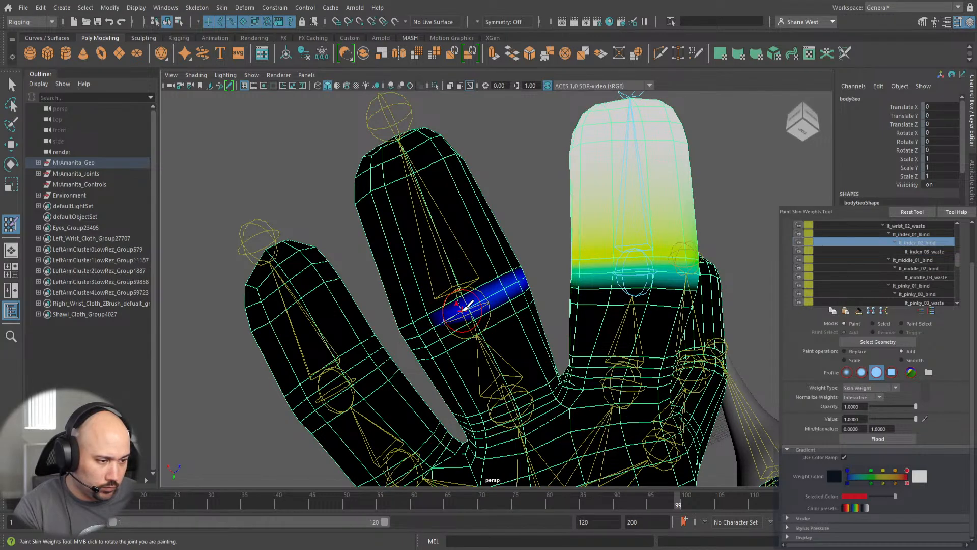
left_click(844, 351)
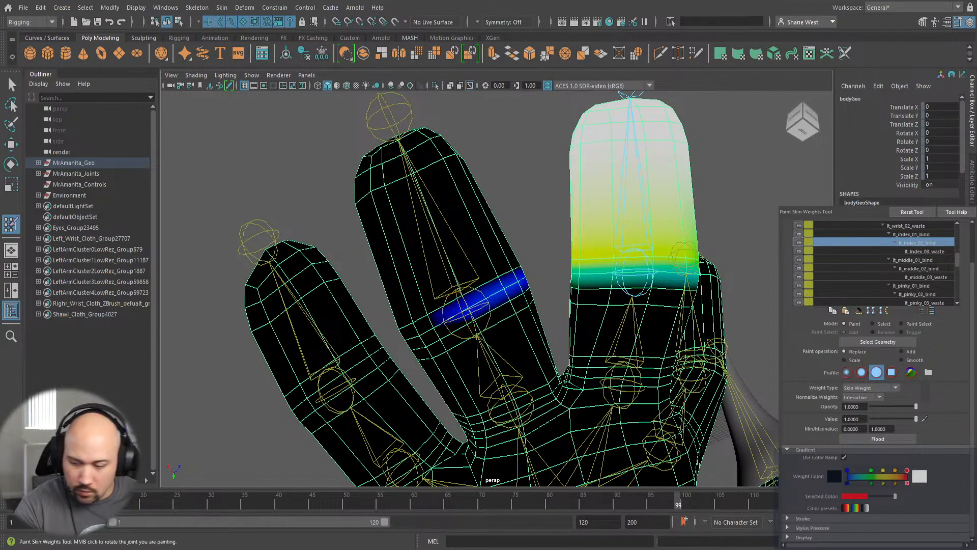
left_click(873, 419)
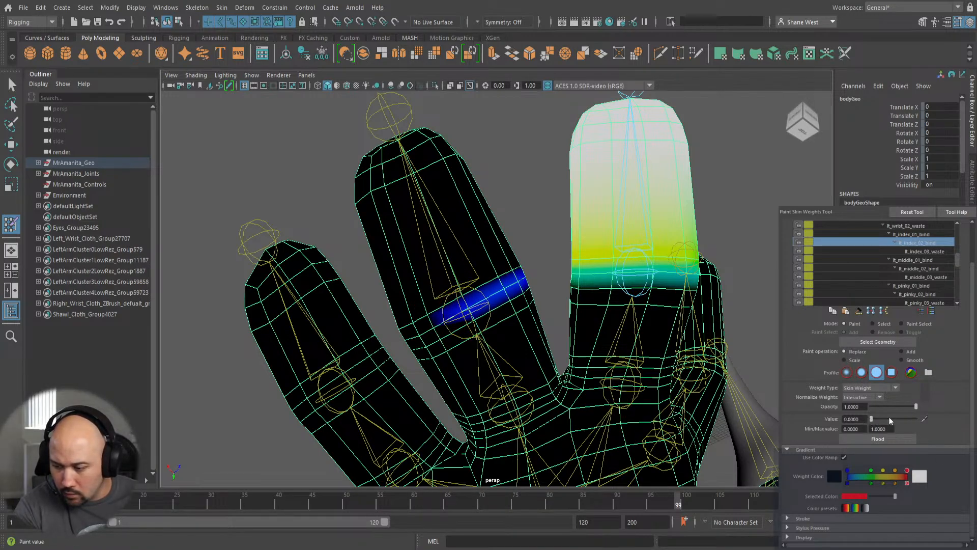
left_click_drag(433, 319, 524, 277)
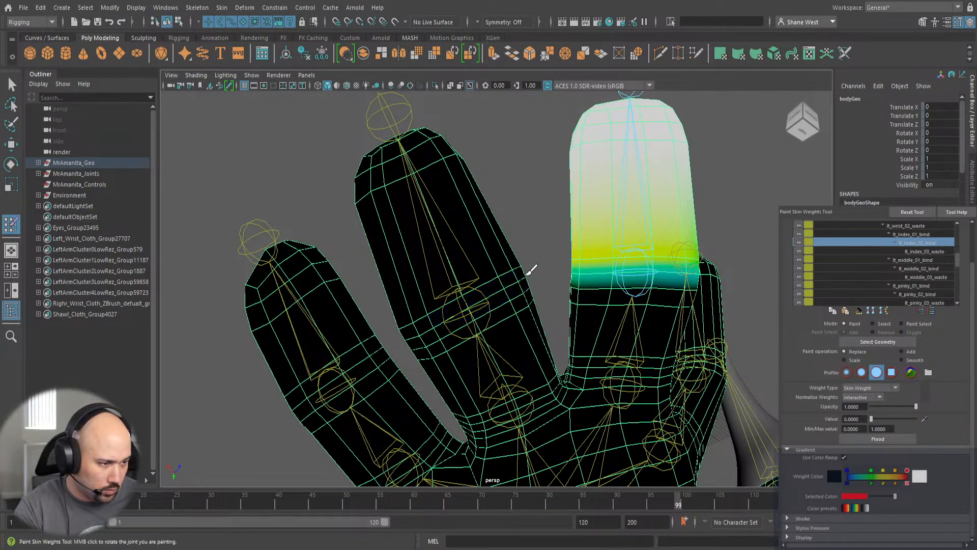
mouse_move(448, 279)
left_mouse_down("alt")
mouse_move(539, 279)
mouse_move(645, 396)
mouse_move(479, 301)
left_mouse_up("alt")
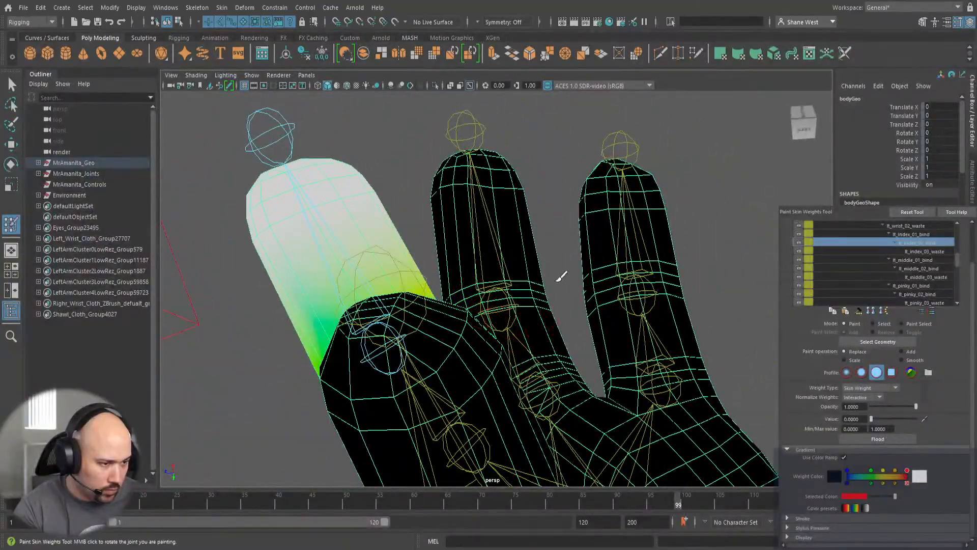
Check the lt_index_02_bind, lt_middle_01_bind, lt_middle_02_bind and lt_pinky_02_bind influences from all sides of the fingers for stray weights.
mouse_move(561, 276)
left_mouse_down("alt")
mouse_move(411, 277)
mouse_move(295, 204)
mouse_move(216, 203)
mouse_move(173, 217)
mouse_move(196, 203)
mouse_move(290, 262)
mouse_move(372, 246)
mouse_move(320, 242)
mouse_move(312, 271)
mouse_move(364, 325)
left_mouse_up("alt")
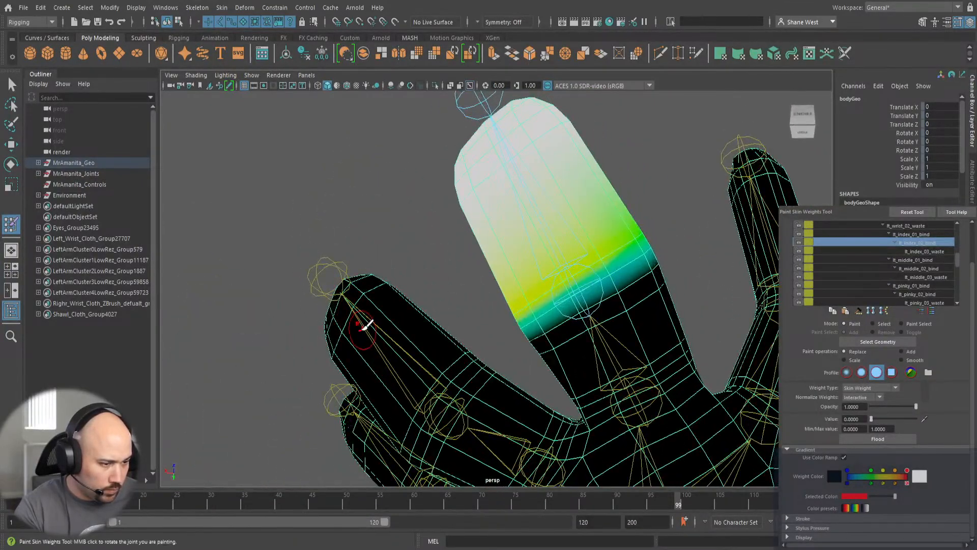
mouse_move(503, 342)
left_mouse_down("alt")
mouse_move(517, 333)
mouse_move(421, 313)
left_mouse_up("alt")
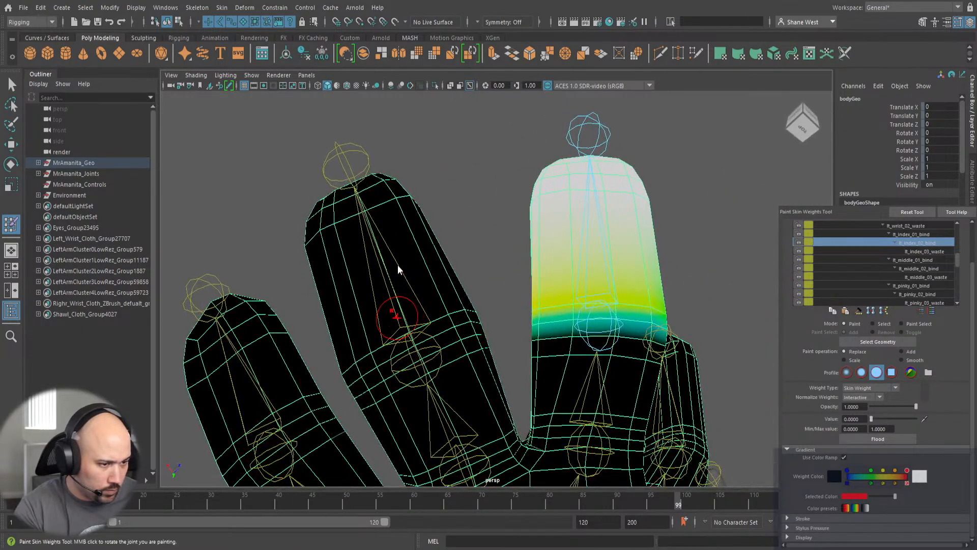
right_click_drag(397, 318, 398, 266)
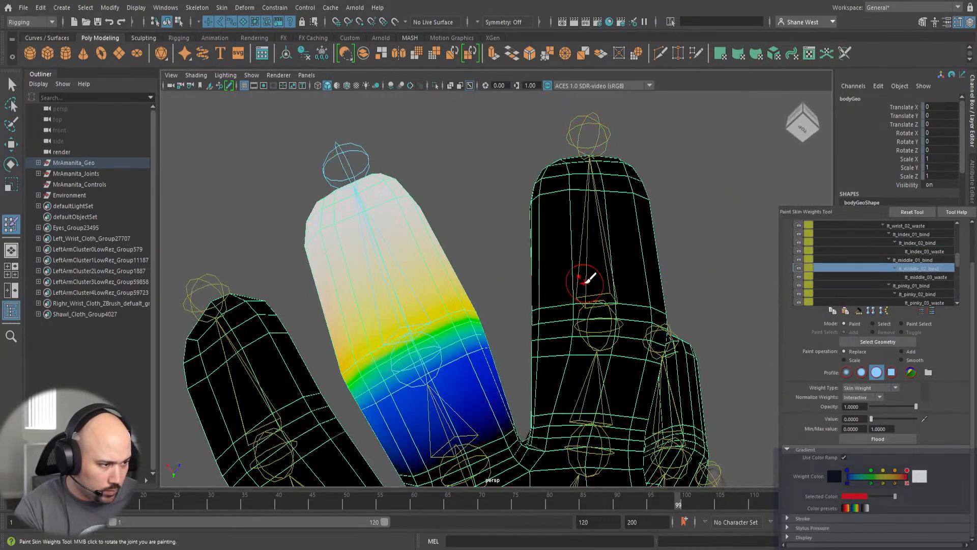
right_click_drag(585, 277, 575, 253)
right_click_drag(493, 326, 370, 324, "alt")
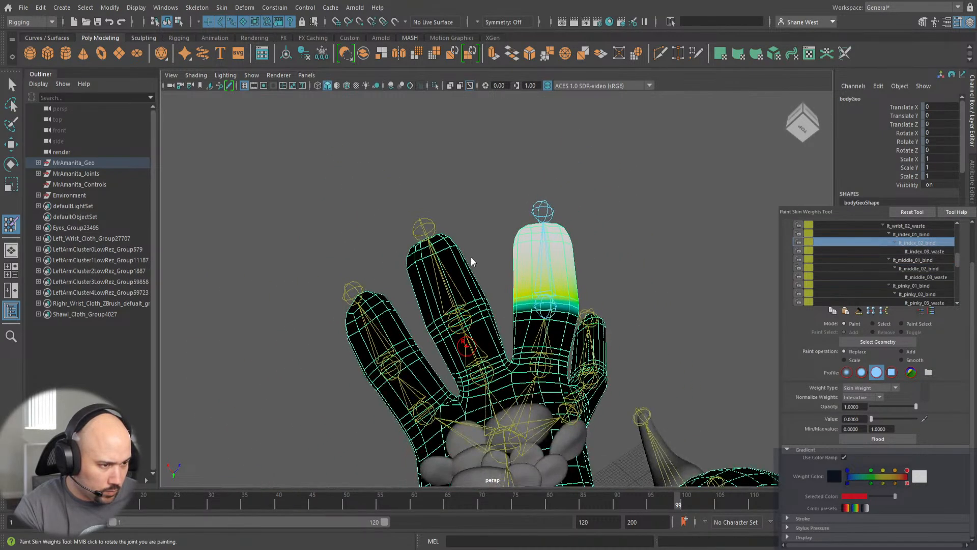
right_click_drag(467, 346, 471, 256)
mouse_move(406, 329)
left_mouse_down("alt")
mouse_move(478, 292)
mouse_move(561, 342)
mouse_move(576, 429)
mouse_move(605, 439)
mouse_move(591, 387)
left_mouse_up("alt")
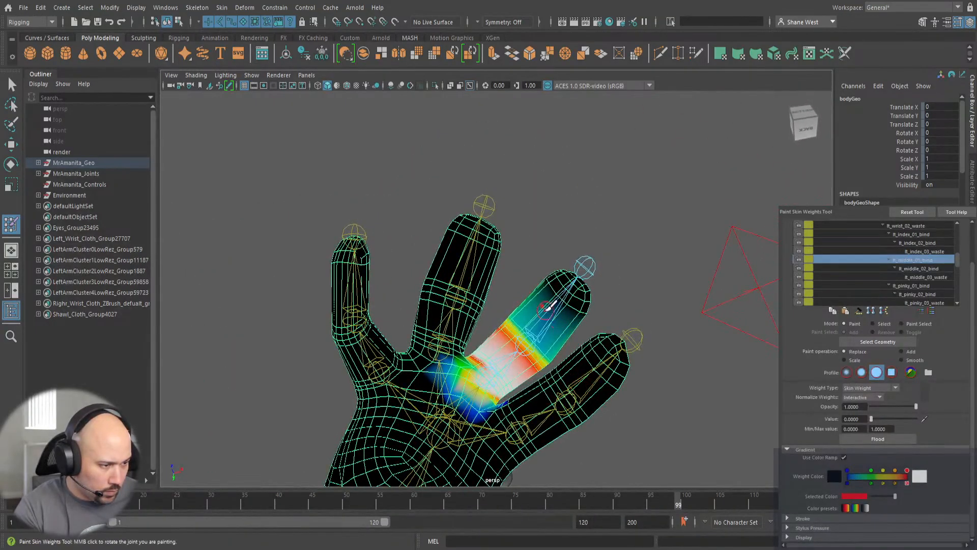
right_click_drag(545, 310, 549, 265)
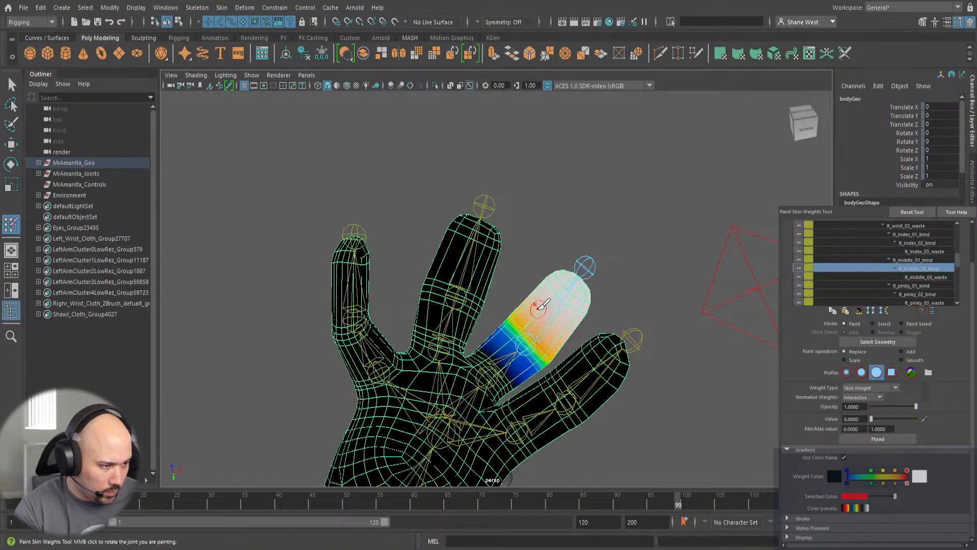
left_click_drag(590, 308, 374, 242, "alt")
right_click_drag(529, 253, 533, 219)
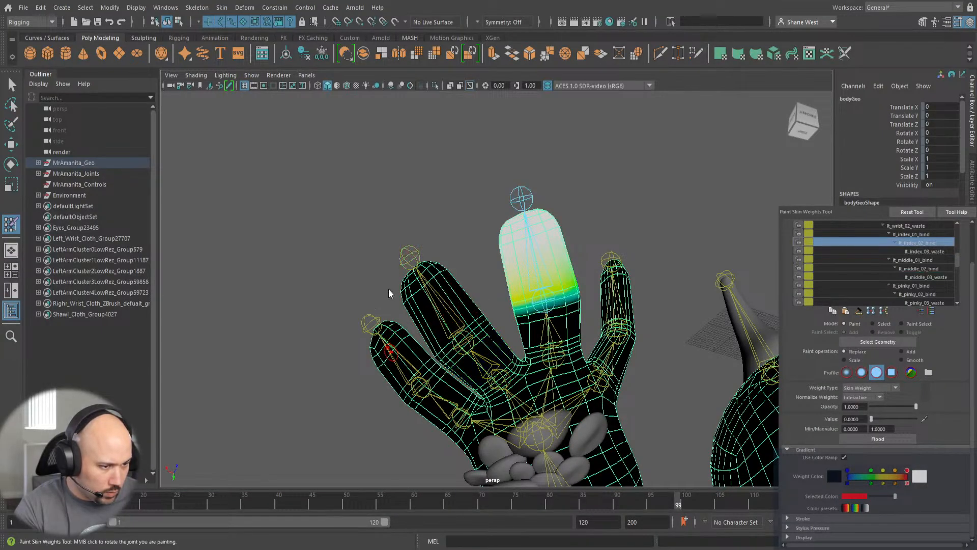
right_click_drag(390, 292, 394, 255)
left_click_drag(341, 277, 492, 285, "alt")
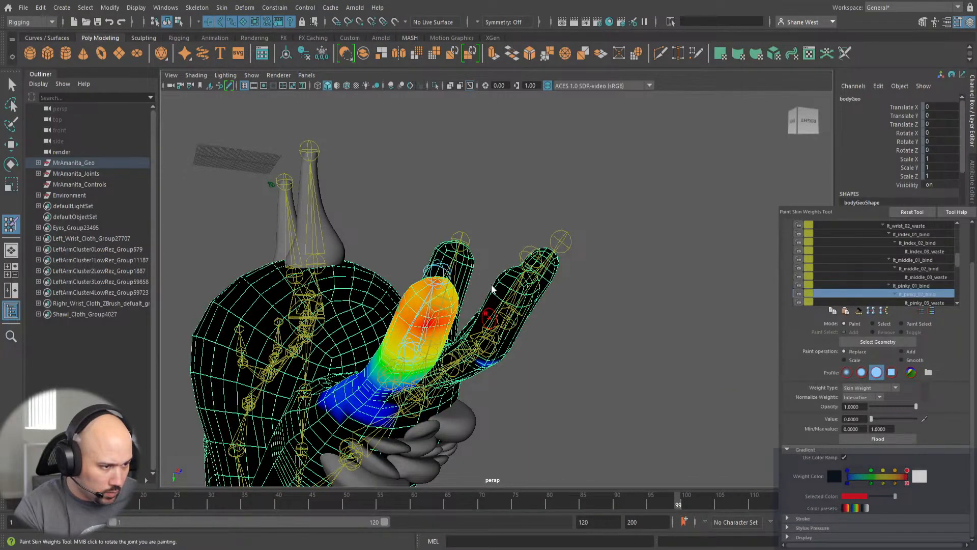
mouse_move(491, 281)
left_mouse_down("alt")
mouse_move(421, 260)
mouse_move(409, 243)
left_mouse_up("alt")
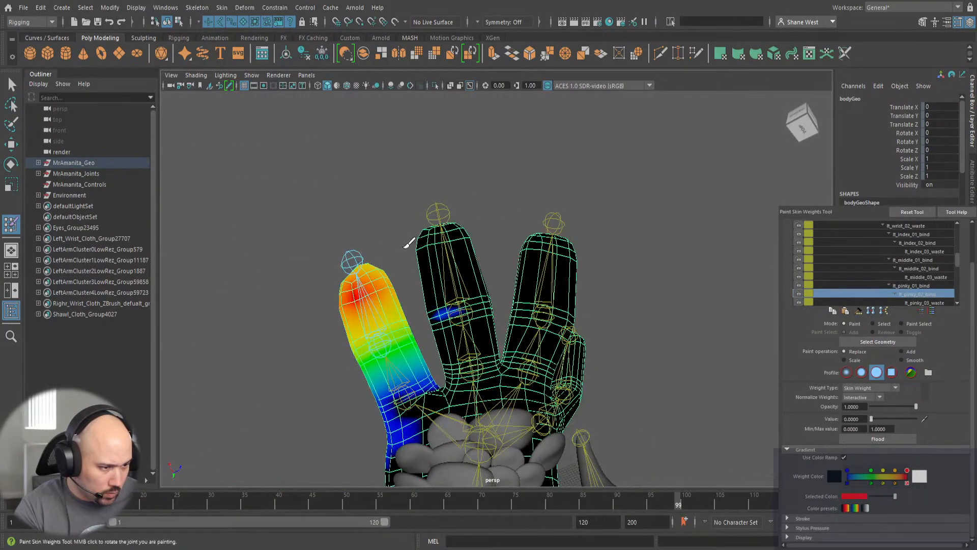
right_click_drag(393, 277, 517, 301, "alt")
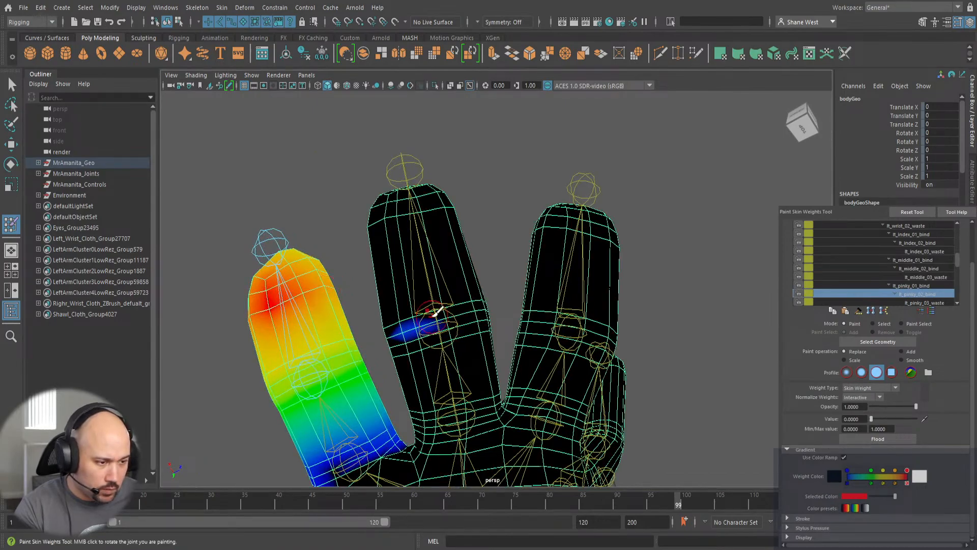
Select lt_middle_02_bind and add weight with value 1 across the back of the middle finger just above its middle knuckle.
right_click_drag(430, 299, 443, 260)
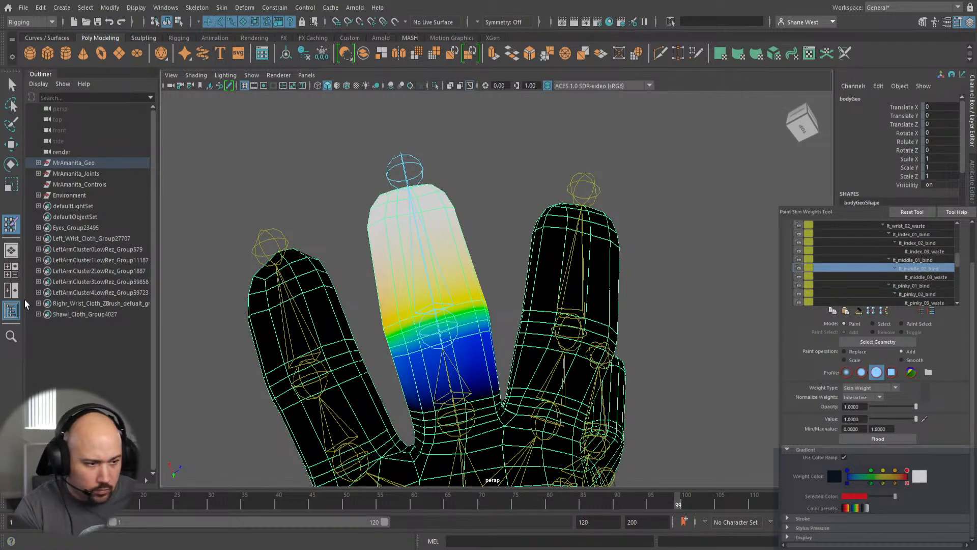
left_click(409, 309)
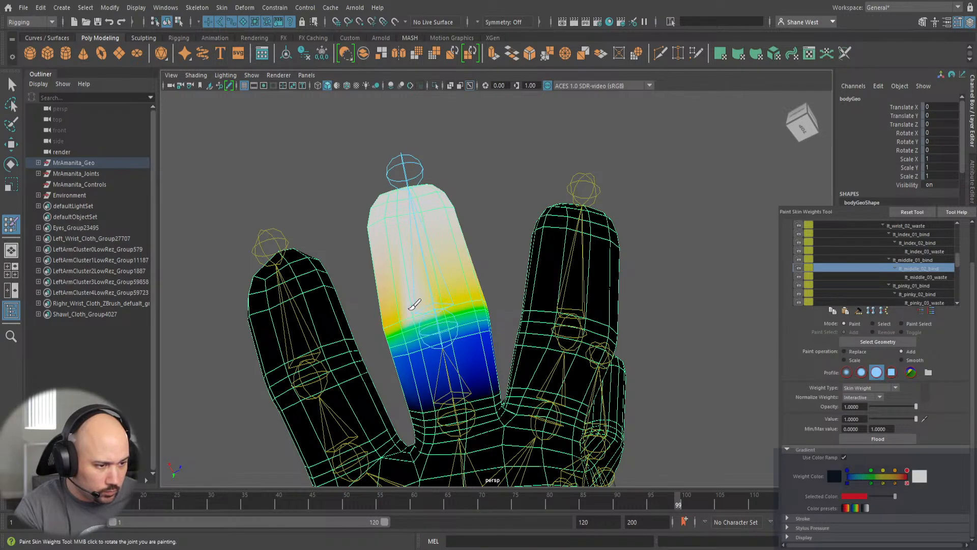
mouse_move(410, 308)
left_mouse_down()
mouse_move(384, 316)
mouse_move(479, 289)
left_mouse_up()
mouse_move(393, 306)
left_mouse_down()
mouse_move(397, 328)
mouse_move(387, 329)
mouse_move(480, 300)
left_mouse_up()
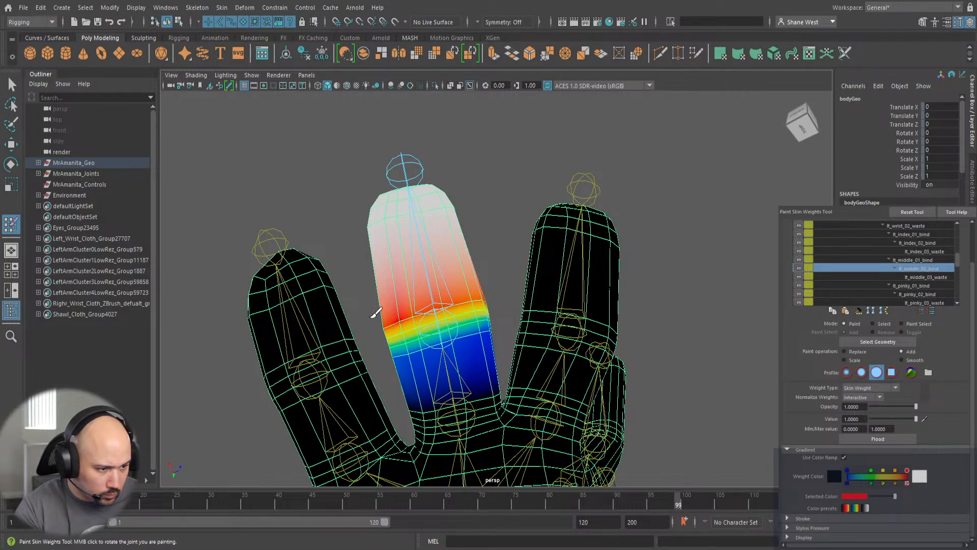
mouse_move(371, 301)
left_mouse_down("alt")
mouse_move(462, 278)
mouse_move(534, 330)
mouse_move(549, 369)
mouse_move(542, 351)
mouse_move(561, 358)
mouse_move(552, 329)
mouse_move(530, 330)
mouse_move(443, 284)
mouse_move(354, 267)
mouse_move(375, 251)
left_mouse_up("alt")
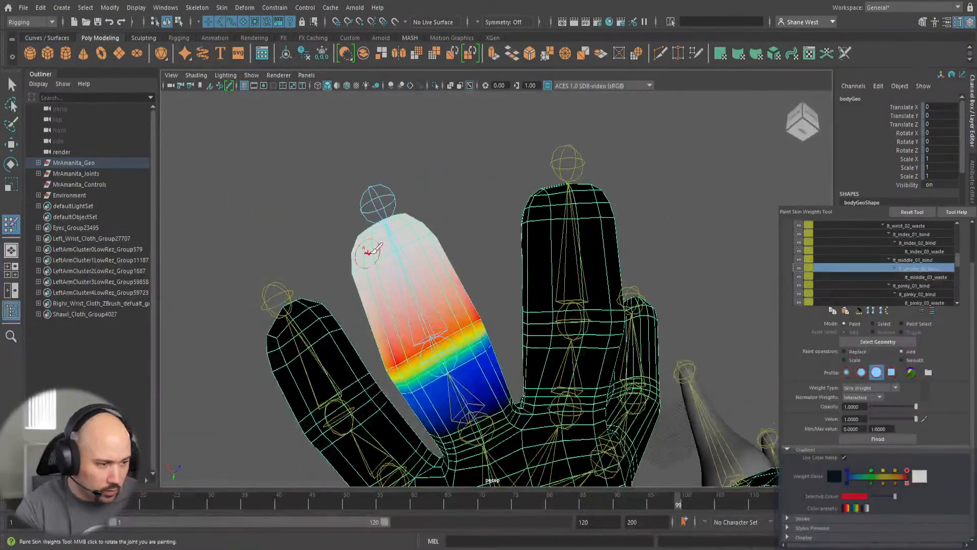
mouse_move(377, 319)
left_mouse_down("alt")
mouse_move(386, 264)
mouse_move(374, 288)
left_mouse_up("alt")
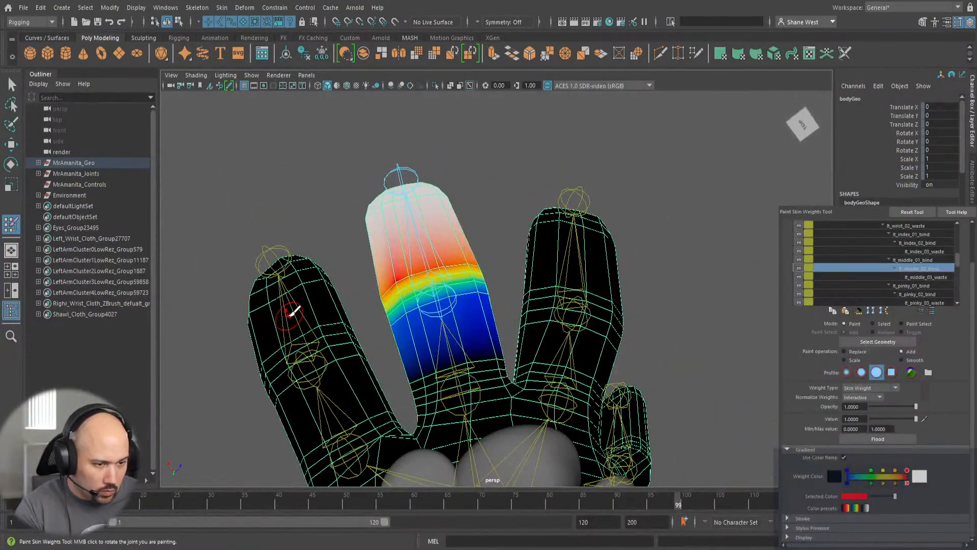
Add full lt_middle_02_bind weight around the middle finger's whole tip segment, checking lt_pinky_02_bind for stray weights there.
right_click_drag(303, 256, 304, 253)
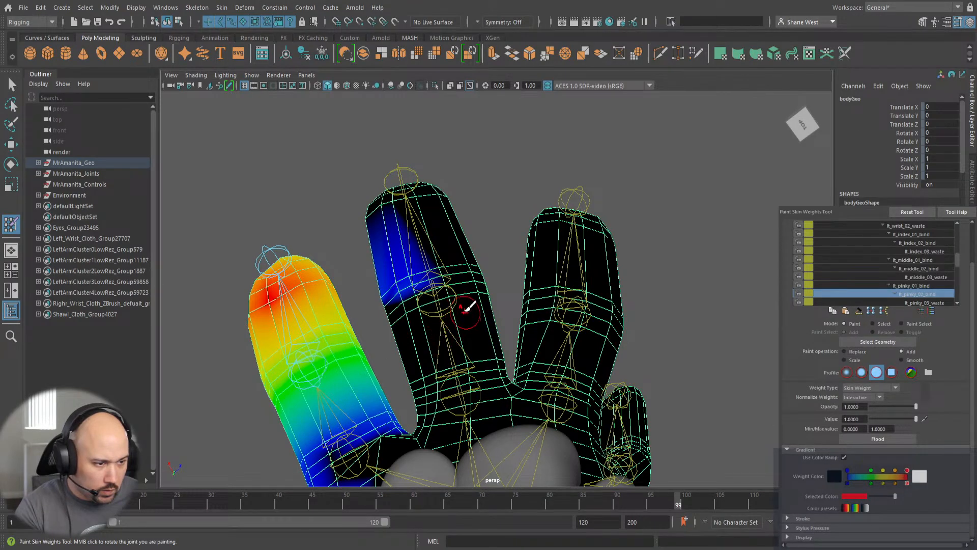
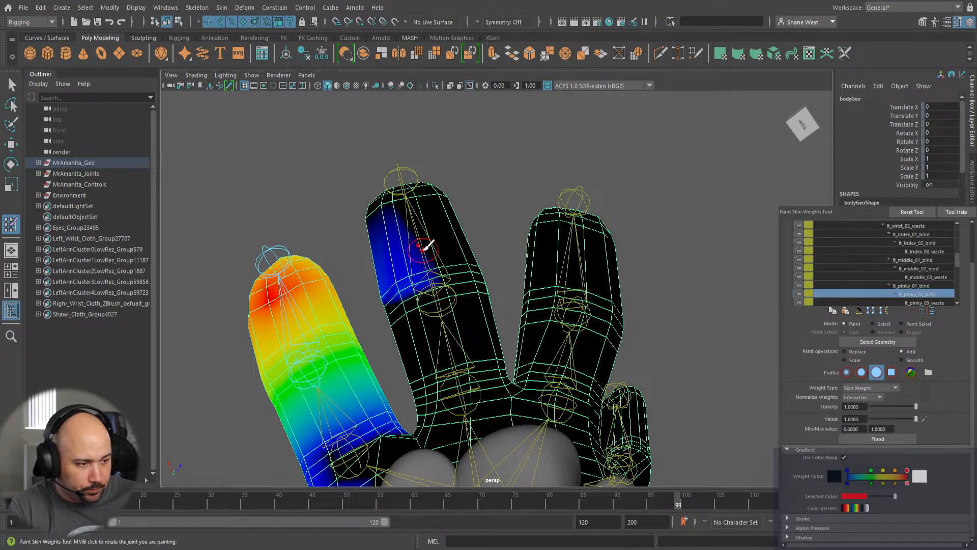
right_click_drag(421, 248, 420, 218)
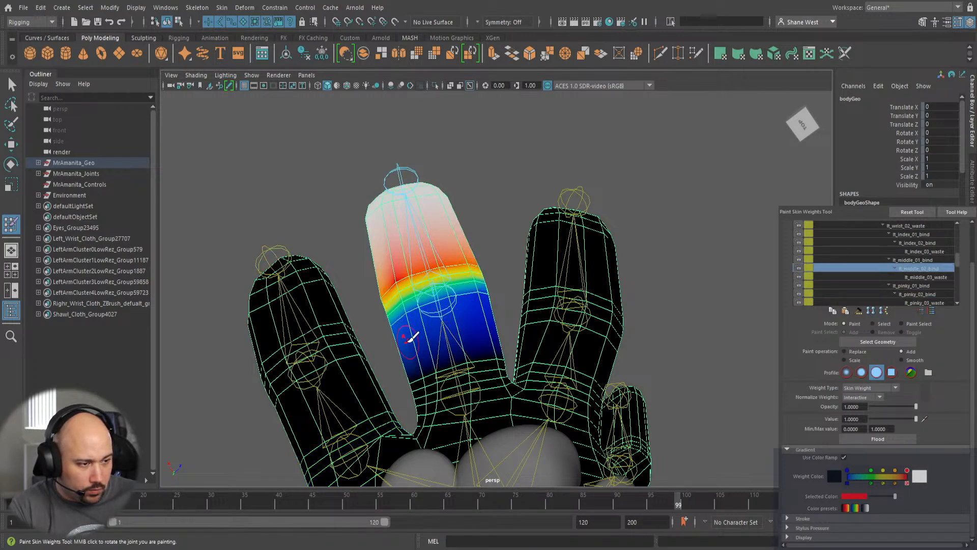
mouse_move(398, 290)
left_mouse_down()
mouse_move(389, 255)
mouse_move(439, 270)
mouse_move(475, 267)
mouse_move(327, 277)
mouse_move(294, 367)
left_mouse_up()
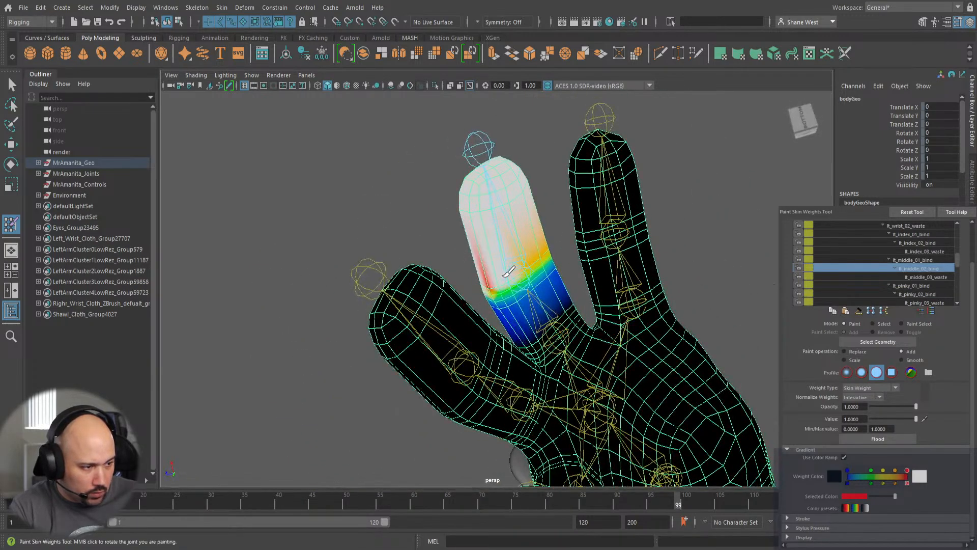
mouse_move(508, 272)
left_mouse_down()
mouse_move(493, 281)
mouse_move(557, 247)
left_mouse_up()
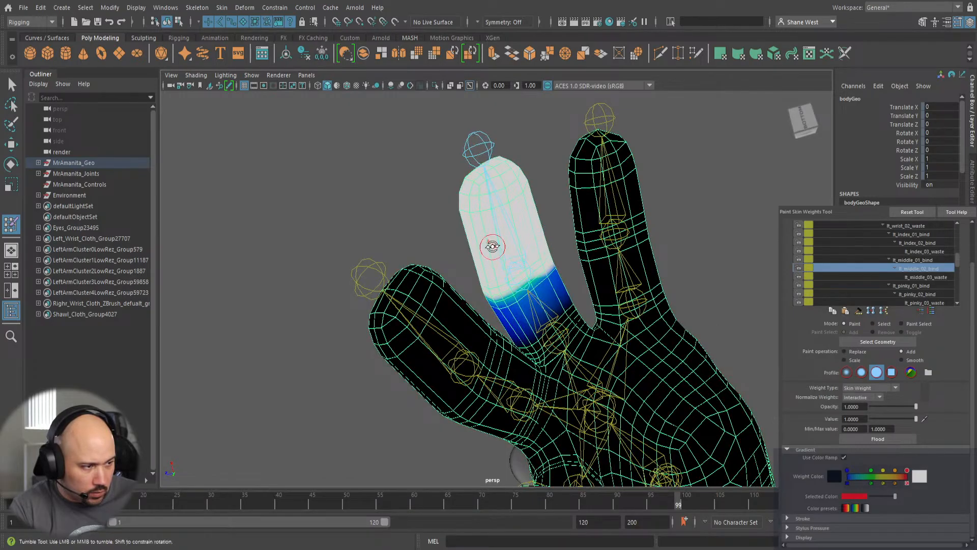
mouse_move(492, 247)
left_mouse_down("alt")
mouse_move(367, 253)
mouse_move(283, 196)
mouse_move(184, 161)
mouse_move(196, 123)
mouse_move(209, 154)
mouse_move(236, 143)
left_mouse_up("alt")
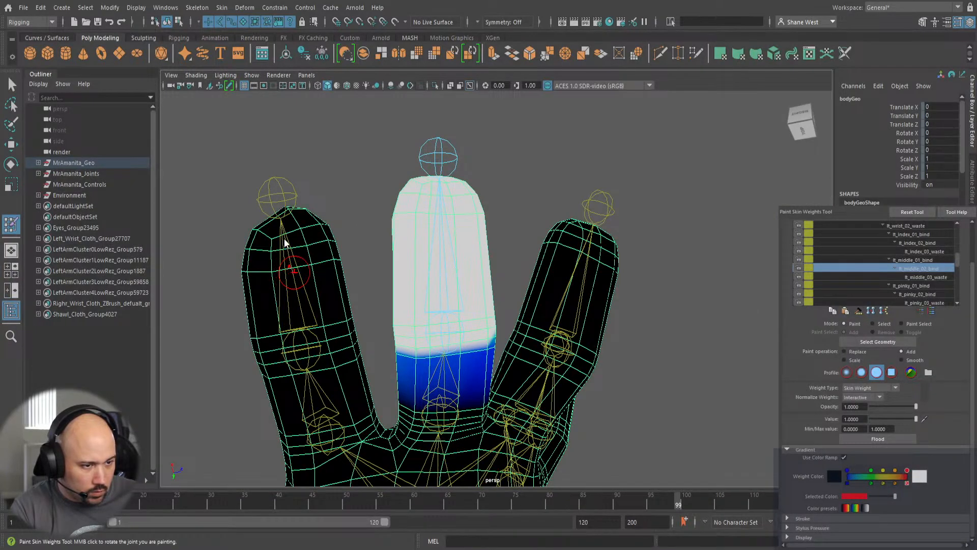
right_click_drag(290, 264, 291, 247)
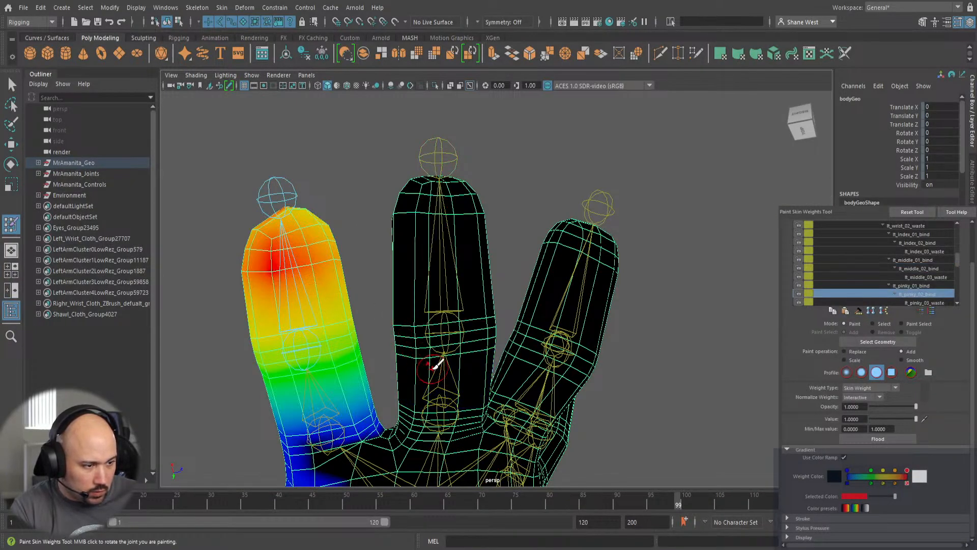
Select lt_middle_01_bind and add weight with value 0.0291 around the middle finger's middle knuckle, undoing the last change.
right_click_drag(451, 267, 431, 288)
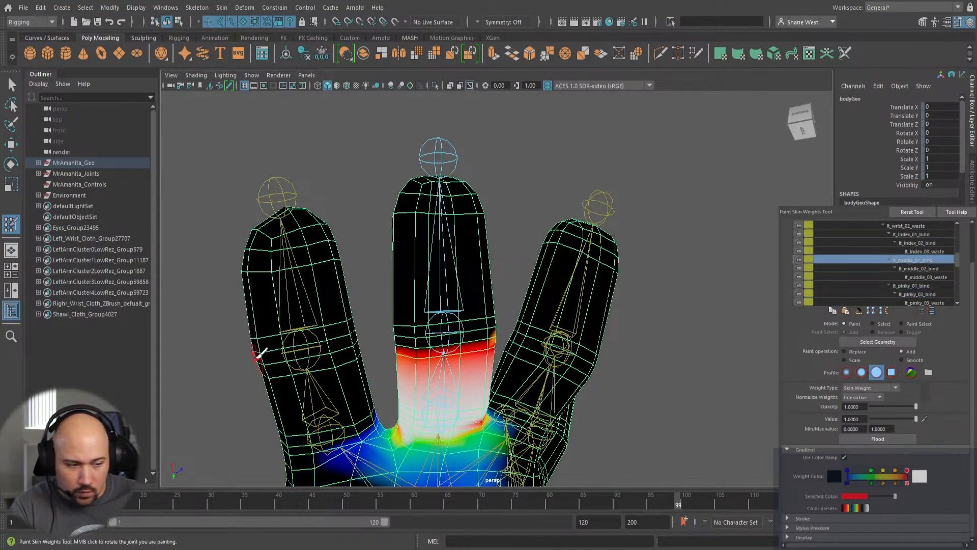
left_click_drag(916, 418, 873, 419)
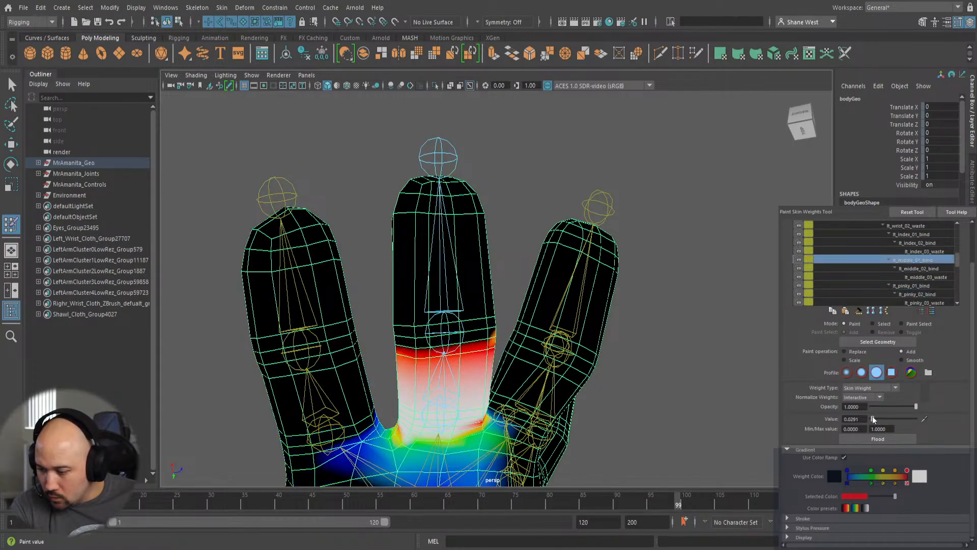
mouse_move(412, 334)
left_mouse_down()
mouse_move(487, 337)
mouse_move(507, 326)
left_mouse_up()
mouse_move(415, 331)
left_mouse_down()
mouse_move(452, 334)
mouse_move(404, 328)
left_mouse_up()
left_click_drag(400, 361, 576, 392, "alt")
mouse_move(531, 357)
left_mouse_down()
mouse_move(562, 369)
mouse_move(512, 331)
mouse_move(541, 342)
mouse_move(572, 333)
mouse_move(509, 318)
mouse_move(565, 312)
mouse_move(511, 300)
mouse_move(583, 315)
mouse_move(447, 305)
mouse_move(338, 251)
mouse_move(334, 324)
left_mouse_up()
mouse_move(399, 353)
left_mouse_down()
mouse_move(448, 285)
mouse_move(486, 326)
mouse_move(476, 318)
mouse_move(456, 342)
mouse_move(579, 382)
mouse_move(578, 400)
left_mouse_up()
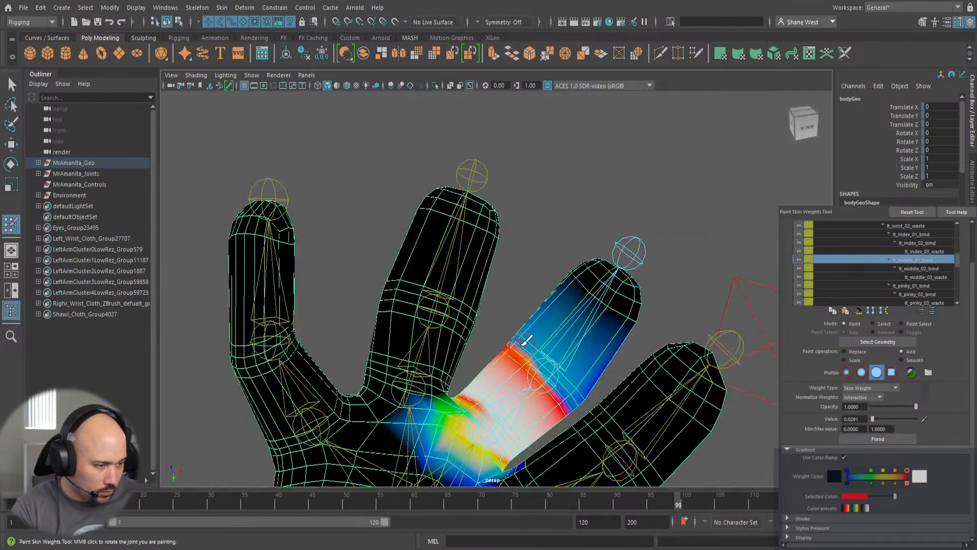
left_click_drag(525, 340, 595, 409)
mouse_move(525, 322)
left_mouse_down("alt")
mouse_move(554, 333)
mouse_move(660, 341)
left_mouse_up("alt")
key("ctrl+z")
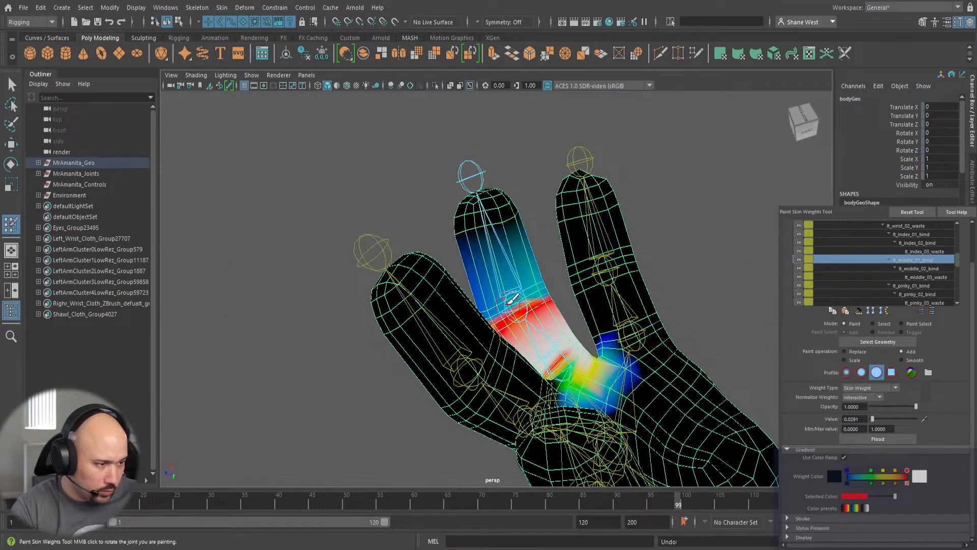
Add more lt_middle_01_bind weight with value 0.0291 just above the middle knuckle on the back and side of the middle finger.
left_click_drag(503, 285, 498, 321, "alt")
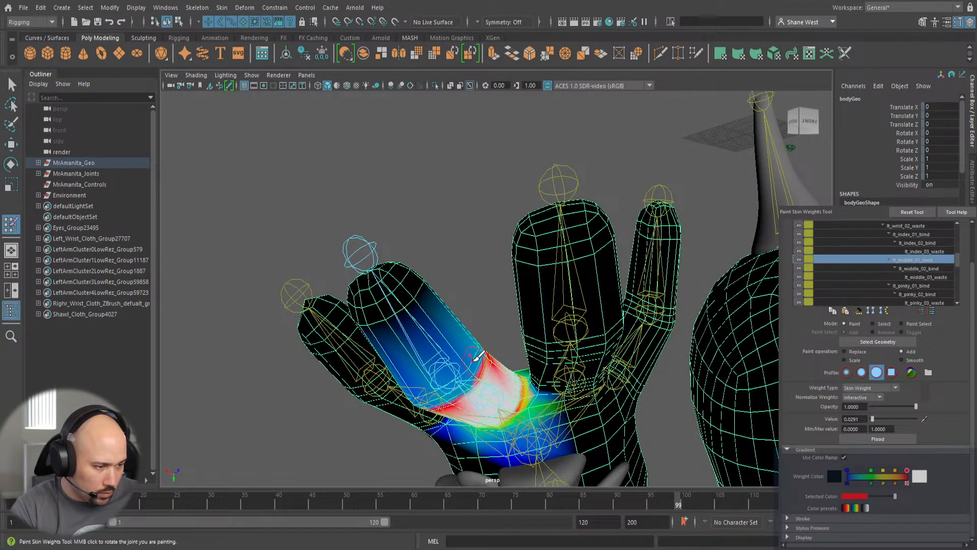
mouse_move(478, 368)
left_mouse_down("alt")
mouse_move(471, 351)
mouse_move(481, 332)
mouse_move(520, 344)
left_mouse_up("alt")
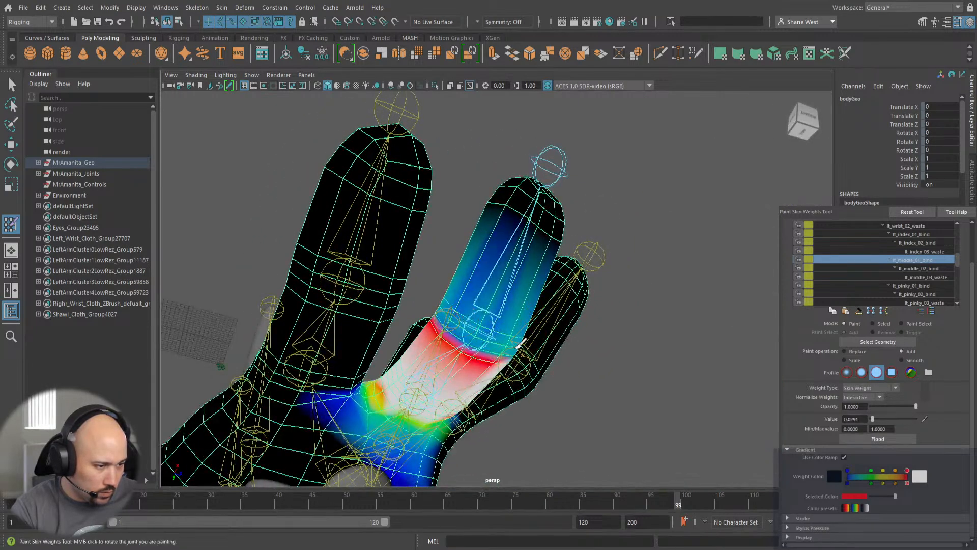
left_click_drag(476, 314, 503, 355)
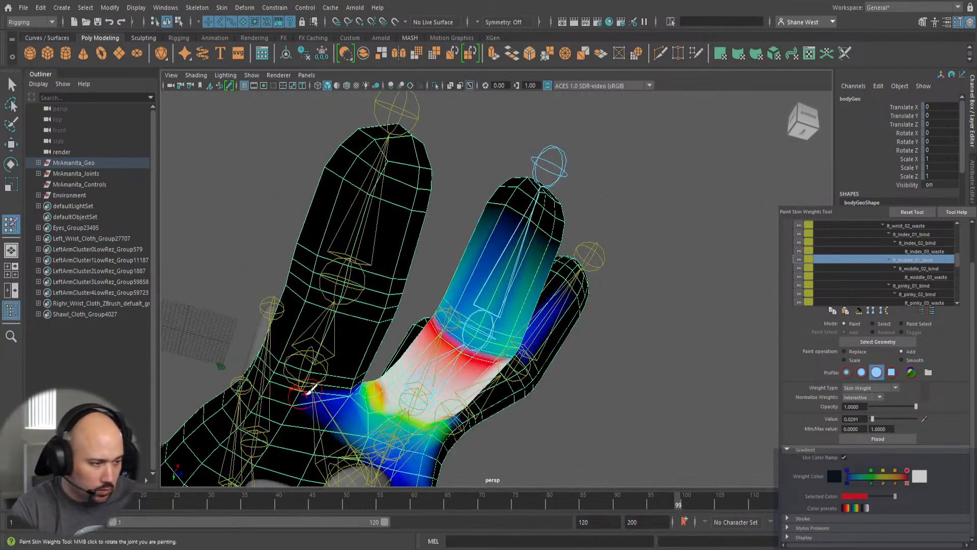
left_click_drag(585, 421, 458, 405, "alt")
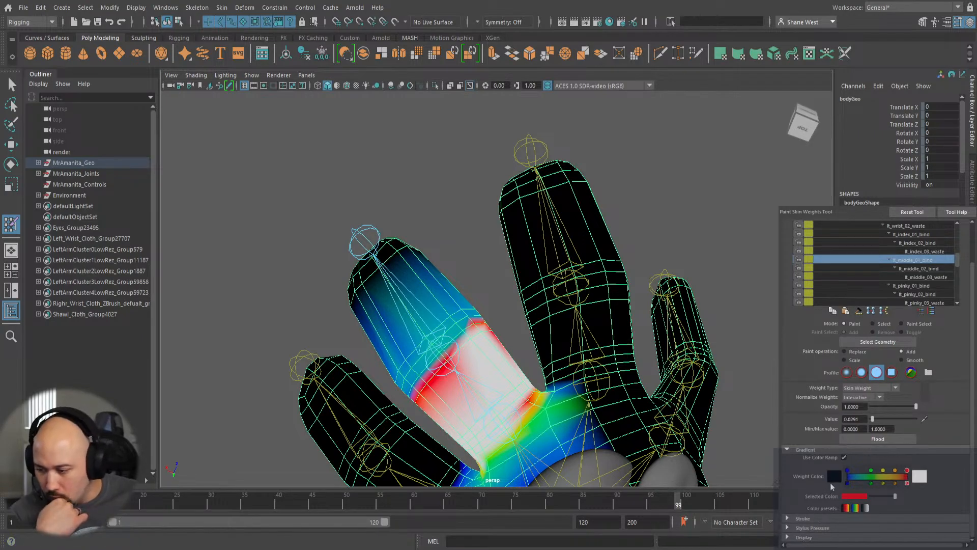
Smooth the lt_middle_01_bind falloff across the back and index-facing side of the middle finger's middle knuckle.
scroll(889, 430, "up", 3)
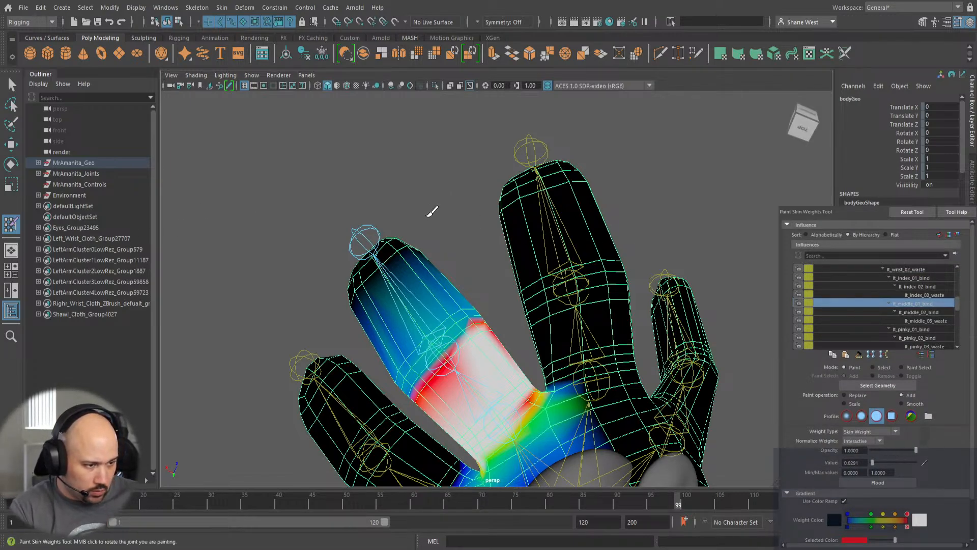
left_click_drag(306, 263, 339, 309, "alt")
left_click_drag(341, 283, 344, 281, "alt")
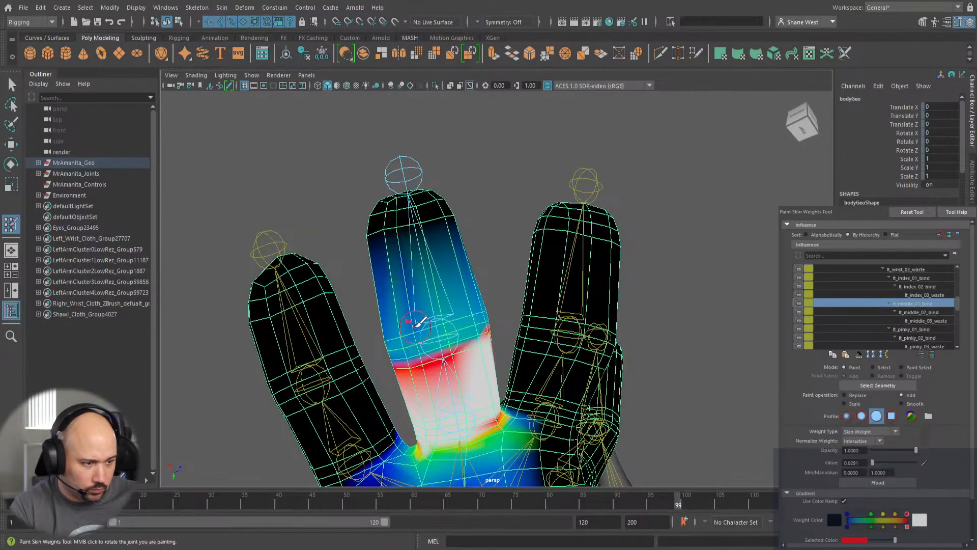
left_click_drag(404, 335, 454, 320, "shift")
mouse_move(387, 315)
left_mouse_down("alt")
mouse_move(518, 343)
mouse_move(528, 331)
mouse_move(585, 396)
mouse_move(541, 388)
mouse_move(519, 346)
mouse_move(436, 335)
mouse_move(337, 302)
left_mouse_up("alt")
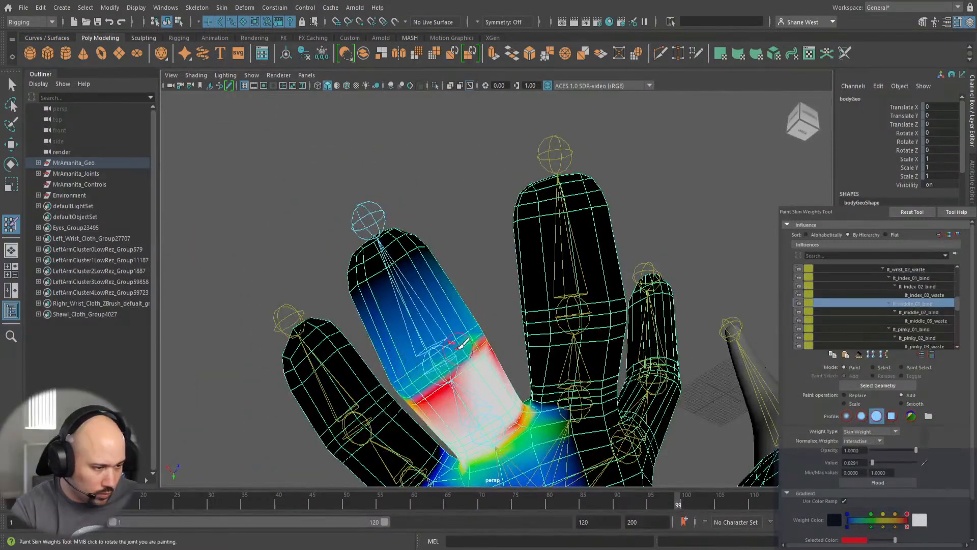
mouse_move(461, 345)
left_mouse_down("shift")
mouse_move(471, 345)
mouse_move(405, 399)
mouse_move(490, 331)
mouse_move(450, 371)
left_mouse_up("shift")
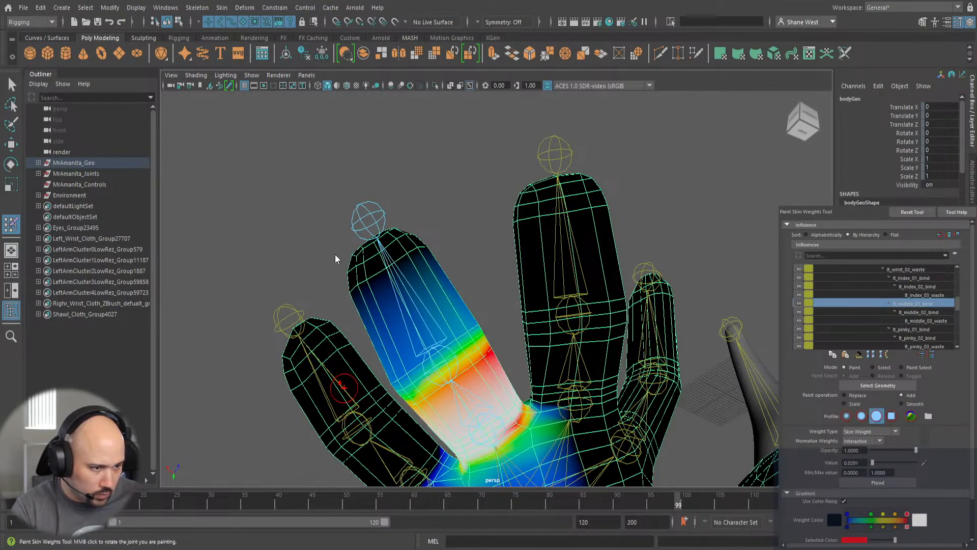
Compare the lt_pinky_02_bind and lt_middle_01_bind weights along the pinky and middle finger.
left_click(344, 387, "ctrl")
left_click_drag(408, 338, 444, 376, "alt")
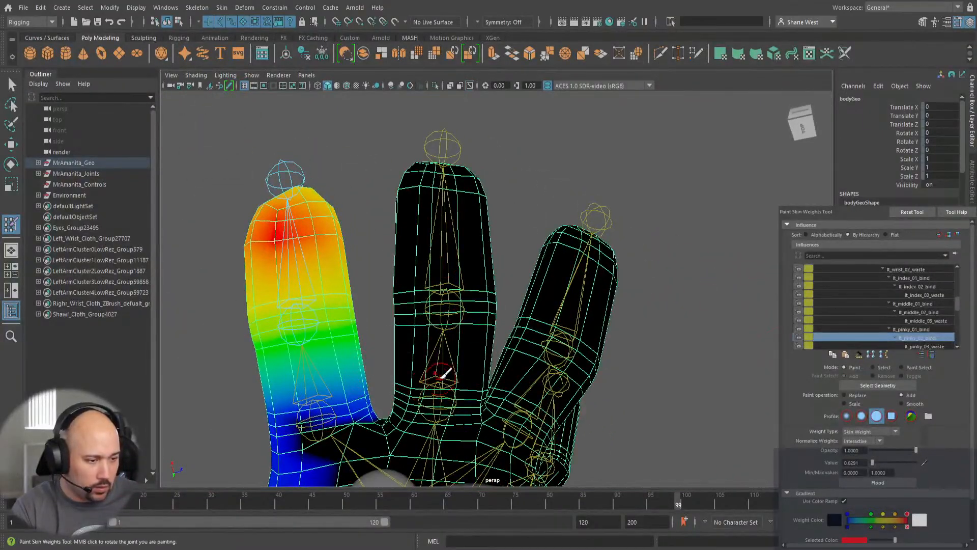
left_click(444, 263, "ctrl")
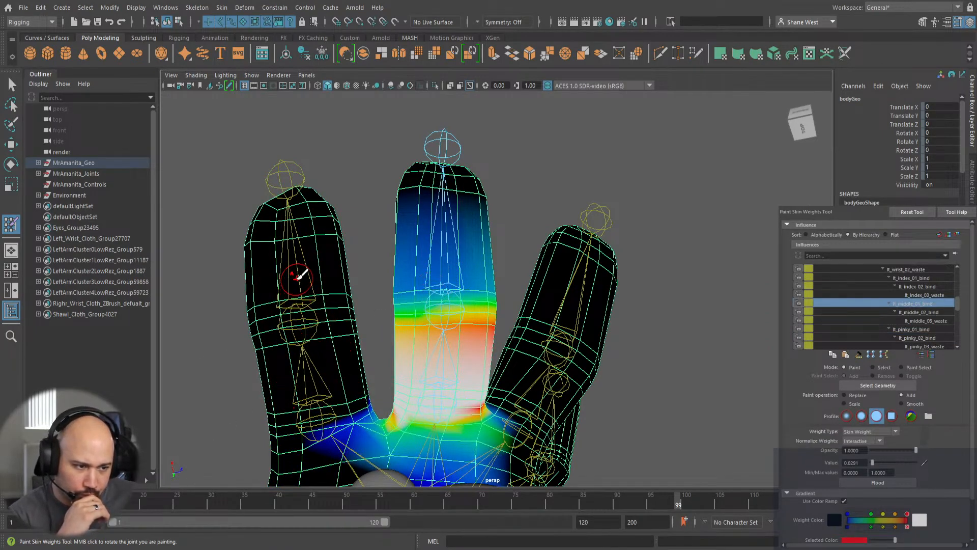
left_click(304, 254, "ctrl")
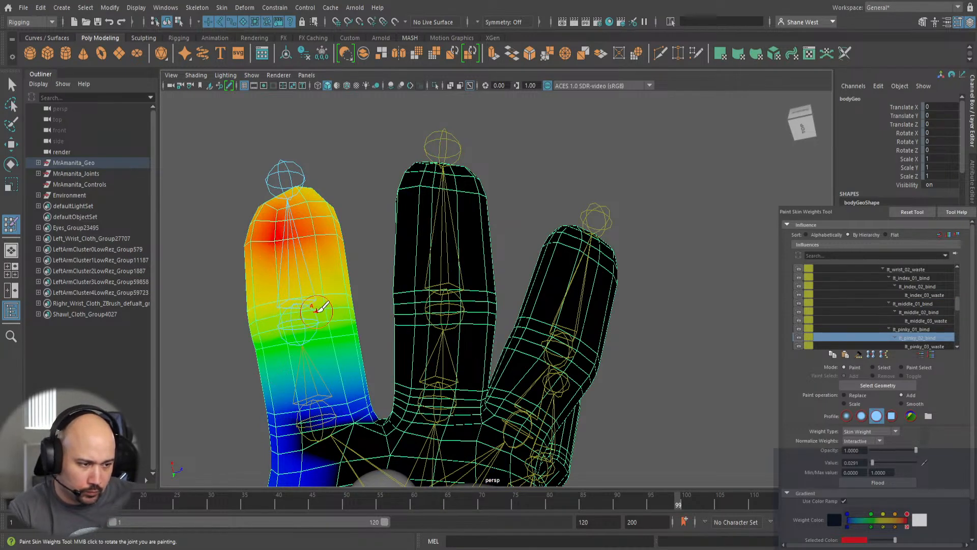
mouse_move(206, 395)
left_mouse_down("alt")
mouse_move(242, 408)
mouse_move(298, 390)
mouse_move(235, 409)
left_mouse_up("alt")
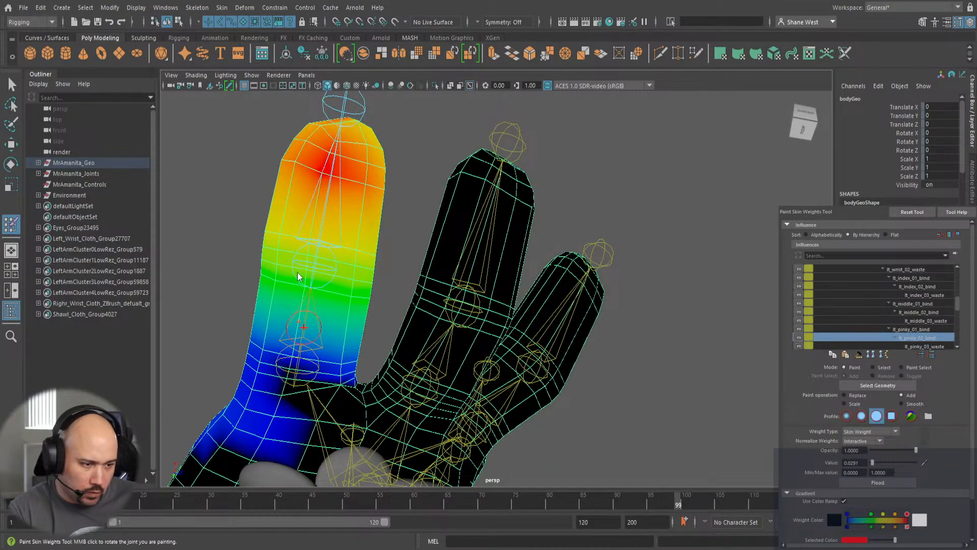
Select lt_pinky_01_bind and add weight with value 1.0 all around the pinky just below its middle knuckle.
left_click(298, 325, "ctrl")
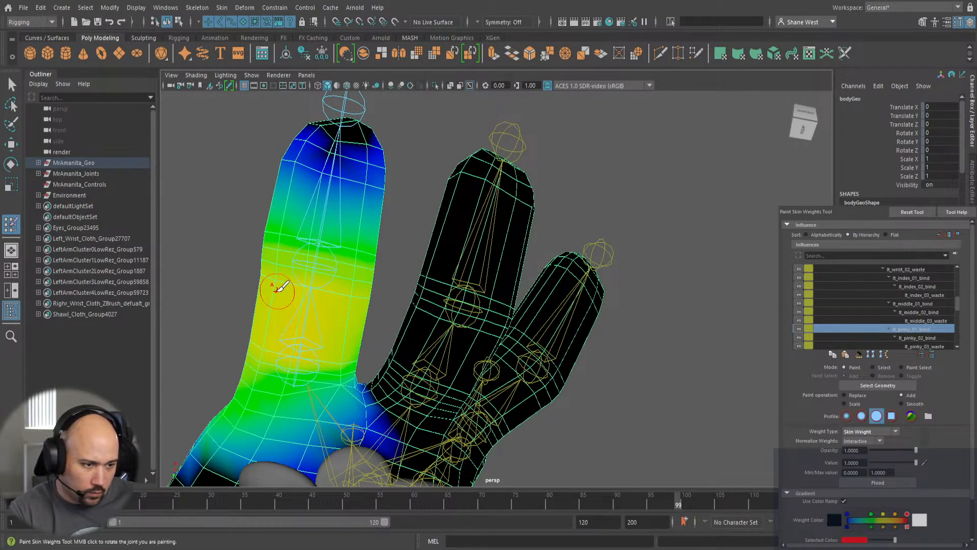
left_click_drag(277, 283, 370, 297)
mouse_move(281, 288)
left_mouse_down()
mouse_move(250, 300)
mouse_move(305, 347)
mouse_move(354, 376)
mouse_move(458, 403)
mouse_move(565, 361)
left_mouse_up()
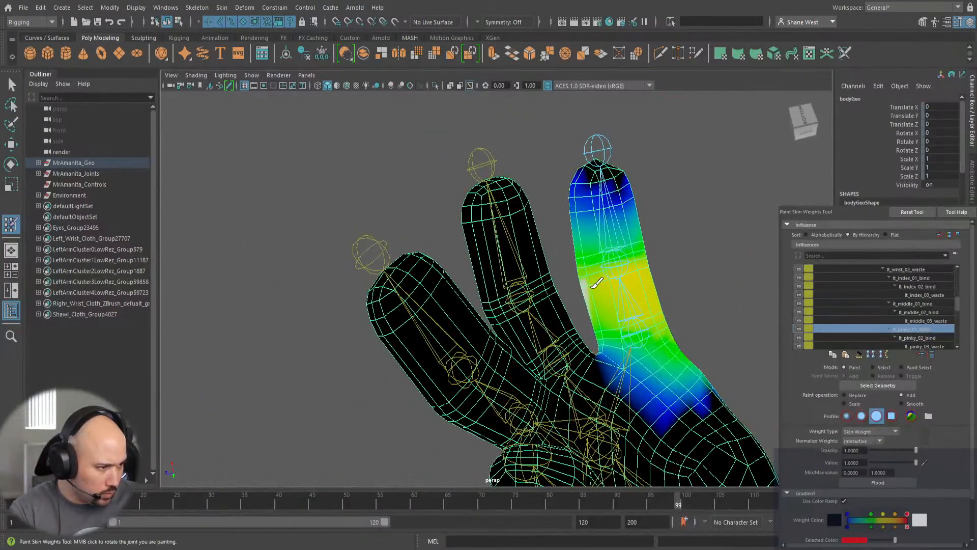
left_click_drag(594, 285, 657, 272)
left_click_drag(594, 281, 647, 267)
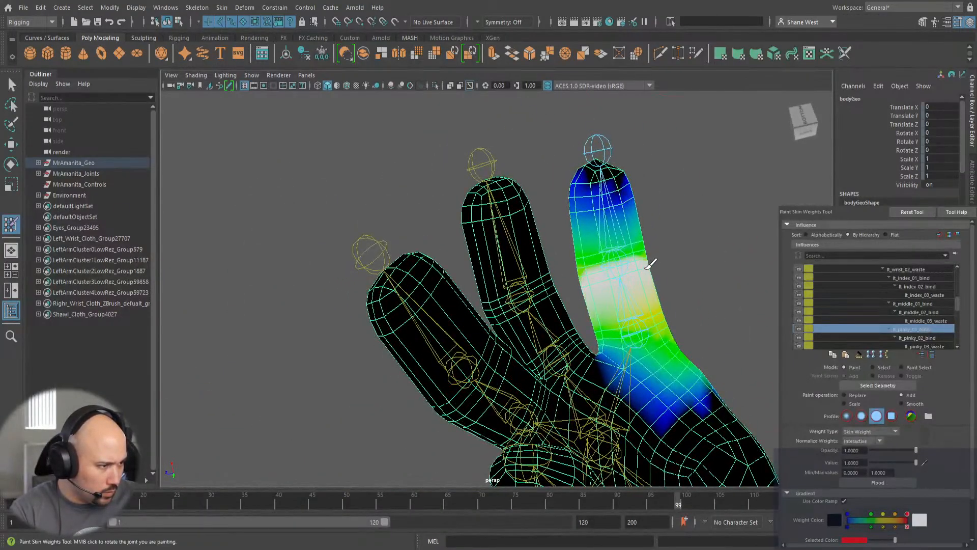
mouse_move(643, 294)
middle_mouse_down("alt")
mouse_move(593, 316)
mouse_move(458, 301)
mouse_move(531, 301)
middle_mouse_up("alt")
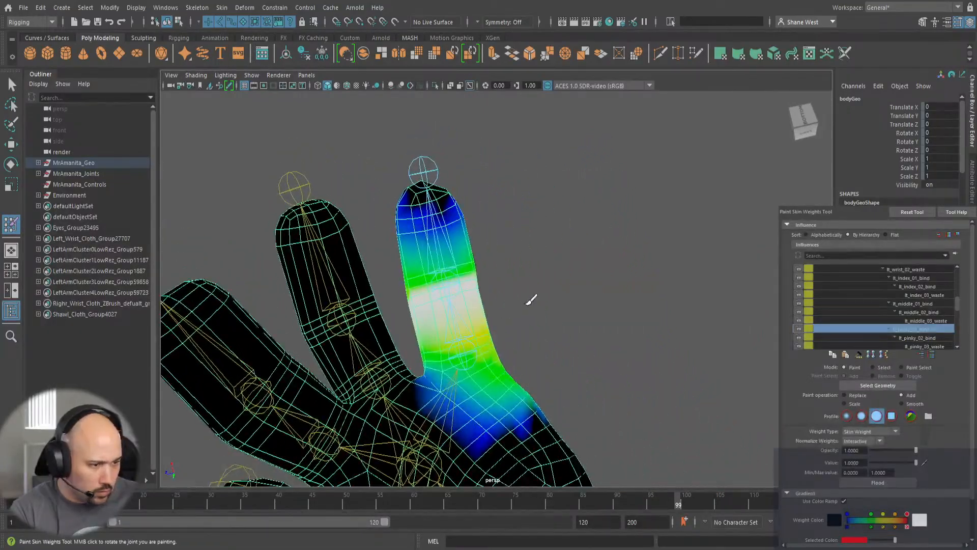
mouse_move(547, 295)
left_mouse_down("alt")
mouse_move(439, 290)
mouse_move(327, 247)
mouse_move(286, 210)
mouse_move(373, 257)
left_mouse_up("alt")
mouse_move(448, 298)
left_mouse_down()
mouse_move(476, 294)
mouse_move(521, 266)
mouse_move(491, 291)
mouse_move(678, 399)
mouse_move(649, 387)
left_mouse_up()
right_click_drag(450, 338, 647, 353, "alt")
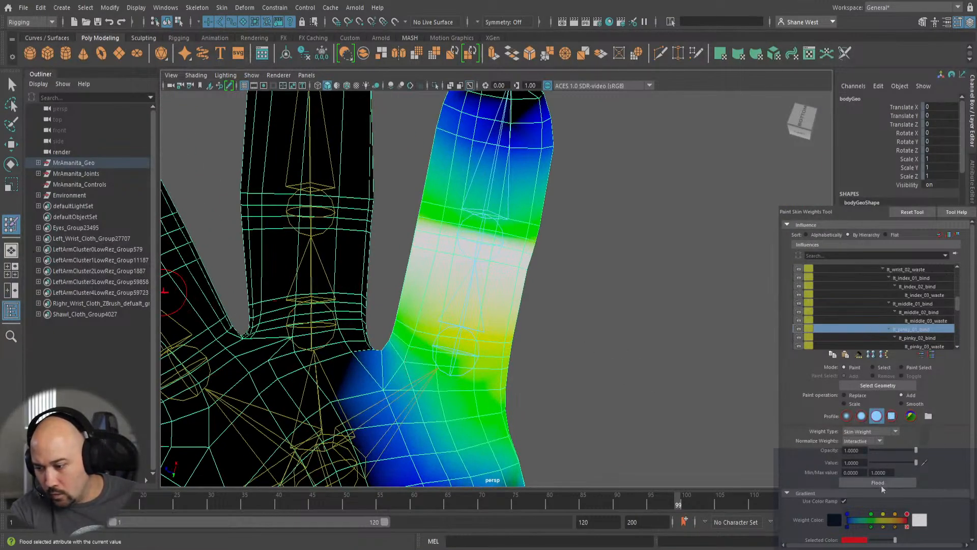
Select lt_pinky_02_bind and add weight with value 0.0194 around the pinky just below its middle knuckle.
left_click_drag(907, 461, 877, 464)
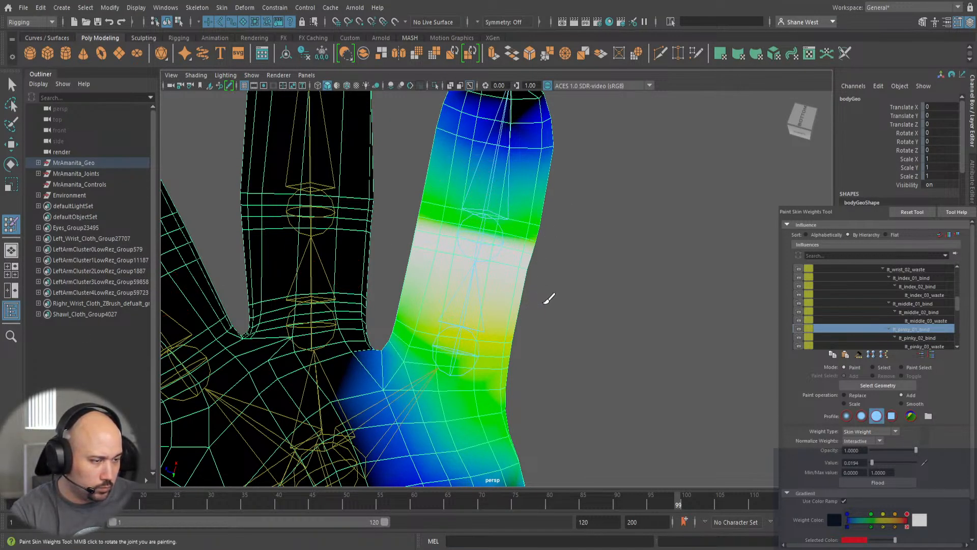
left_click_drag(549, 300, 571, 285, "alt")
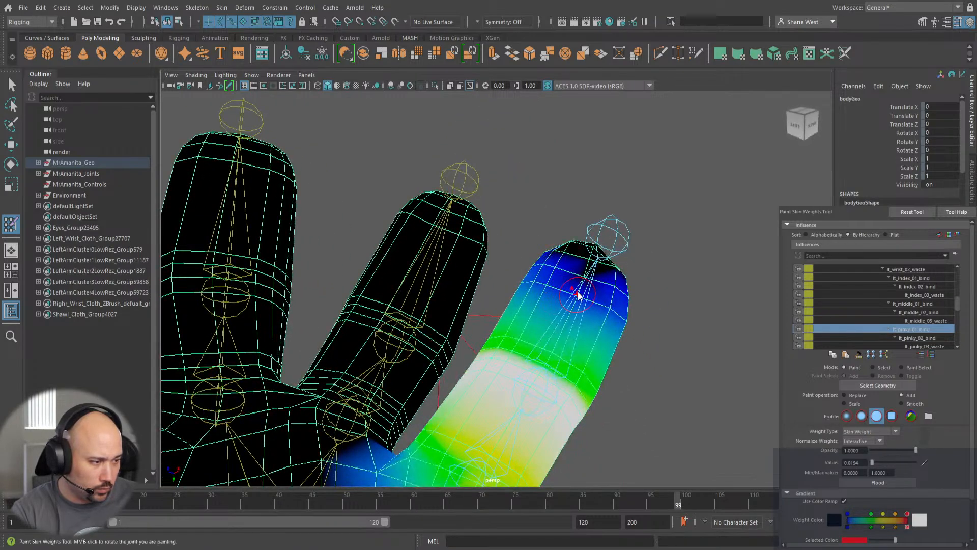
right_click_drag(584, 260, 586, 250)
mouse_move(500, 367)
left_mouse_down()
mouse_move(593, 416)
mouse_move(577, 419)
mouse_move(519, 380)
mouse_move(439, 368)
left_mouse_up()
right_click_drag(459, 362, 306, 336, "alt")
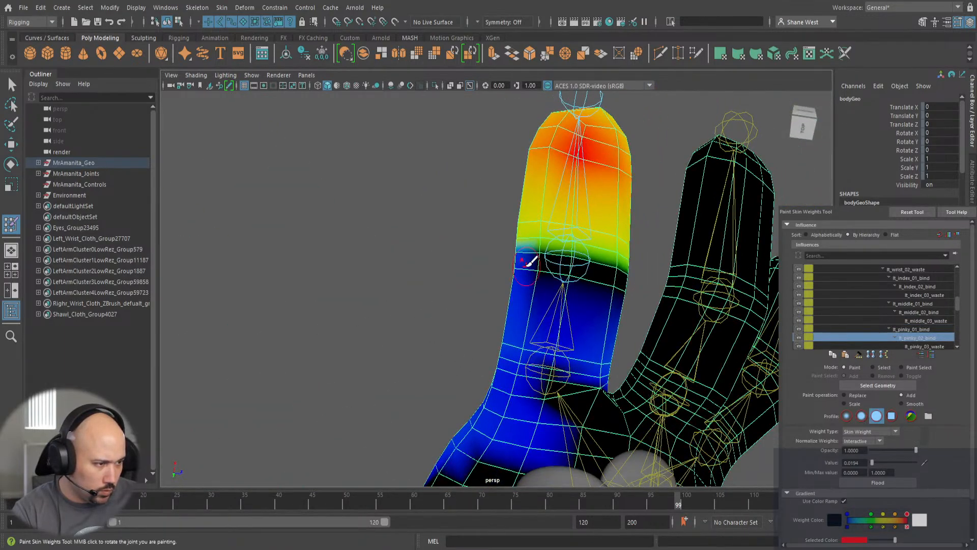
left_click_drag(525, 266, 626, 284)
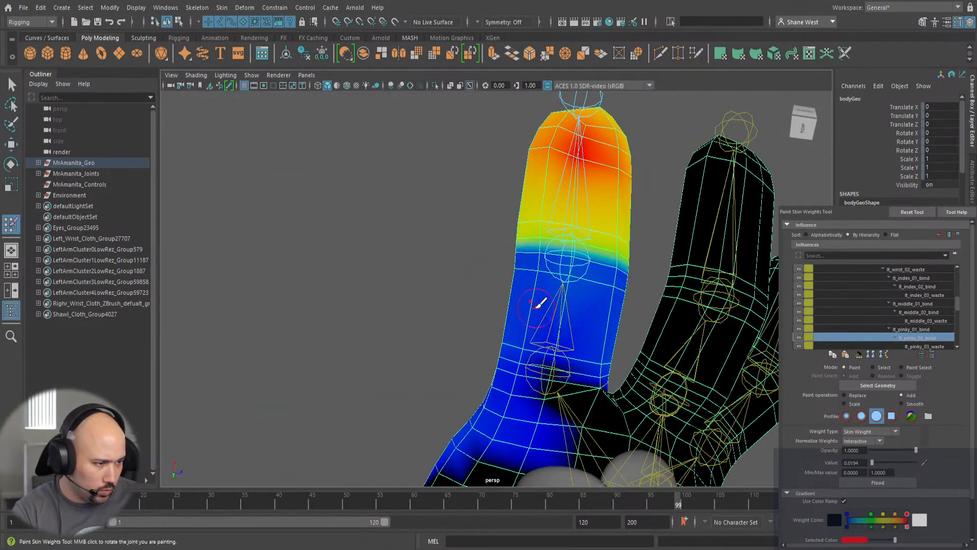
mouse_move(518, 294)
left_mouse_down("alt")
mouse_move(465, 277)
mouse_move(418, 285)
mouse_move(389, 306)
left_mouse_up("alt")
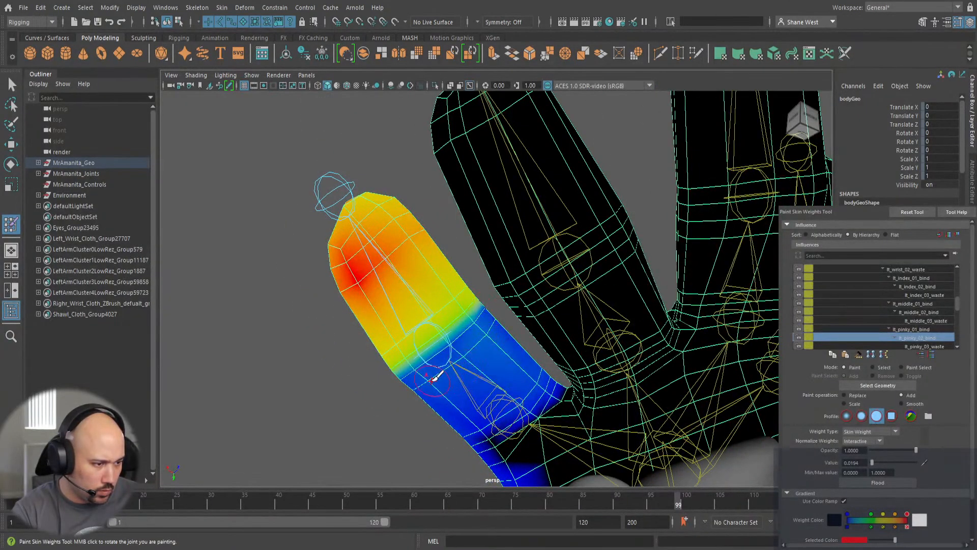
left_click_drag(438, 376, 677, 415, "alt")
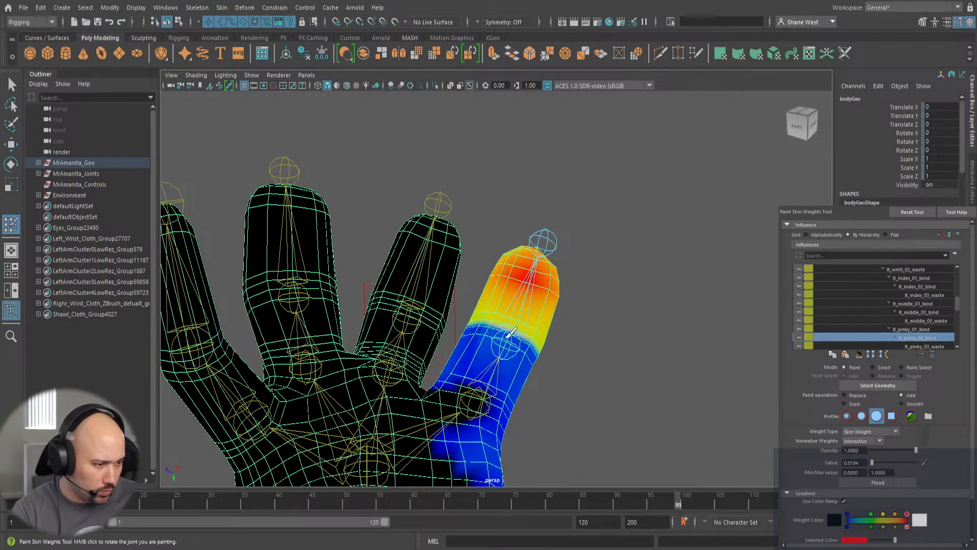
mouse_move(478, 328)
left_mouse_down()
mouse_move(554, 358)
mouse_move(526, 358)
mouse_move(376, 293)
mouse_move(407, 299)
left_mouse_up()
left_click_drag(458, 277, 557, 249)
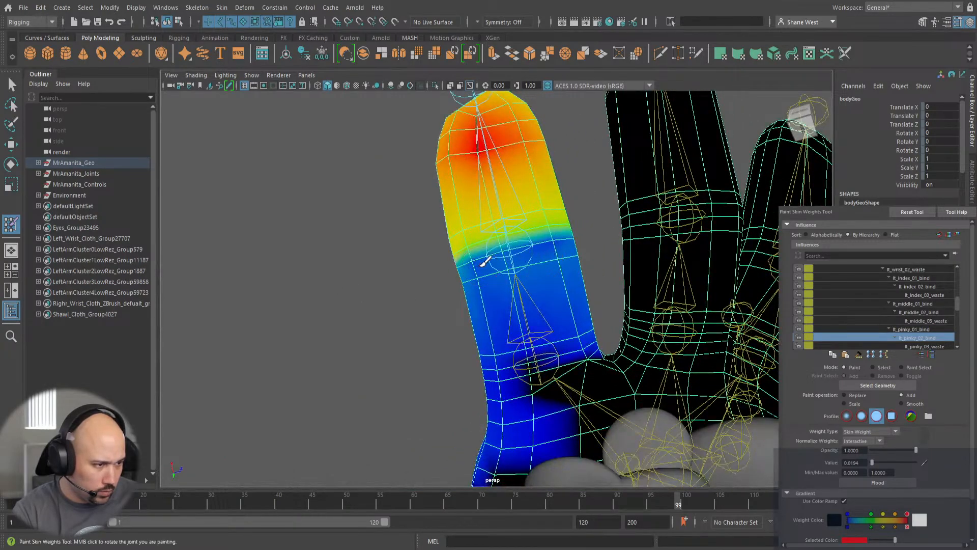
mouse_move(479, 266)
left_mouse_down()
mouse_move(562, 258)
mouse_move(557, 272)
left_mouse_up()
Smooth the lt_pinky_02_bind falloff all around the pinky's middle knuckle.
mouse_move(491, 263)
left_mouse_down("shift")
mouse_move(480, 264)
mouse_move(559, 248)
mouse_move(547, 255)
left_mouse_up("shift")
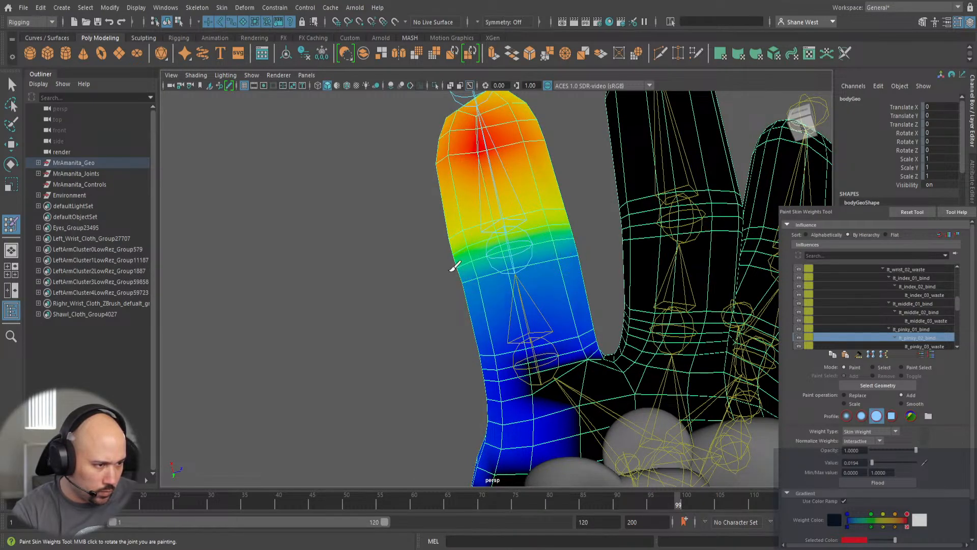
left_click_drag(415, 295, 581, 359, "alt")
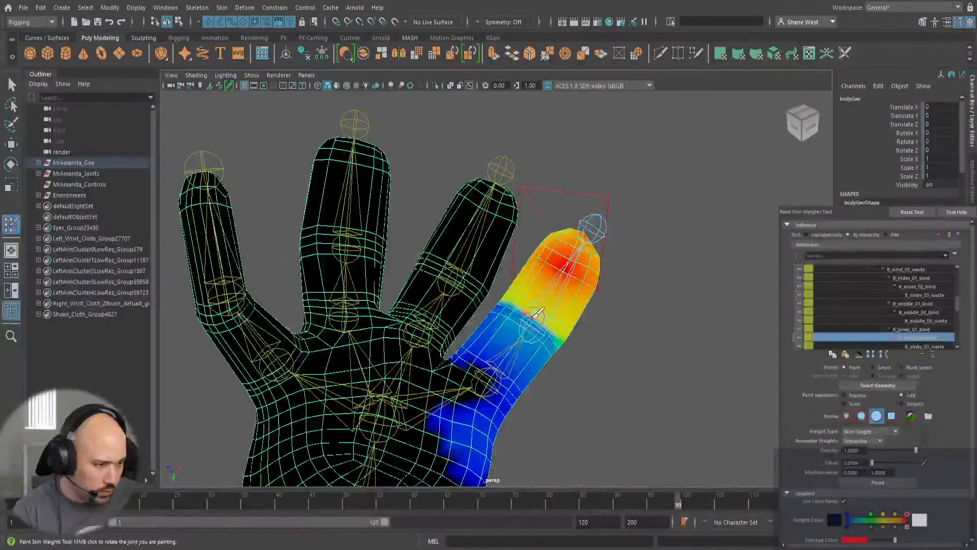
left_click_drag(517, 311, 539, 329, "shift")
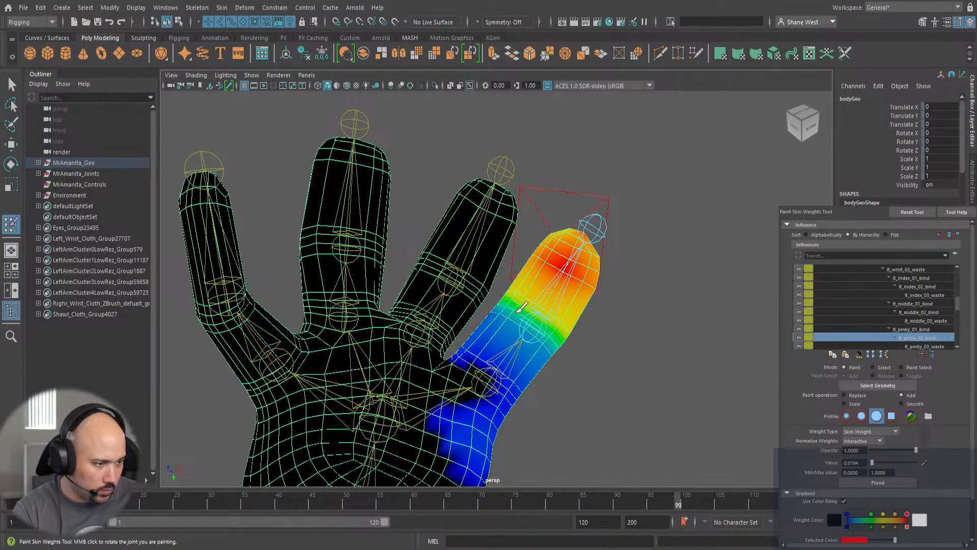
left_click_drag(519, 314, 528, 338, "alt")
left_click_drag(389, 368, 377, 370, "shift")
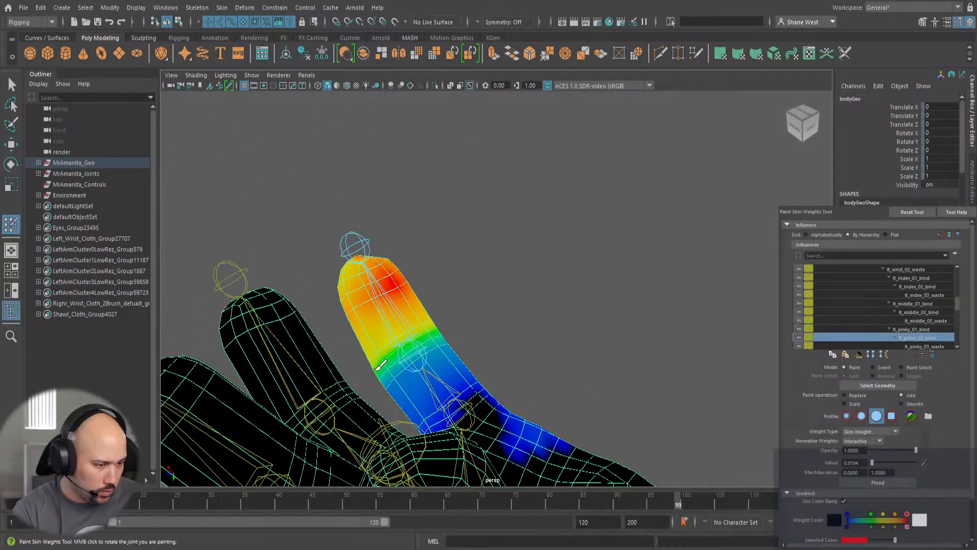
mouse_move(529, 344)
left_mouse_down("alt")
mouse_move(456, 367)
mouse_move(326, 314)
mouse_move(458, 360)
mouse_move(552, 338)
mouse_move(518, 321)
left_mouse_up("alt")
mouse_move(467, 356)
left_mouse_down("alt")
mouse_move(497, 331)
mouse_move(447, 323)
mouse_move(589, 384)
left_mouse_up("alt")
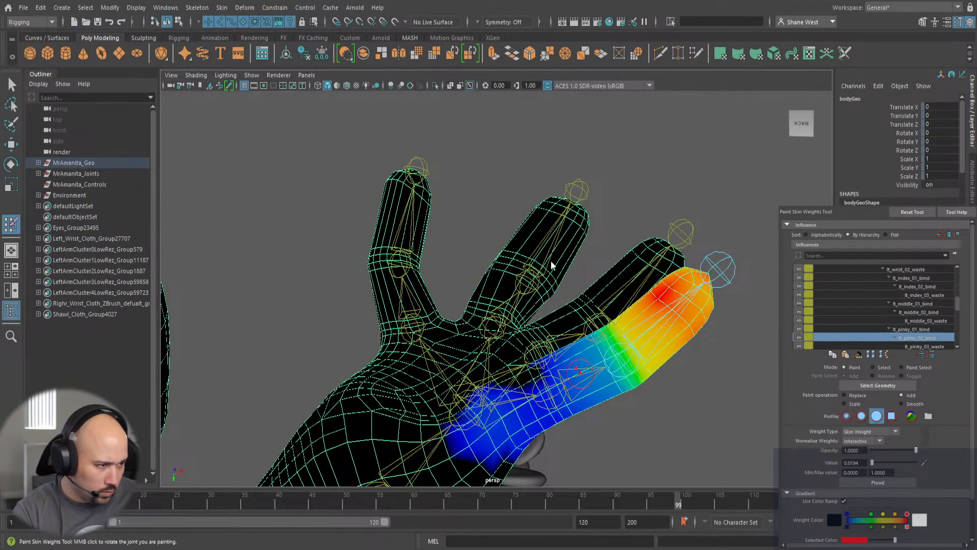
Examine the lt_pinky_01_bind, lt_middle_02_bind, lt_middle_01_bind and lt_index_01_bind weights for uneven falloff and stray influence on neighbouring fingers.
right_click_drag(580, 374, 570, 260)
mouse_move(403, 309)
left_mouse_down("alt")
mouse_move(429, 343)
mouse_move(485, 359)
mouse_move(481, 350)
left_mouse_up("alt")
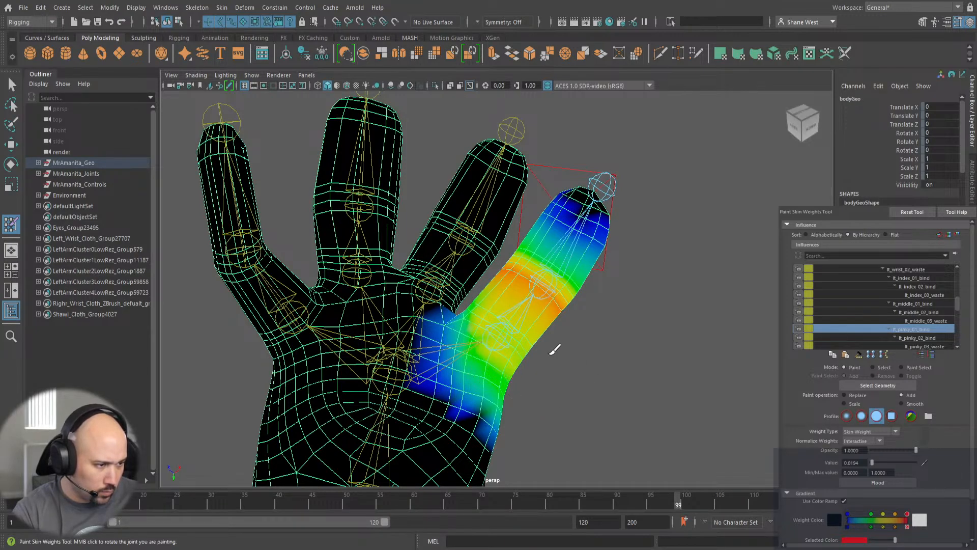
mouse_move(559, 388)
left_mouse_down("alt")
mouse_move(358, 309)
mouse_move(519, 318)
left_mouse_up("alt")
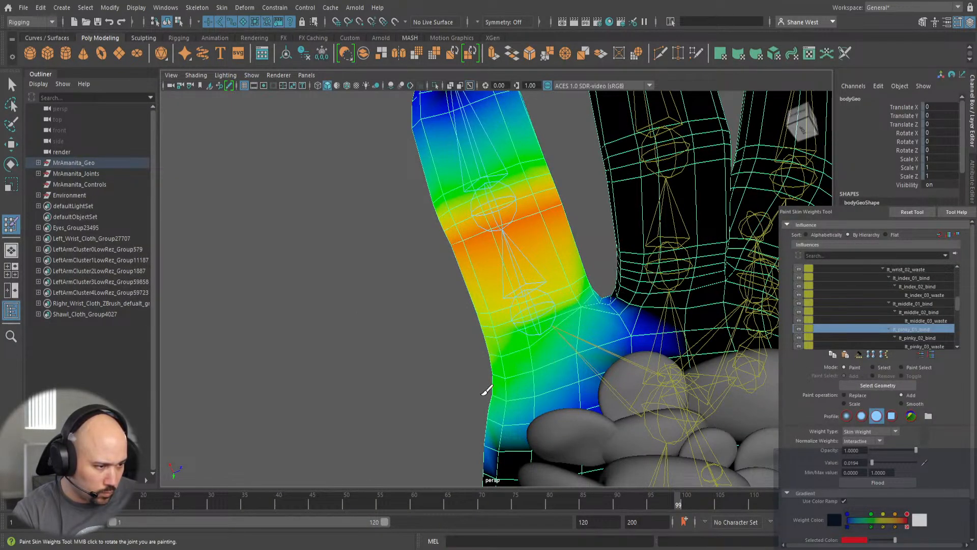
mouse_move(484, 389)
left_mouse_down("alt")
mouse_move(582, 414)
mouse_move(504, 403)
mouse_move(485, 362)
left_mouse_up("alt")
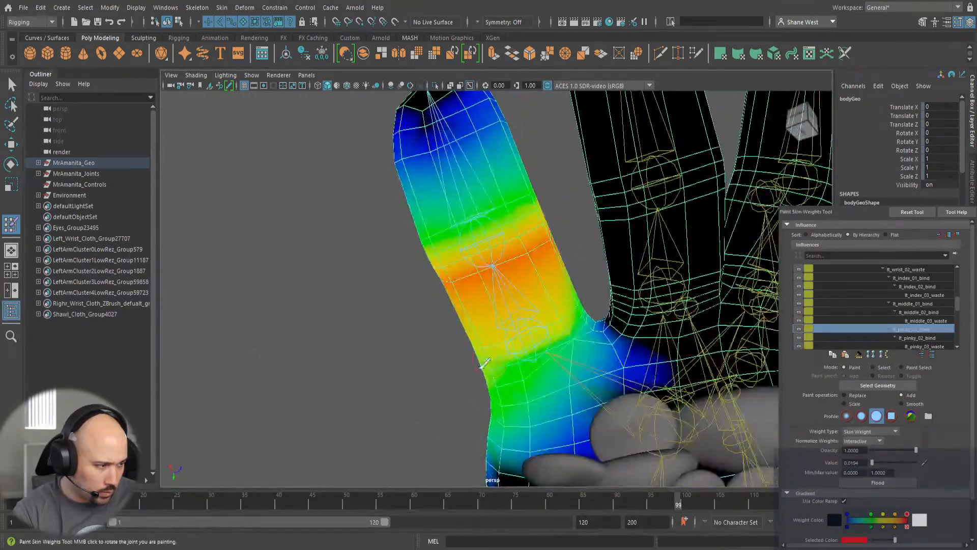
right_click_drag(656, 134, 658, 106)
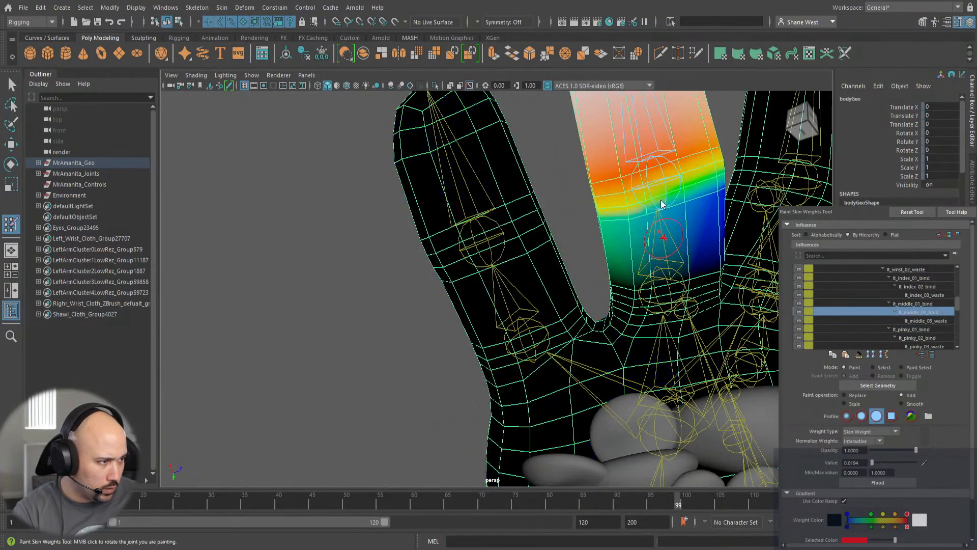
right_click_drag(663, 238, 662, 201)
mouse_move(570, 320)
left_mouse_down("alt")
mouse_move(552, 344)
mouse_move(657, 403)
mouse_move(636, 387)
mouse_move(589, 385)
mouse_move(464, 336)
left_mouse_up("alt")
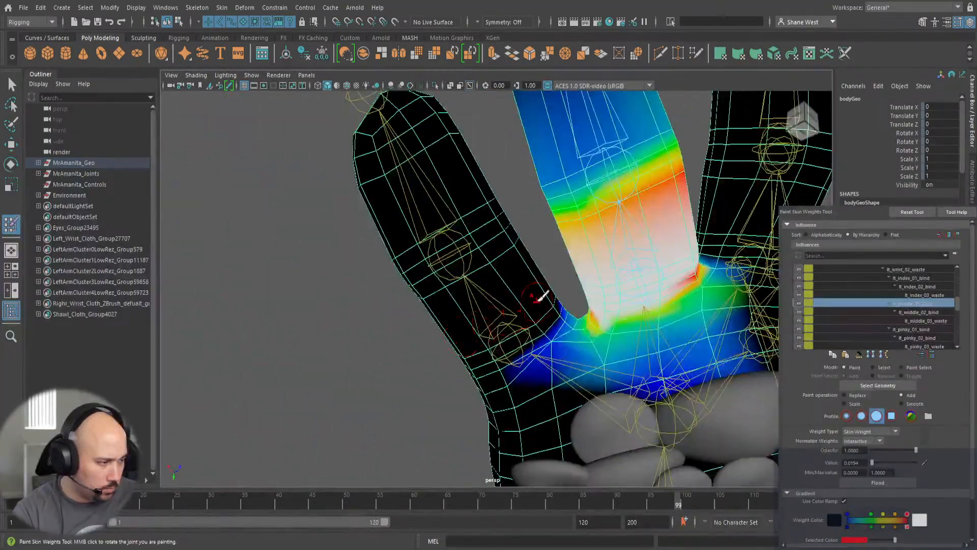
right_click_drag(543, 297, 319, 281, "alt")
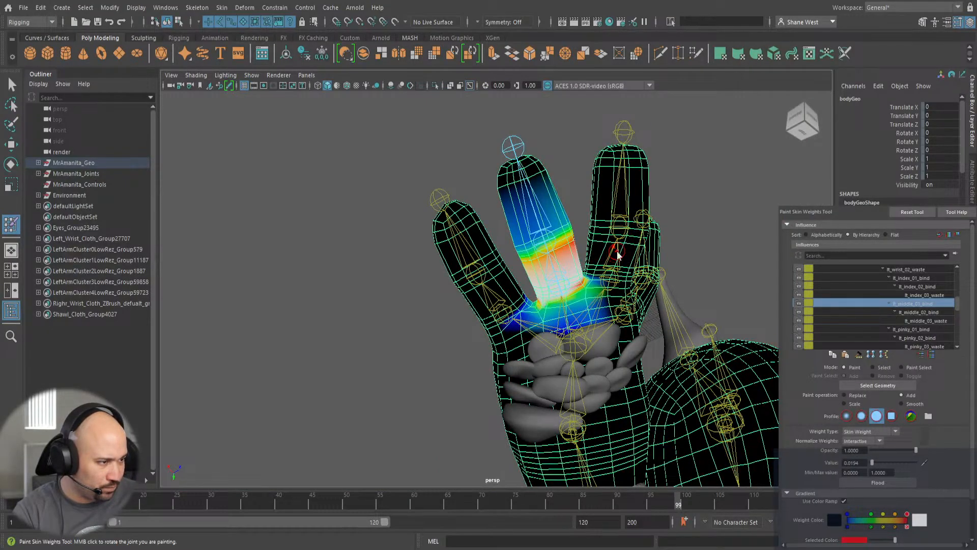
right_click_drag(616, 251, 617, 215)
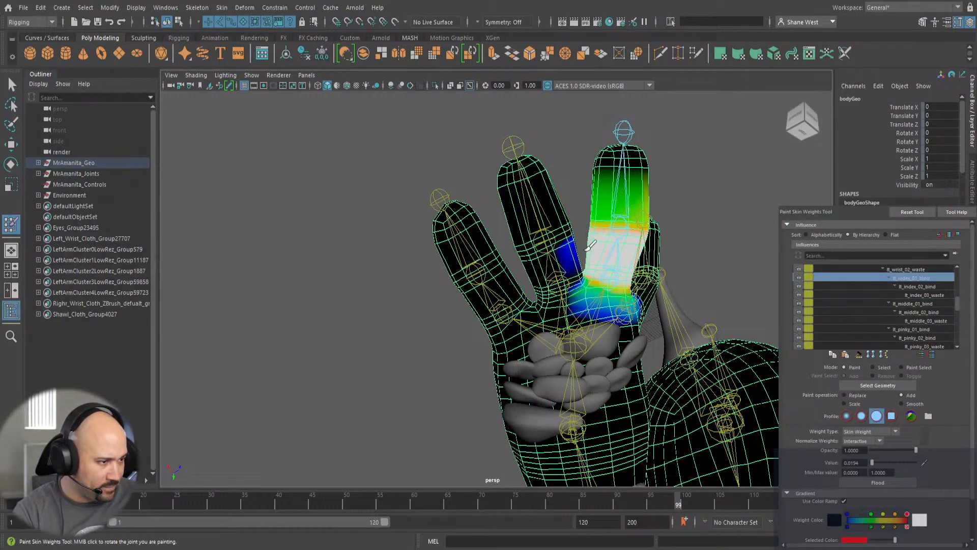
right_click_drag(479, 230, 458, 158, "alt")
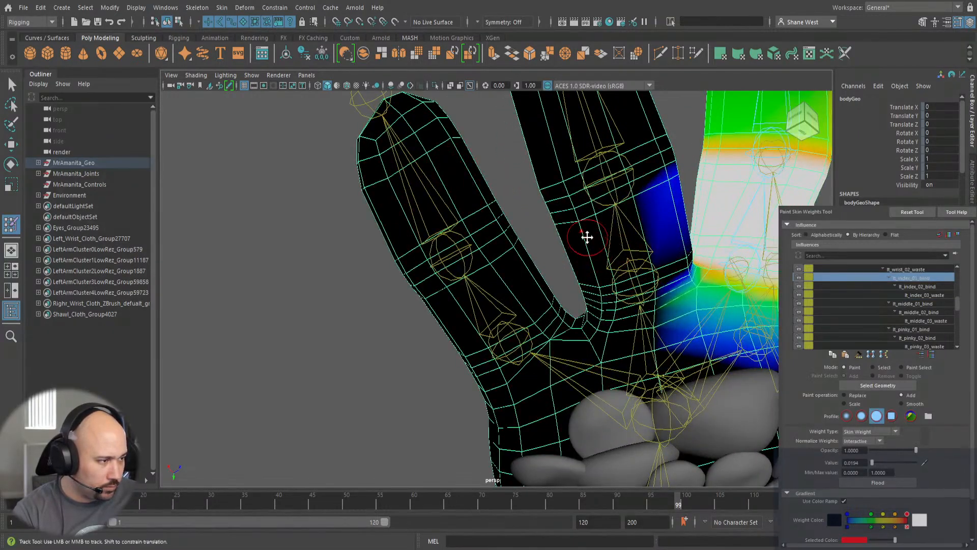
mouse_move(589, 233)
left_mouse_down("alt")
mouse_move(413, 304)
mouse_move(415, 338)
mouse_move(438, 295)
left_mouse_up("alt")
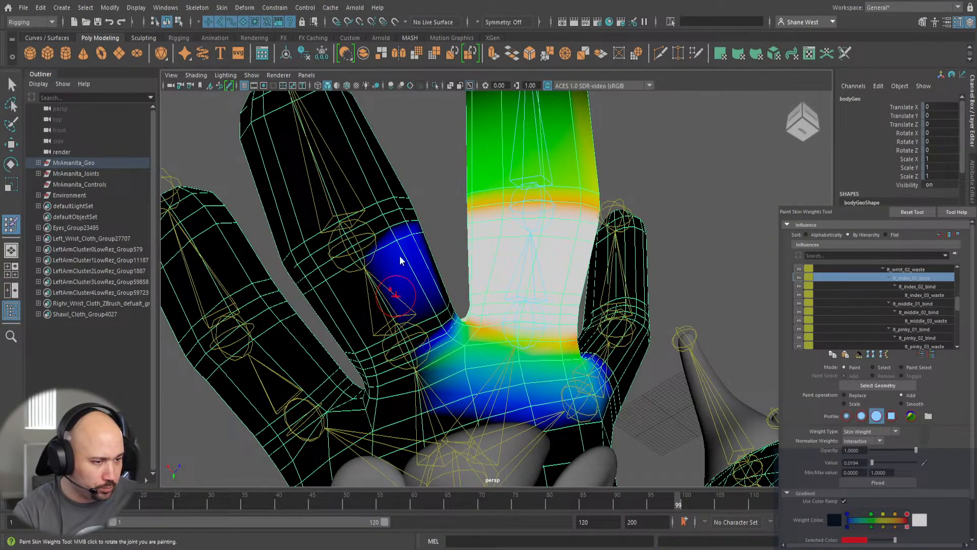
Select lt_middle_01_bind and add weight with value 0.0194 below the middle finger's middle knuckle, undoing the first stroke.
right_click_drag(396, 295, 400, 252)
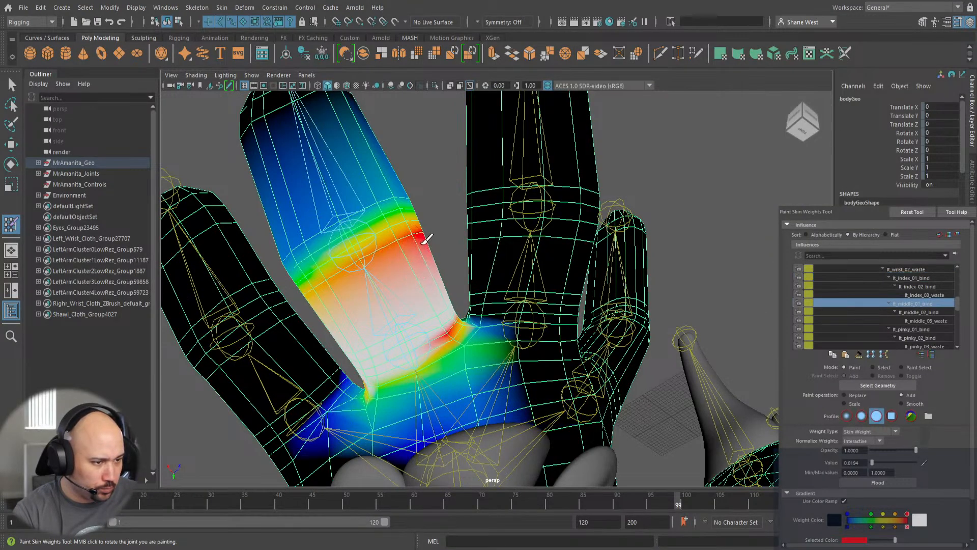
mouse_move(426, 239)
left_mouse_down()
mouse_move(346, 277)
mouse_move(371, 278)
mouse_move(386, 297)
mouse_move(425, 312)
mouse_move(326, 294)
mouse_move(338, 328)
mouse_move(356, 332)
mouse_move(393, 234)
mouse_move(429, 342)
mouse_move(439, 344)
left_mouse_up()
key("ctrl+z")
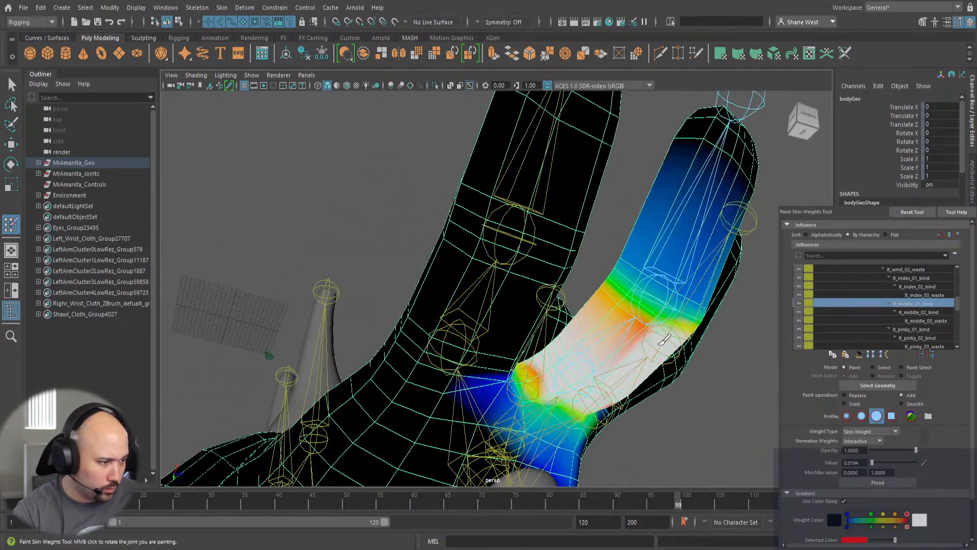
left_click_drag(642, 323, 616, 326)
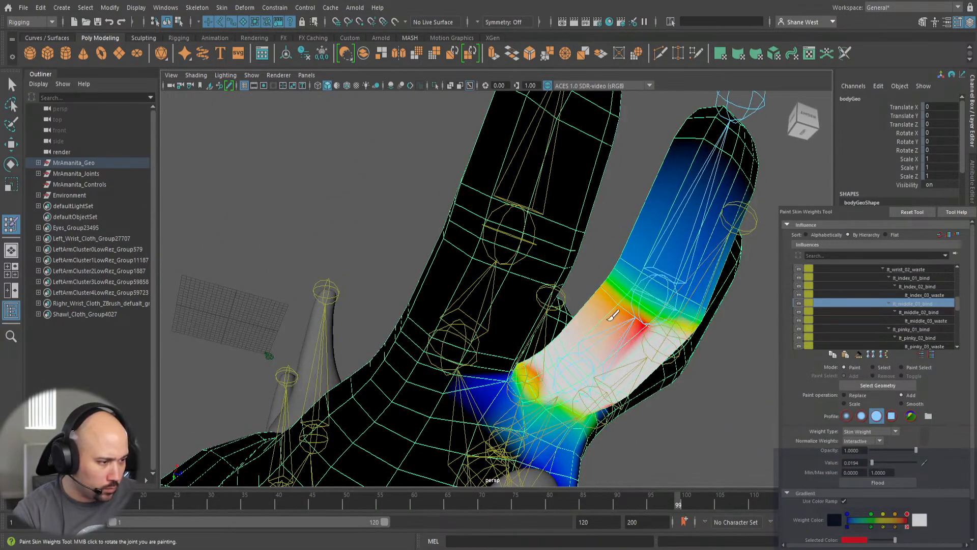
mouse_move(601, 379)
left_mouse_down("alt")
mouse_move(476, 382)
mouse_move(572, 367)
mouse_move(556, 299)
left_mouse_up("alt")
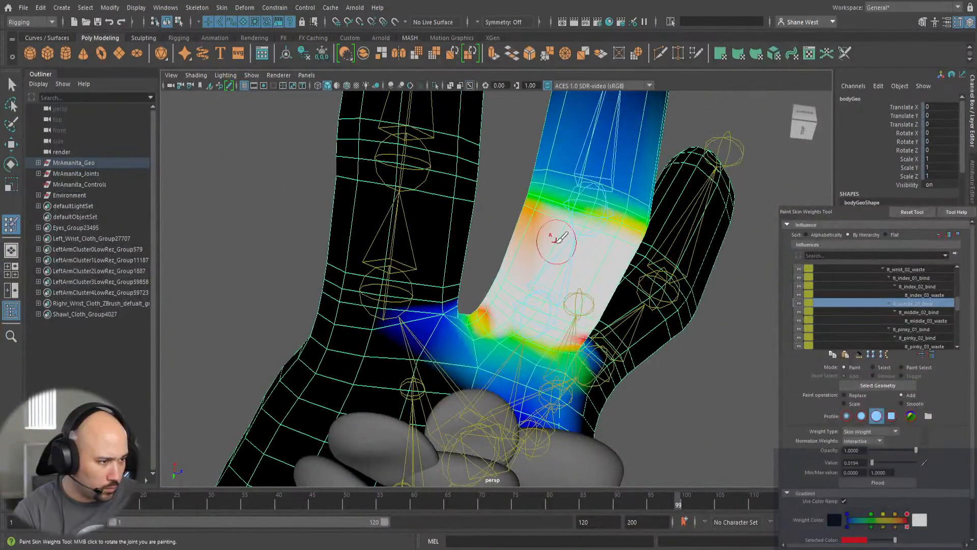
mouse_move(528, 224)
left_mouse_down("alt")
mouse_move(550, 244)
mouse_move(445, 277)
mouse_move(448, 314)
mouse_move(408, 374)
left_mouse_up("alt")
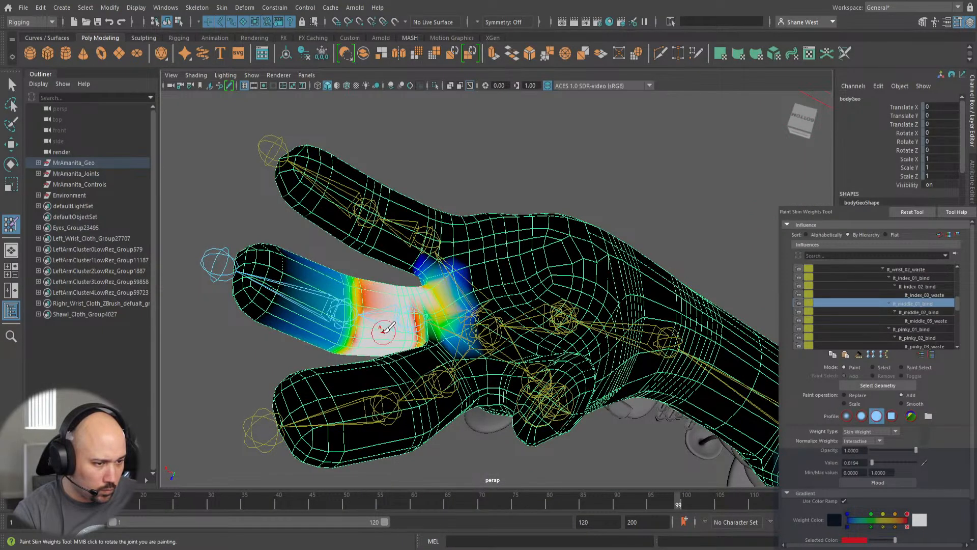
Examine the lt_index_01_bind, lt_pinky_01_bind, lt_middle_02_bind and lt_pinky_02_bind weights for stray influence around the finger bases.
mouse_move(385, 329)
left_mouse_down("alt")
mouse_move(401, 277)
mouse_move(443, 306)
mouse_move(452, 208)
left_mouse_up("alt")
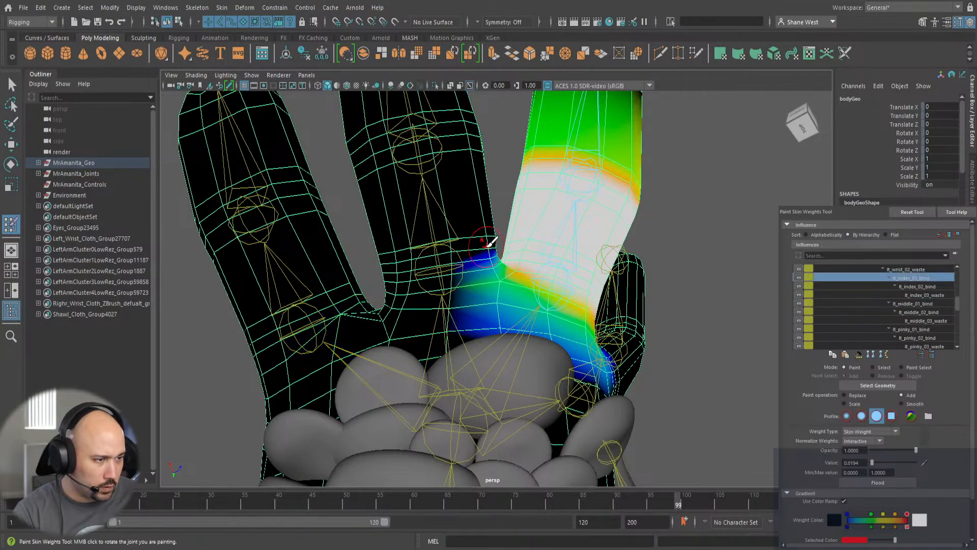
mouse_move(481, 239)
left_mouse_down("alt")
mouse_move(412, 231)
mouse_move(438, 266)
mouse_move(509, 229)
mouse_move(382, 257)
left_mouse_up("alt")
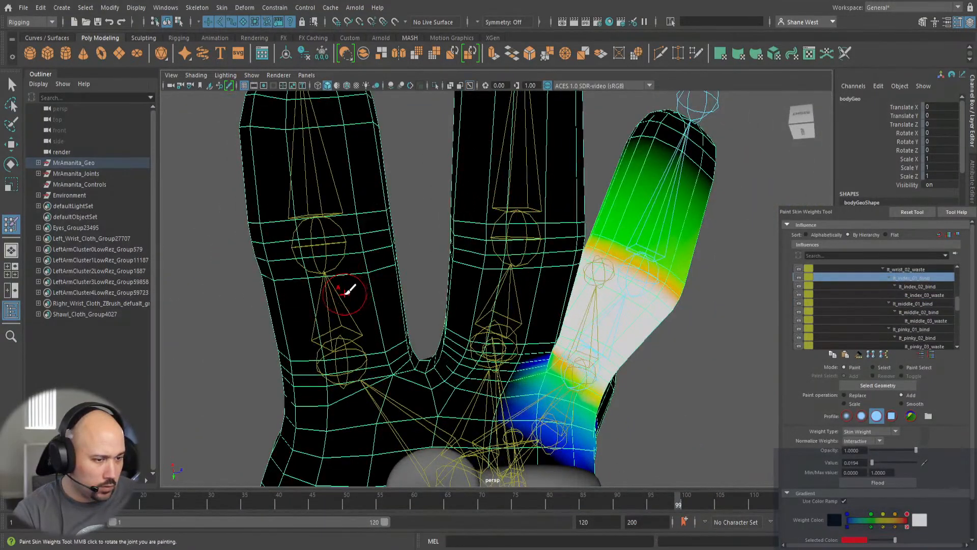
right_click_drag(340, 299, 349, 249)
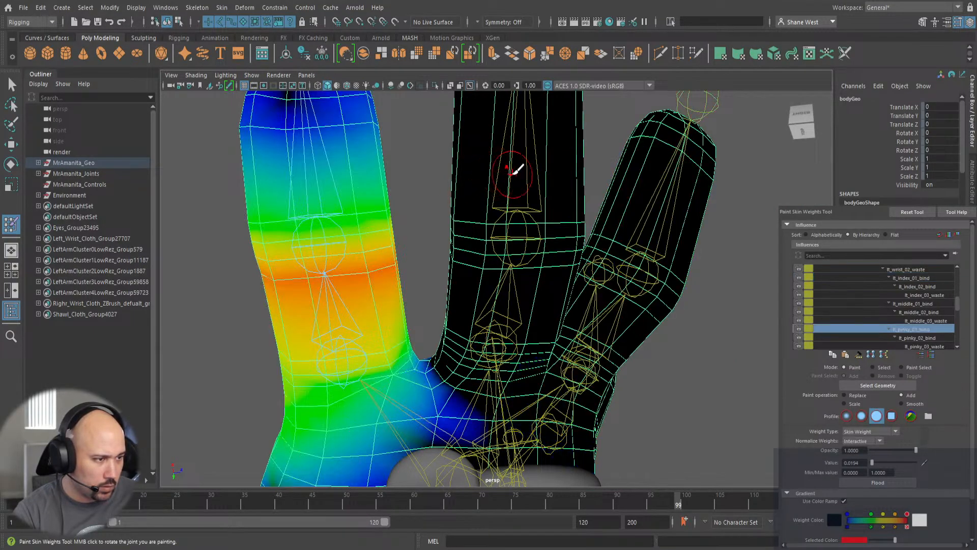
right_click_drag(511, 174, 505, 145)
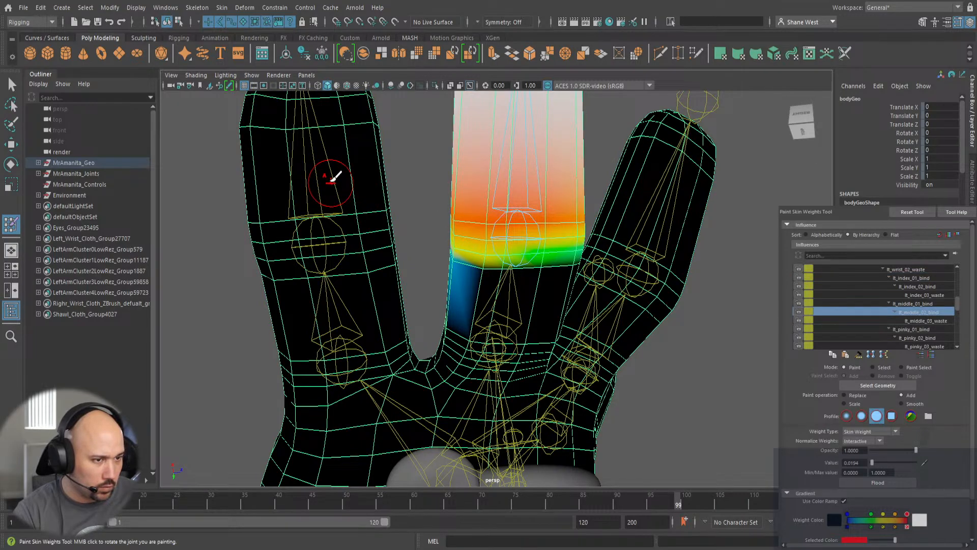
right_click_drag(338, 158, 340, 149)
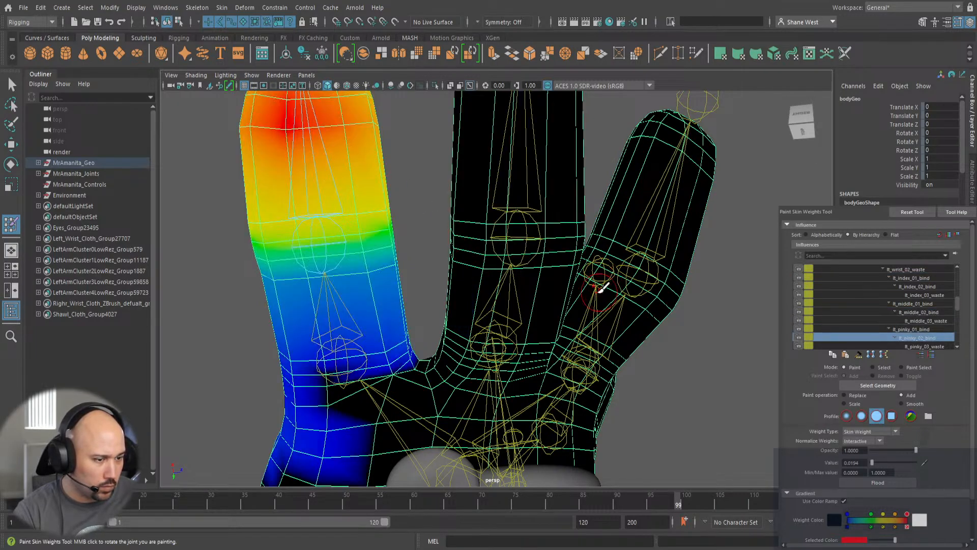
left_click_drag(253, 346, 338, 352, "alt")
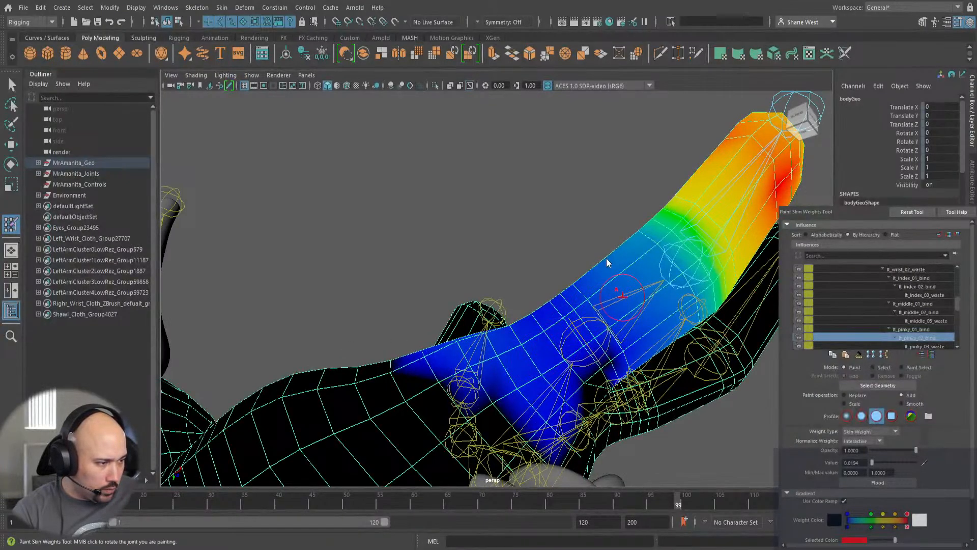
Select lt_pinky_01_bind and add weight with value 0.0194 around the back of the pinky's base knuckle.
right_click_drag(623, 297, 607, 263)
mouse_move(500, 370)
left_mouse_down()
mouse_move(528, 375)
mouse_move(545, 360)
mouse_move(524, 351)
mouse_move(502, 364)
mouse_move(520, 355)
left_mouse_up()
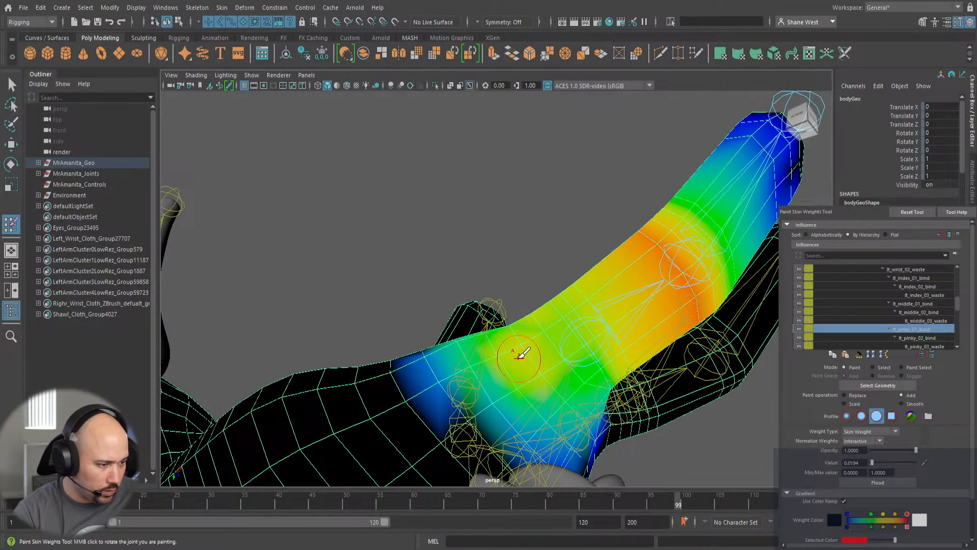
mouse_move(523, 239)
left_mouse_down("alt")
mouse_move(550, 258)
mouse_move(471, 236)
mouse_move(516, 262)
mouse_move(448, 311)
left_mouse_up("alt")
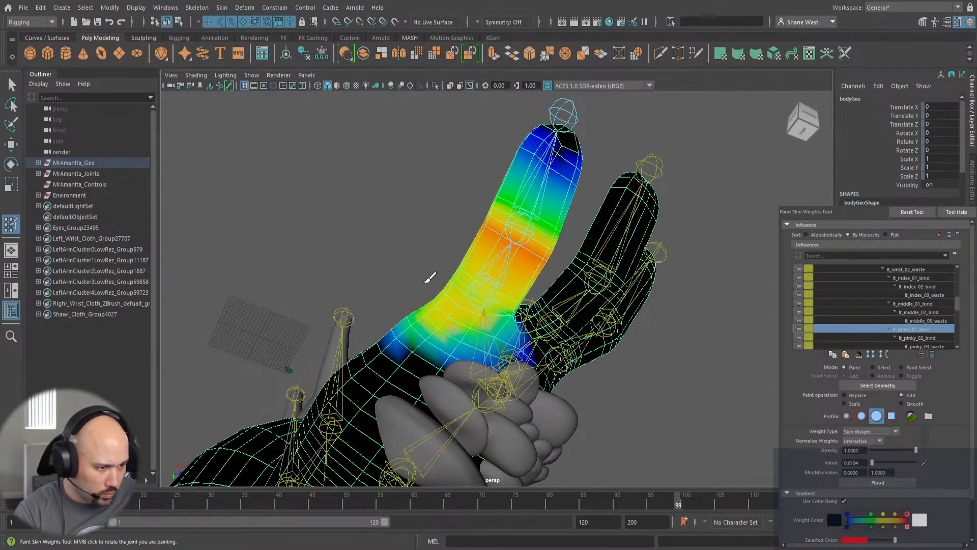
left_click_drag(430, 278, 537, 387, "alt")
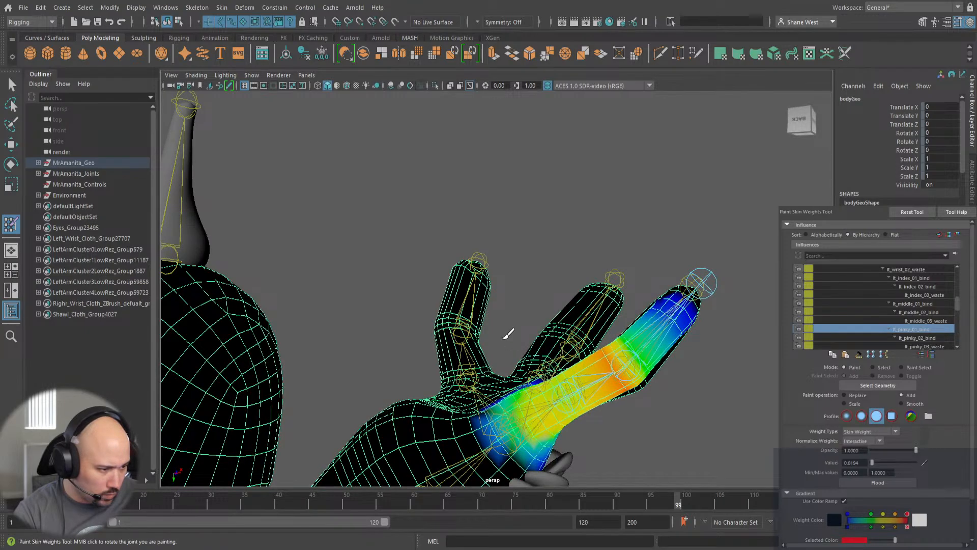
left_click_drag(504, 284, 512, 340, "alt")
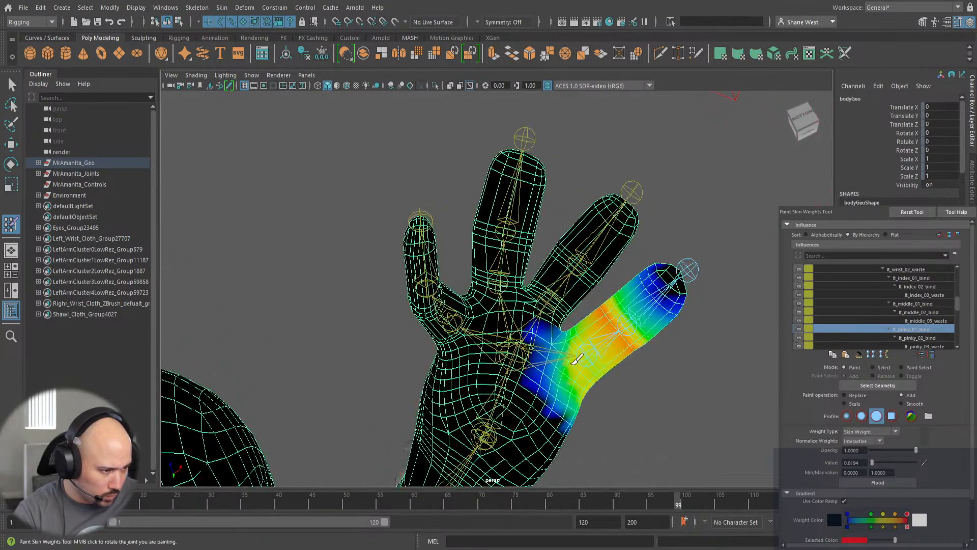
Compare the two pinky joints' weights, then add lt_pinky_01_bind weight with value 1.0 all around the pinky's base.
right_click_drag(658, 266, 662, 245)
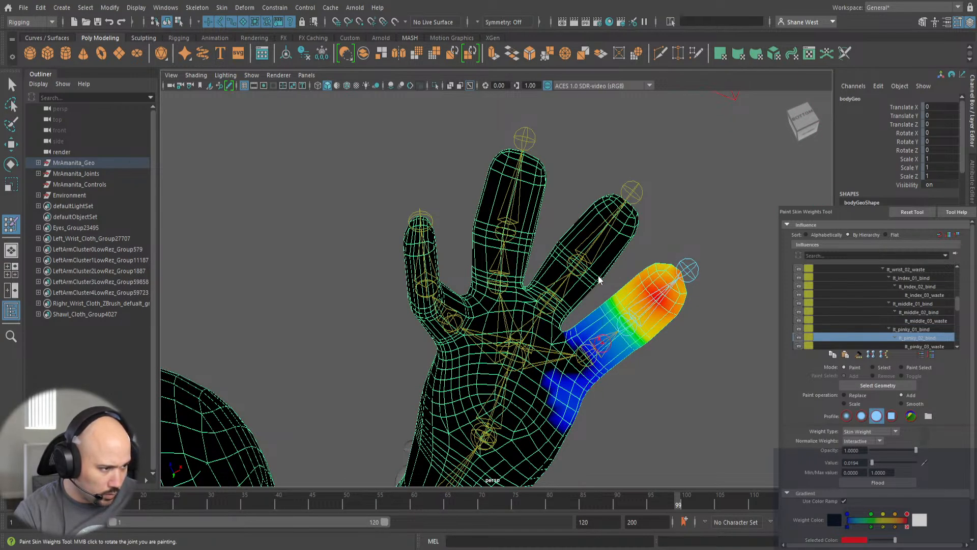
right_click_drag(599, 276, 601, 255)
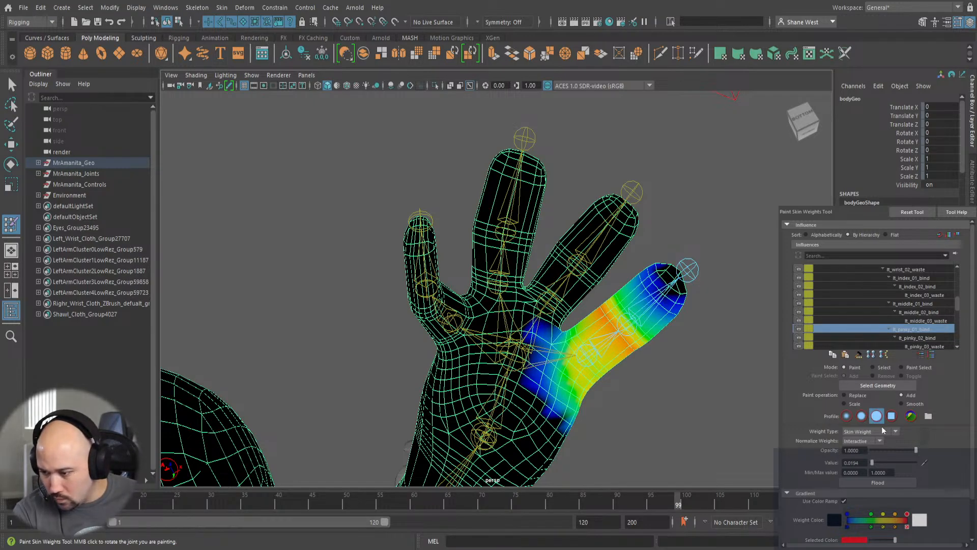
left_click_drag(872, 463, 917, 463)
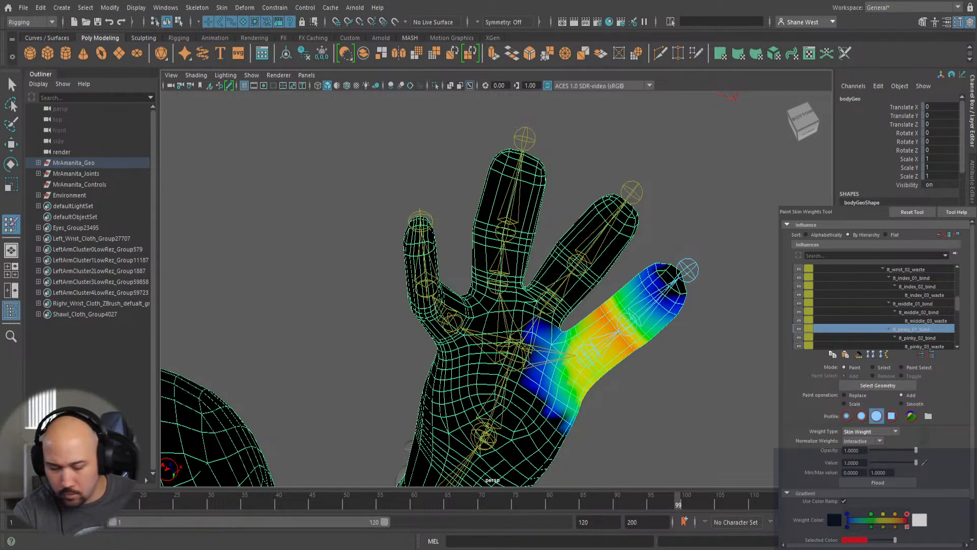
mouse_move(574, 373)
left_mouse_down()
mouse_move(583, 380)
mouse_move(580, 367)
mouse_move(577, 376)
mouse_move(615, 388)
mouse_move(598, 399)
mouse_move(534, 356)
mouse_move(509, 312)
mouse_move(408, 328)
mouse_move(437, 331)
mouse_move(477, 303)
left_mouse_up()
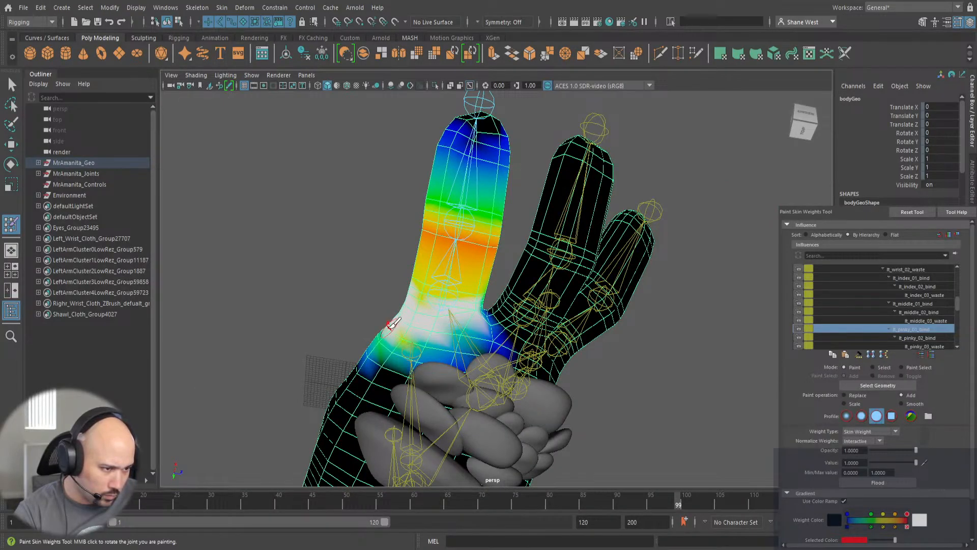
mouse_move(415, 325)
left_mouse_down("alt")
mouse_move(510, 402)
mouse_move(560, 382)
mouse_move(565, 413)
mouse_move(570, 365)
left_mouse_up("alt")
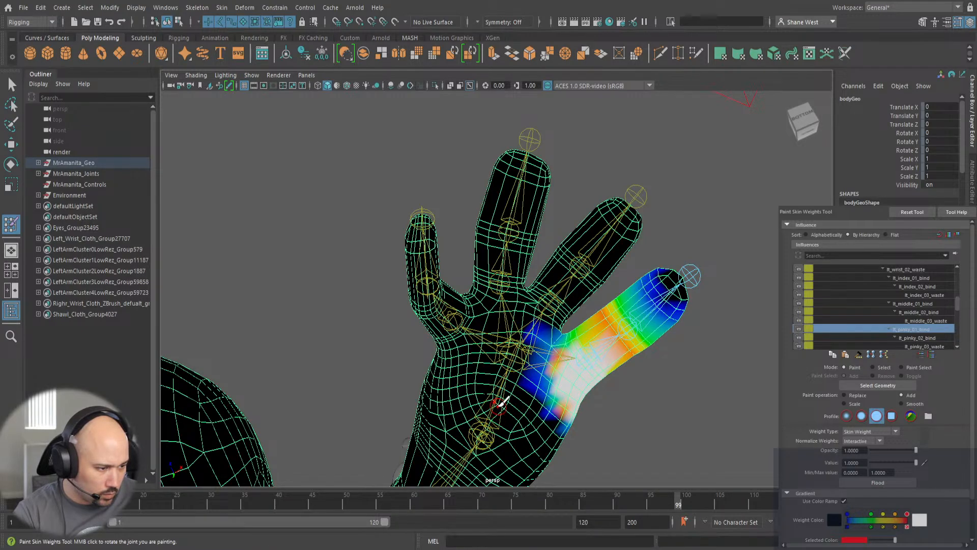
Select lt_wrist_01_bind and add weight with value 0.0485 around the pinky's base knuckle.
right_click_drag(516, 269, 509, 260)
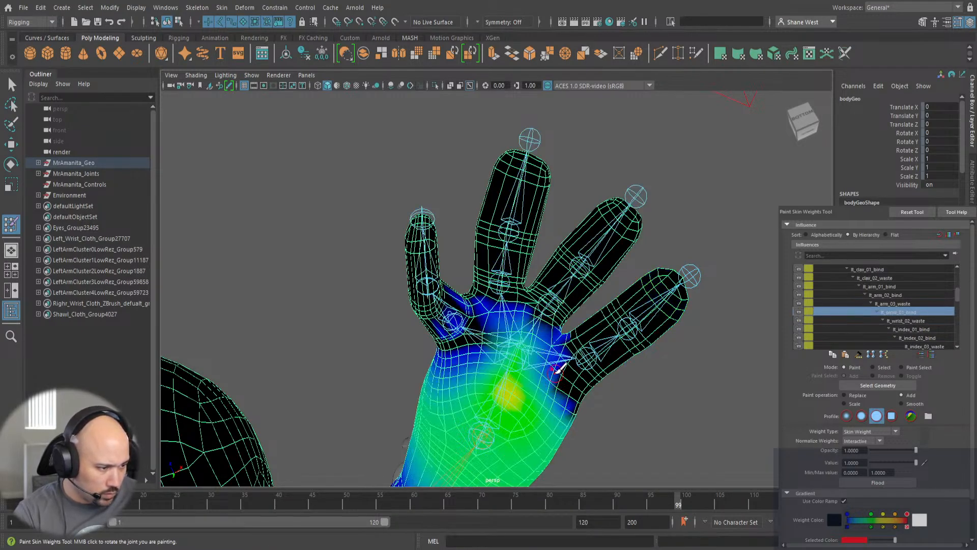
left_click(874, 461)
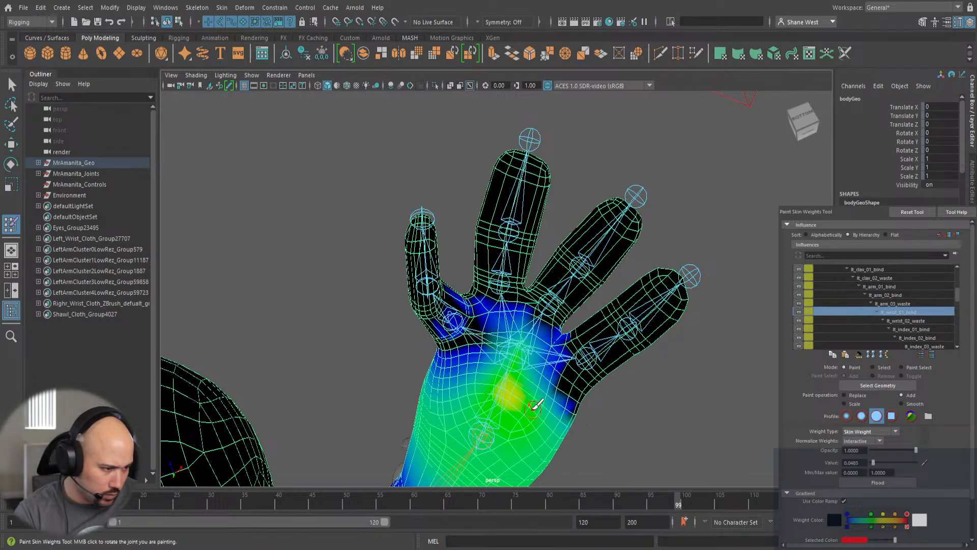
mouse_move(582, 414)
left_mouse_down()
mouse_move(575, 375)
mouse_move(587, 404)
mouse_move(508, 375)
mouse_move(485, 333)
mouse_move(441, 358)
mouse_move(467, 385)
mouse_move(491, 371)
mouse_move(439, 380)
mouse_move(476, 357)
mouse_move(471, 348)
mouse_move(484, 360)
mouse_move(400, 297)
left_mouse_up()
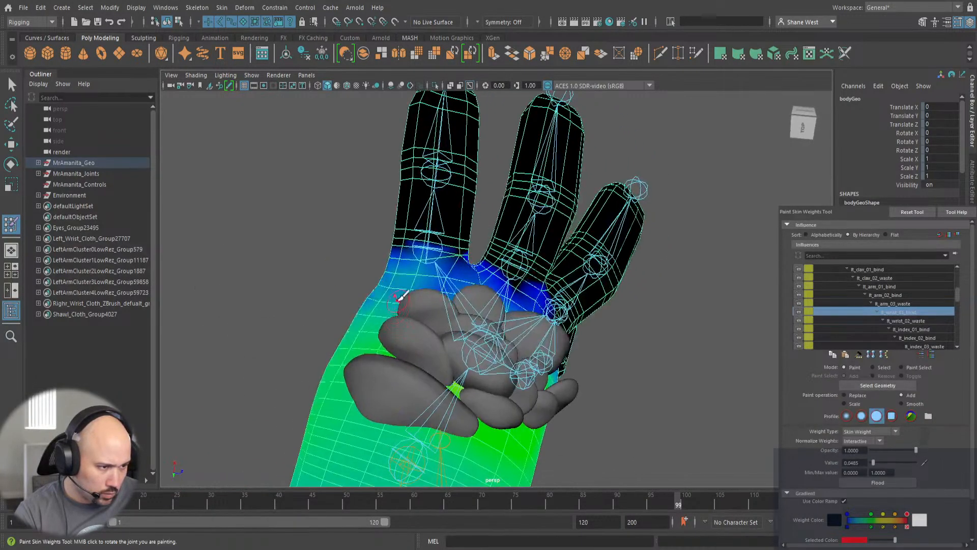
left_click_drag(400, 256, 465, 252)
left_click_drag(380, 279, 585, 346, "alt")
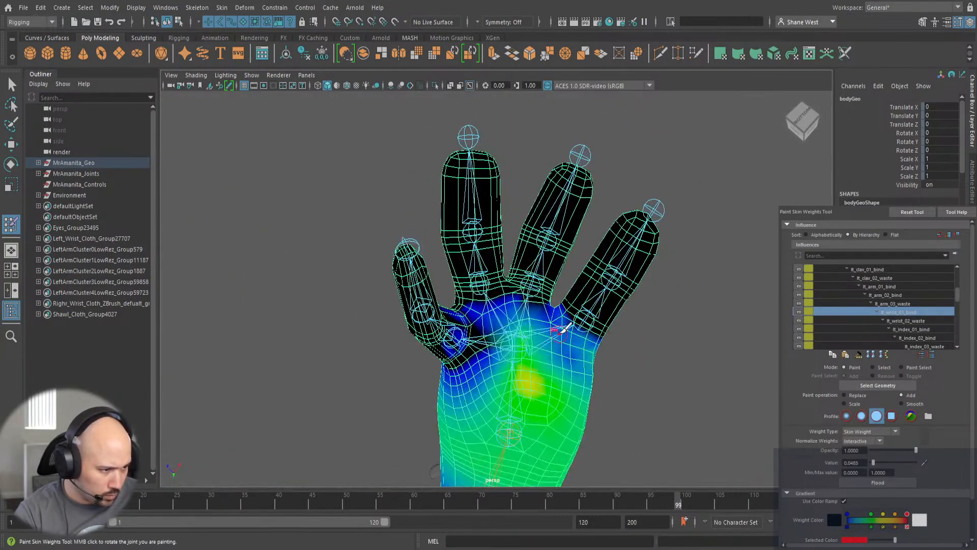
Add lt_wrist_01_bind weight with value 0.0485 around the bases of the remaining fingers and the thumb.
mouse_move(544, 301)
left_mouse_down()
mouse_move(516, 297)
mouse_move(489, 319)
mouse_move(502, 301)
mouse_move(486, 346)
mouse_move(453, 371)
mouse_move(488, 346)
mouse_move(580, 319)
mouse_move(591, 284)
left_mouse_up()
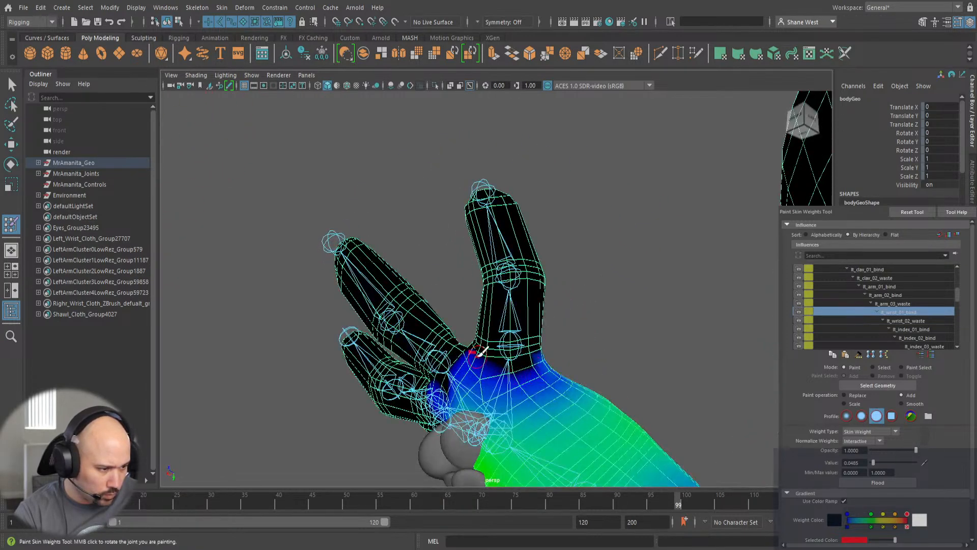
mouse_move(479, 352)
left_mouse_down()
mouse_move(532, 354)
mouse_move(525, 346)
left_mouse_up()
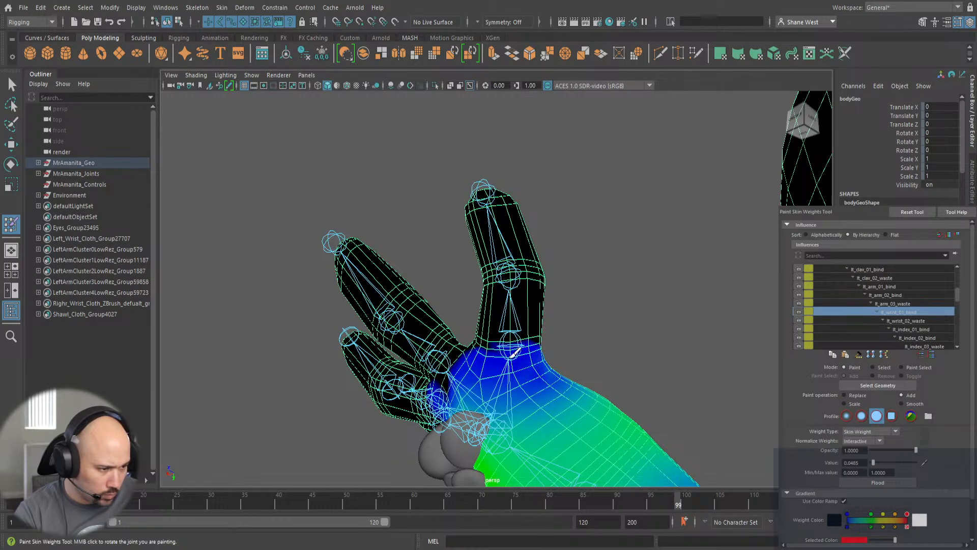
mouse_move(482, 386)
left_mouse_down("alt")
mouse_move(522, 361)
mouse_move(483, 361)
mouse_move(507, 352)
mouse_move(458, 365)
mouse_move(430, 381)
mouse_move(421, 402)
mouse_move(419, 389)
left_mouse_up("alt")
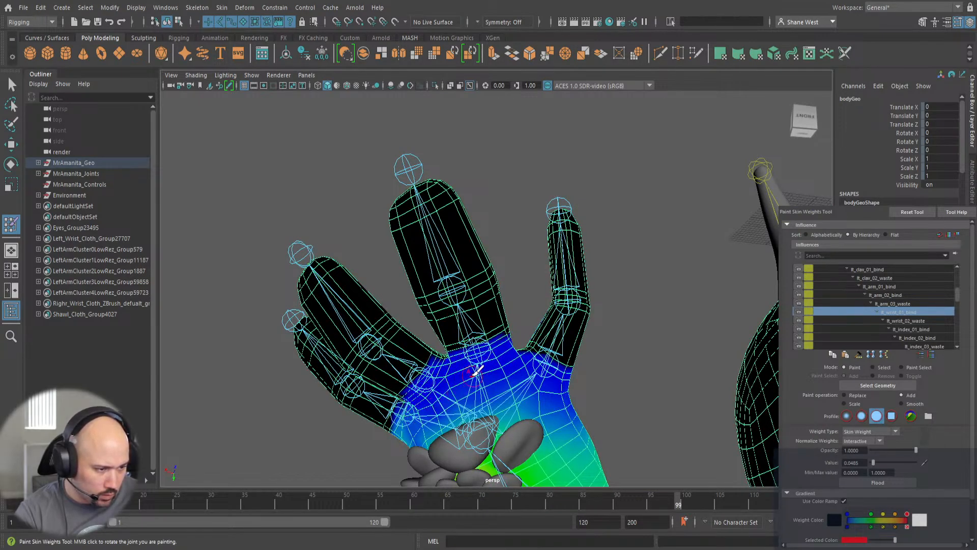
left_click_drag(475, 370, 541, 361, "alt")
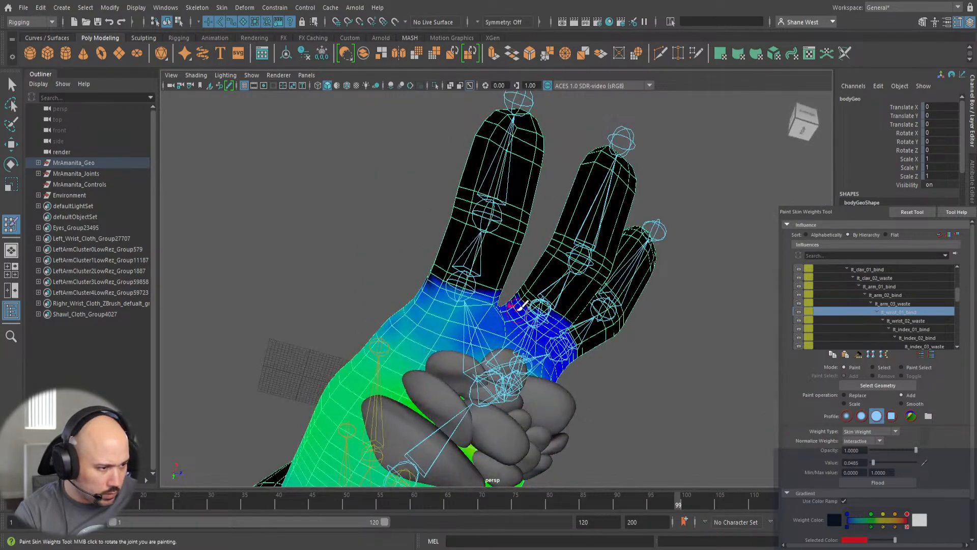
left_click_drag(421, 307, 580, 348, "alt")
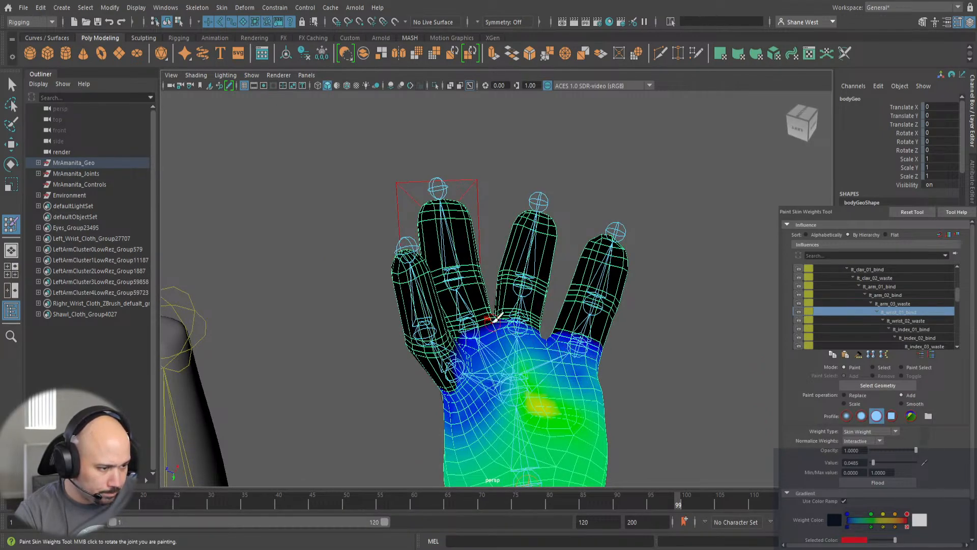
left_click_drag(543, 353, 519, 407, "alt")
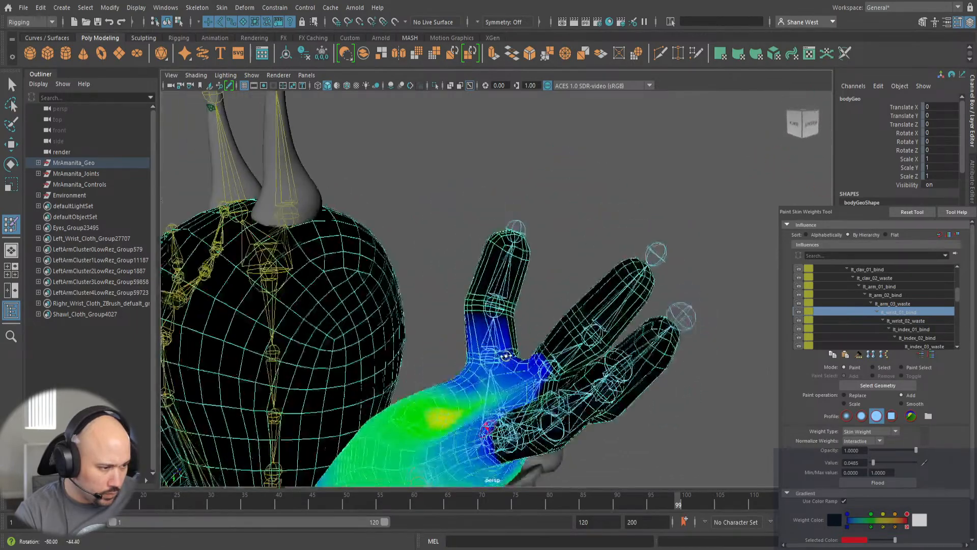
left_click_drag(496, 377, 620, 362, "alt")
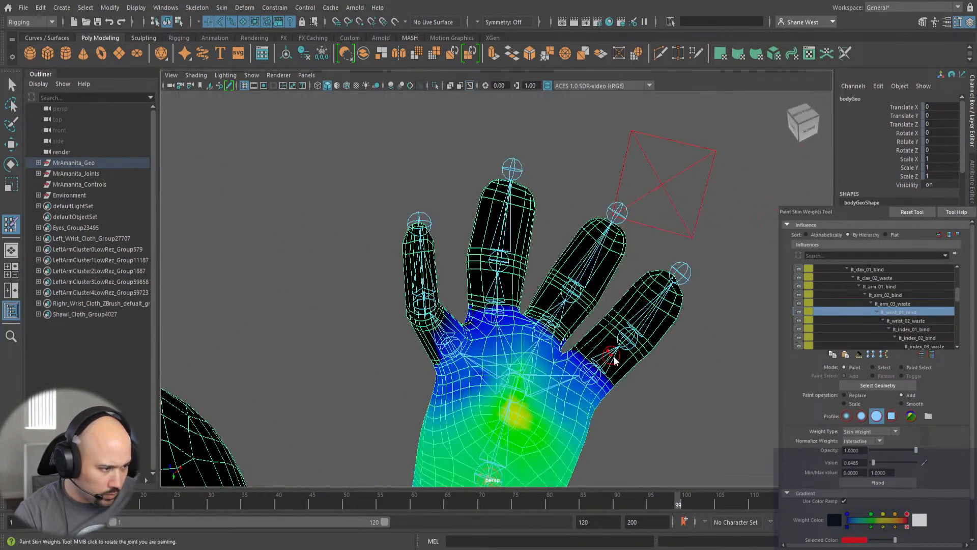
Examine the lt_pinky_01_bind and lt_pinky_02_bind weights for stray influence on the palm and outer edge of the hand.
right_click_drag(609, 289, 606, 268)
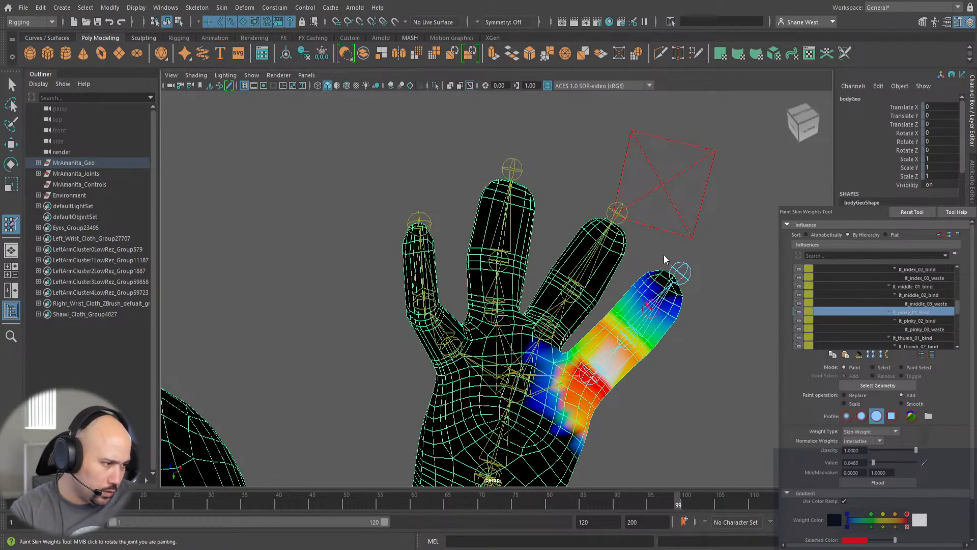
right_click(635, 339)
mouse_move(632, 436)
left_mouse_down("alt")
mouse_move(514, 358)
mouse_move(229, 81)
left_mouse_up("alt")
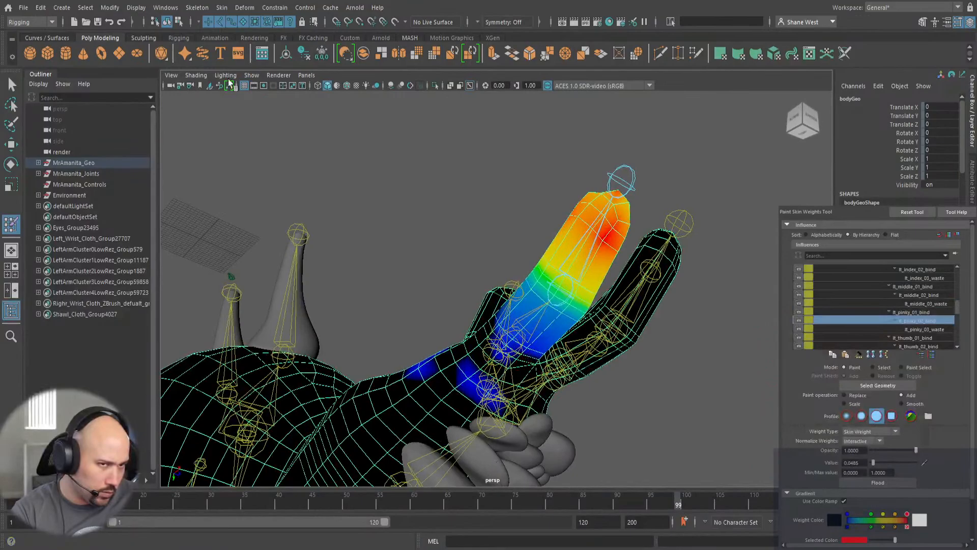
left_click(220, 6)
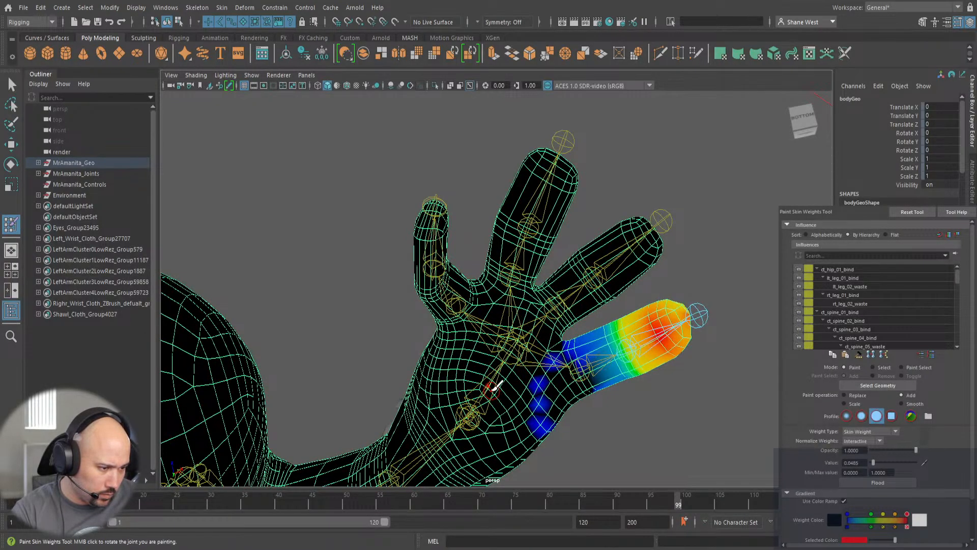
Try adding lt_wrist_01_bind weight with value 0.0485 over the stray lt_pinky_02_bind spots on the palm's pinky side, then undo it.
right_click_drag(492, 389, 484, 264)
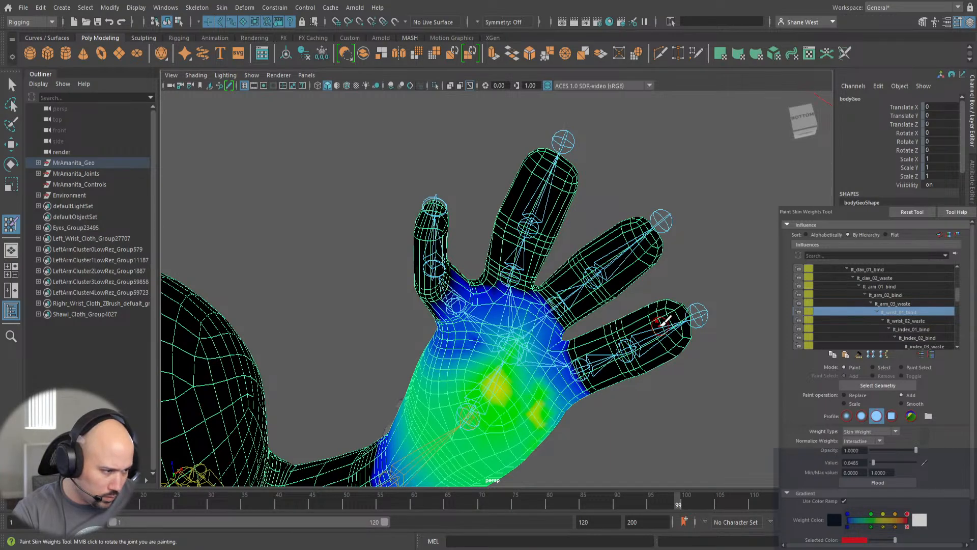
right_click_drag(662, 333, 667, 276)
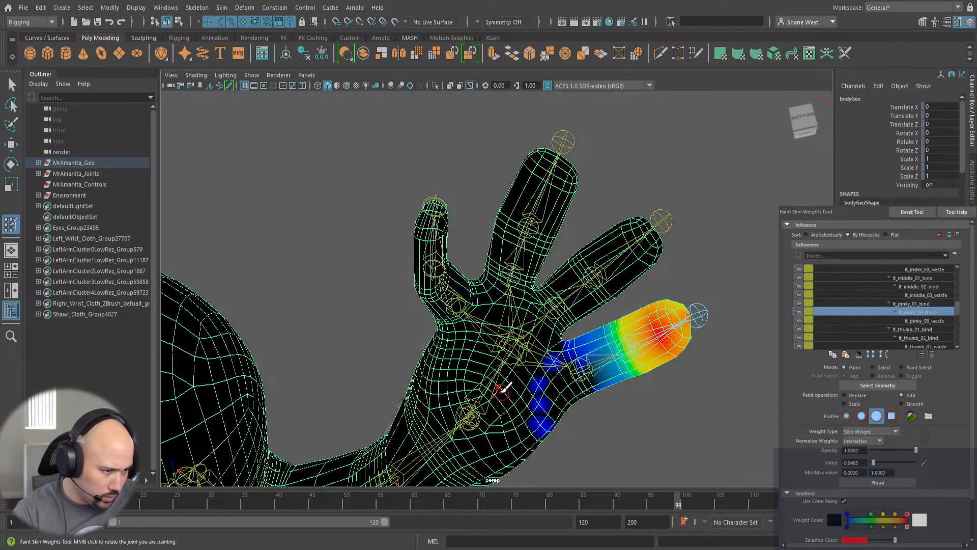
right_click_drag(496, 384, 495, 268)
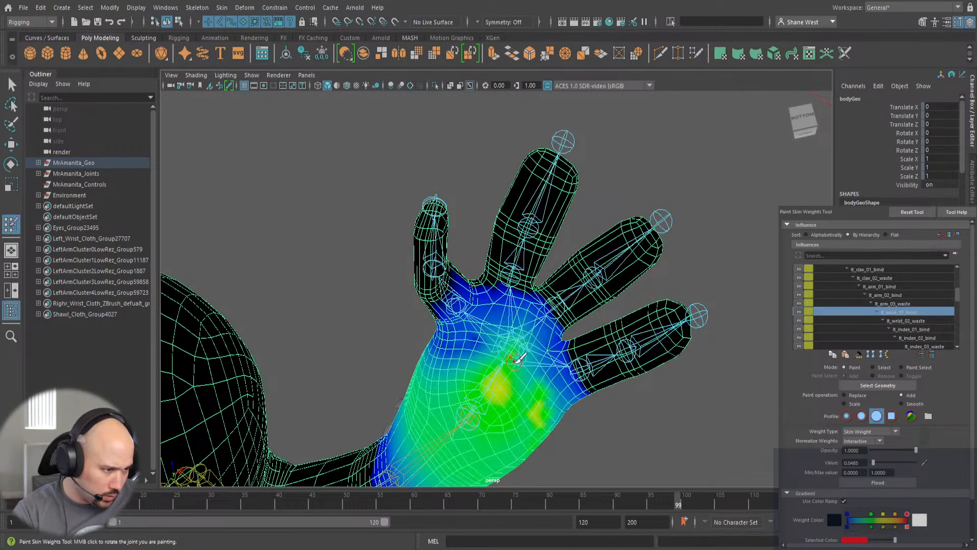
left_click_drag(542, 378, 545, 442)
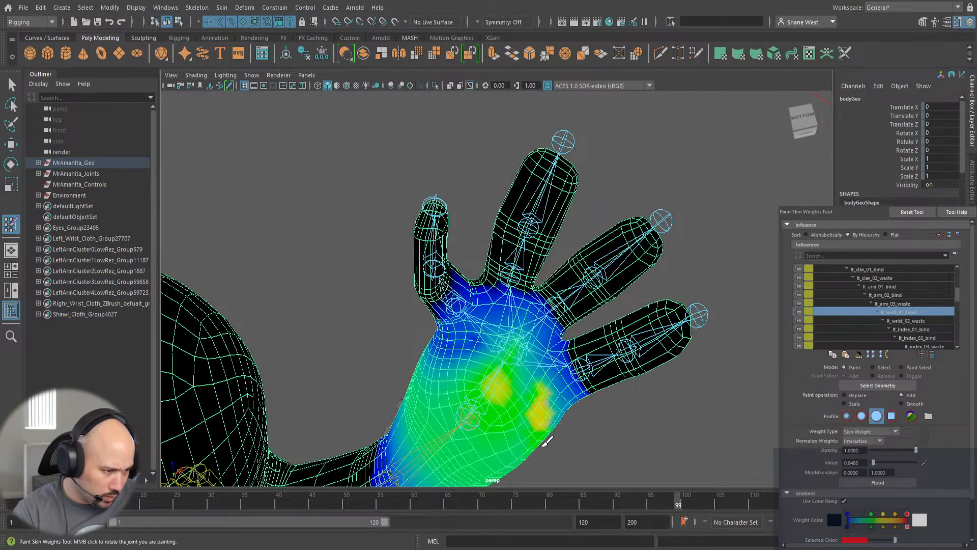
key("ctrl+z")
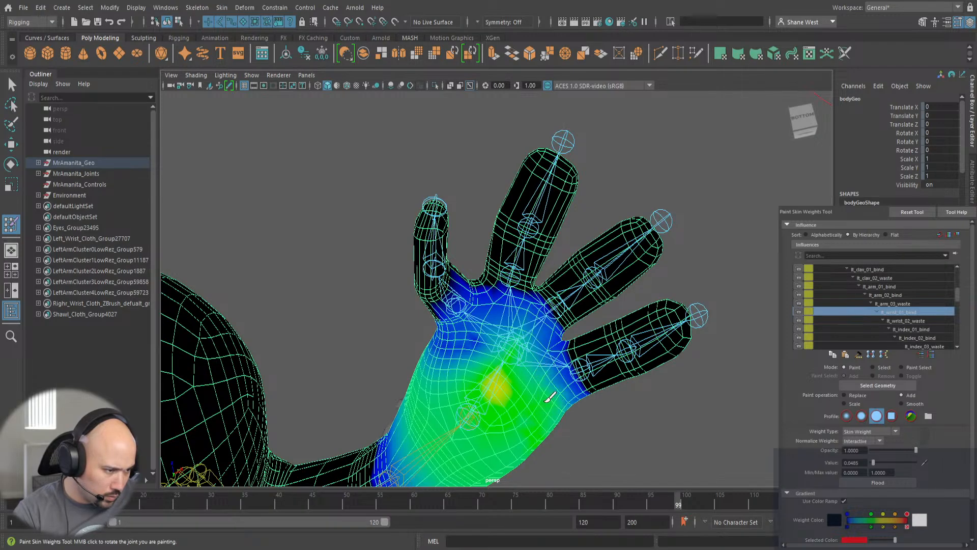
Paint lt_pinky_01_bind weight along the palm's pinky-side edge, and prune small skin weights below 0.01.
right_click_drag(598, 364, 611, 306)
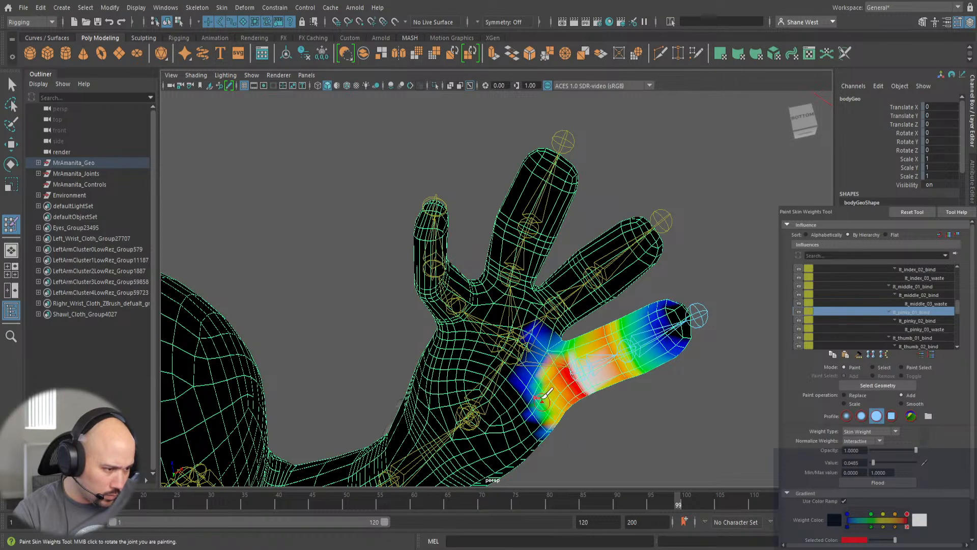
left_click_drag(543, 399, 545, 432)
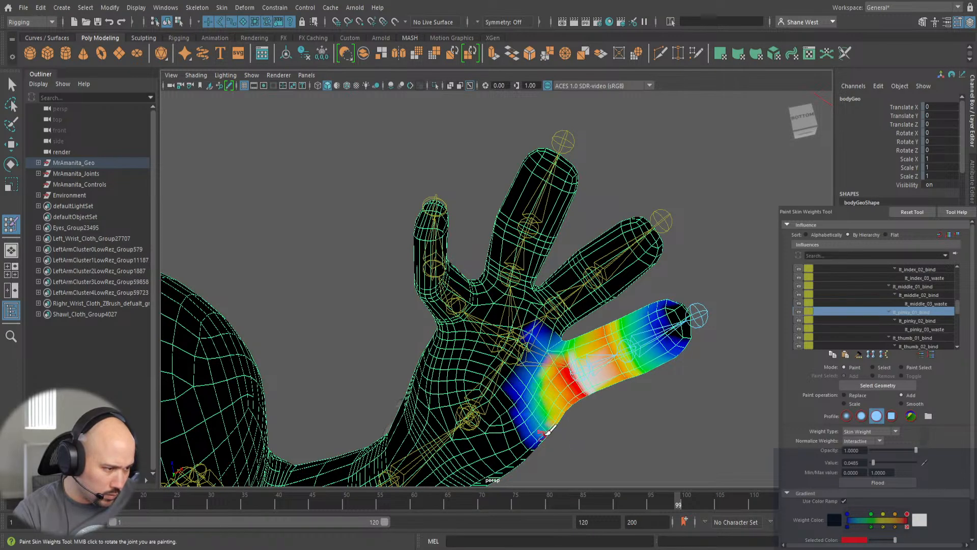
key("Down")
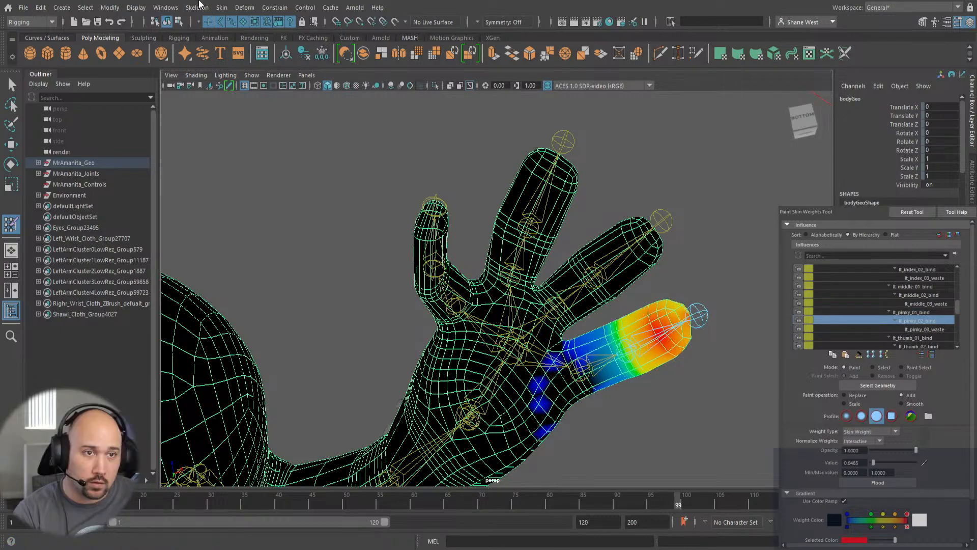
left_click(221, 8)
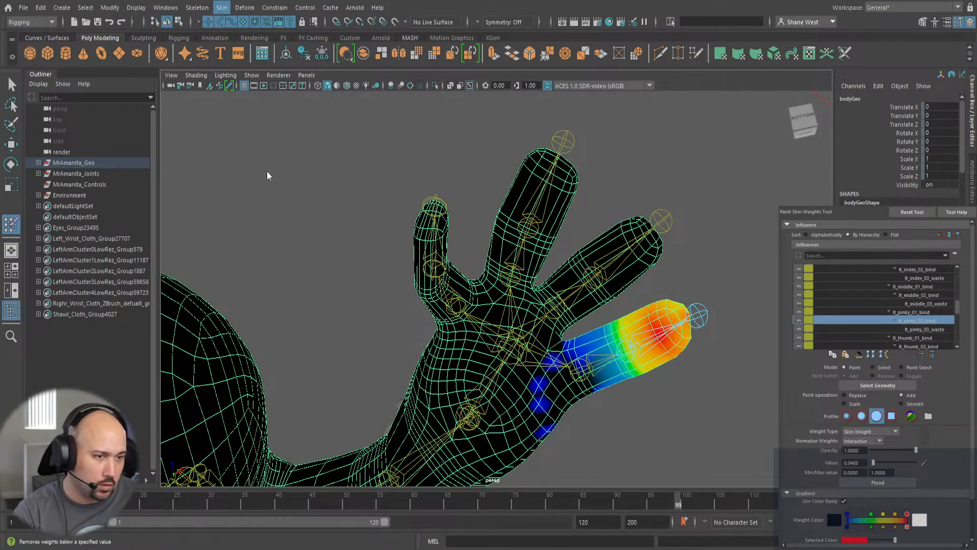
left_click(267, 171)
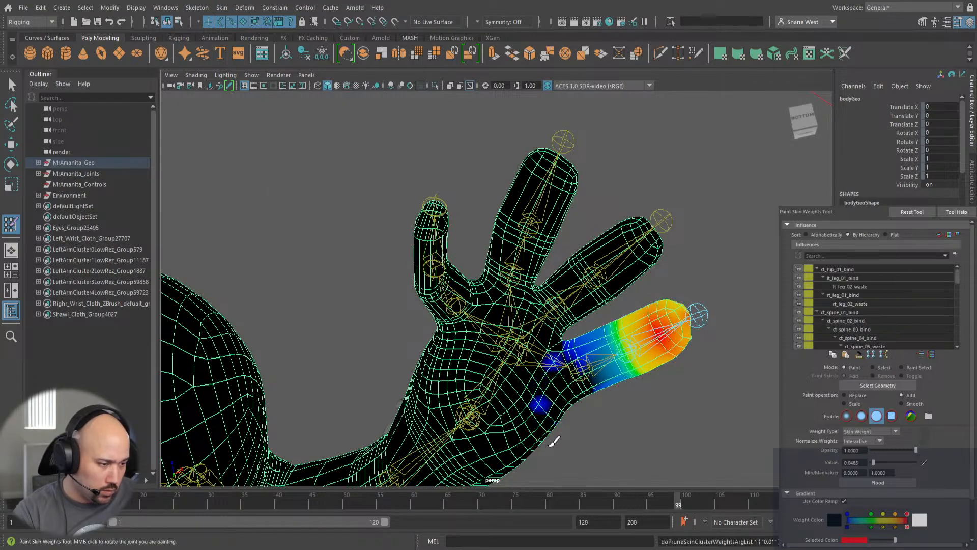
Paint lt_wrist_01_bind weight on the palm below the pinky, and smooth the lt_pinky_01_bind weights over the same area.
mouse_move(552, 448)
left_mouse_down("alt")
mouse_move(535, 380)
mouse_move(474, 339)
mouse_move(588, 422)
left_mouse_up("alt")
right_click_drag(500, 409, 485, 253)
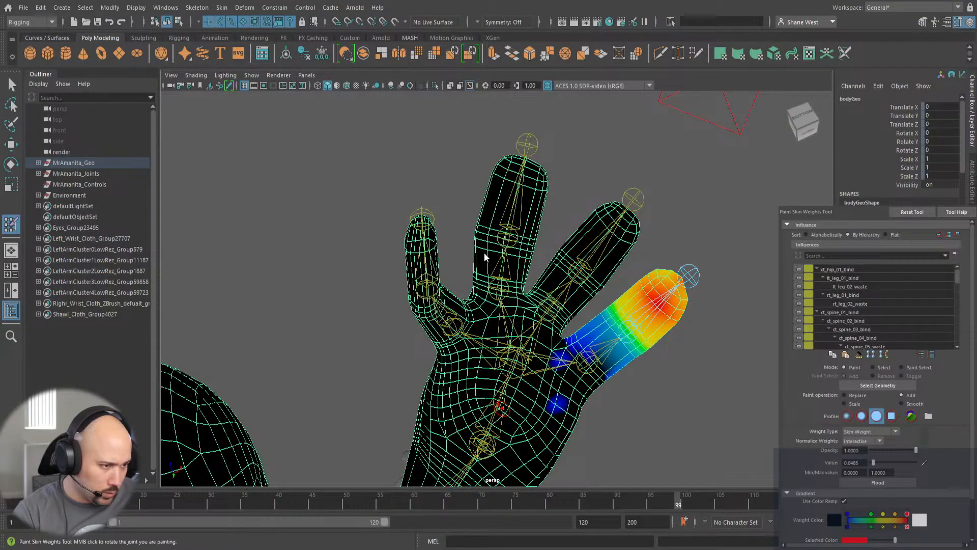
mouse_move(568, 379)
left_mouse_down()
mouse_move(563, 392)
mouse_move(546, 376)
mouse_move(535, 395)
mouse_move(563, 432)
mouse_move(560, 398)
mouse_move(565, 417)
left_mouse_up()
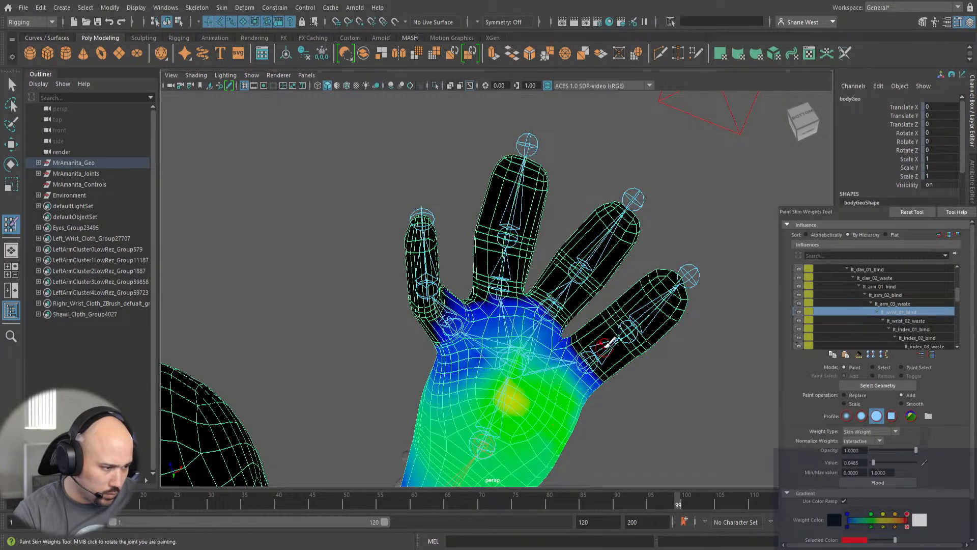
right_click_drag(602, 353, 598, 259)
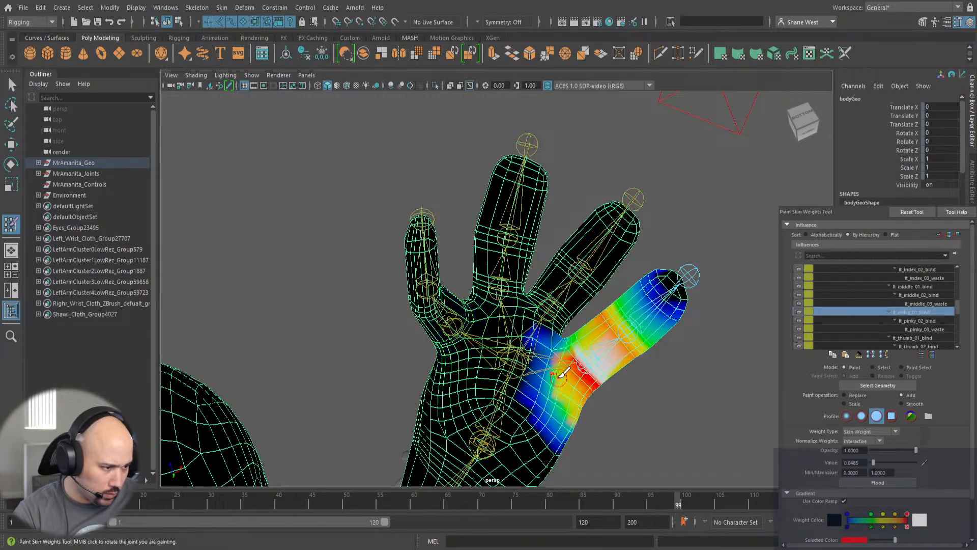
mouse_move(558, 376)
left_mouse_down("shift")
mouse_move(551, 390)
mouse_move(567, 427)
mouse_move(561, 434)
left_mouse_up("shift")
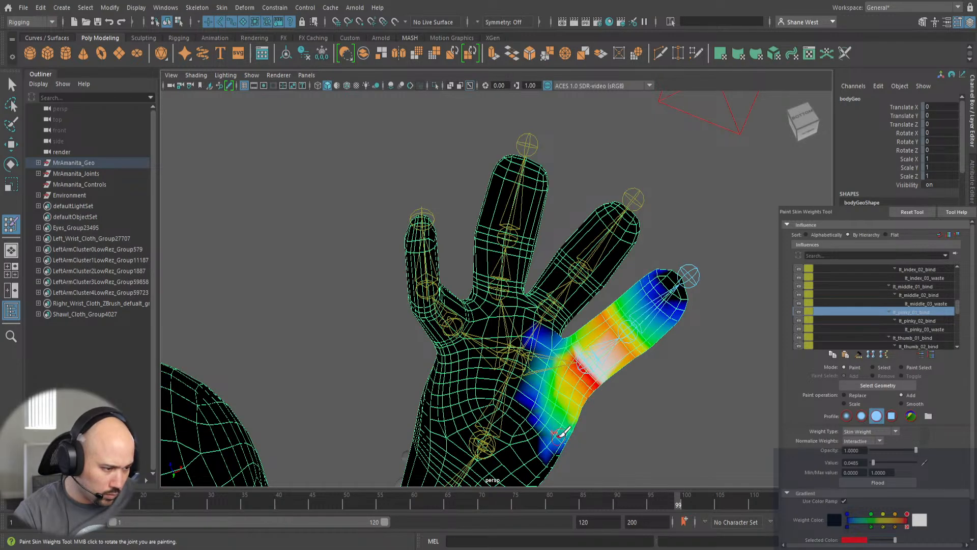
Show the lt_pinky_02_bind weights and prune the body's small skin weights below 0.05.
key("Down")
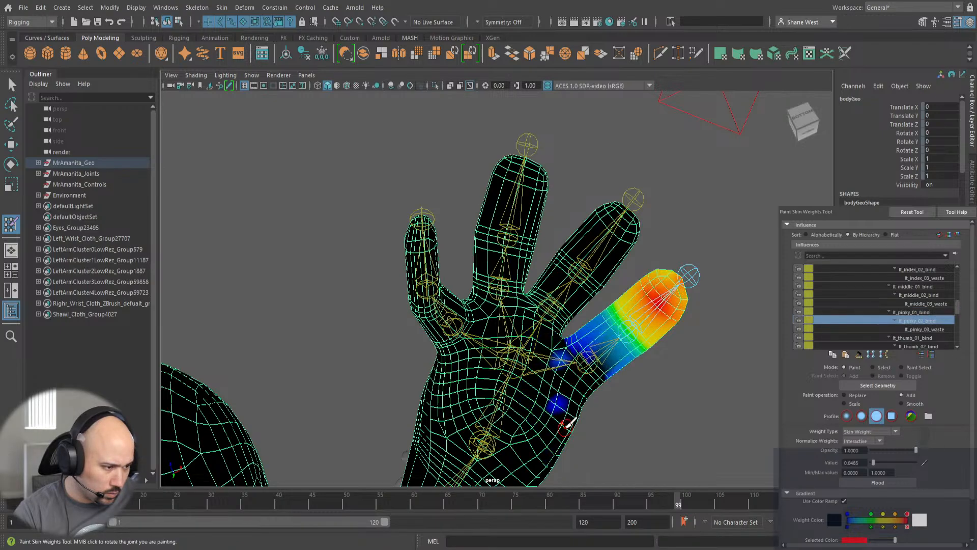
left_click(222, 8)
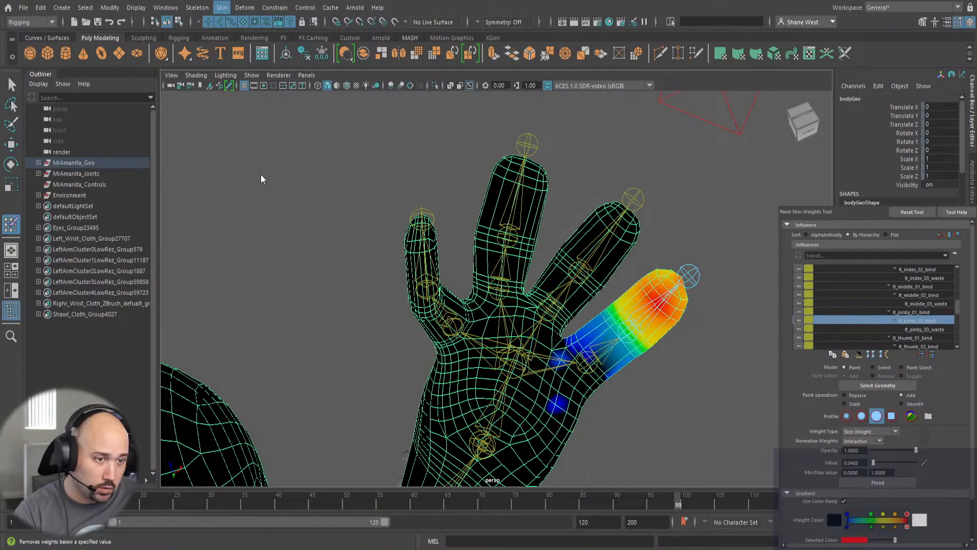
left_click(261, 174)
left_click(221, 9)
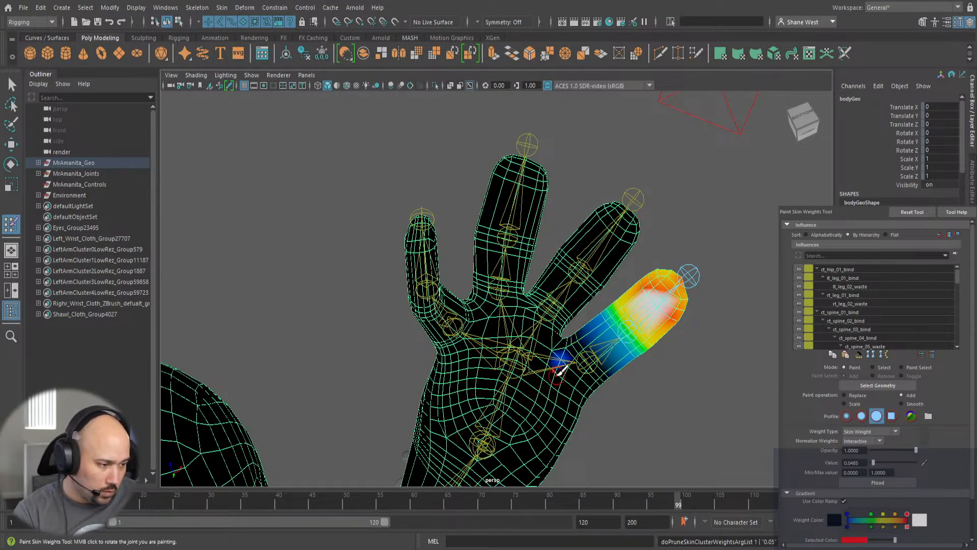
Blend the lt_pinky_02_bind weights evenly around the pinky's lower segment and base, on both the palm and back sides.
left_click_drag(582, 346, 587, 370)
mouse_move(588, 326)
left_mouse_down()
mouse_move(614, 358)
mouse_move(576, 341)
mouse_move(582, 334)
left_mouse_up()
mouse_move(633, 405)
left_mouse_down("alt")
mouse_move(560, 387)
mouse_move(386, 277)
mouse_move(387, 293)
mouse_move(429, 304)
mouse_move(364, 335)
left_mouse_up("alt")
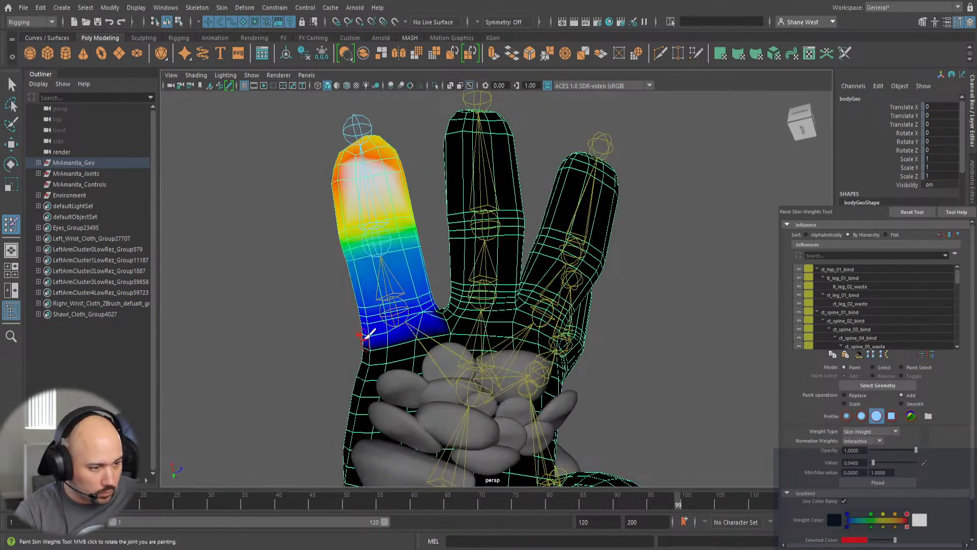
mouse_move(328, 297)
left_mouse_down("alt")
mouse_move(473, 255)
mouse_move(576, 315)
left_mouse_up("alt")
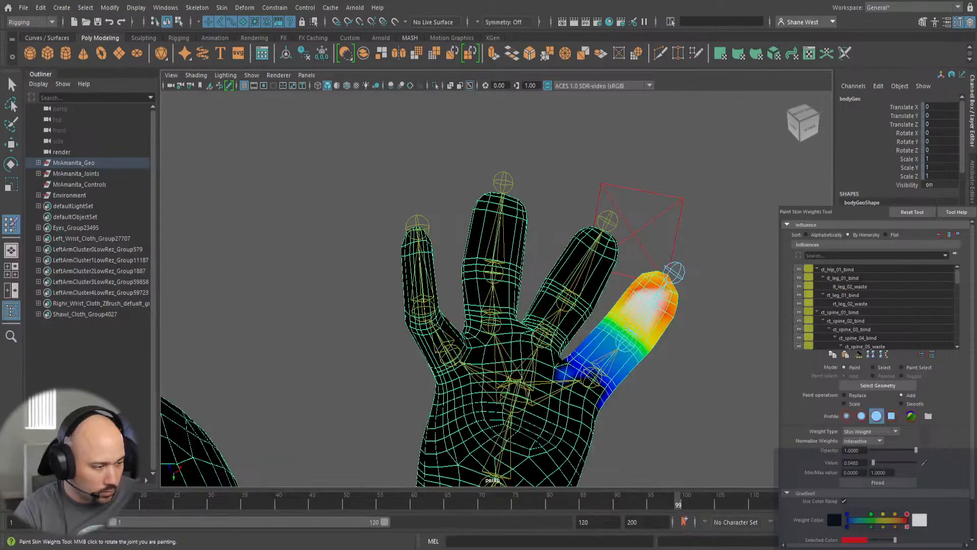
mouse_move(571, 382)
left_mouse_down()
mouse_move(607, 385)
mouse_move(598, 400)
mouse_move(575, 368)
left_mouse_up()
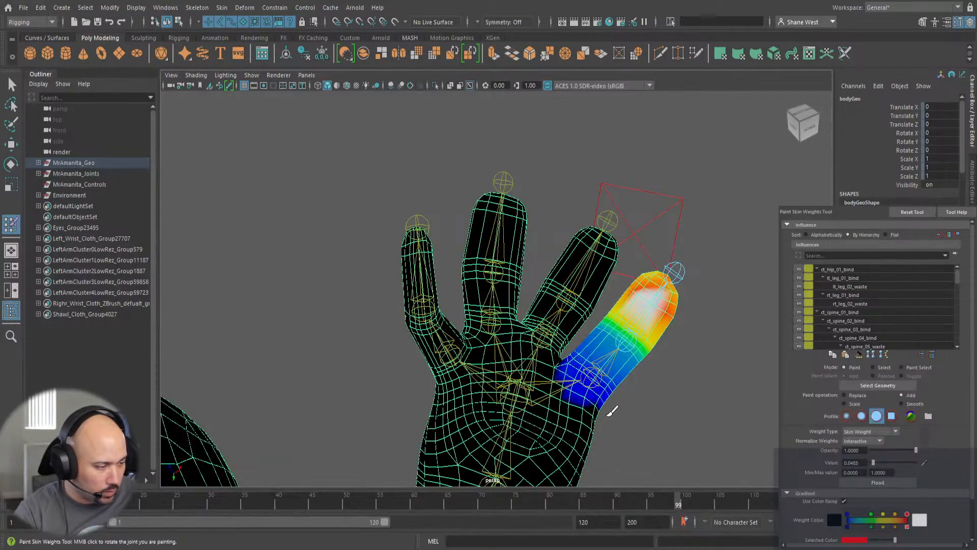
Examine the lt_pinky_01_bind, lt_middle_01_bind, lt_middle_02_bind and lt_index_01_bind weights for uneven falloff.
mouse_move(611, 406)
left_mouse_down("alt")
mouse_move(662, 452)
mouse_move(651, 351)
left_mouse_up("alt")
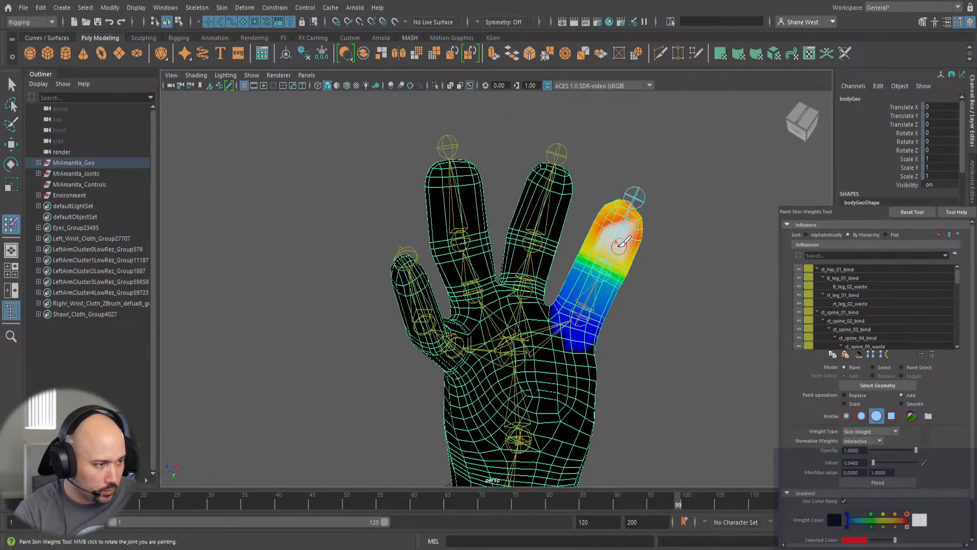
right_click_drag(589, 219, 584, 244)
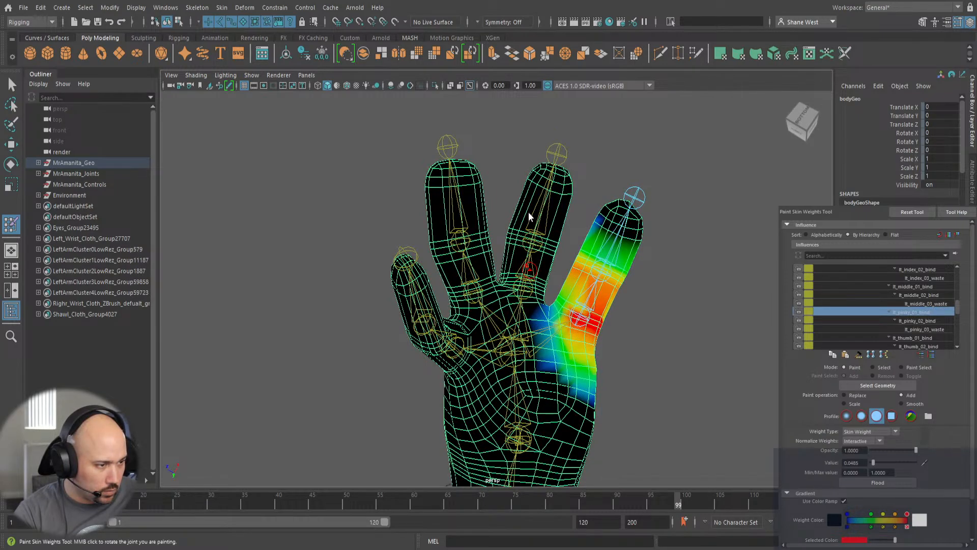
right_click_drag(530, 270, 530, 234)
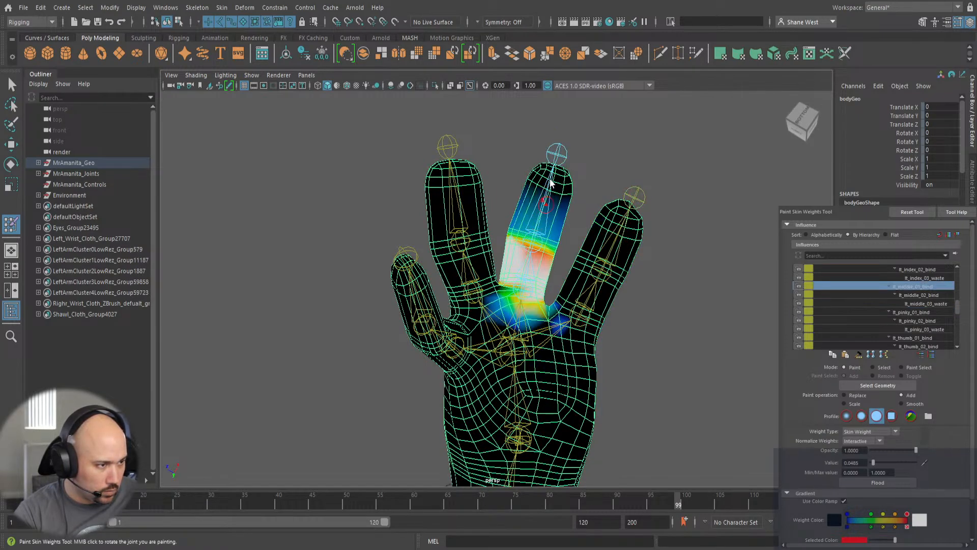
right_click_drag(550, 183, 553, 184)
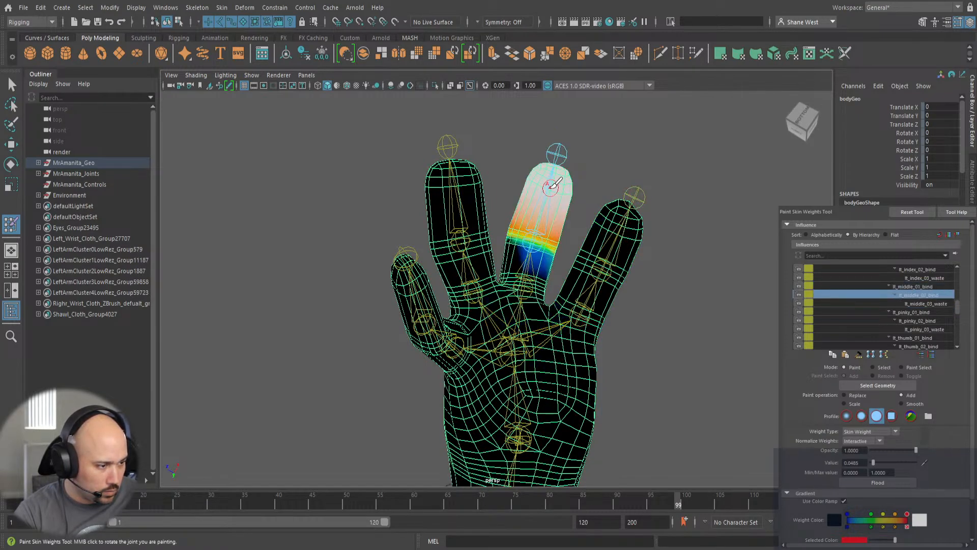
right_click(449, 177)
right_click(460, 257)
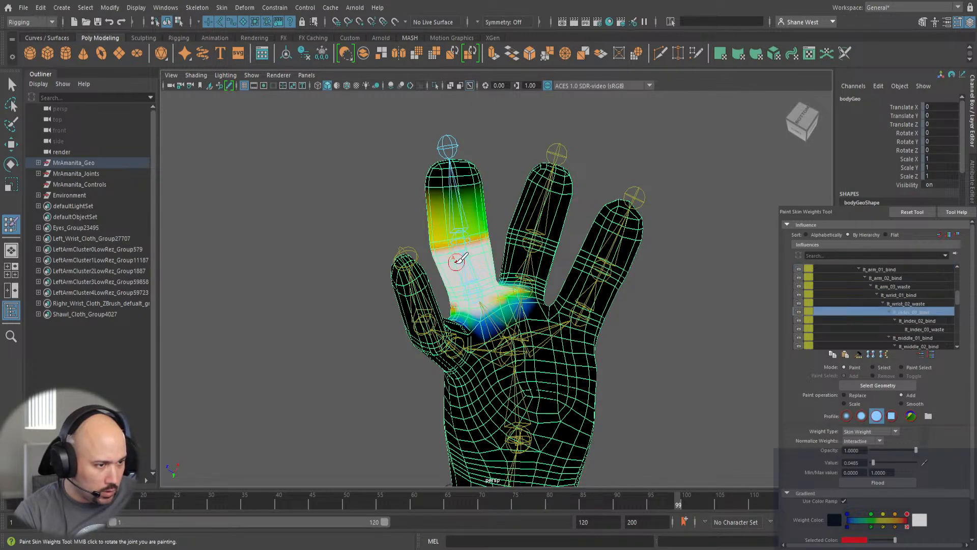
Select lt_index_02_bind and blend its weights down the index finger's lower segment to the base knuckle.
right_click(461, 191)
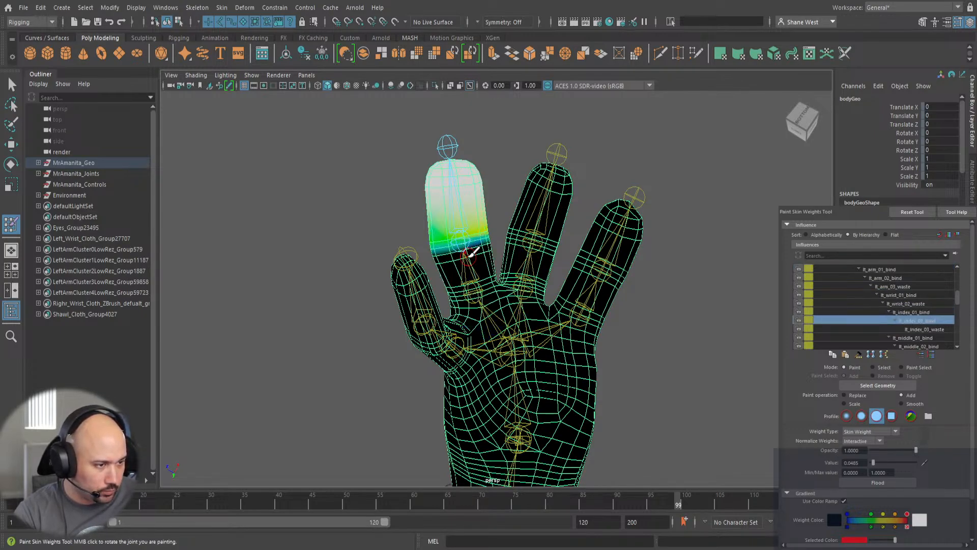
mouse_move(491, 239)
left_mouse_down()
mouse_move(448, 262)
mouse_move(539, 240)
mouse_move(598, 246)
mouse_move(633, 160)
mouse_move(614, 178)
left_mouse_up()
mouse_move(525, 233)
left_mouse_down()
mouse_move(507, 263)
mouse_move(497, 244)
mouse_move(447, 257)
mouse_move(462, 272)
mouse_move(517, 280)
mouse_move(512, 293)
mouse_move(463, 288)
mouse_move(456, 308)
mouse_move(611, 342)
mouse_move(581, 362)
left_mouse_up()
left_click_drag(556, 308, 538, 300)
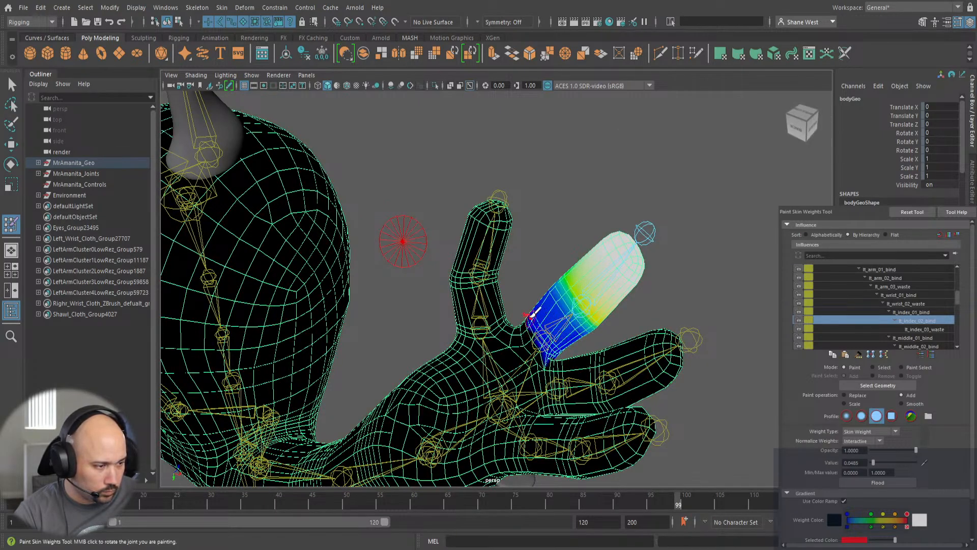
mouse_move(540, 330)
left_mouse_down("alt")
mouse_move(668, 299)
mouse_move(651, 289)
left_mouse_up("alt")
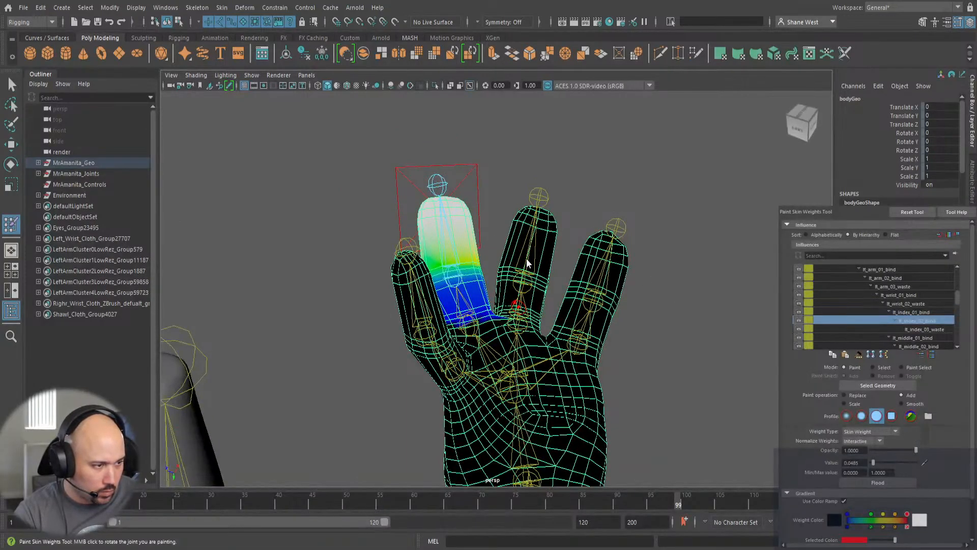
Select lt_middle_01_bind and smooth its weights around the middle finger's base on the palm and back of the hand.
right_click_drag(527, 259, 526, 258)
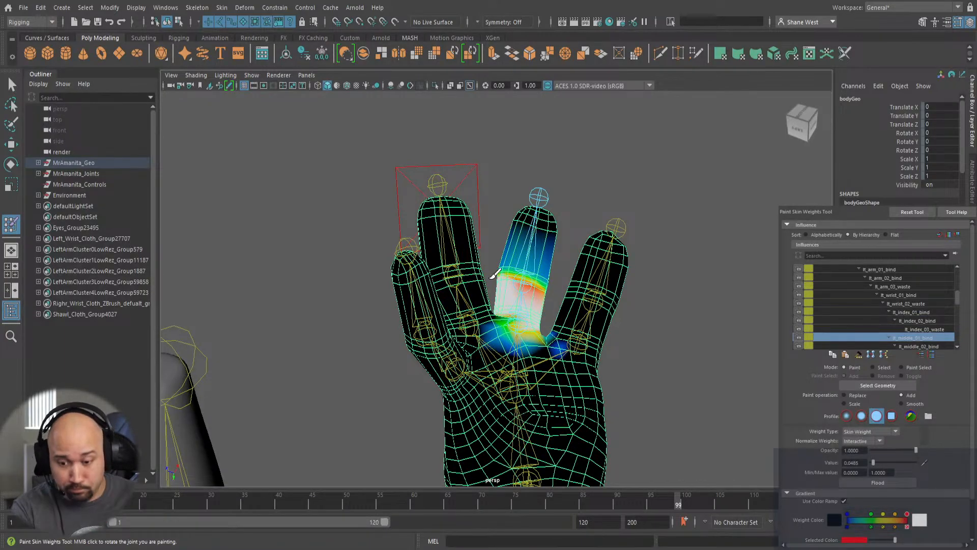
mouse_move(374, 340)
left_mouse_down("alt")
mouse_move(345, 356)
mouse_move(306, 343)
left_mouse_up("alt")
left_click_drag(544, 319, 567, 336, "shift")
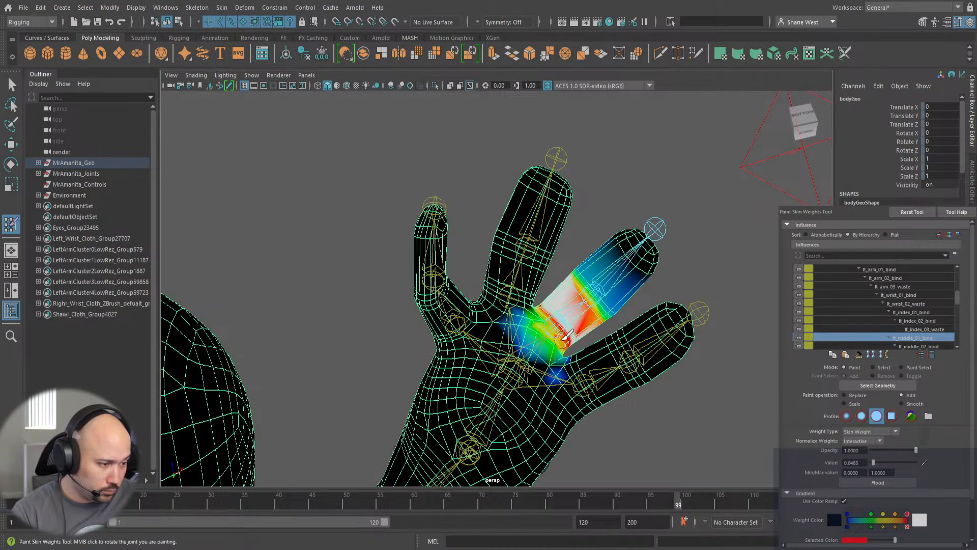
left_click_drag(735, 308, 490, 352, "alt")
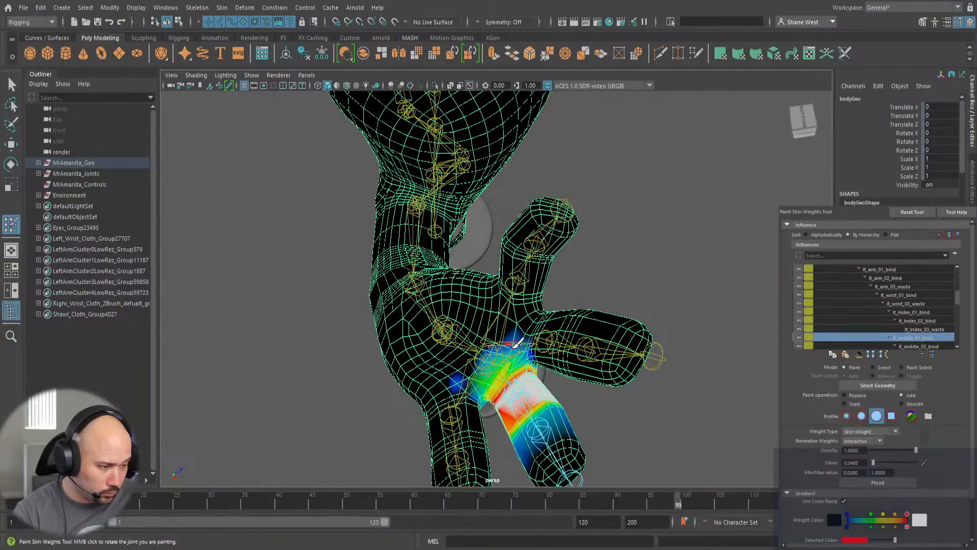
mouse_move(482, 352)
left_mouse_down()
mouse_move(503, 335)
mouse_move(467, 364)
mouse_move(489, 374)
mouse_move(442, 318)
left_mouse_up()
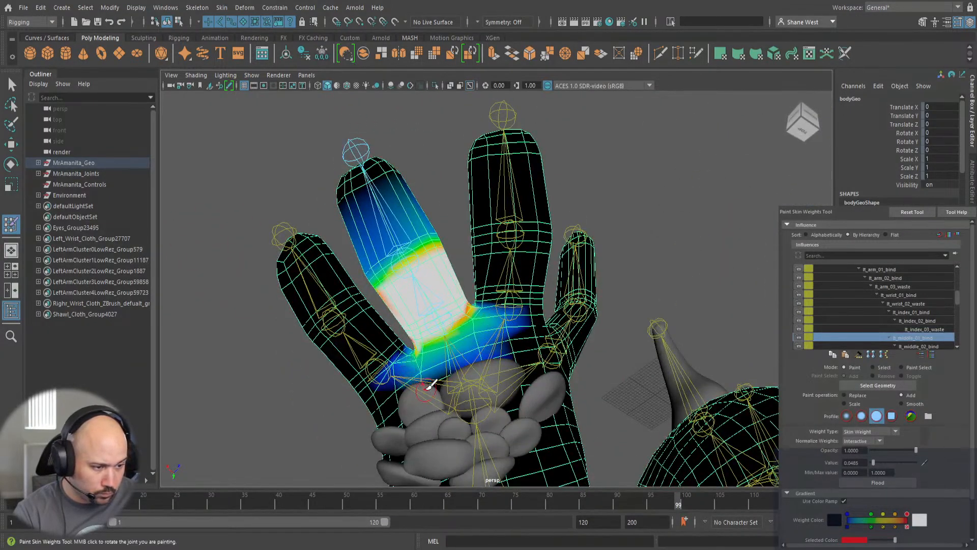
left_click_drag(407, 364, 553, 471, "alt")
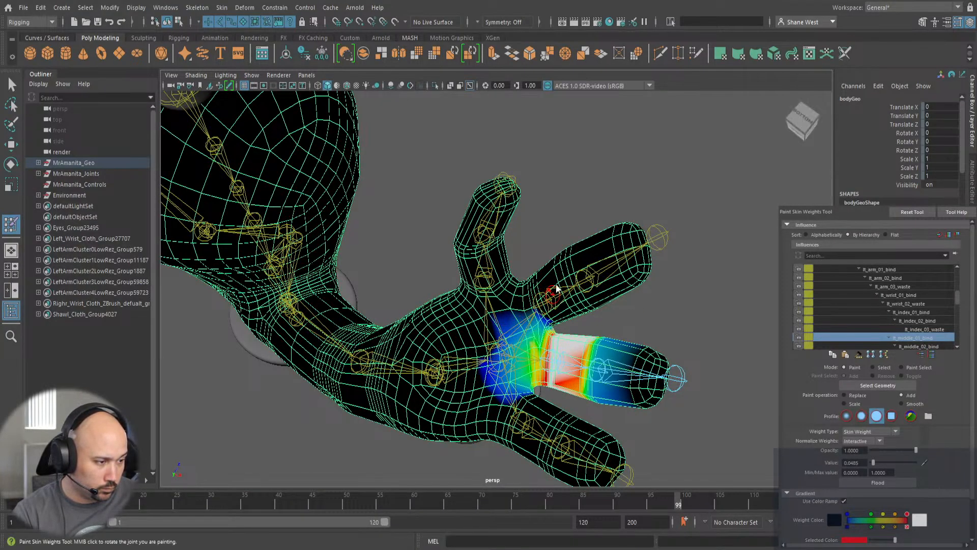
Check the lt_index_01_bind and lt_pinky_01_bind weights, and paint lt_middle_01_bind weight over the stray pinky influence at the middle finger's base.
right_click_drag(549, 295, 562, 253)
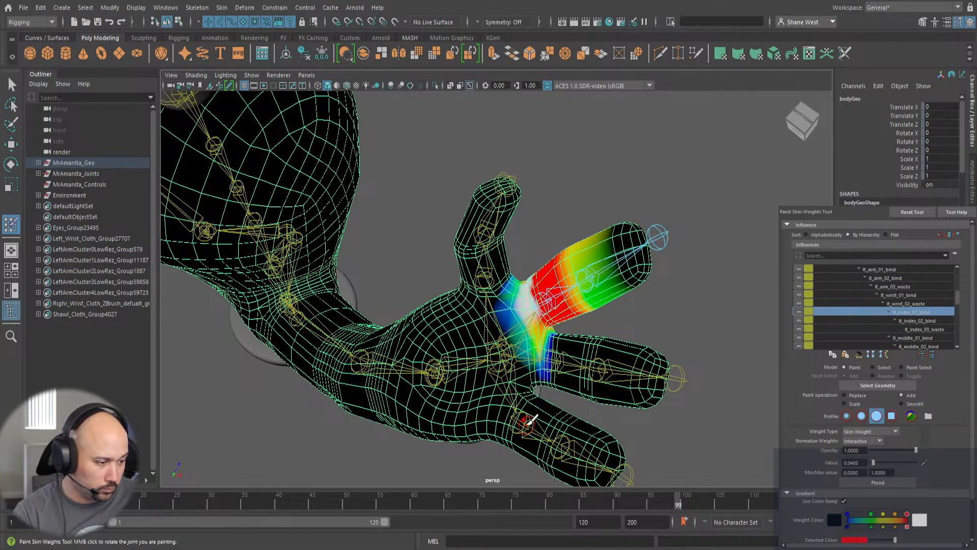
right_click_drag(530, 428, 534, 265)
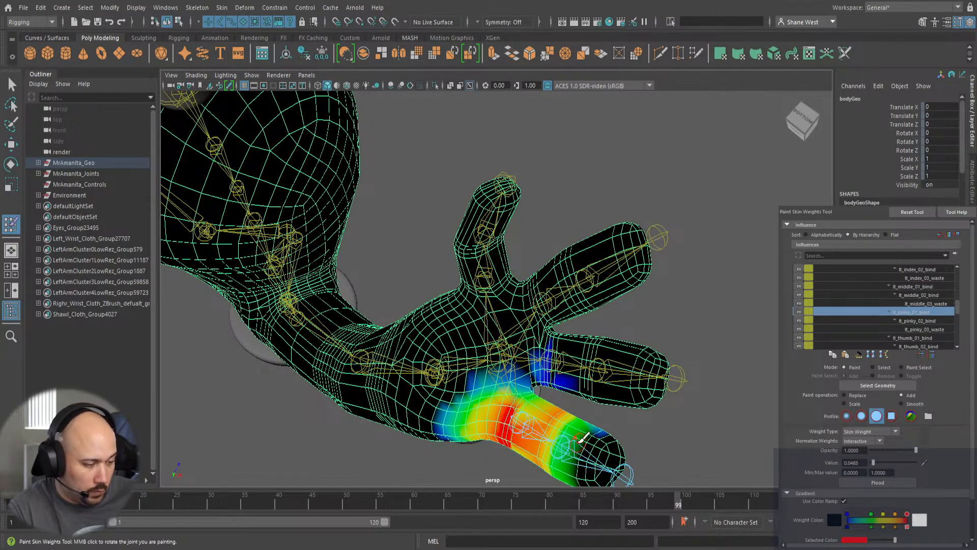
mouse_move(547, 417)
left_mouse_down("alt")
mouse_move(453, 346)
mouse_move(568, 400)
mouse_move(560, 369)
left_mouse_up("alt")
scroll(619, 378, "up", 5)
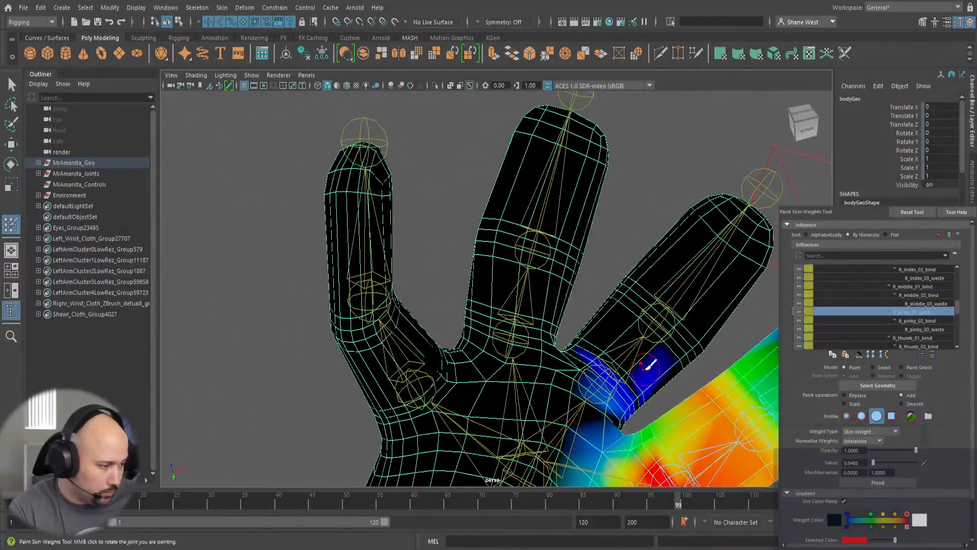
right_click_drag(631, 351, 626, 262)
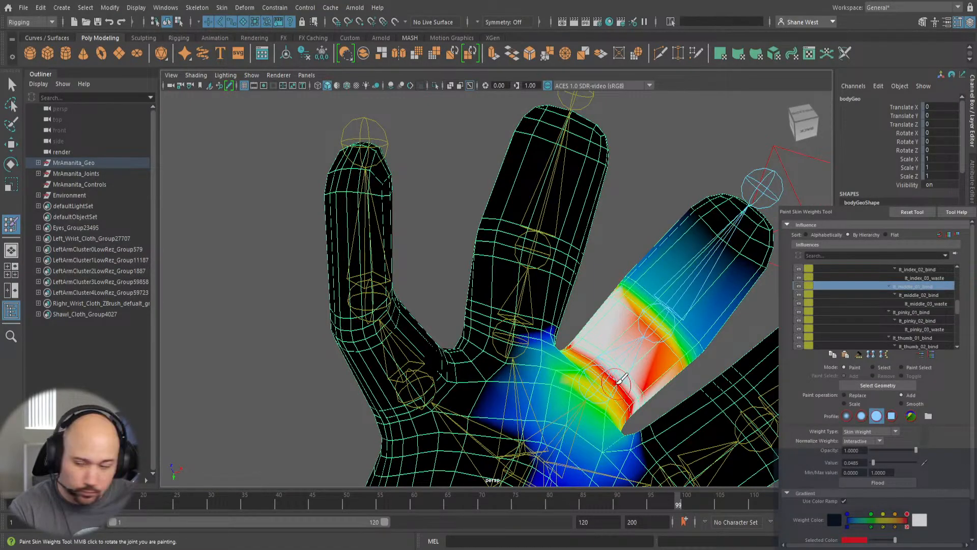
mouse_move(627, 380)
left_mouse_down()
mouse_move(651, 394)
mouse_move(612, 379)
mouse_move(619, 421)
mouse_move(590, 389)
mouse_move(608, 397)
mouse_move(612, 460)
left_mouse_up()
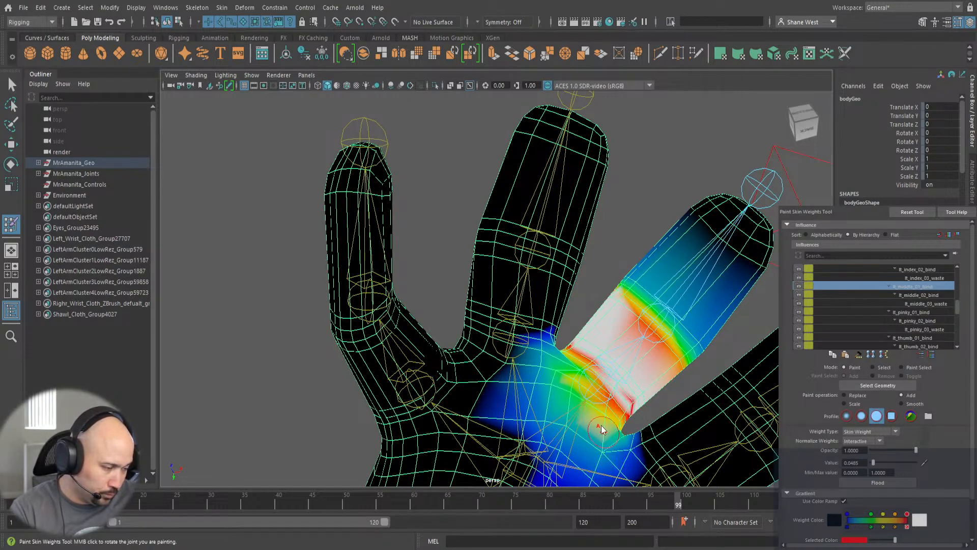
key("space")
key("space")
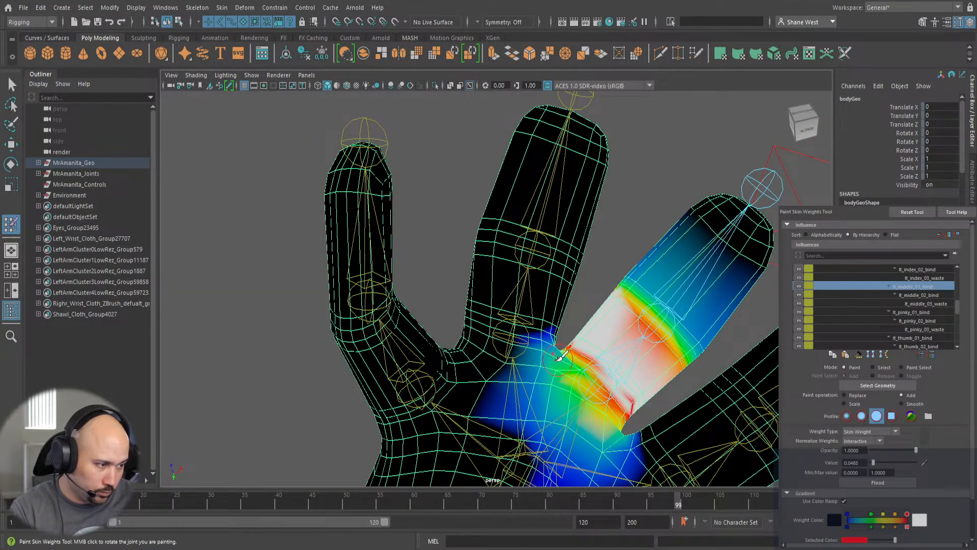
scroll(575, 394, "down", 5)
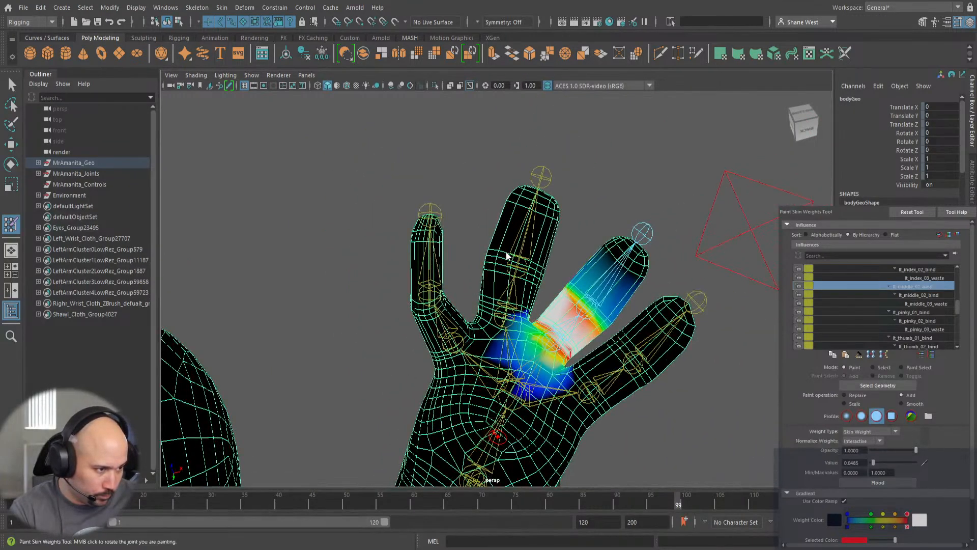
Select lt_wrist_01_bind and add its weight across the palm from the middle finger's base to the thumb web.
right_click_drag(497, 437, 506, 256)
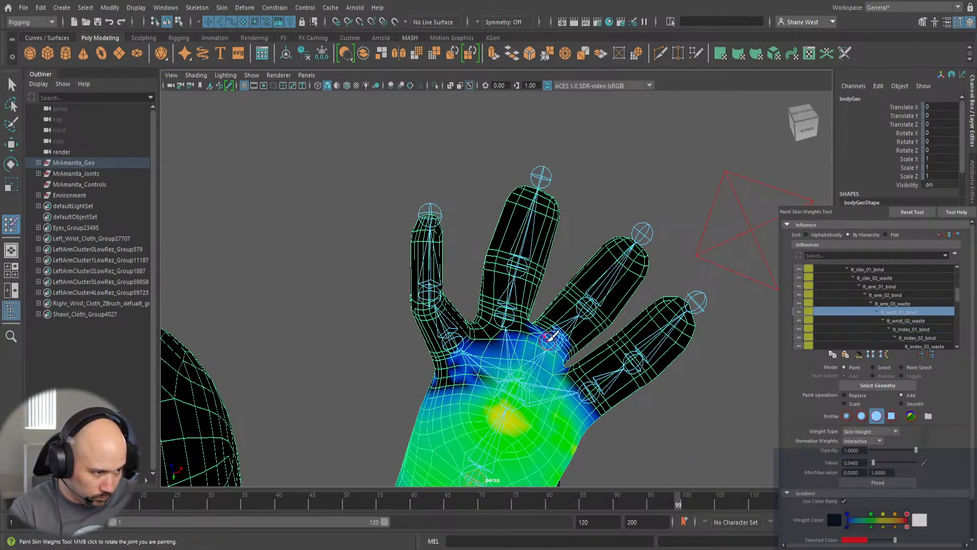
mouse_move(549, 338)
left_mouse_down()
mouse_move(525, 331)
mouse_move(489, 356)
mouse_move(467, 350)
mouse_move(435, 395)
mouse_move(459, 397)
mouse_move(472, 351)
left_mouse_up()
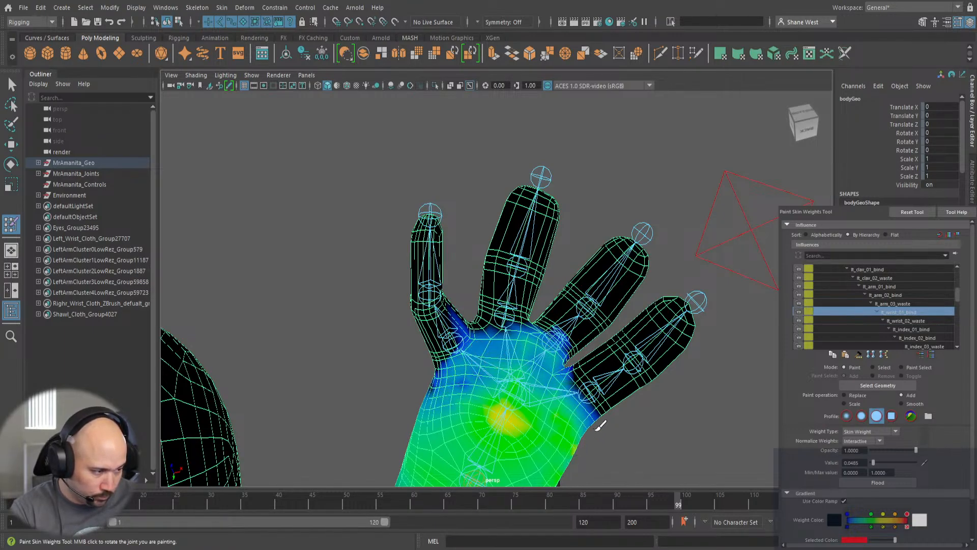
left_click_drag(601, 425, 549, 415, "alt")
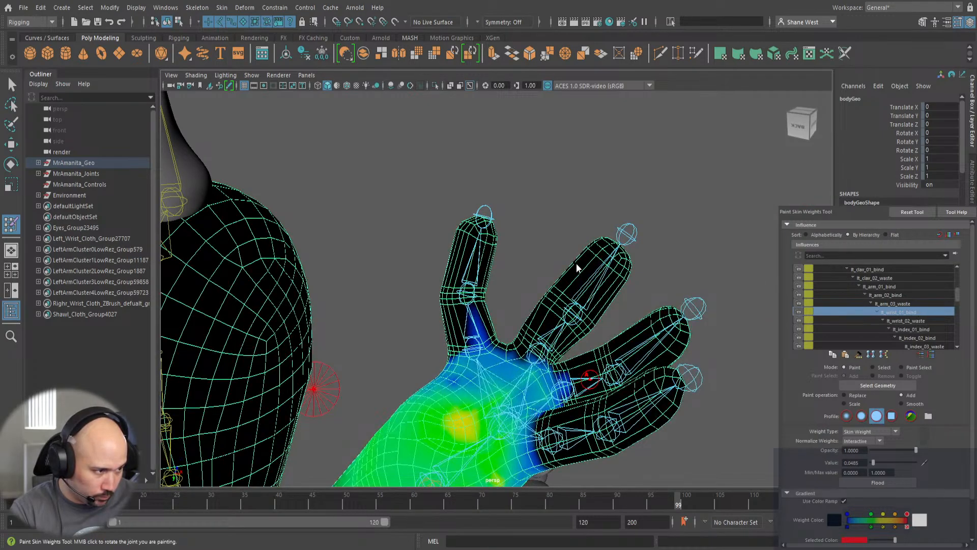
Check how the lt_middle_01_bind and lt_pinky_01_bind weights fall off around their finger bases.
right_click_drag(577, 264, 582, 267)
right_click_drag(577, 434, 573, 386)
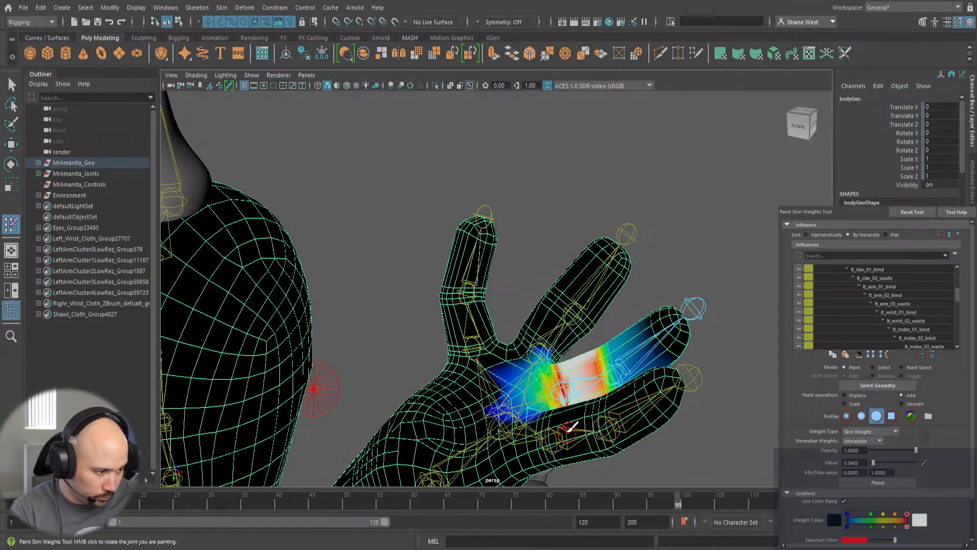
right_click_drag(562, 265, 562, 263)
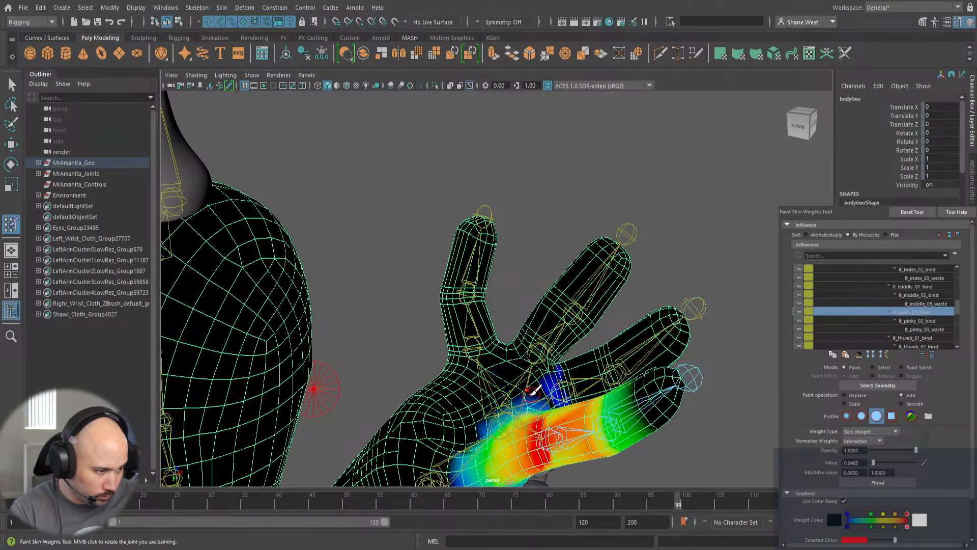
Bring the whole character into view, leave weight painting and deselect the body mesh.
mouse_move(489, 301)
left_mouse_down("alt")
mouse_move(564, 400)
mouse_move(315, 300)
mouse_move(253, 365)
mouse_move(247, 399)
mouse_move(467, 309)
mouse_move(275, 323)
mouse_move(216, 356)
mouse_move(241, 347)
mouse_move(656, 433)
mouse_move(629, 484)
mouse_move(676, 470)
mouse_move(548, 492)
mouse_move(515, 333)
left_mouse_up("alt")
right_click_drag(515, 334, 145, 315, "alt")
middle_click_drag(393, 306, 430, 392, "alt")
left_click_drag(410, 305, 551, 334, "alt")
key("q")
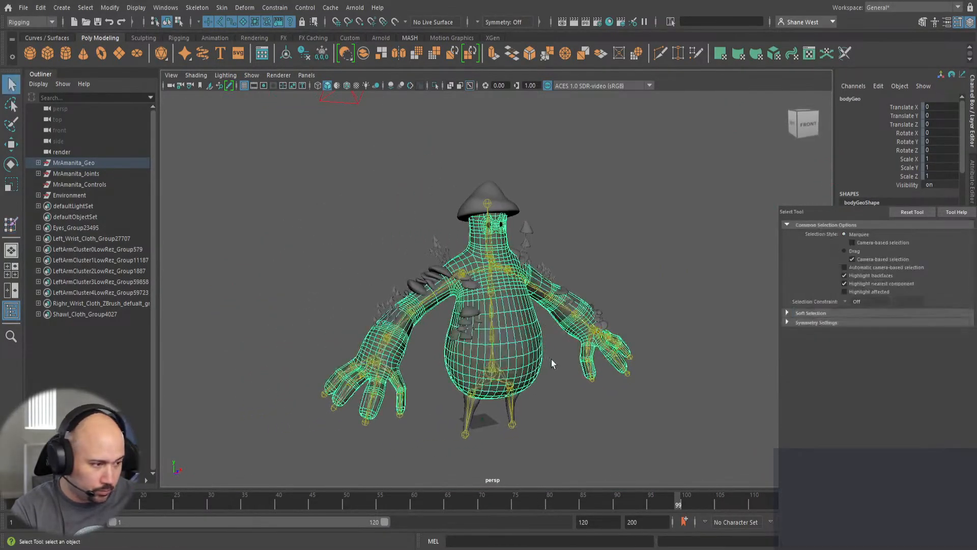
left_click(551, 359)
Preview the character with joint X-ray display off, restore the joint display and save the scene.
left_click_drag(554, 489, 523, 434, "alt")
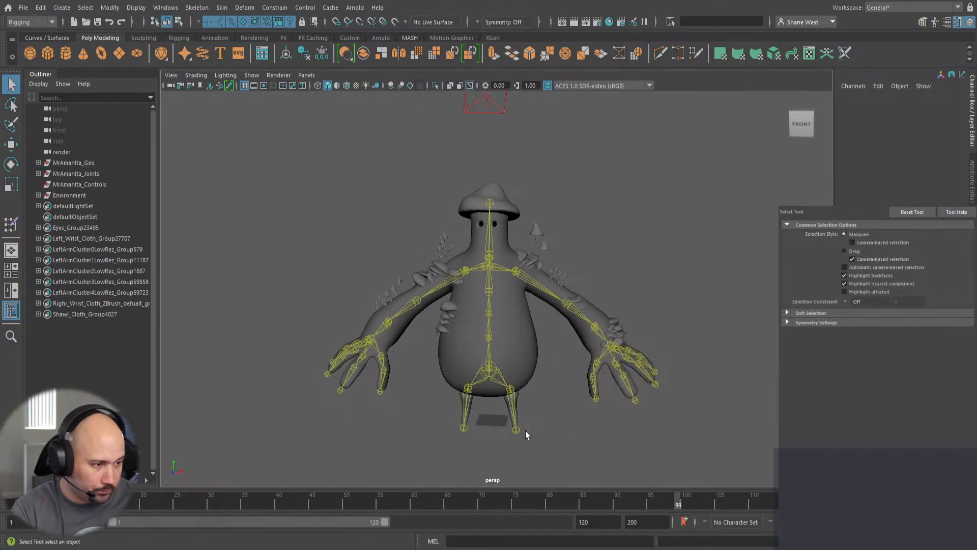
left_click(469, 86)
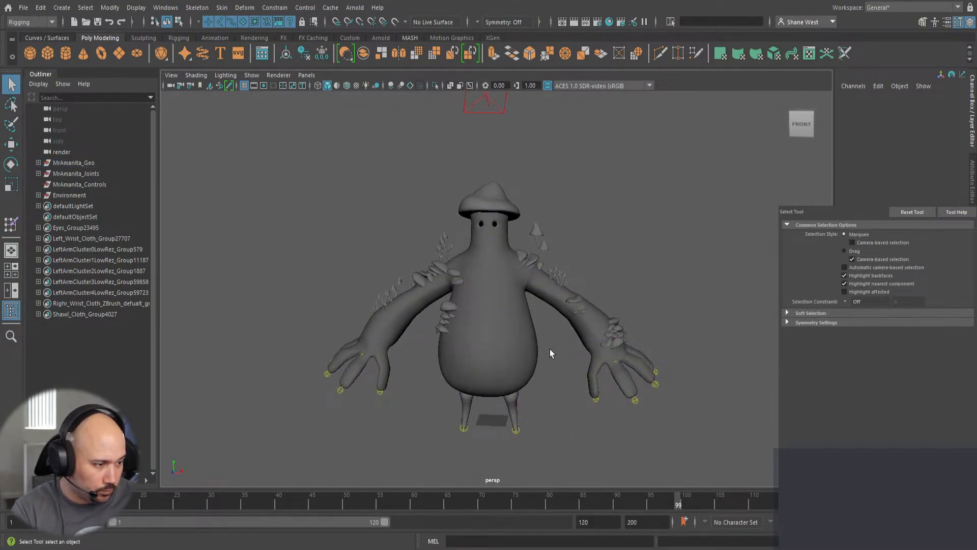
left_click_drag(550, 353, 464, 222, "alt")
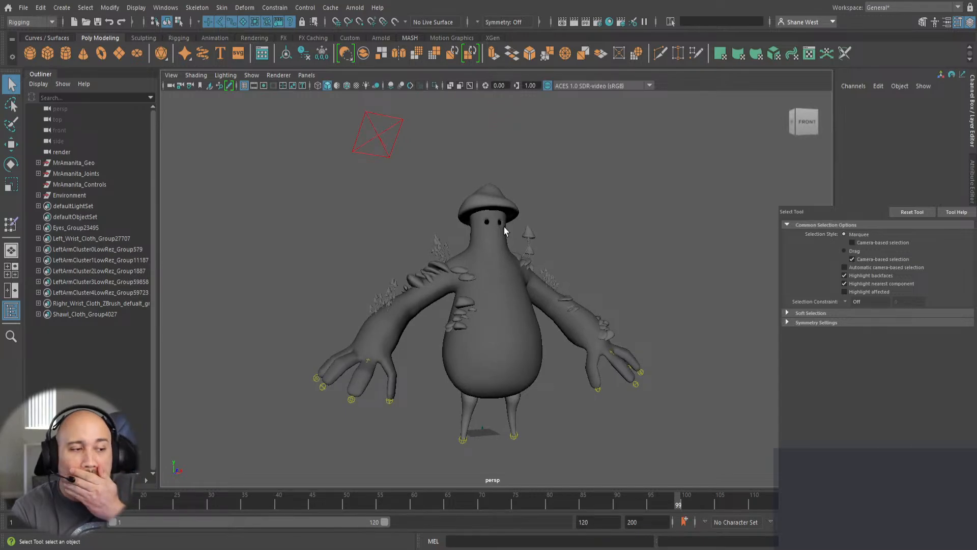
left_click(469, 86)
key("ctrl+s")
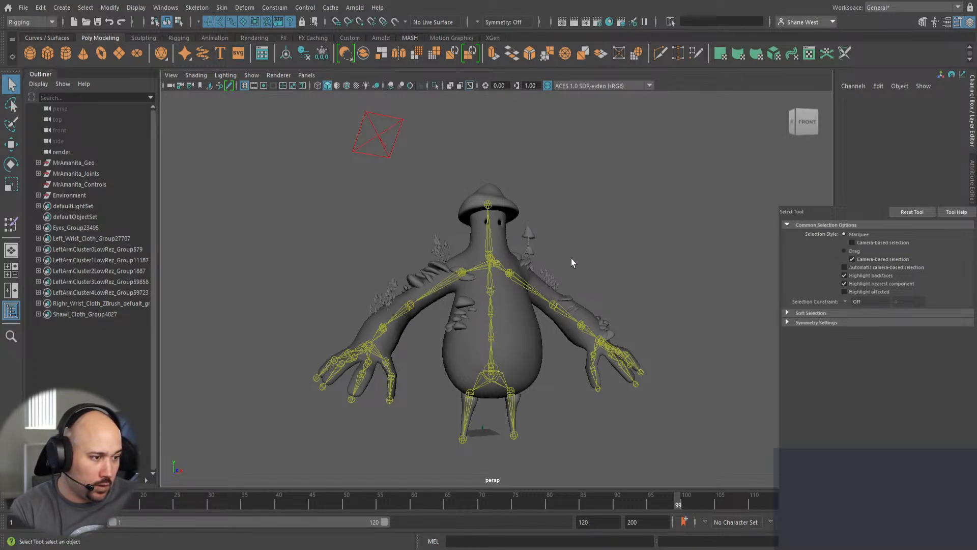
Reopen the body mesh in Paint Skin Weights and review the leg, ct_spine_03_bind, ct_spine_01_bind and ct_hip_01_bind influences.
left_click_drag(571, 259, 540, 268, "alt")
left_click(542, 292)
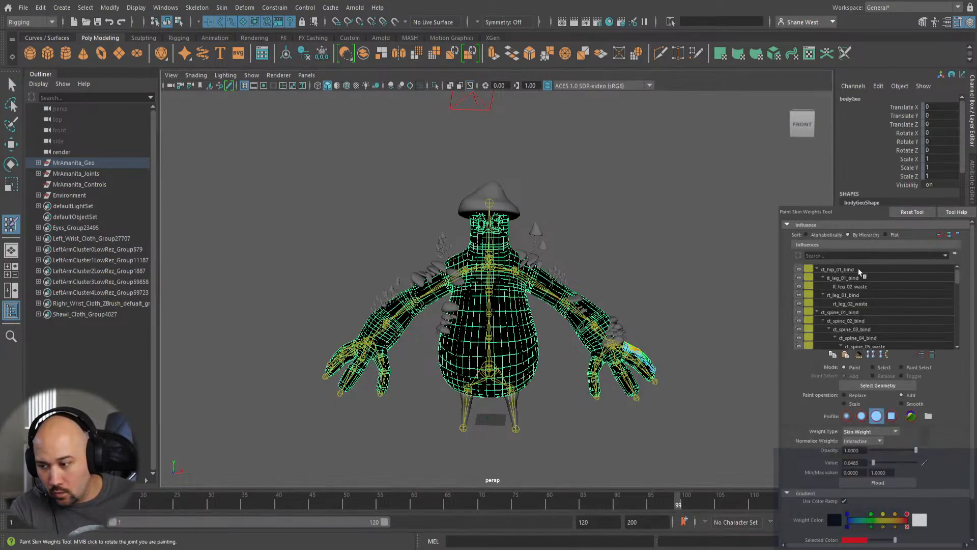
left_click_drag(859, 270, 860, 325)
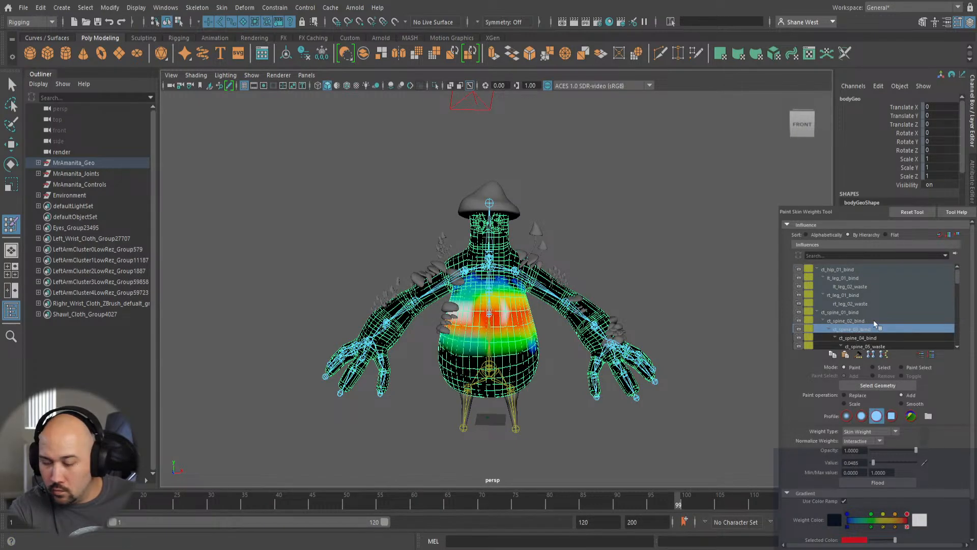
left_click(902, 286)
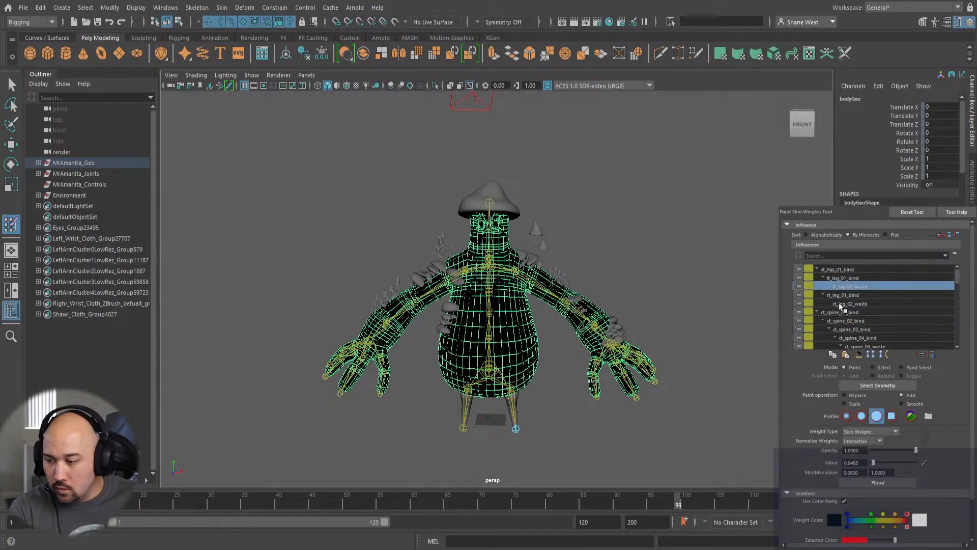
scroll(858, 312, "down", 6)
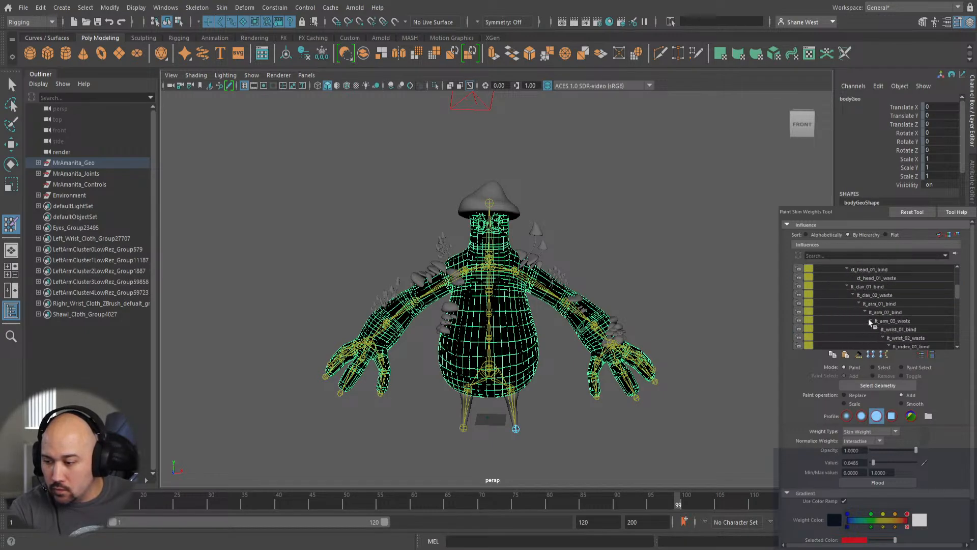
scroll(877, 320, "down", 8)
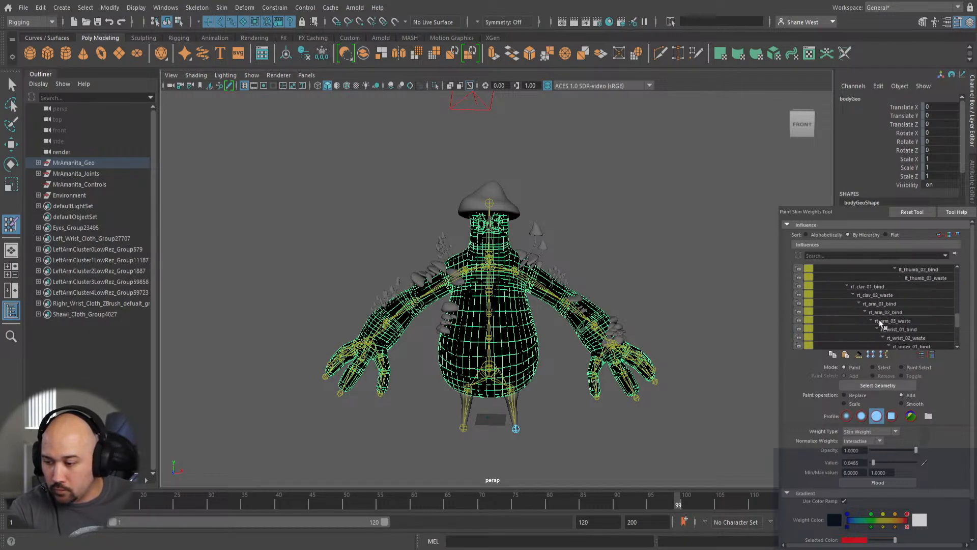
scroll(881, 318, "up", 3)
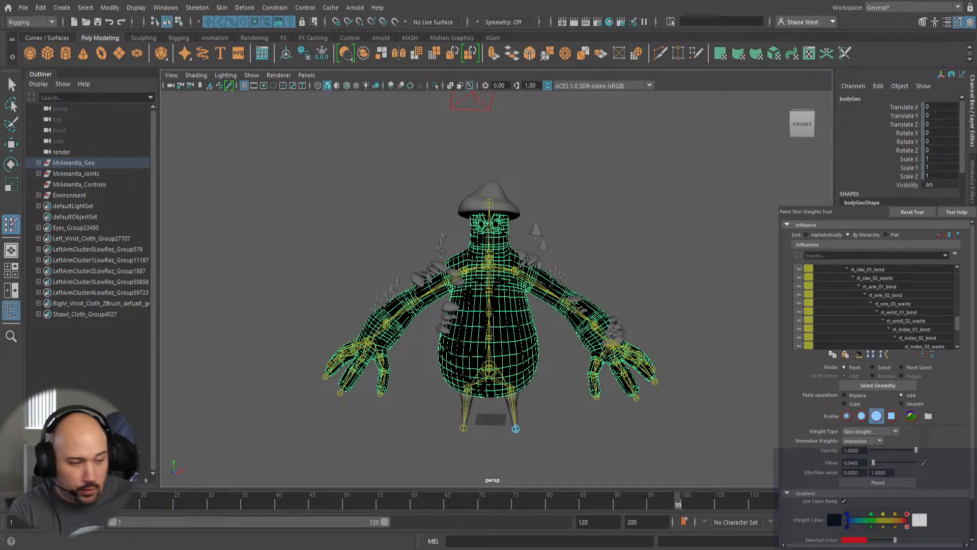
right_click_drag(490, 357, 498, 263)
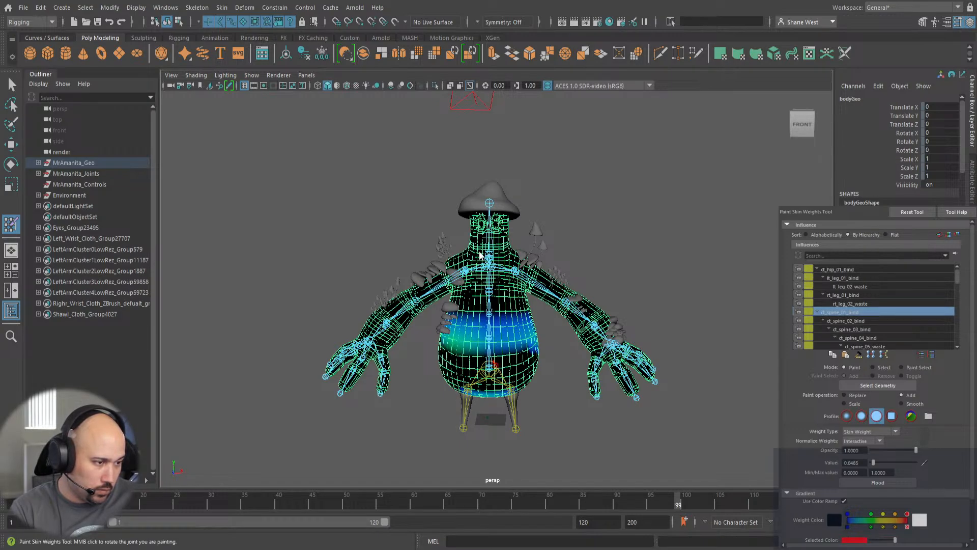
right_click_drag(479, 251, 479, 254)
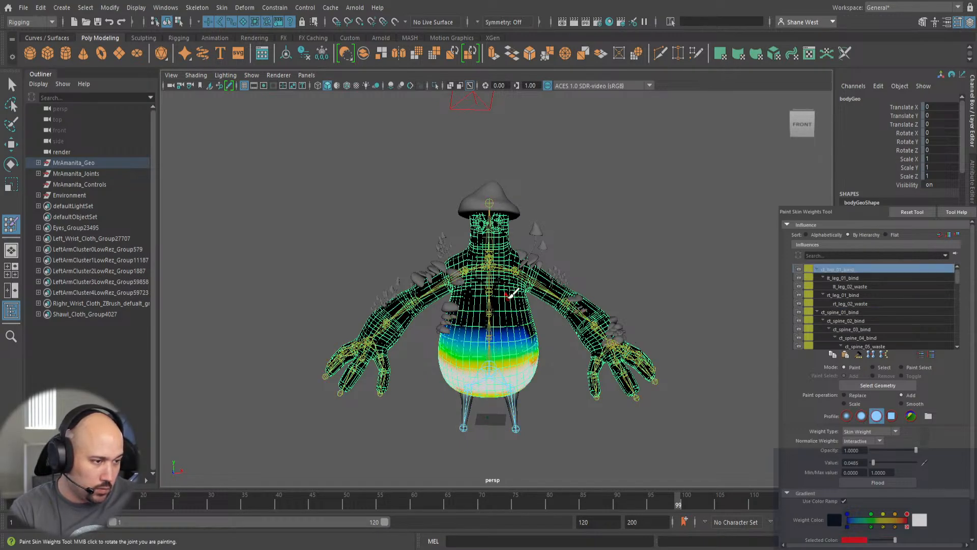
Try to mirror the body mesh's skin weights to the other side, and undo the mirror.
key("q")
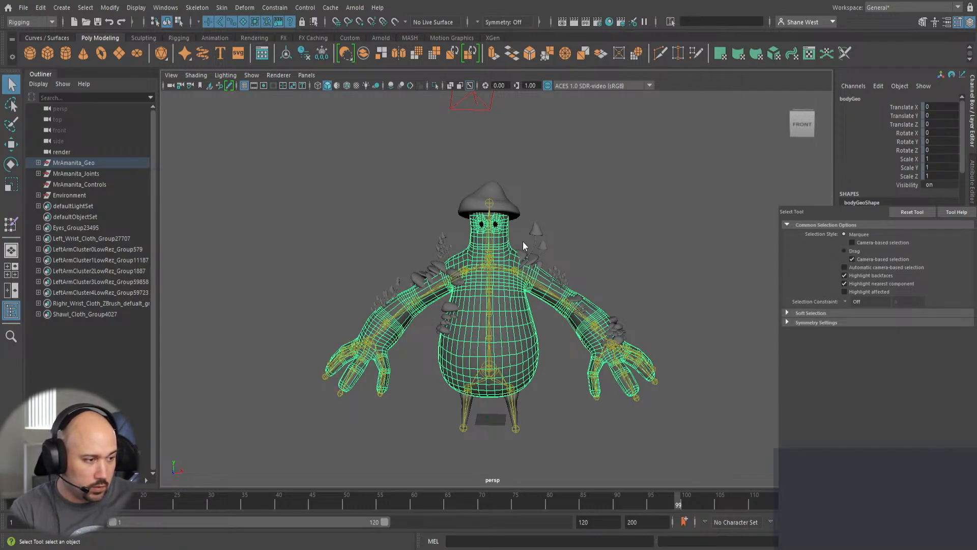
key("ctrl+z")
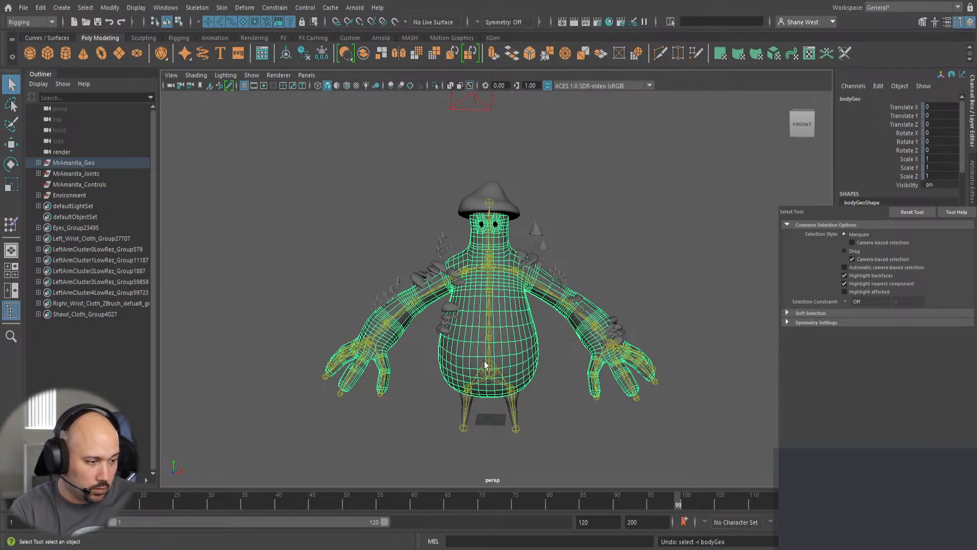
key("y")
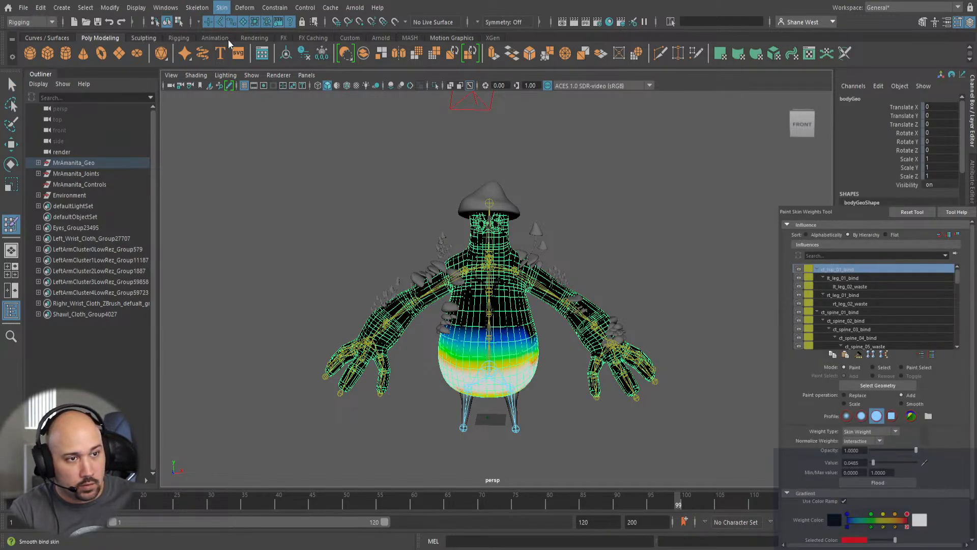
left_click(342, 100)
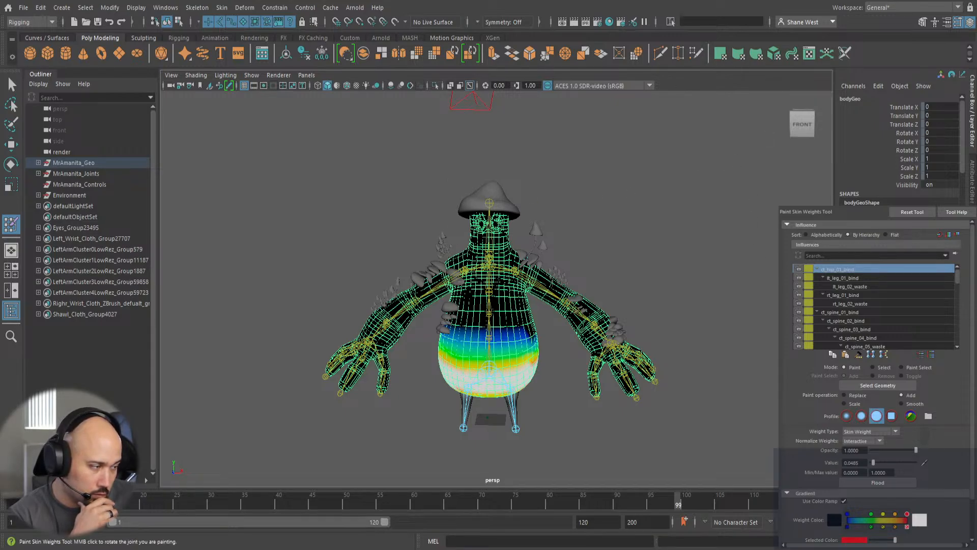
left_click(765, 349)
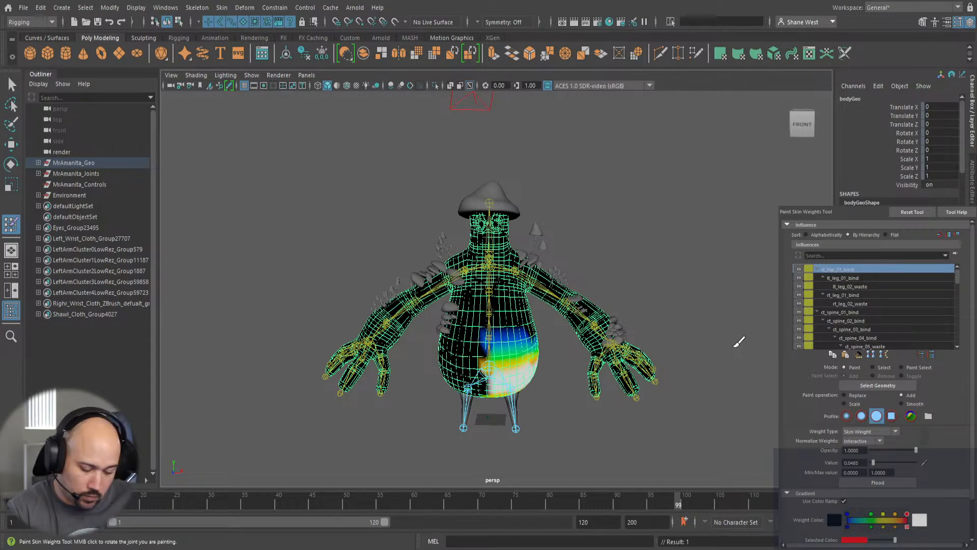
key("ctrl+z")
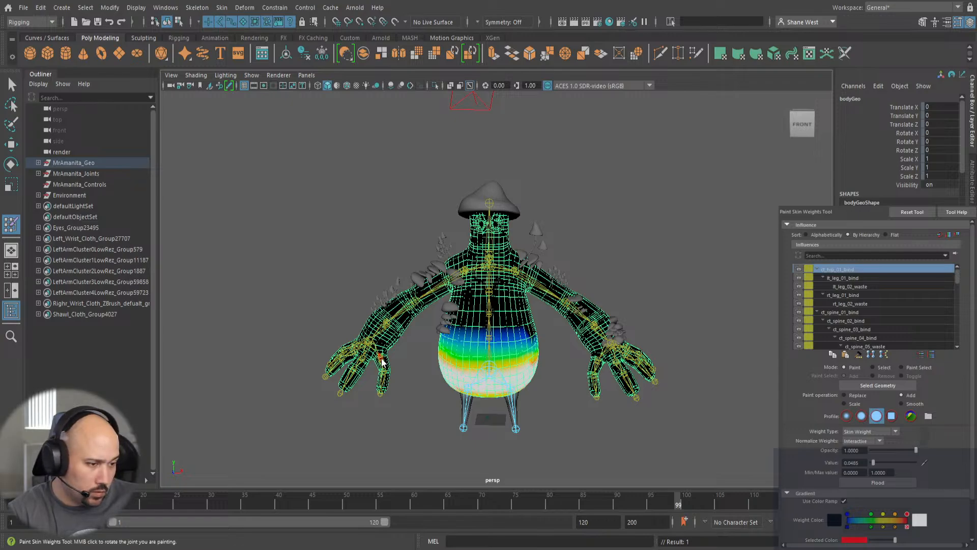
Examine the rt_thumb_01_bind, rt_index_01_bind and rt_pinky_01_bind weights on the right hand from the front, back and below.
right_click(387, 315)
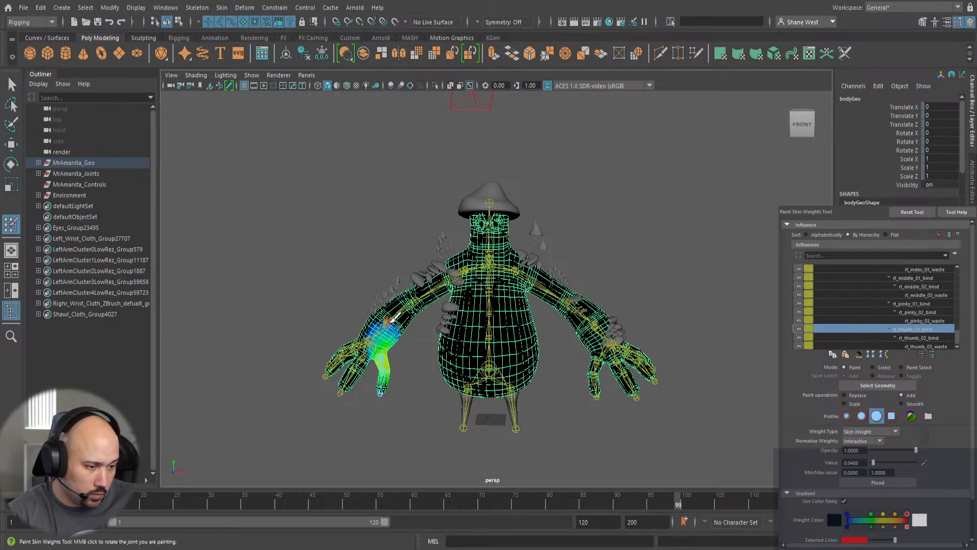
right_click(379, 303)
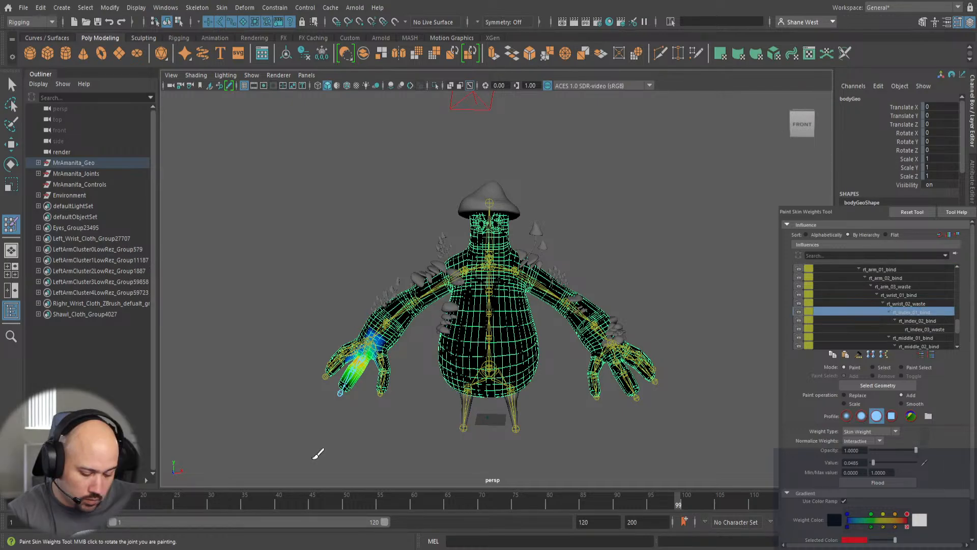
left_click_drag(318, 454, 567, 384, "alt")
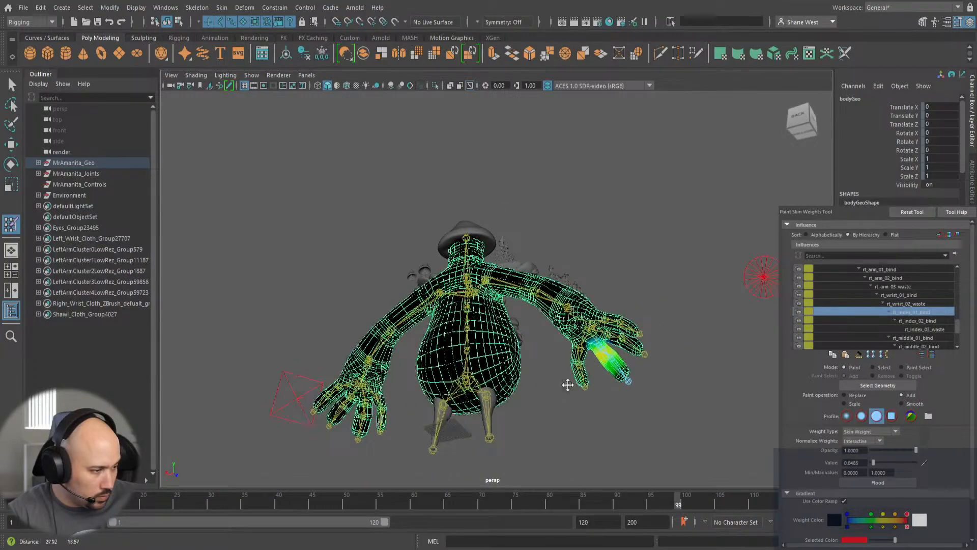
middle_click_drag(567, 384, 548, 389, "alt")
right_click_drag(547, 389, 682, 388, "alt")
mouse_move(683, 387)
middle_mouse_down("alt")
mouse_move(627, 282)
mouse_move(616, 281)
middle_mouse_up("alt")
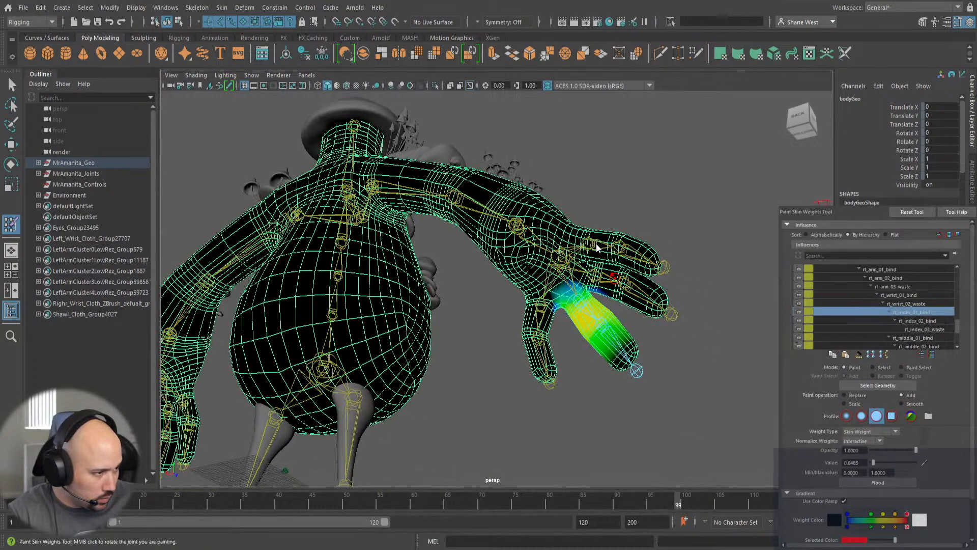
right_click_drag(614, 278, 591, 223)
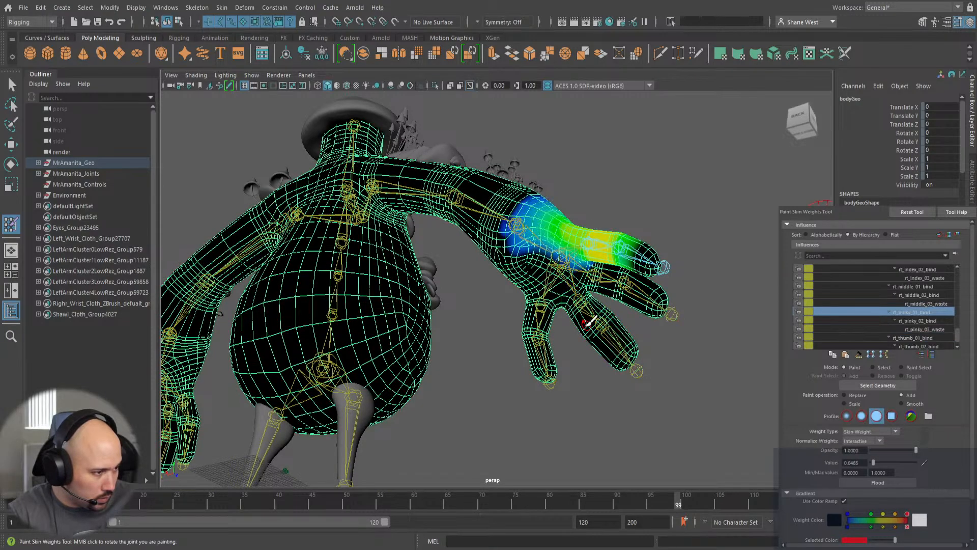
left_click_drag(591, 321, 434, 356, "alt")
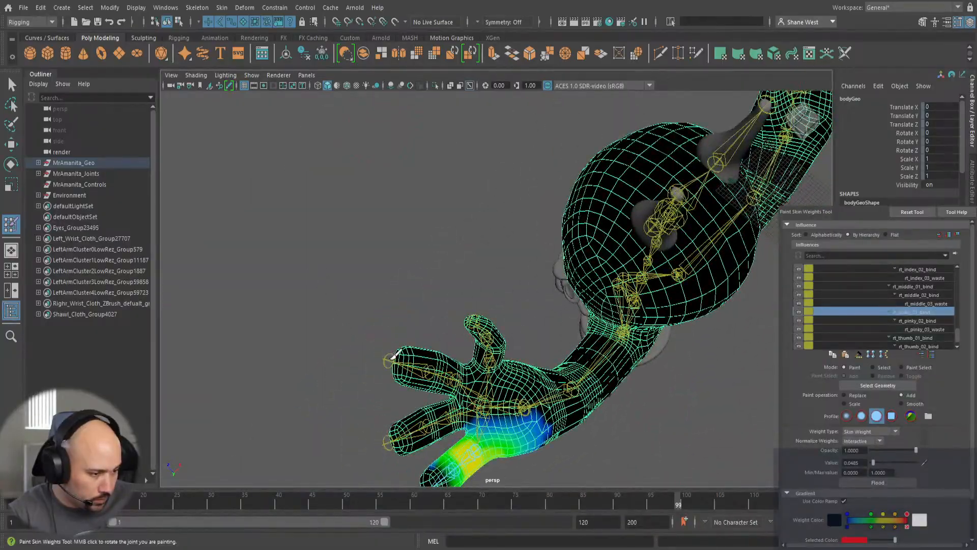
mouse_move(332, 291)
left_mouse_down("alt")
mouse_move(488, 337)
mouse_move(330, 321)
mouse_move(305, 408)
mouse_move(362, 408)
mouse_move(417, 386)
mouse_move(384, 321)
left_mouse_up("alt")
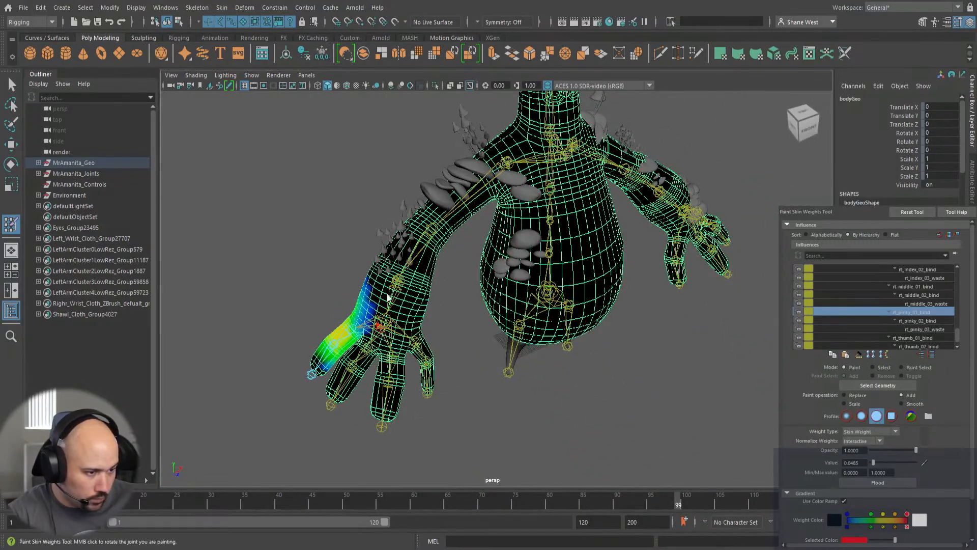
Examine the rt_wrist_02_waste weights on the right hand and lower forearm.
right_click_drag(387, 293, 391, 255)
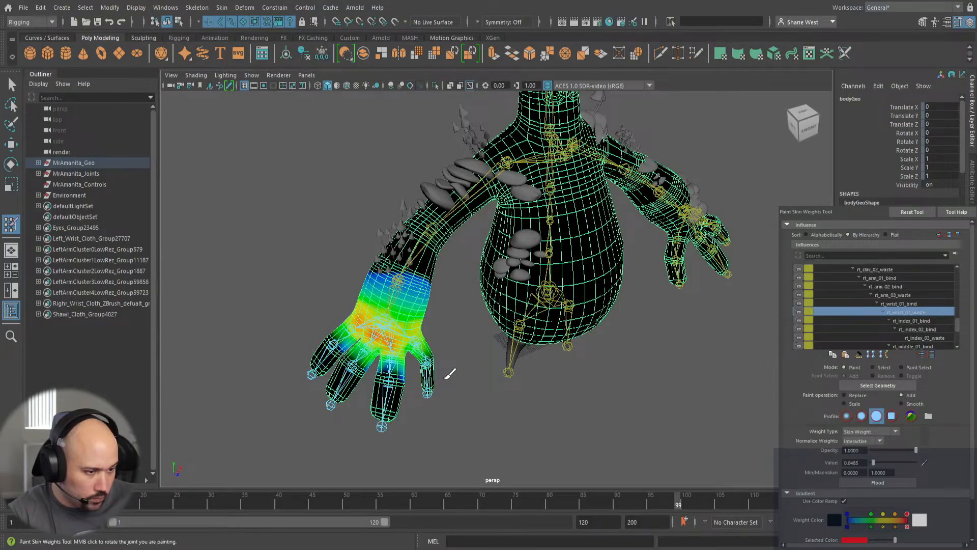
mouse_move(450, 374)
left_mouse_down("alt")
mouse_move(467, 408)
mouse_move(443, 399)
left_mouse_up("alt")
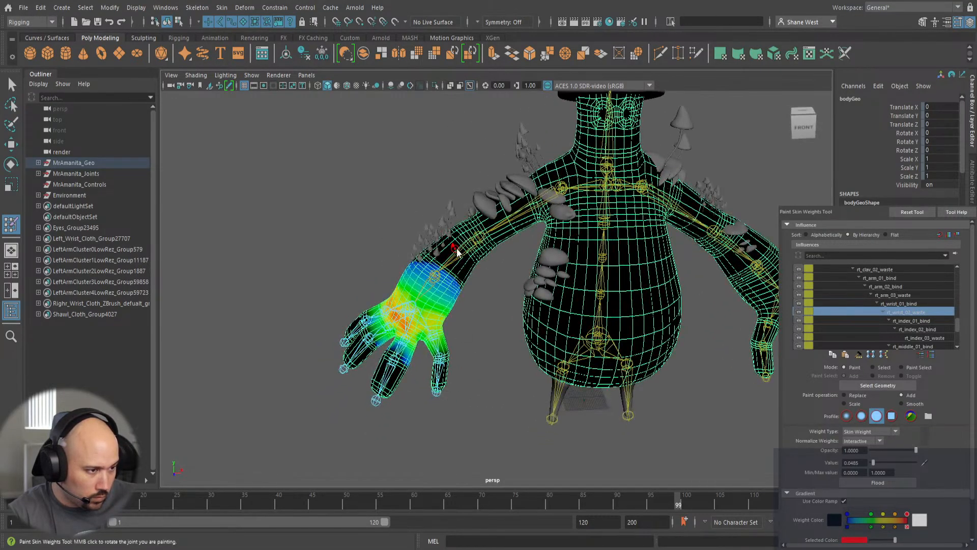
right_click_drag(453, 212, 453, 210)
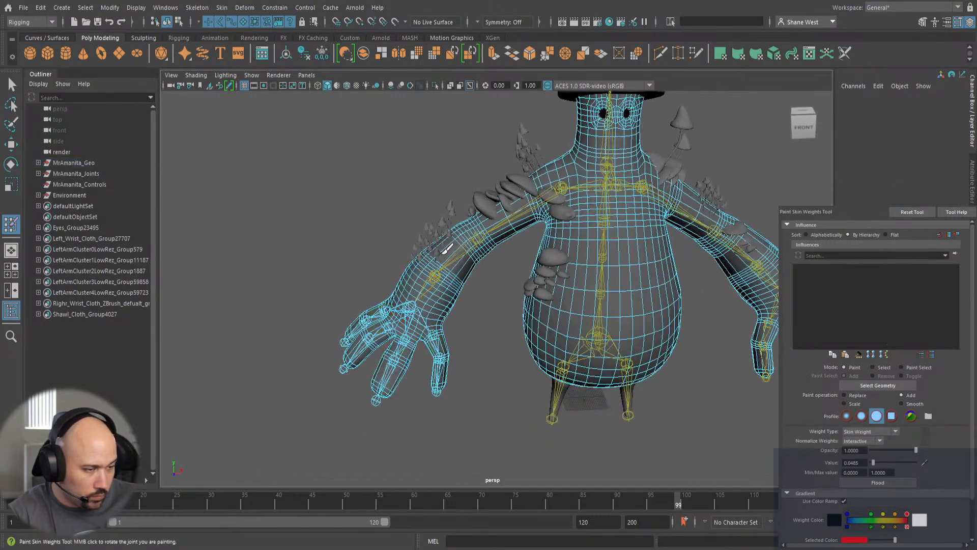
right_click_drag(460, 233, 474, 218)
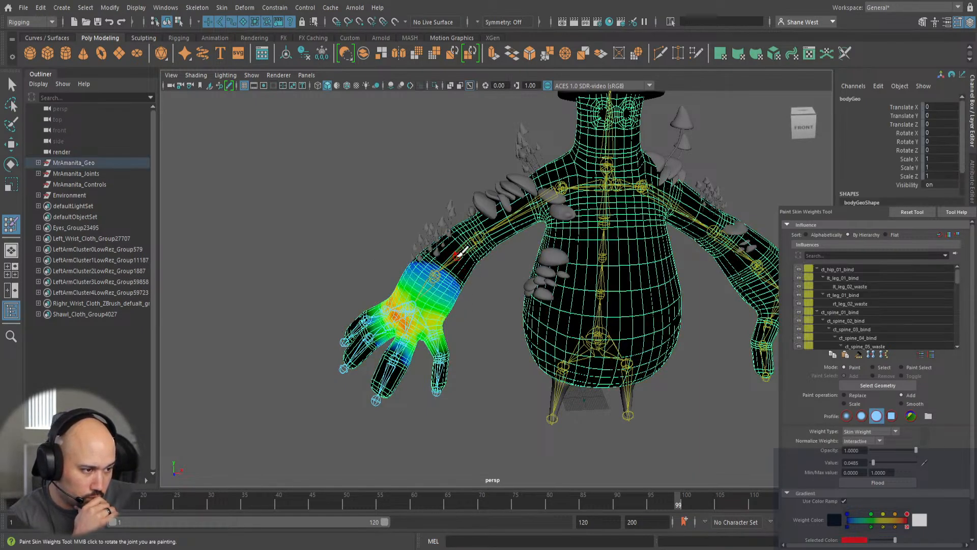
Examine the rt_arm_02_bind, rt_arm_01_bind, rt_clav_01_bind and ct_spine_03_bind weights on the right arm and torso.
right_click_drag(461, 224, 462, 222)
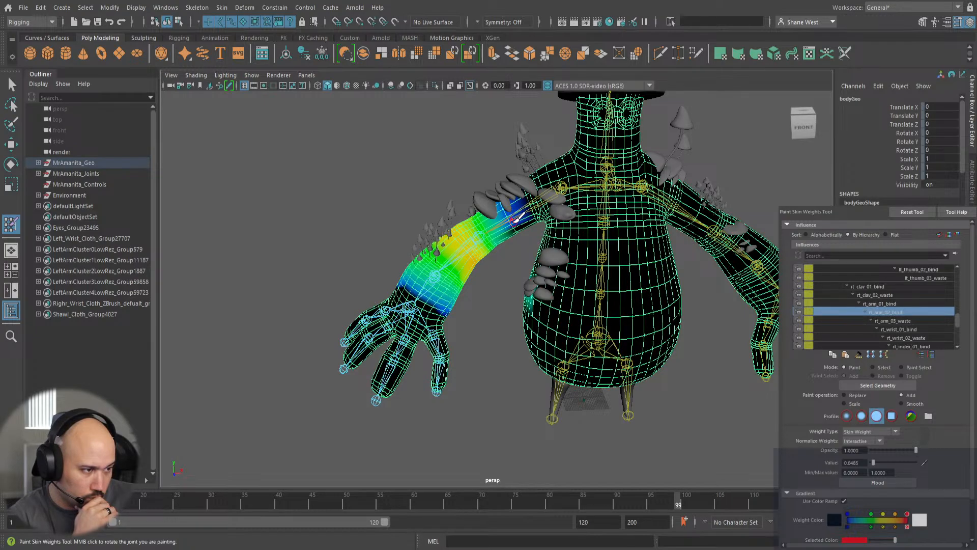
right_click_drag(516, 192, 515, 194)
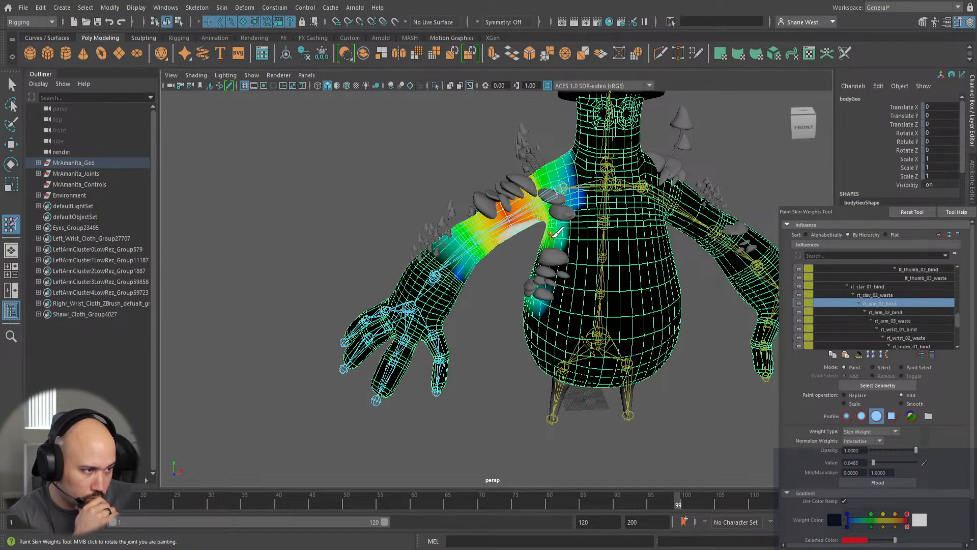
right_click_drag(586, 186, 586, 188)
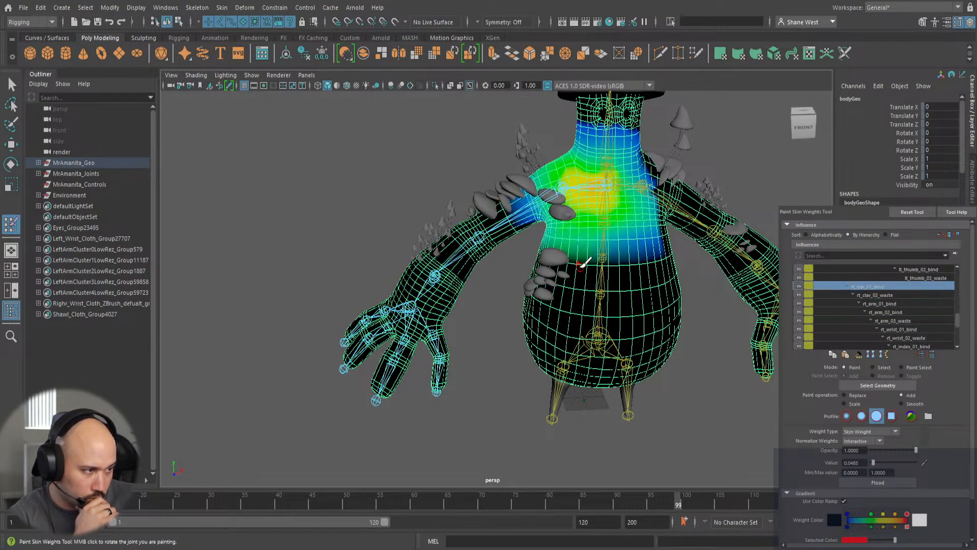
right_click_drag(609, 243, 607, 245)
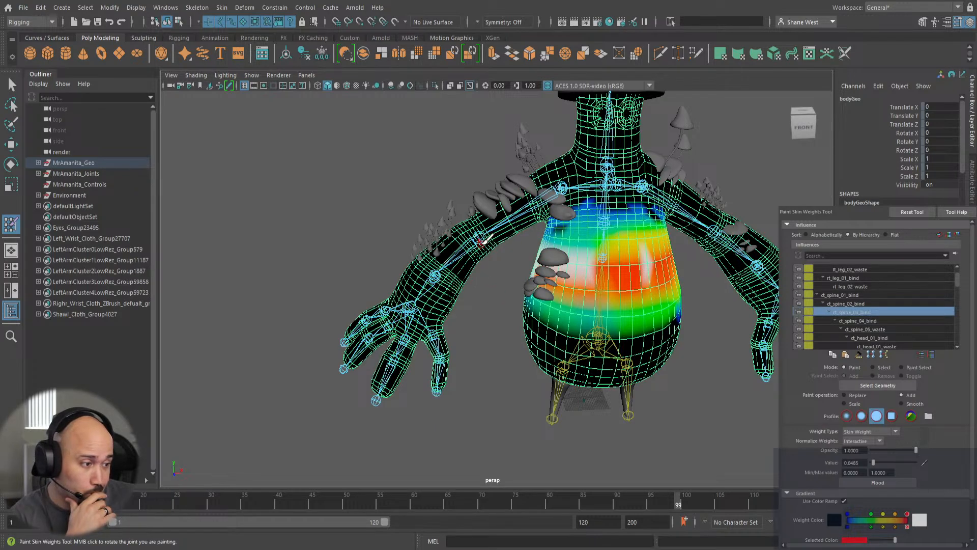
Mirror the body mesh's skin weights to the other side while viewing the whole character from the front.
scroll(512, 272, "down", 3)
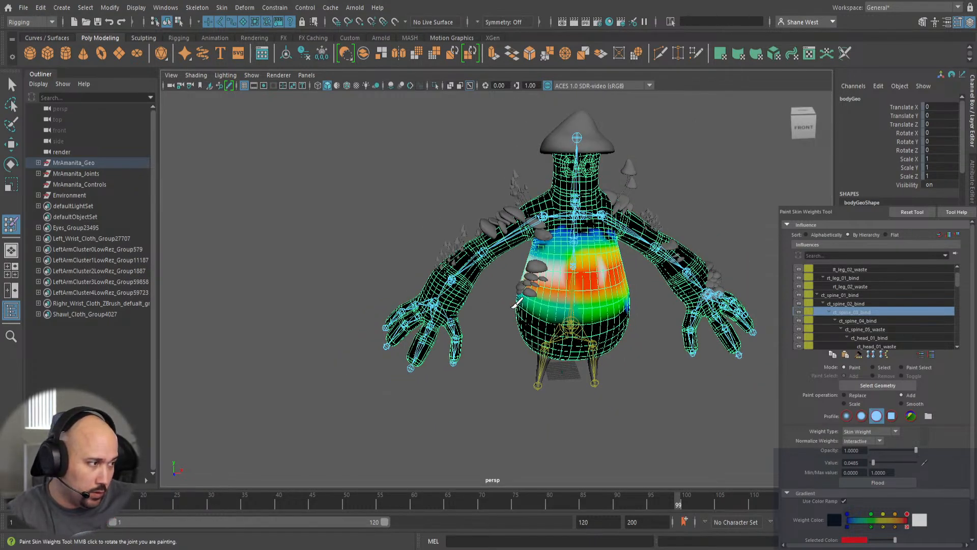
mouse_move(516, 304)
left_mouse_down("alt")
mouse_move(402, 342)
mouse_move(448, 336)
mouse_move(502, 348)
mouse_move(455, 332)
mouse_move(361, 348)
left_mouse_up("alt")
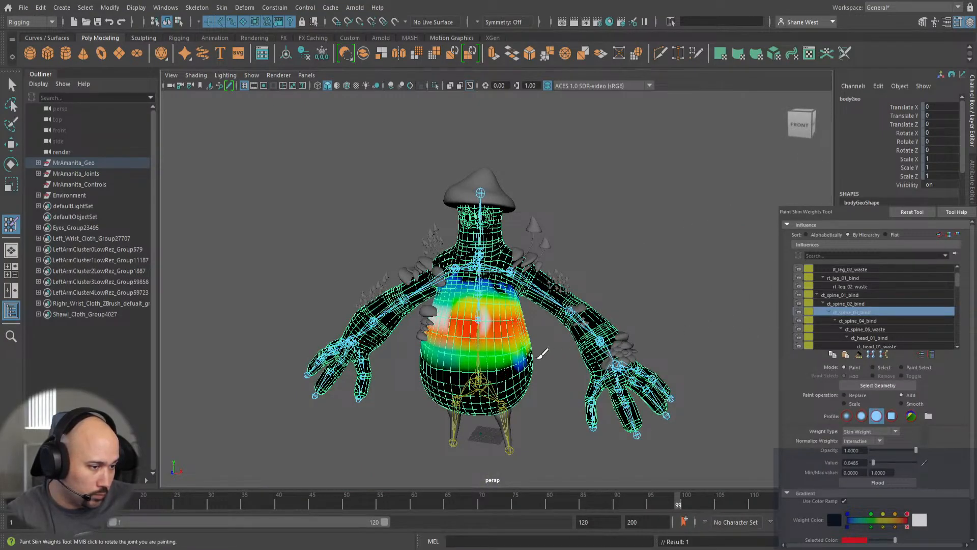
mouse_move(367, 387)
left_mouse_down("alt")
mouse_move(634, 371)
mouse_move(410, 376)
left_mouse_up("alt")
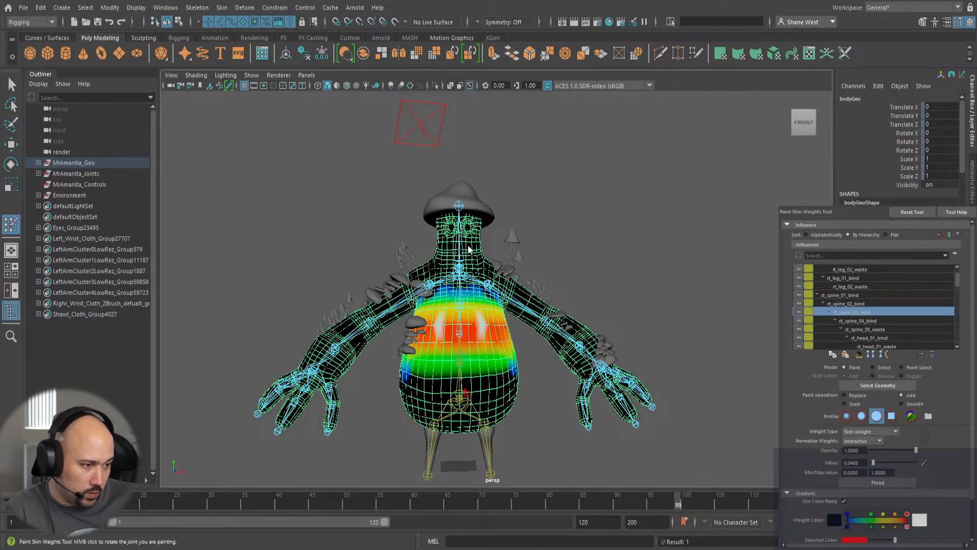
Examine the mirrored ct_hip_01_bind, rt_index_01_bind, rt_thumb_01_bind and rt_middle_01_bind weights on the belly and right hand.
right_click_drag(465, 394, 469, 250)
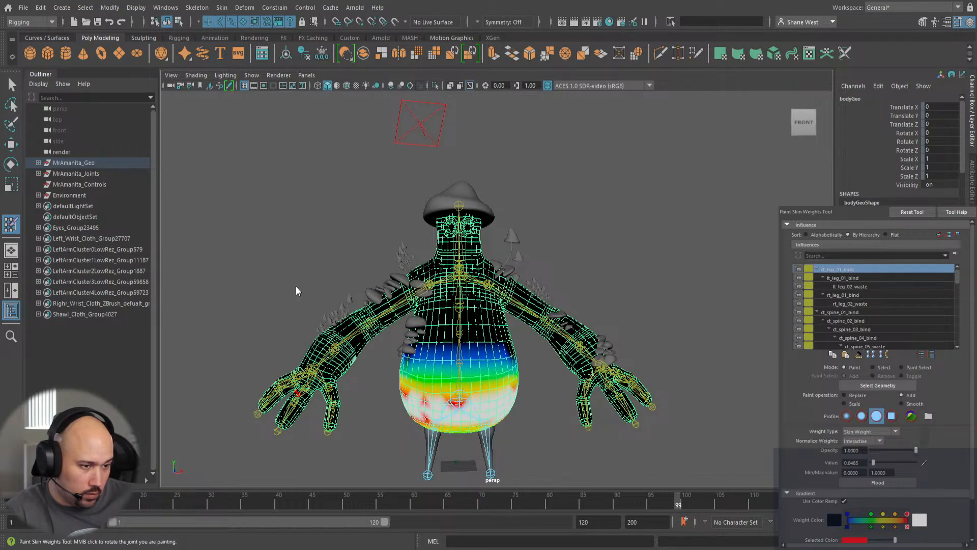
right_click_drag(296, 287, 293, 280)
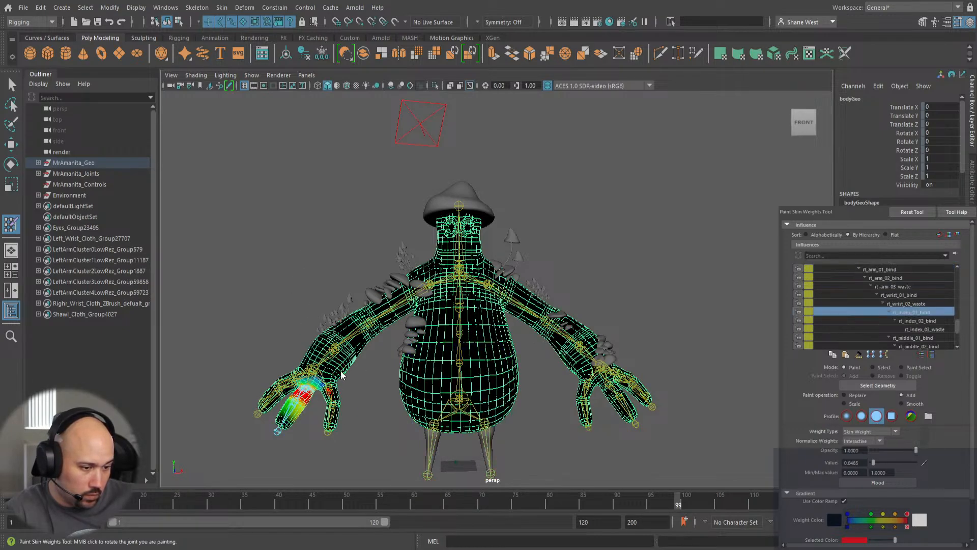
right_click_drag(332, 254, 333, 256)
left_click_drag(308, 398, 337, 372, "alt")
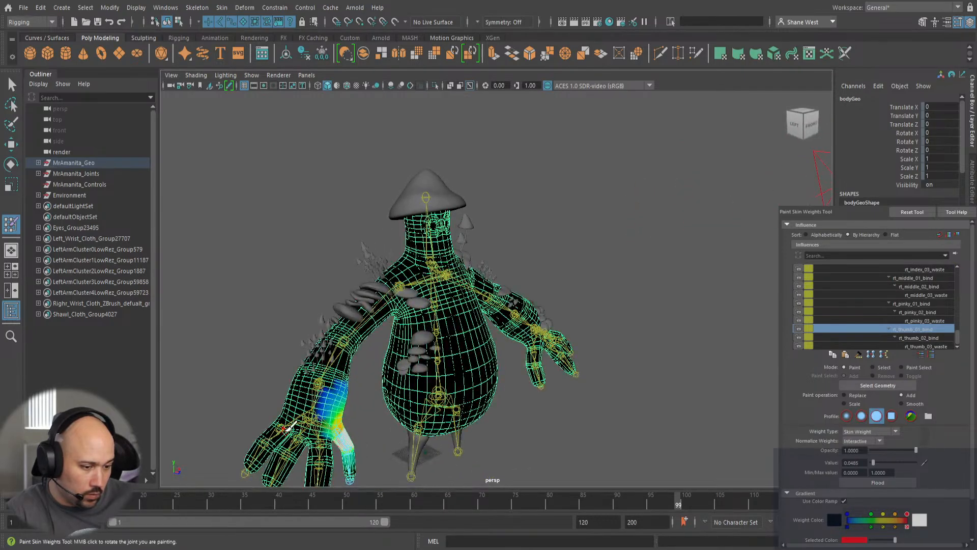
right_click_drag(283, 268, 283, 269)
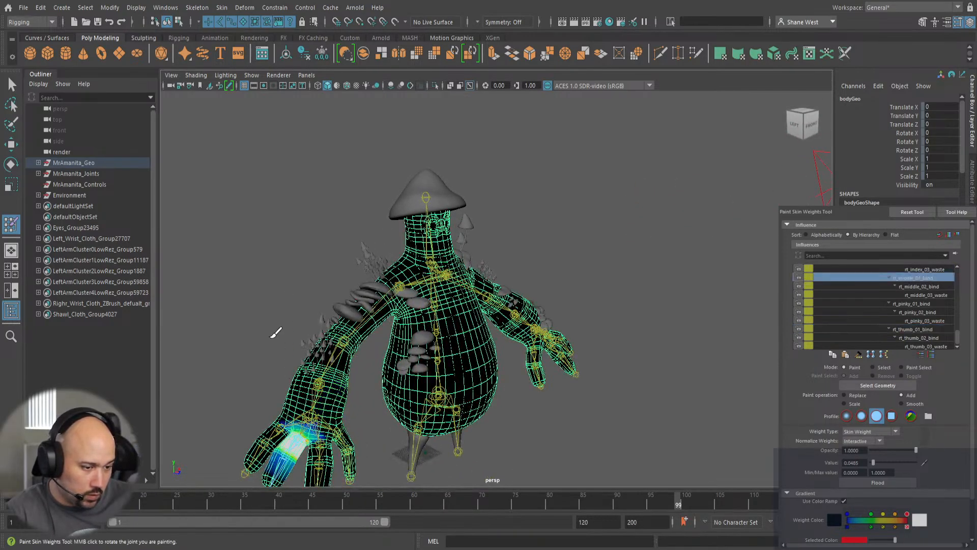
left_click_drag(252, 381, 188, 381, "alt")
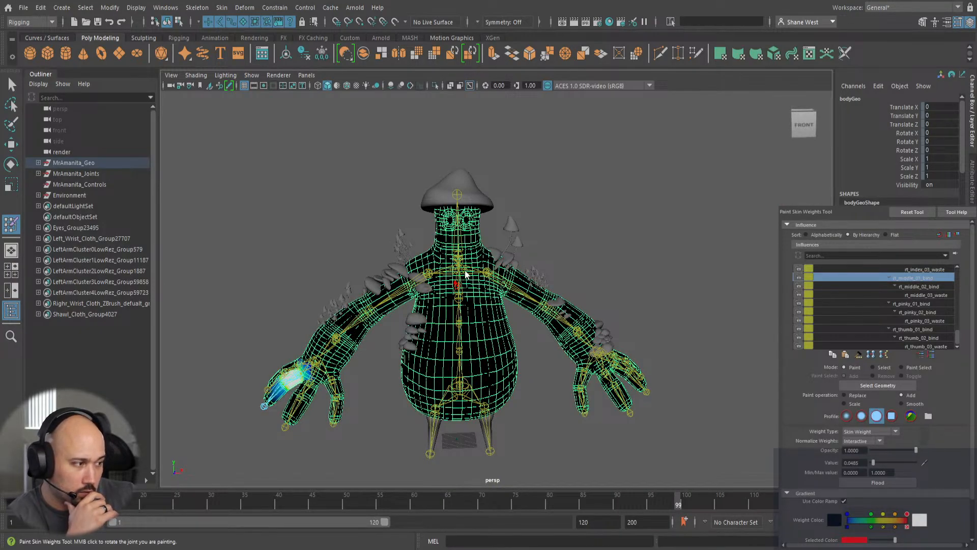
Compare the ct_spine_04_bind weights on the chest and neck with the ct_head_01_bind and lt_clav_01_bind influences.
right_click_drag(466, 260, 465, 261)
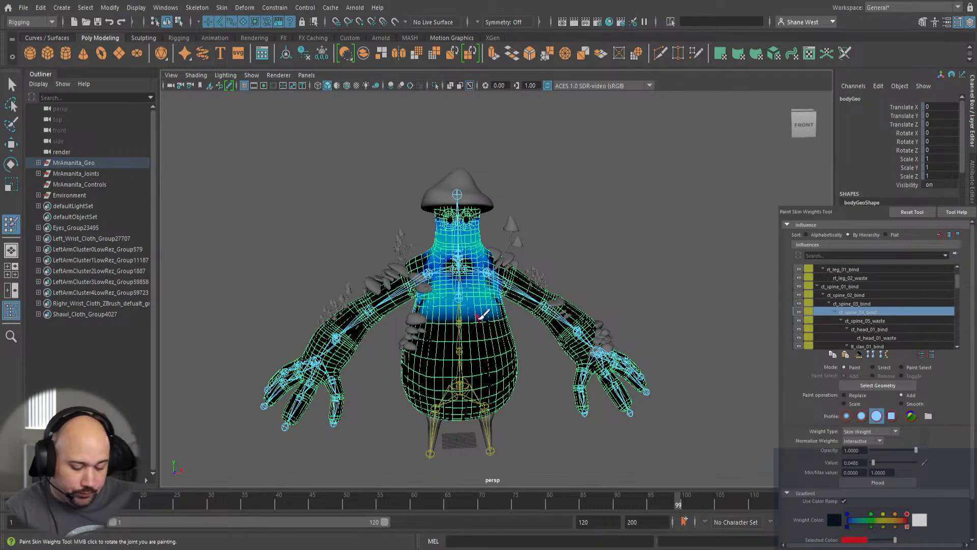
left_click_drag(316, 233, 297, 239, "alt")
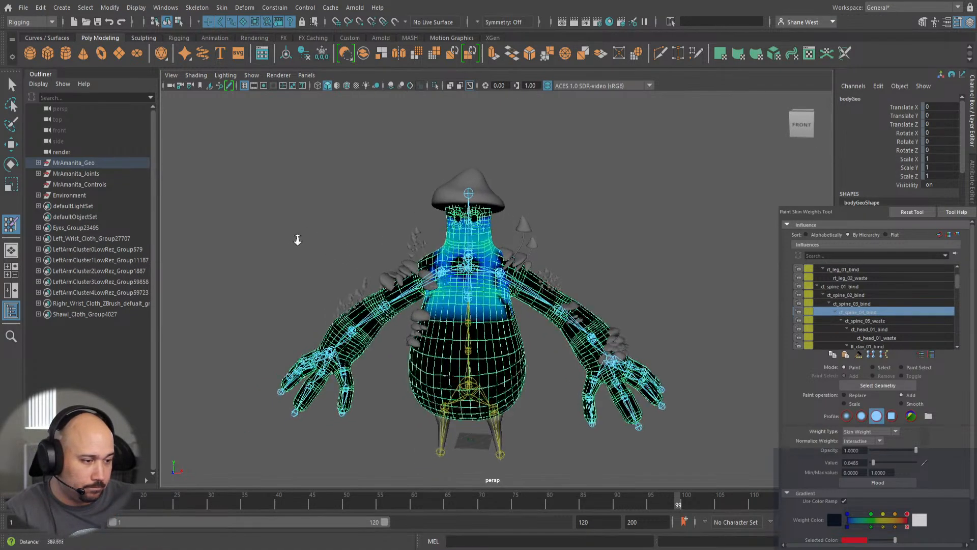
right_click_drag(297, 239, 681, 251, "alt")
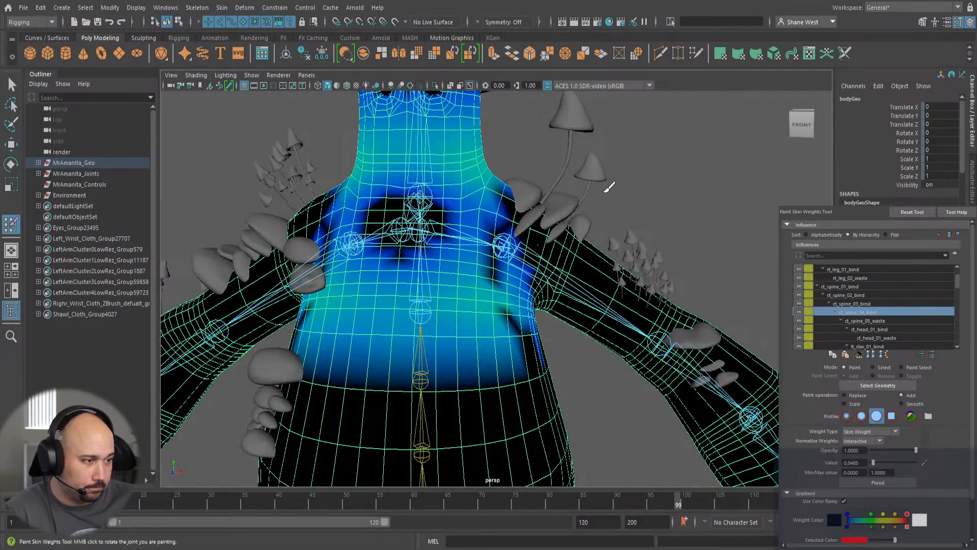
right_click_drag(609, 187, 455, 191, "alt")
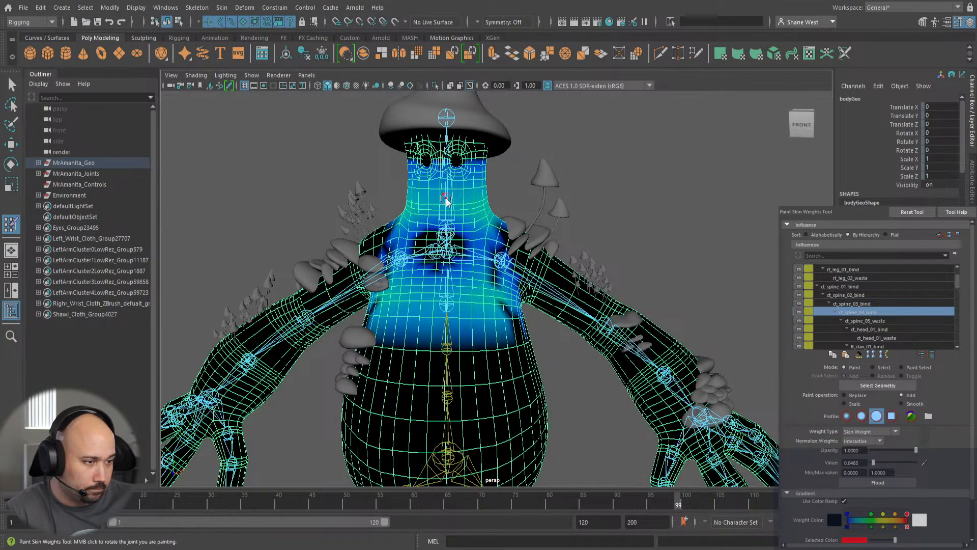
right_click_drag(445, 168, 446, 164)
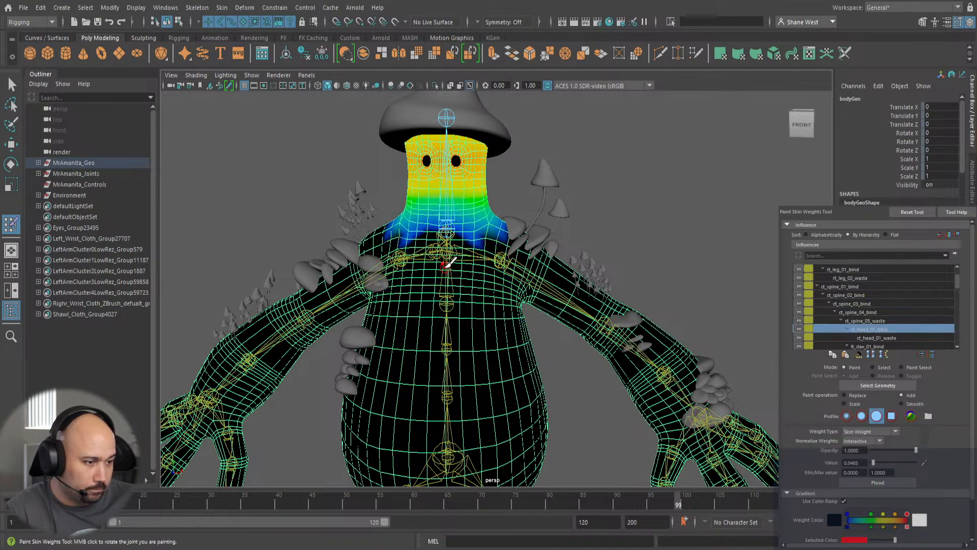
right_click_drag(446, 250, 446, 247)
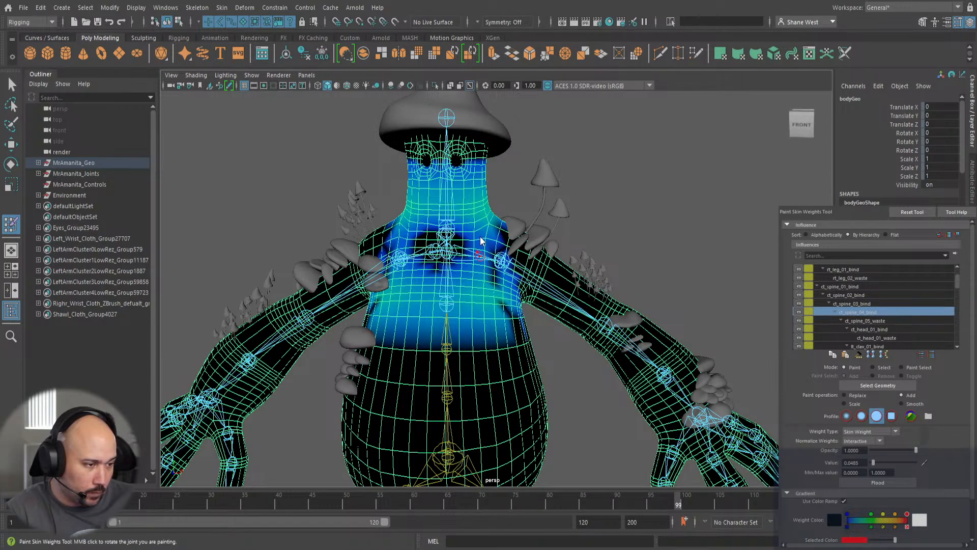
right_click_drag(481, 240, 481, 238)
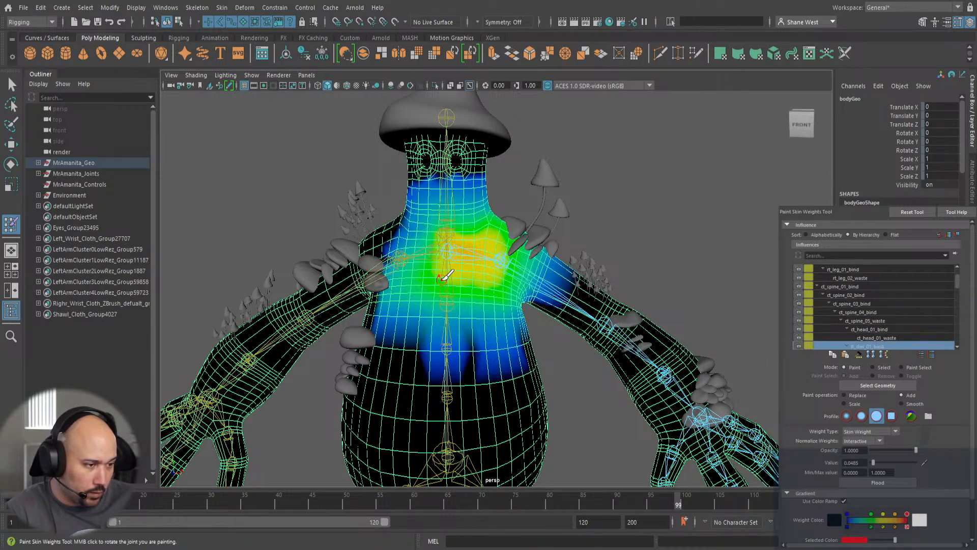
right_click_drag(449, 250, 449, 246)
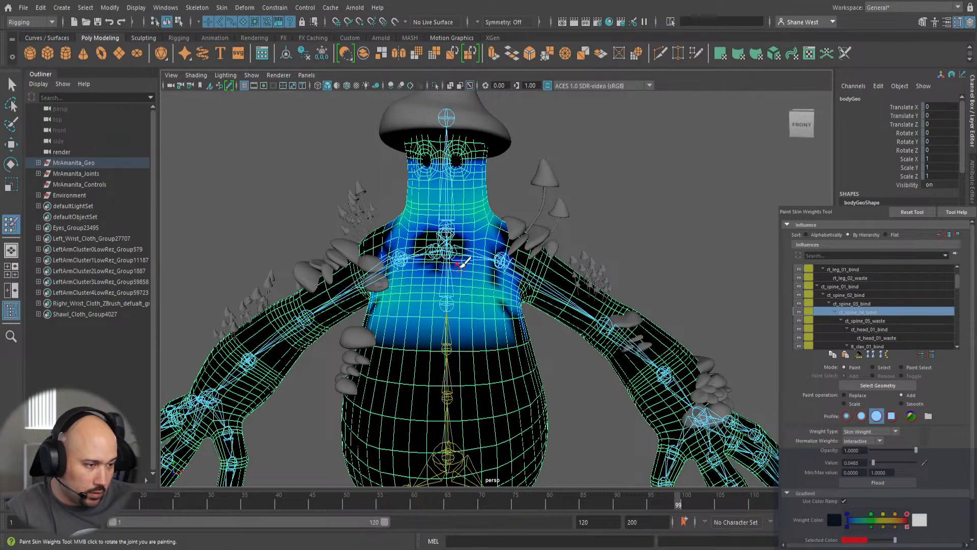
mouse_move(405, 285)
left_mouse_down("alt")
mouse_move(422, 289)
mouse_move(415, 294)
left_mouse_up("alt")
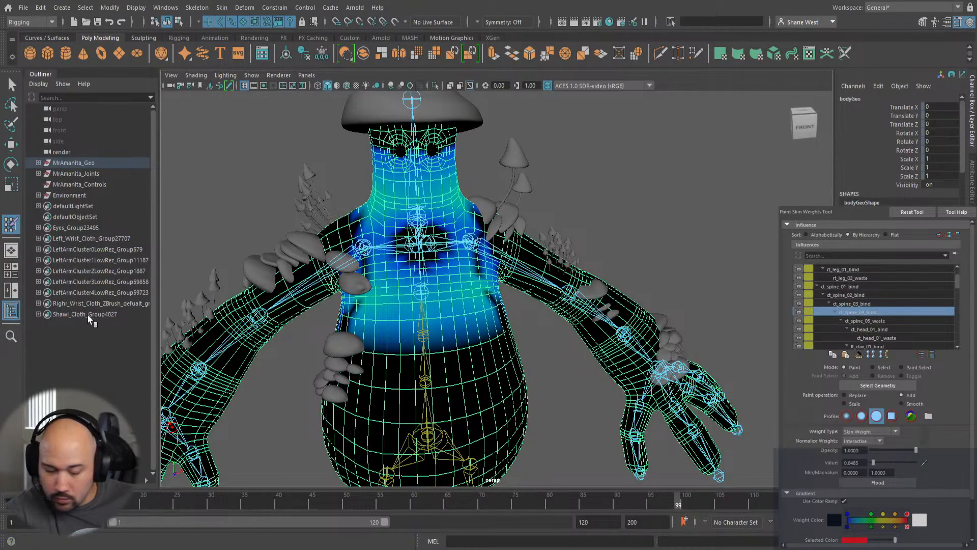
Adjust the brush size and add ct_spine_04_bind weight over the unweighted patch on the upper chest.
key("b")
mouse_move(439, 257)
left_mouse_down()
mouse_move(460, 257)
mouse_move(415, 254)
mouse_move(410, 234)
mouse_move(398, 243)
mouse_move(437, 250)
left_mouse_up()
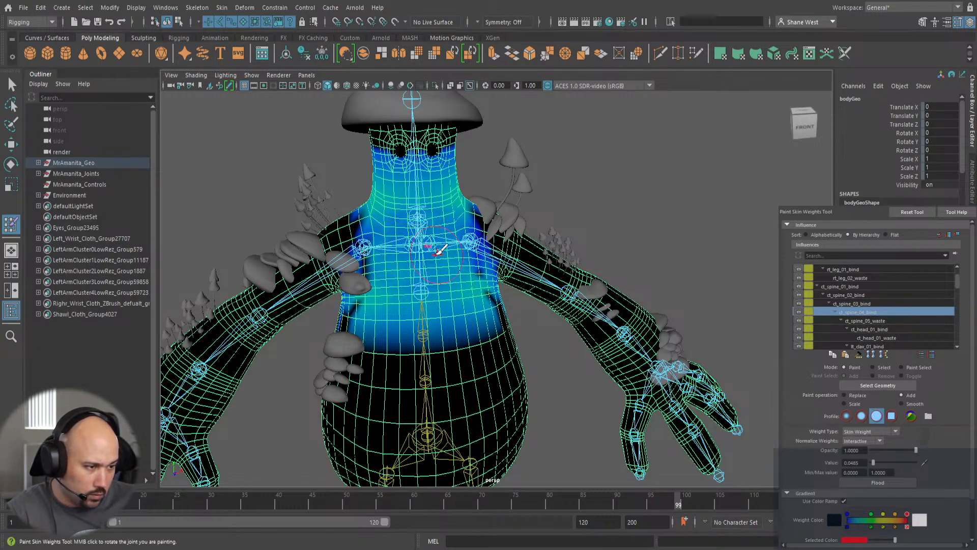
left_click_drag(453, 291, 457, 279, "alt")
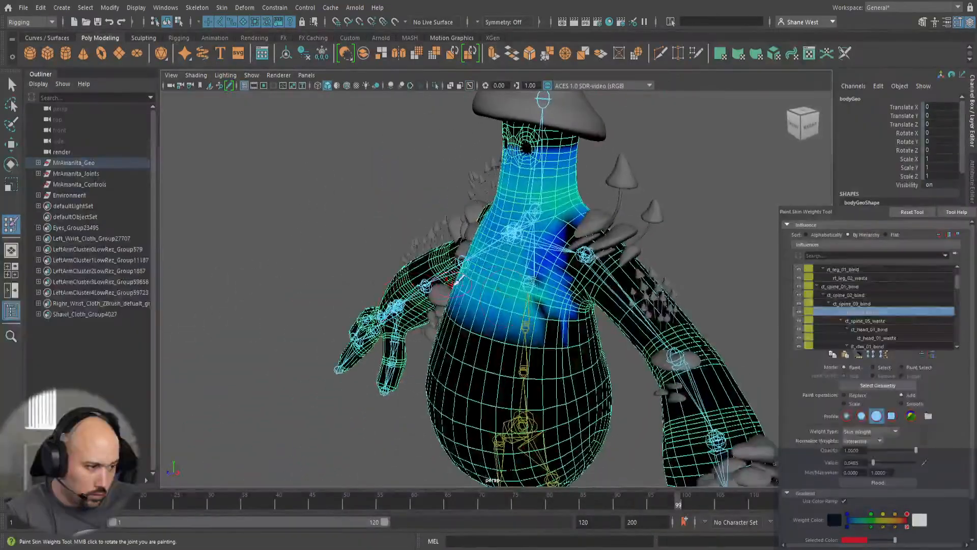
mouse_move(538, 263)
left_mouse_down("alt")
mouse_move(543, 284)
mouse_move(528, 296)
left_mouse_up("alt")
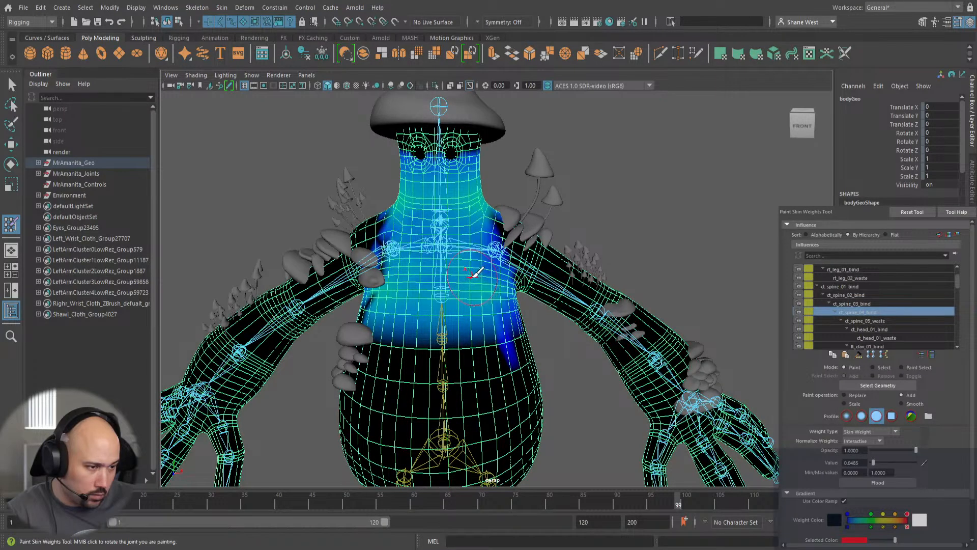
Rotate the left clavicle joint lt_clav_01_bind to test the shoulder deformation, restore its pose and deselect it.
key("q")
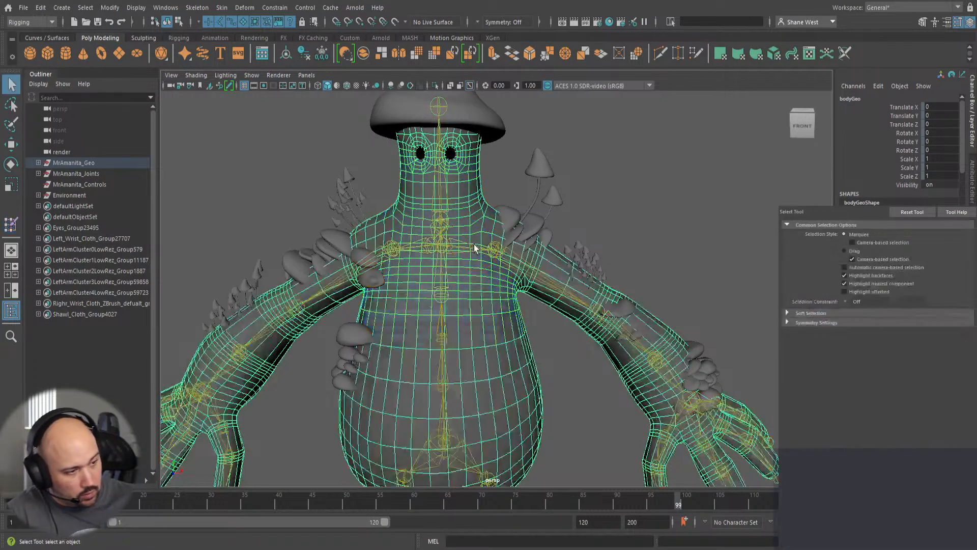
left_click(481, 246)
key("e")
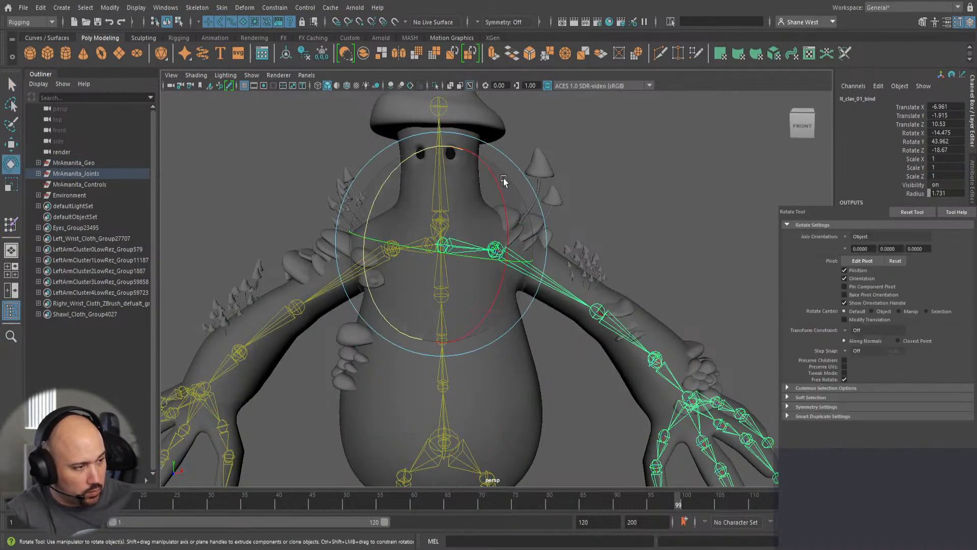
left_click_drag(413, 182, 384, 216)
left_click(289, 176)
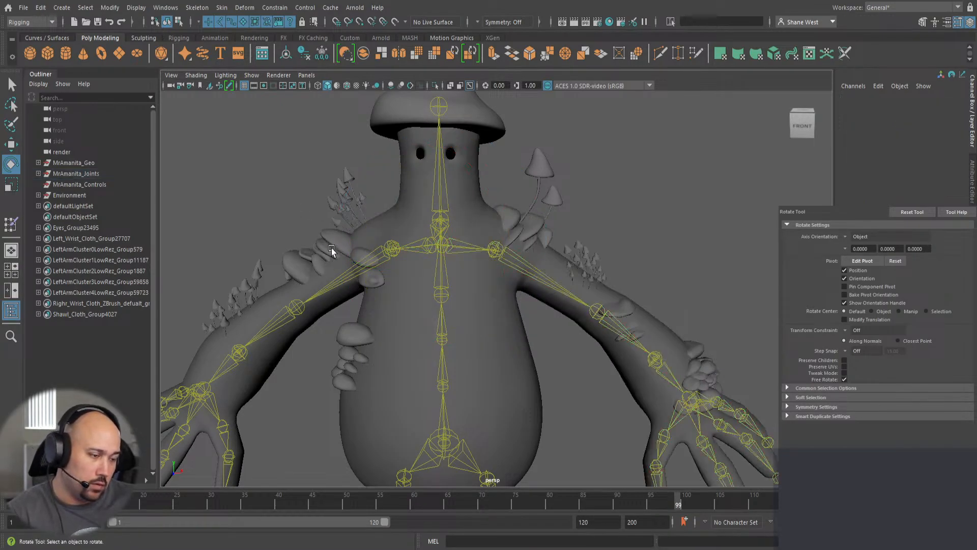
Rotate the ct_spine_03_bind joint sideways to test the upper torso deformation, and undo the rotation.
right_click_drag(327, 189, 194, 192, "alt")
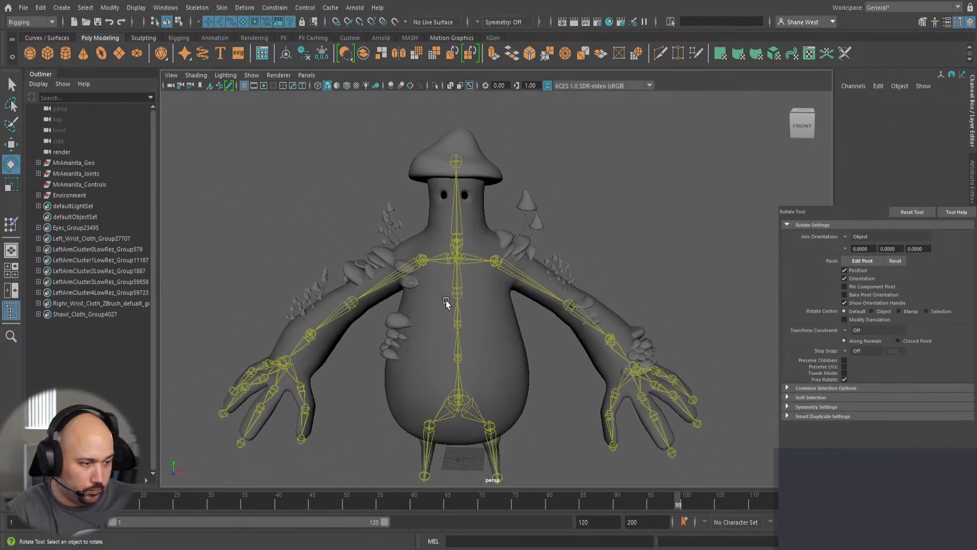
left_click_drag(439, 285, 469, 327)
mouse_move(490, 253)
left_mouse_down()
mouse_move(507, 248)
mouse_move(526, 275)
mouse_move(483, 205)
mouse_move(494, 257)
left_mouse_up()
mouse_move(500, 302)
left_mouse_down()
mouse_move(508, 186)
mouse_move(491, 132)
mouse_move(496, 320)
left_mouse_up()
key("ctrl+z")
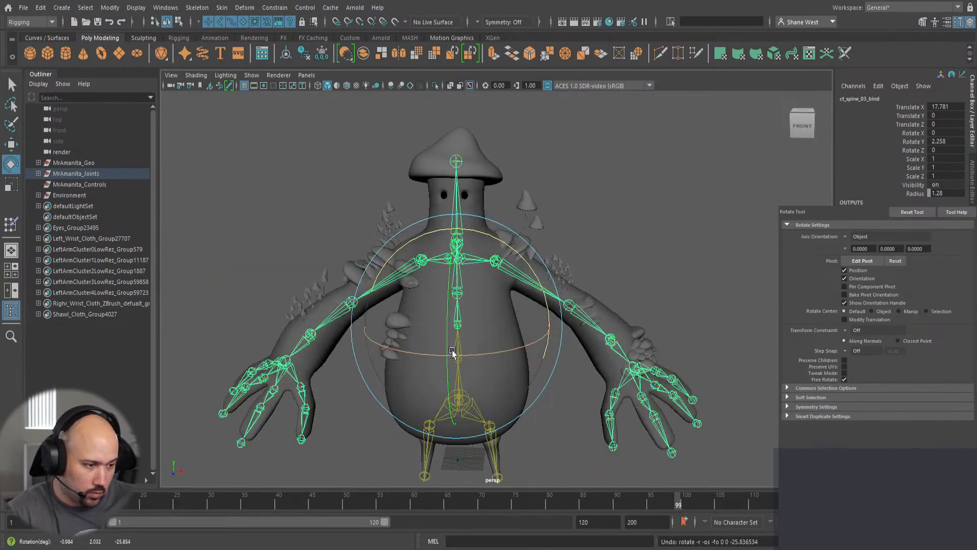
Rotate the ct_spine_02_bind joint about Z to test the belly deformation, and undo the rotation.
key("q")
left_click(459, 334)
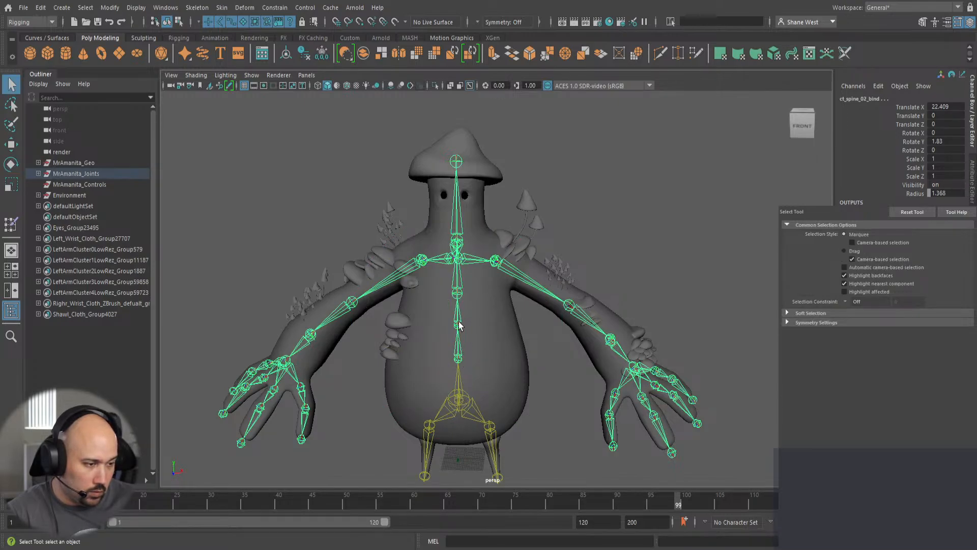
key("e")
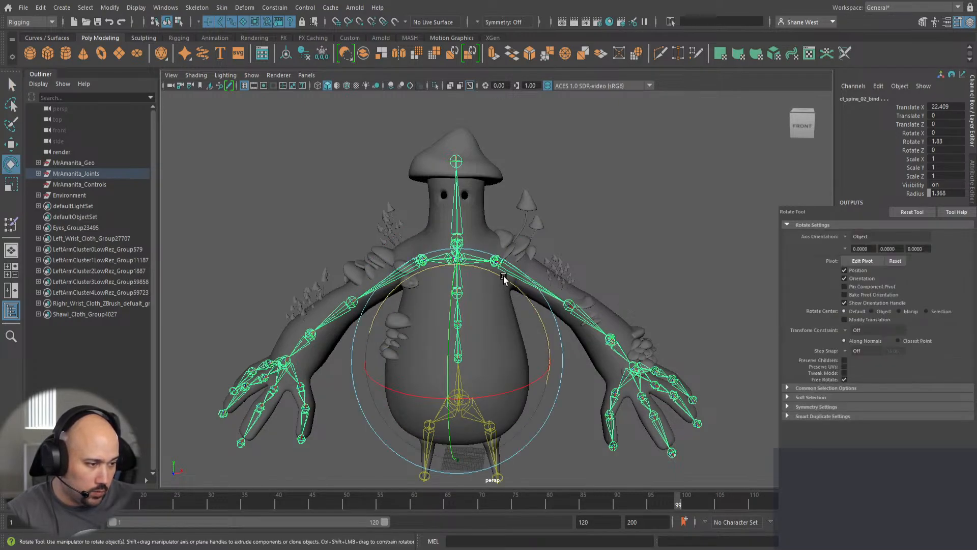
left_click_drag(504, 281, 491, 247)
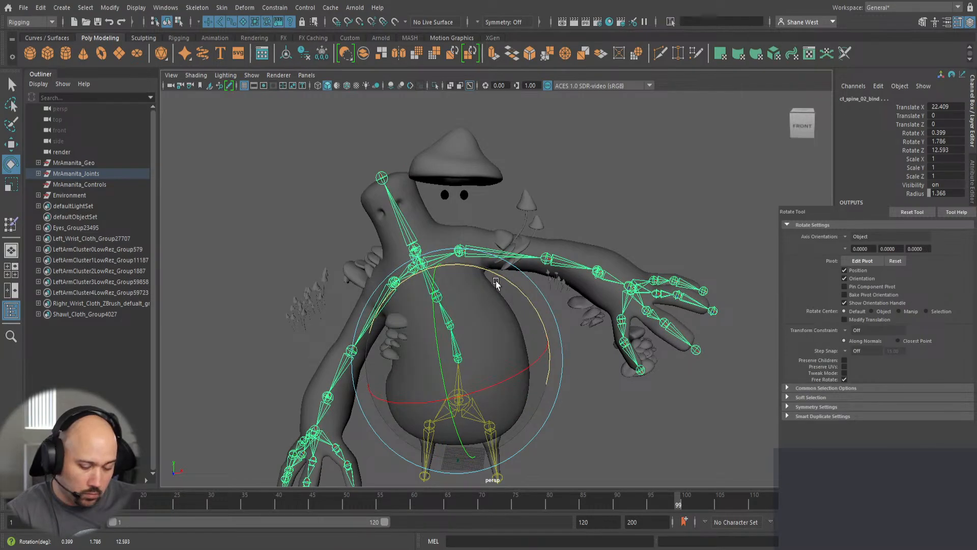
key("ctrl+z")
Rotate the ct_hip_01_bind joint about -11 degrees in Z to test the lower body deformation, and undo the rotation.
key("q")
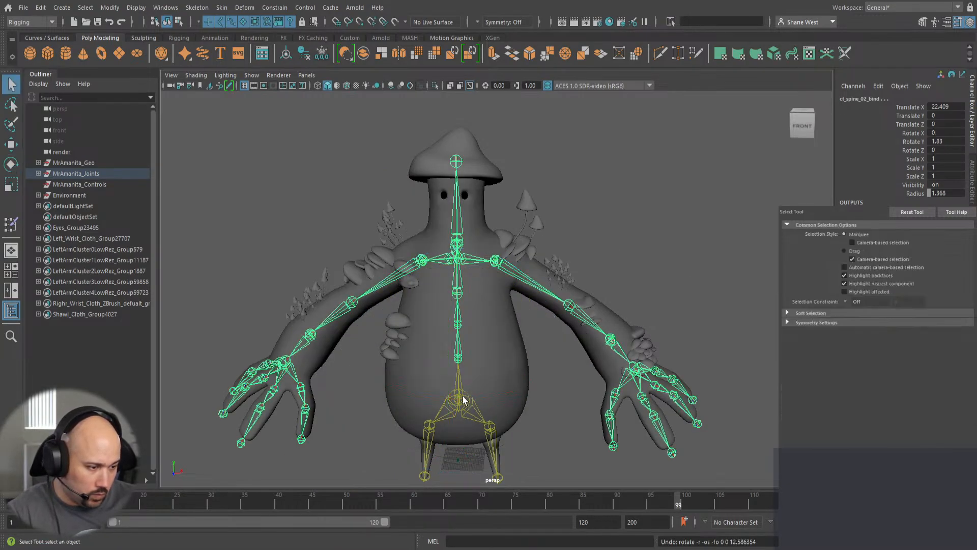
left_click(464, 395)
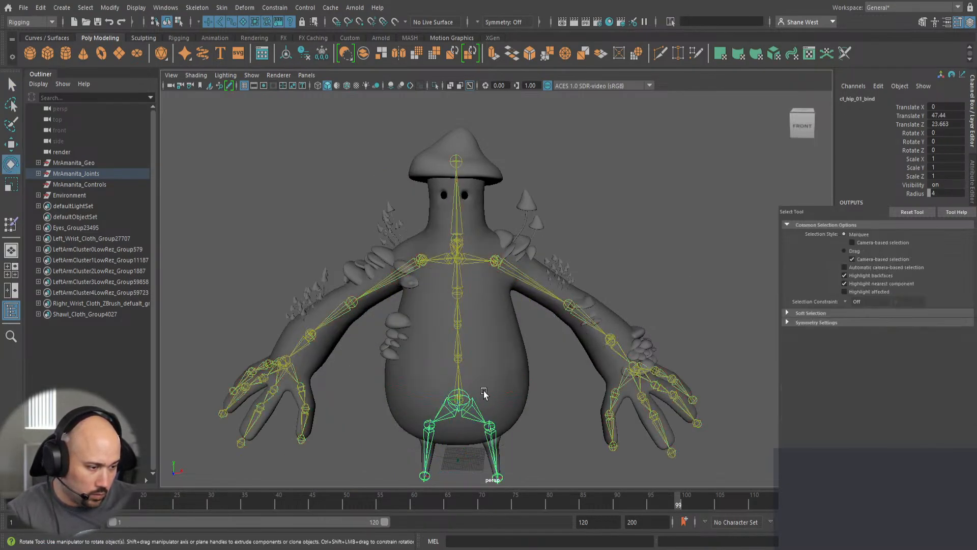
key("e")
left_click_drag(499, 322, 511, 346)
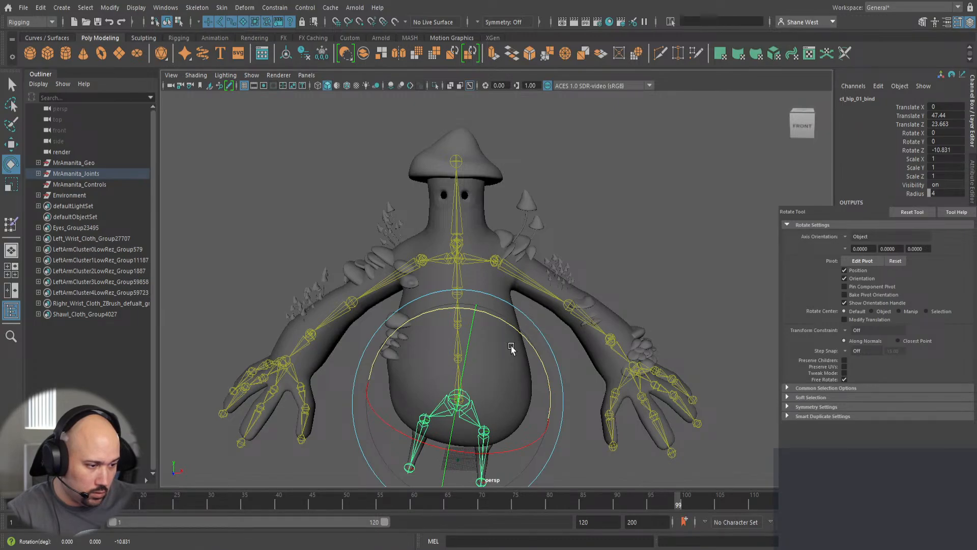
key("ctrl+z")
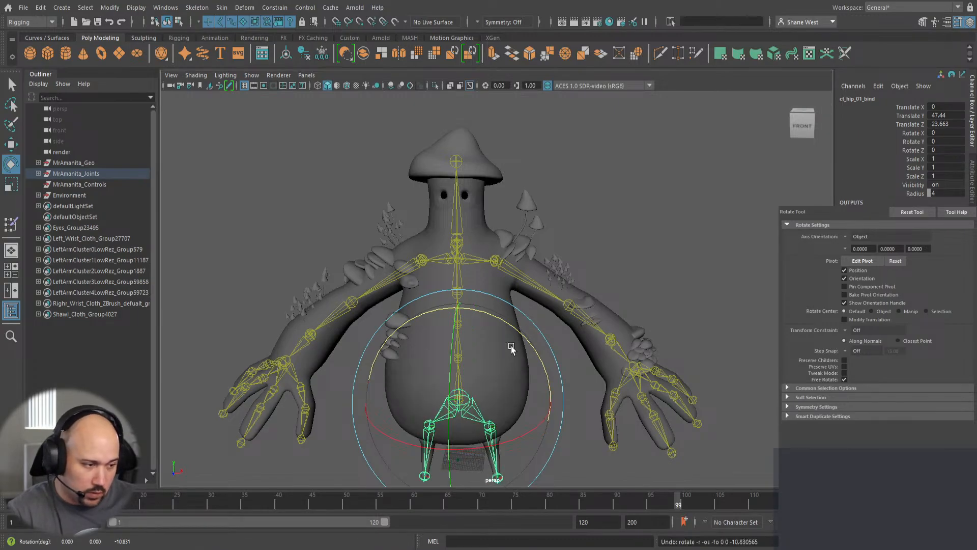
Deselect the hip joint and save the scene.
left_click(579, 225)
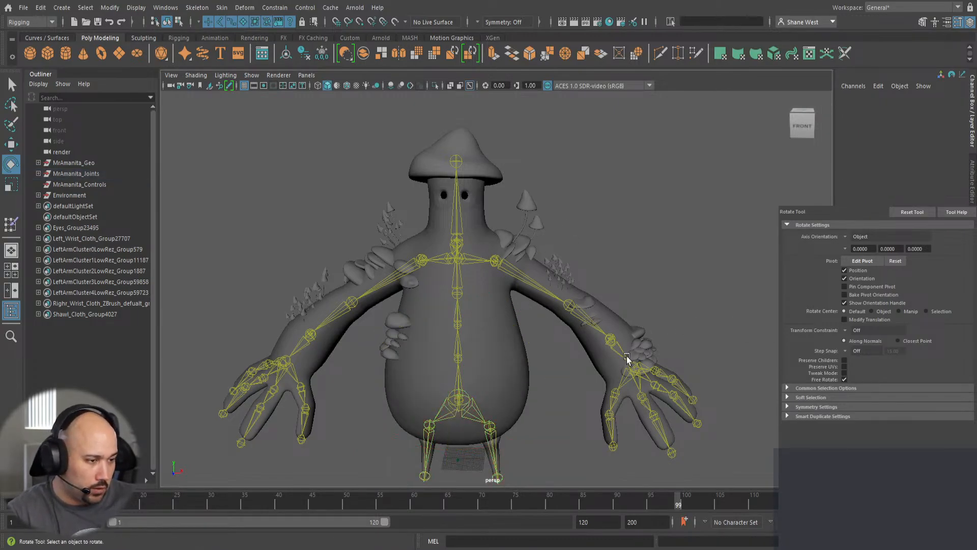
mouse_move(661, 284)
left_mouse_down("alt")
mouse_move(572, 277)
mouse_move(502, 291)
mouse_move(669, 282)
left_mouse_up("alt")
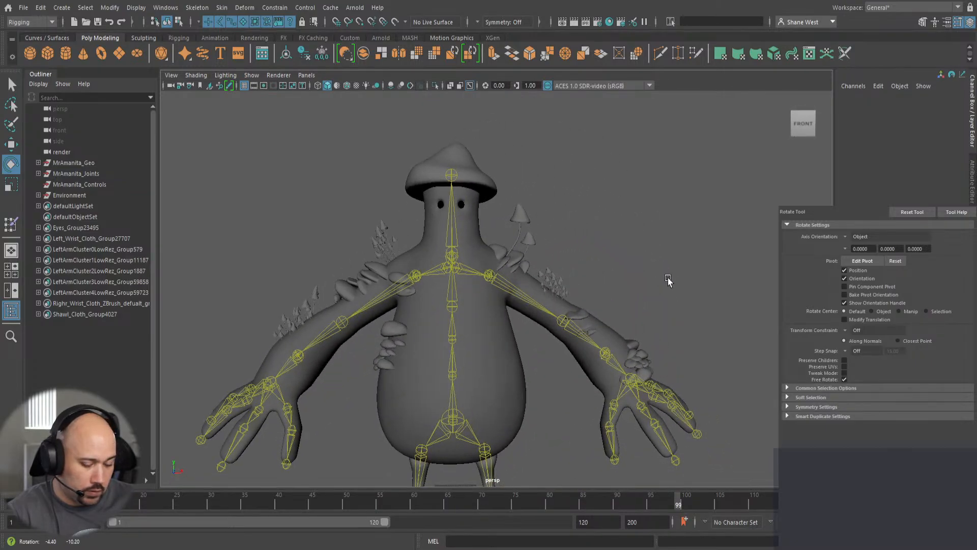
key("ctrl+s")
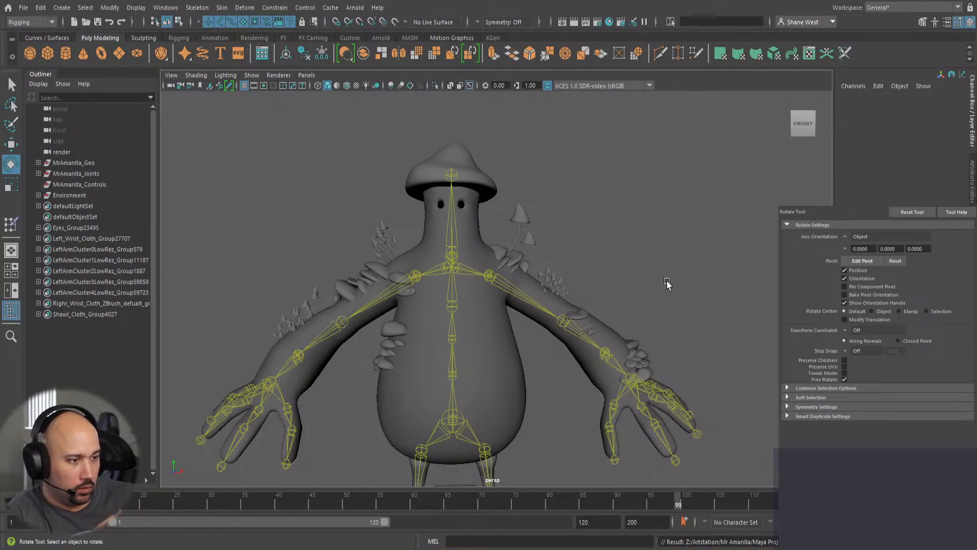
Rotate the ct_head_01_bind joint about 21 degrees in X to test the neck deformation, undo the rotation and deselect the joint.
left_click(451, 224)
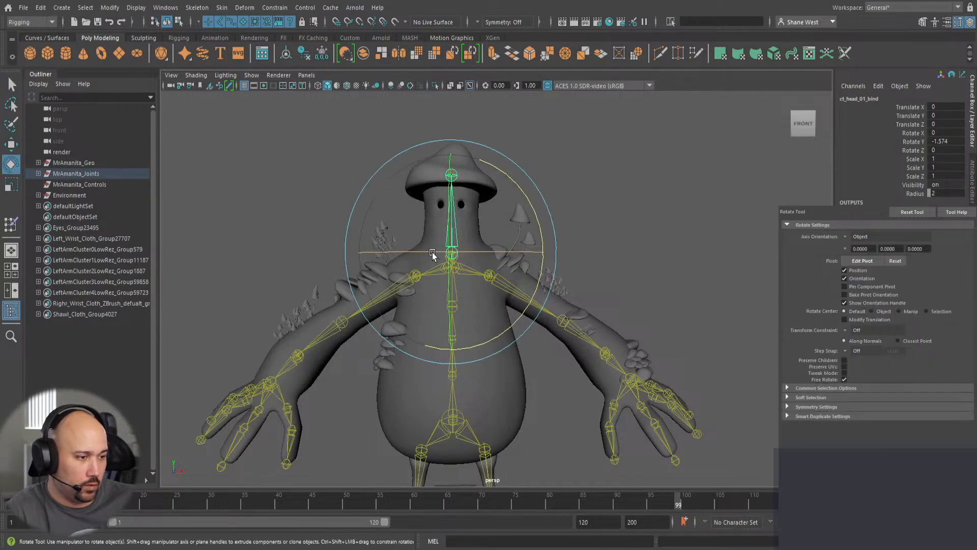
left_click_drag(434, 253, 463, 270)
key("ctrl+z")
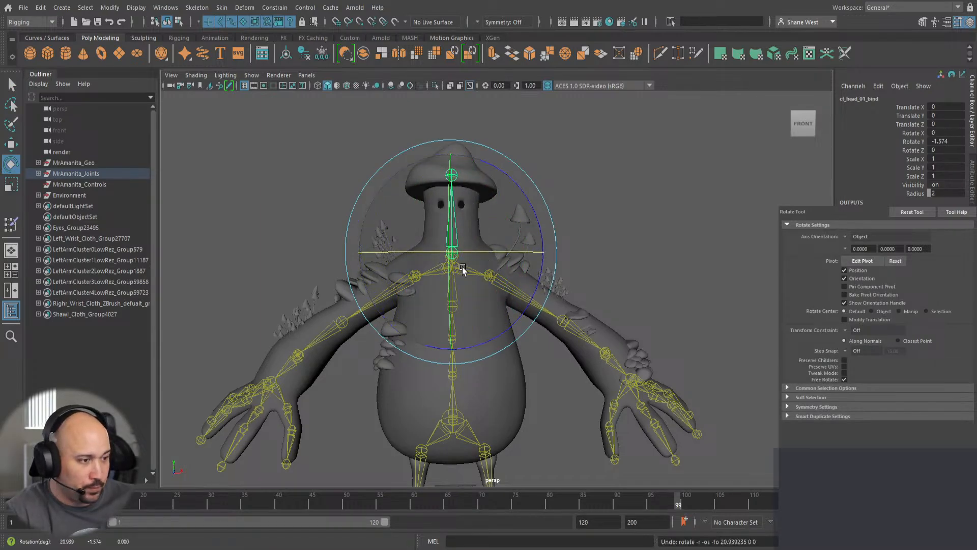
left_click(302, 196)
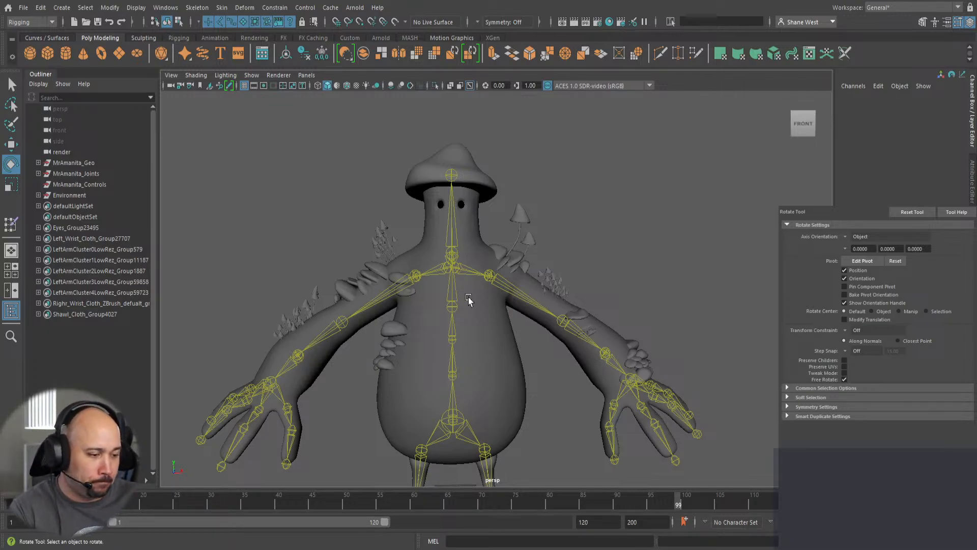
Rotate the ct_hip_01_bind joint about -8 degrees in Z to recheck the lower belly, and undo the rotation.
left_click(444, 414)
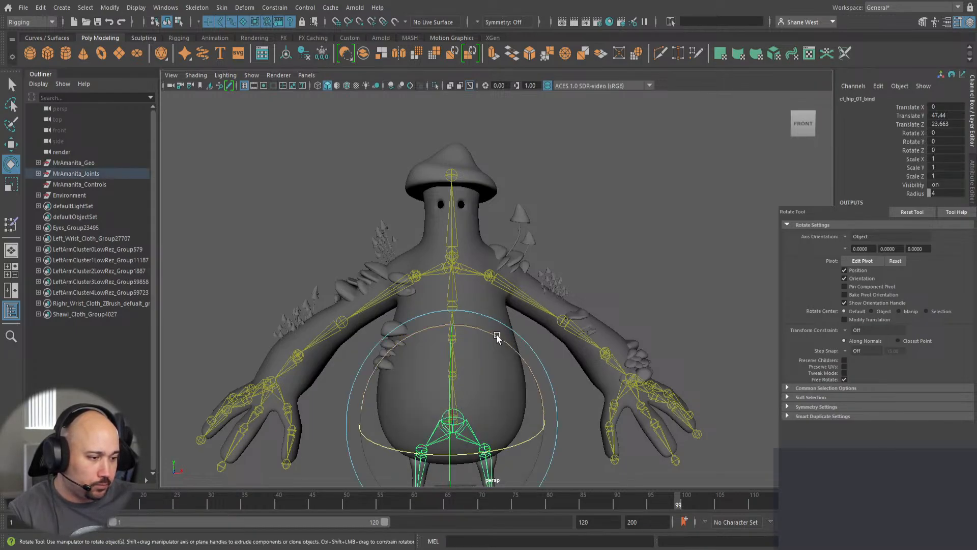
left_click_drag(497, 337, 510, 321)
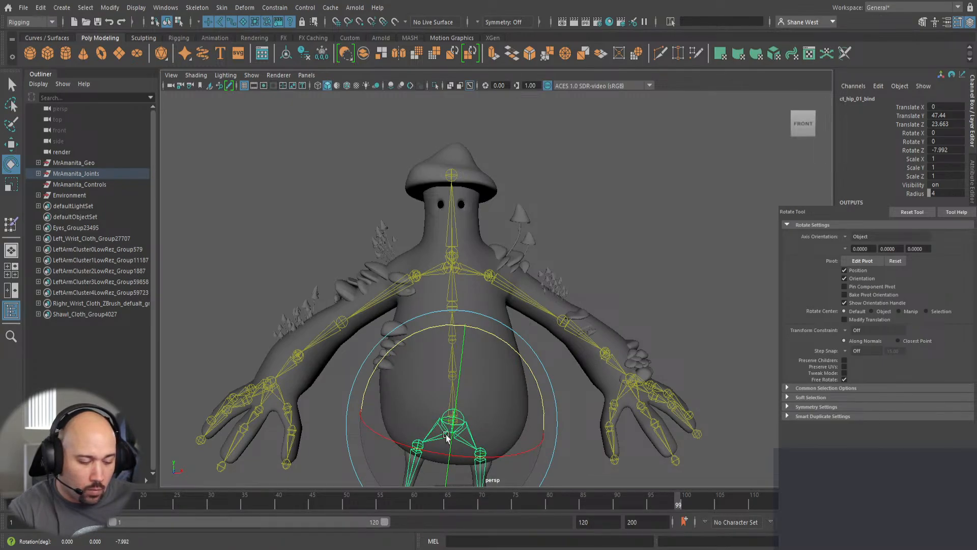
key("ctrl+z")
Rotate the ct_head_01_bind joint slightly about Z to recheck the head, undo the rotation and deselect the joint.
left_click(437, 220)
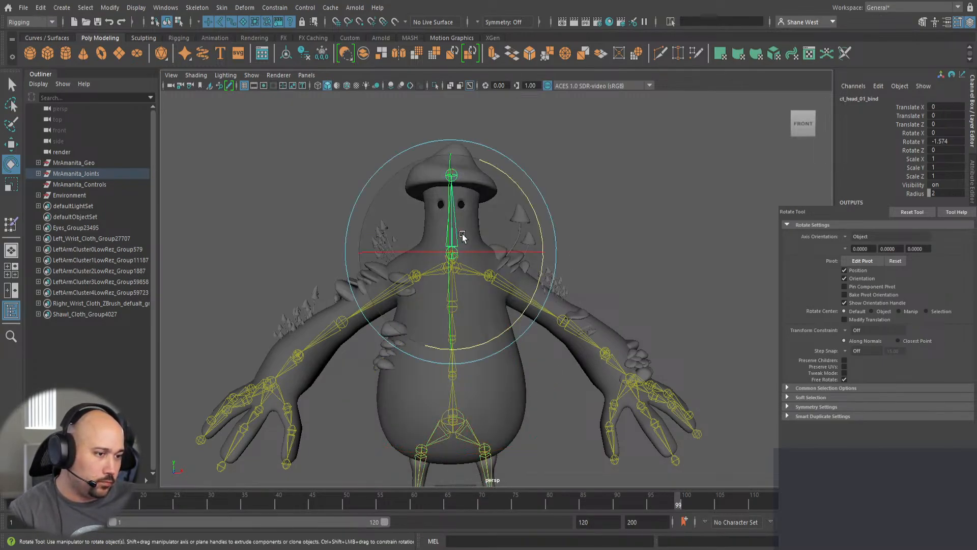
mouse_move(515, 199)
left_mouse_down()
mouse_move(525, 193)
mouse_move(540, 226)
mouse_move(517, 194)
mouse_move(535, 212)
mouse_move(517, 181)
mouse_move(529, 212)
mouse_move(526, 178)
mouse_move(539, 211)
mouse_move(526, 179)
mouse_move(531, 216)
mouse_move(530, 174)
mouse_move(528, 204)
mouse_move(529, 194)
left_mouse_up()
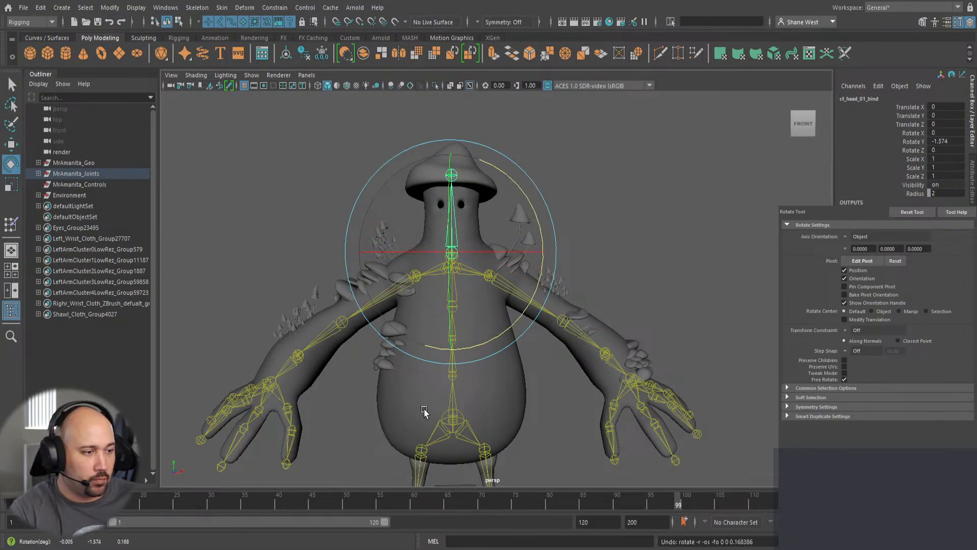
left_click(237, 235)
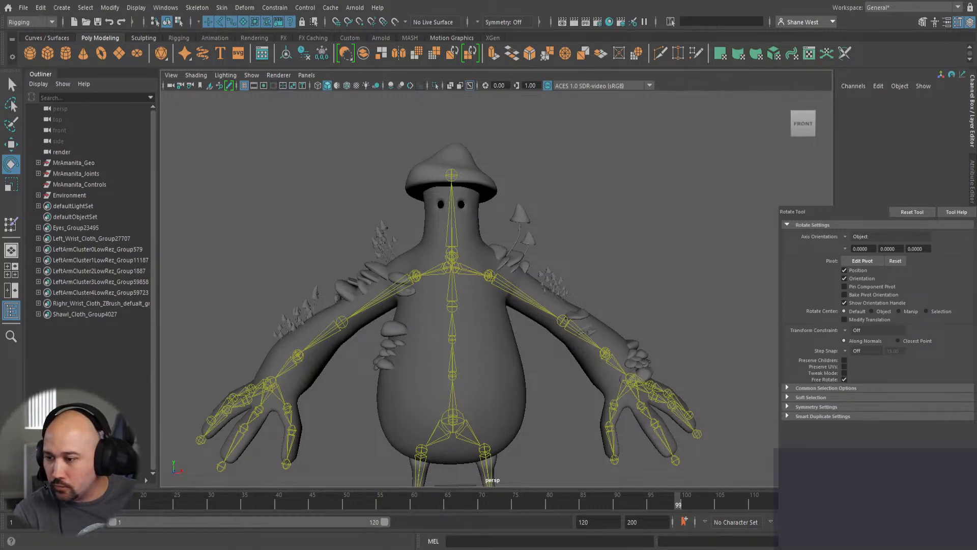
left_click(867, 248)
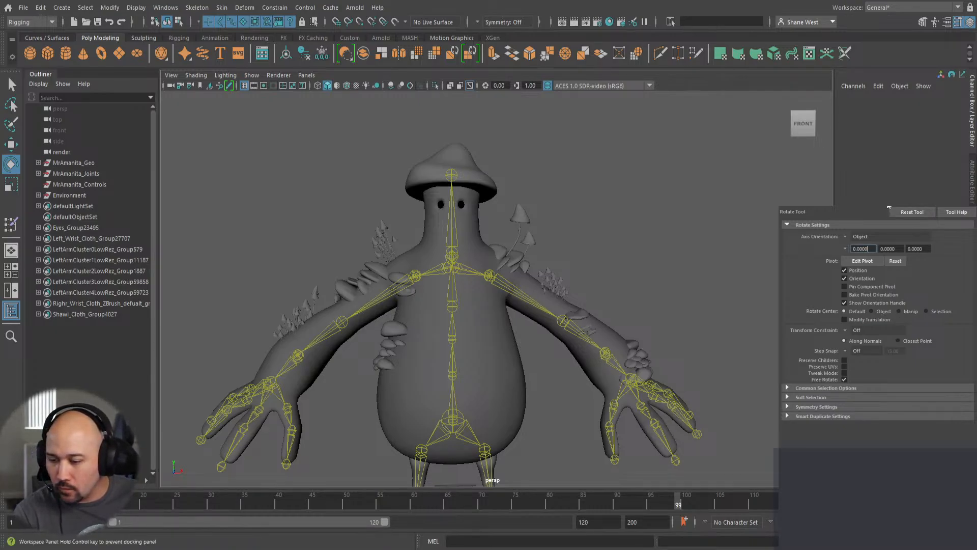